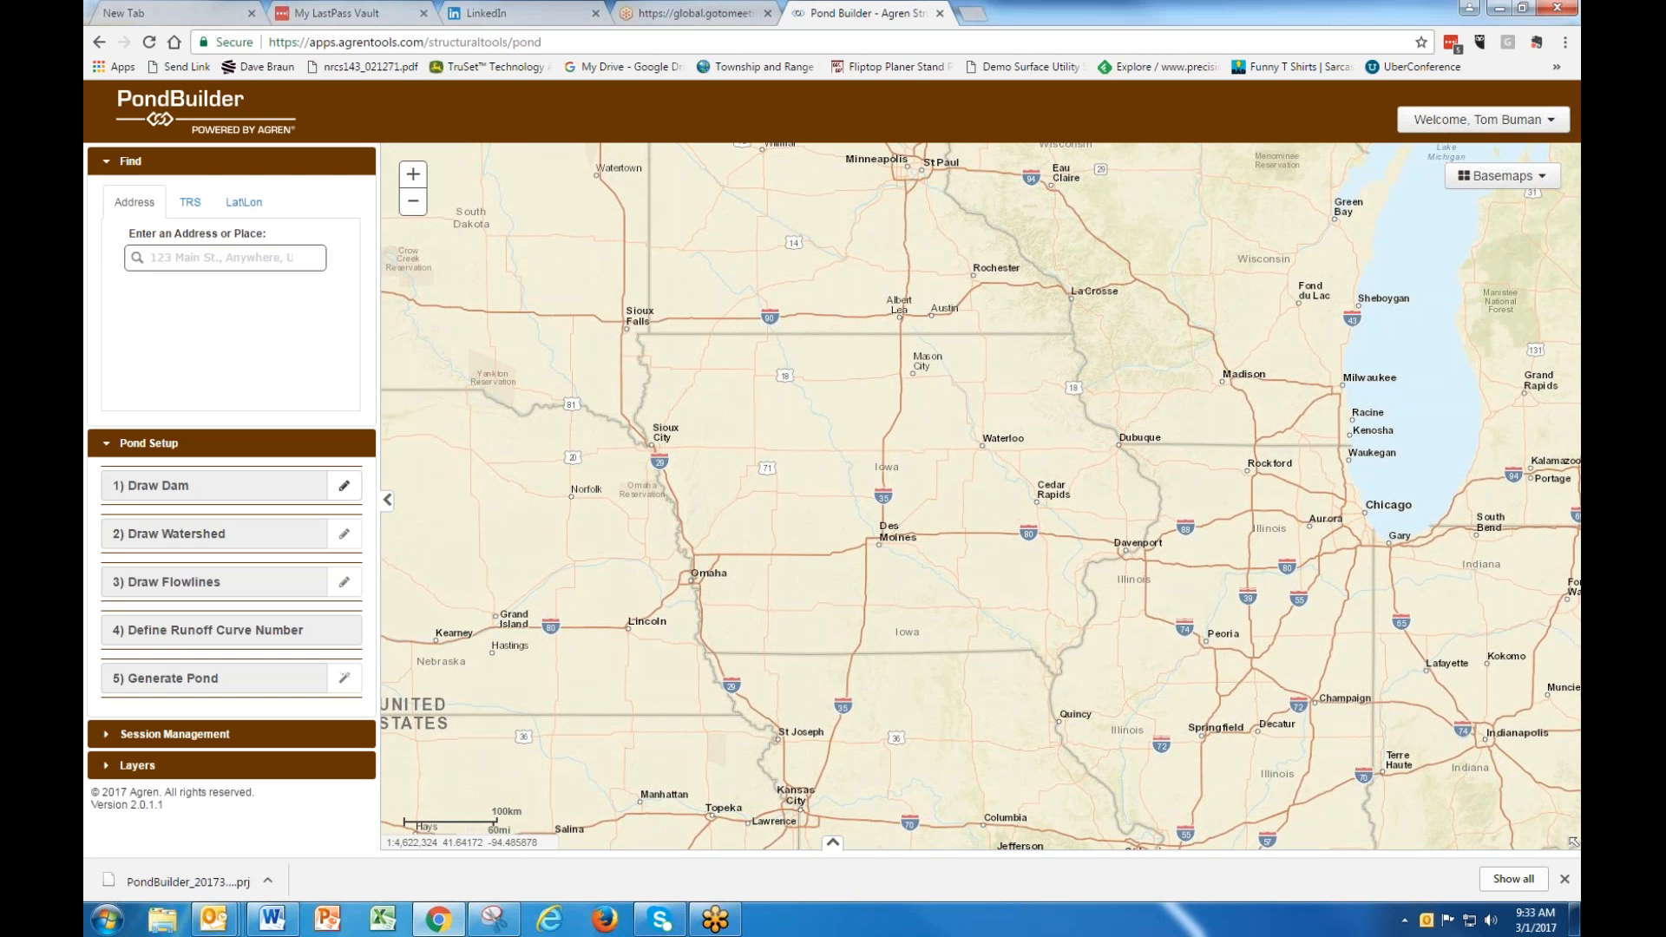
Locate the Iowa section on the map by searching state, section, township and range for "ia 35 82N 33W".
scroll(810, 542, up, 1)
scroll(810, 542, up, 2)
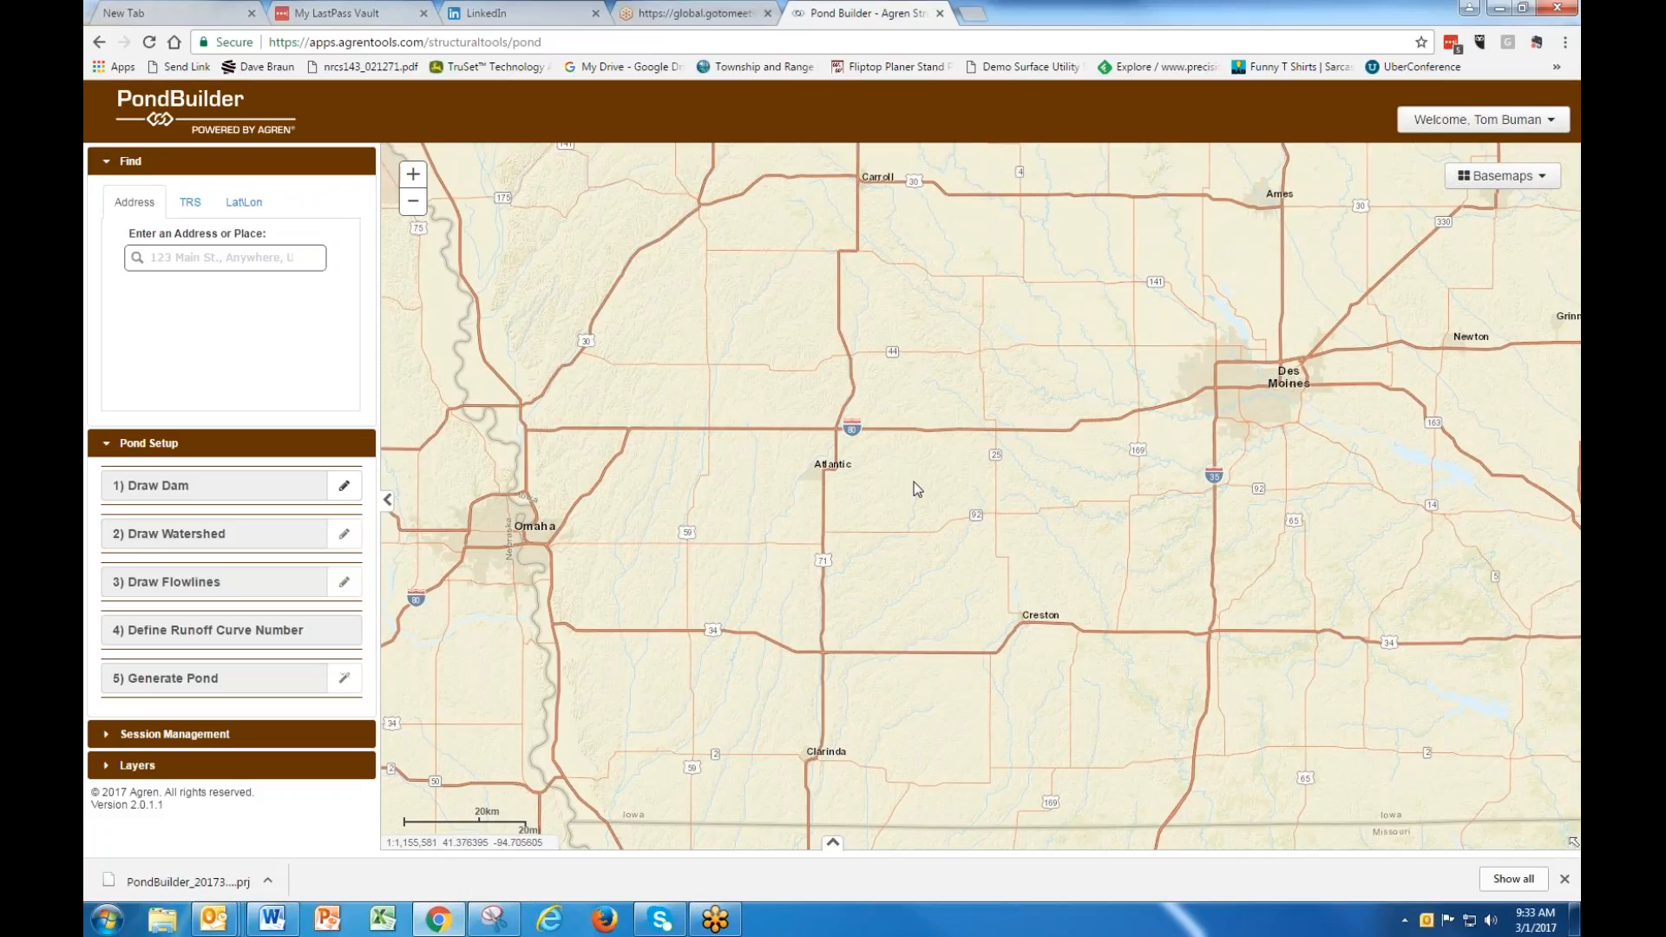
drag(914, 481, 945, 525)
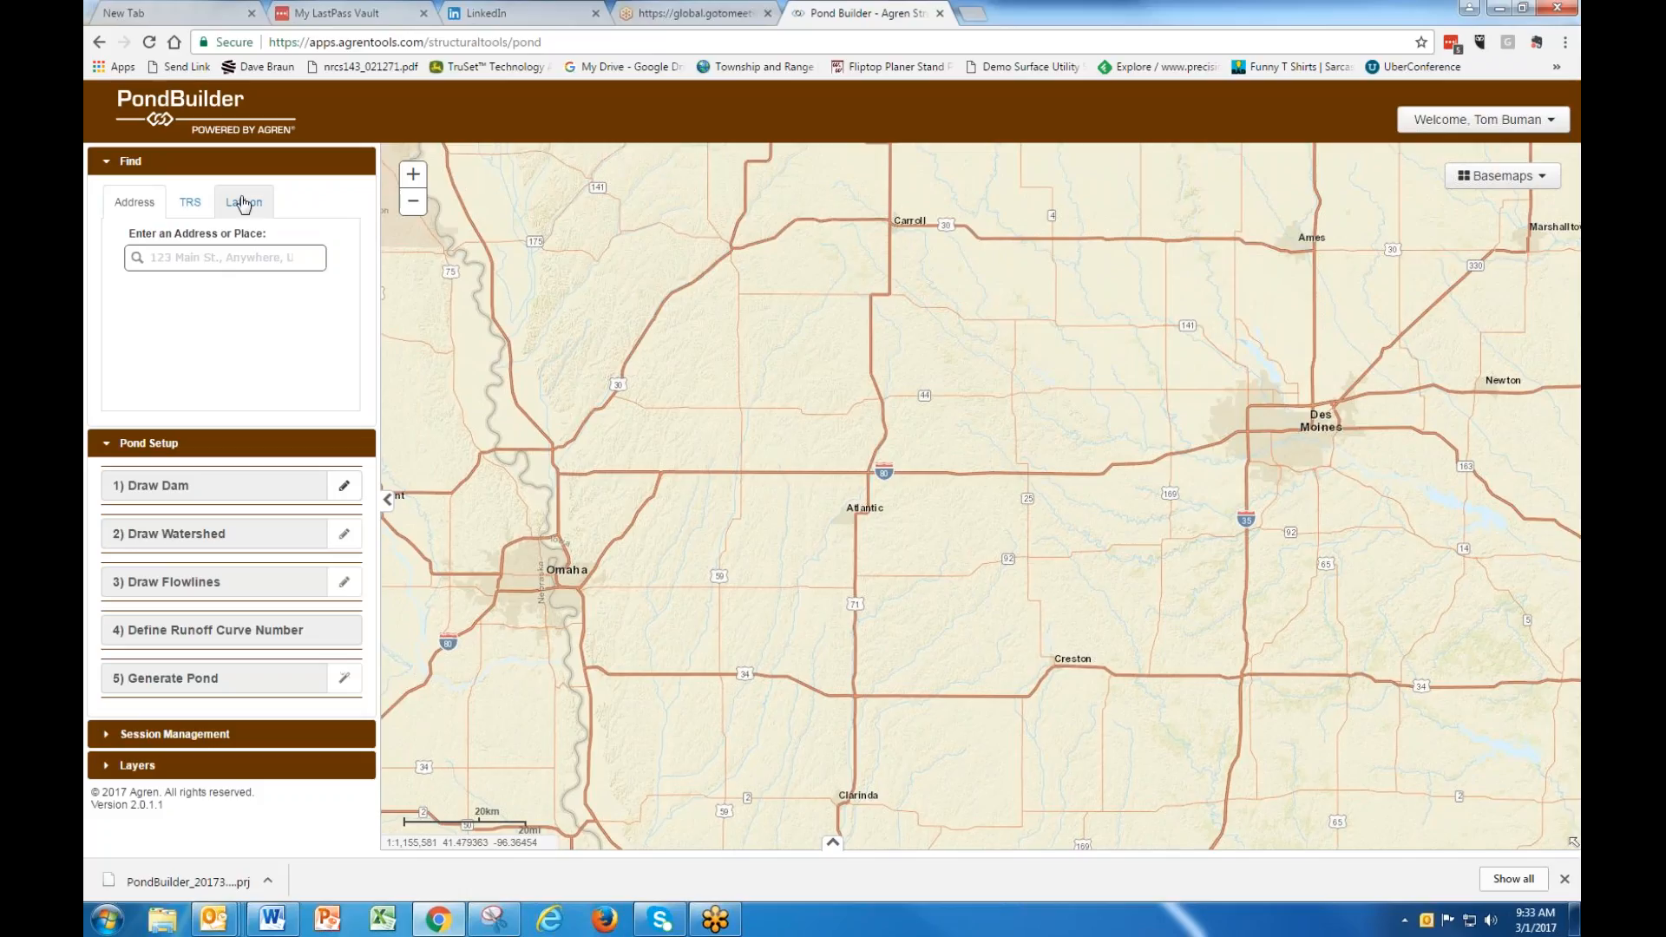
click(192, 207)
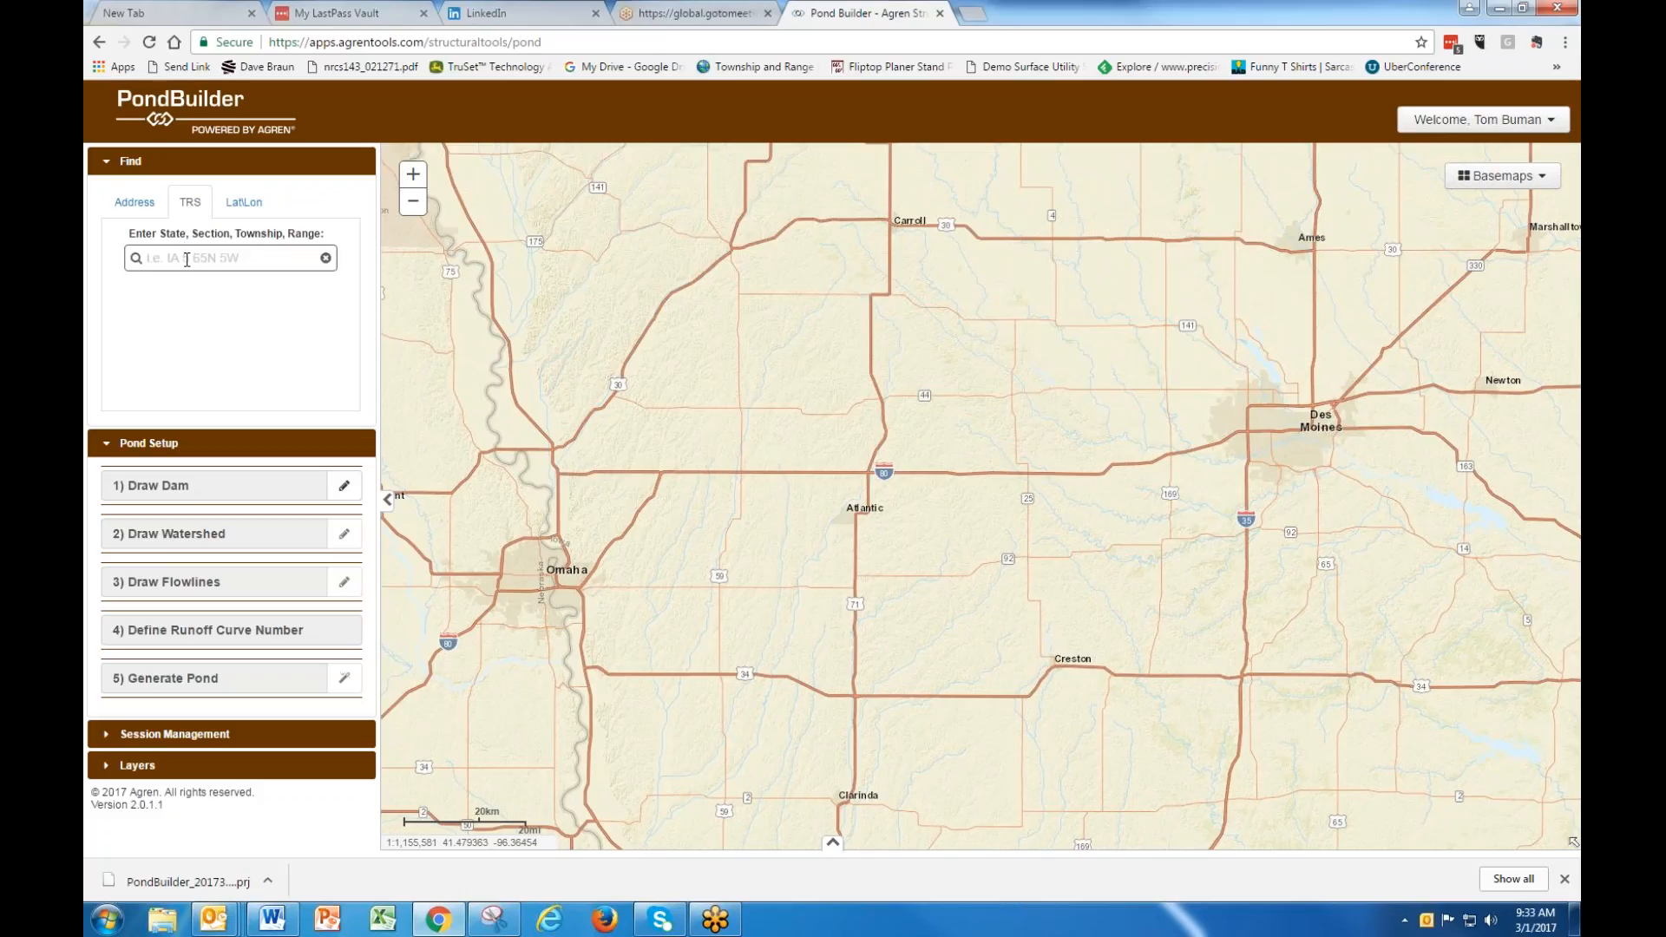
click(186, 260)
text(ia 35 82N 33W)
key(Return)
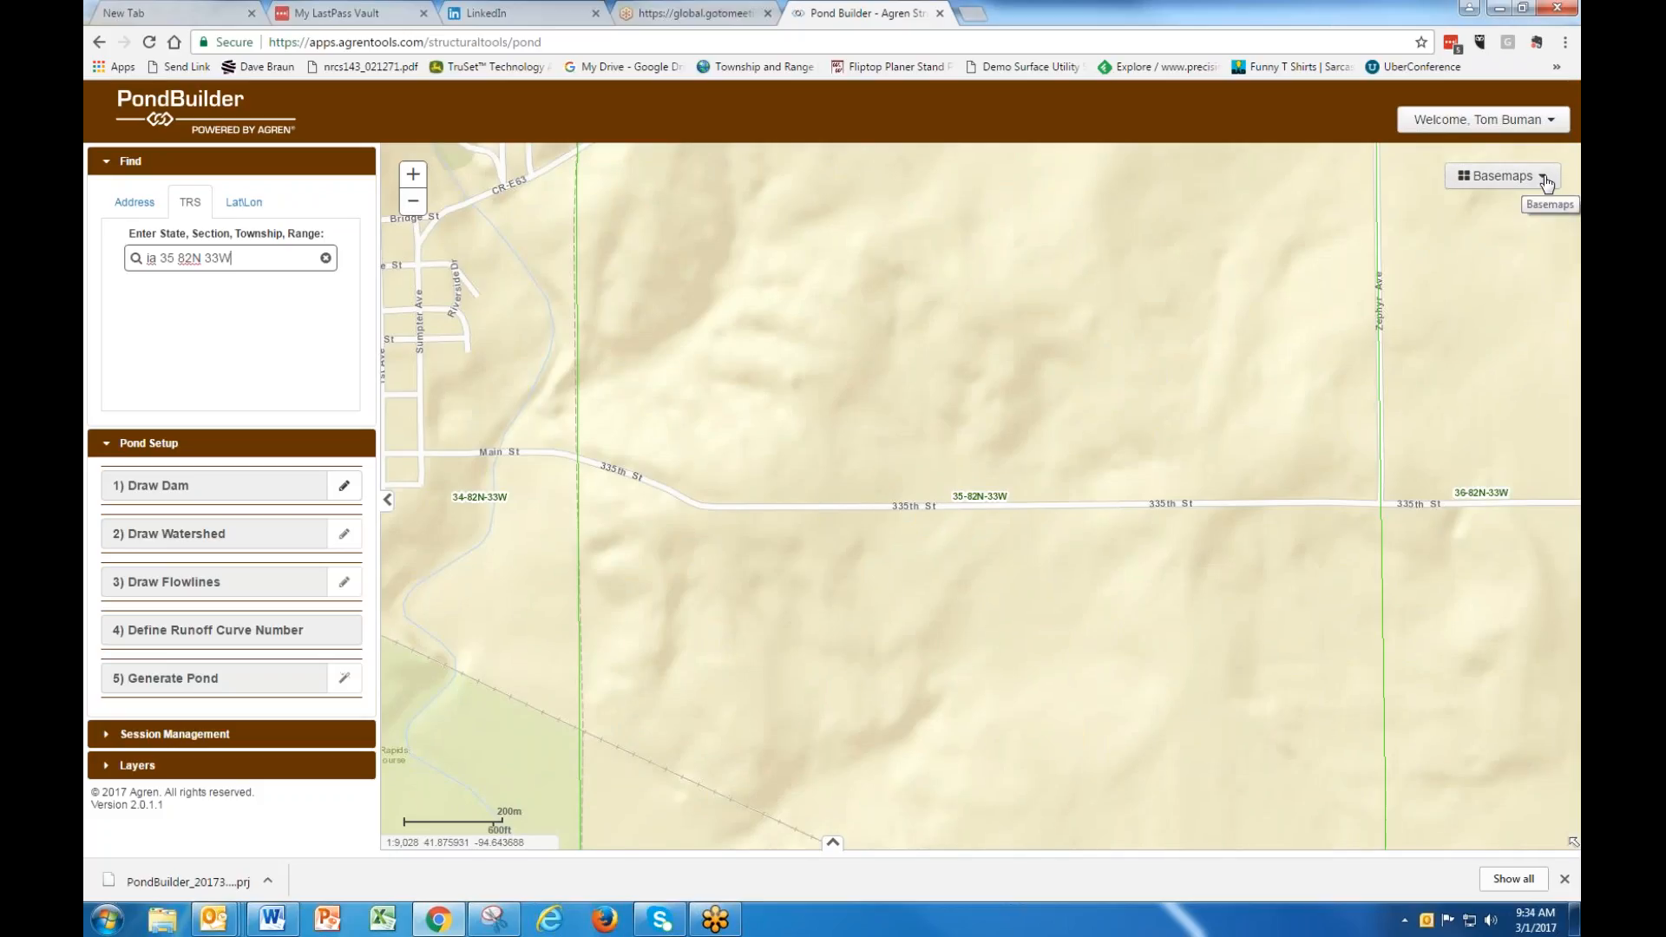
Switch the basemap to Imagery and show the Contours layer over the section.
click(1545, 180)
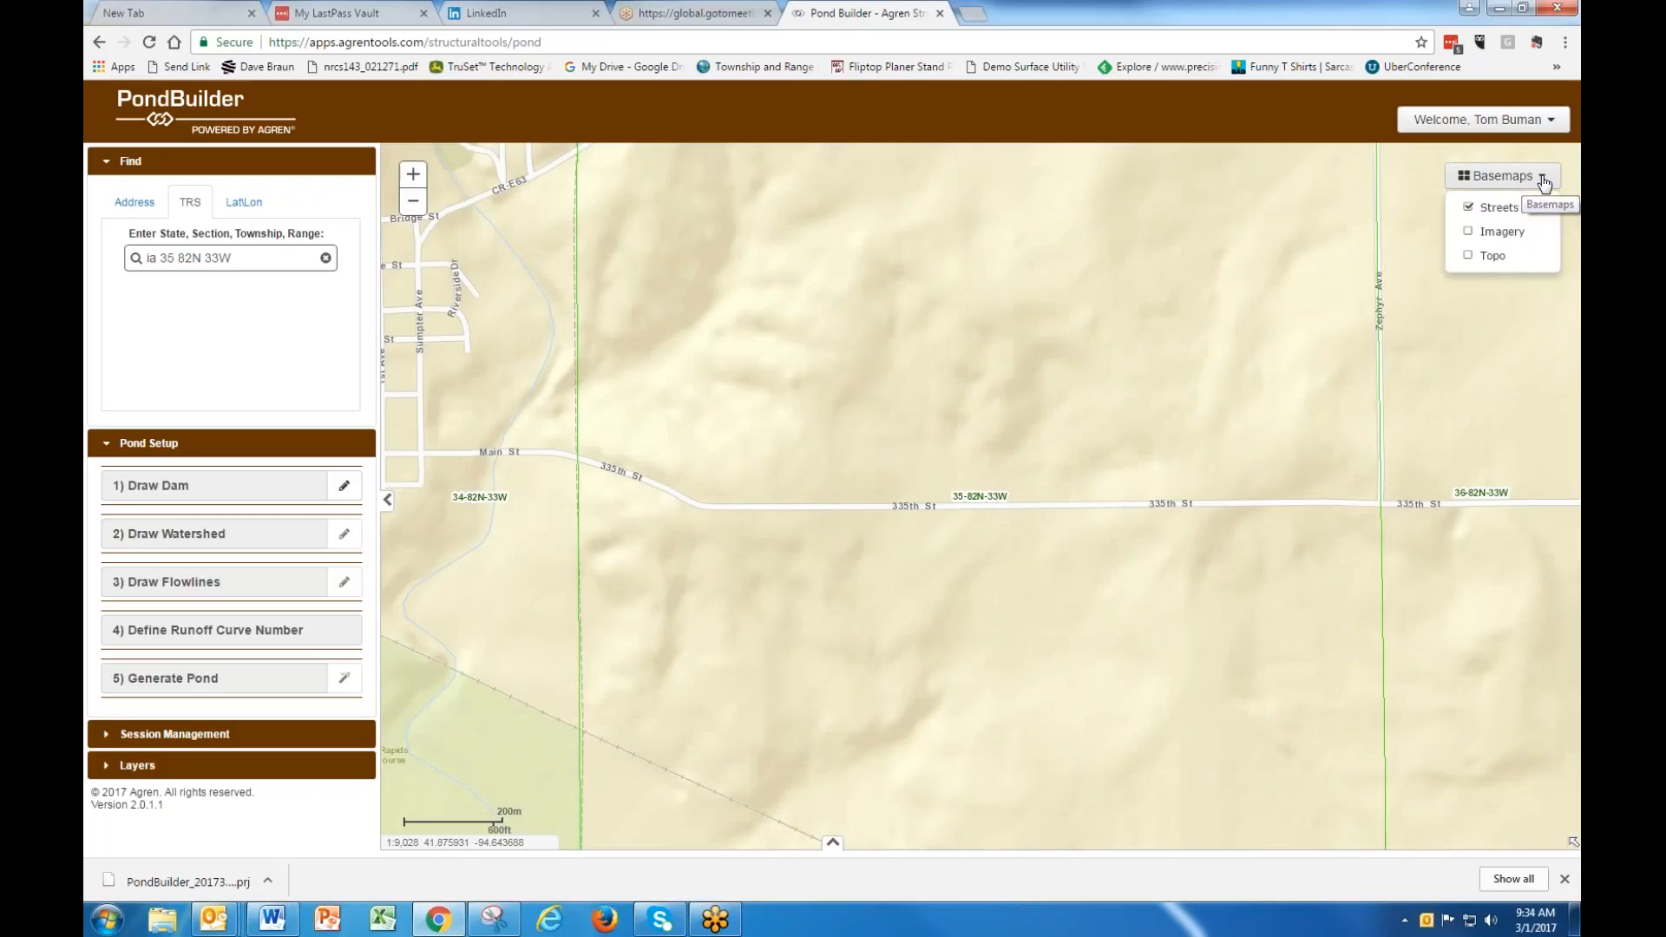
click(1503, 231)
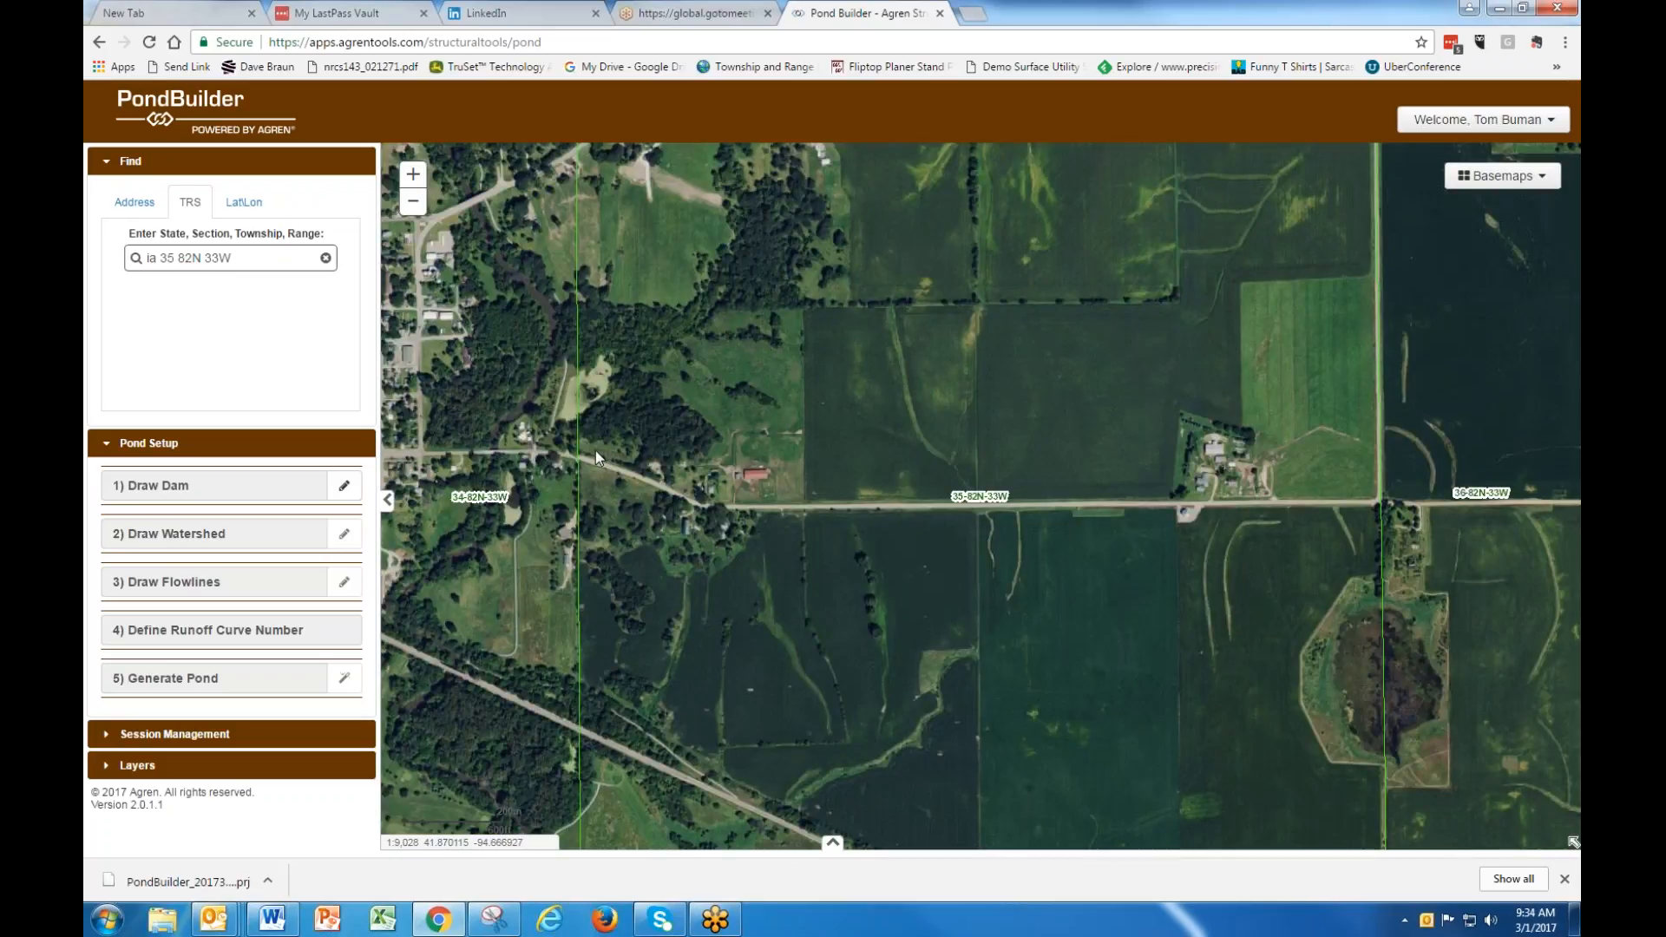
click(111, 767)
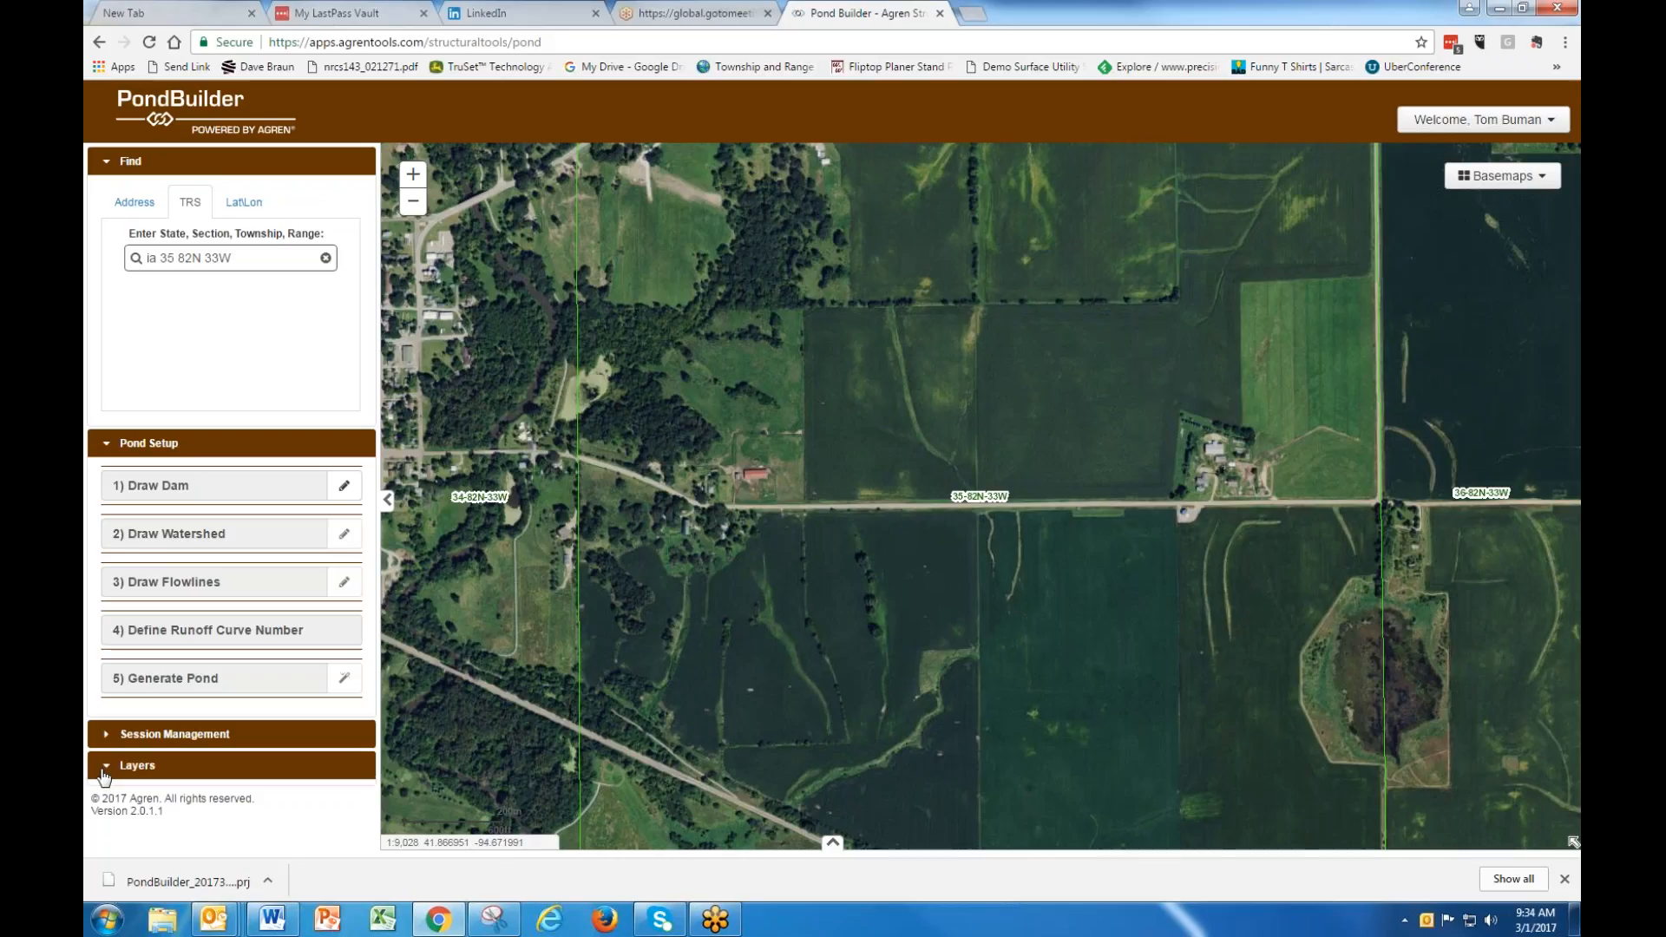
click(123, 796)
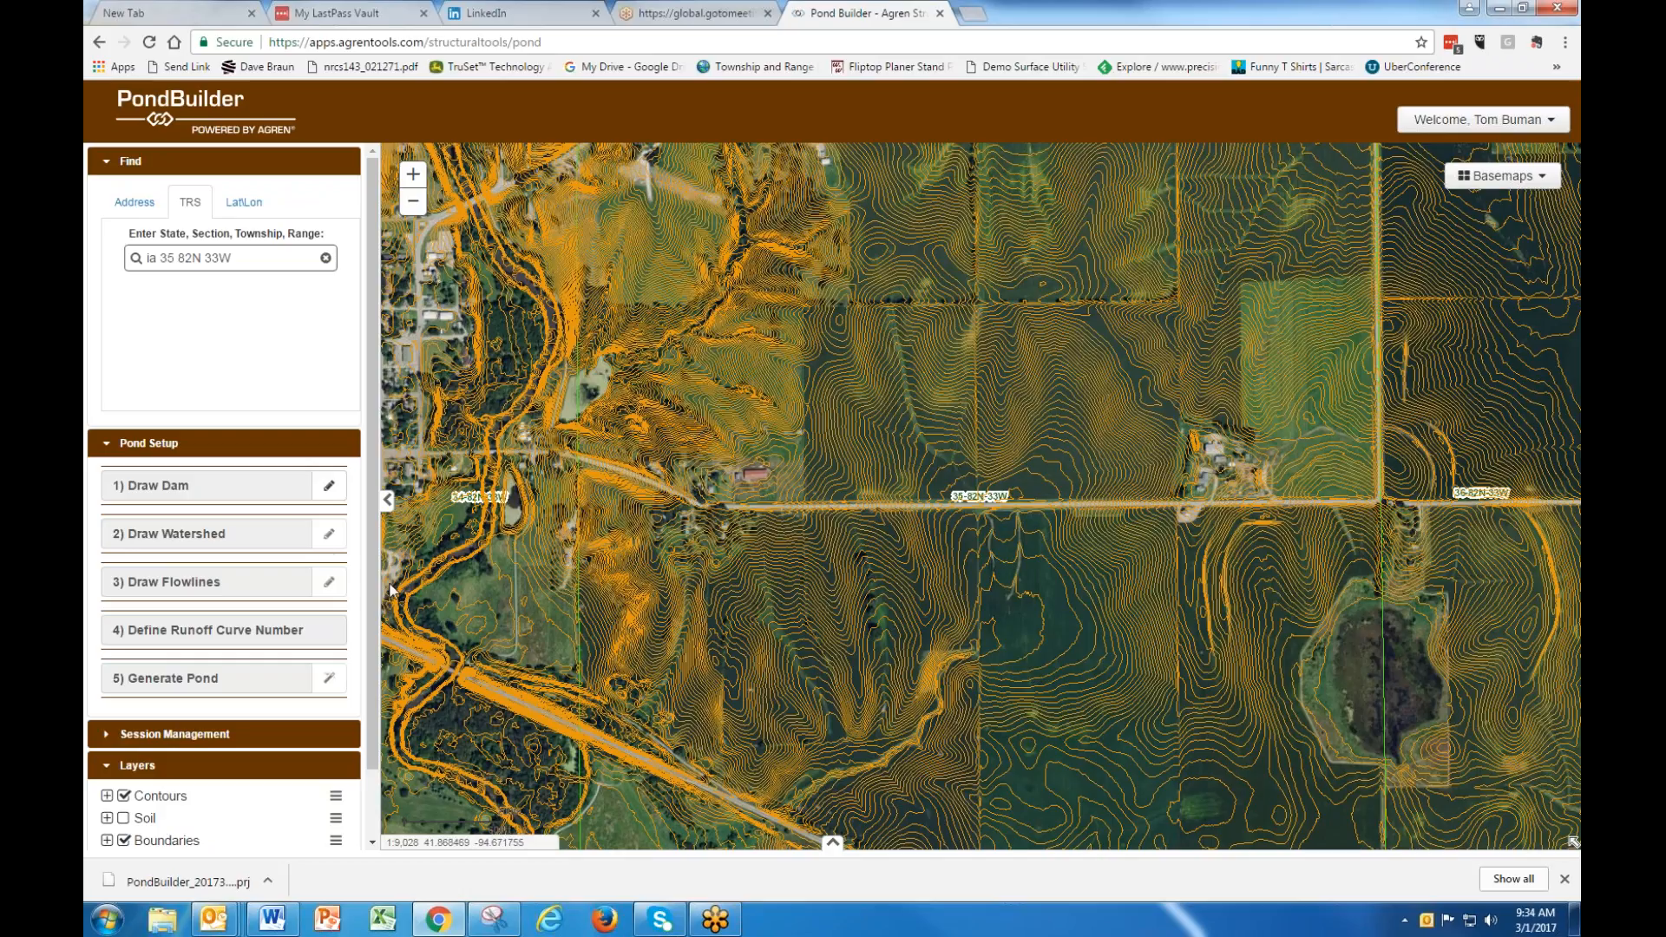
Draw a dam about 374 ft long across the drainageway south of the road, near the middle of section 35.
click(329, 486)
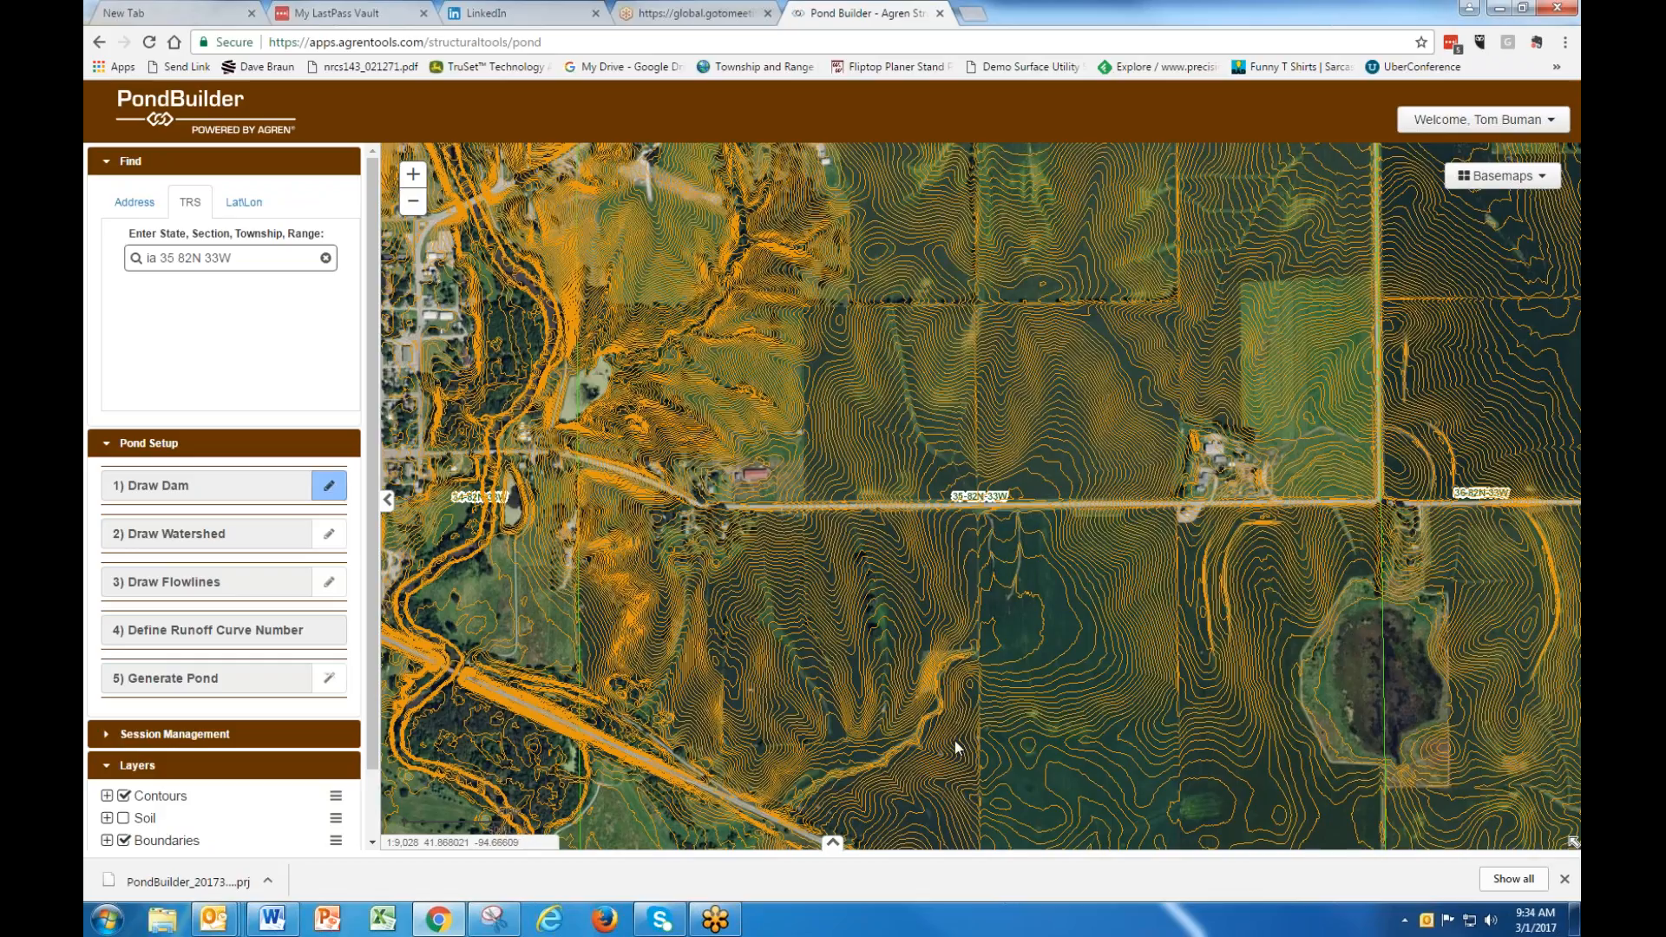
click(923, 652)
double_click(971, 684)
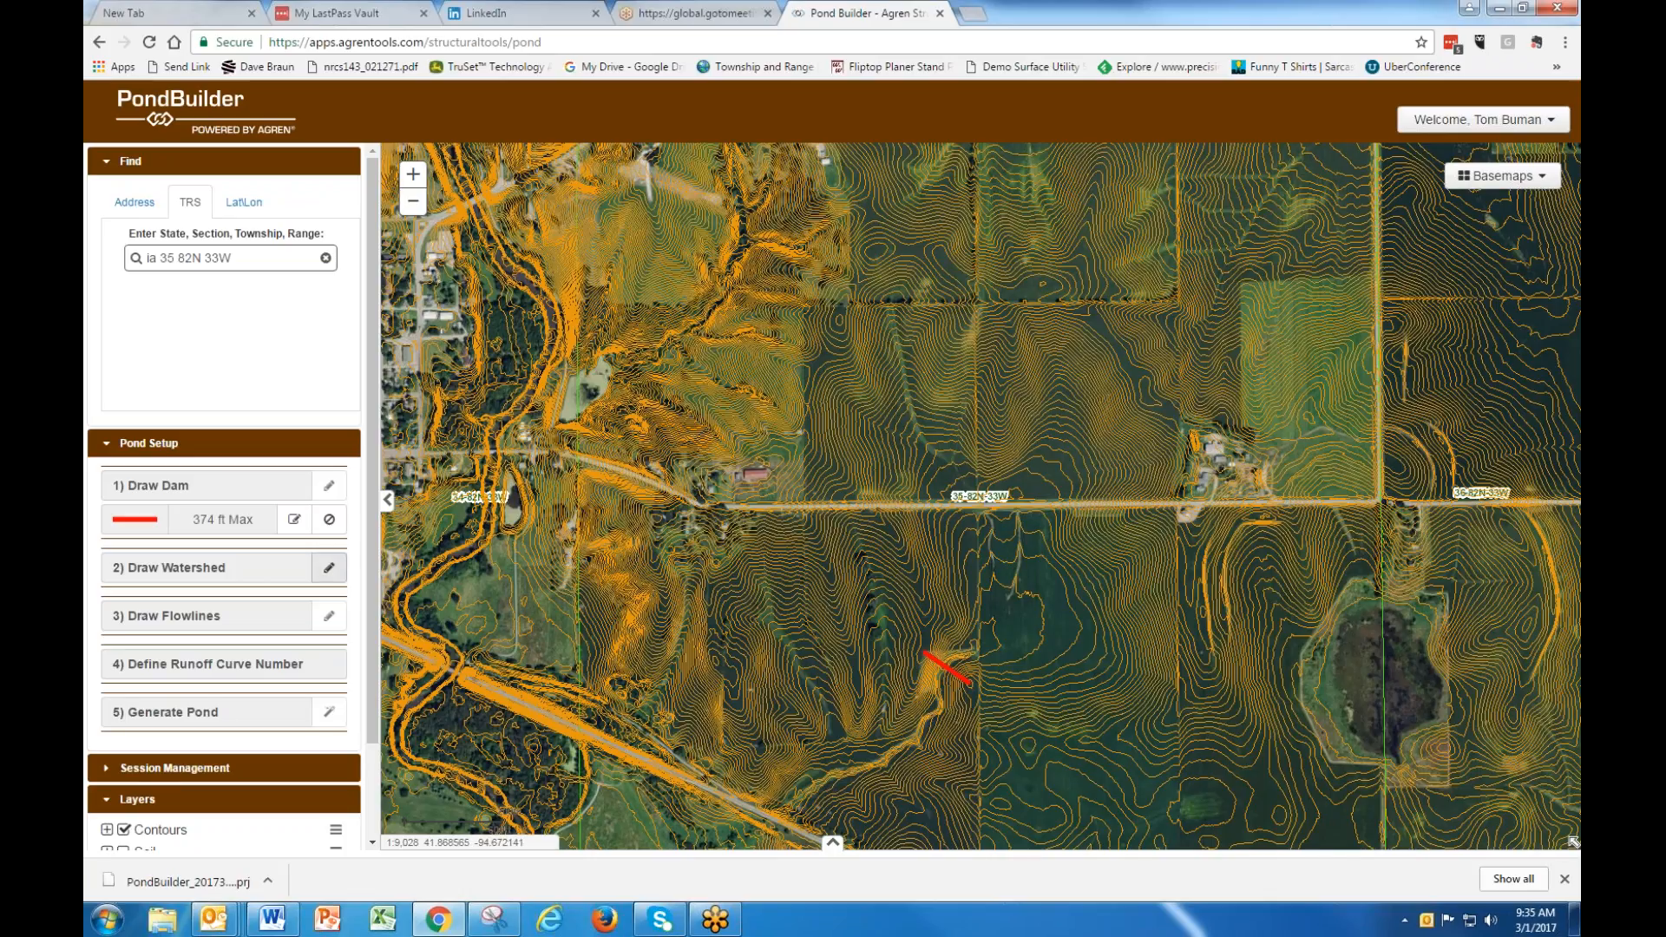
Draw the watershed boundary of about 133 acres along the ridges, from the dam's southeast end counterclockwise around to its northwest end.
click(329, 568)
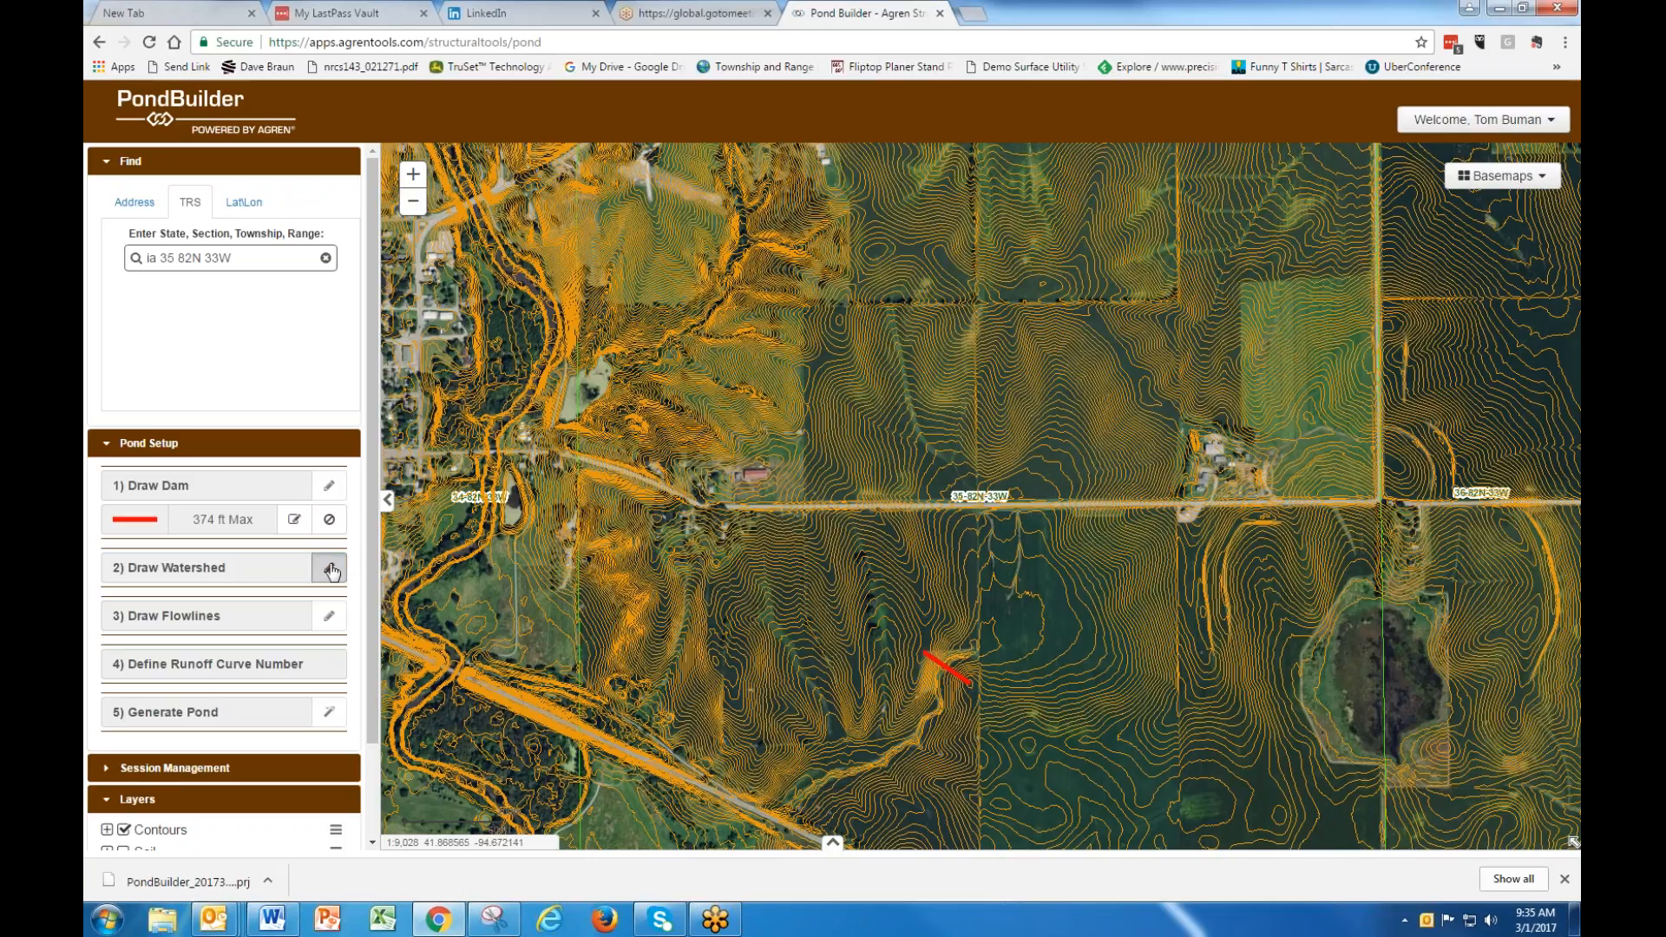
click(966, 684)
click(982, 728)
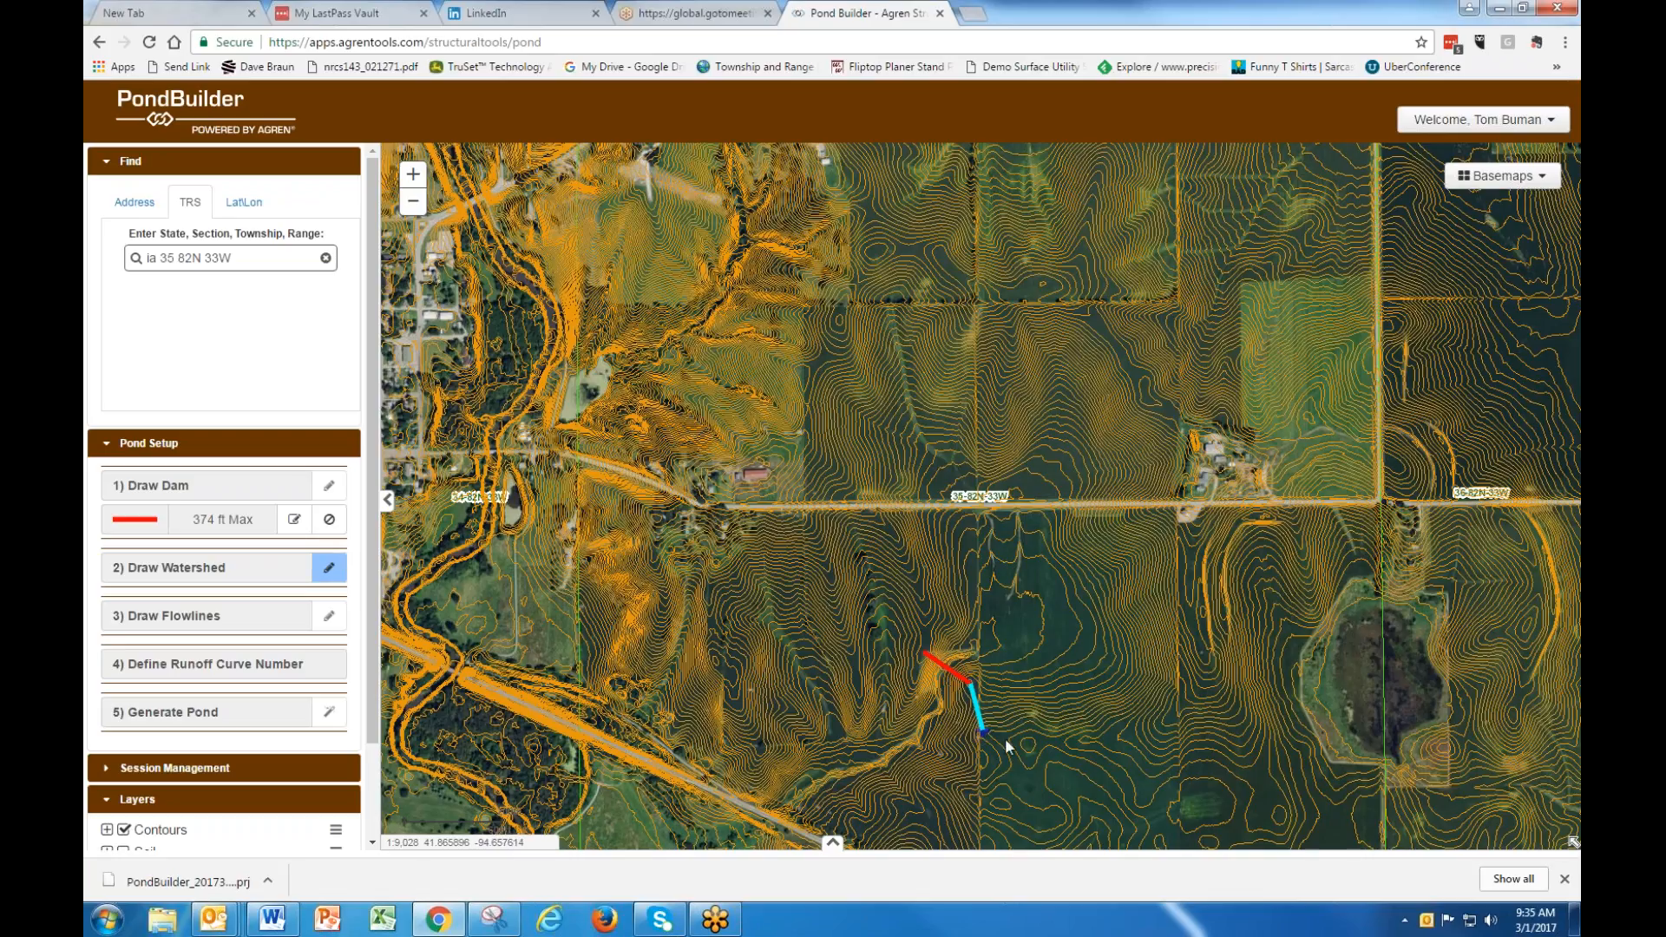
click(1028, 744)
click(1168, 722)
click(1198, 677)
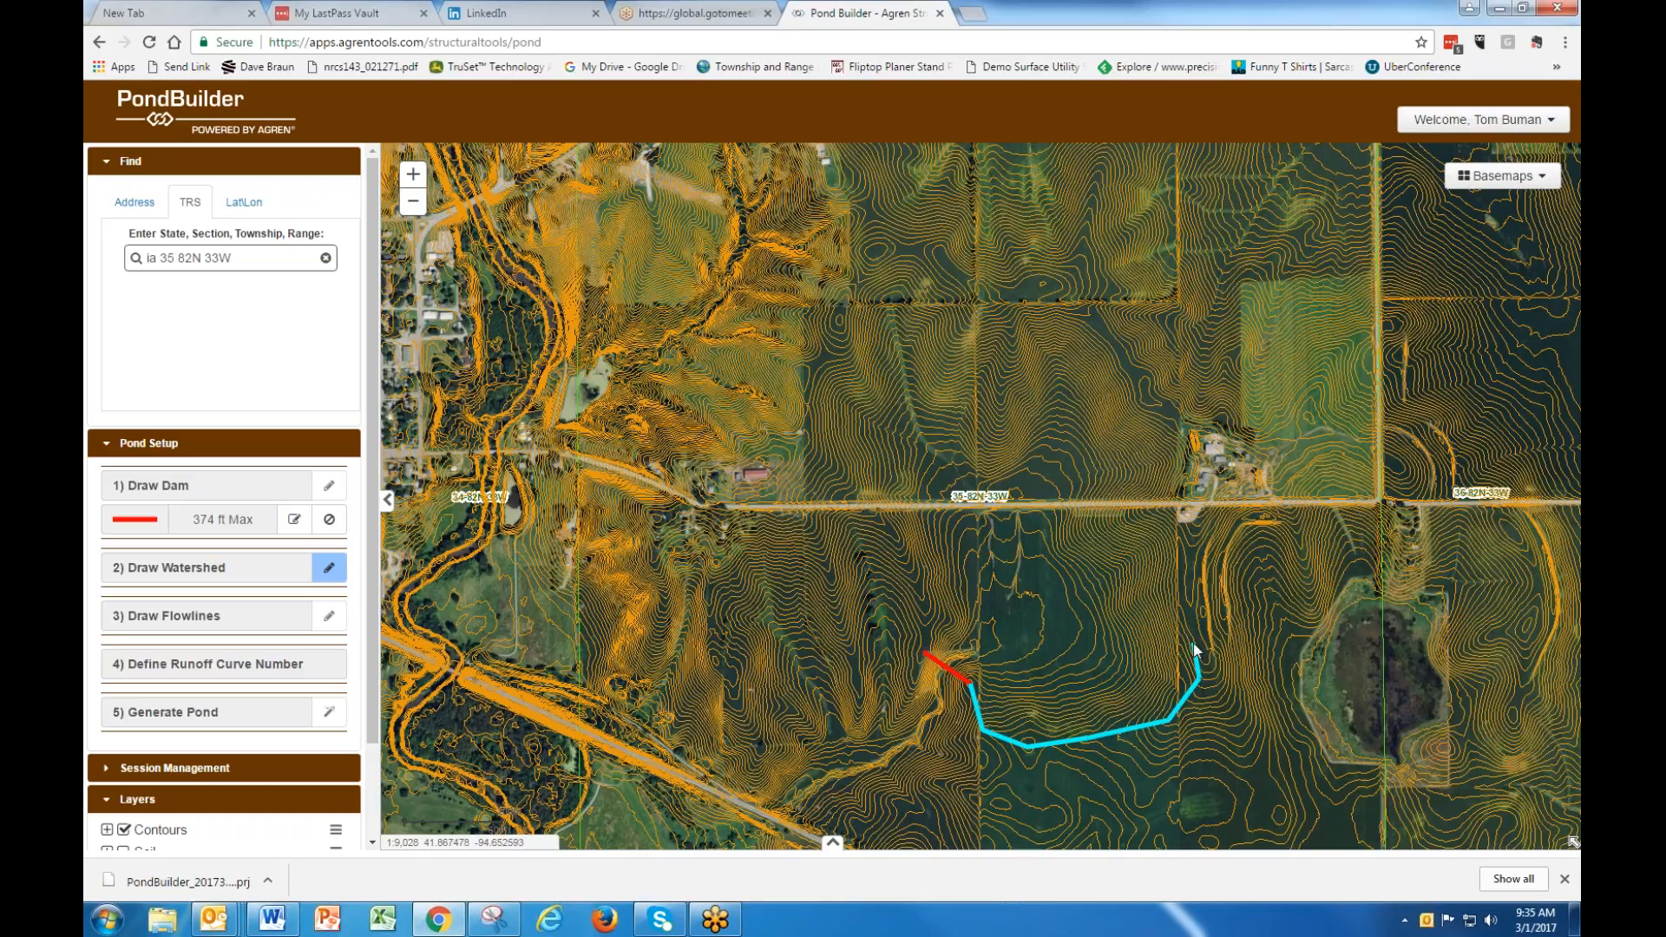
click(1188, 548)
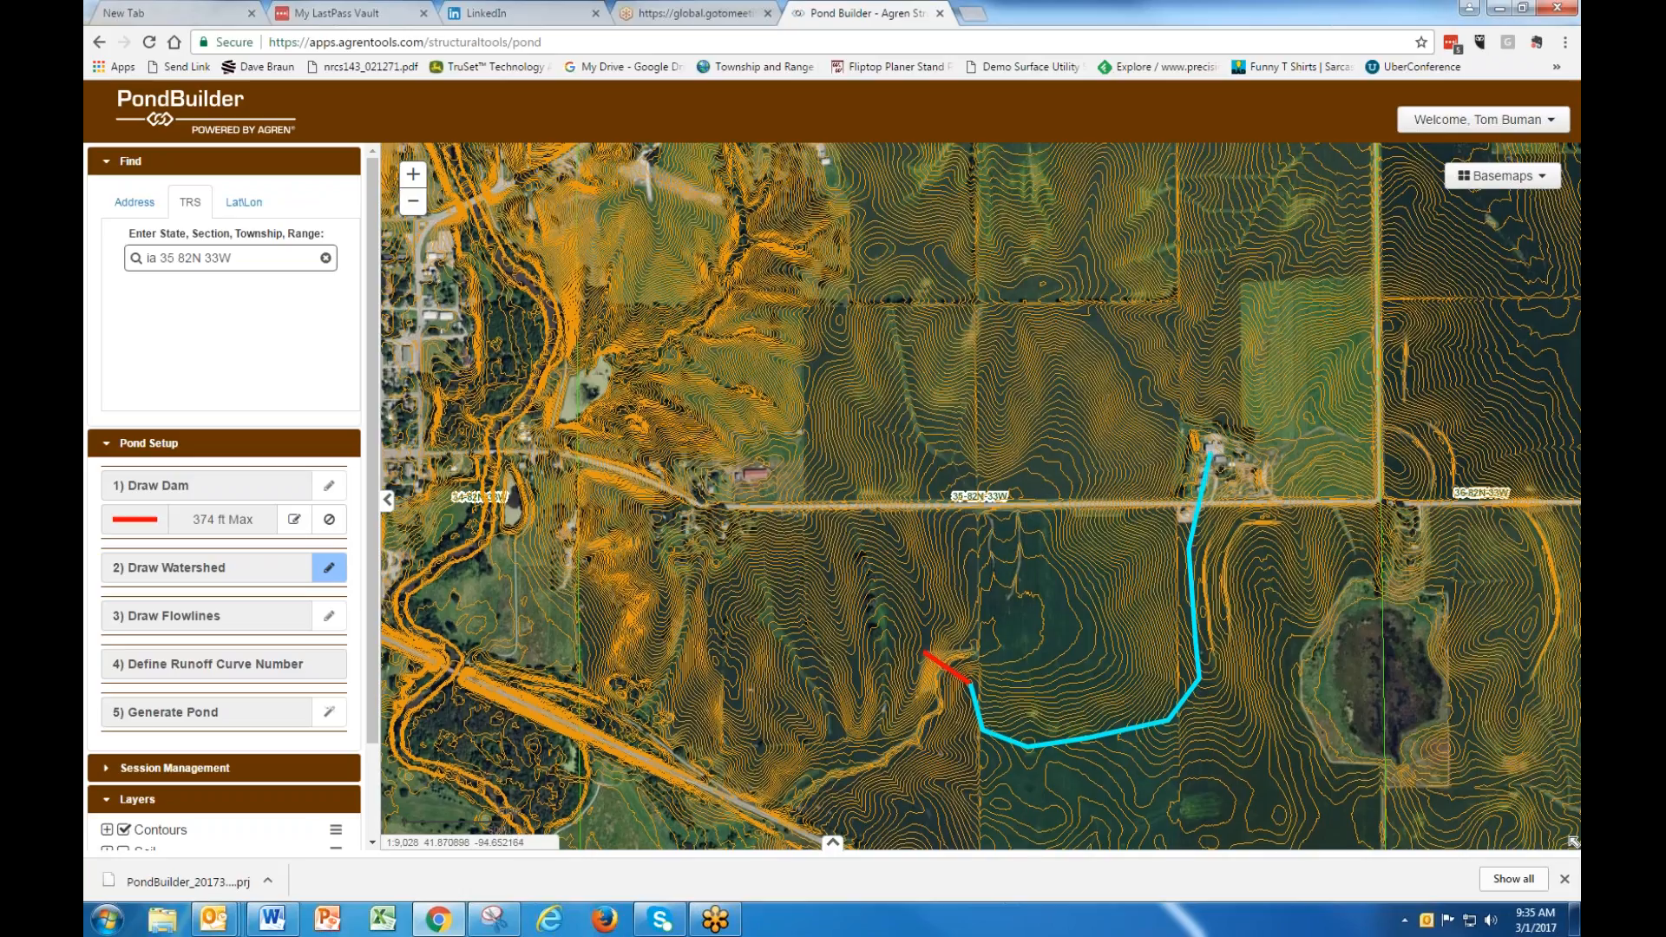
click(1210, 448)
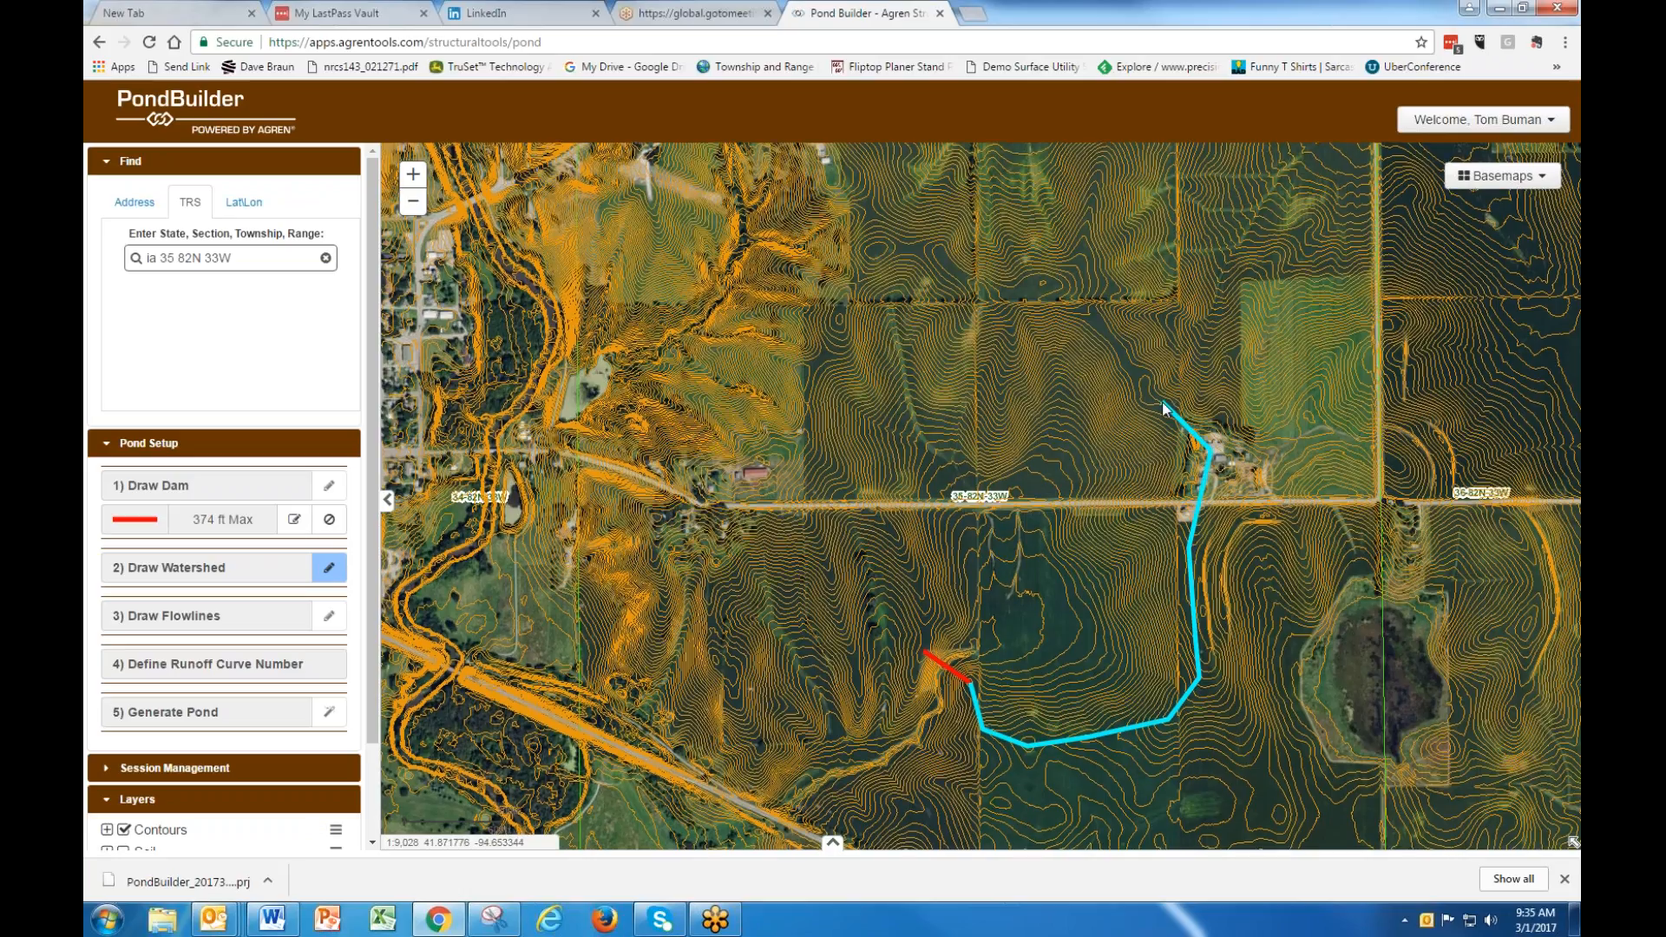
click(1040, 284)
click(977, 283)
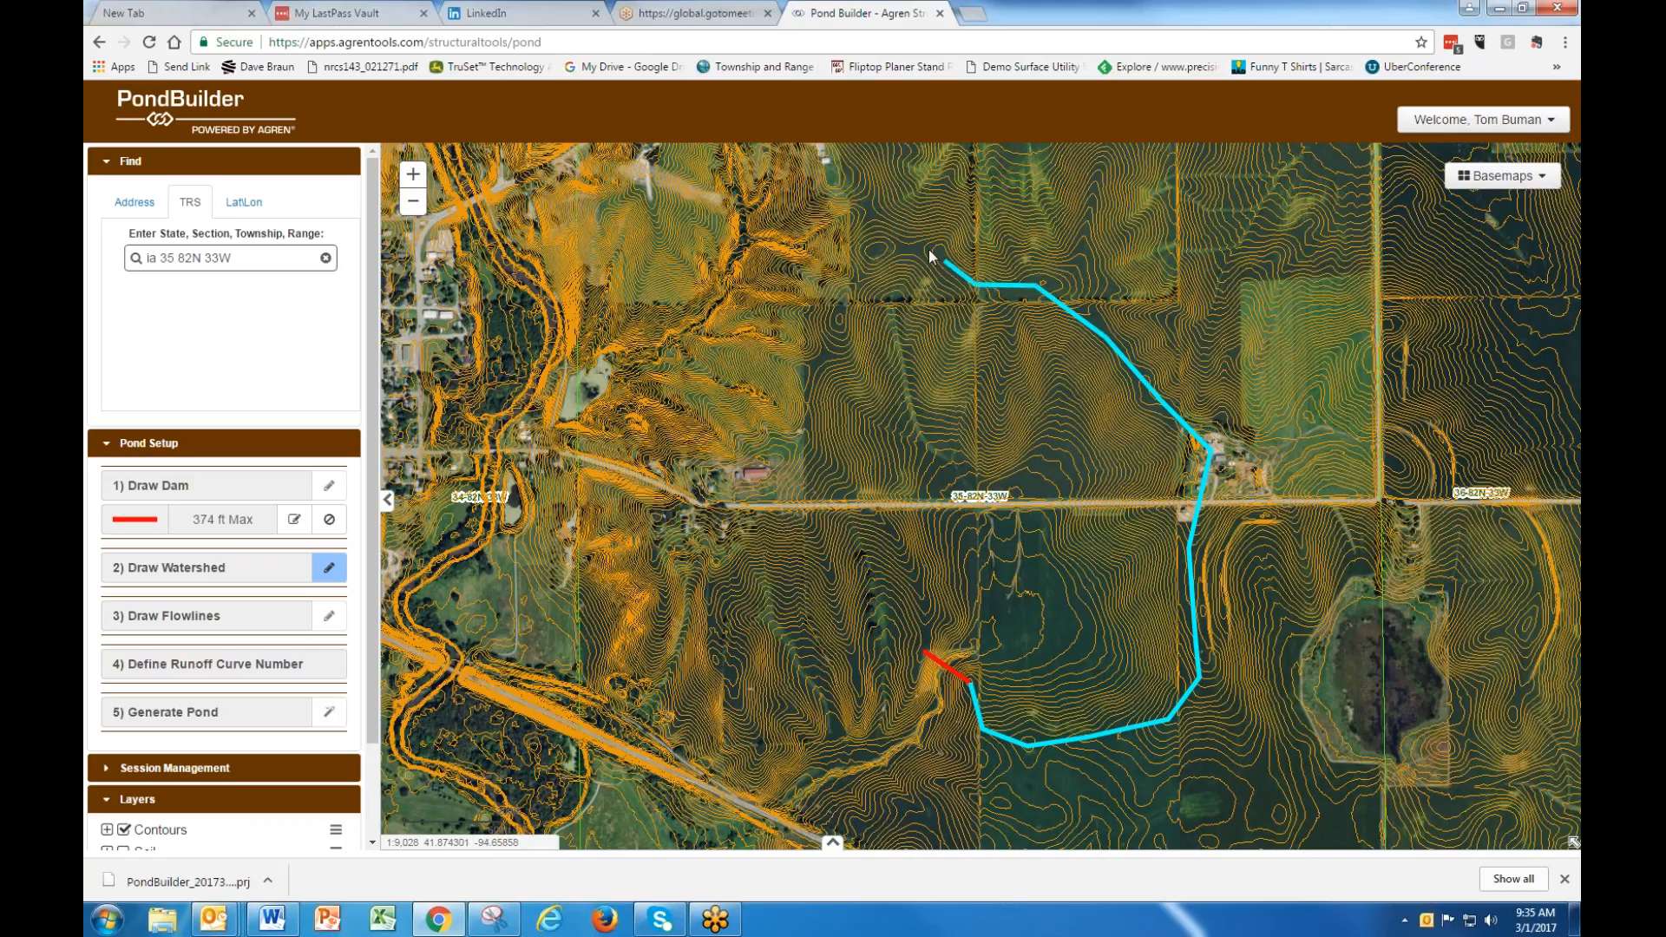
click(926, 250)
click(874, 252)
click(806, 379)
mouse_move(798, 447)
mouse_down()
mouse_move(923, 569)
mouse_move(925, 642)
mouse_up()
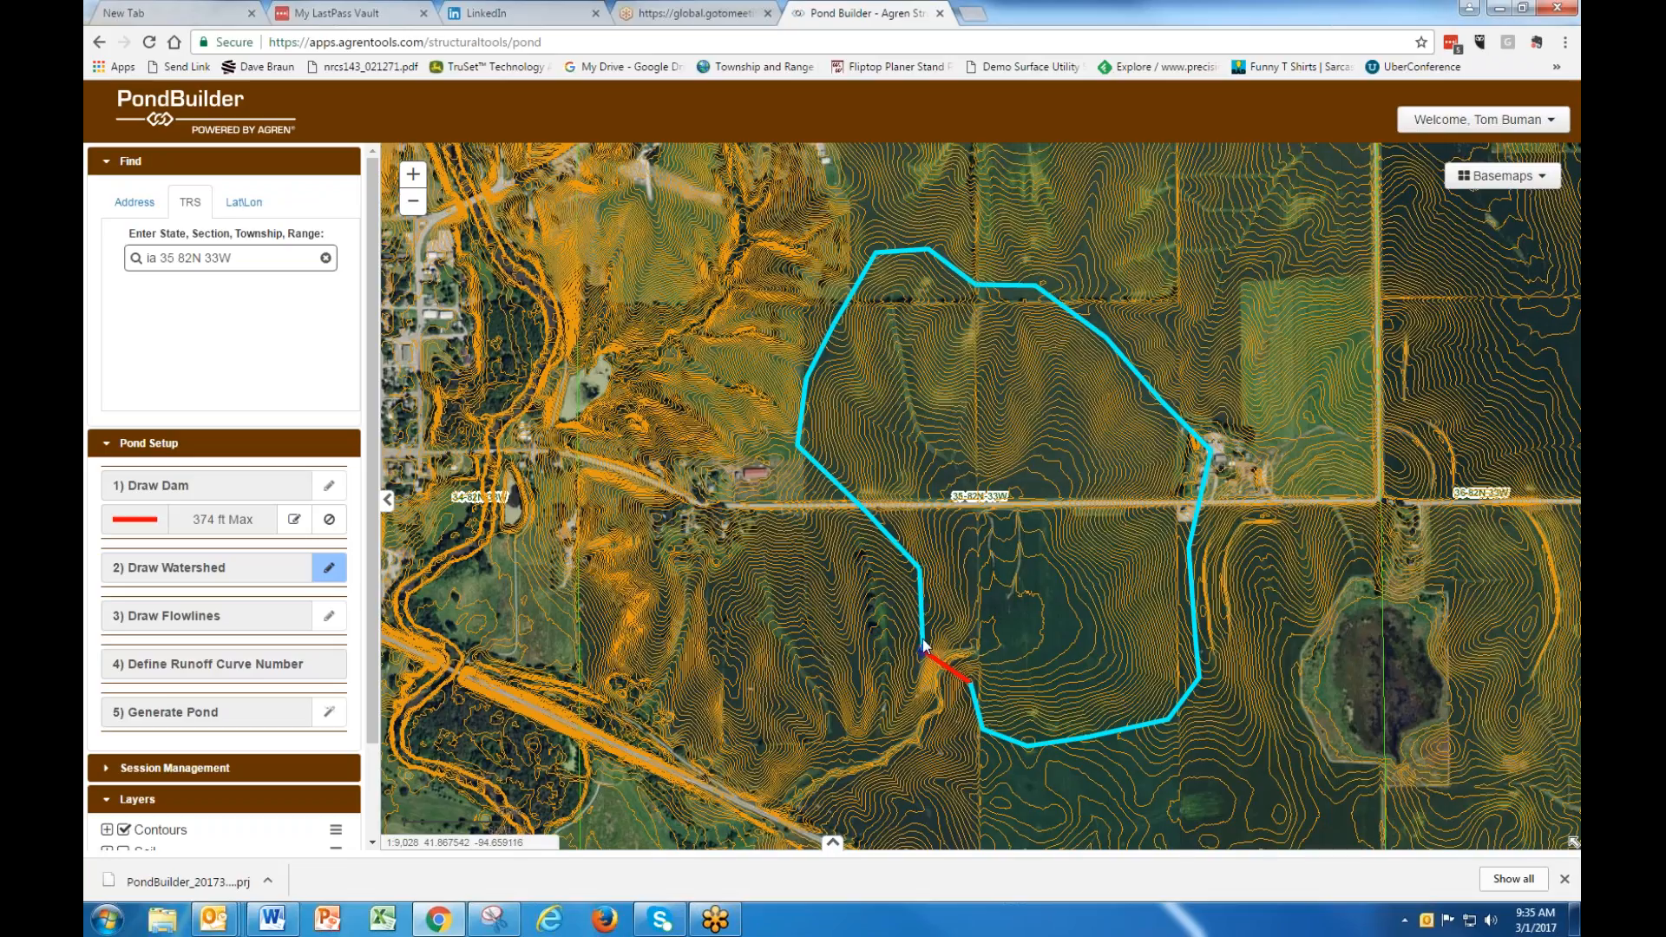
drag(924, 638, 923, 639)
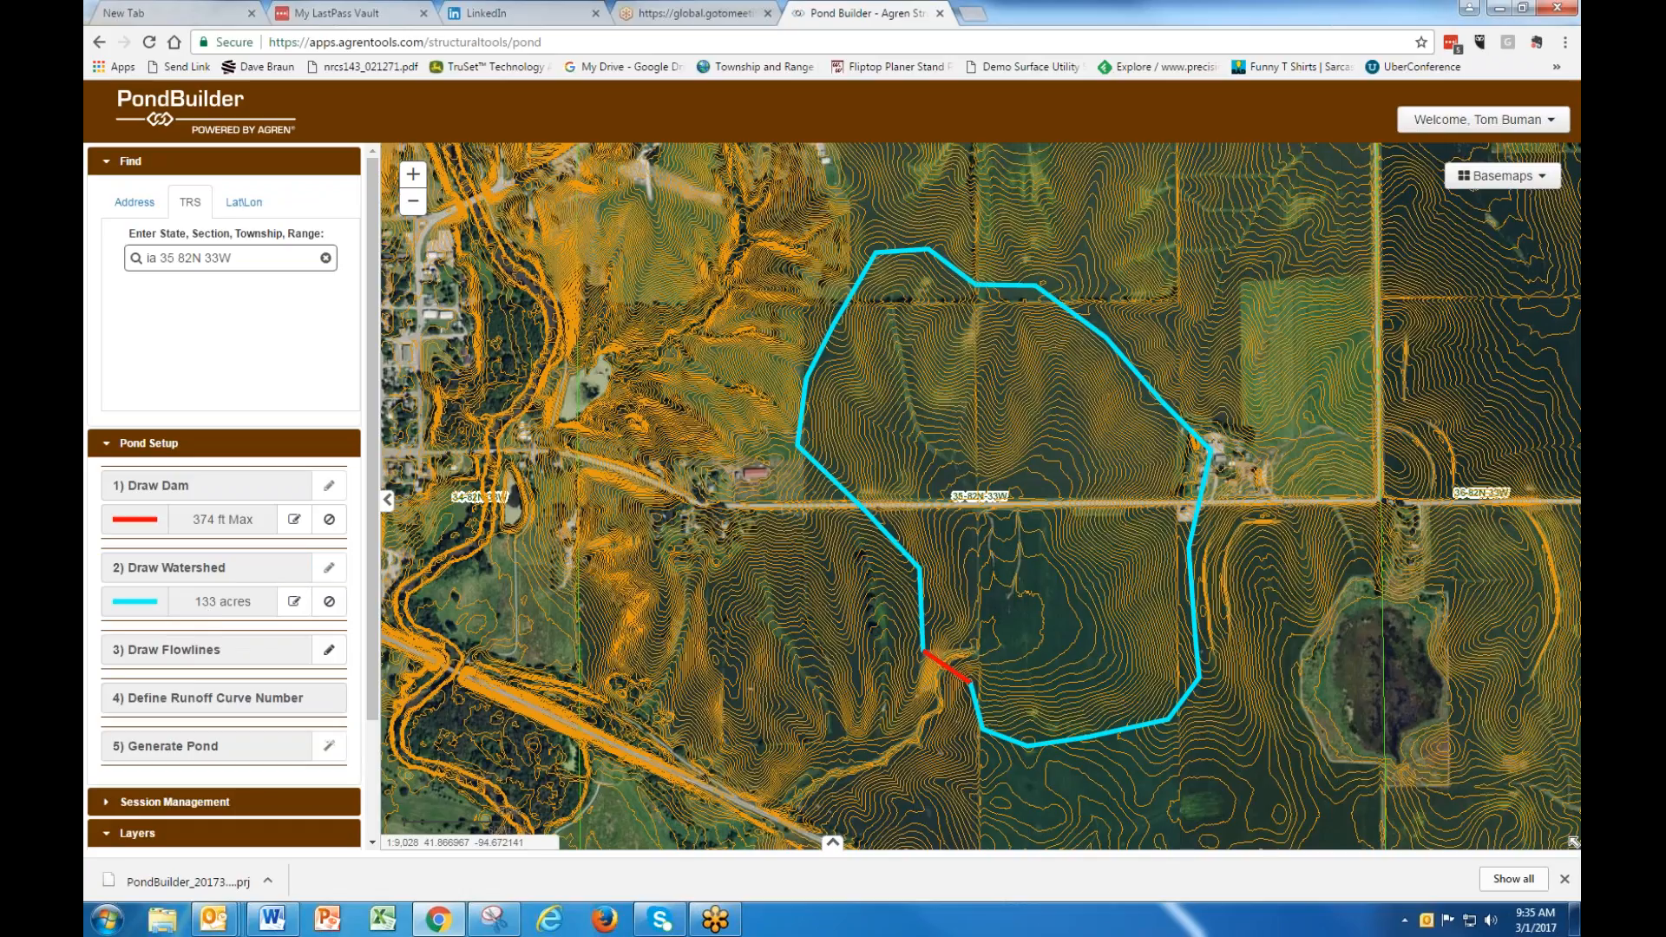
Draw a flowline about 3344 ft long from the dam up the drainageway to the watershed's north edge, and save its vertices.
click(329, 651)
click(948, 663)
click(1010, 591)
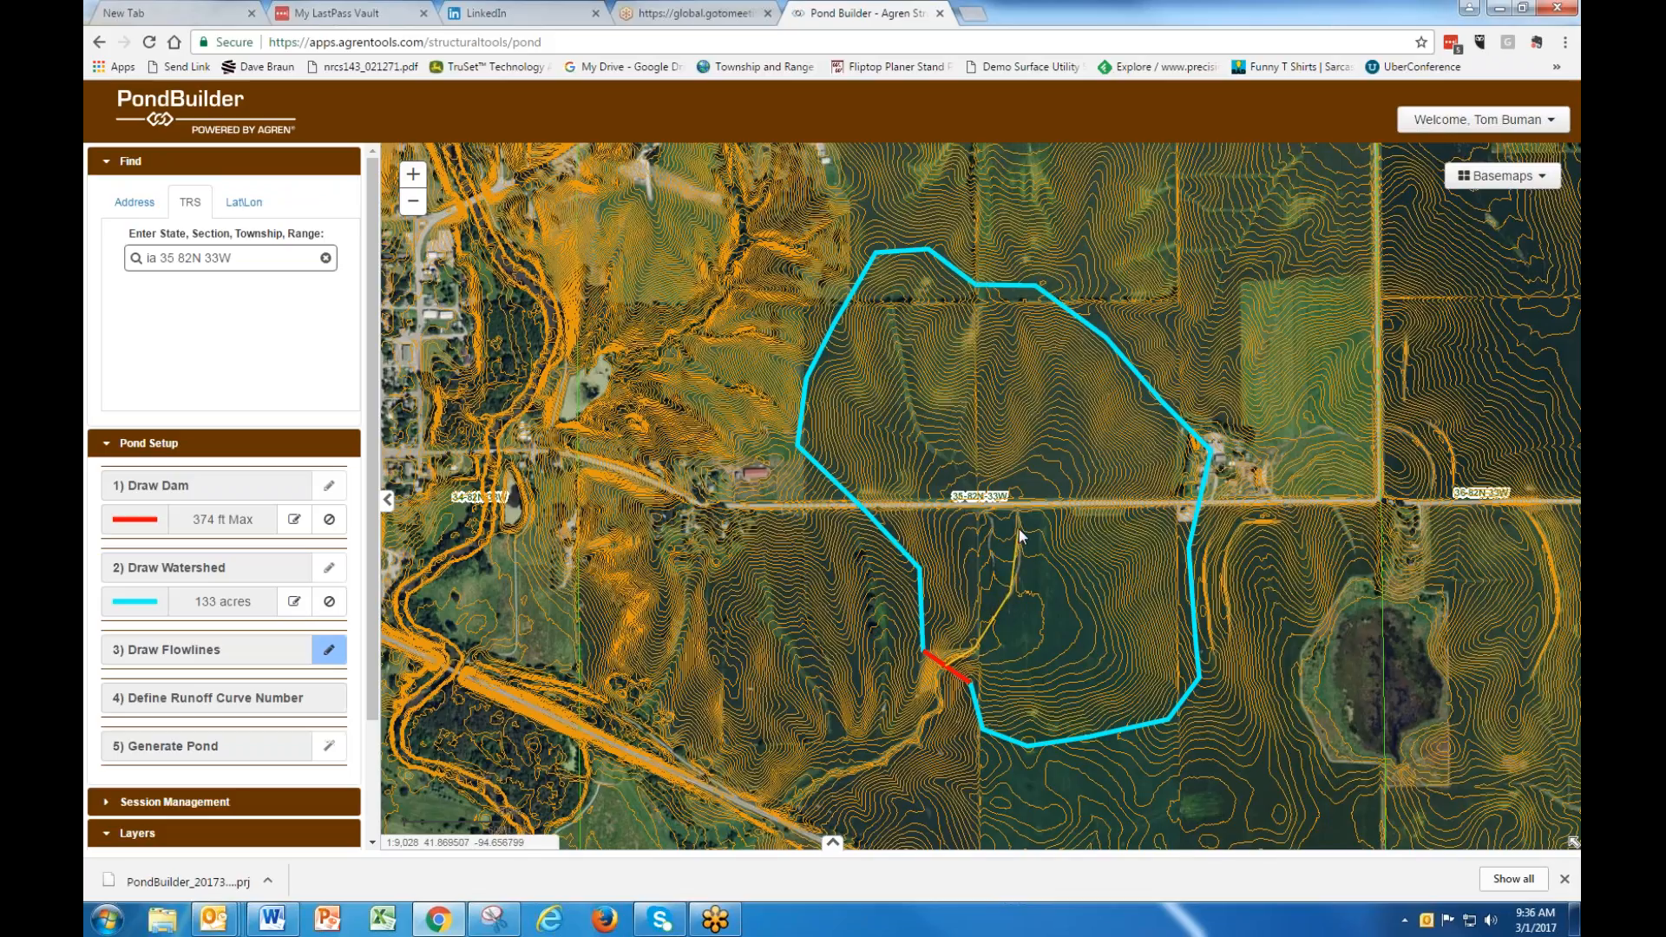
click(1014, 496)
click(919, 424)
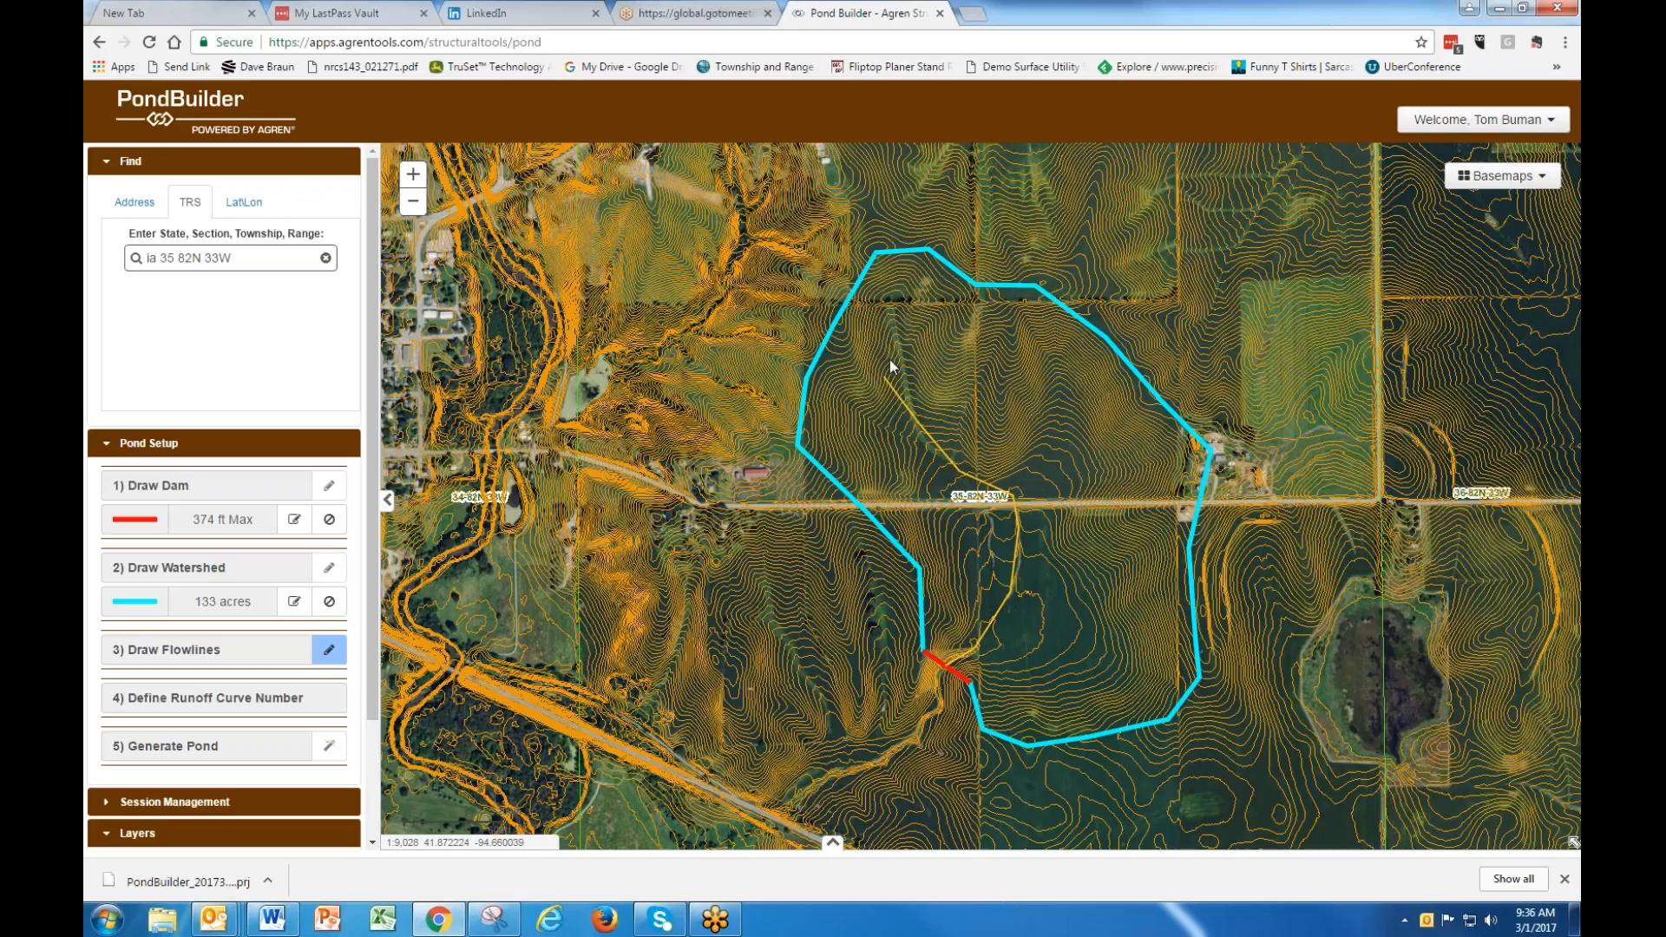
click(892, 292)
double_click(927, 252)
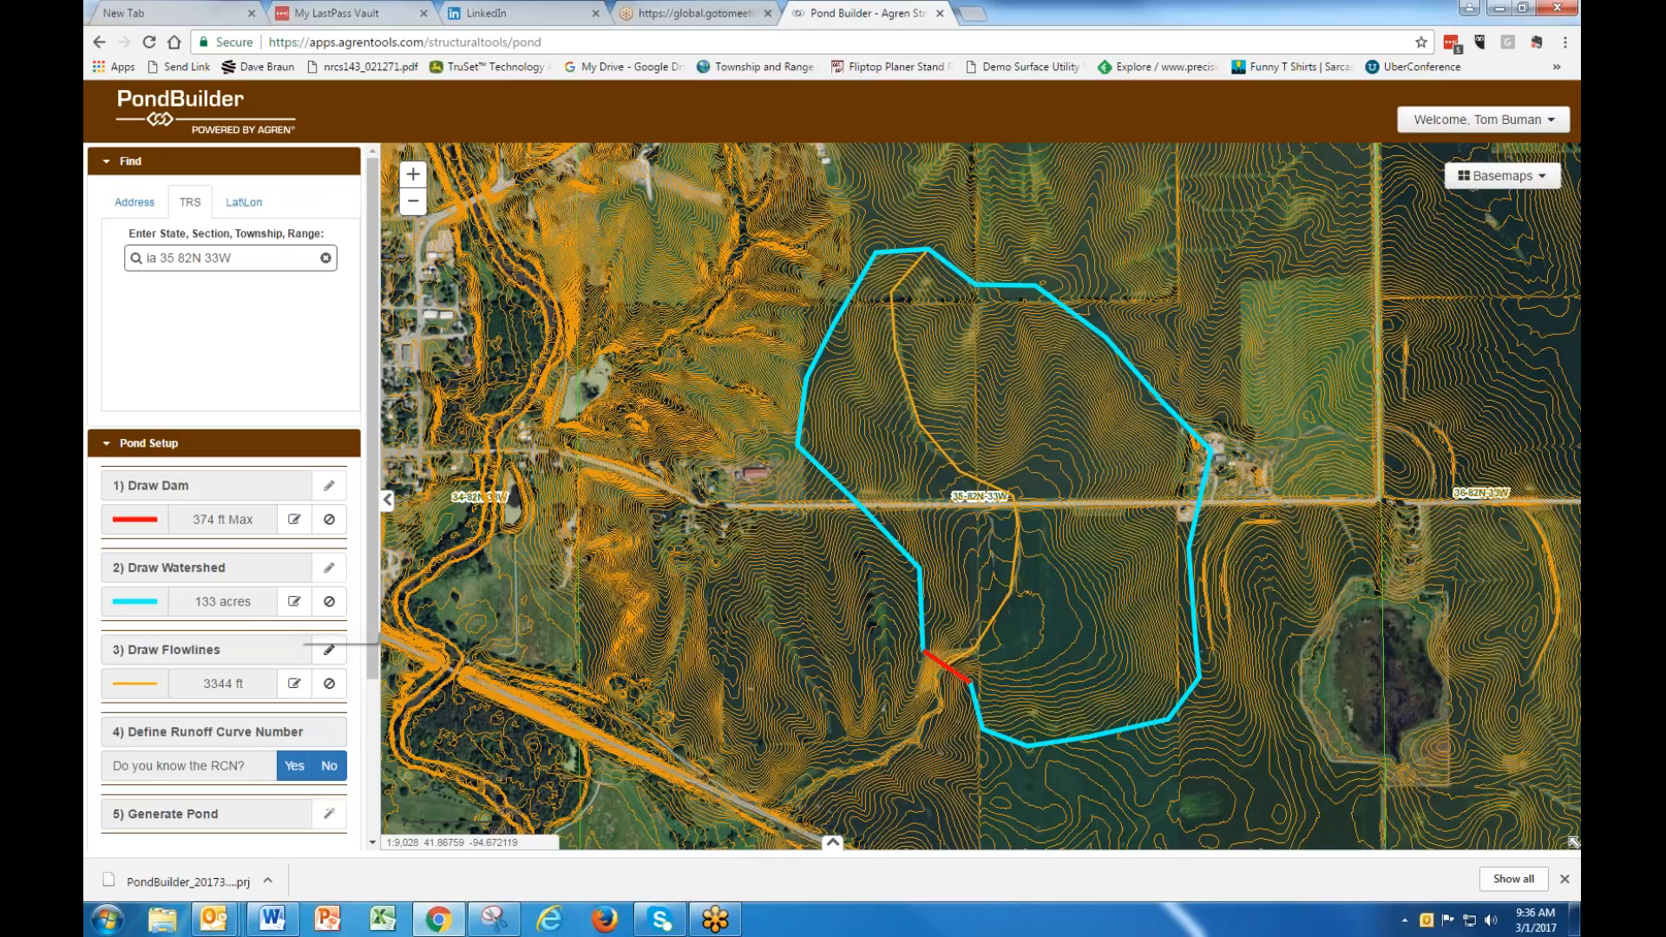
click(295, 684)
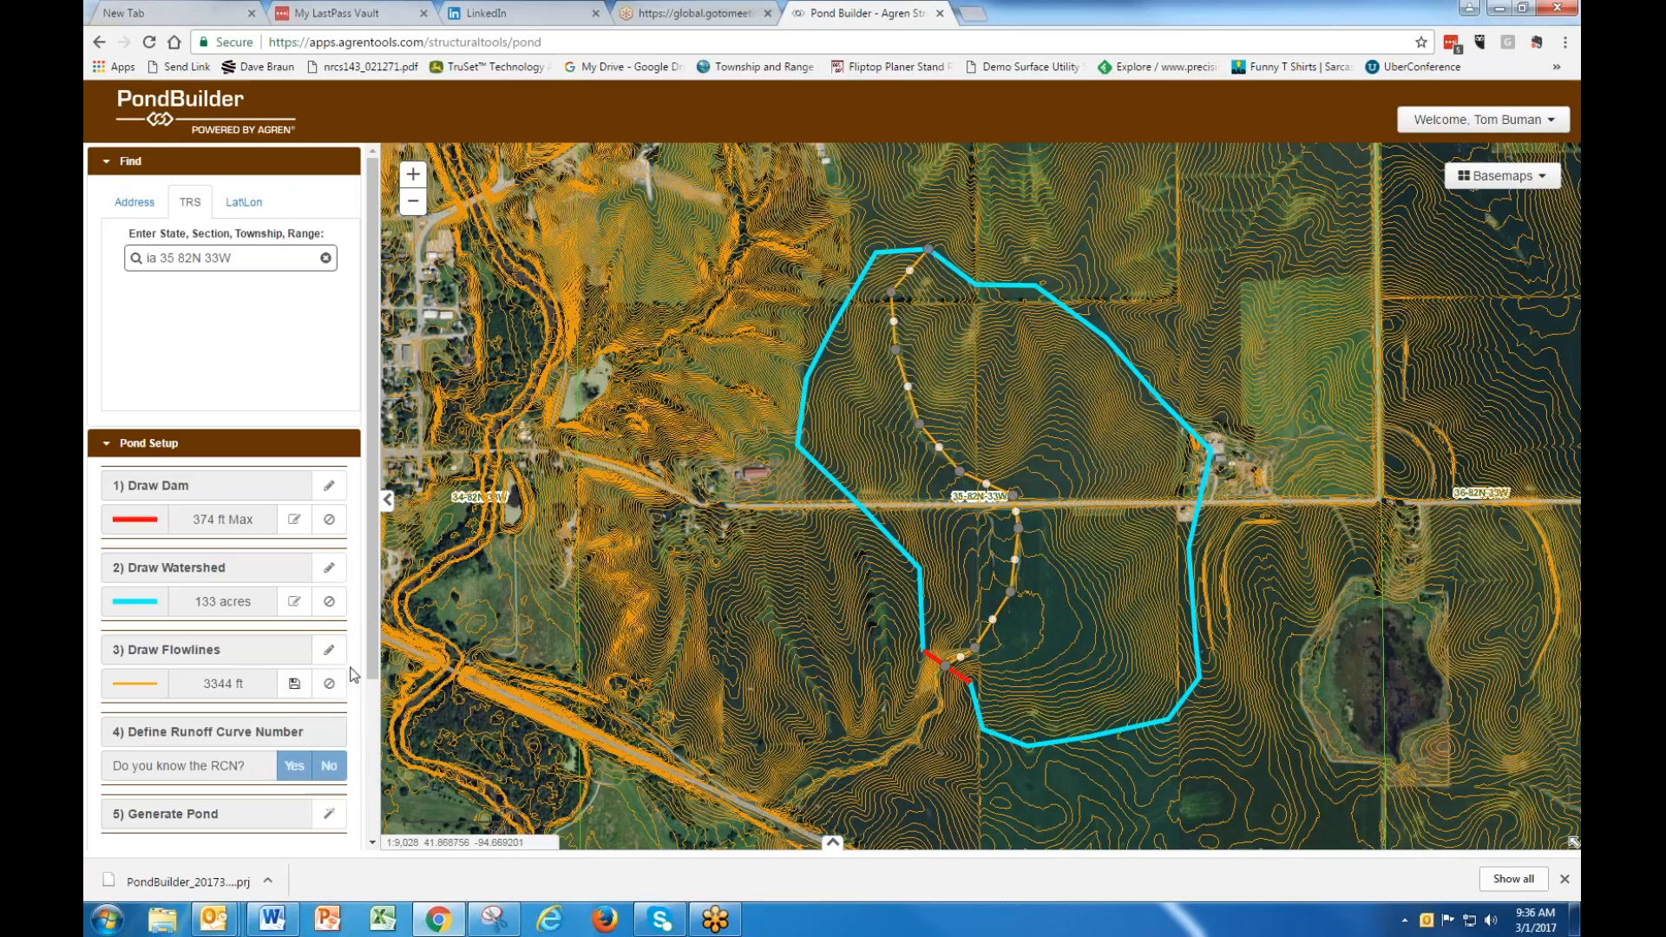
click(297, 687)
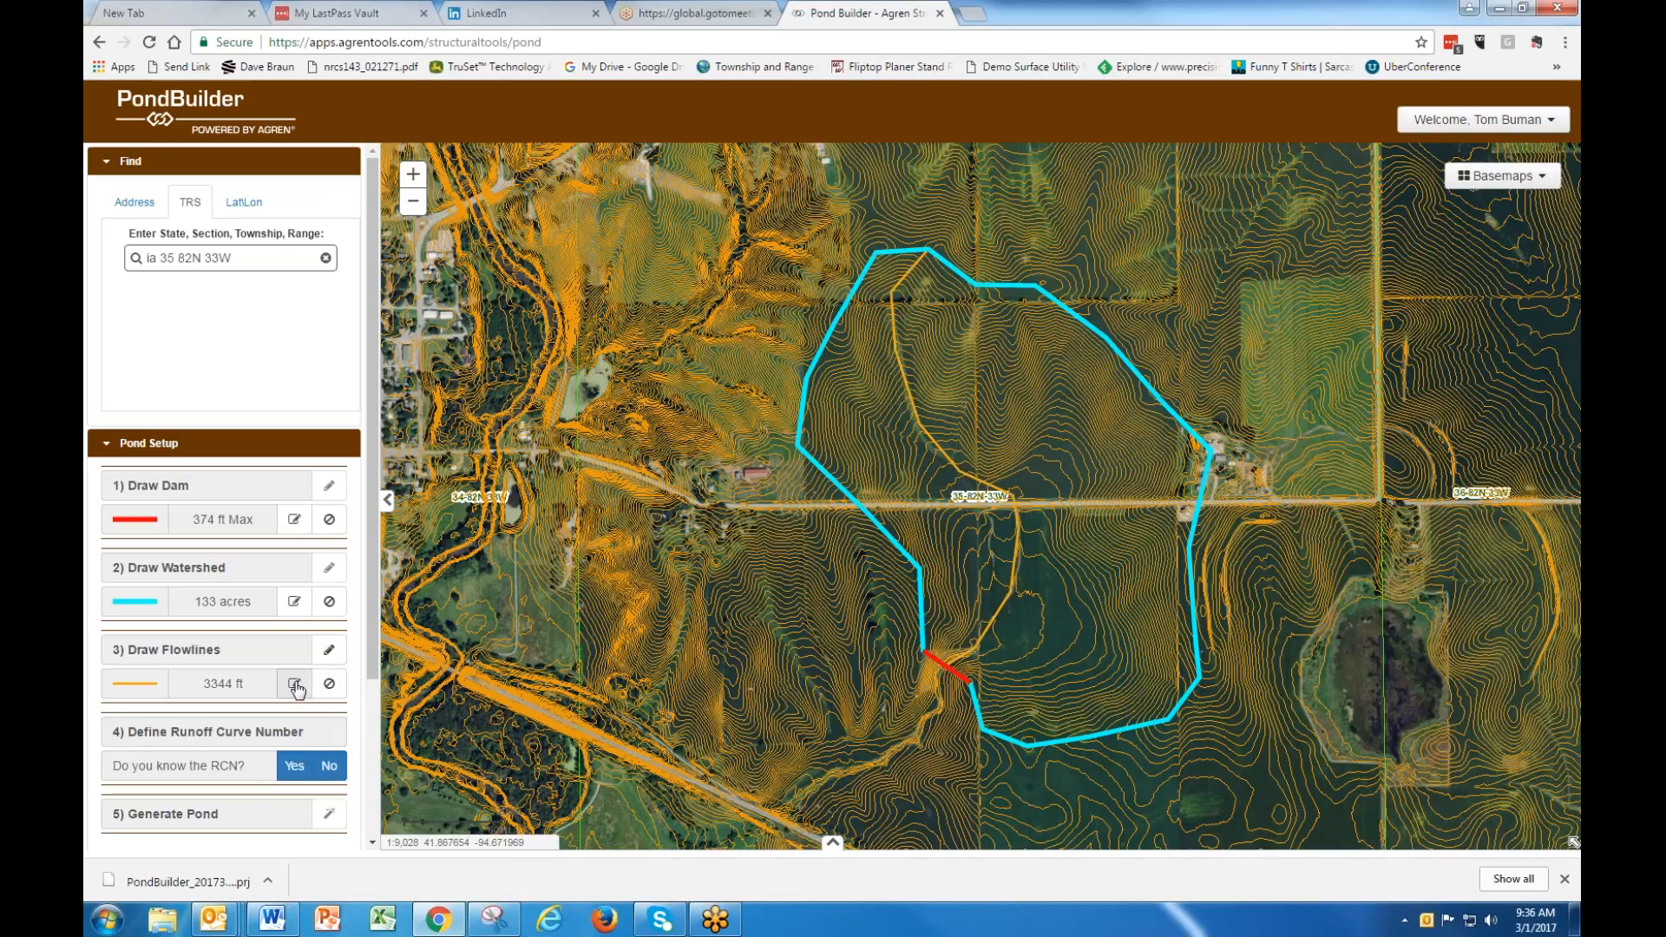
Set the runoff curve number as not known and define all retrieved C/D soils as hydrologic group C.
click(295, 768)
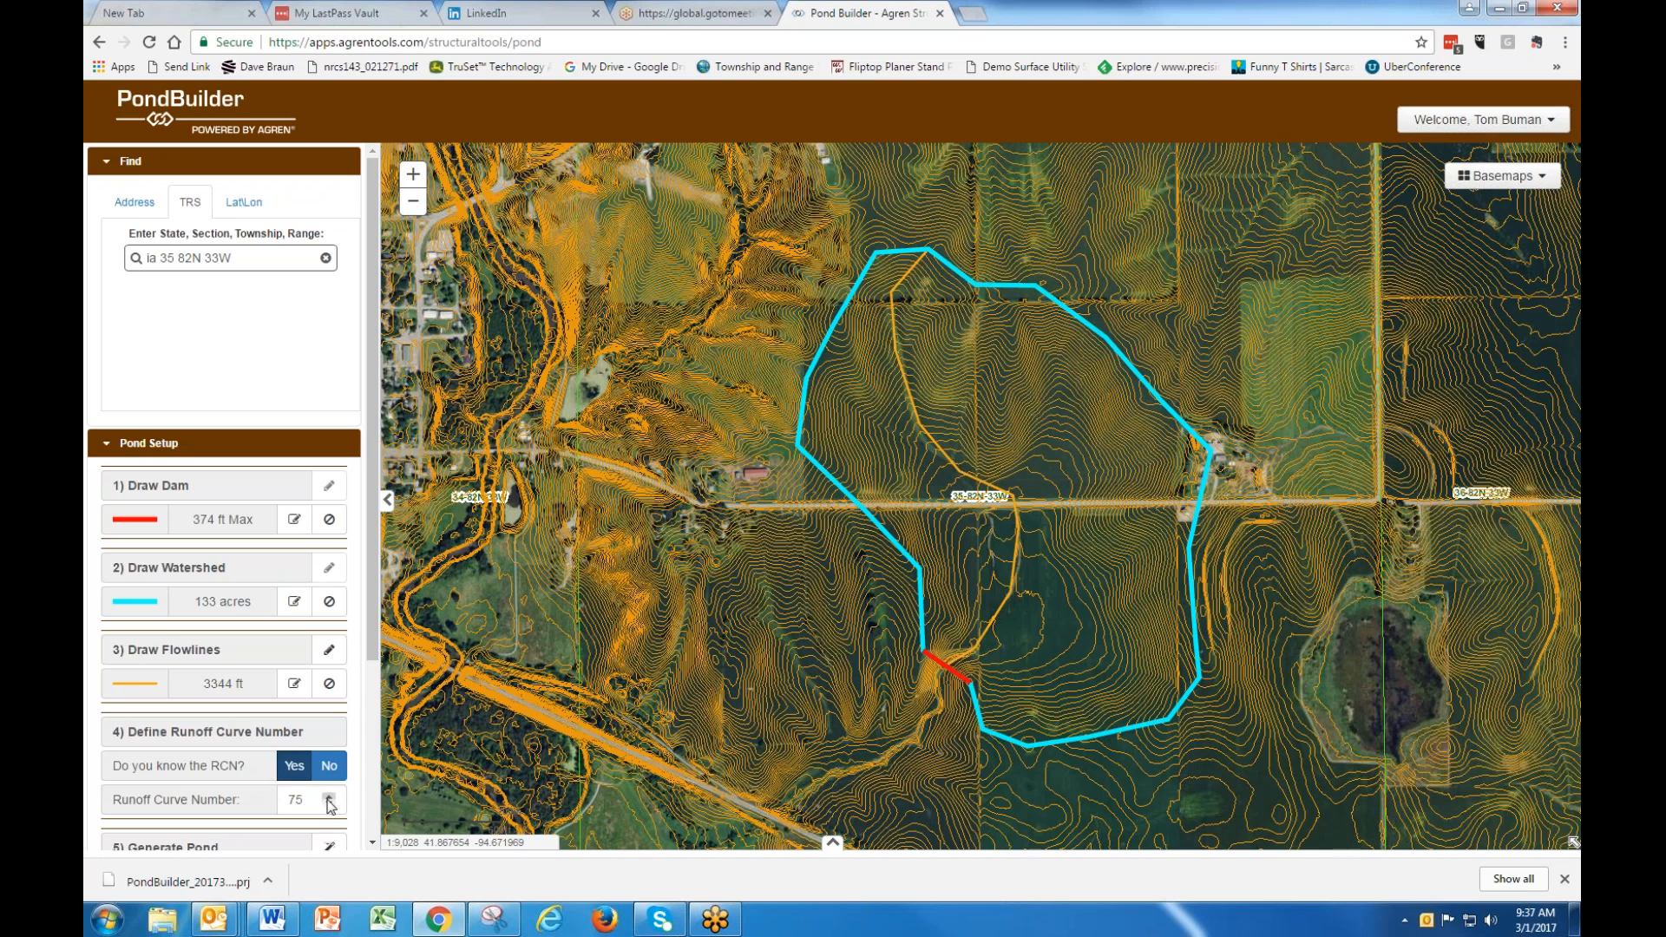
click(329, 766)
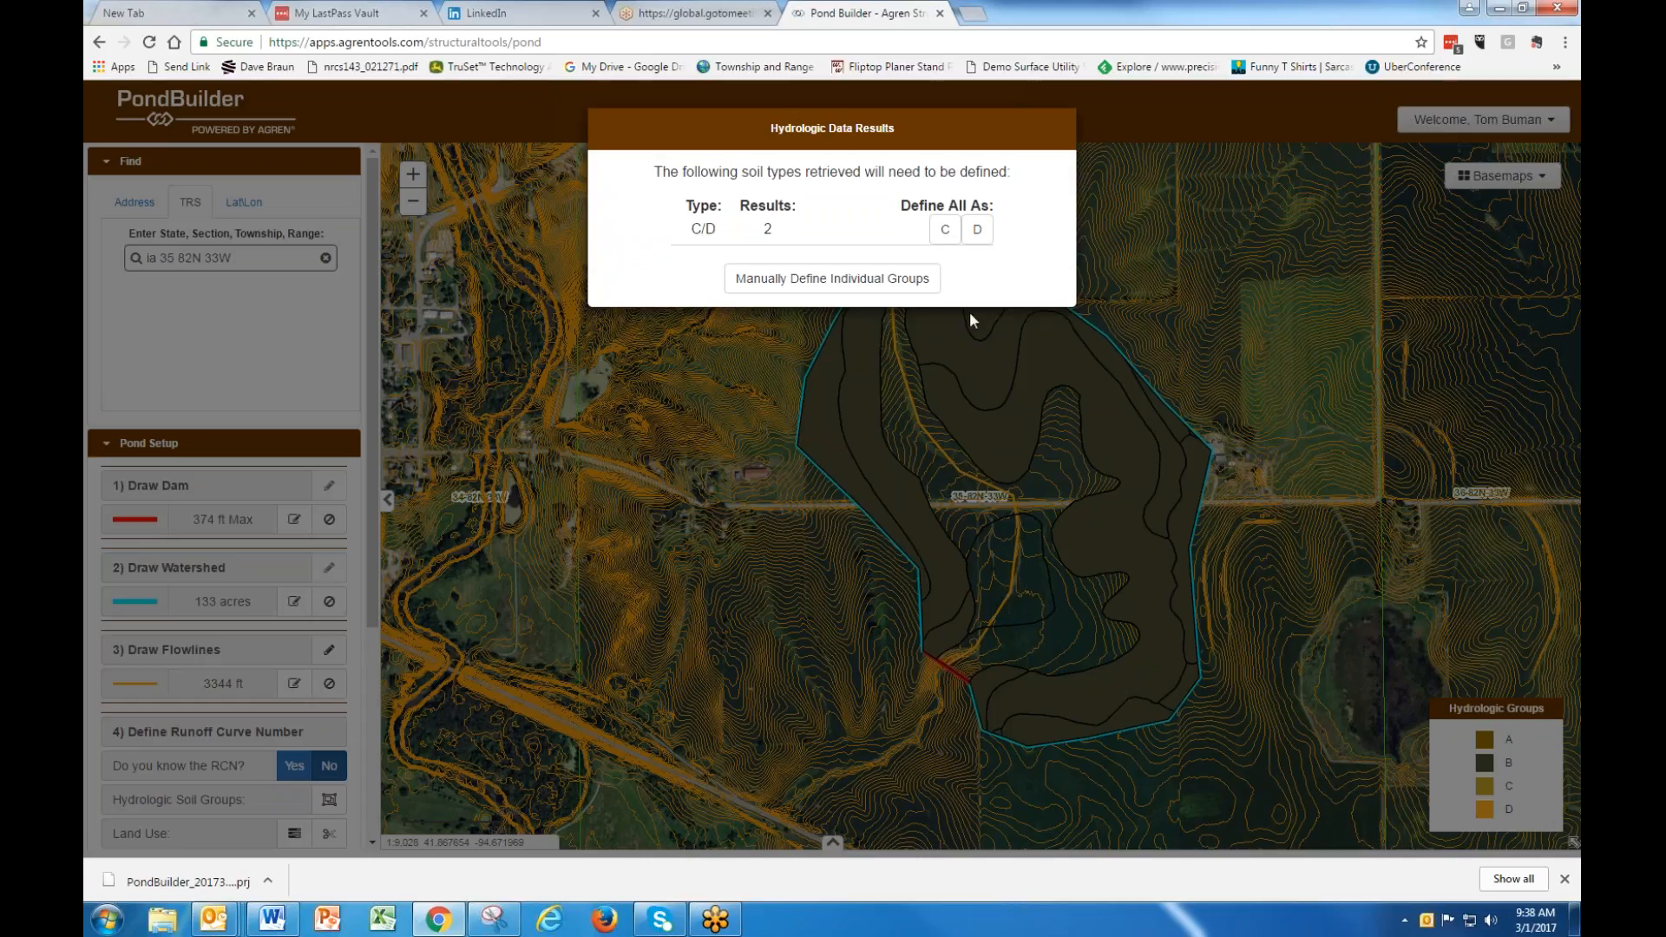
click(945, 231)
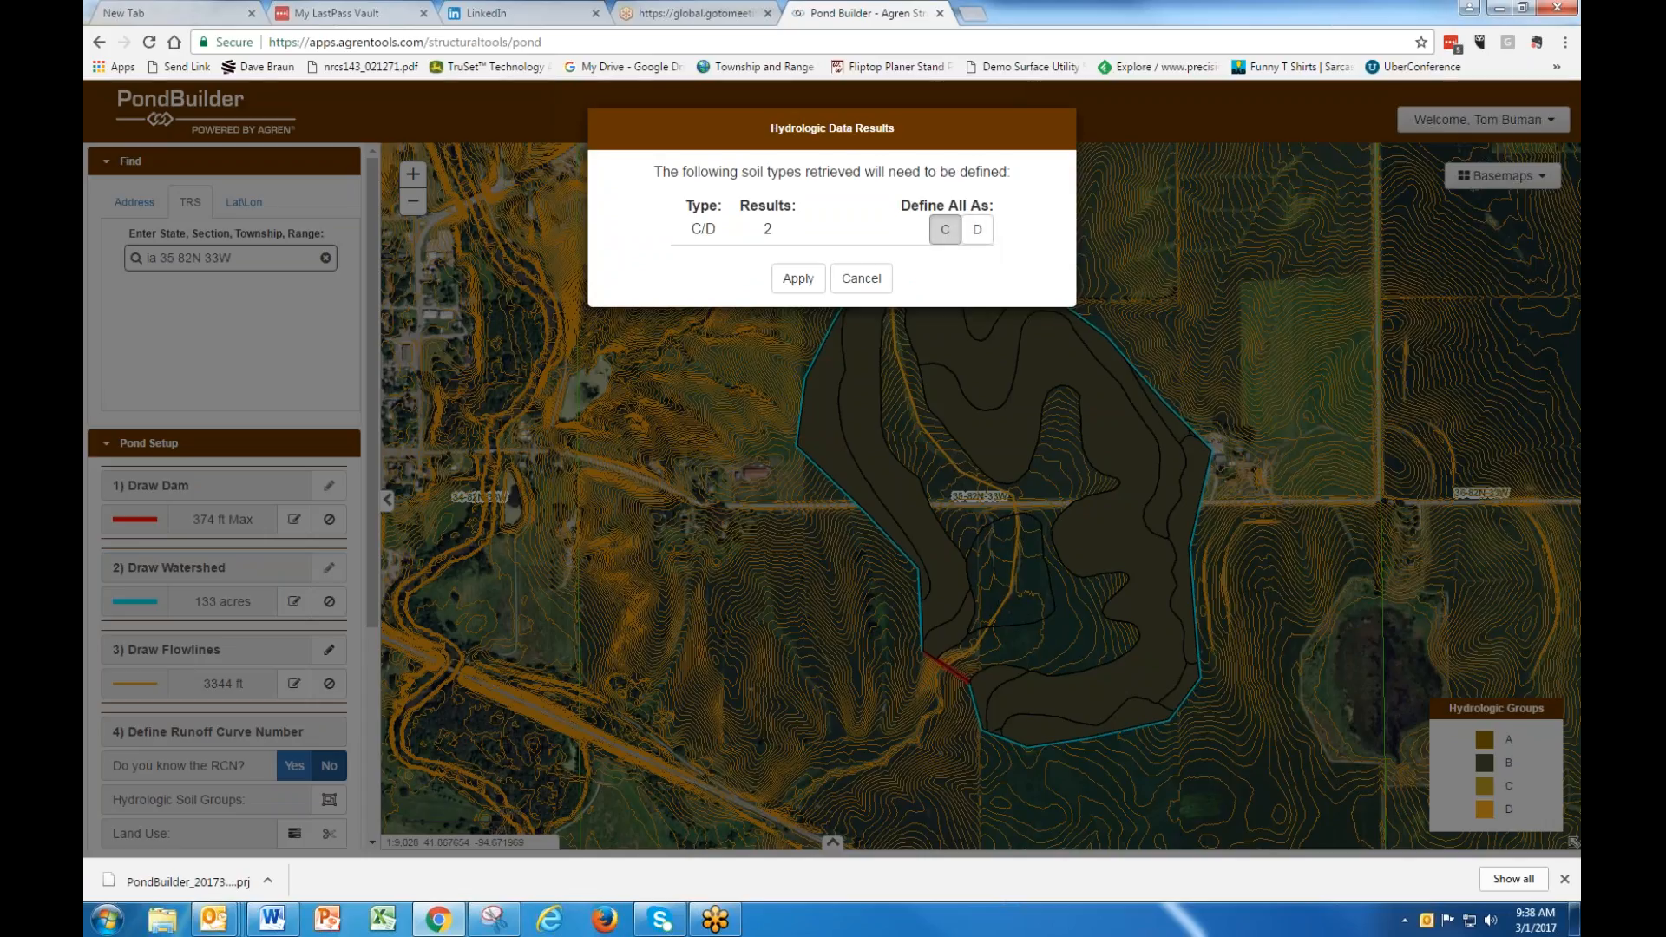
click(797, 279)
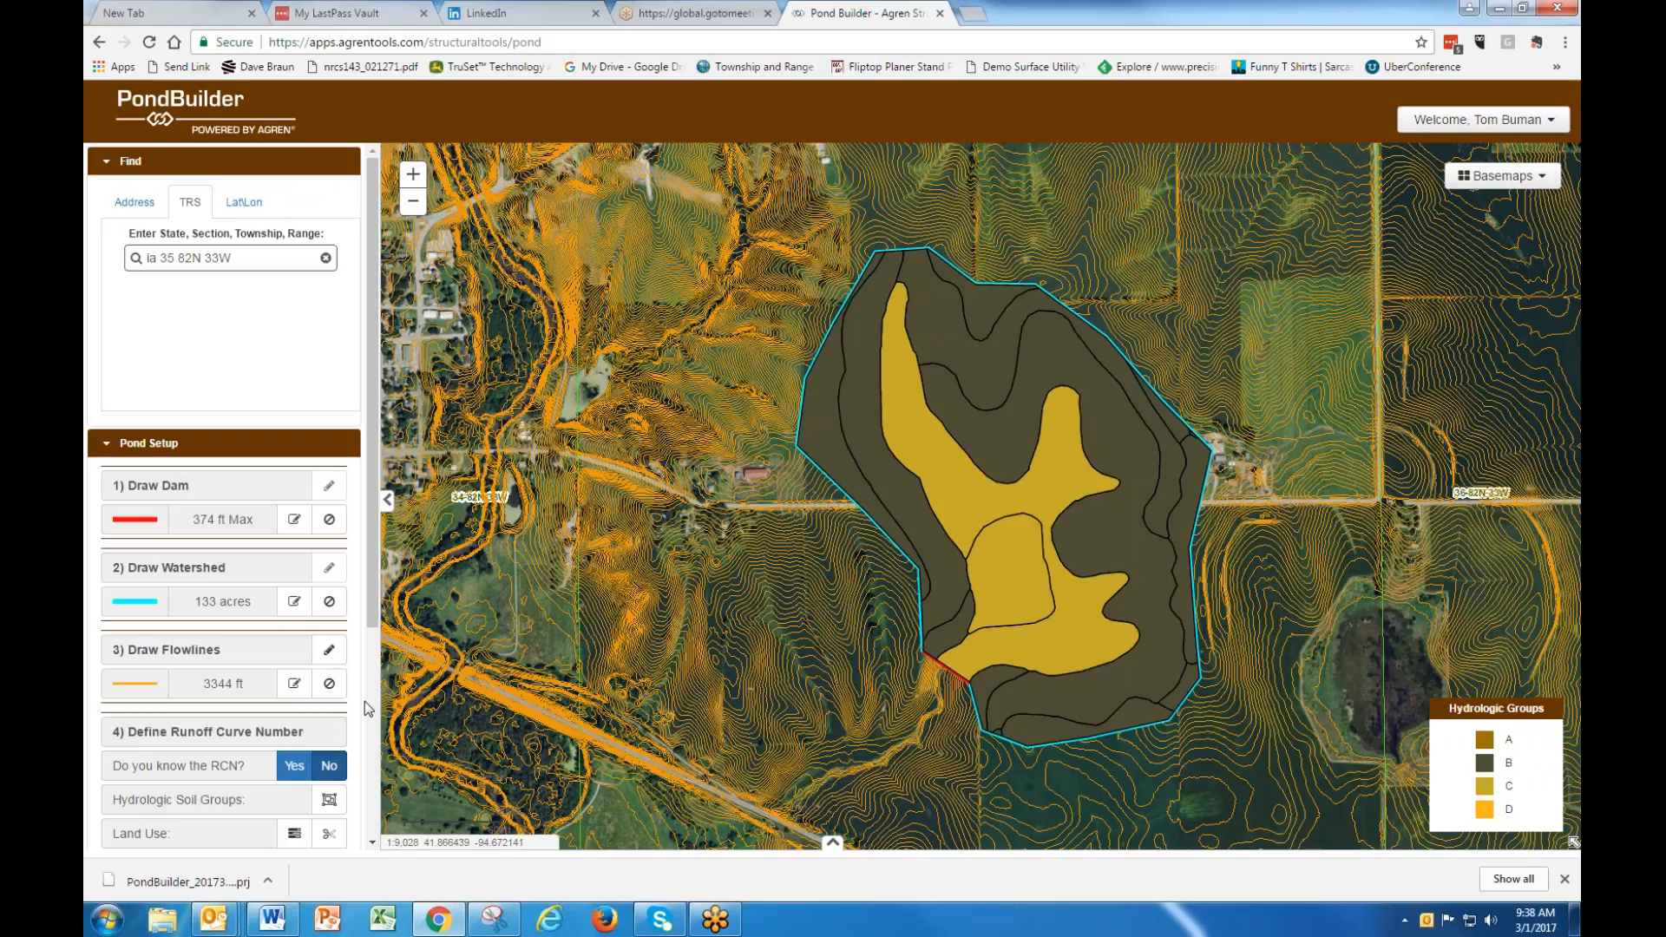
Turn on land use cutting and hide the Contours layer to expose the aerial imagery.
scroll(312, 772, down, 1)
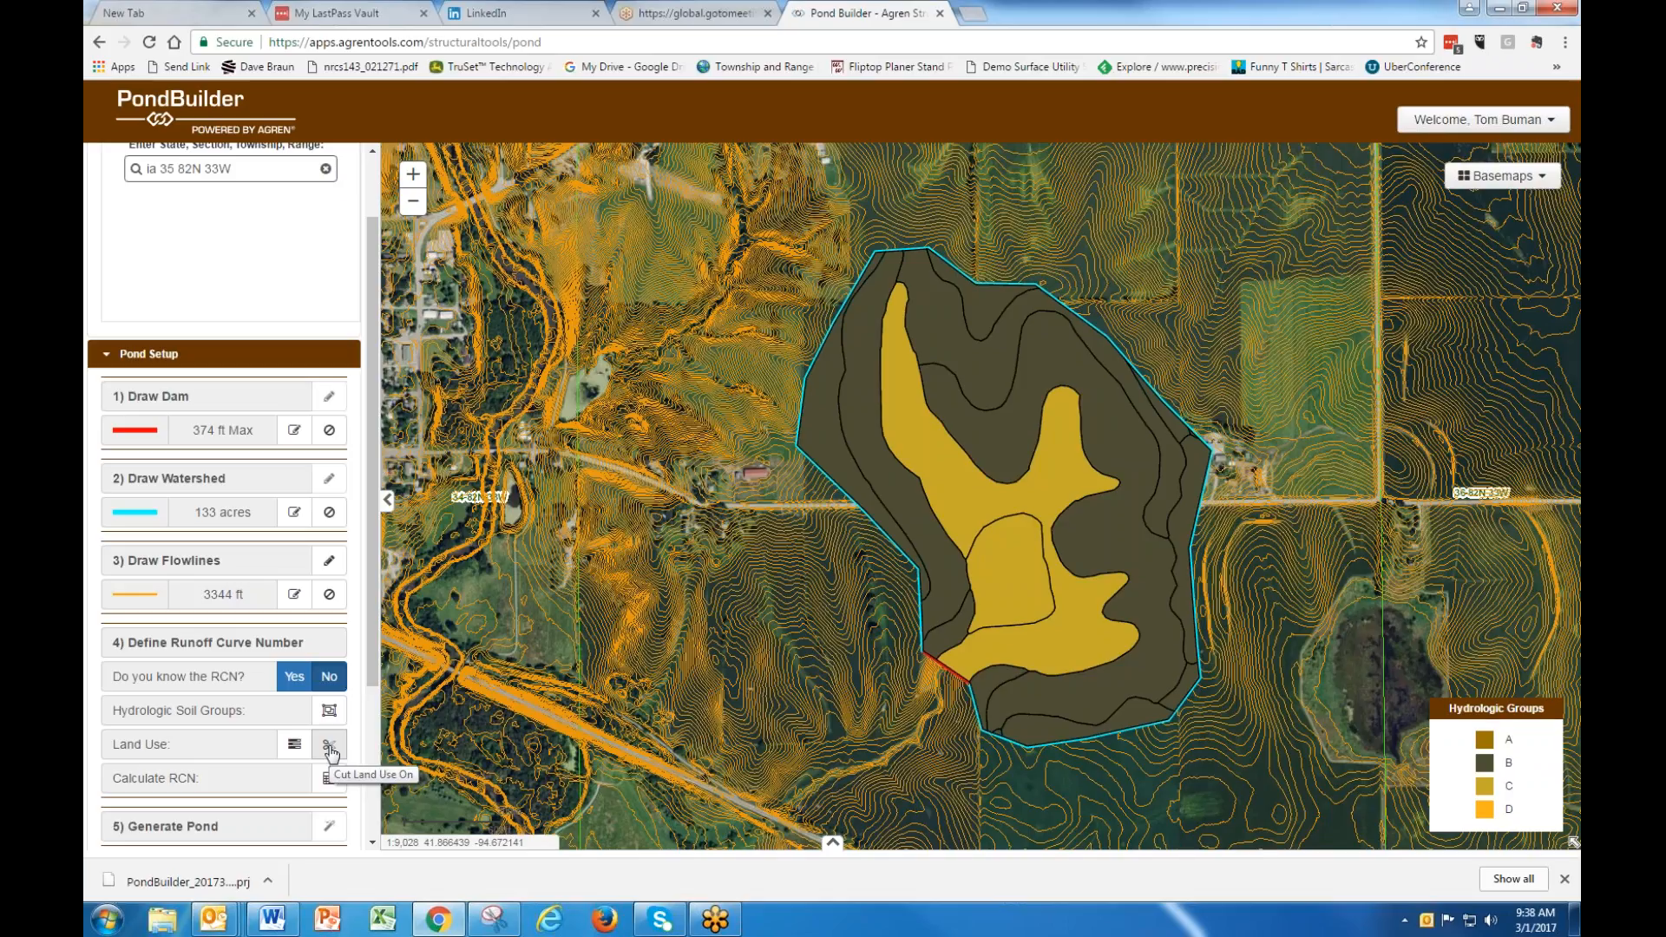
click(329, 747)
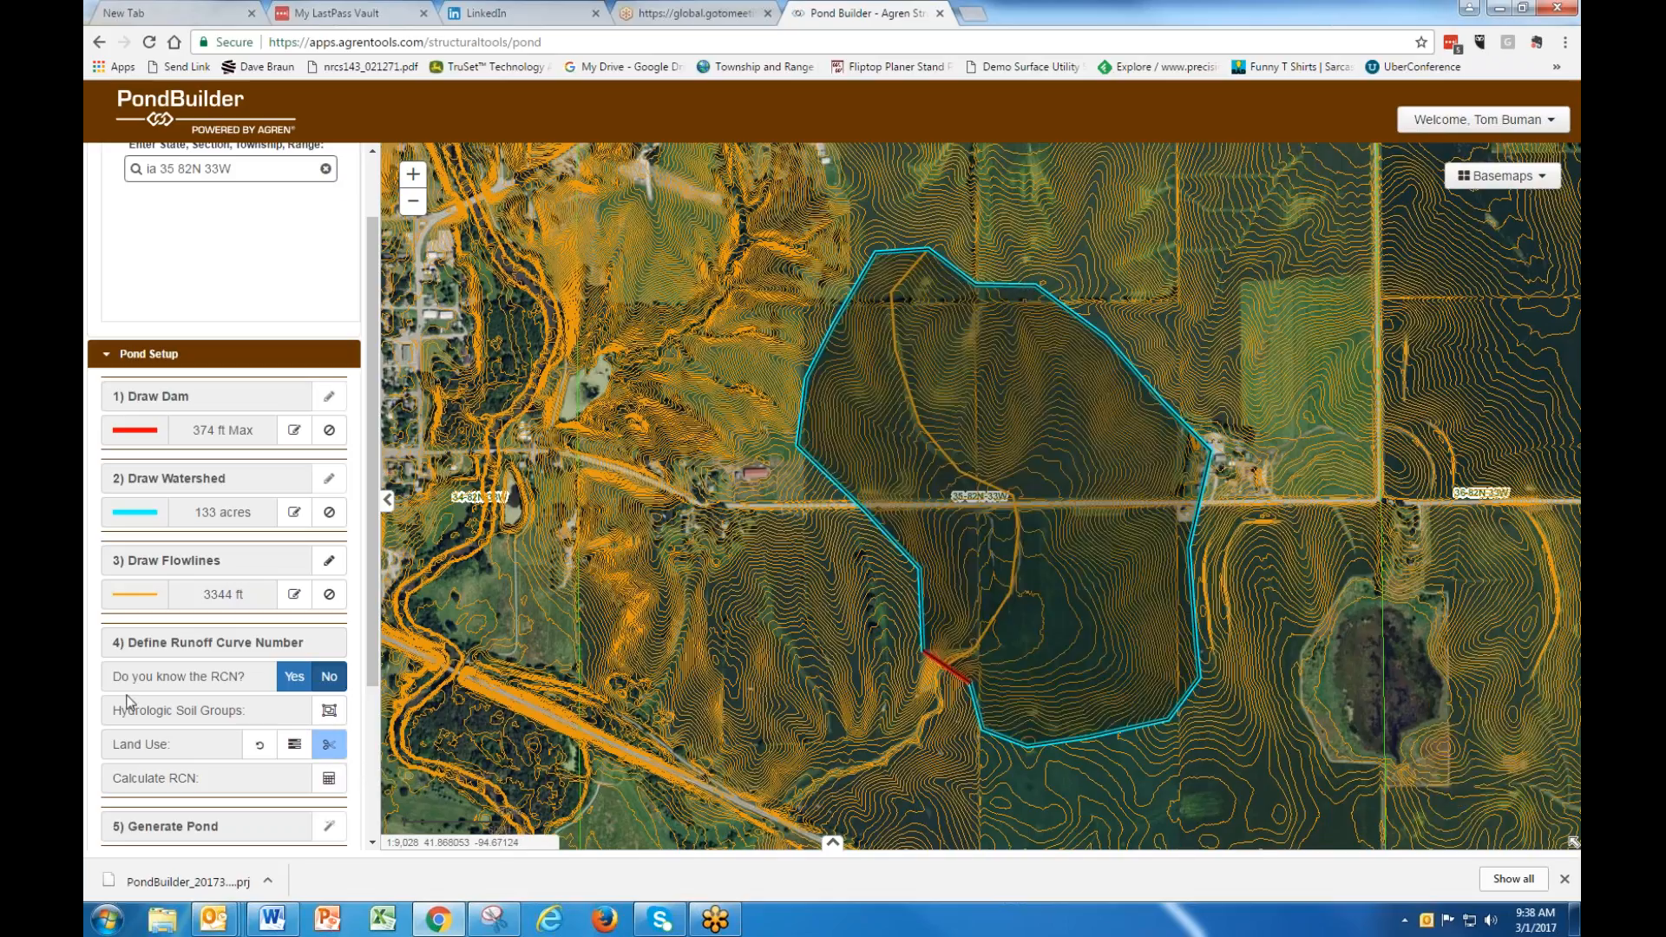
scroll(130, 702, down, 3)
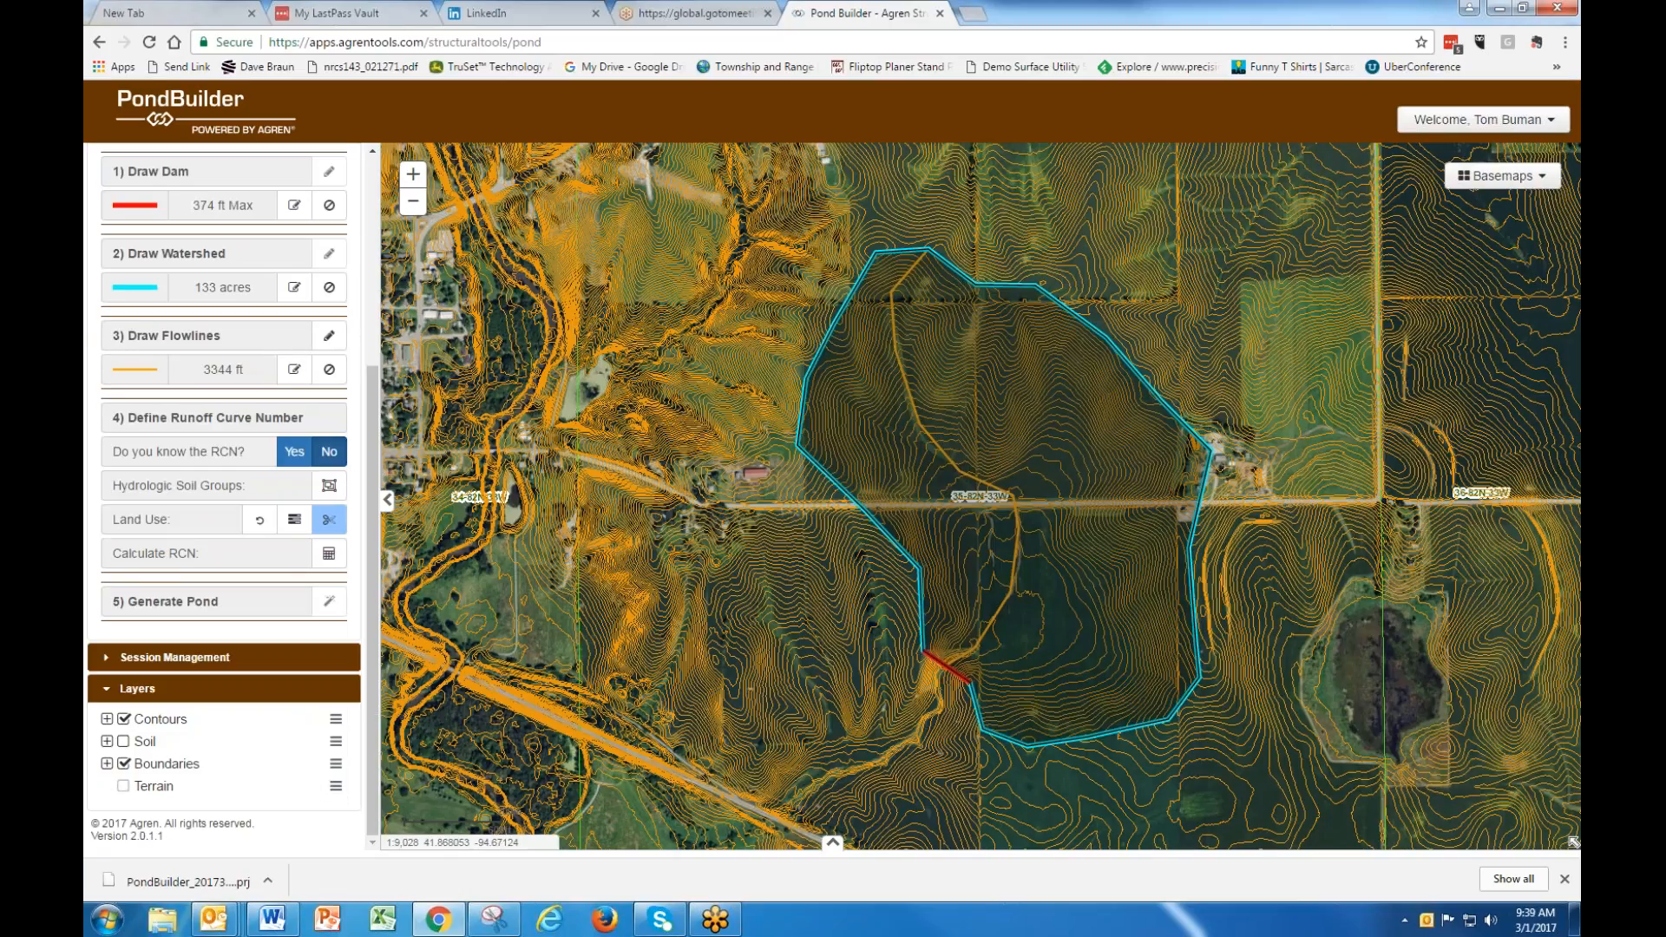
click(124, 718)
scroll(174, 536, up, 3)
scroll(174, 536, up, 1)
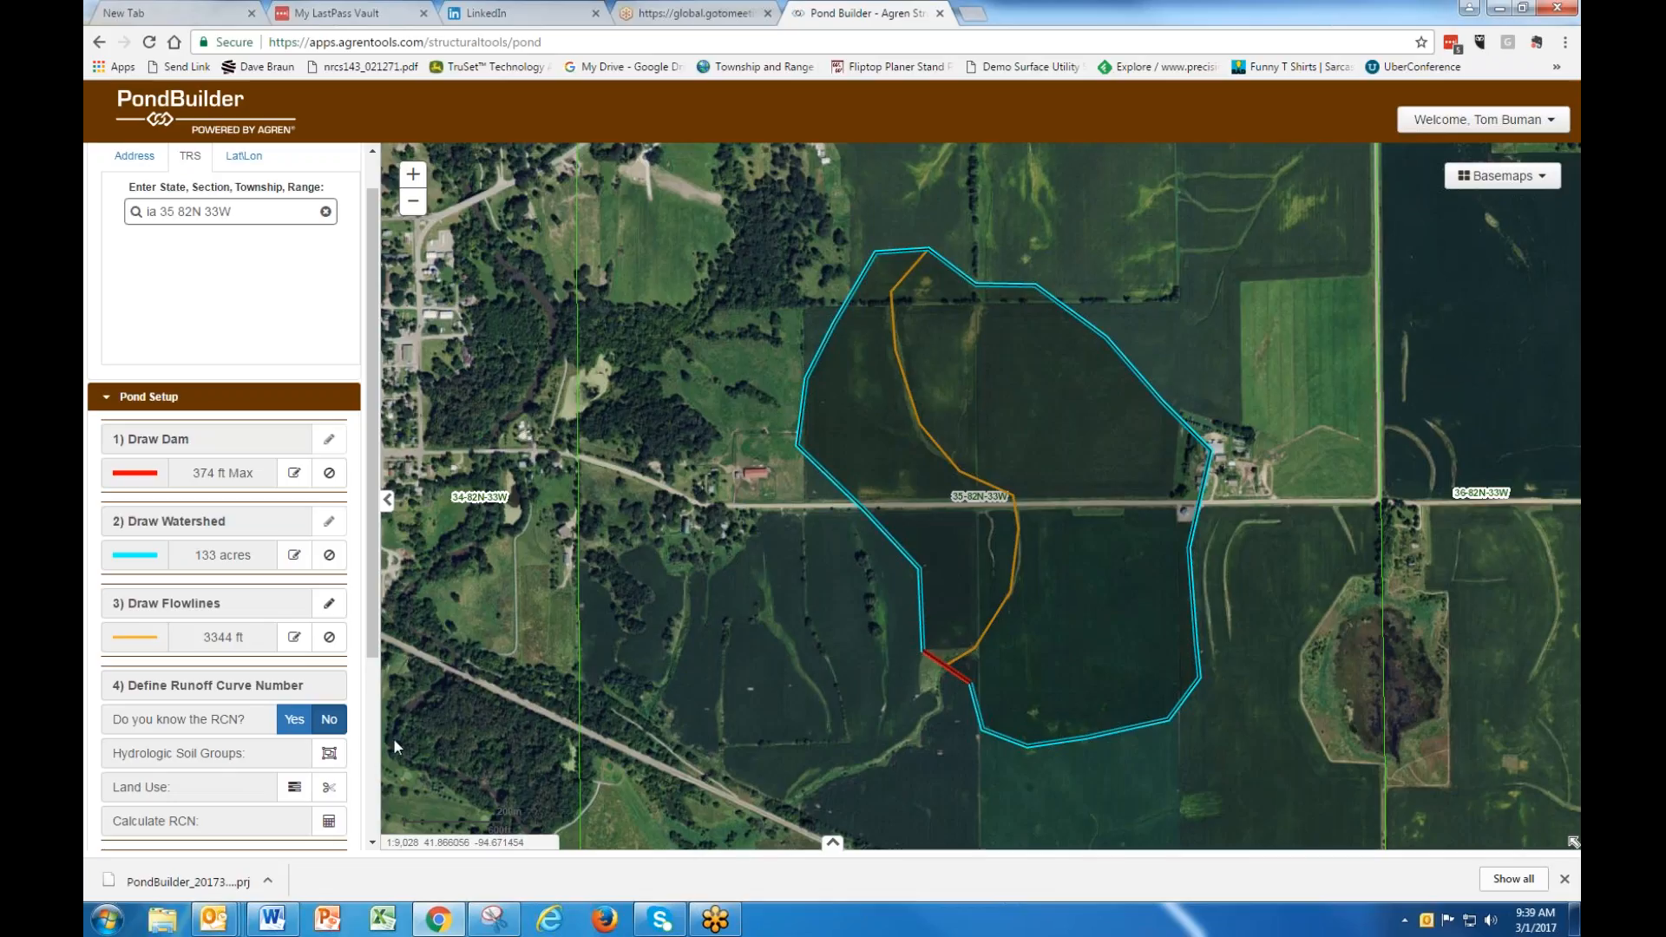
Cut the watershed's land use along the north and south sides of the road crossing it.
click(330, 788)
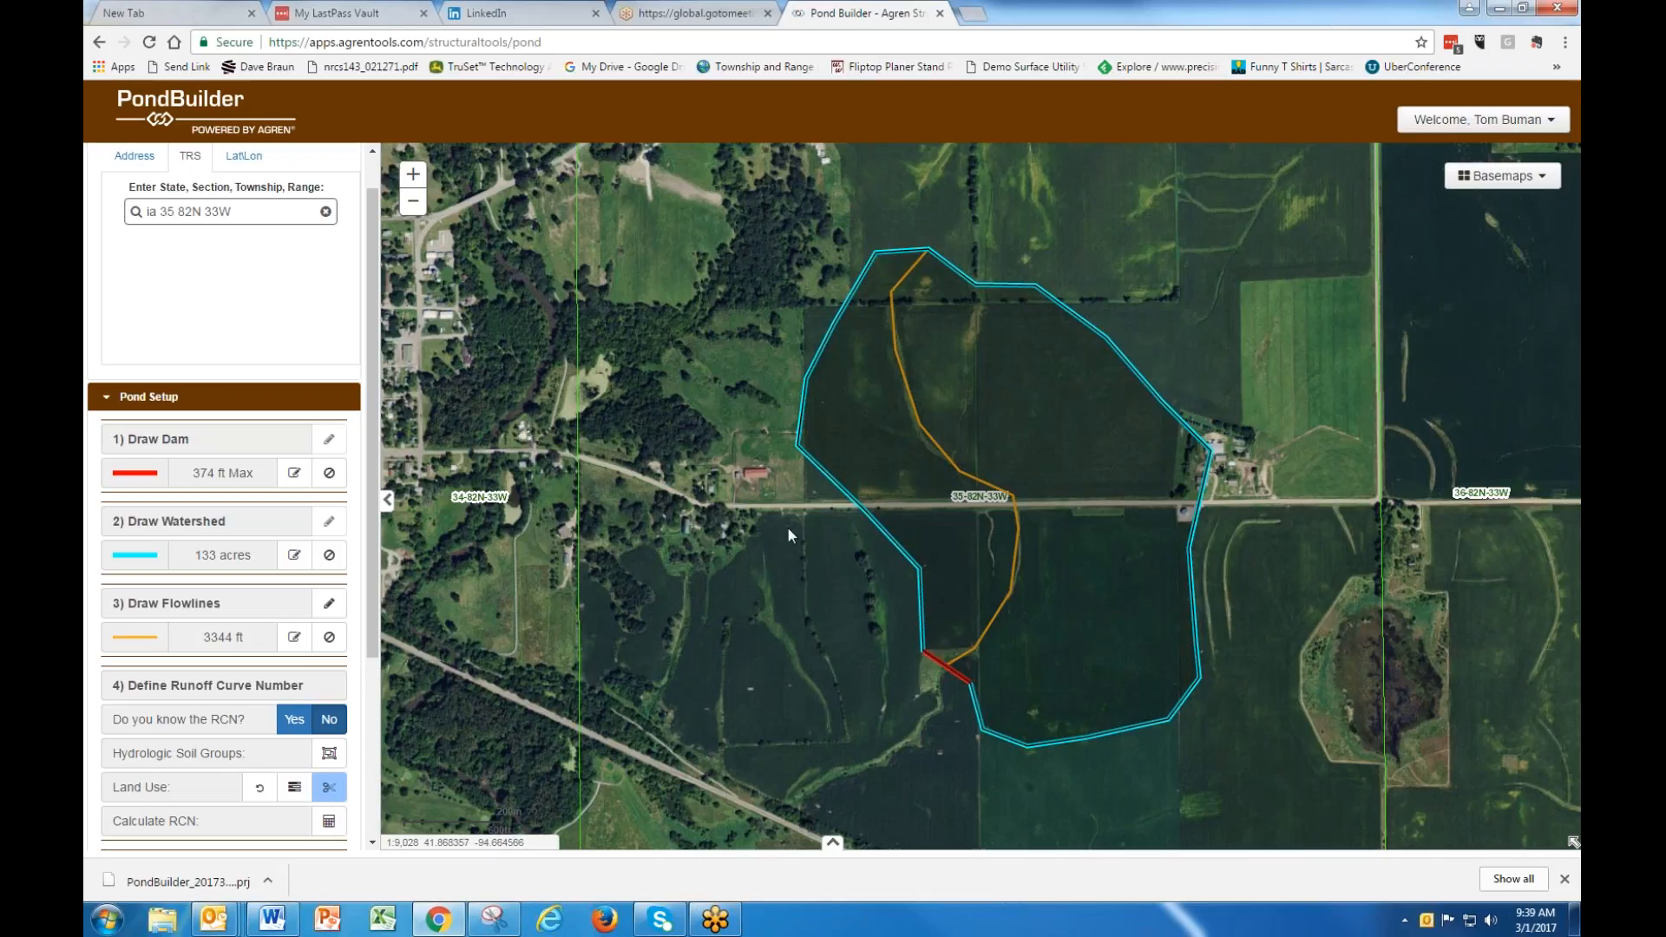
click(836, 496)
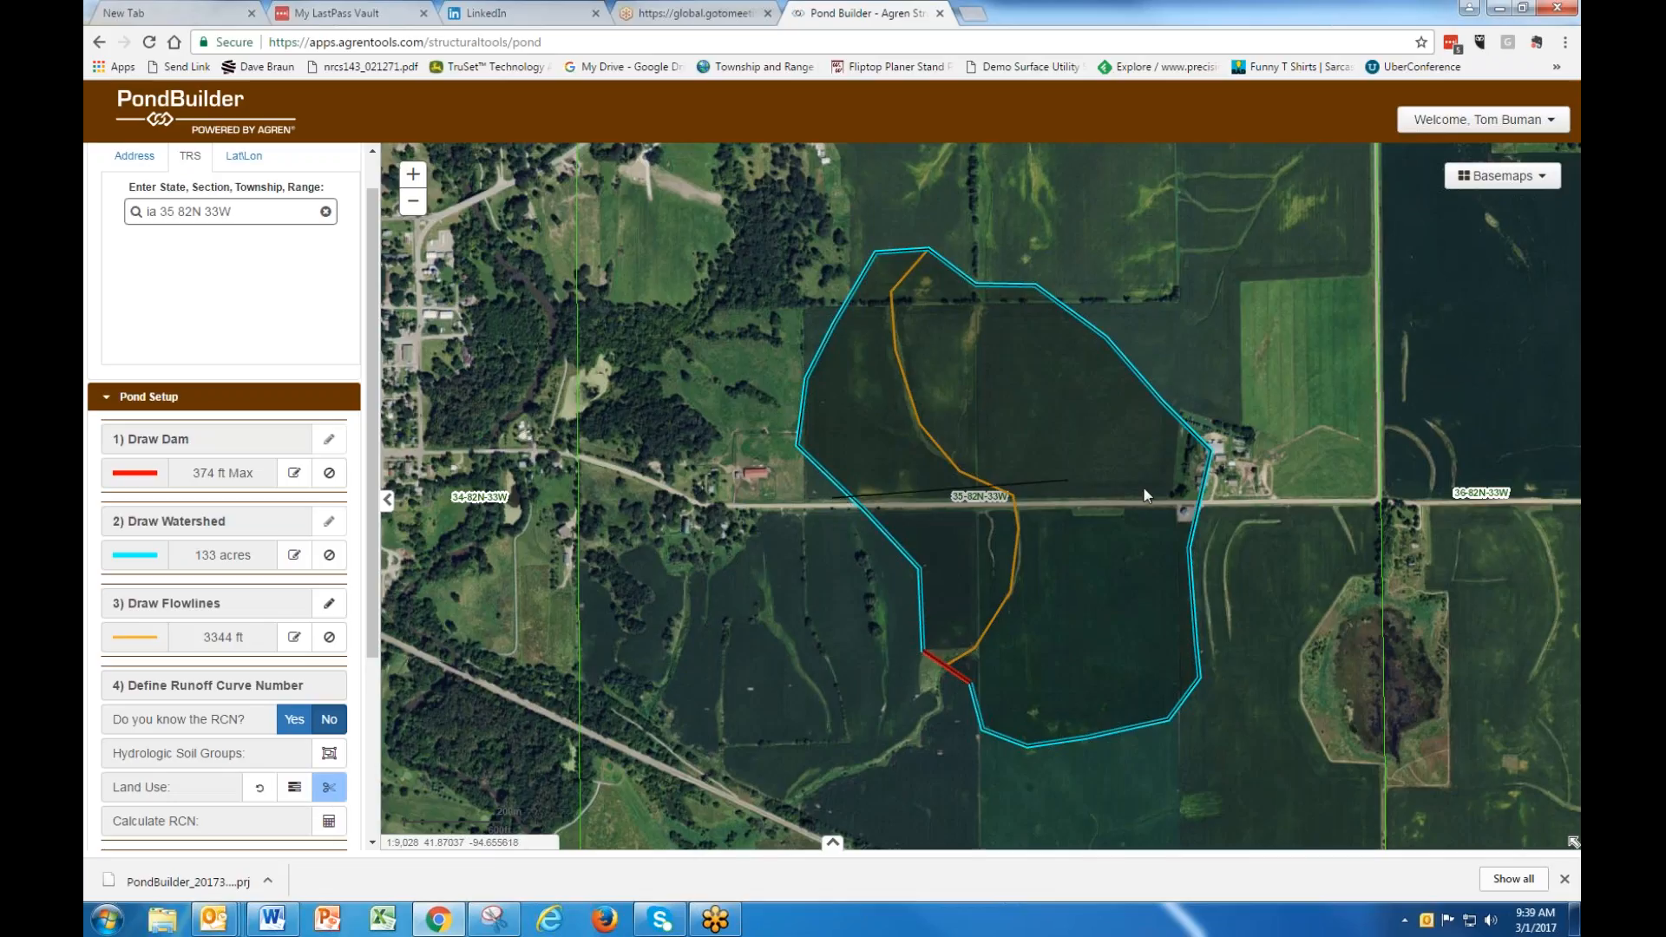
double_click(1218, 498)
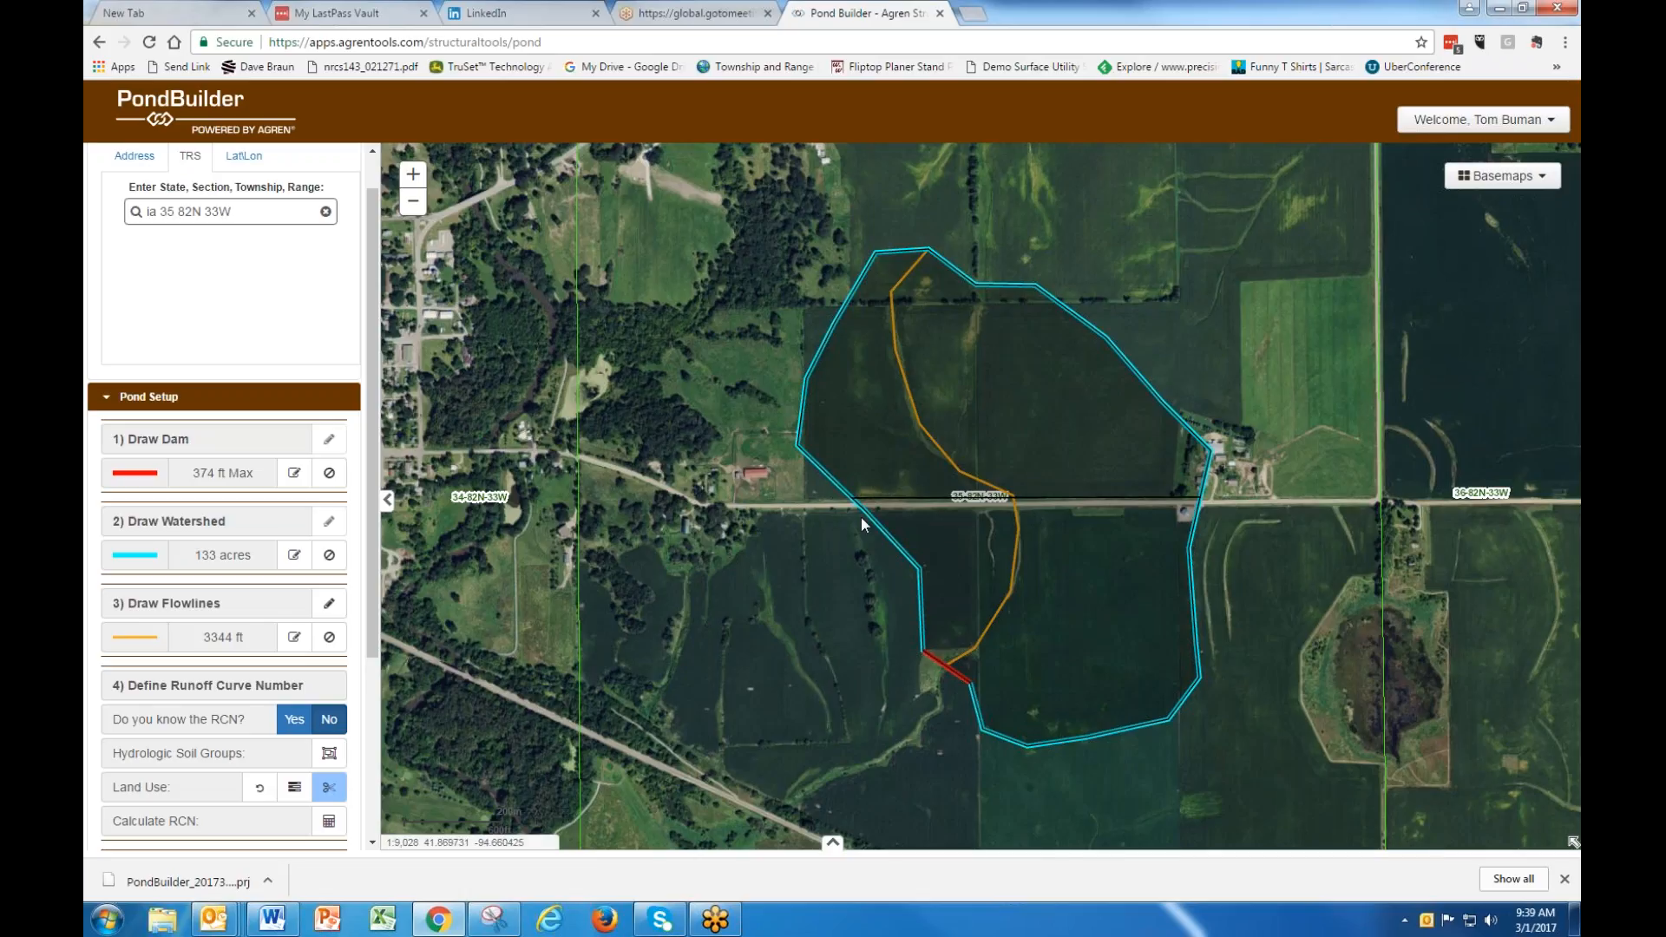
double_click(1206, 505)
click(1182, 411)
Assign the row-crop land use Straight Row + Crop Residue Cover [Good] to the watershed areas north and south of the road.
click(294, 788)
click(1011, 389)
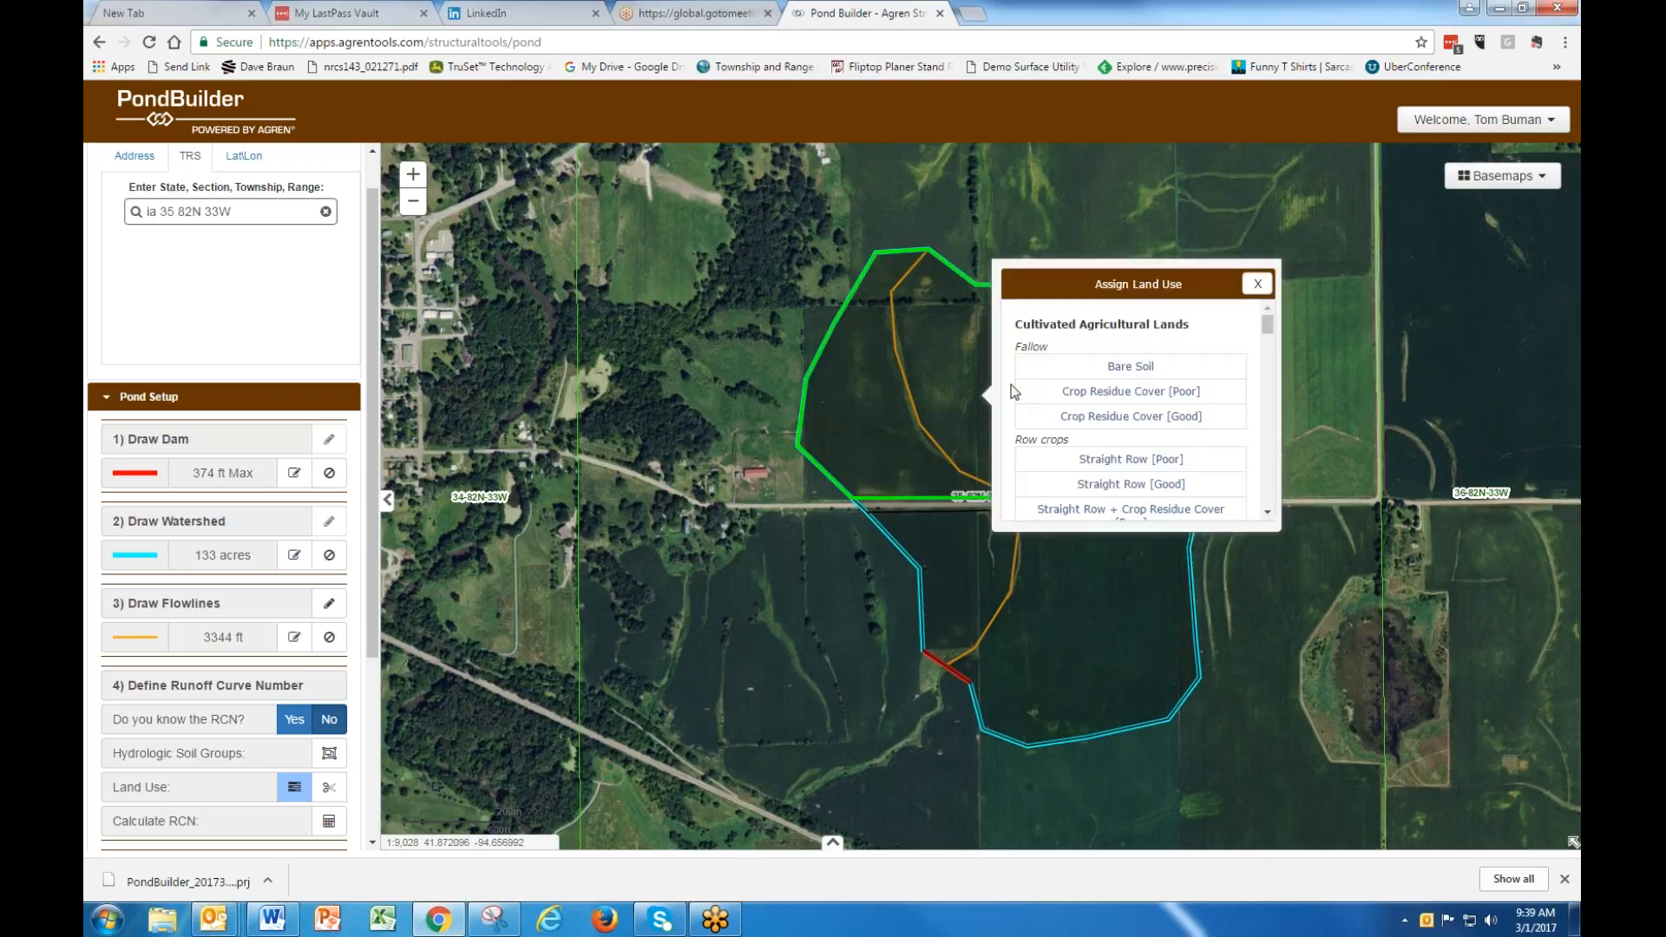
scroll(1015, 394, down, 1)
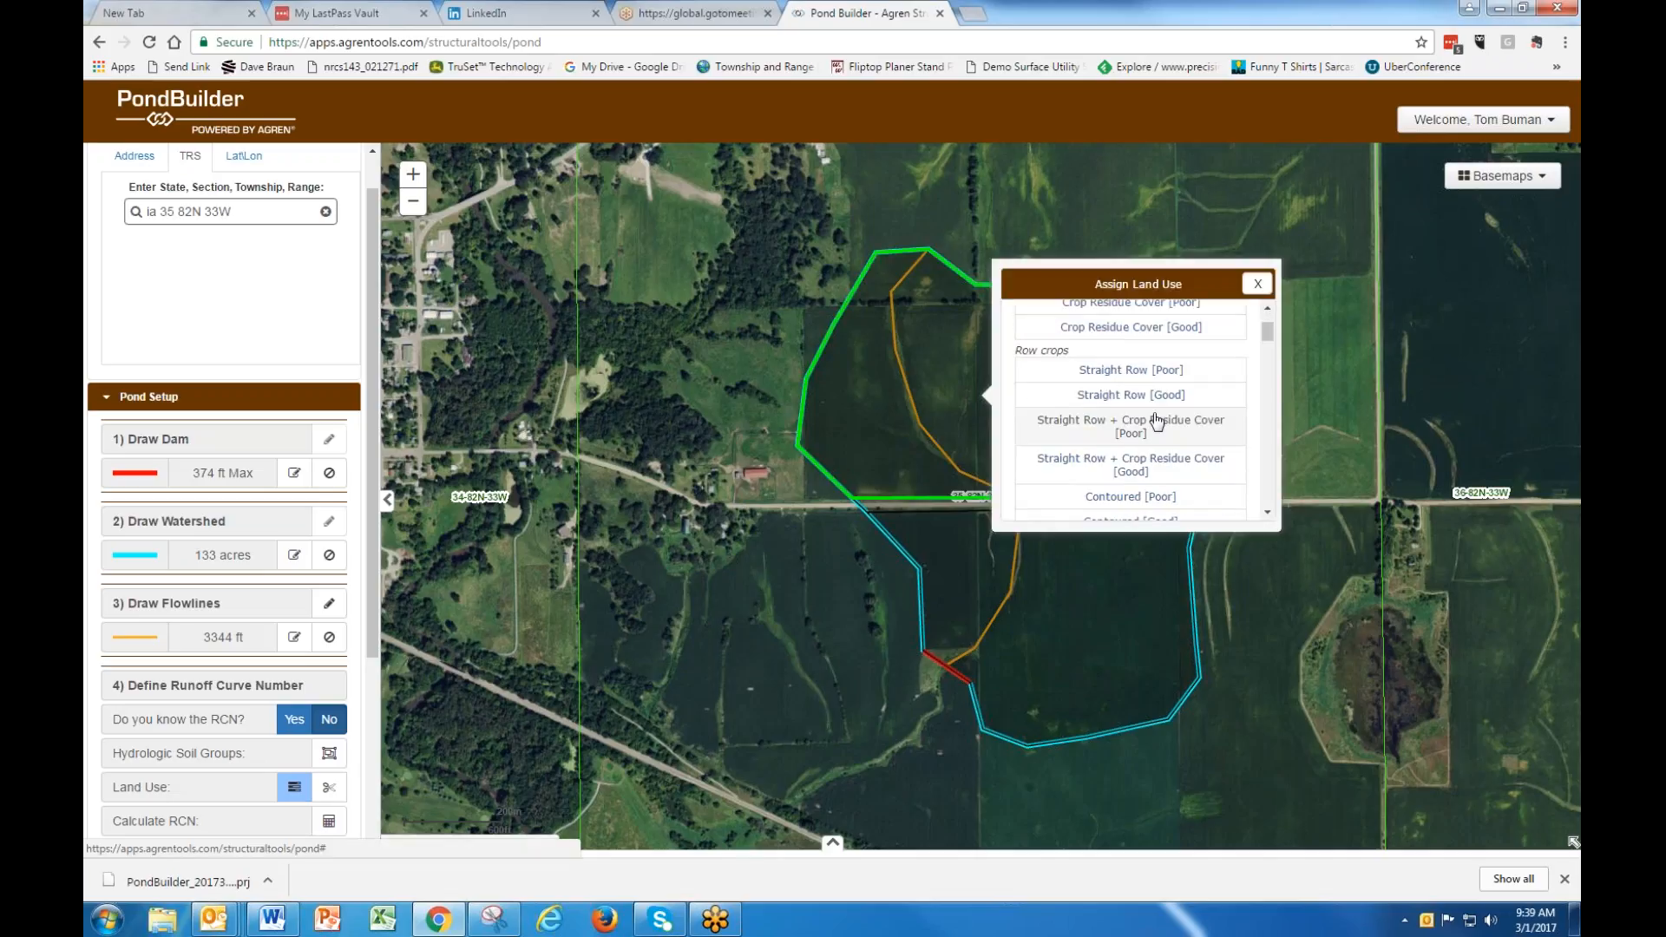
click(1144, 468)
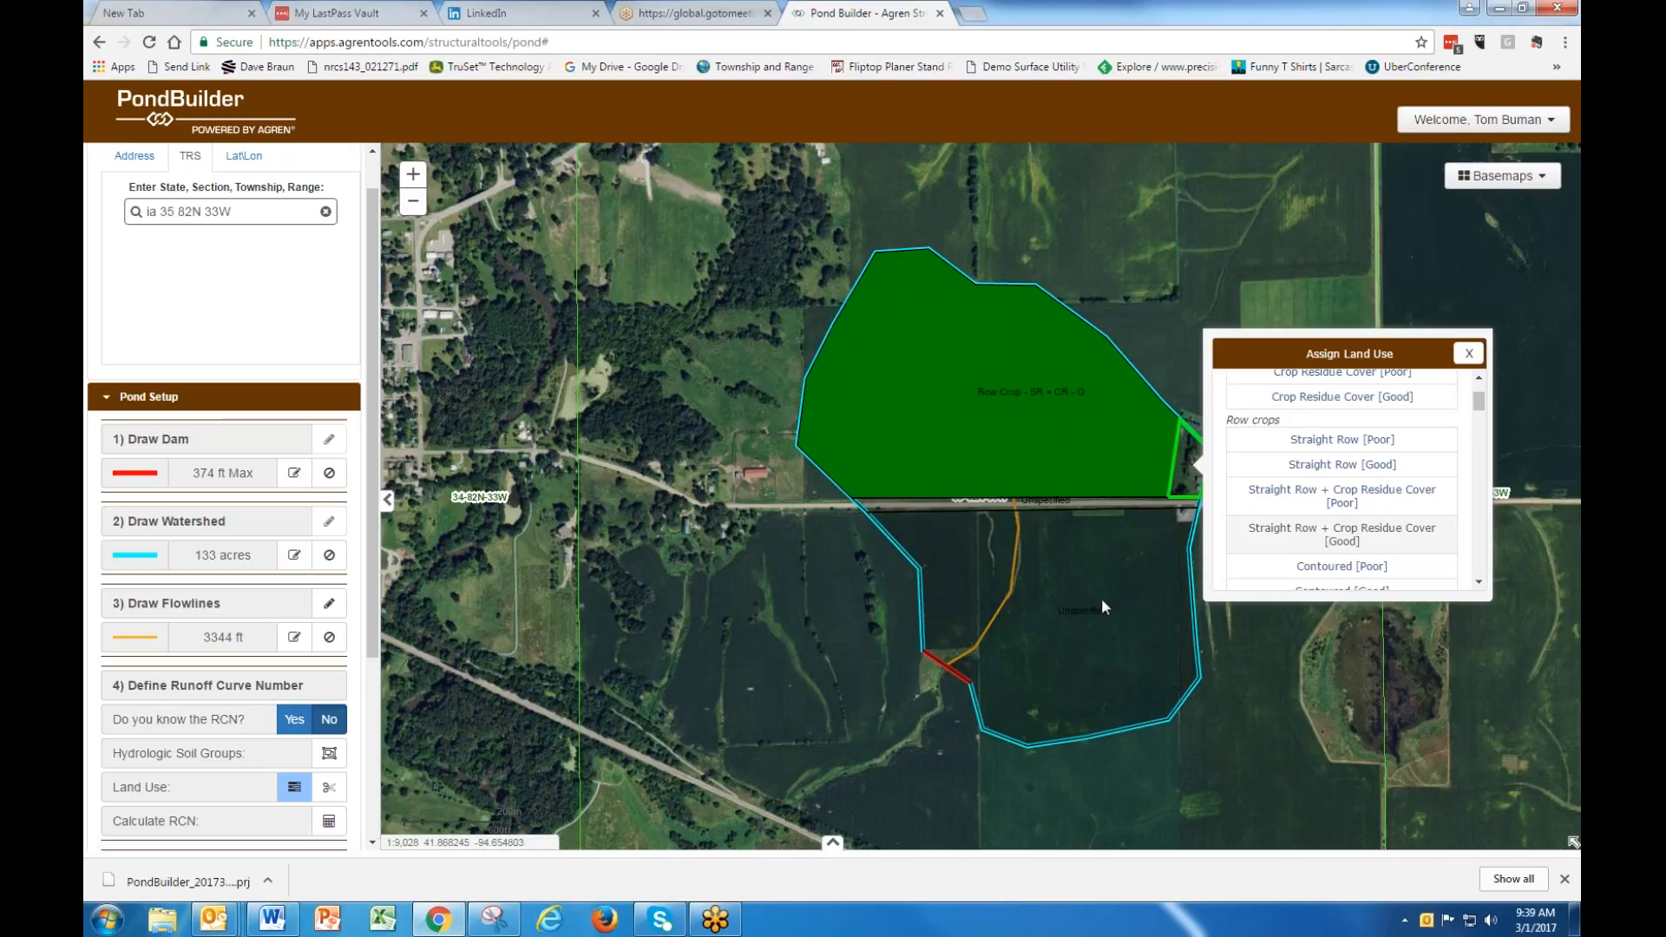
click(1101, 601)
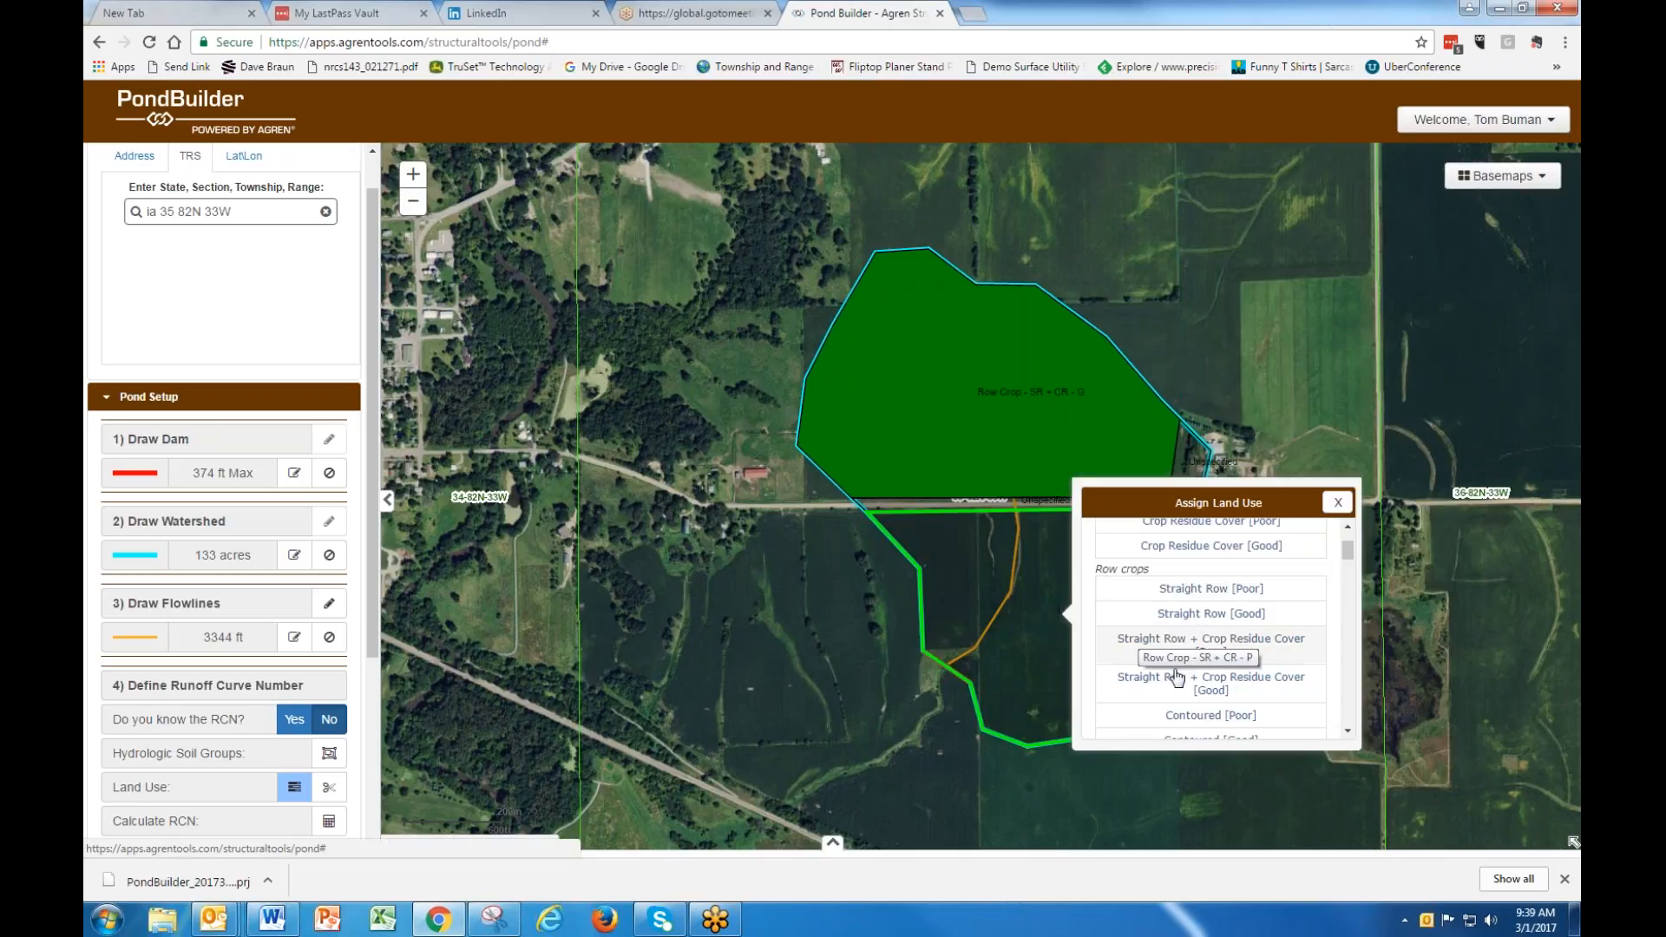
click(1206, 686)
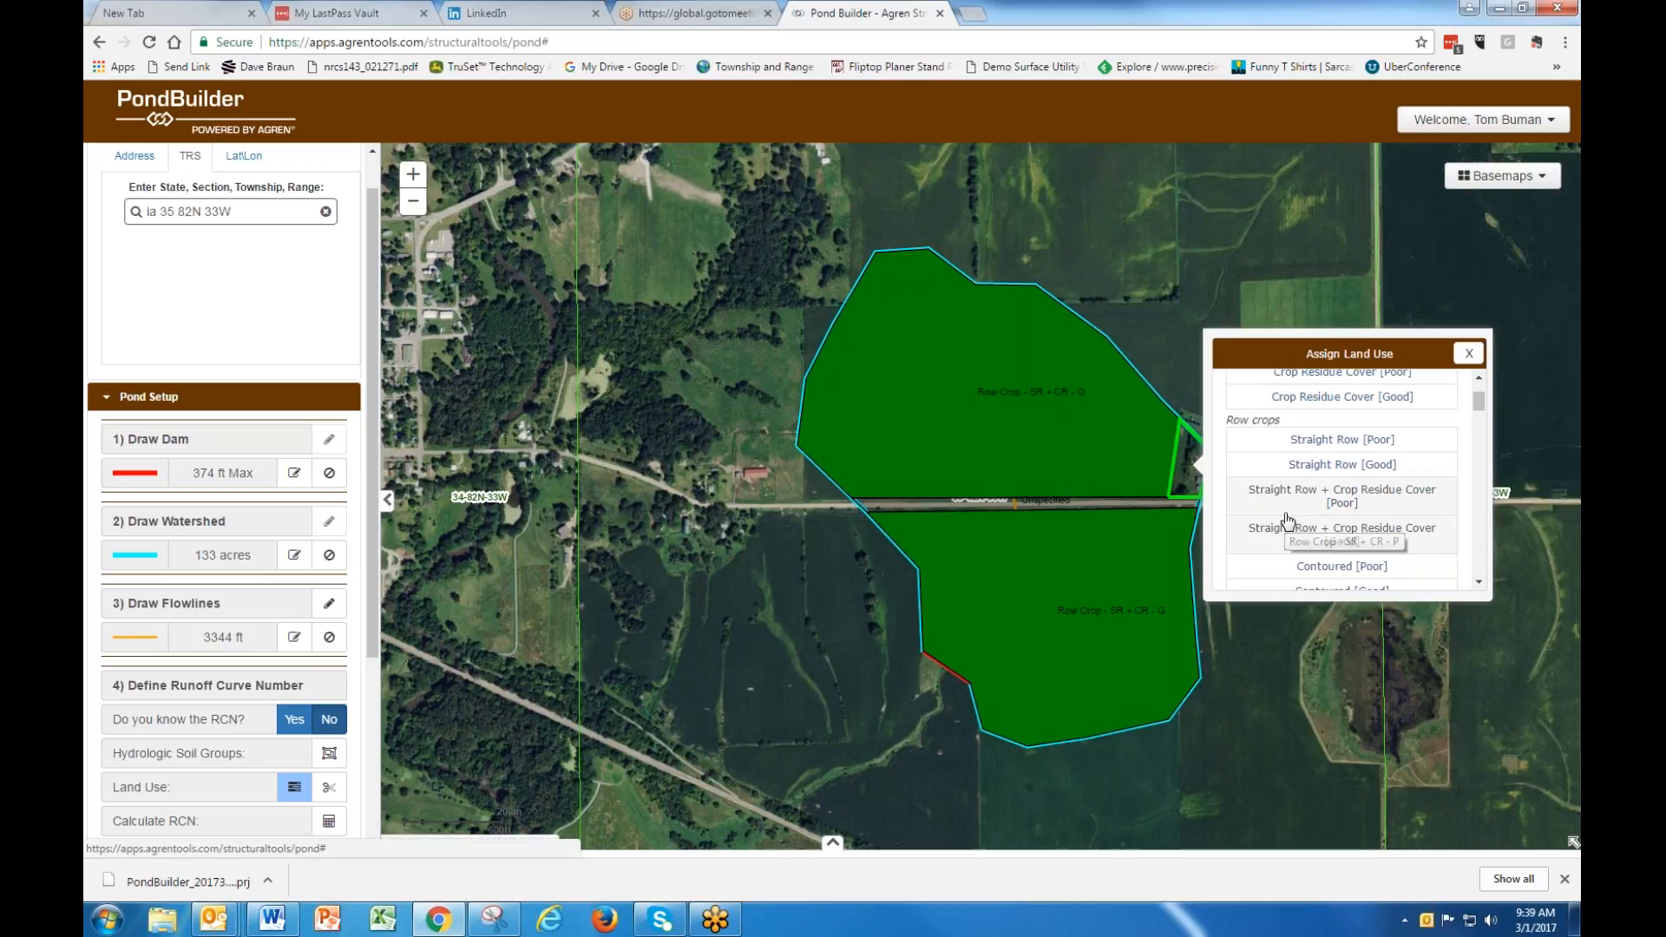
Assign Farmsteads to the small eastern parcel and Streets & roads: Gravel to the road strip crossing the watershed.
scroll(1288, 520, down, 3)
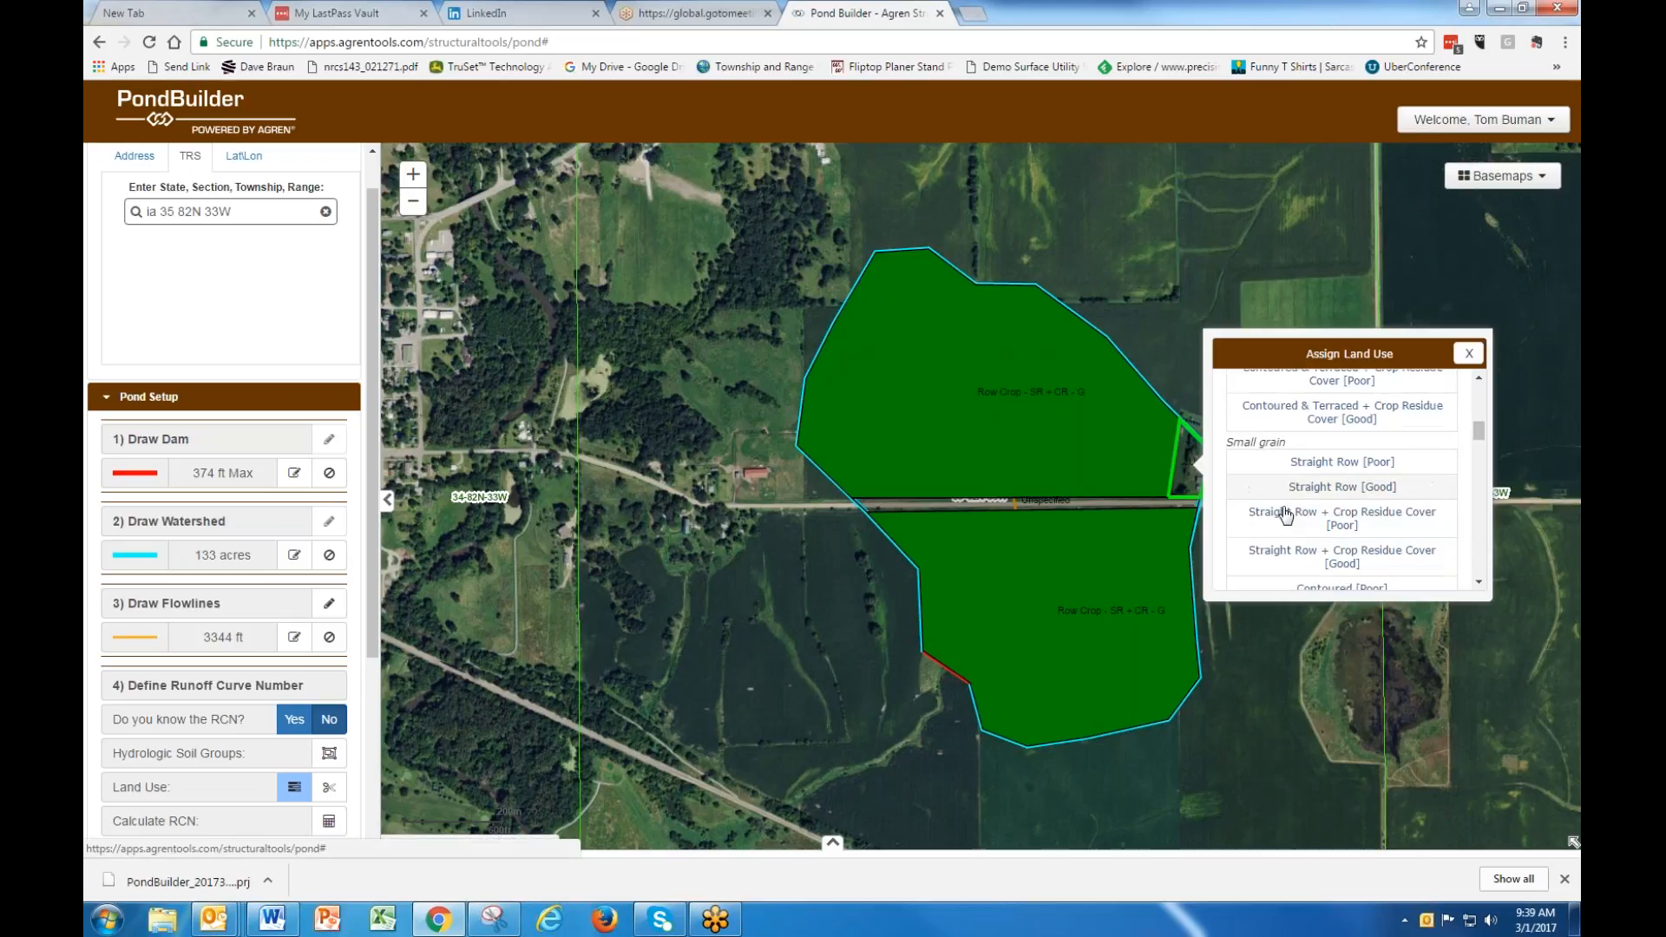
scroll(1285, 514, down, 10)
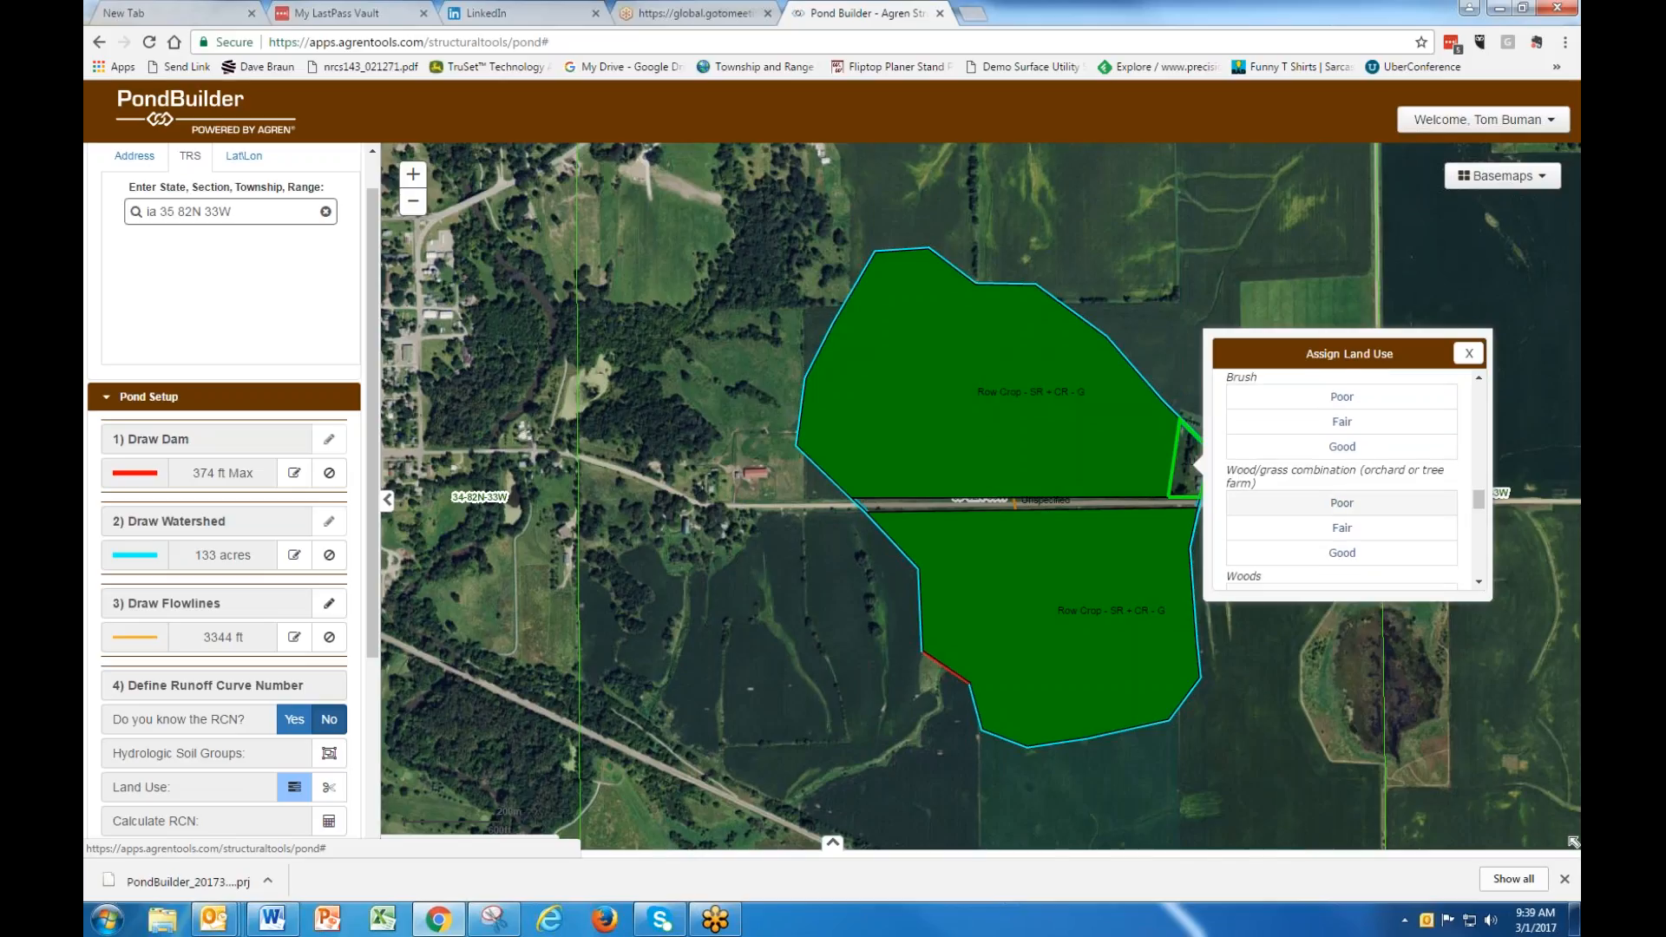
scroll(1293, 516, down, 2)
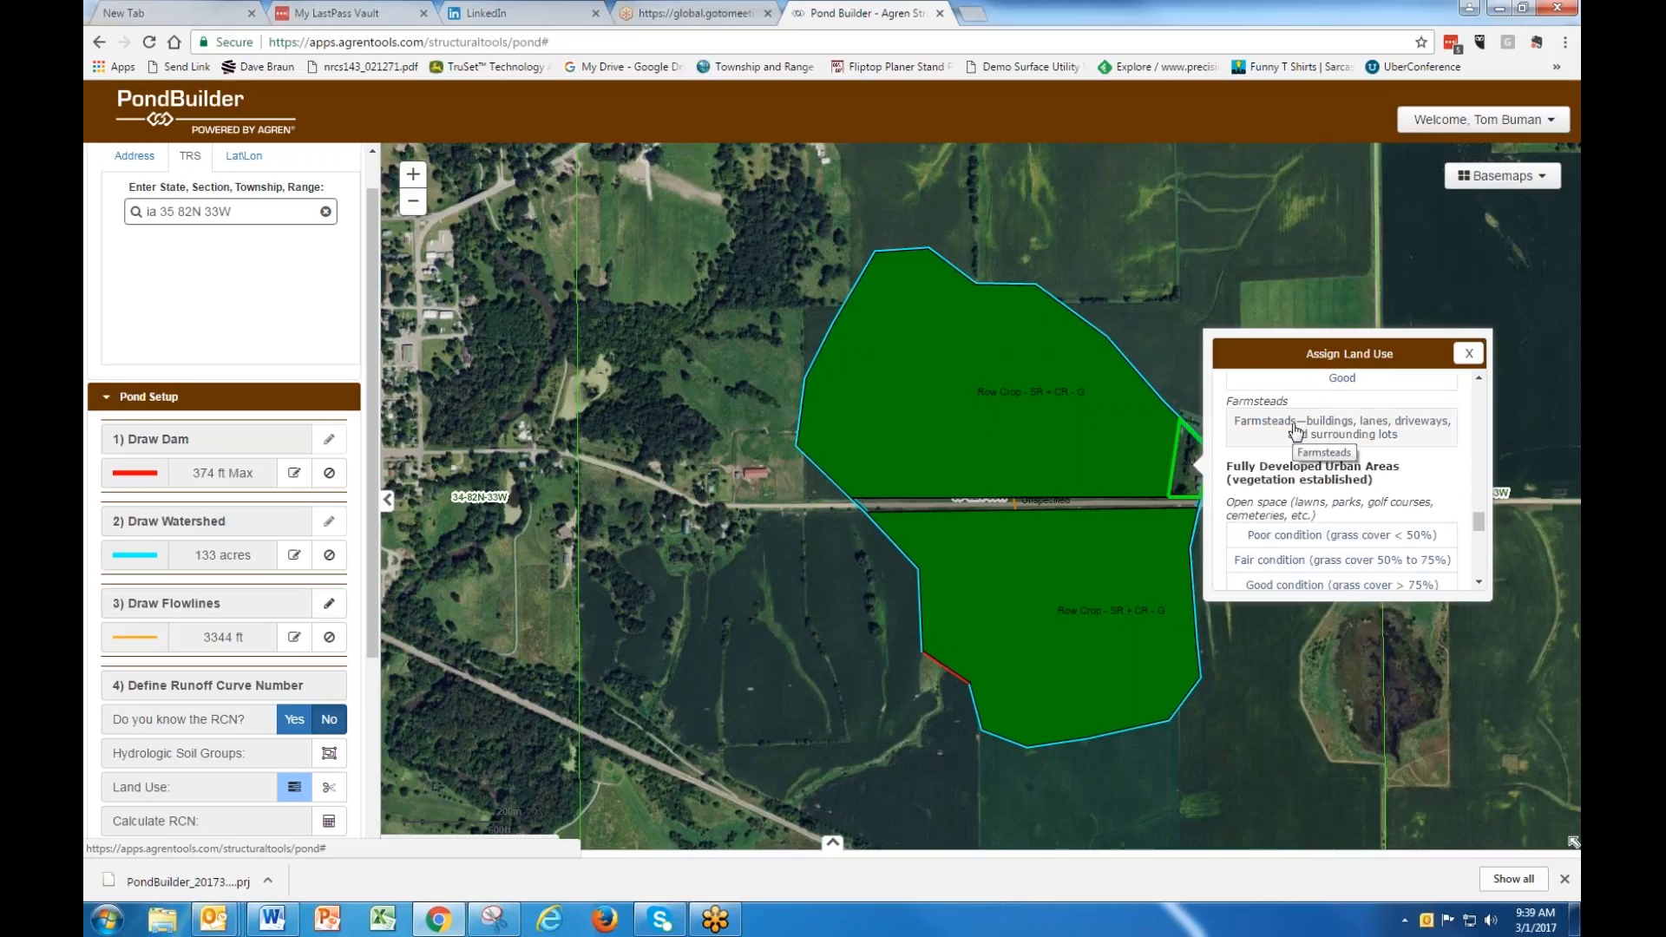
click(1296, 431)
scroll(1176, 521, down, 3)
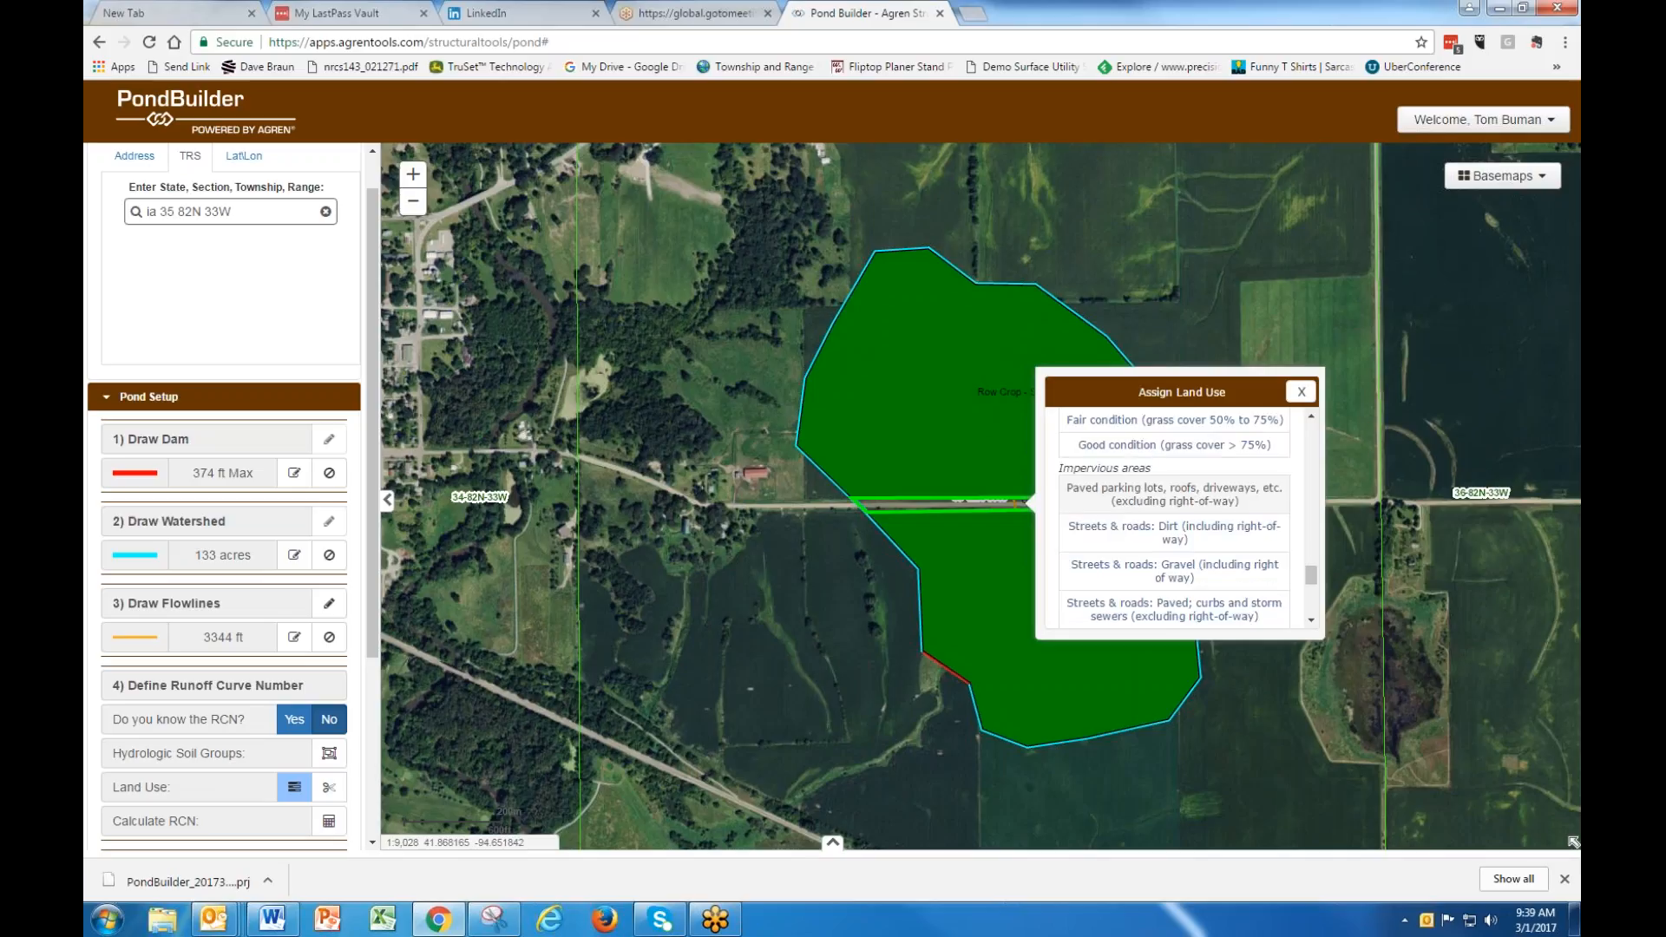
click(1212, 572)
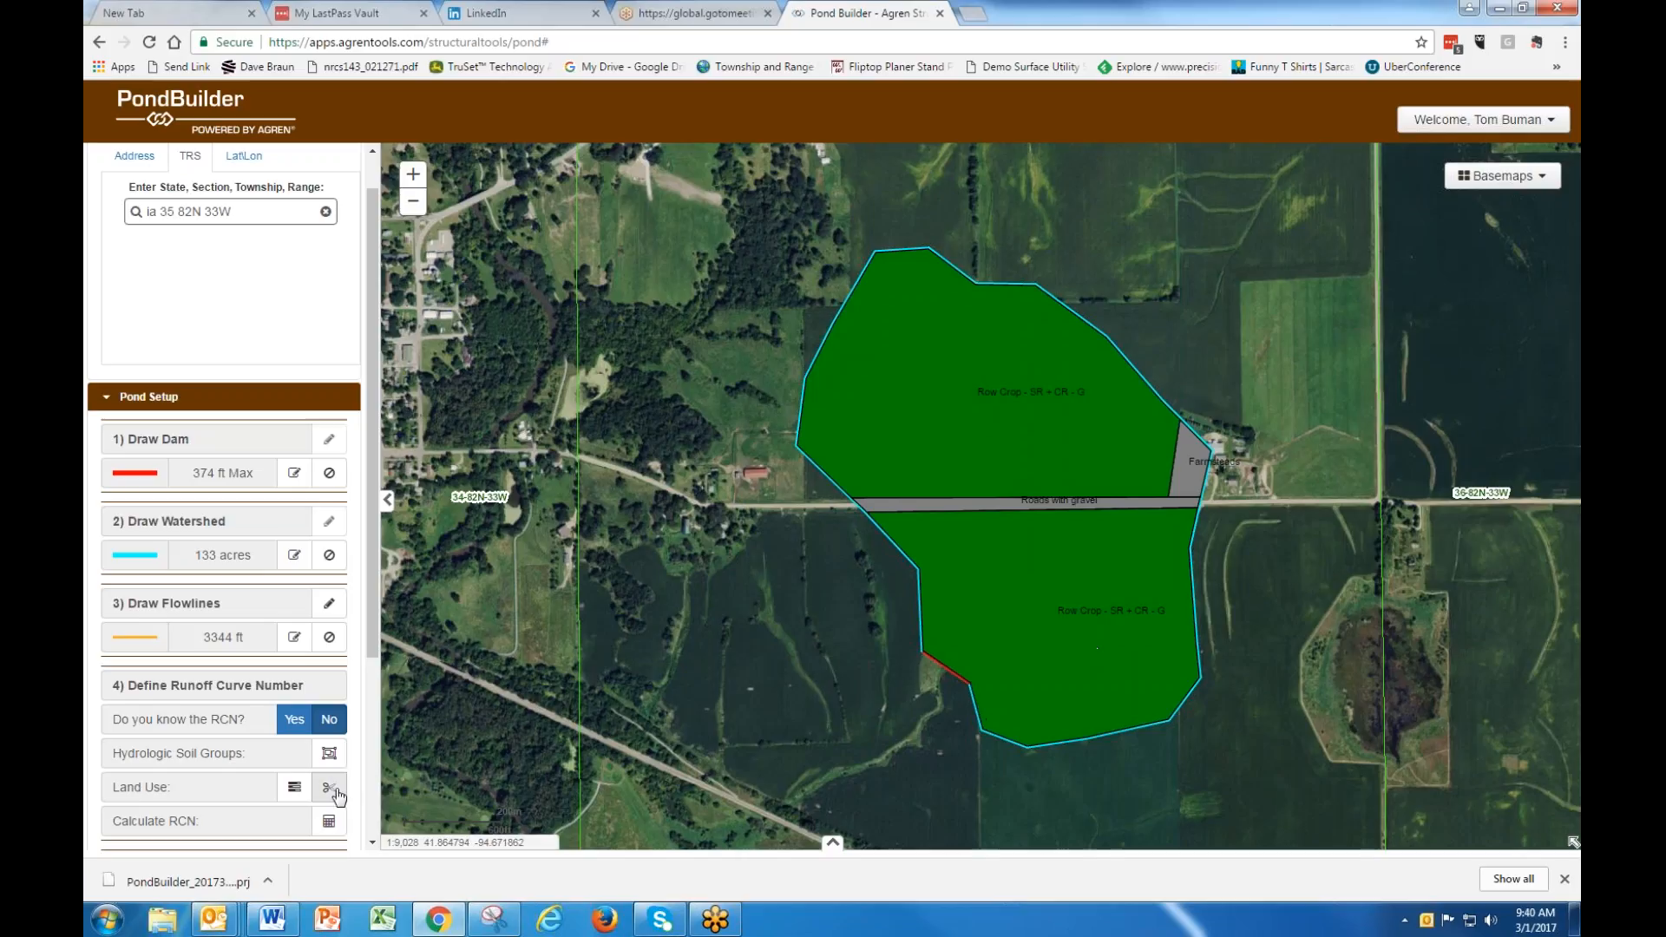
Calculate the runoff curve number from the soils and land use and apply it to the pond design.
click(330, 822)
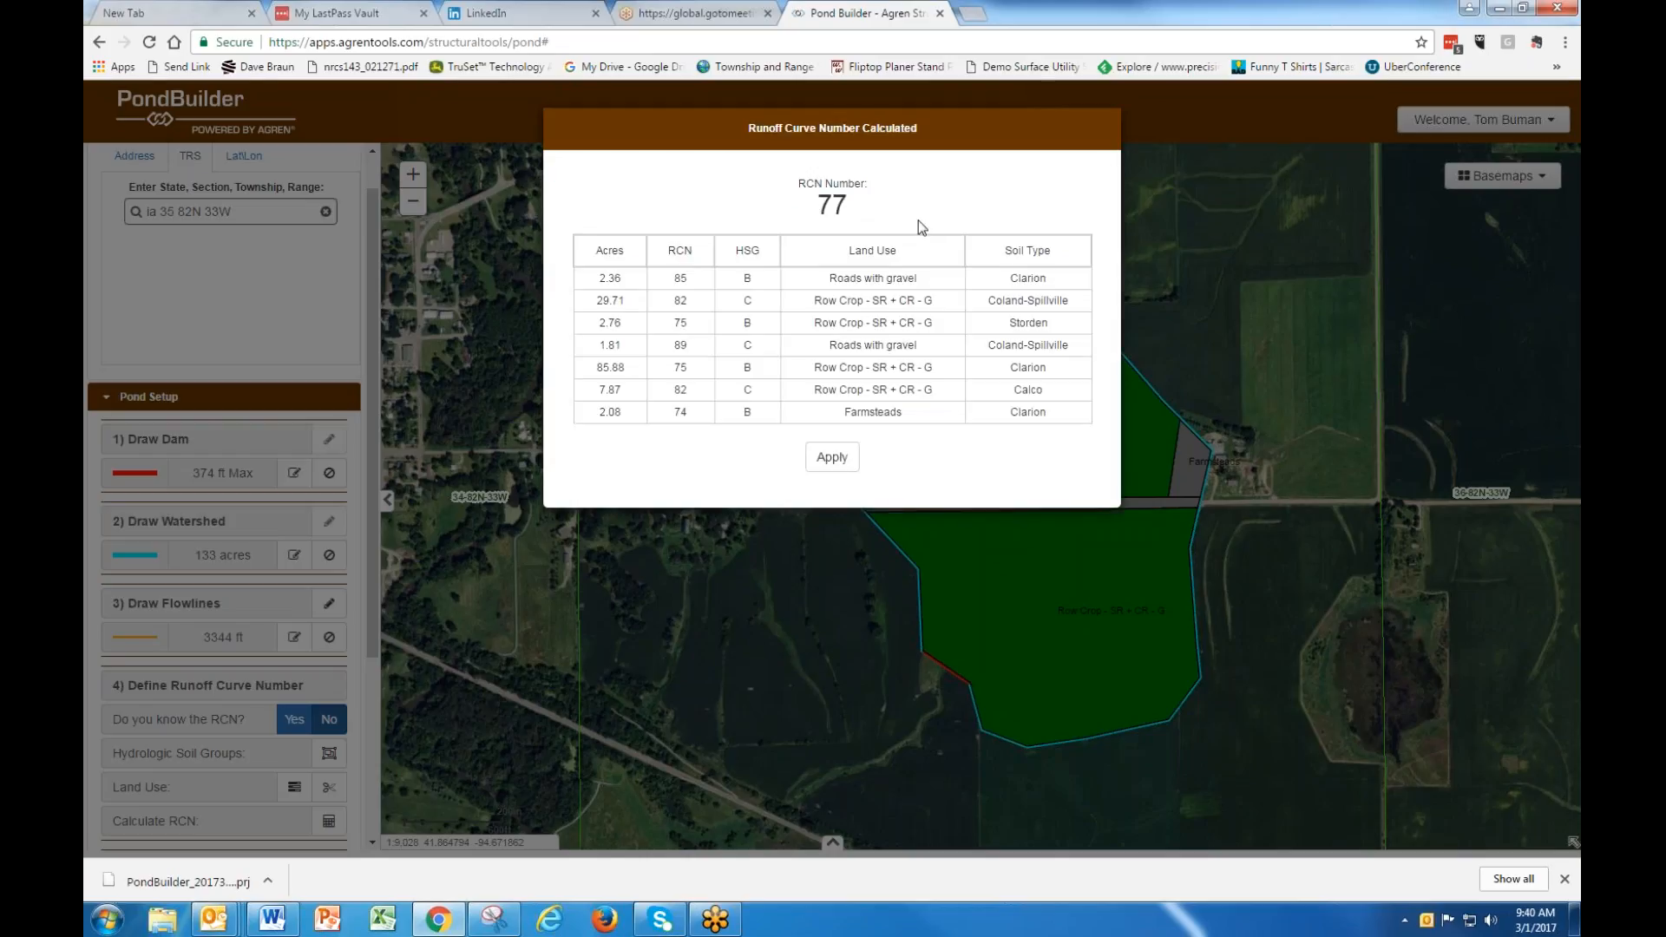
click(831, 457)
Generate pond options using the default design standards, ACMP and PVC principal spillway pipes, and a 10 ft wide auxiliary spillway.
scroll(332, 712, down, 2)
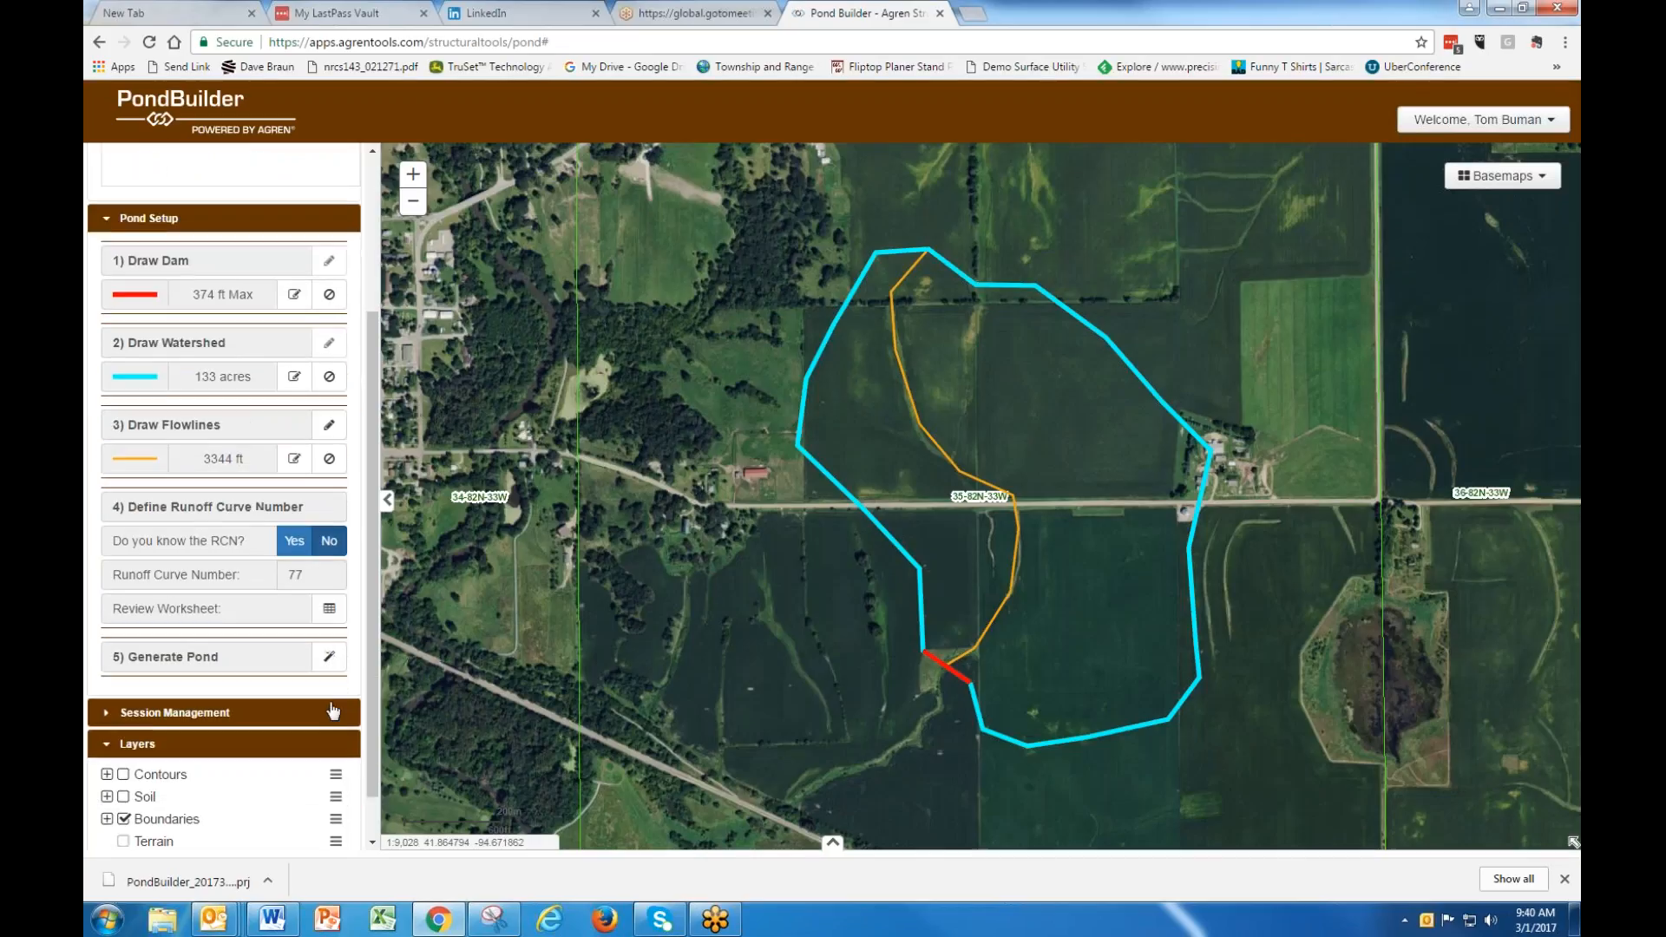
click(329, 656)
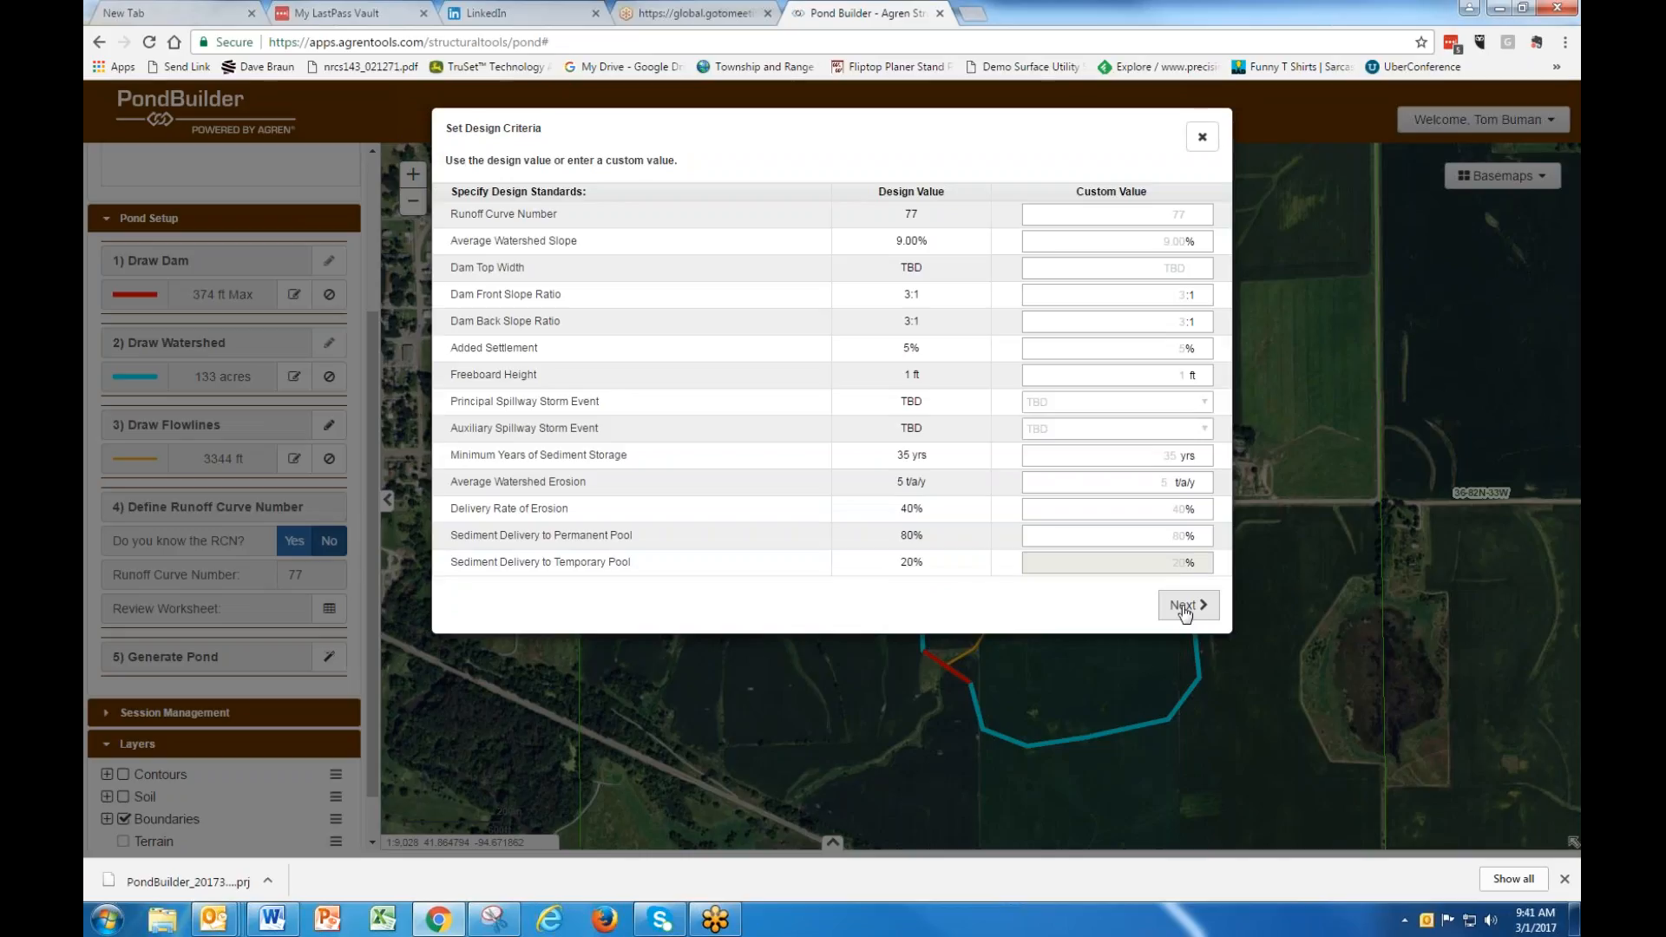
click(1185, 605)
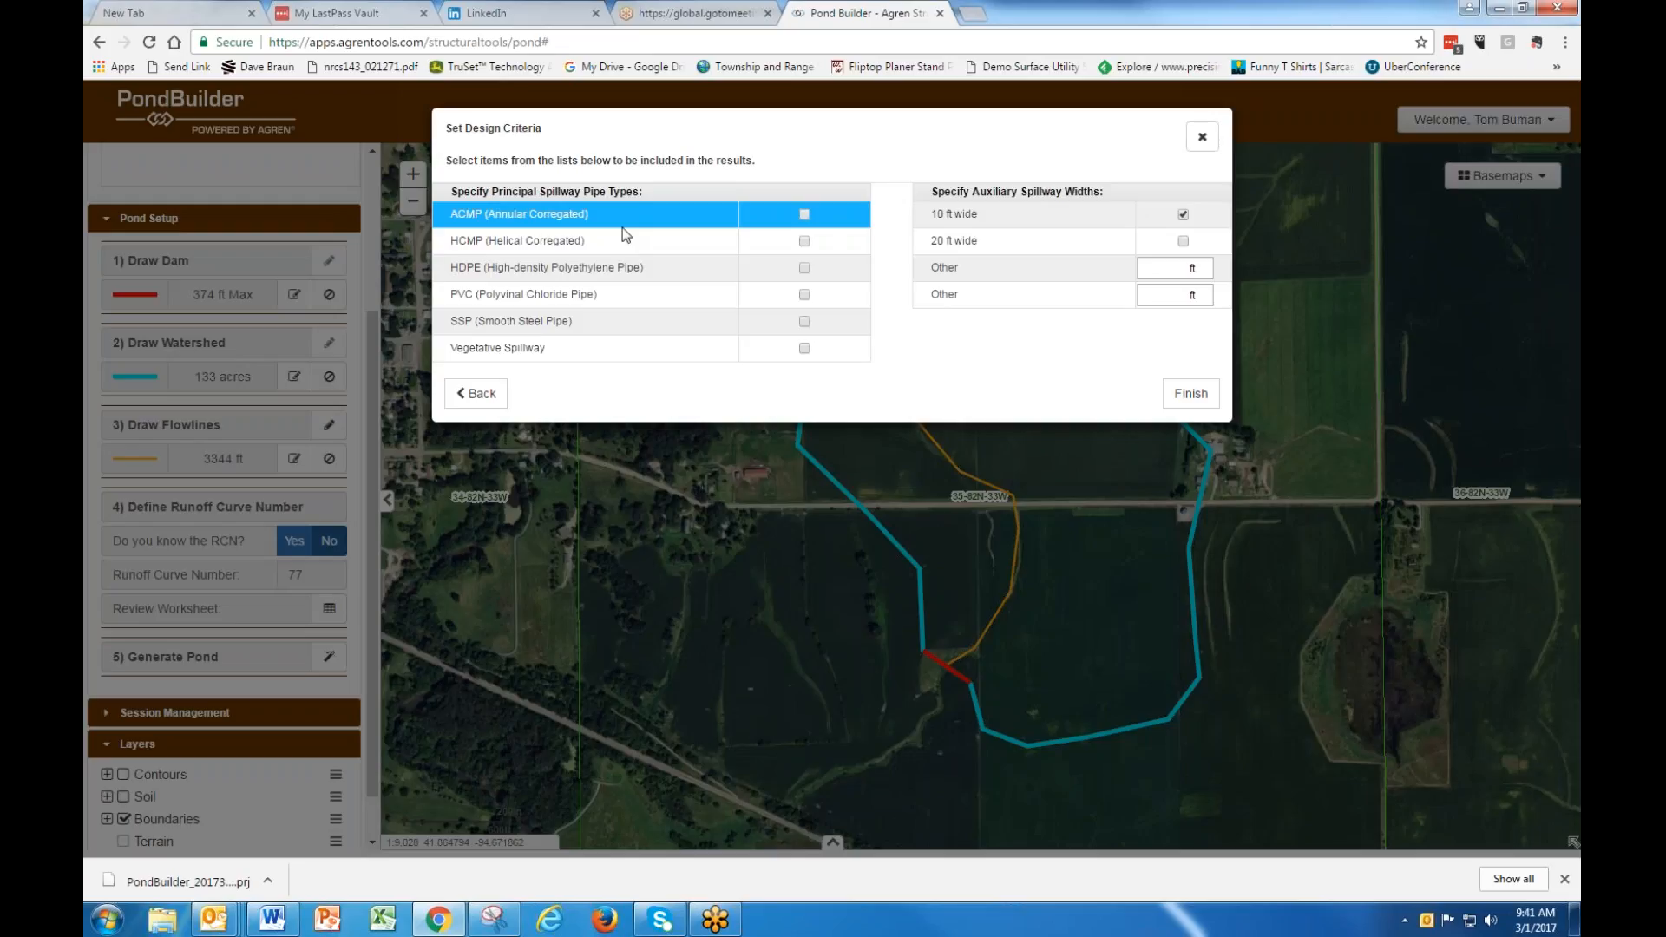
click(803, 216)
click(804, 295)
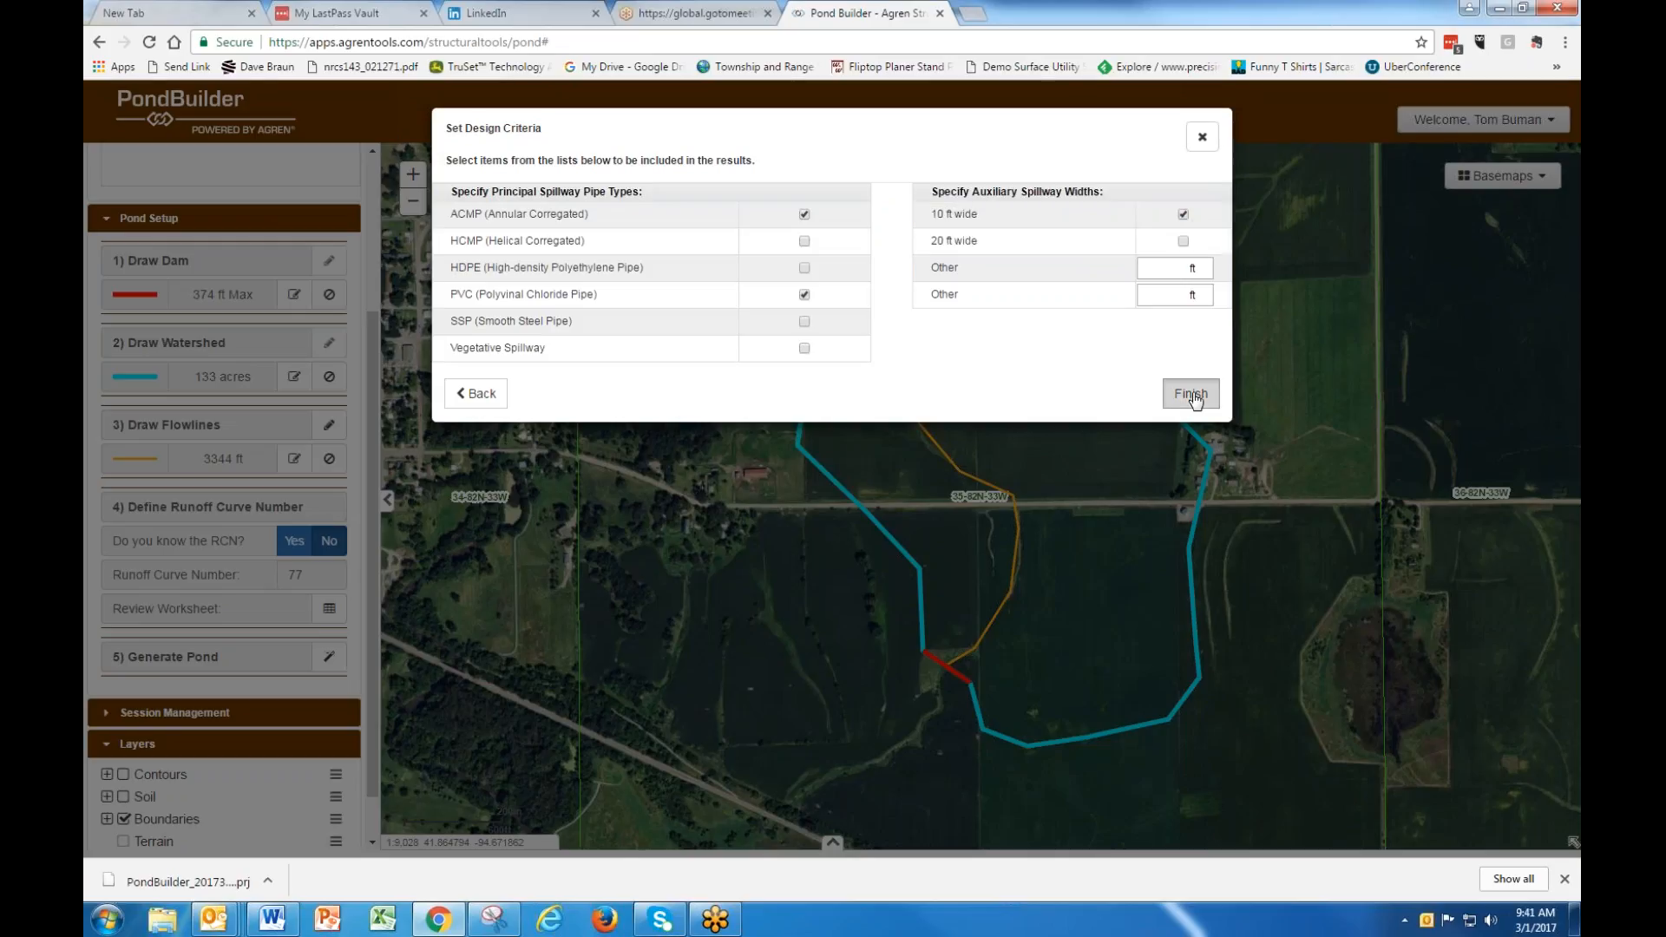
click(1192, 395)
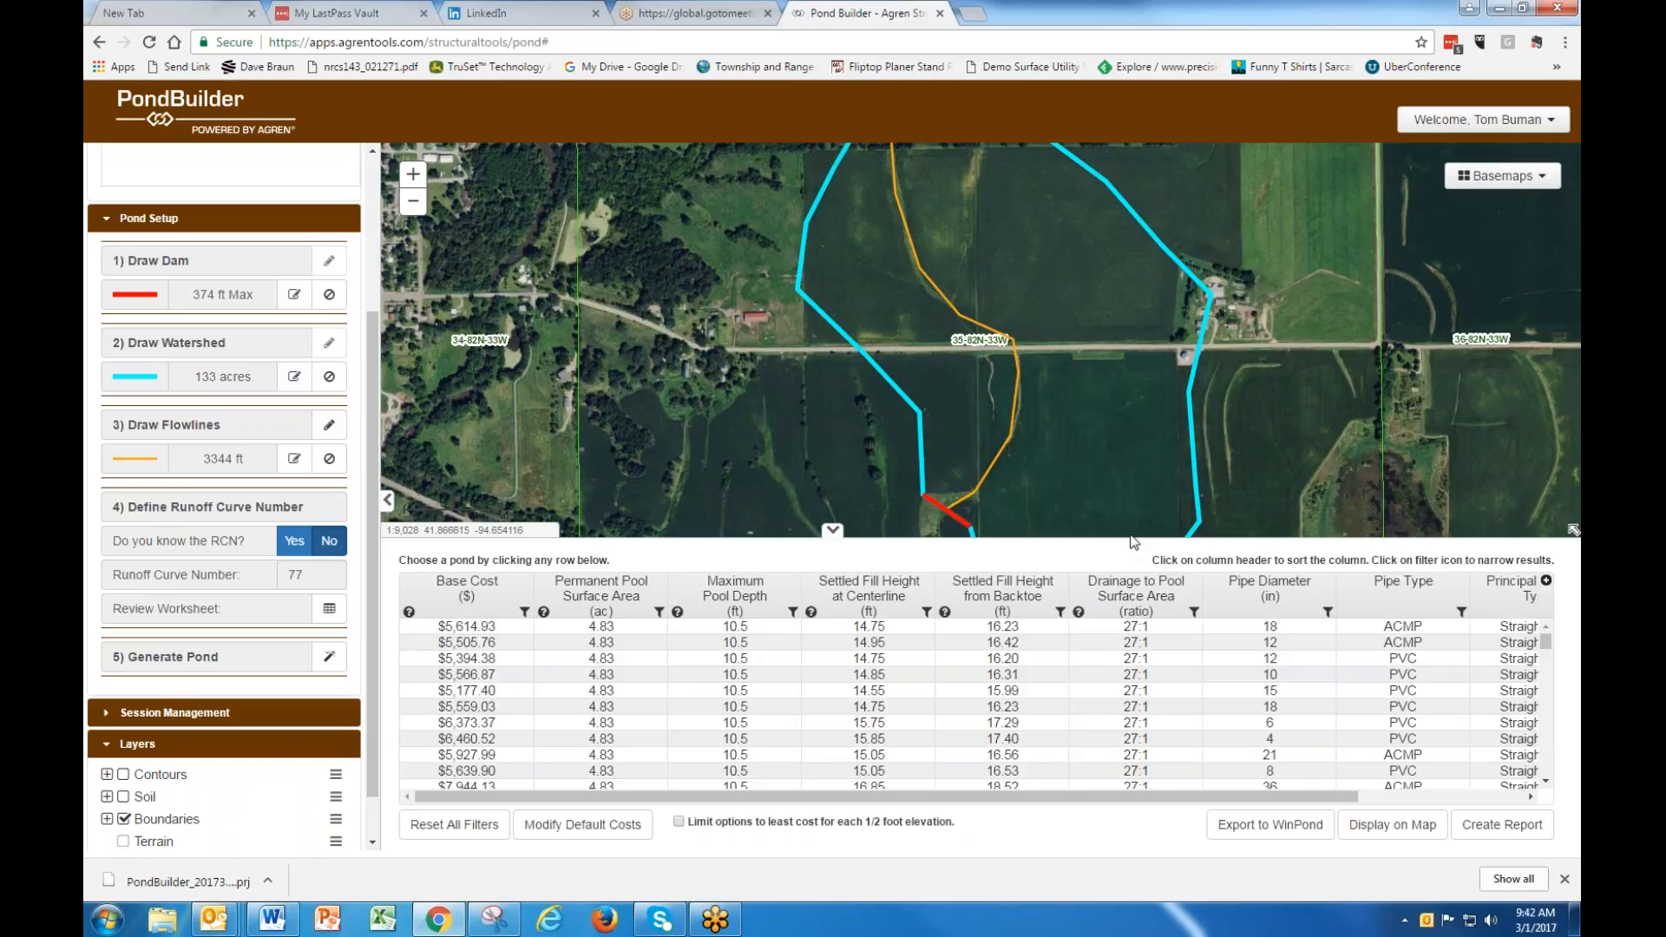
Sort the pond options by base cost in ascending and descending order, and compare the pipe details of the costliest ones.
click(1119, 658)
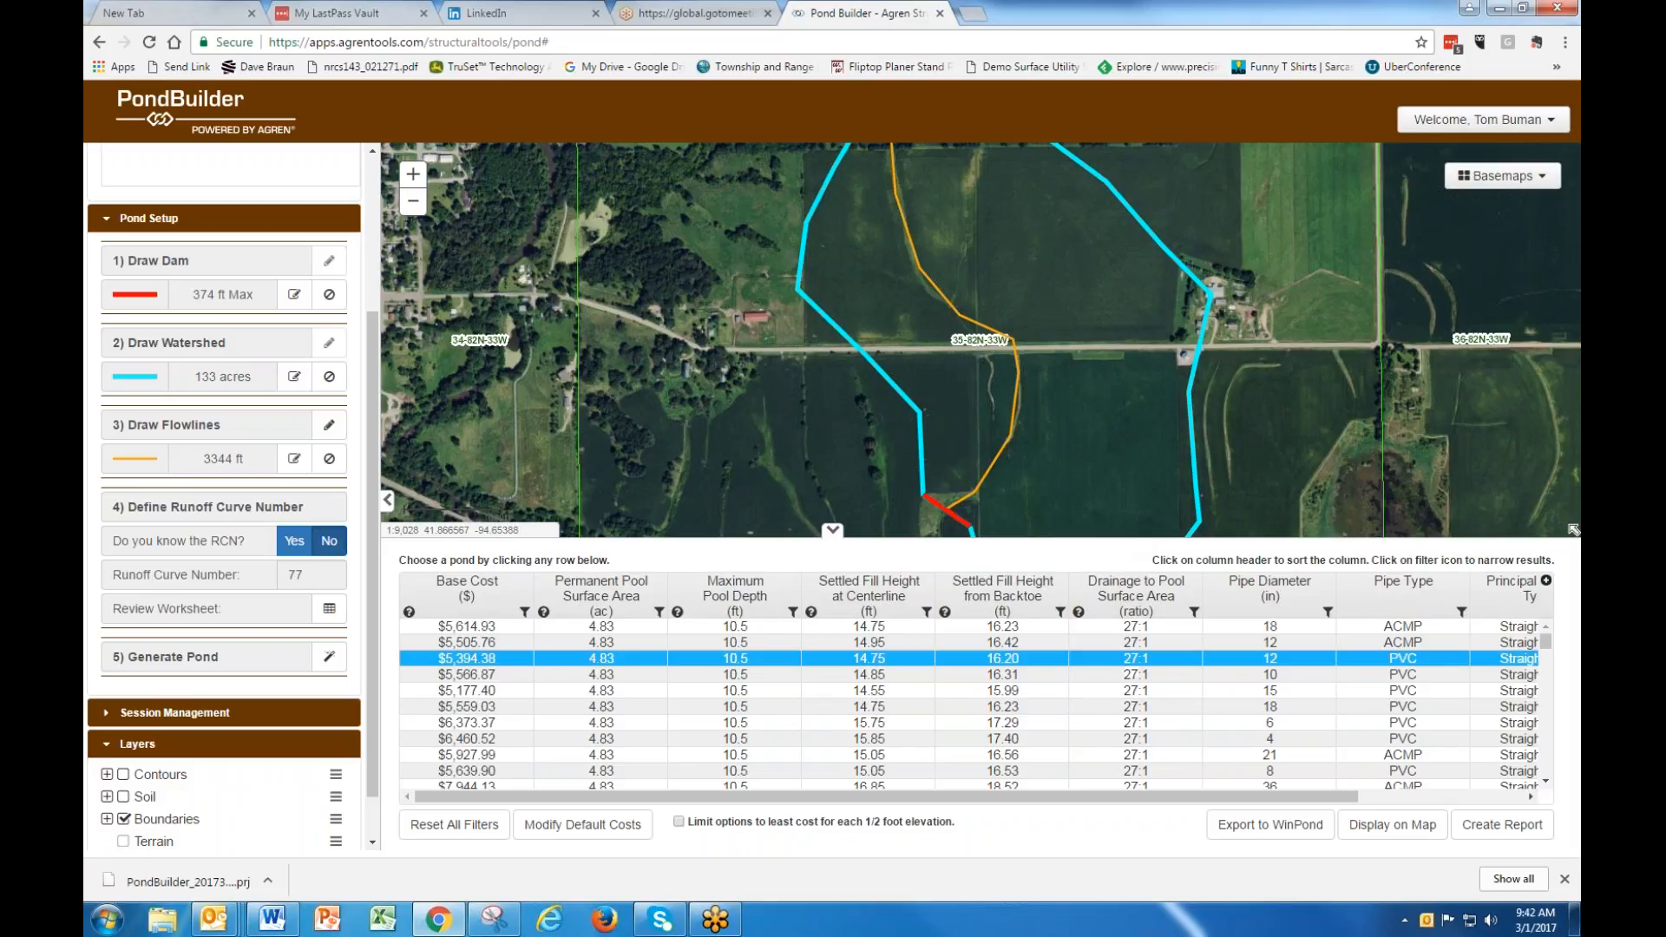
click(466, 590)
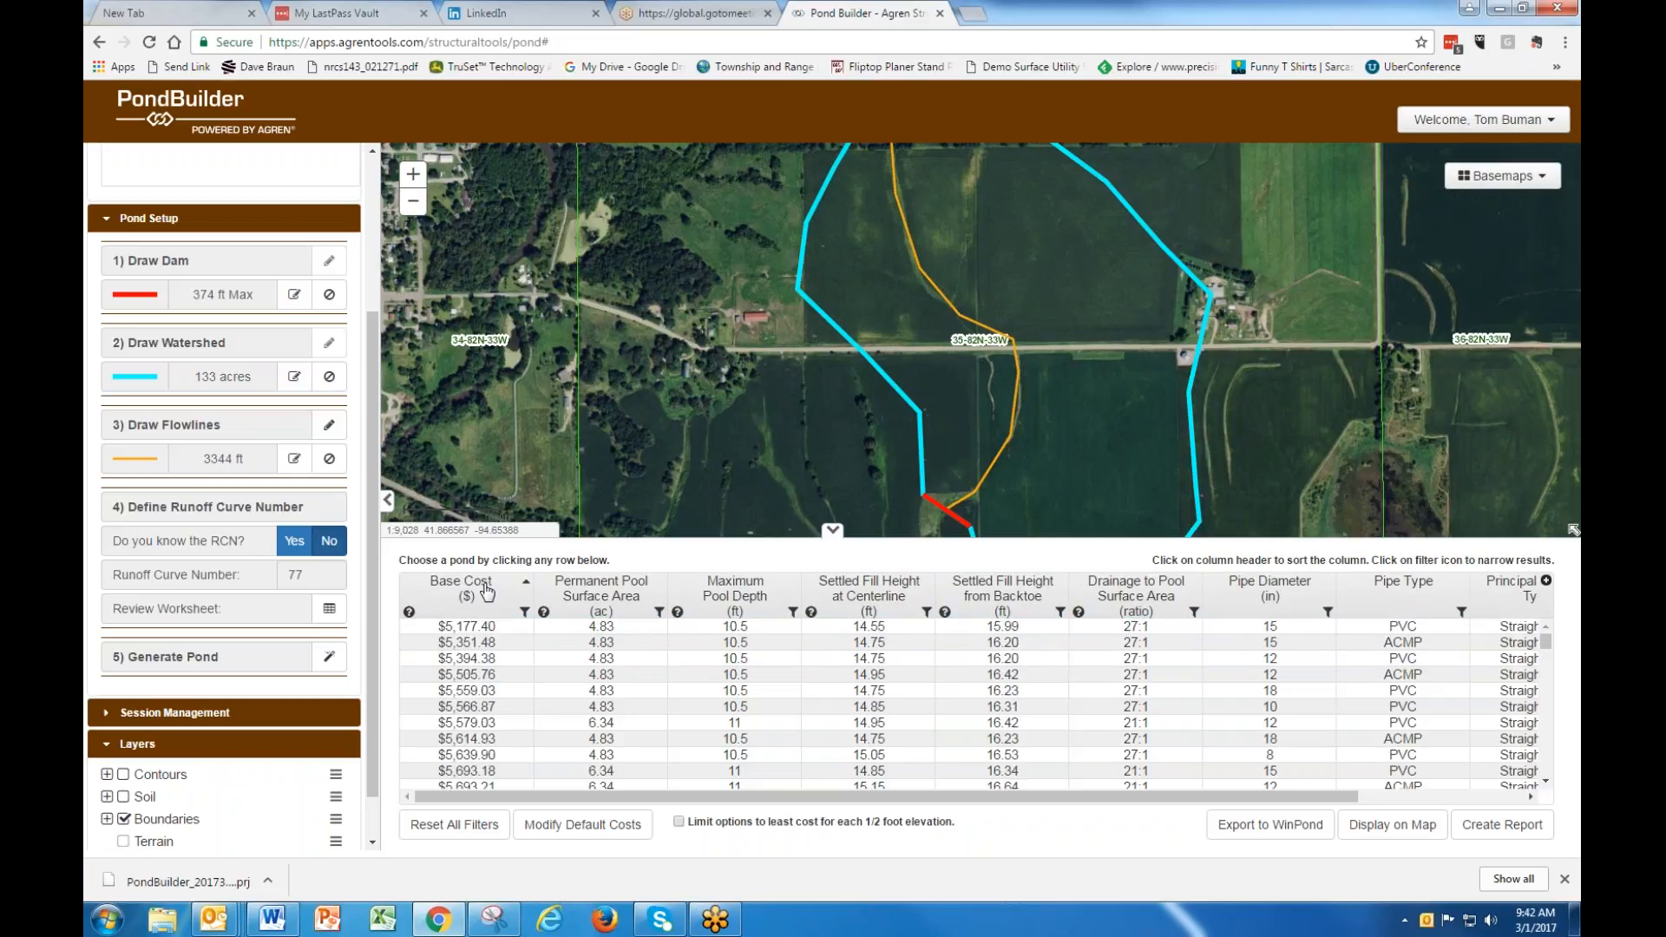
click(487, 591)
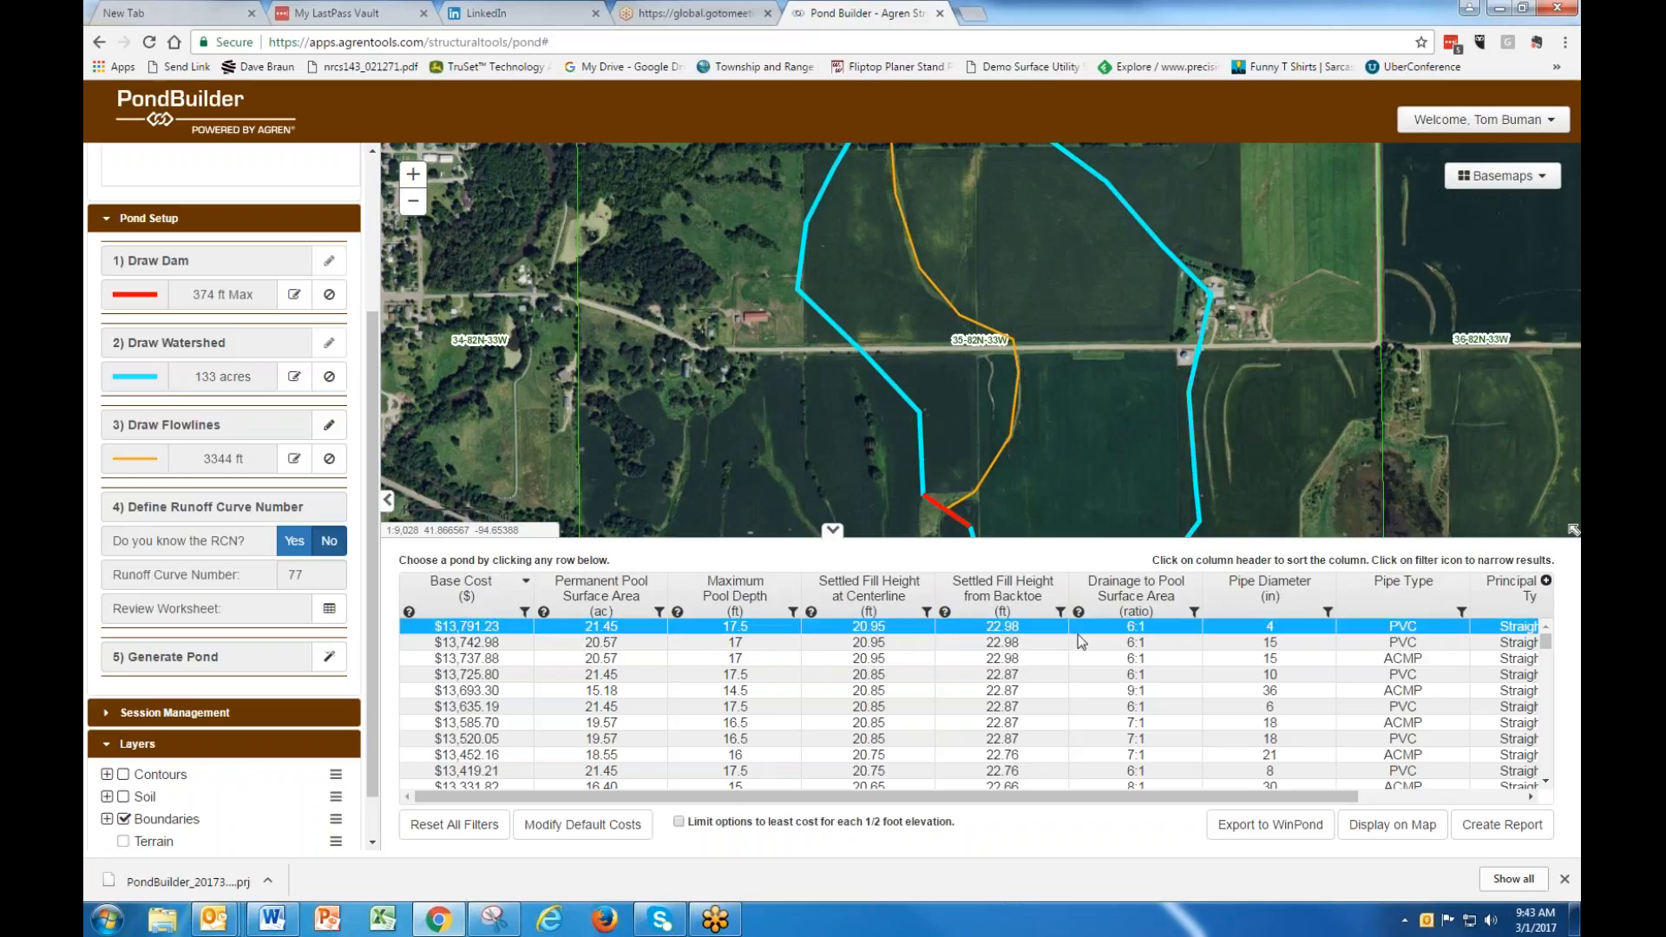
click(1153, 622)
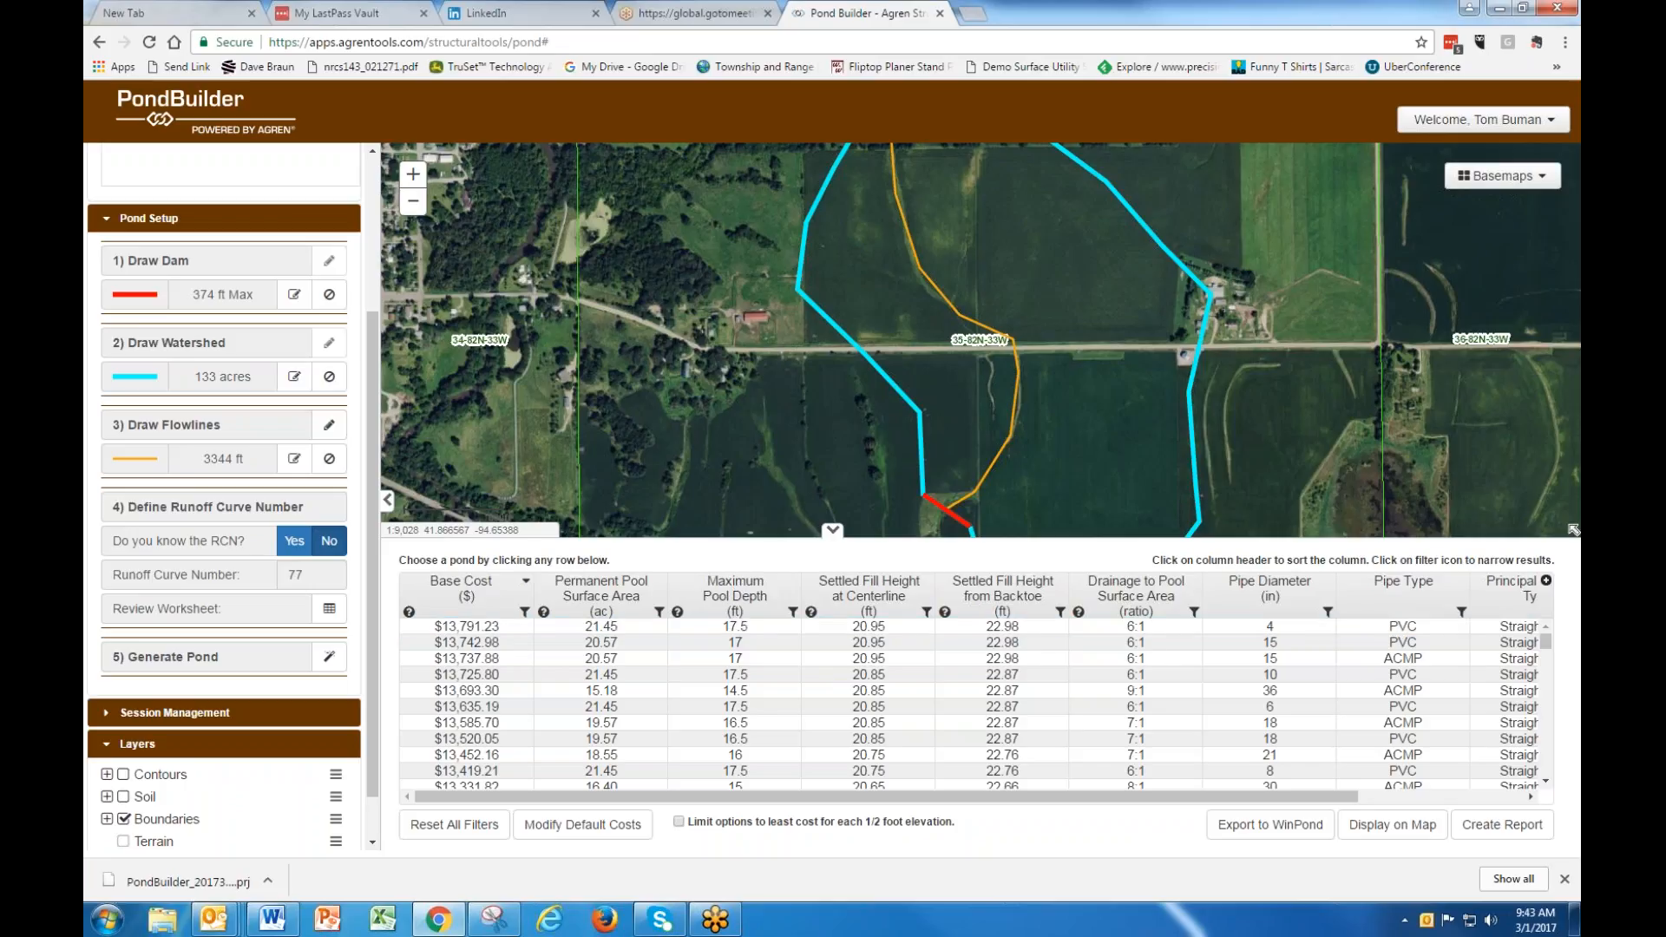
click(1153, 642)
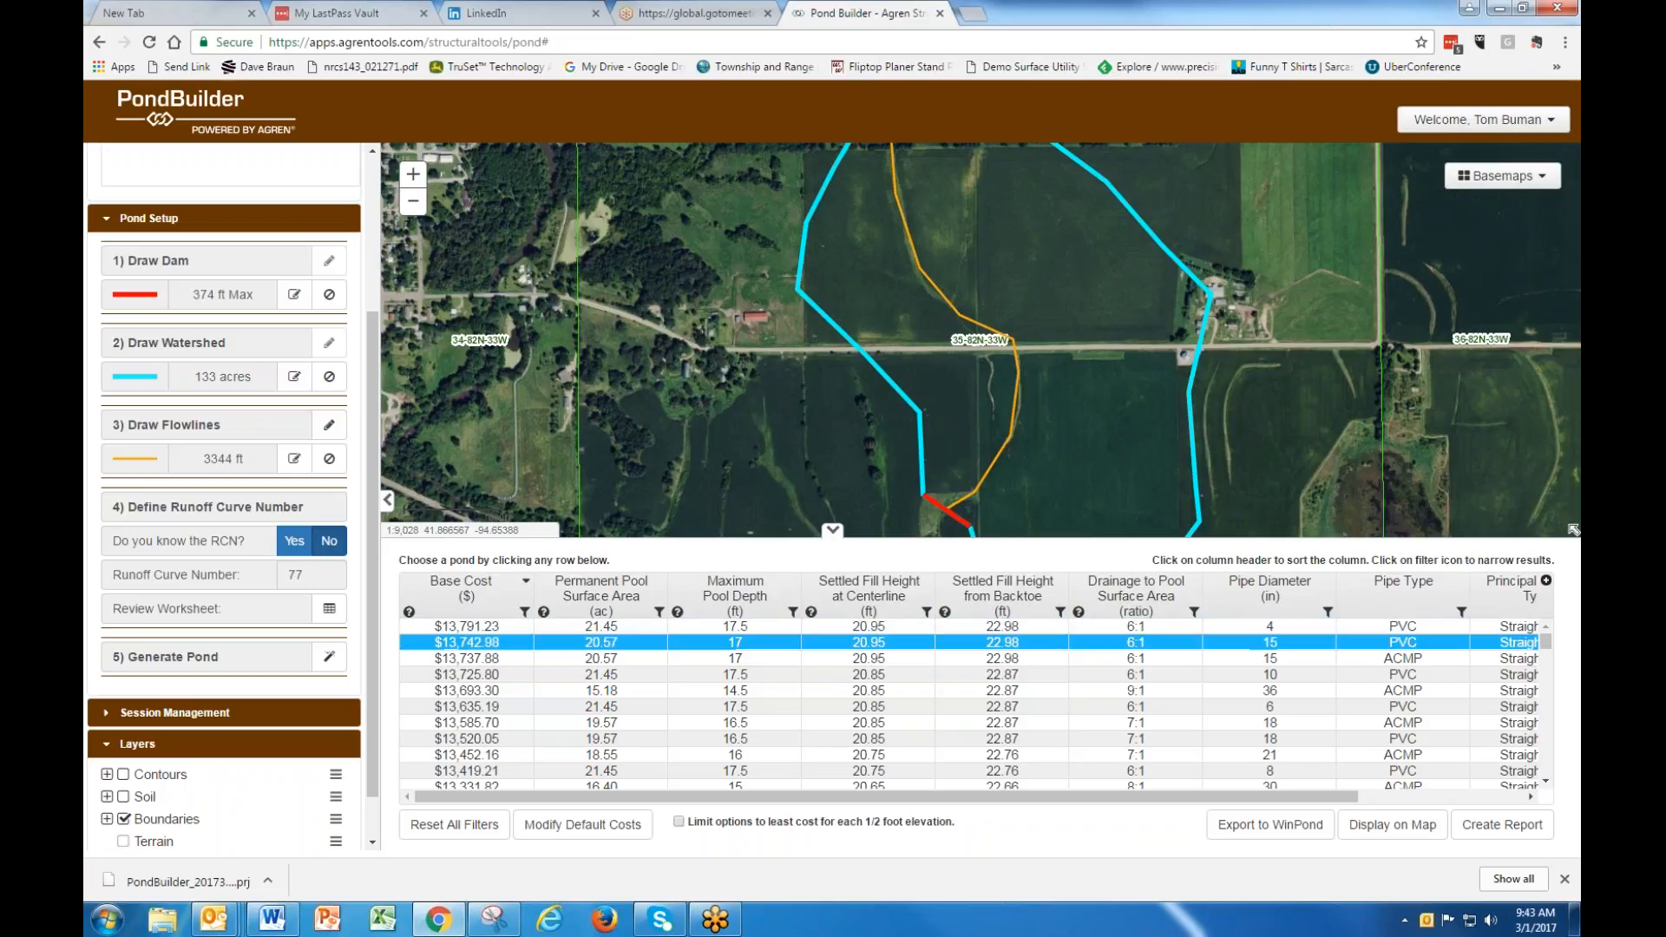
click(1326, 631)
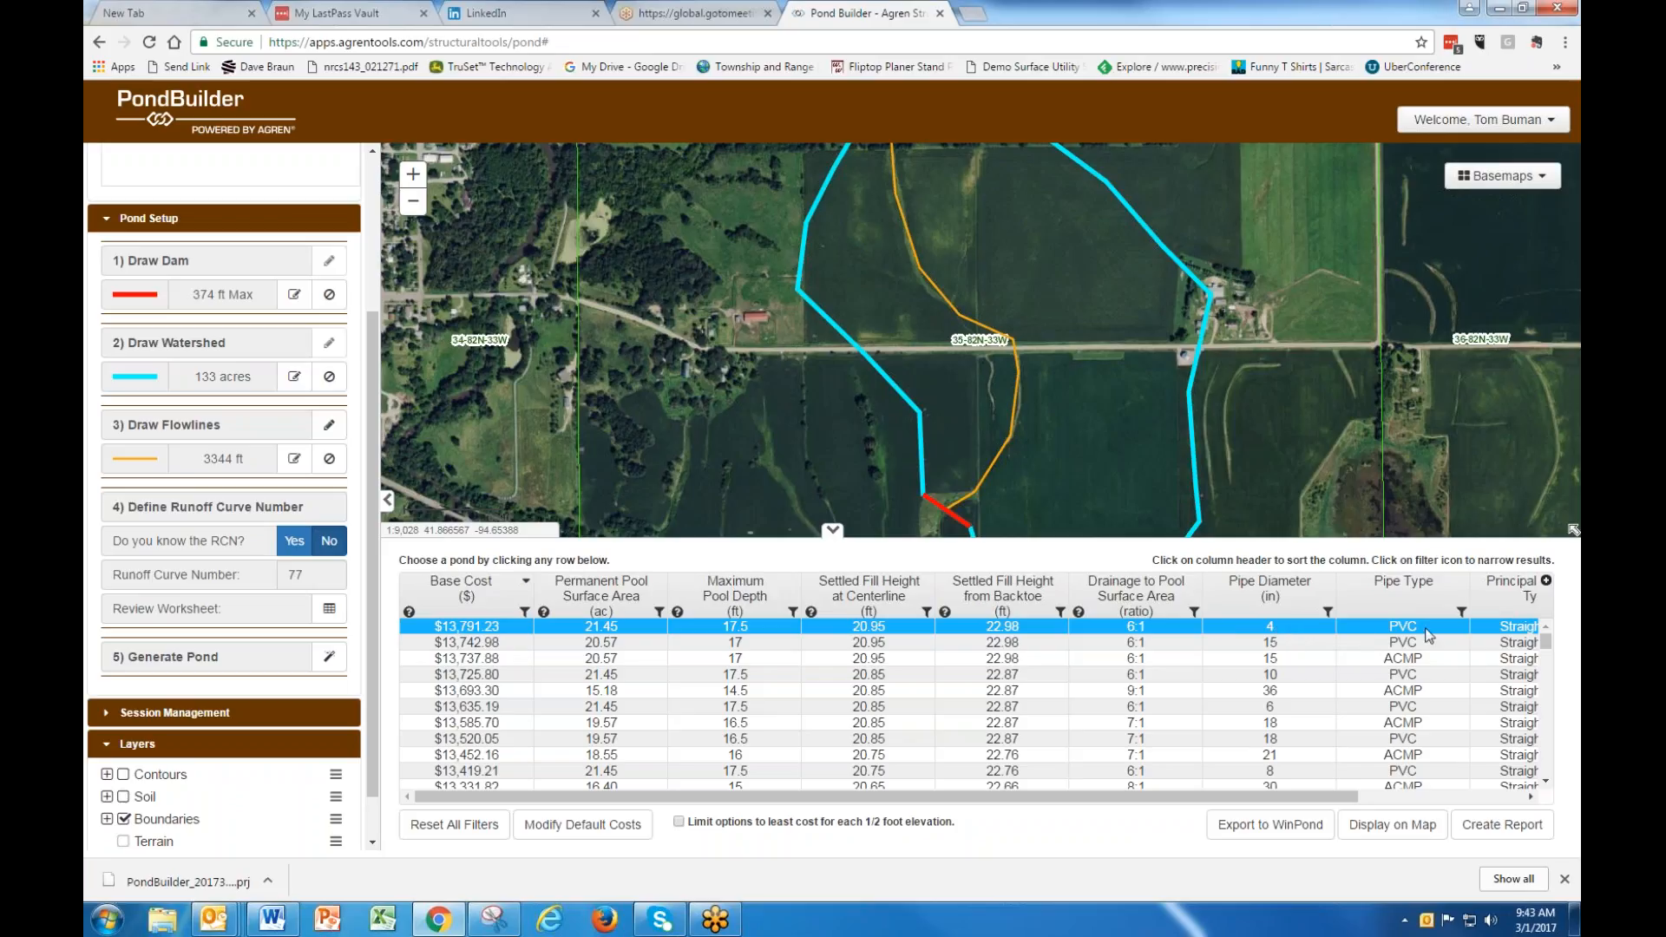
click(1324, 659)
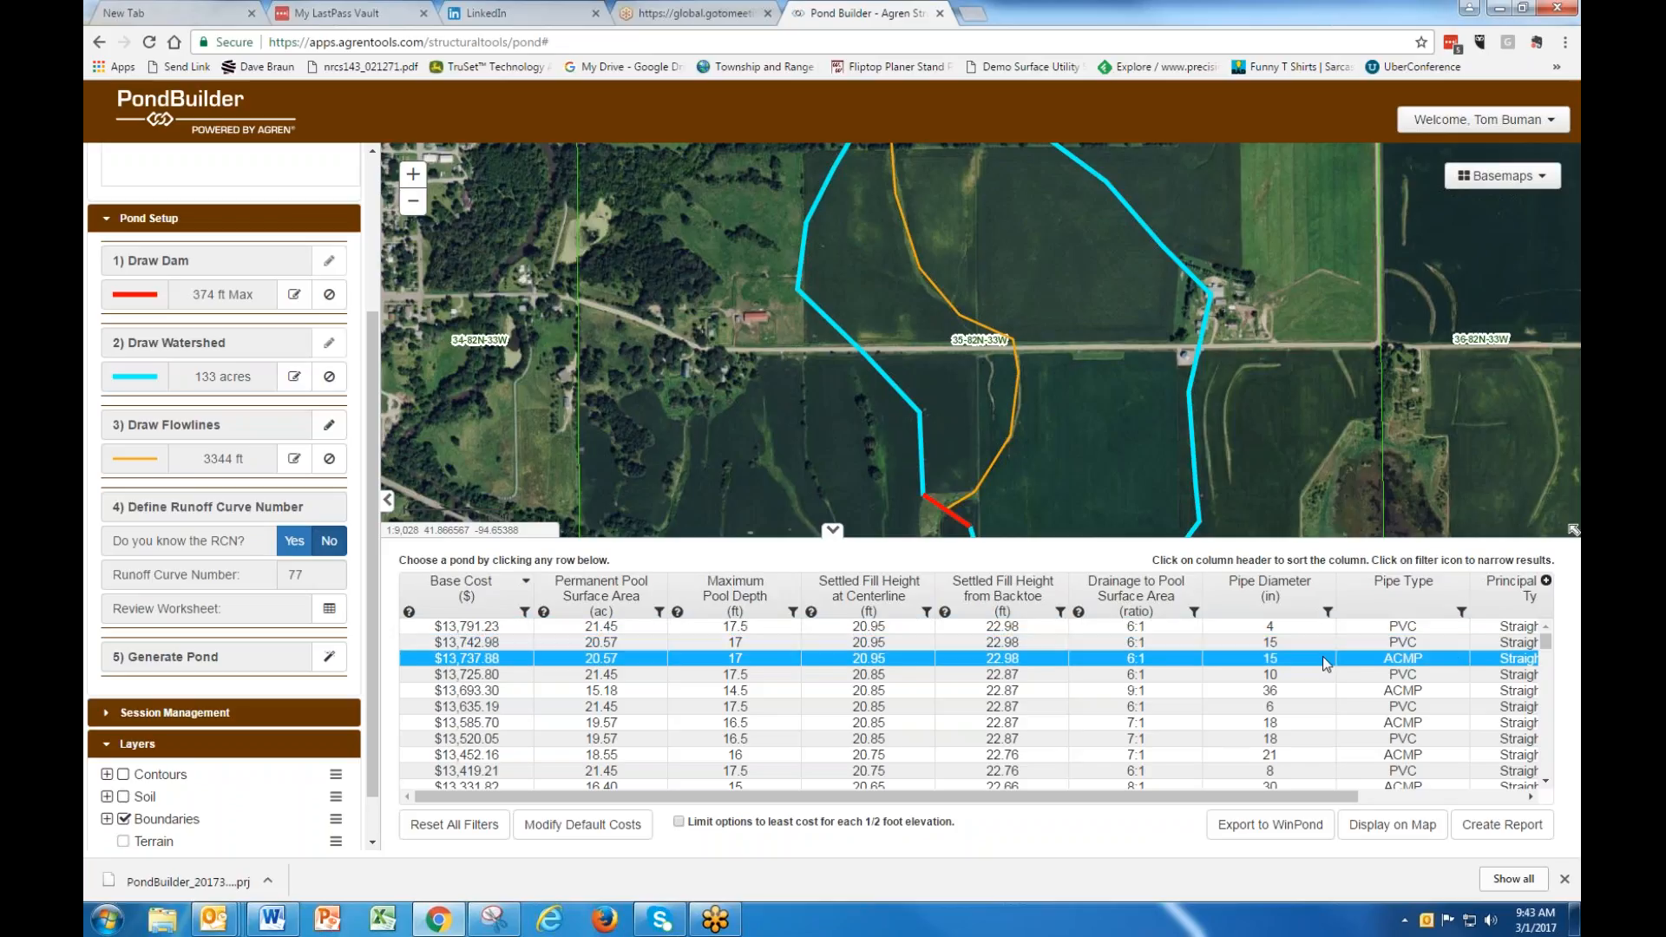
Sort the options by drainage to pool surface area, highest first, and display the 17:1 option with 8-inch PVC pipe on the map.
click(1136, 591)
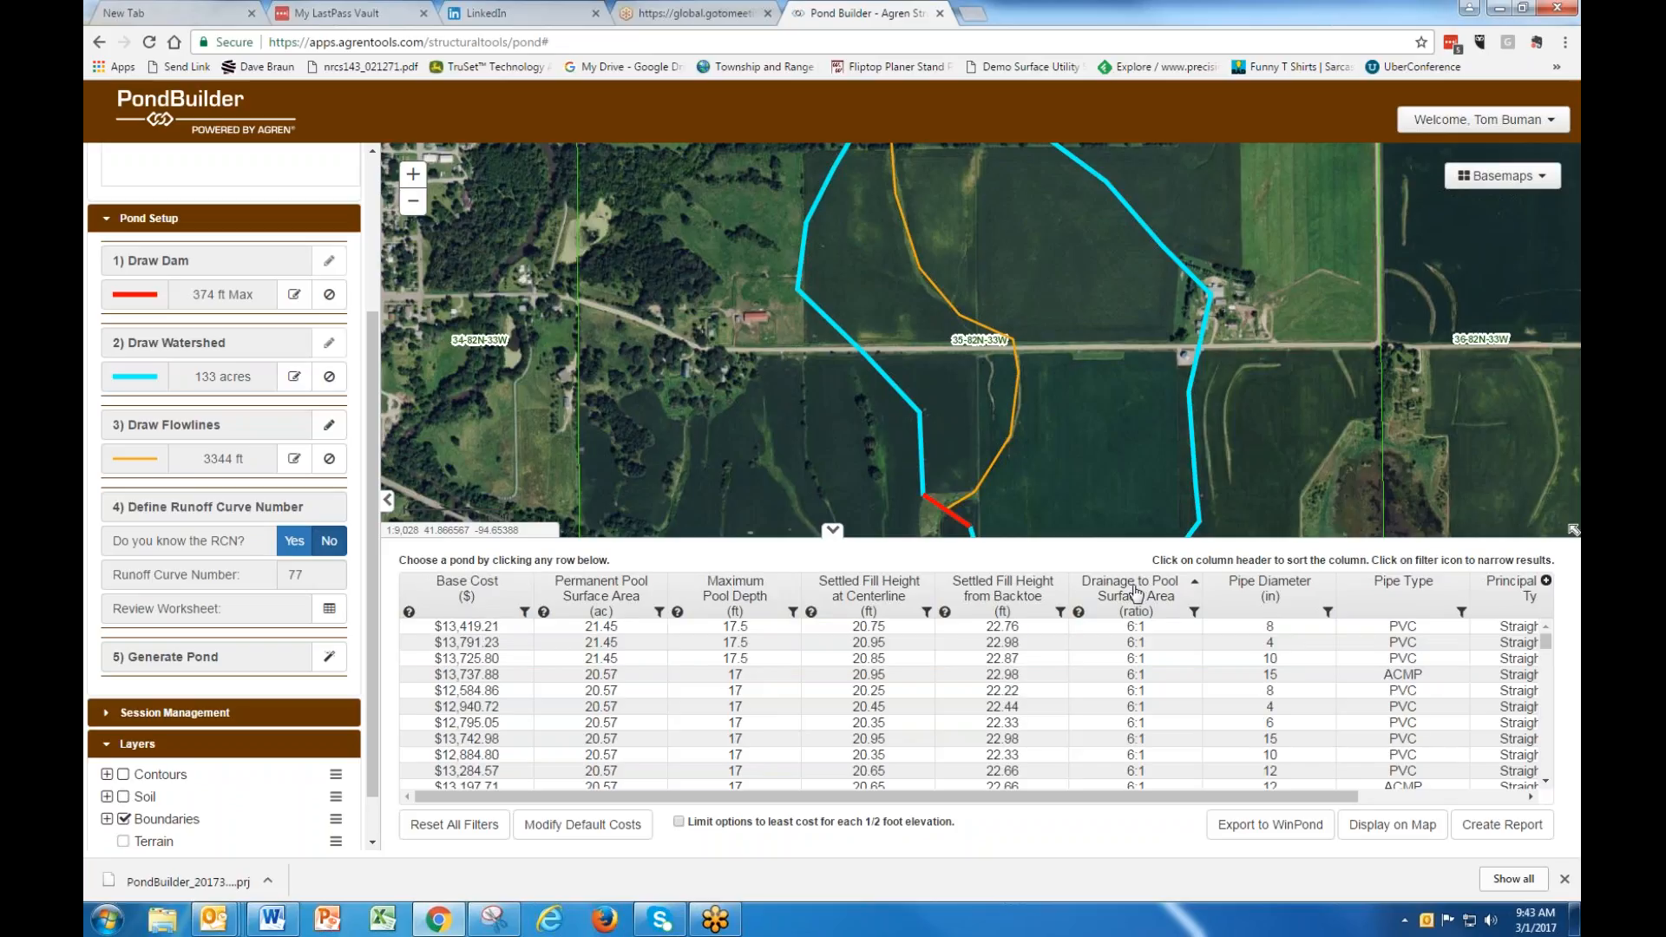
click(1136, 592)
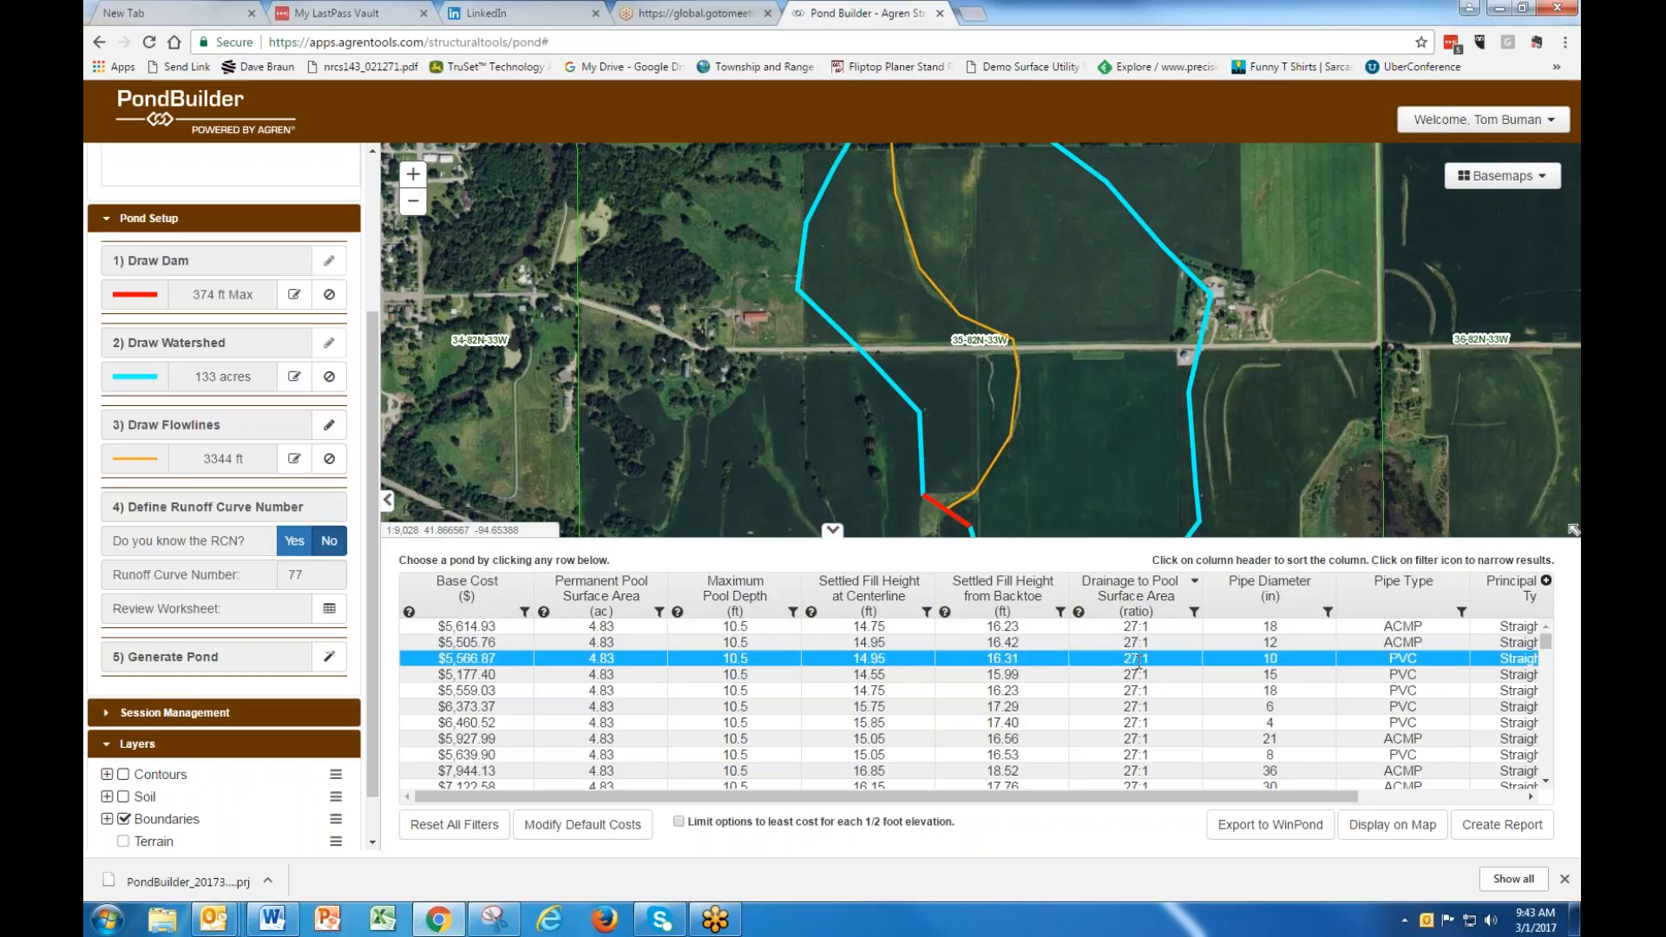
scroll(1138, 657, down, 1)
scroll(1138, 659, down, 5)
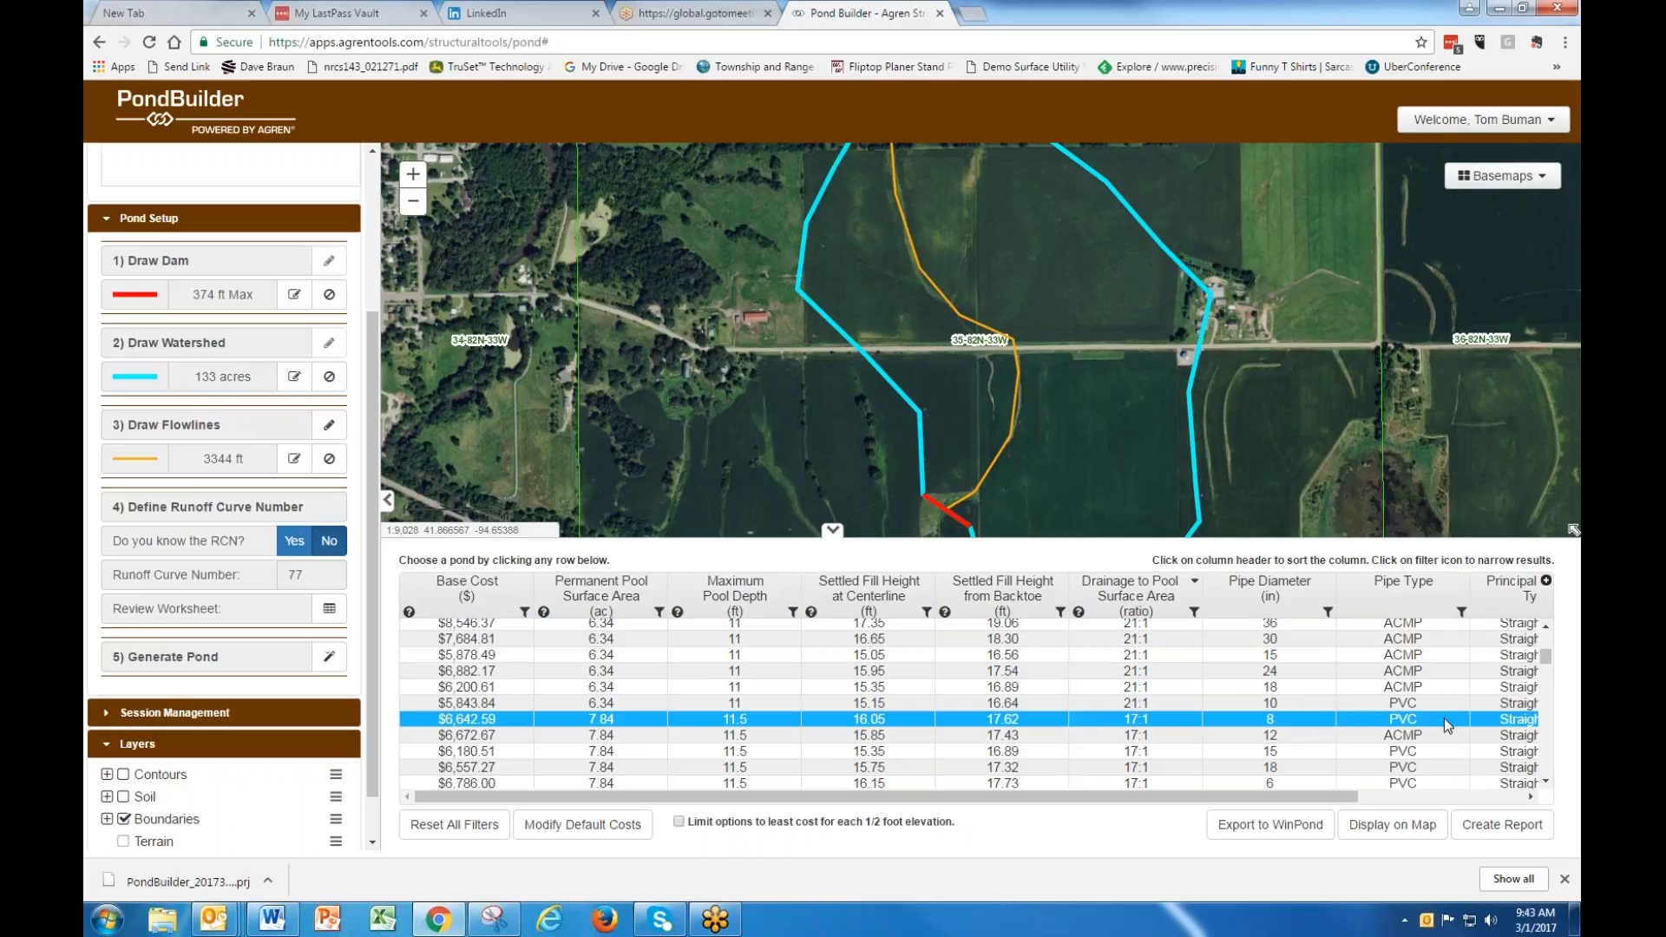
ctrl+click(1242, 699)
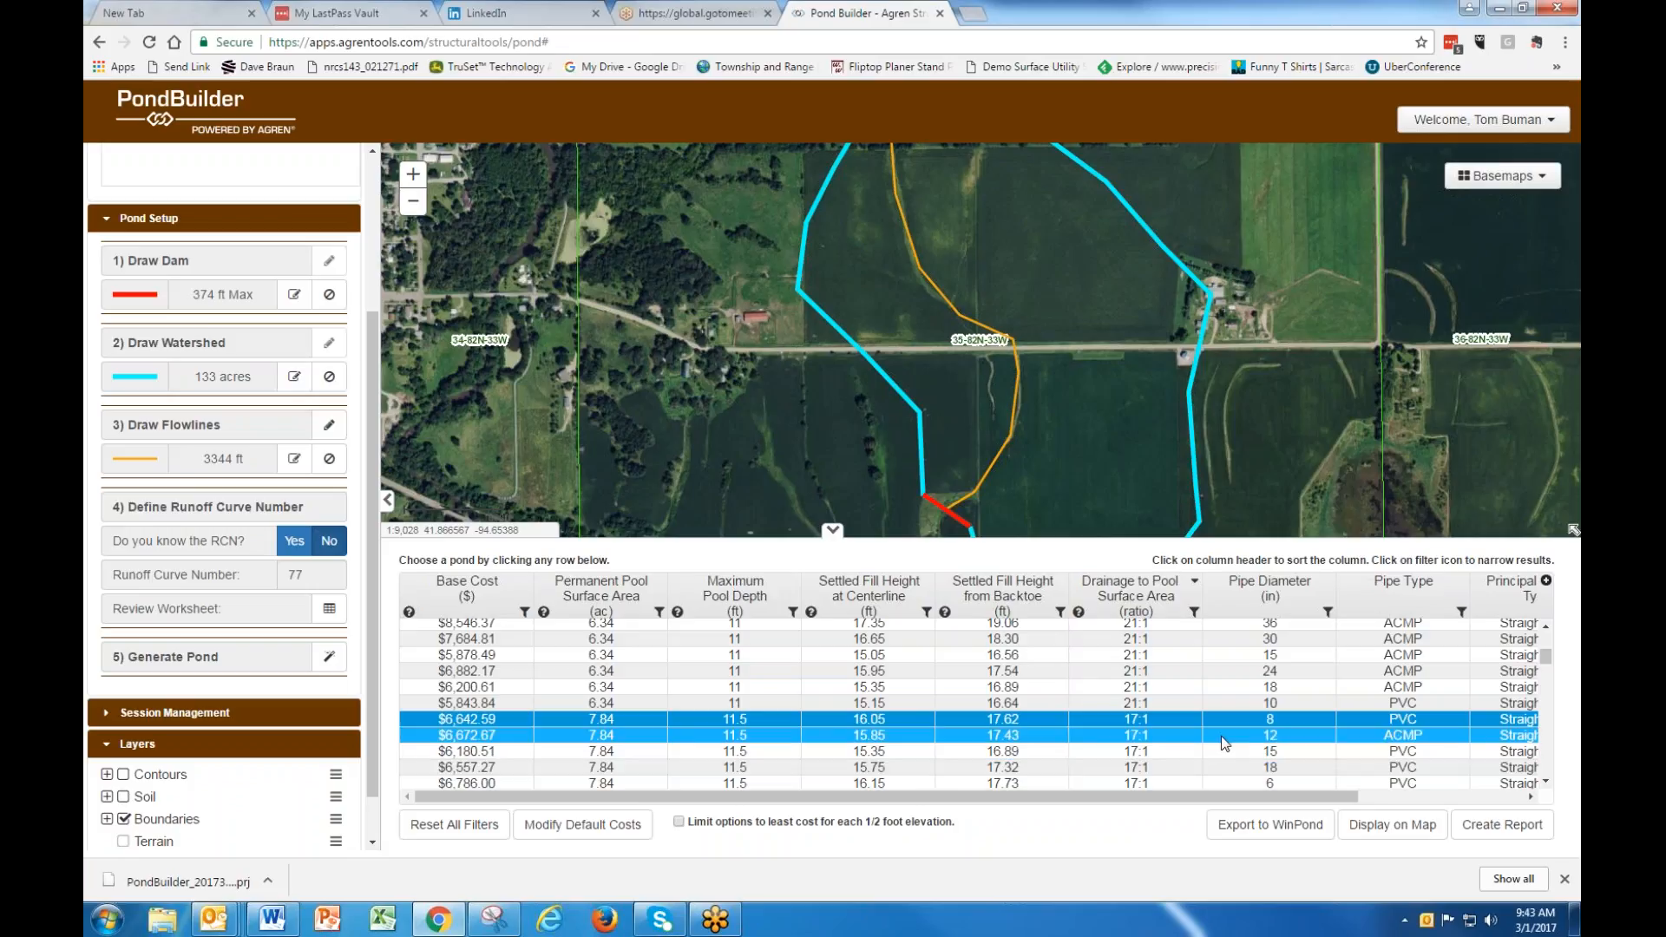
click(1237, 753)
click(1406, 827)
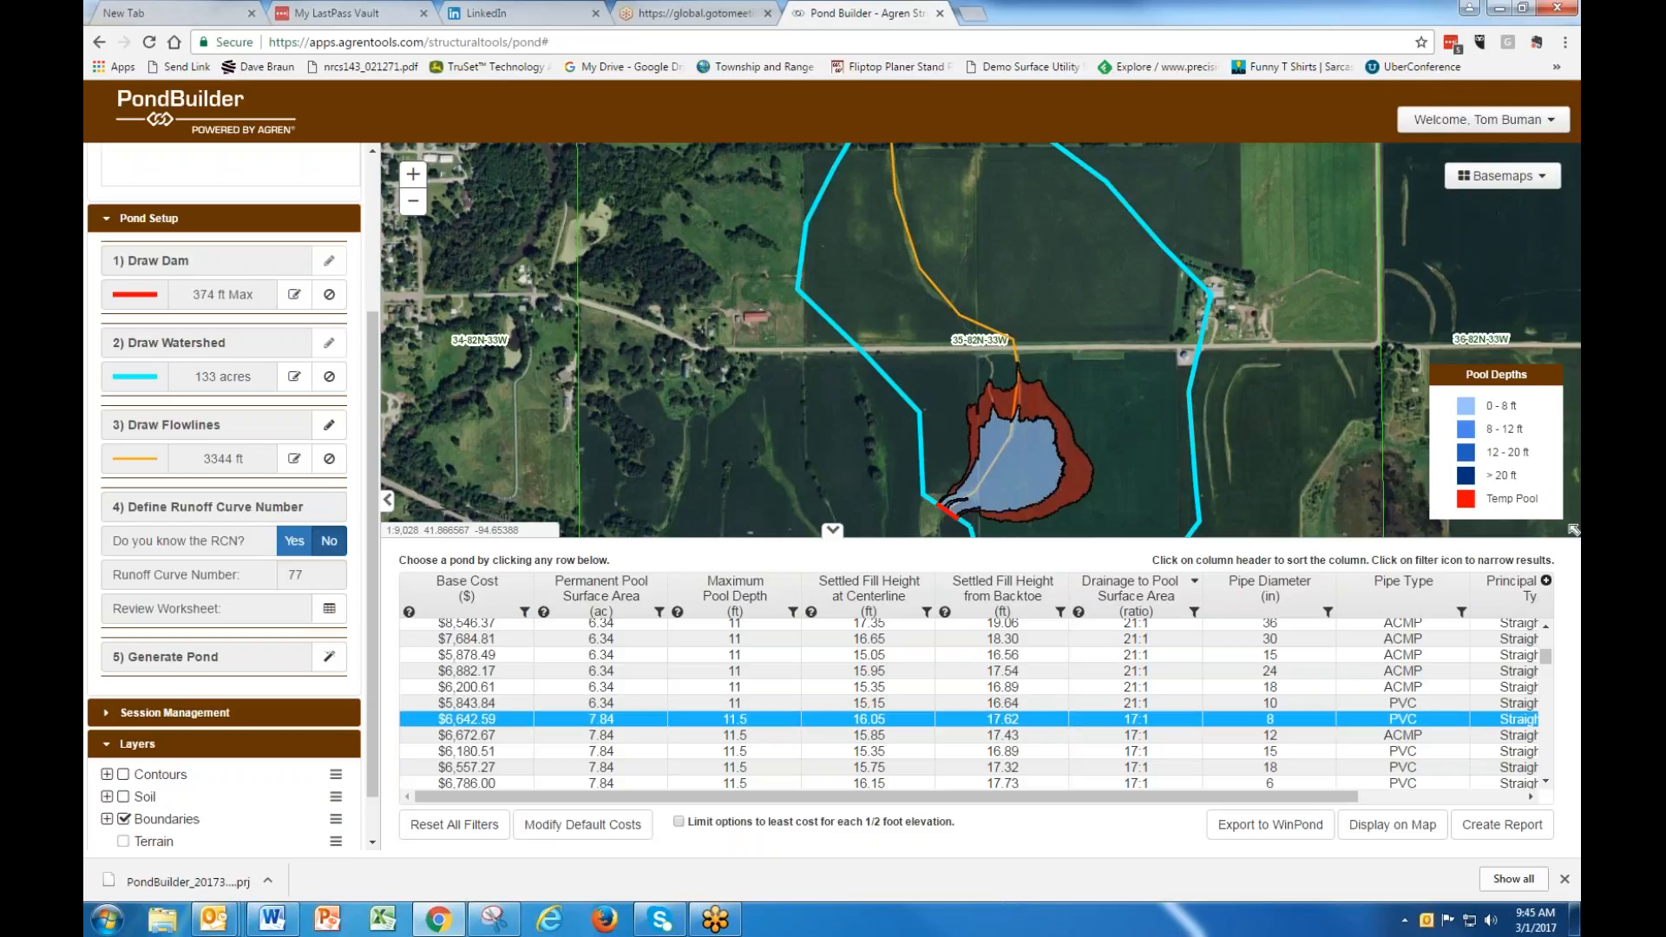
ctrl+click(1041, 735)
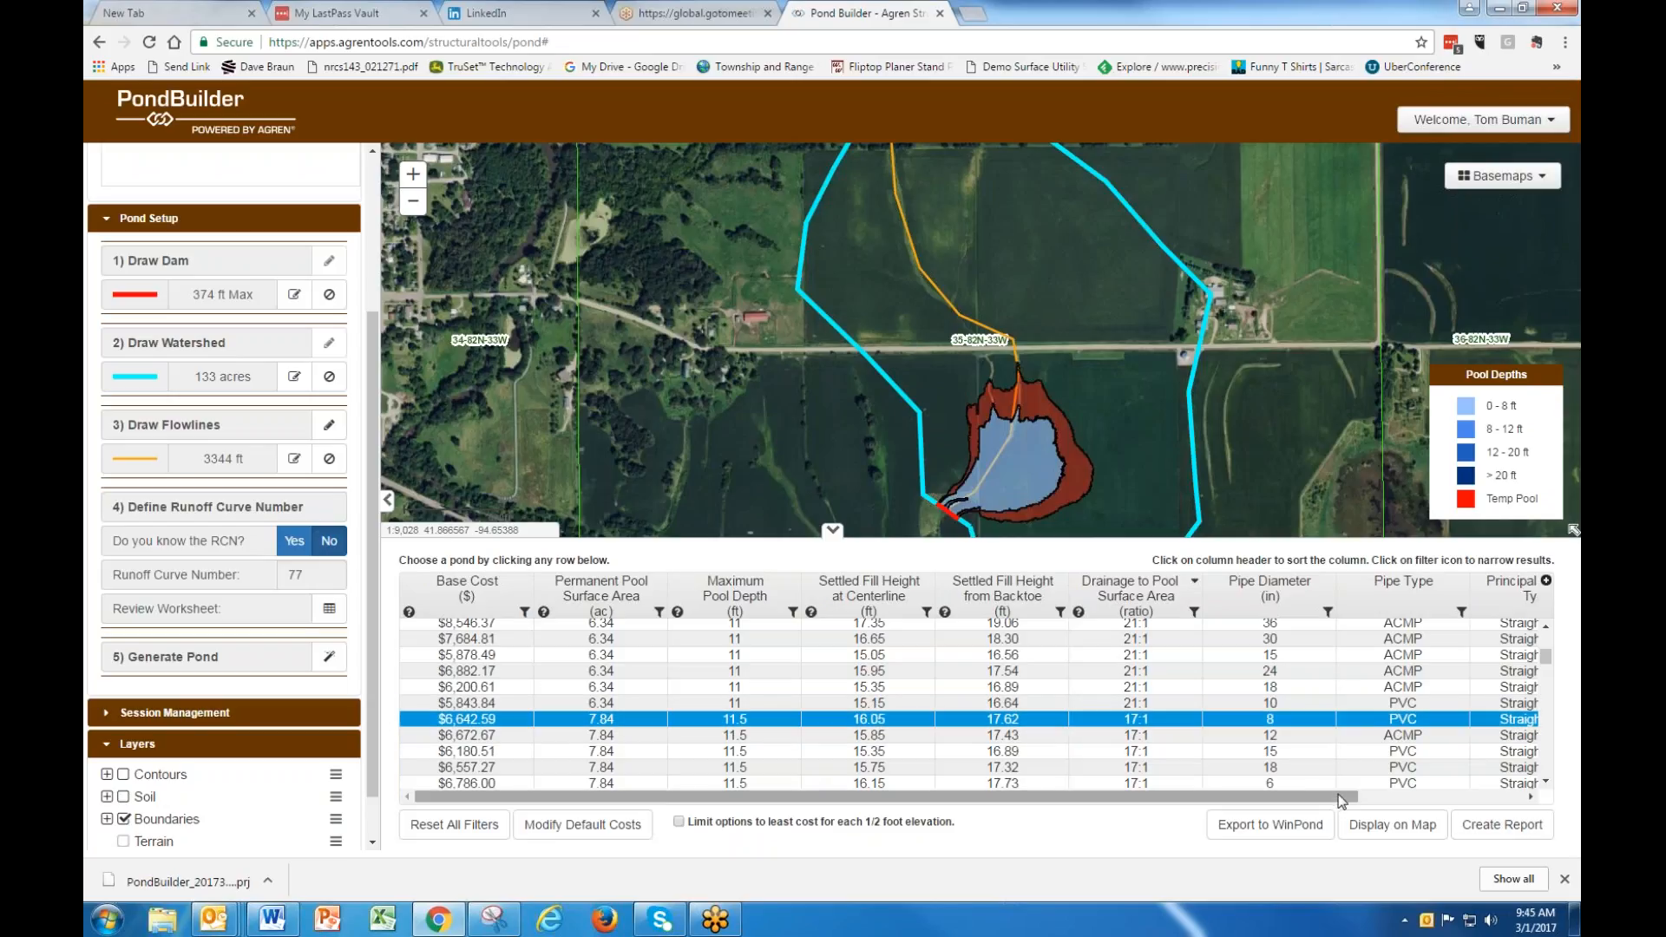
drag(1338, 795, 1256, 771)
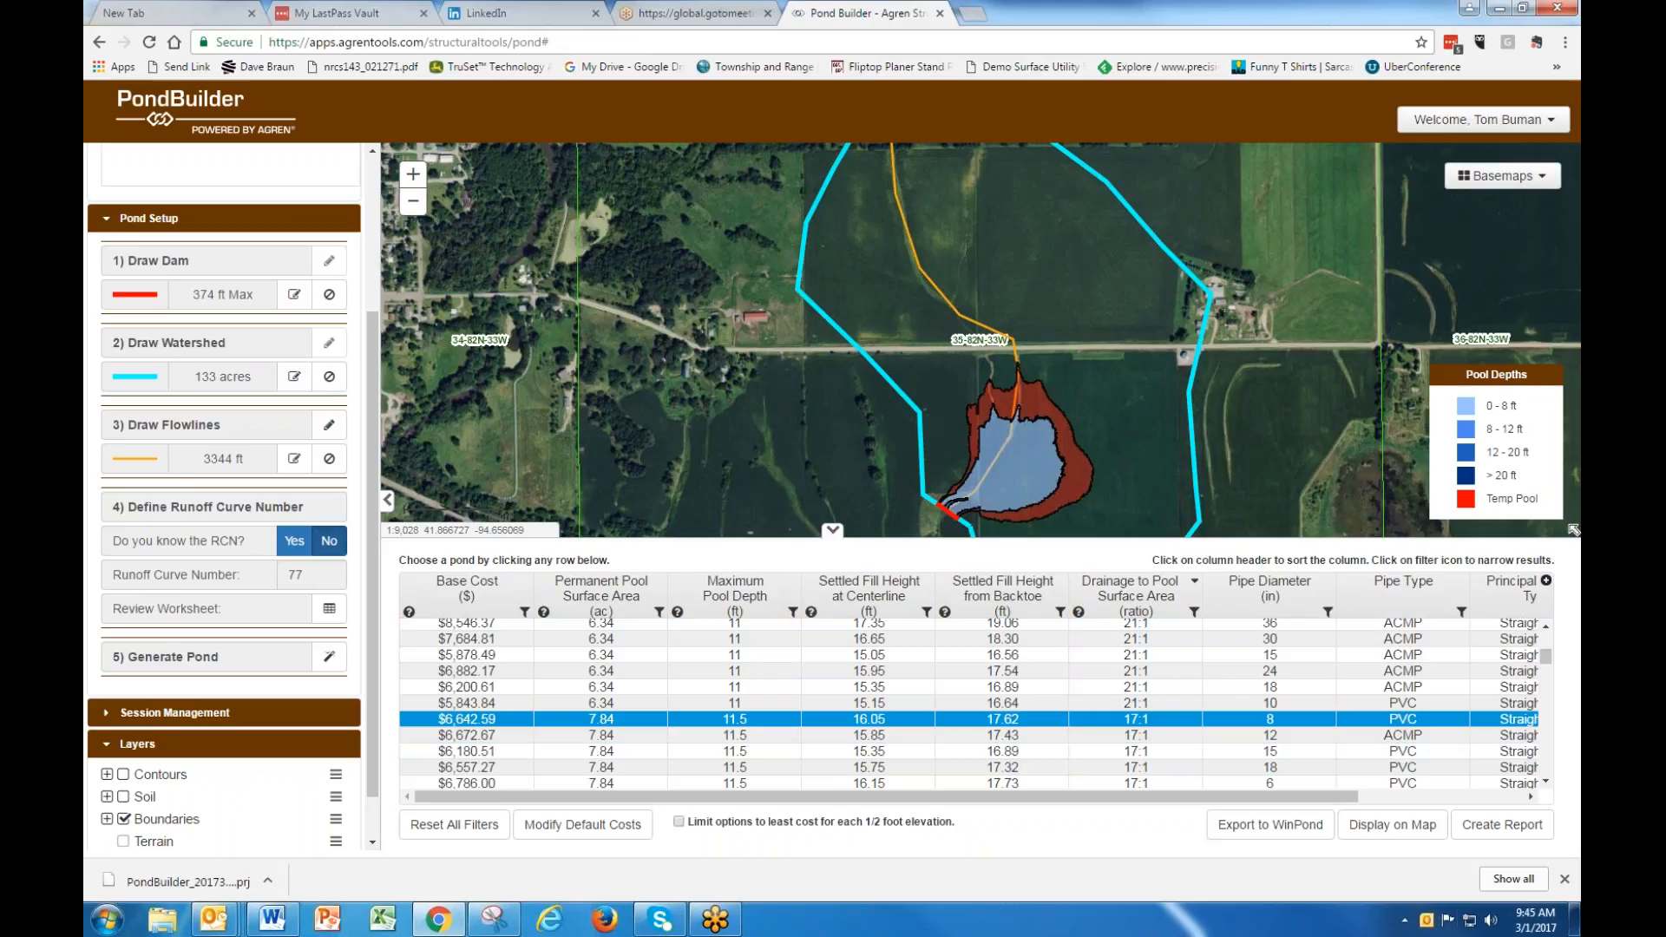
Create a report for the selected pond with default berm, foundation cutoff and cost values, and the map zoomed to pond extent.
click(1488, 829)
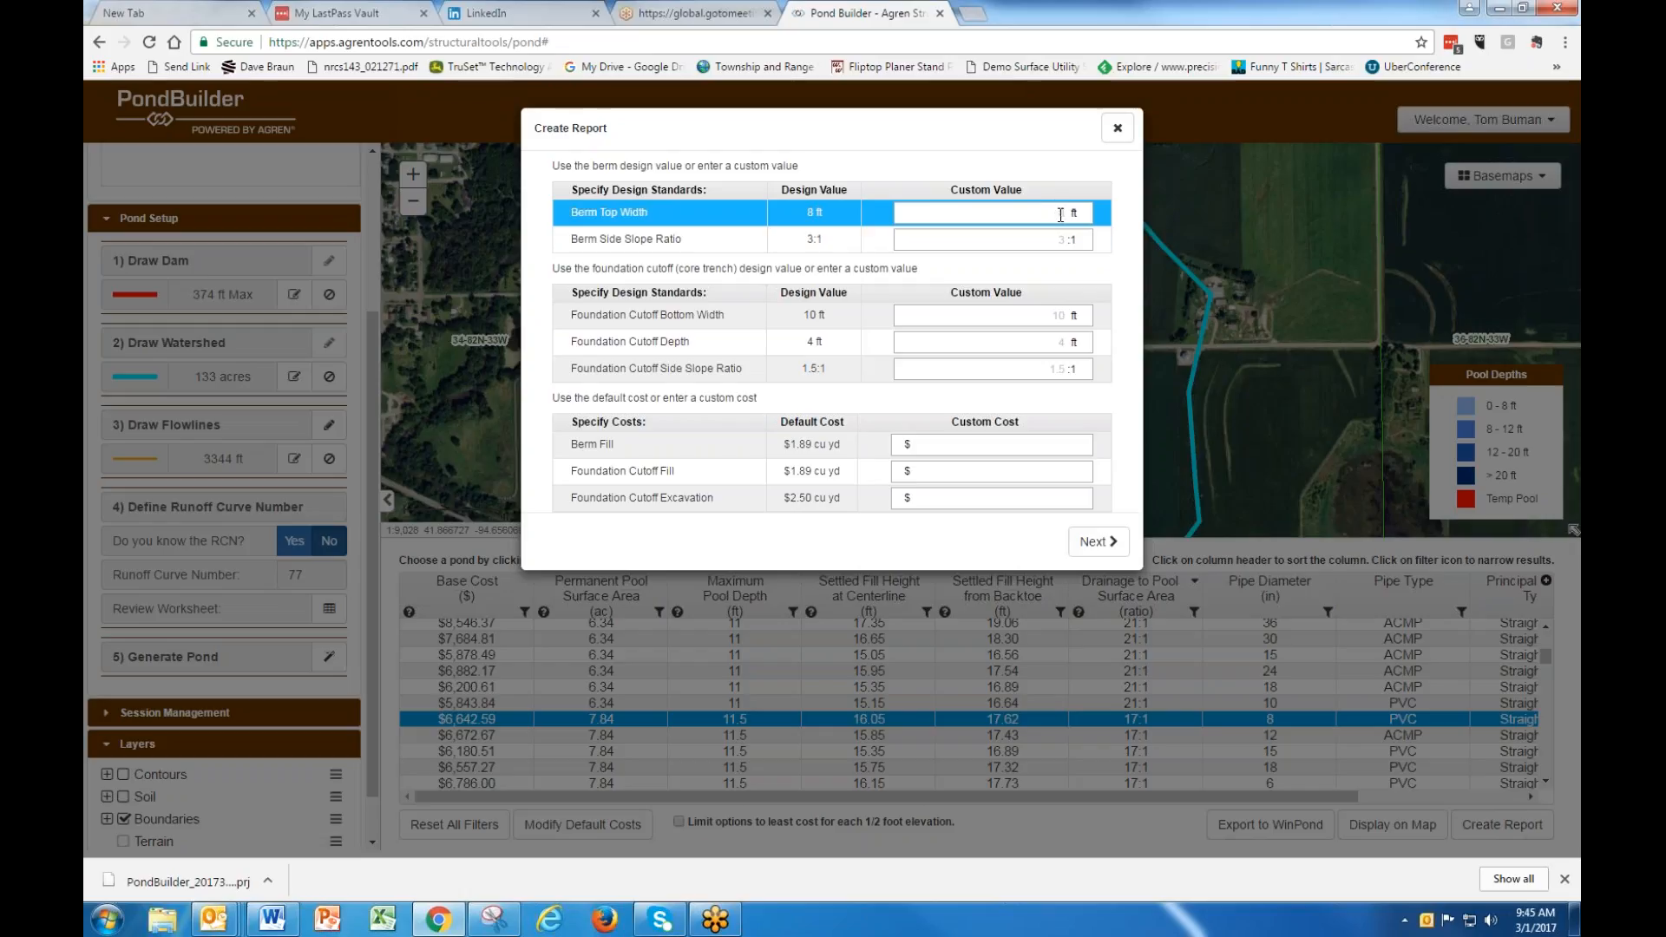
key(Tab)
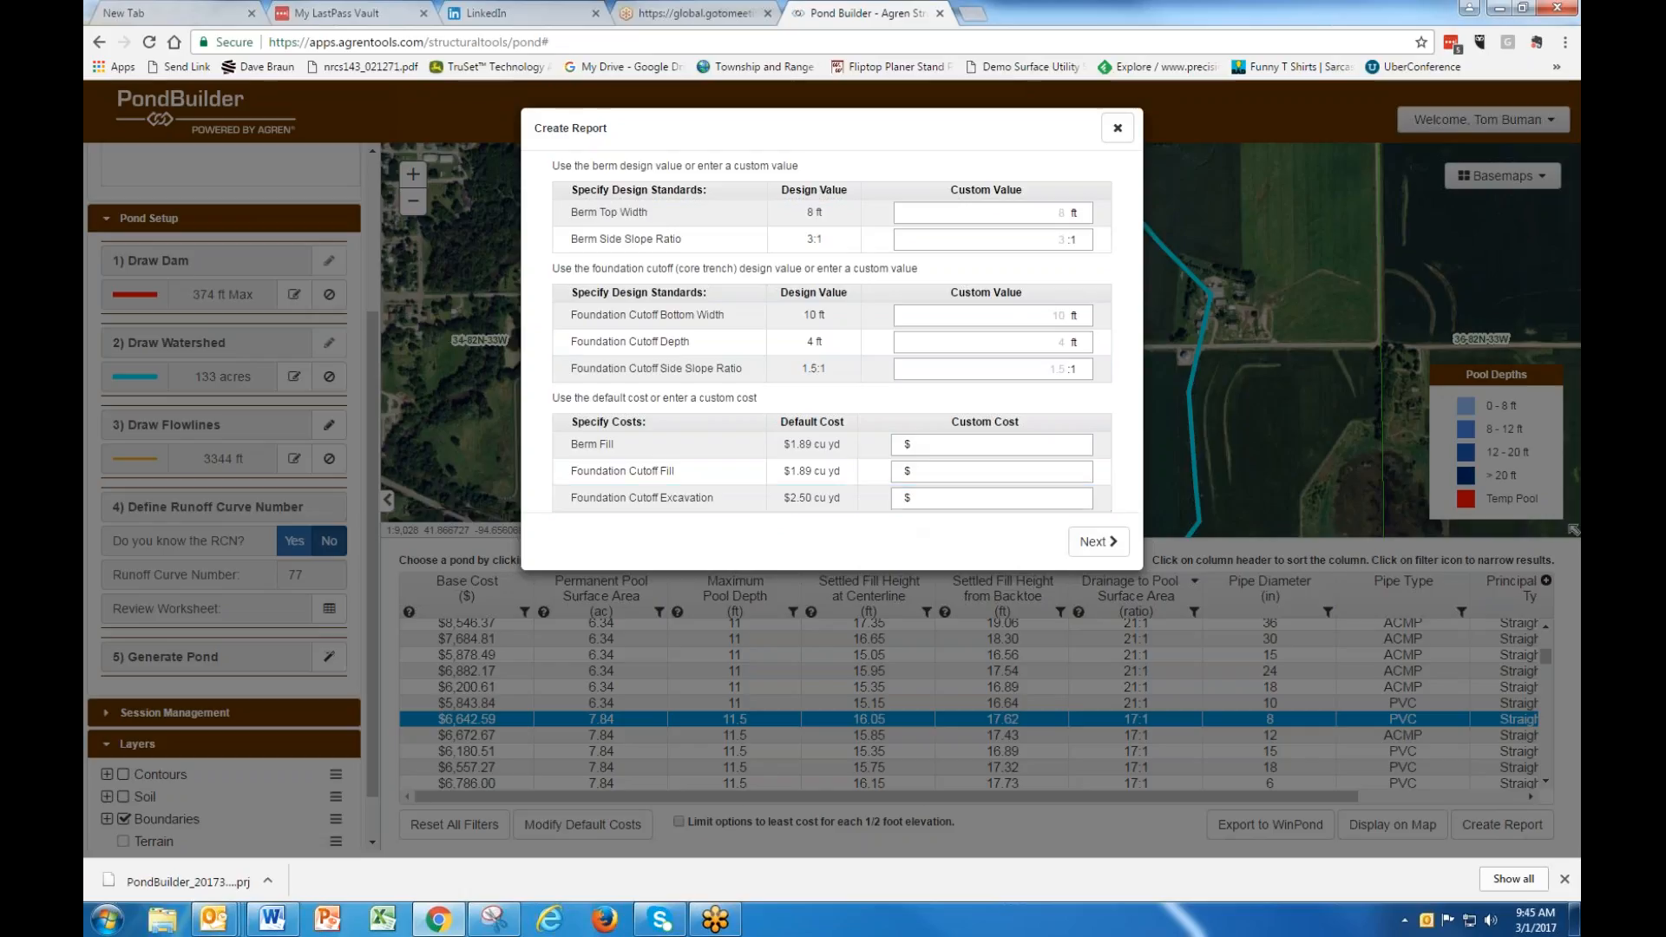
click(1095, 542)
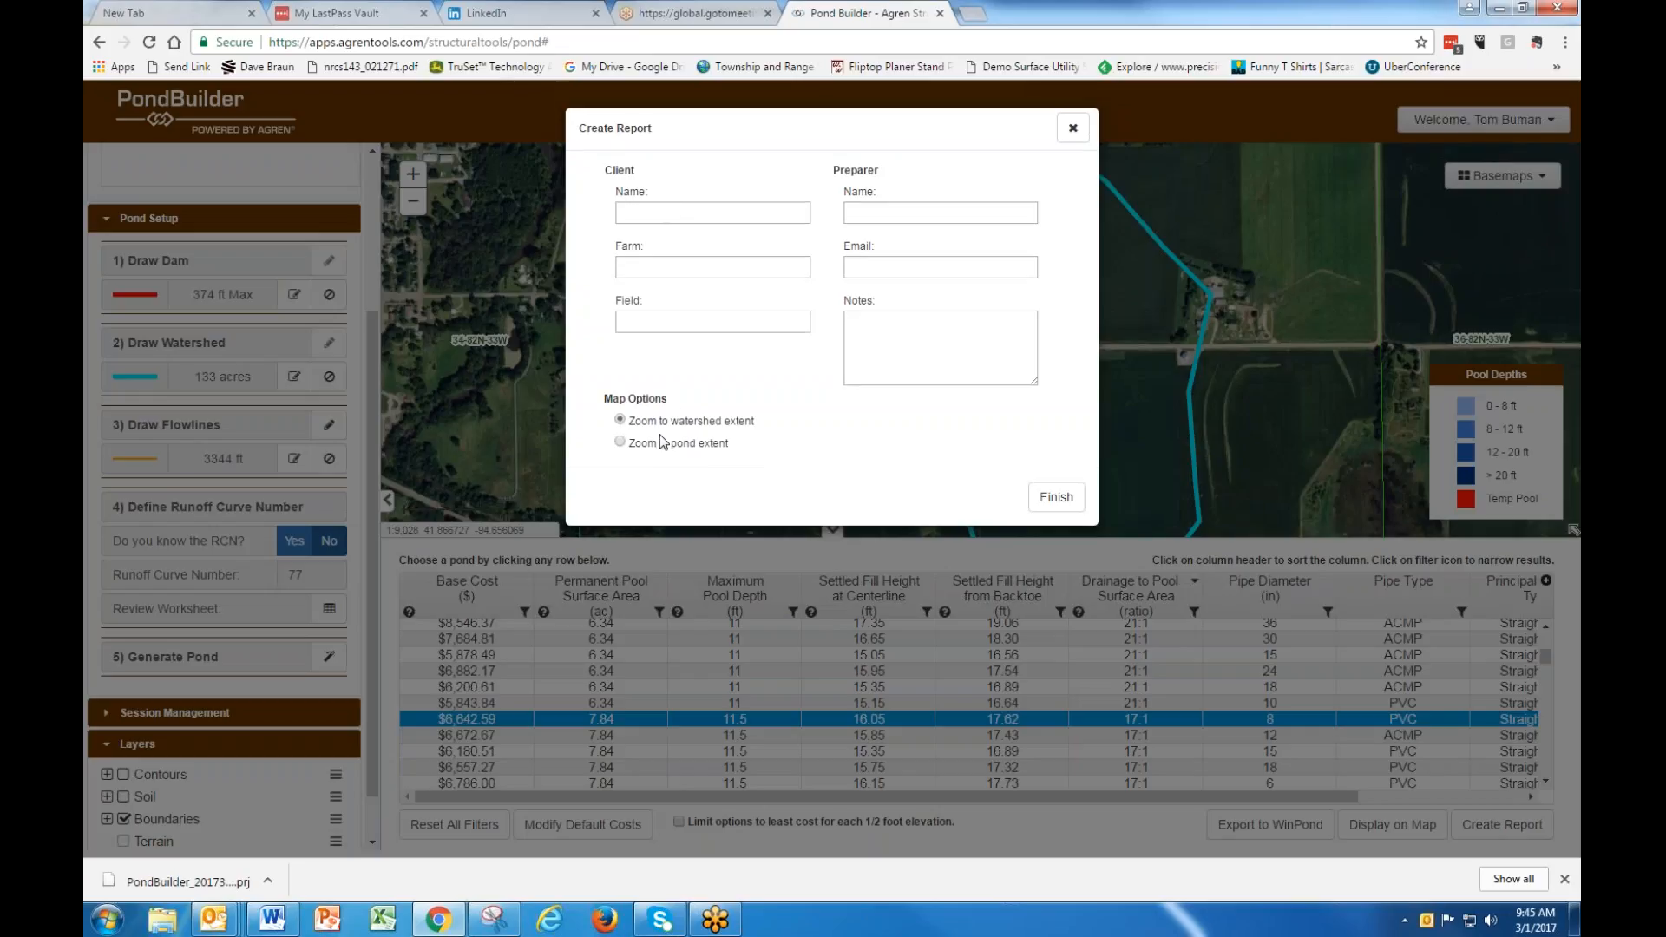
click(621, 443)
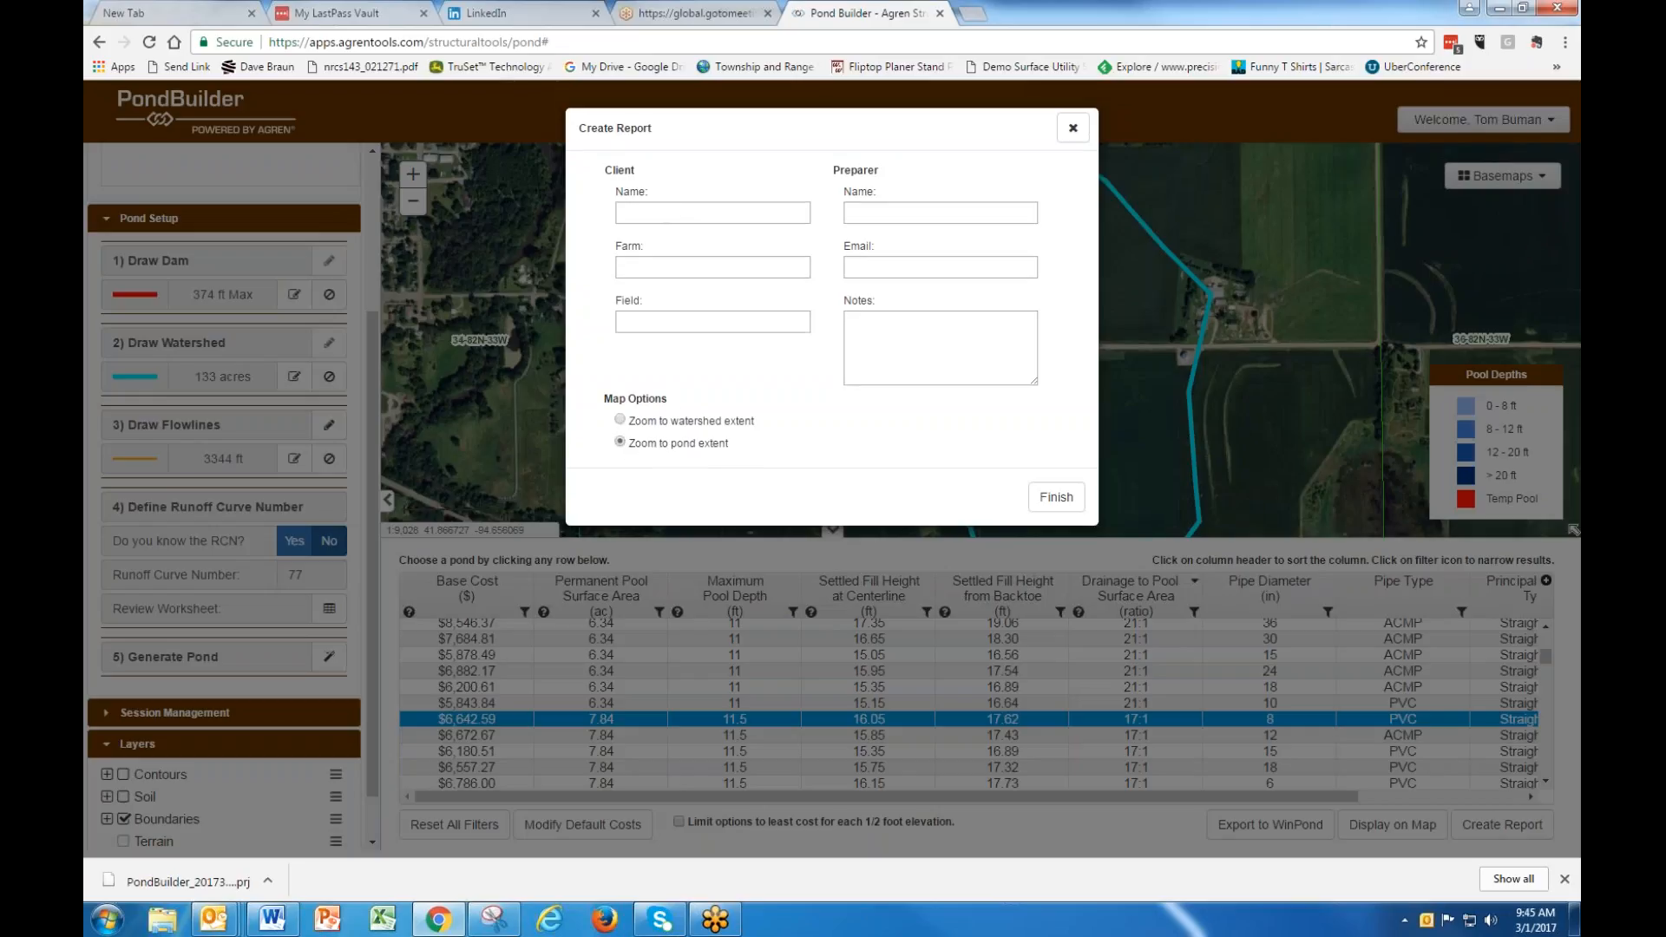
click(1057, 497)
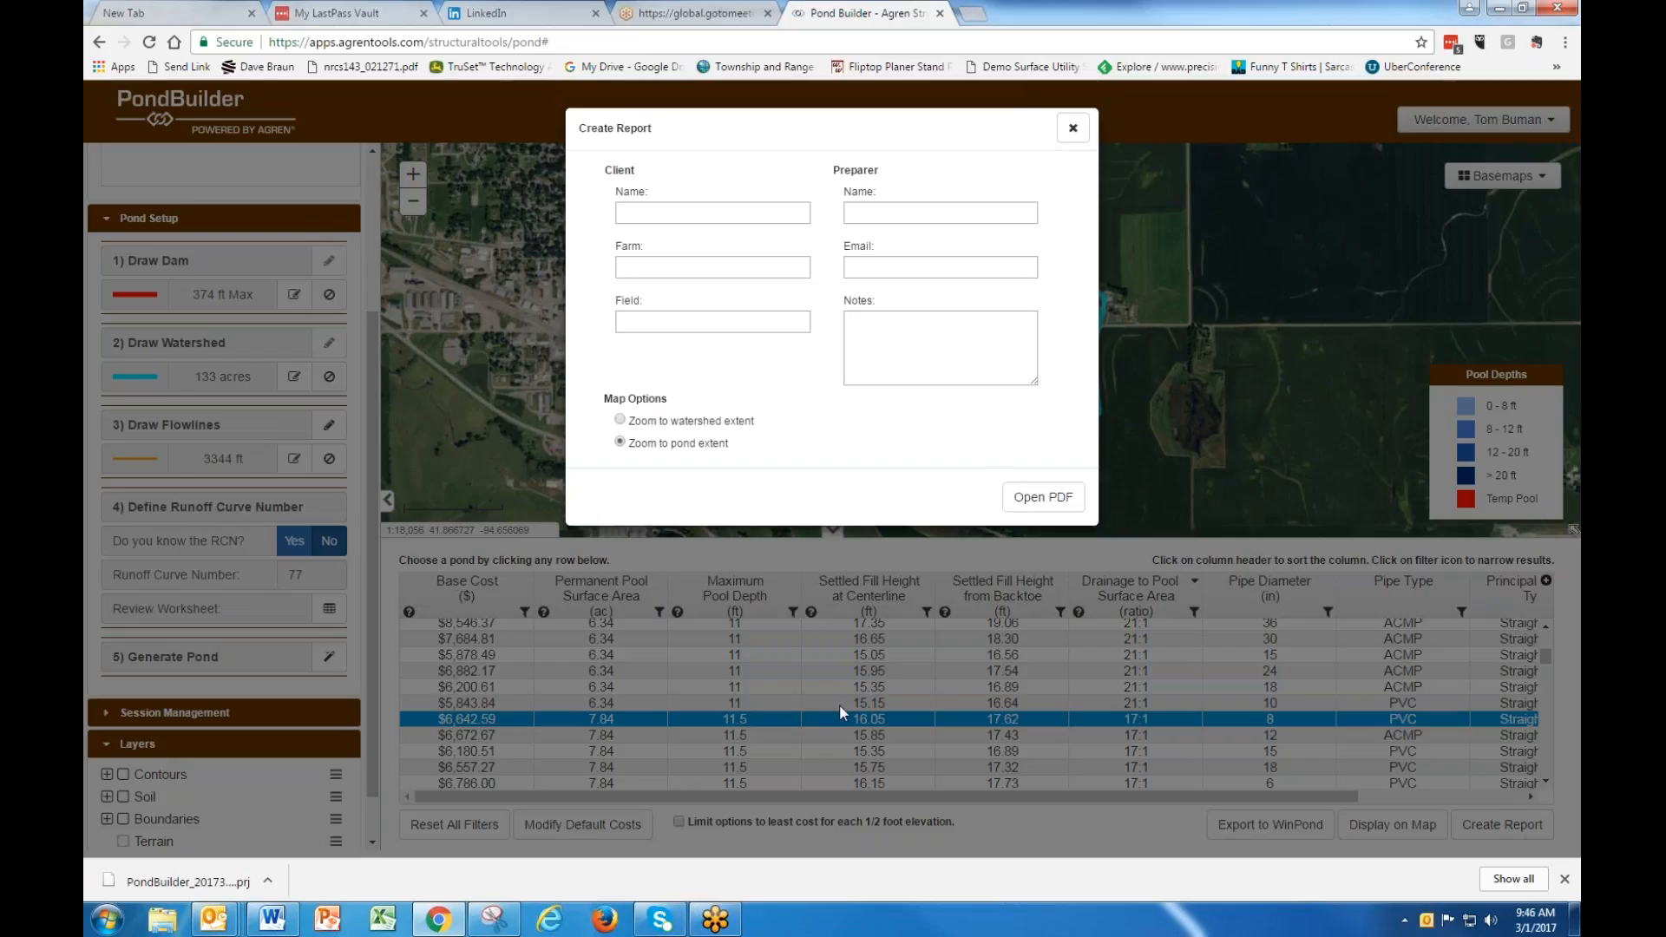
Open the pond report PDF and examine its map, estimated cost, disclaimer, dam design values and planning details.
click(1026, 498)
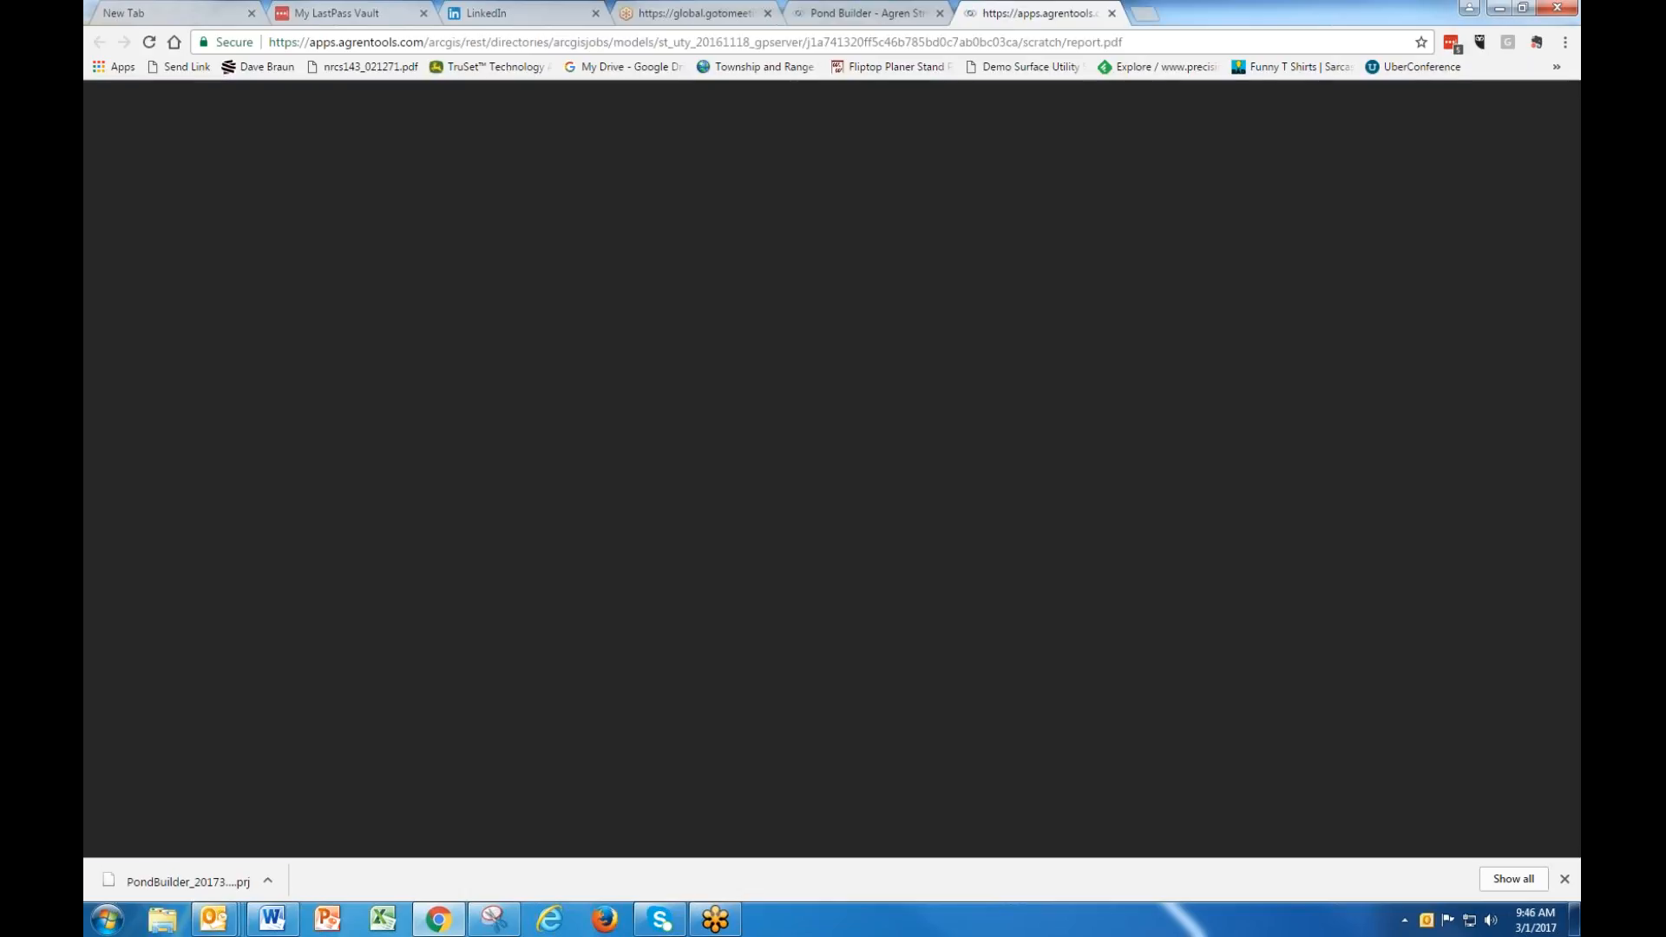
scroll(1011, 482, down, 3)
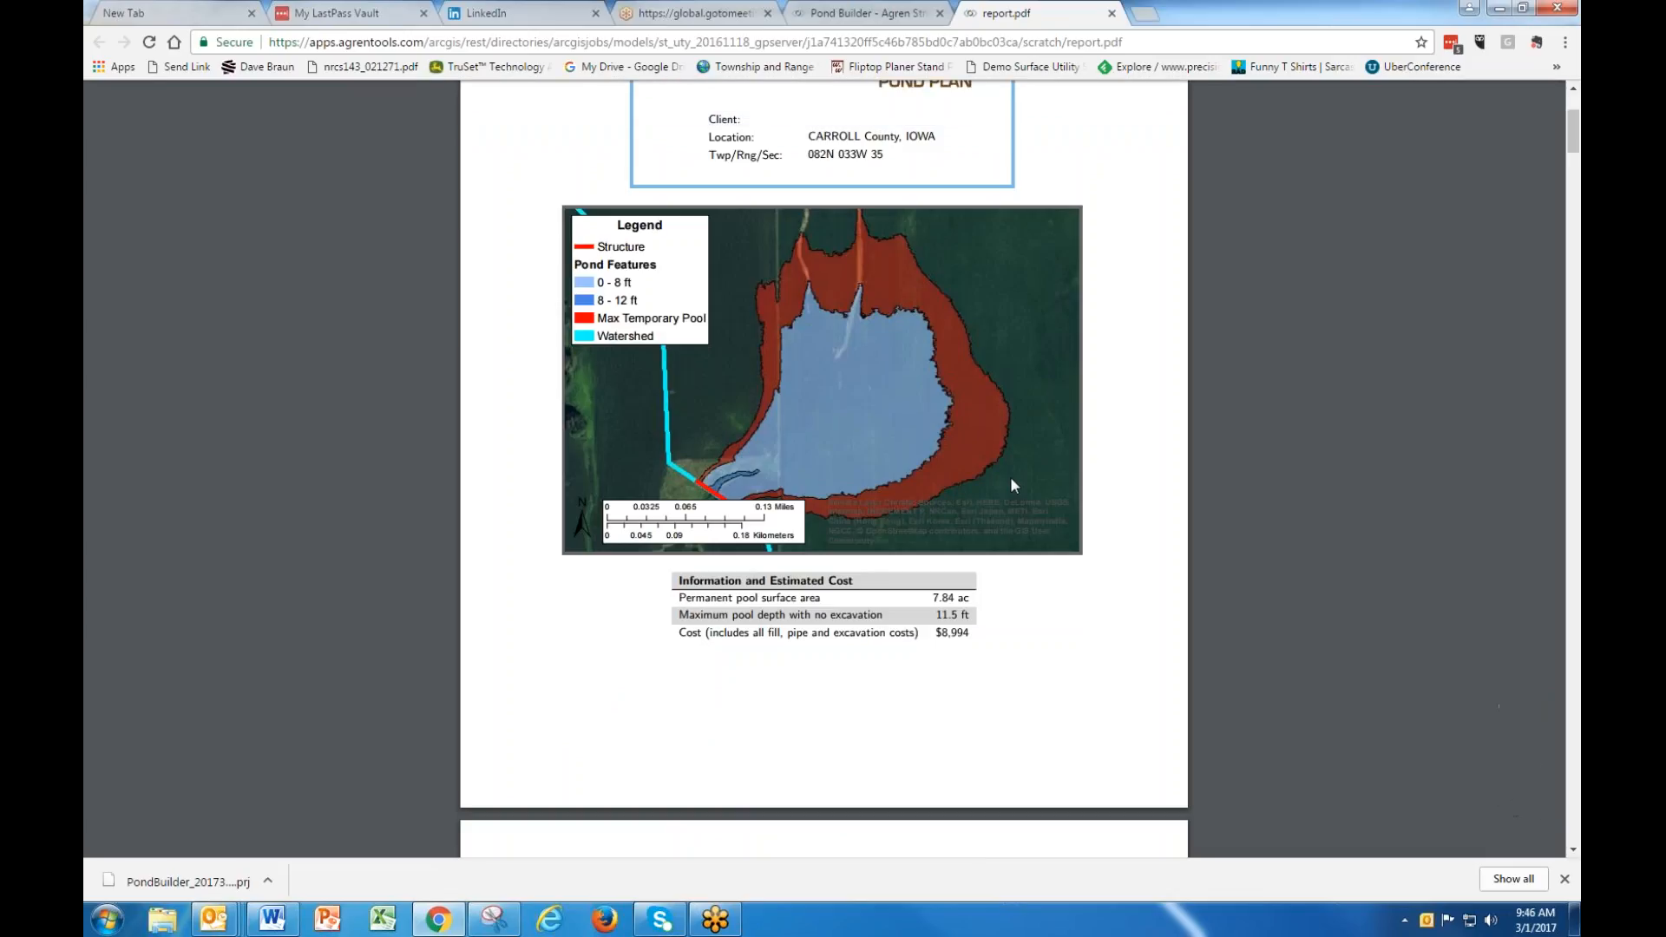
scroll(1010, 476, down, 2)
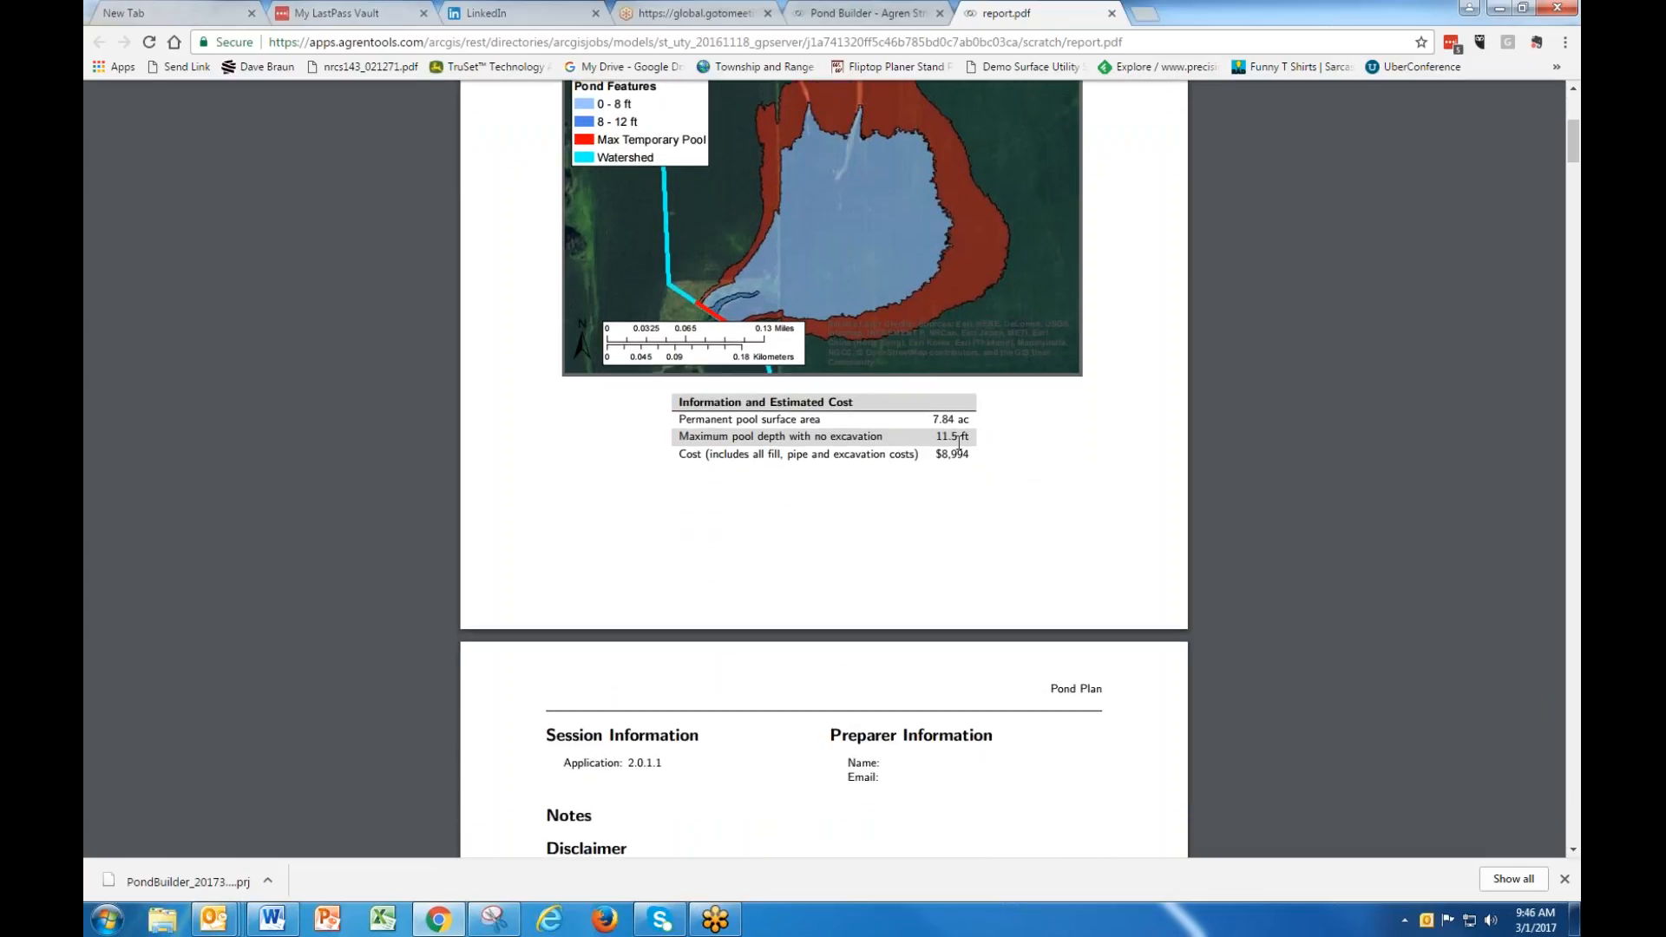
scroll(1009, 477, down, 3)
scroll(824, 469, down, 4)
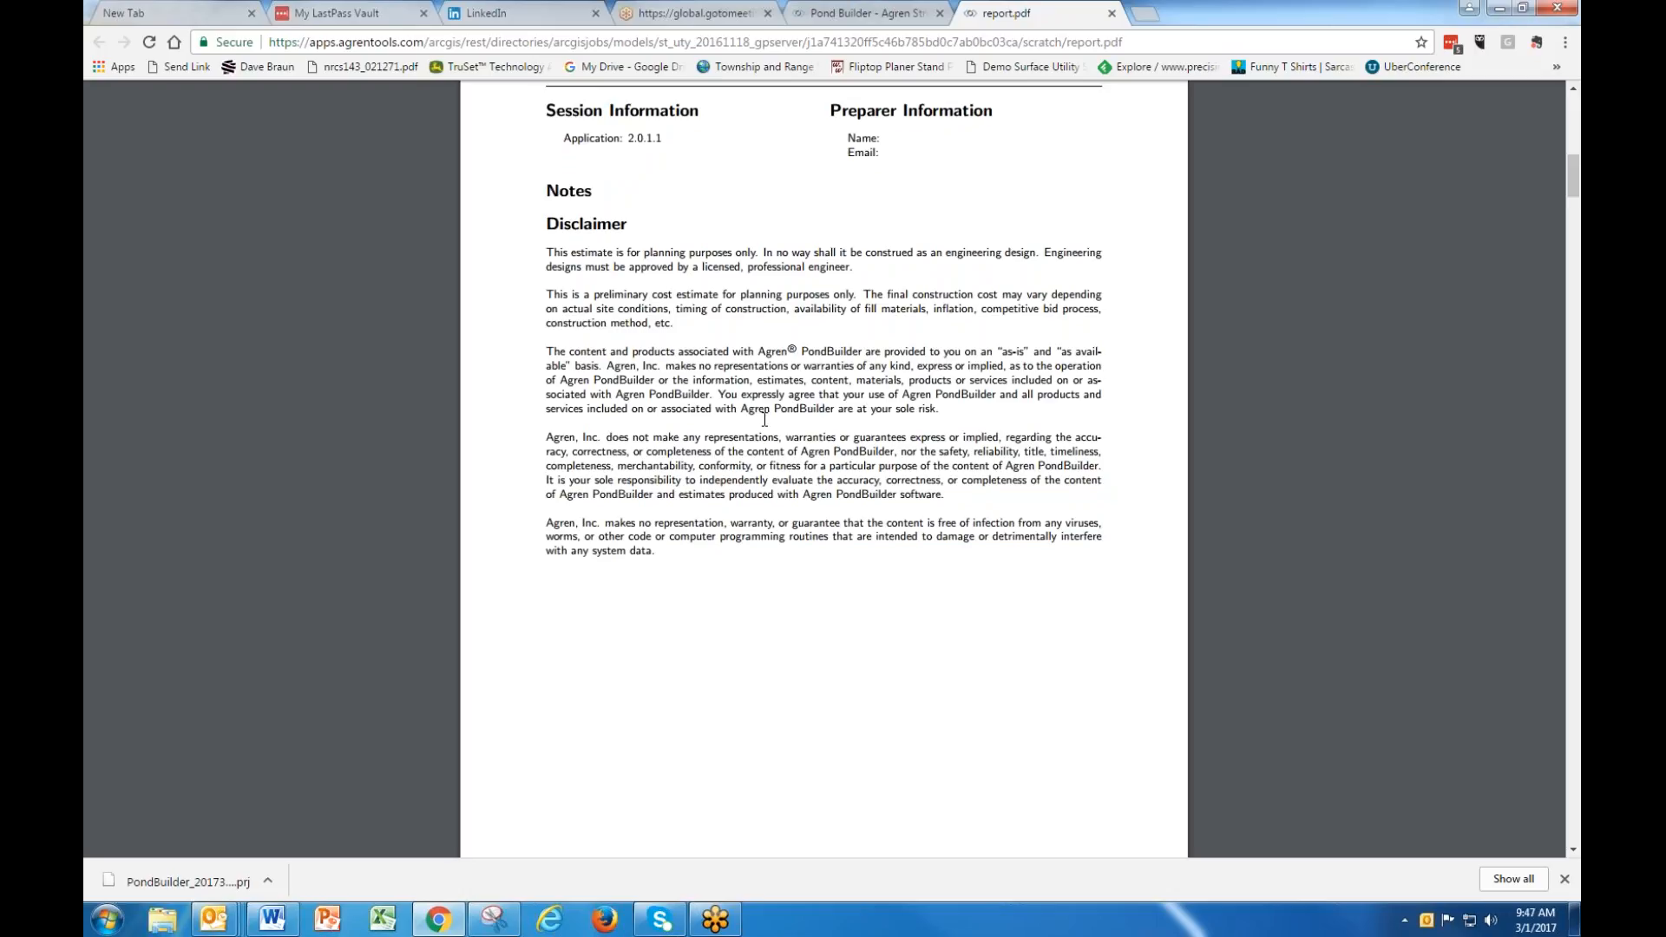
scroll(764, 419, down, 15)
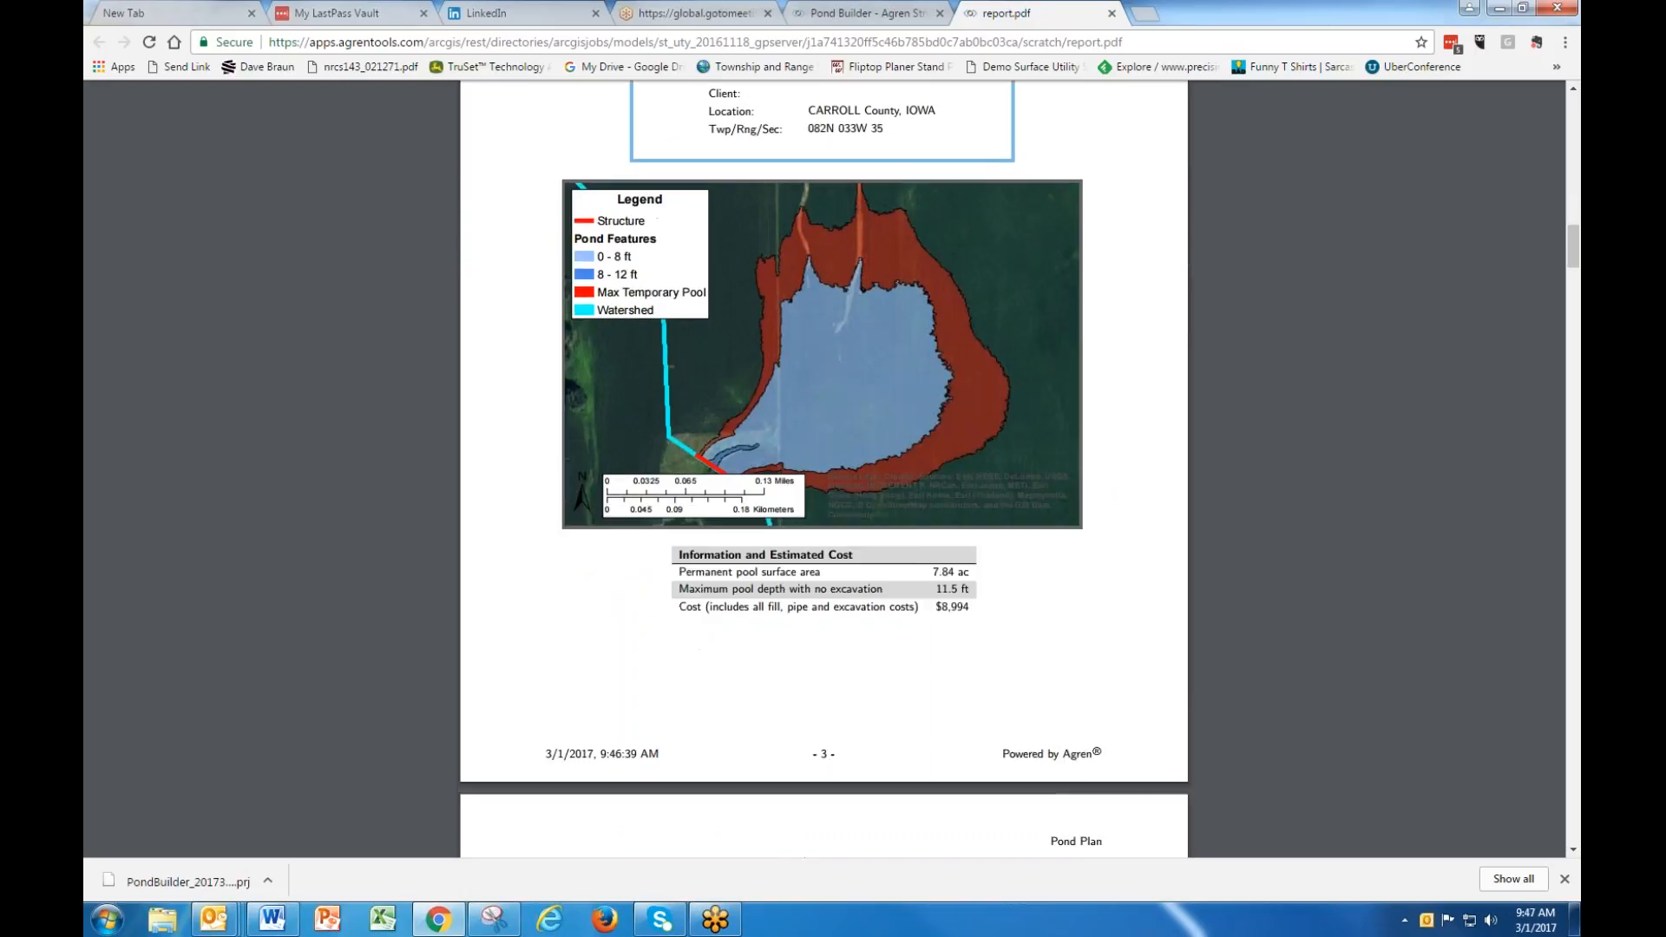
scroll(775, 440, down, 7)
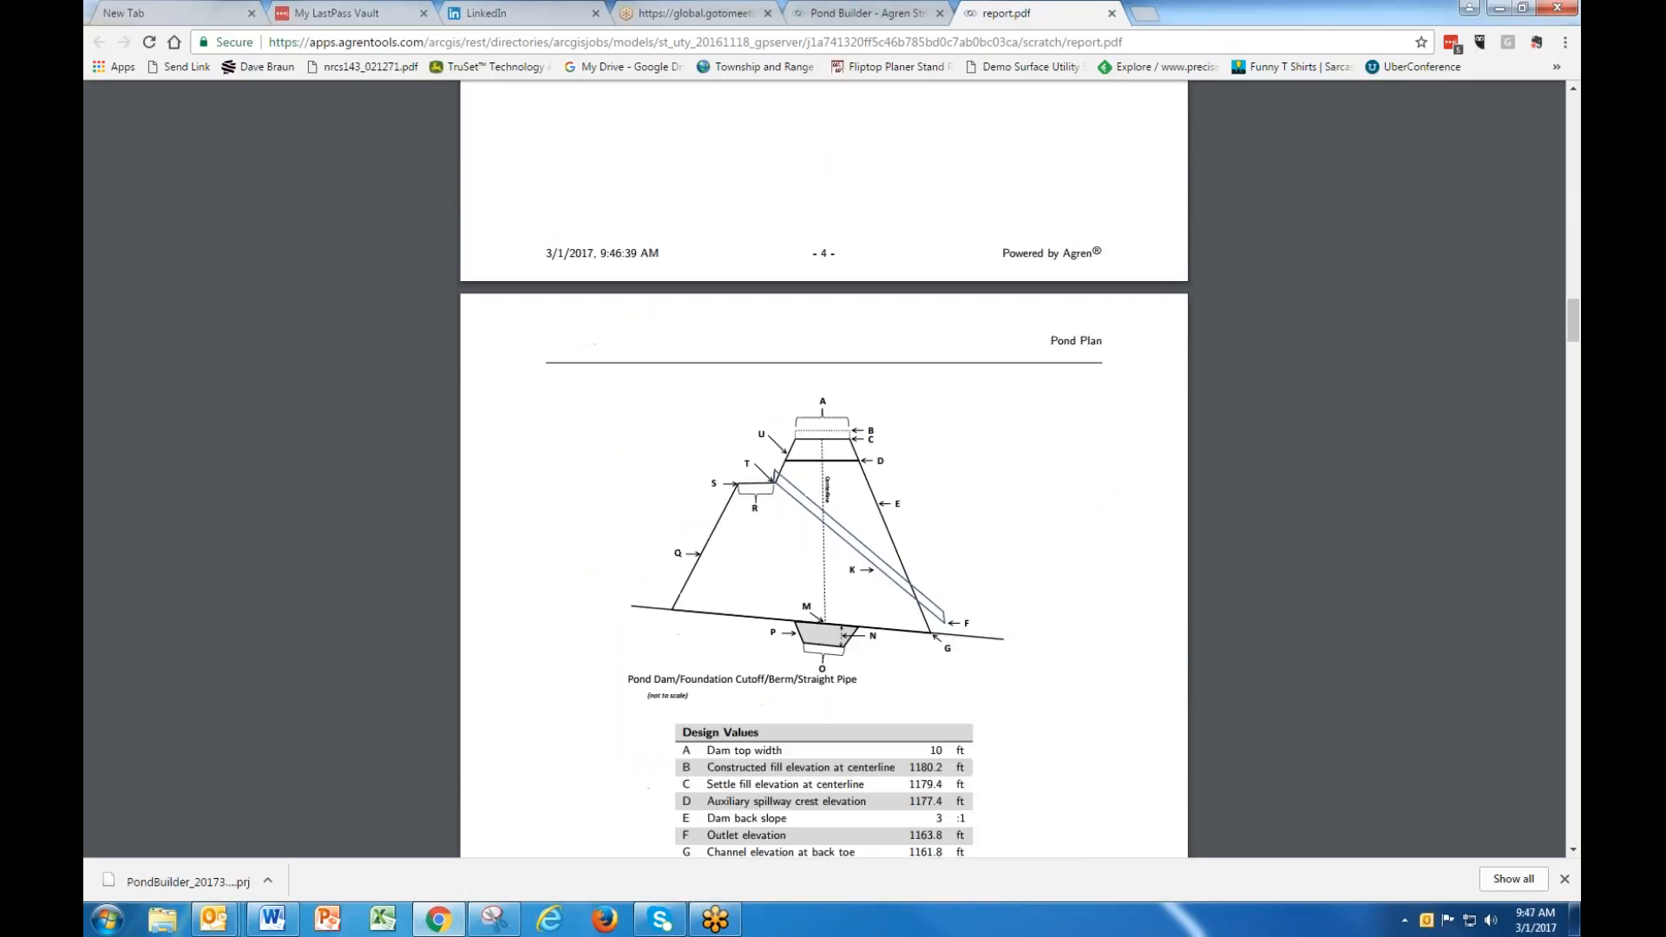
scroll(823, 439, down, 1)
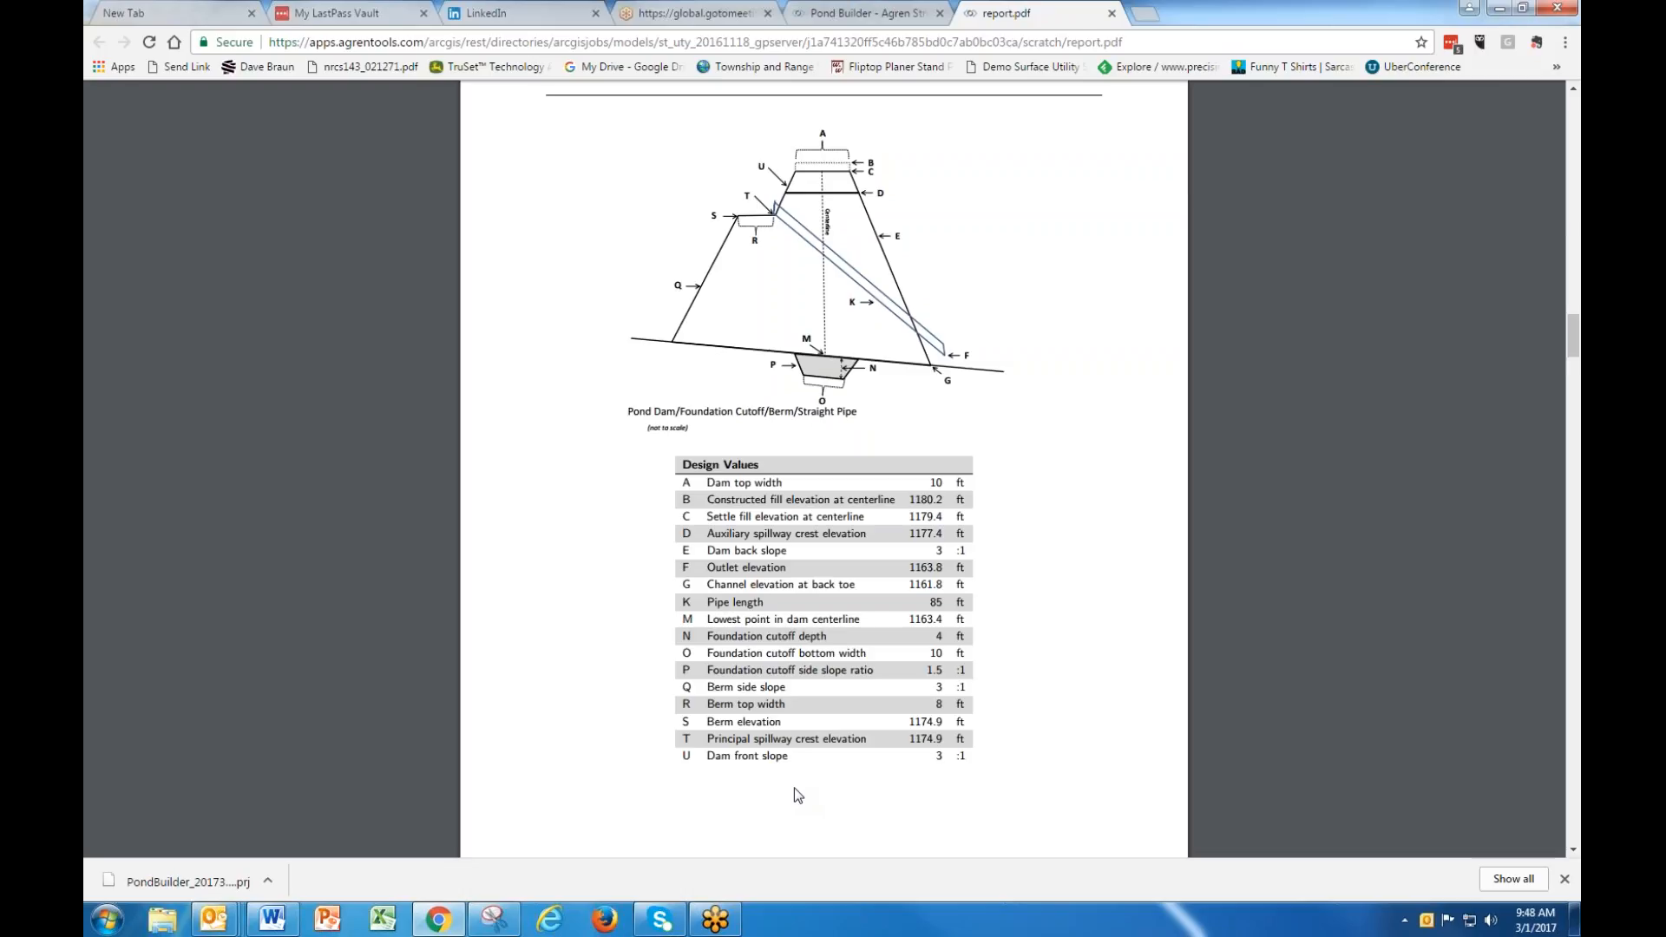
scroll(778, 781, down, 7)
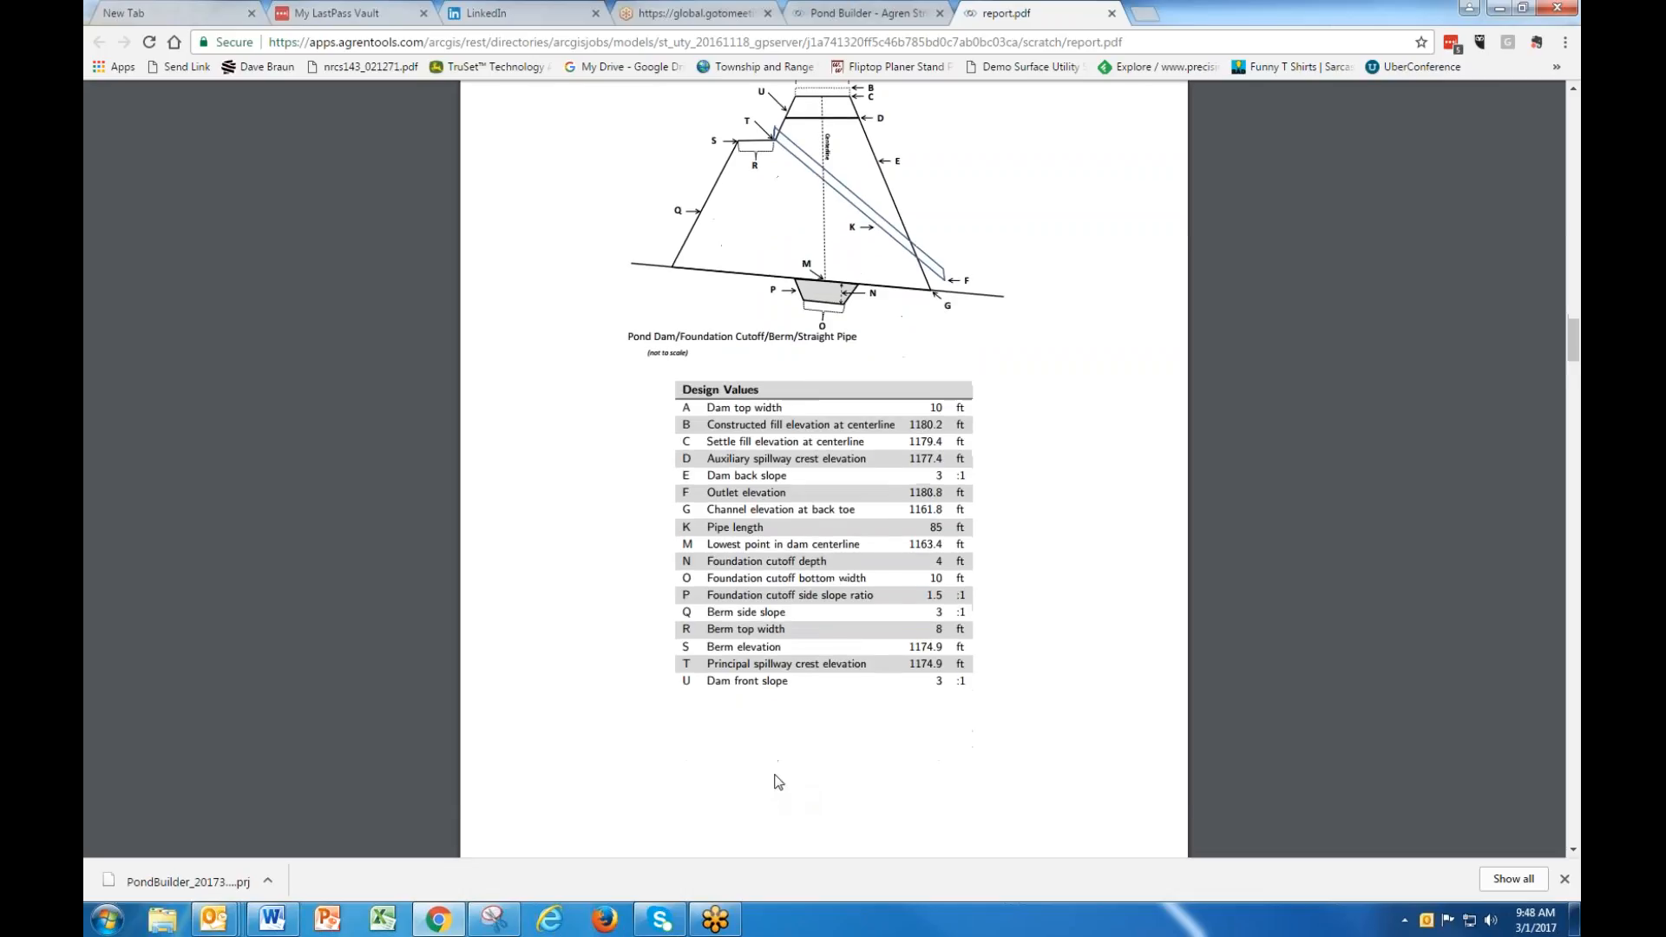
scroll(778, 781, down, 3)
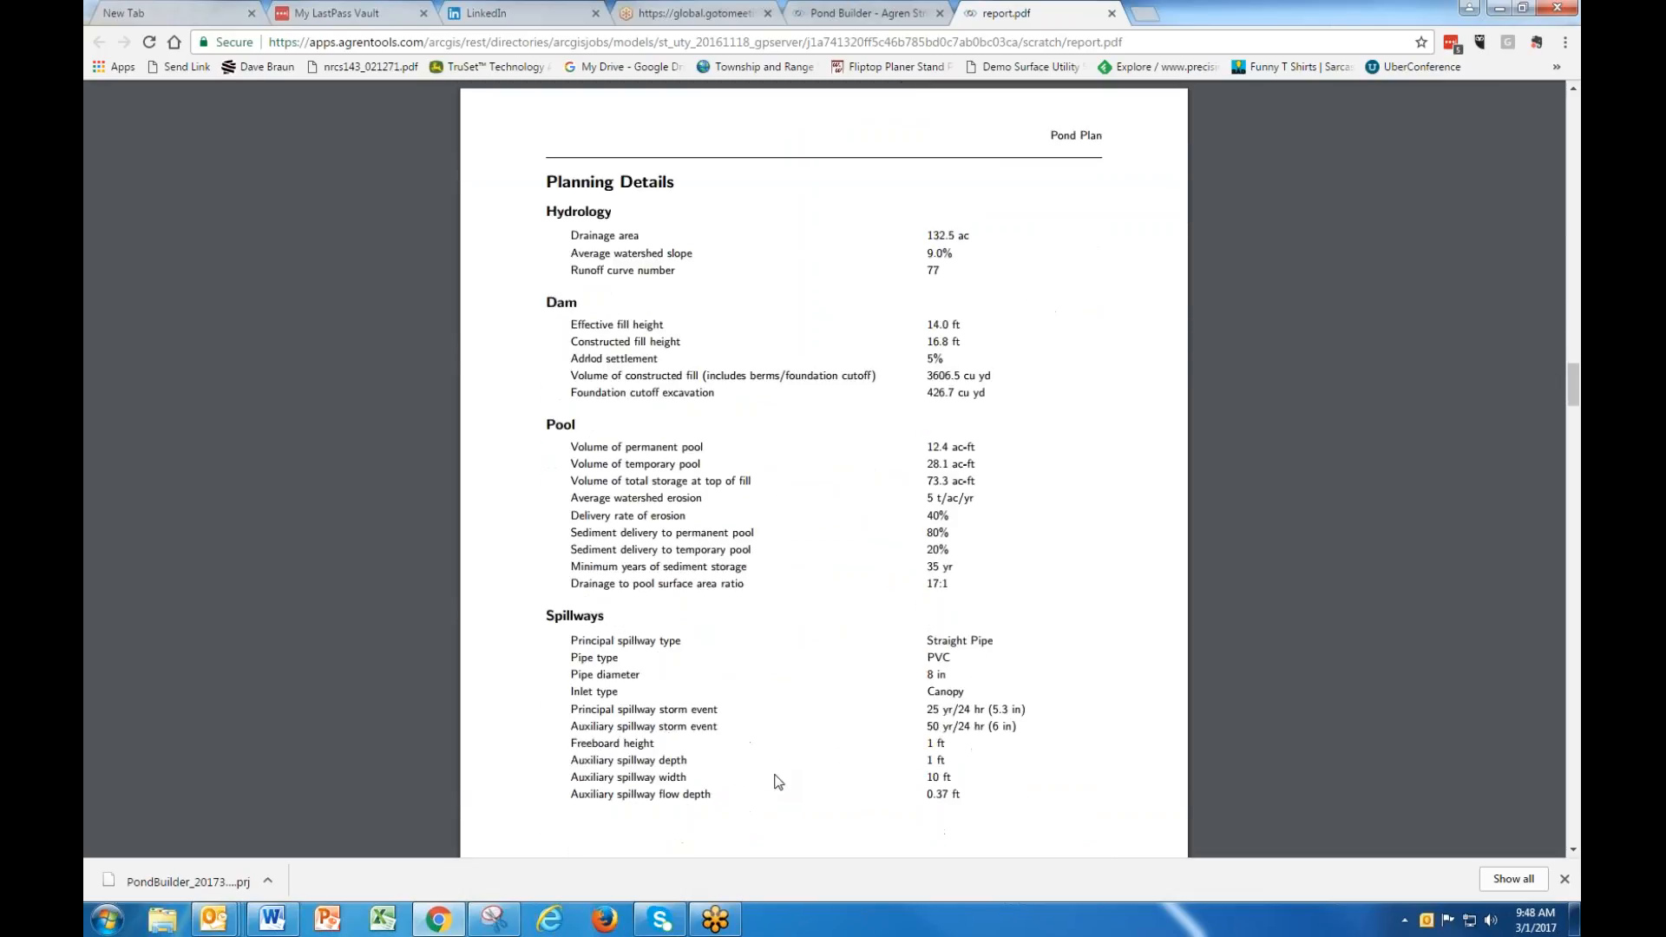
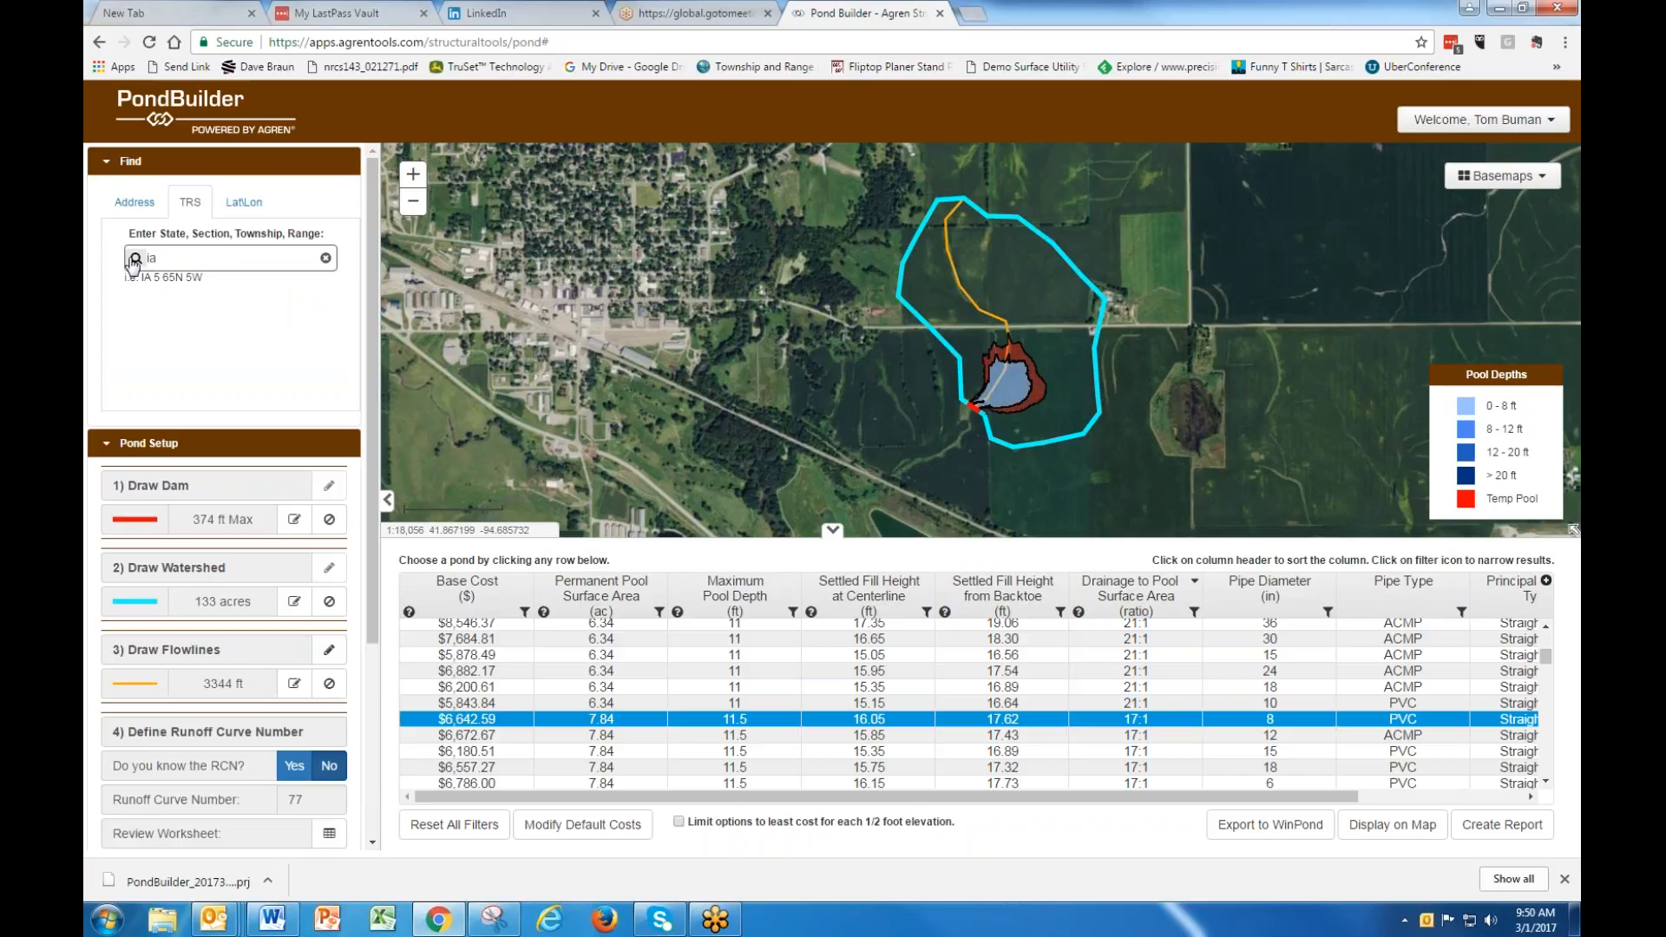
Locate section ia 4 78N 31W on the map and clear the previous dam, watershed and flowline graphics.
text(4 78N 31W)
key(Return)
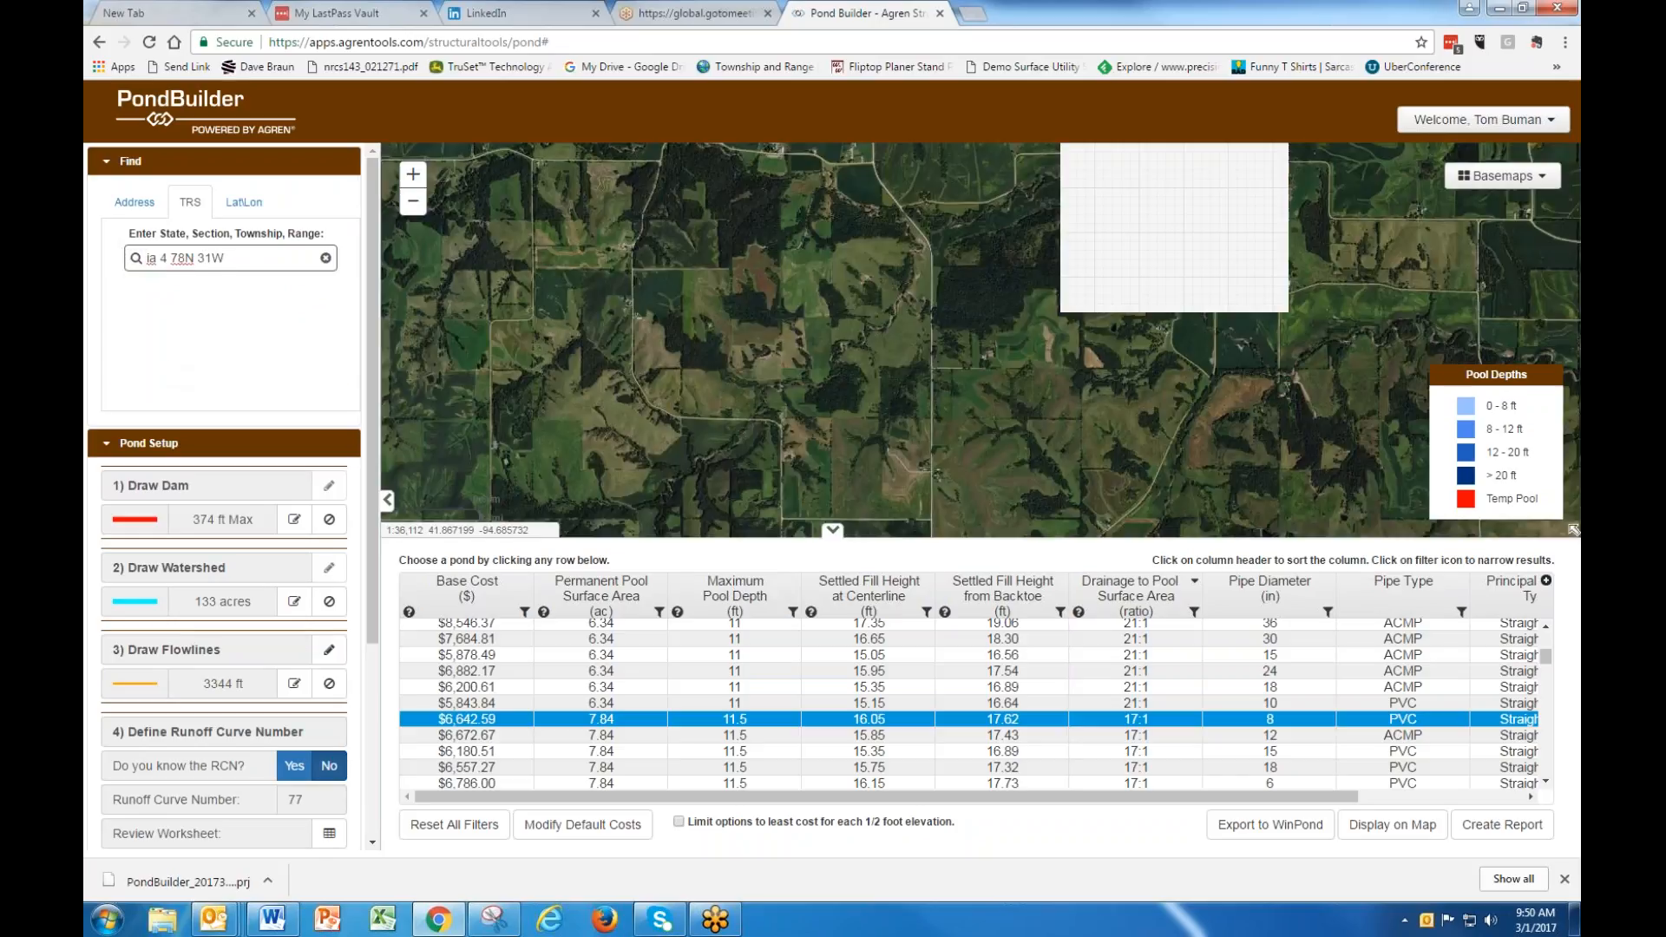
click(330, 520)
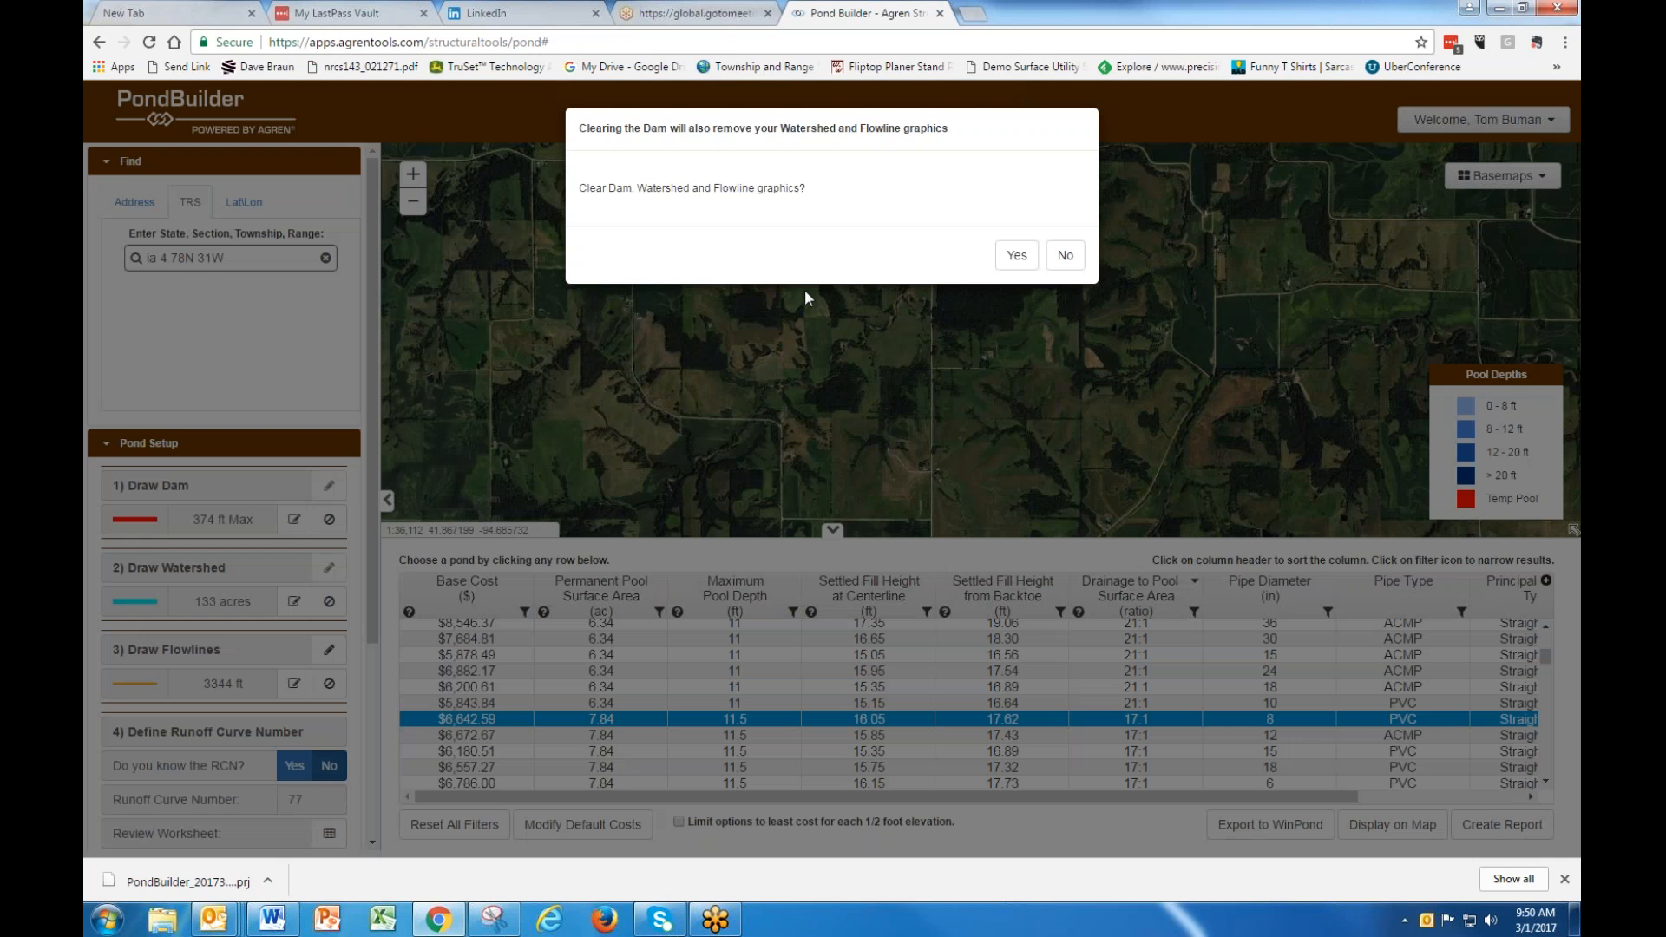
click(1017, 259)
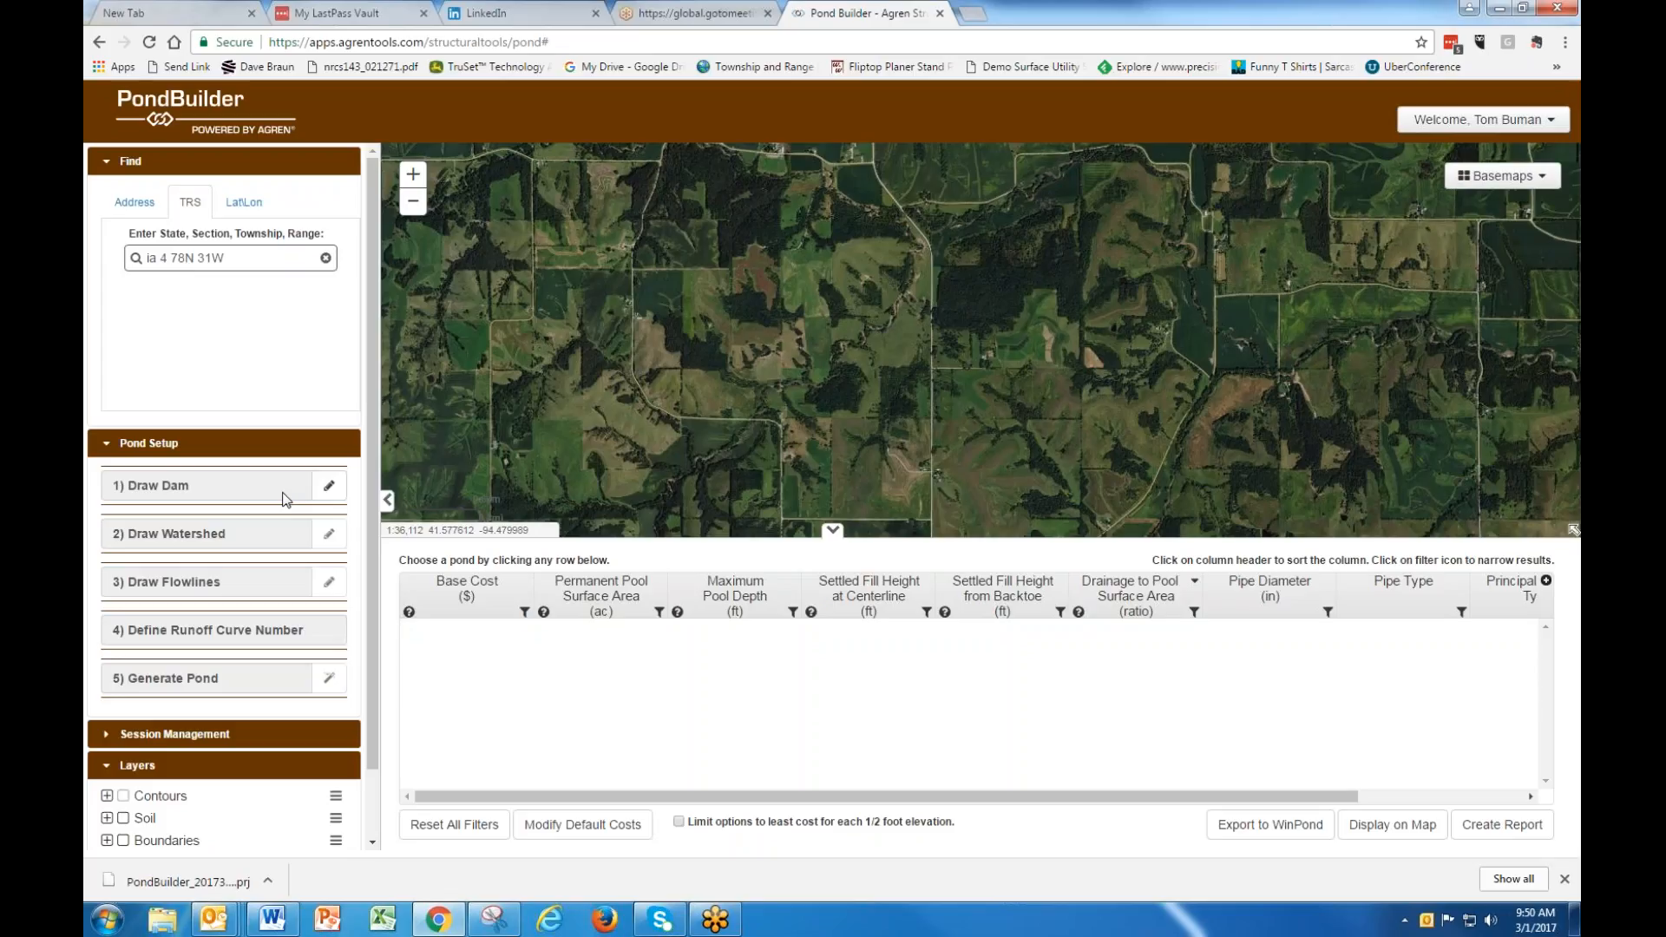
Collapse the pond options table, show the contours layer, and draw a dam about 743 ft long across the main draw.
click(832, 530)
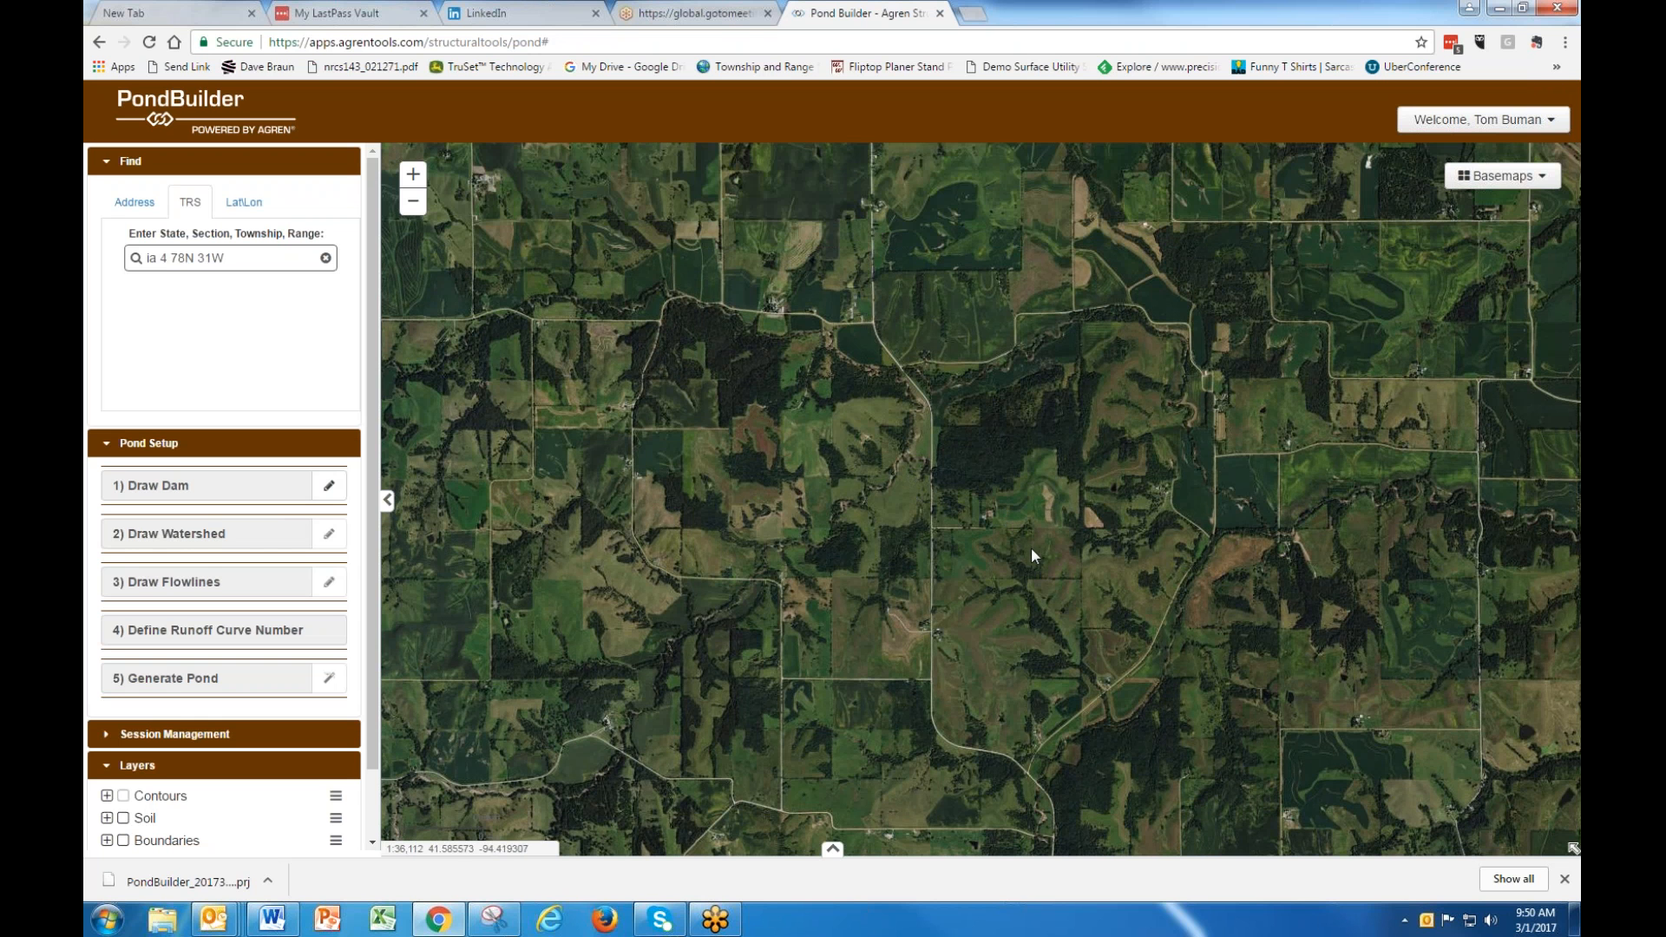
scroll(1031, 550, up, 1)
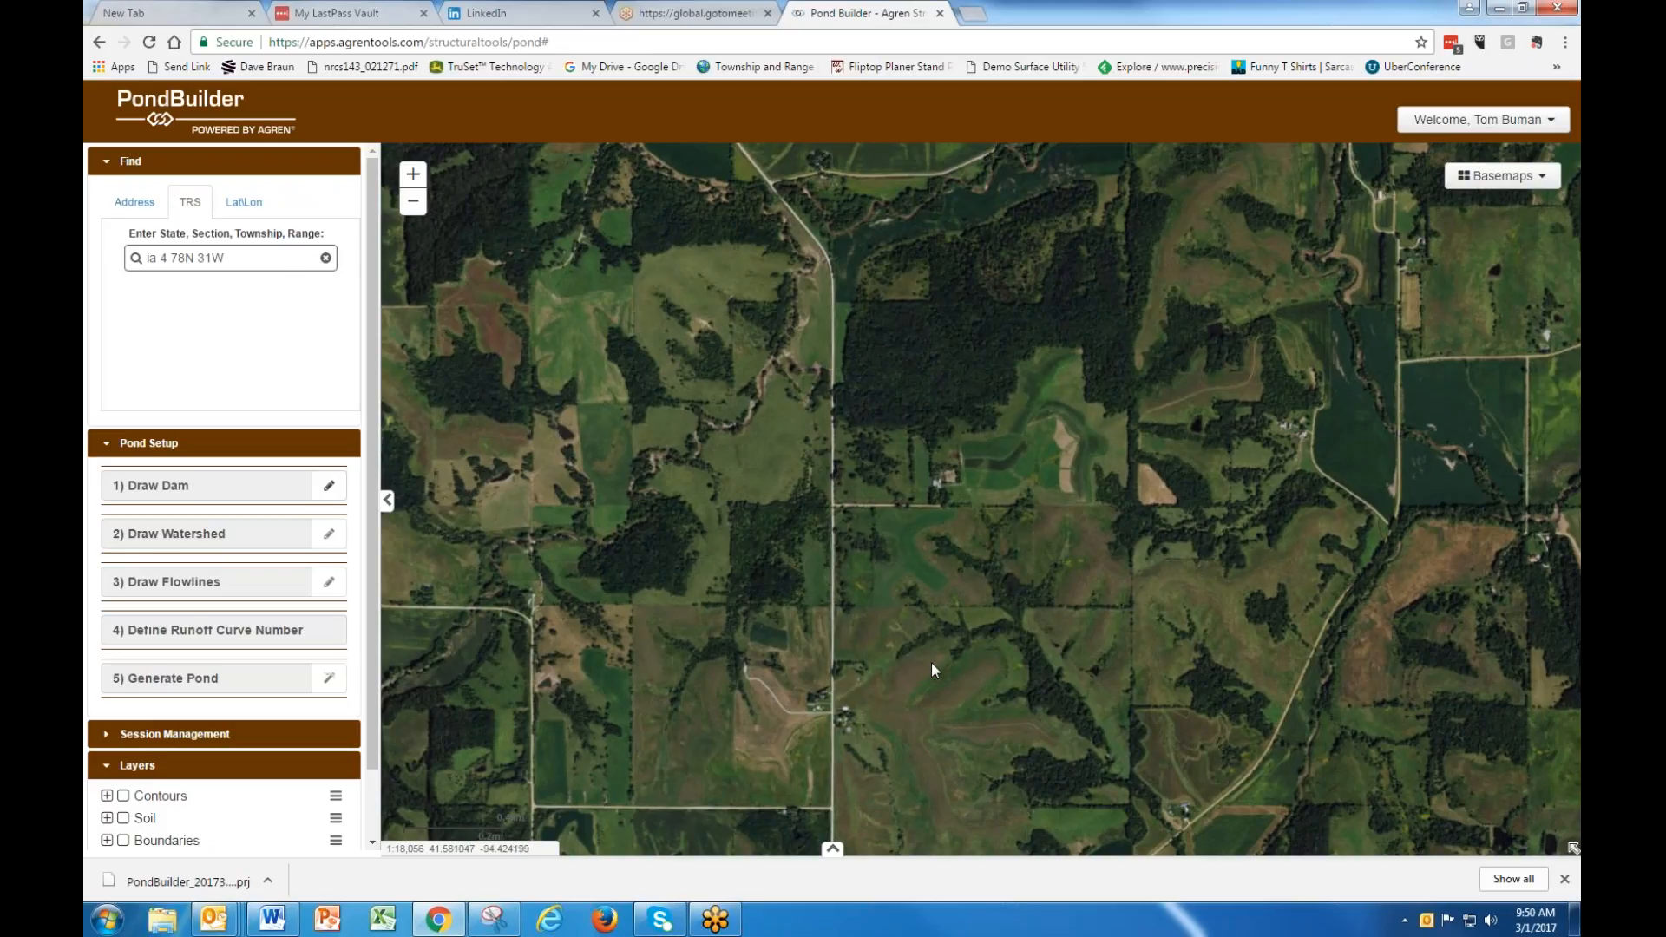
scroll(1008, 619, up, 1)
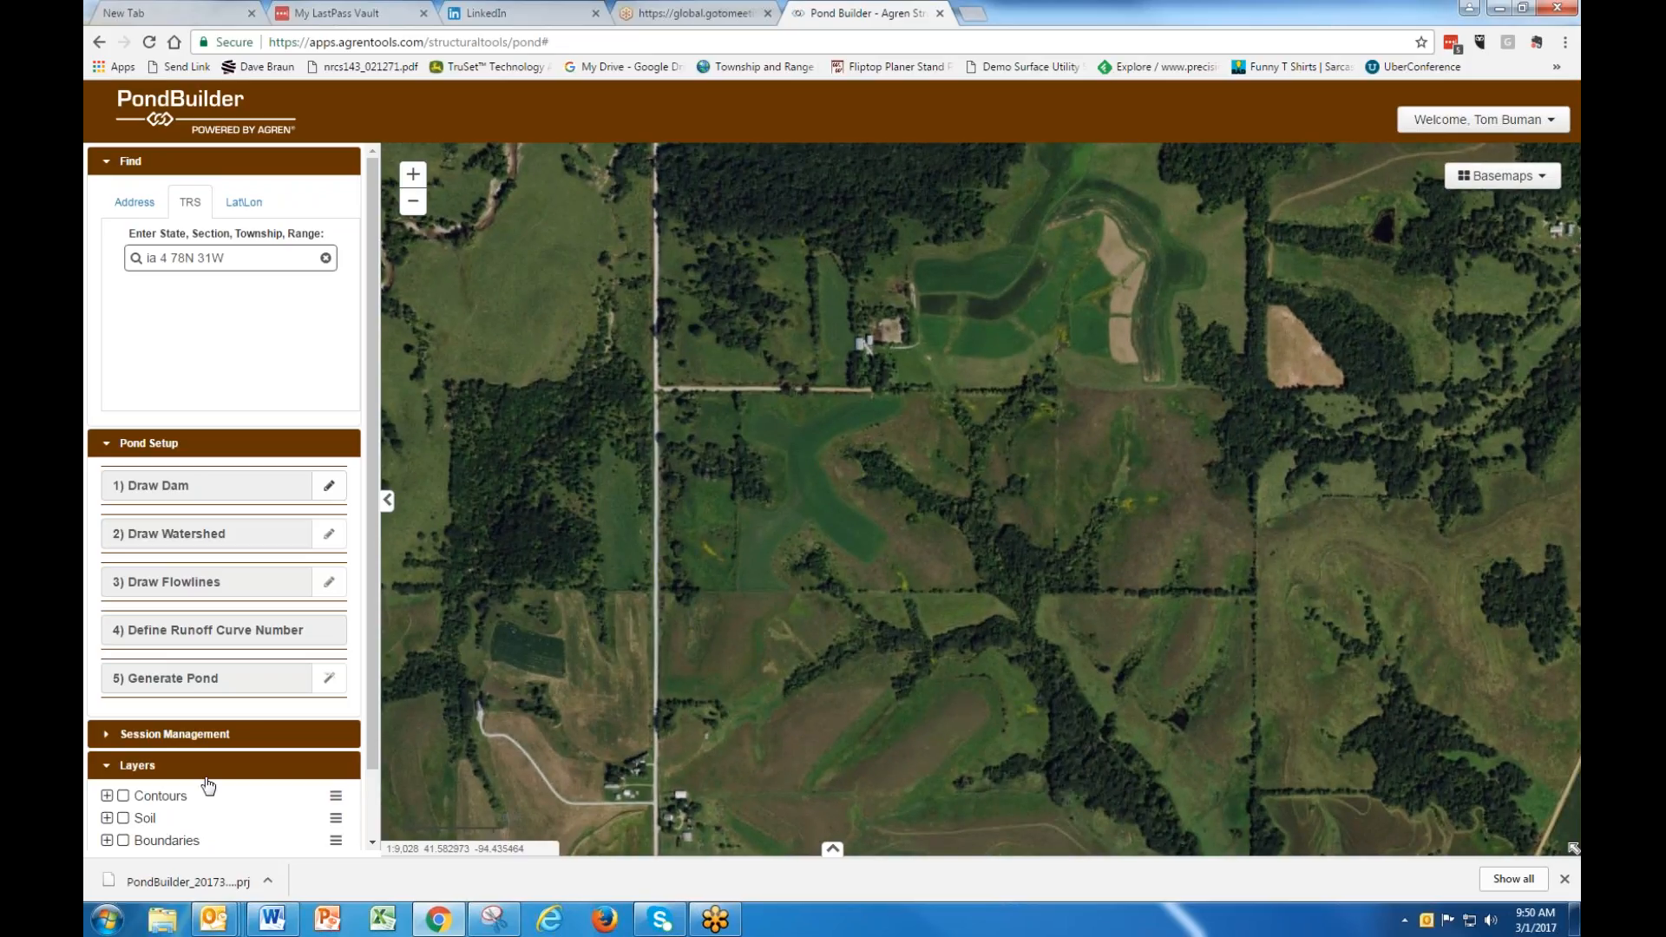
click(123, 796)
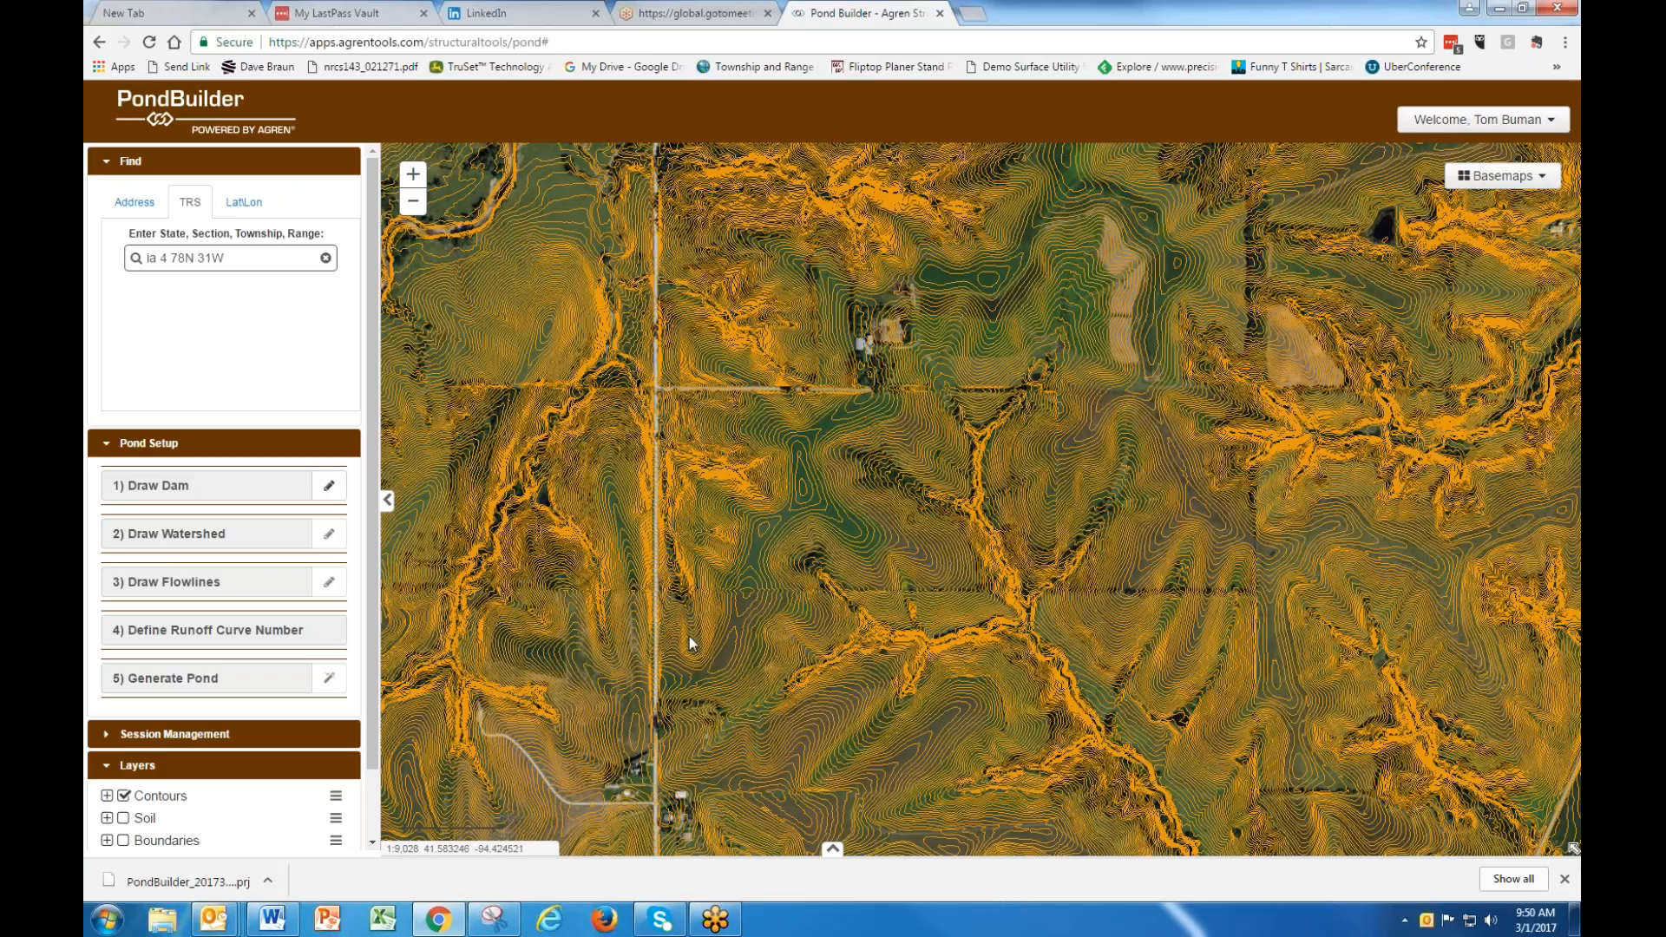
click(337, 489)
click(944, 561)
click(1046, 510)
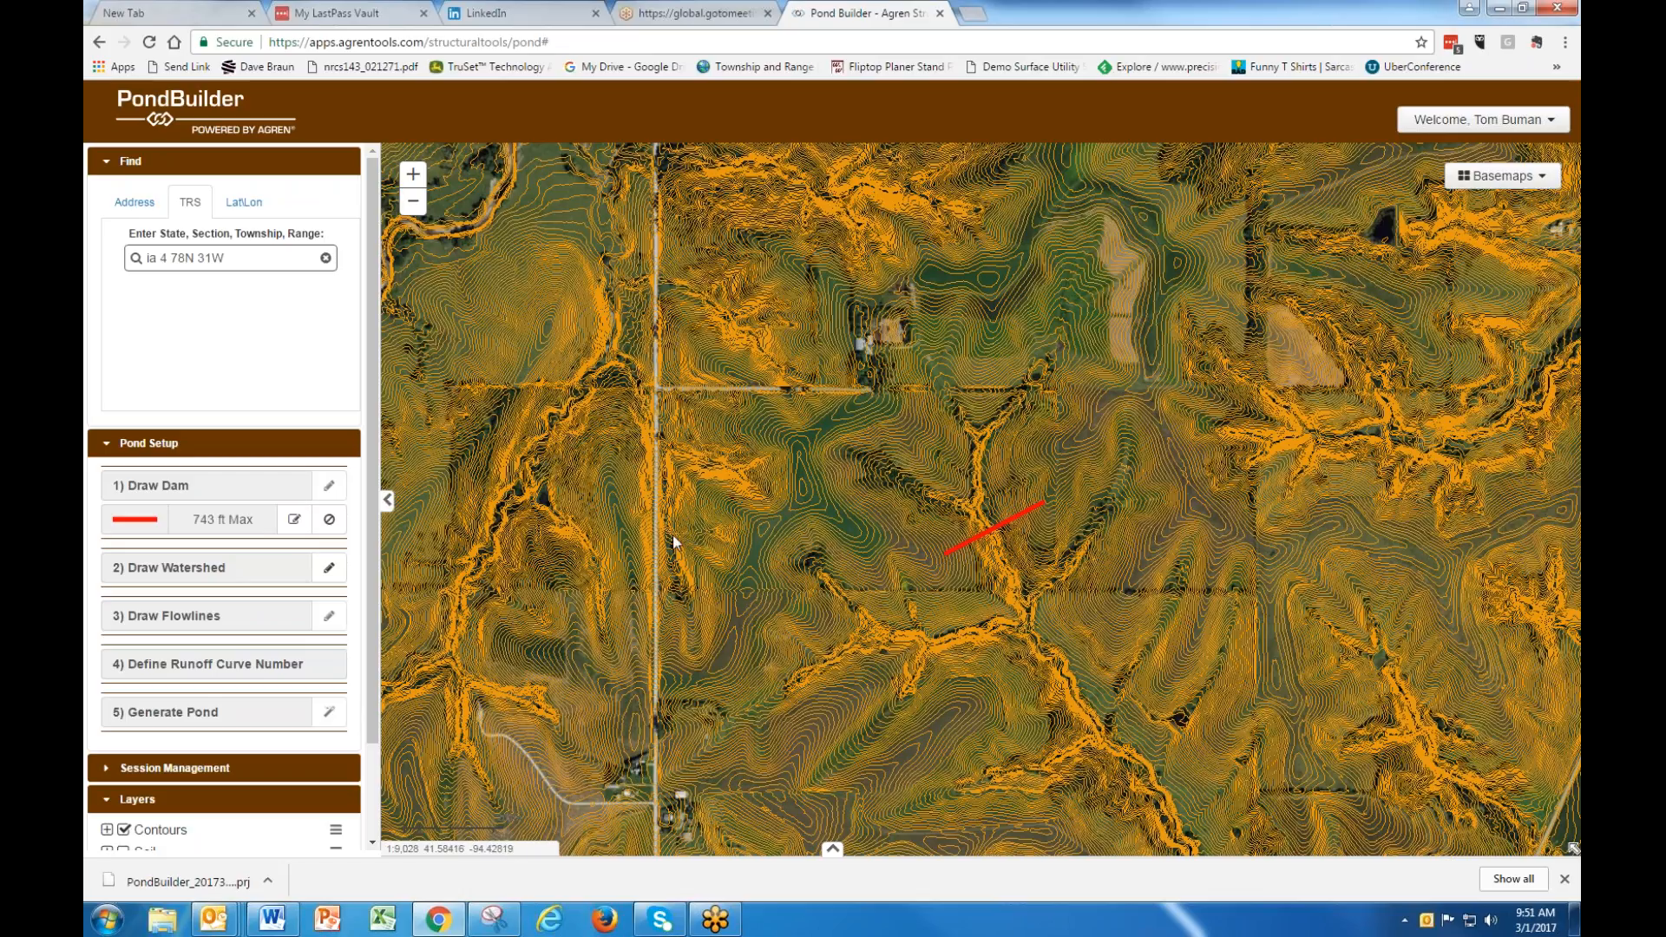
Draw a watershed boundary of about 77 acres from the dam's east end along the ridges around to its west end.
click(329, 567)
click(1042, 501)
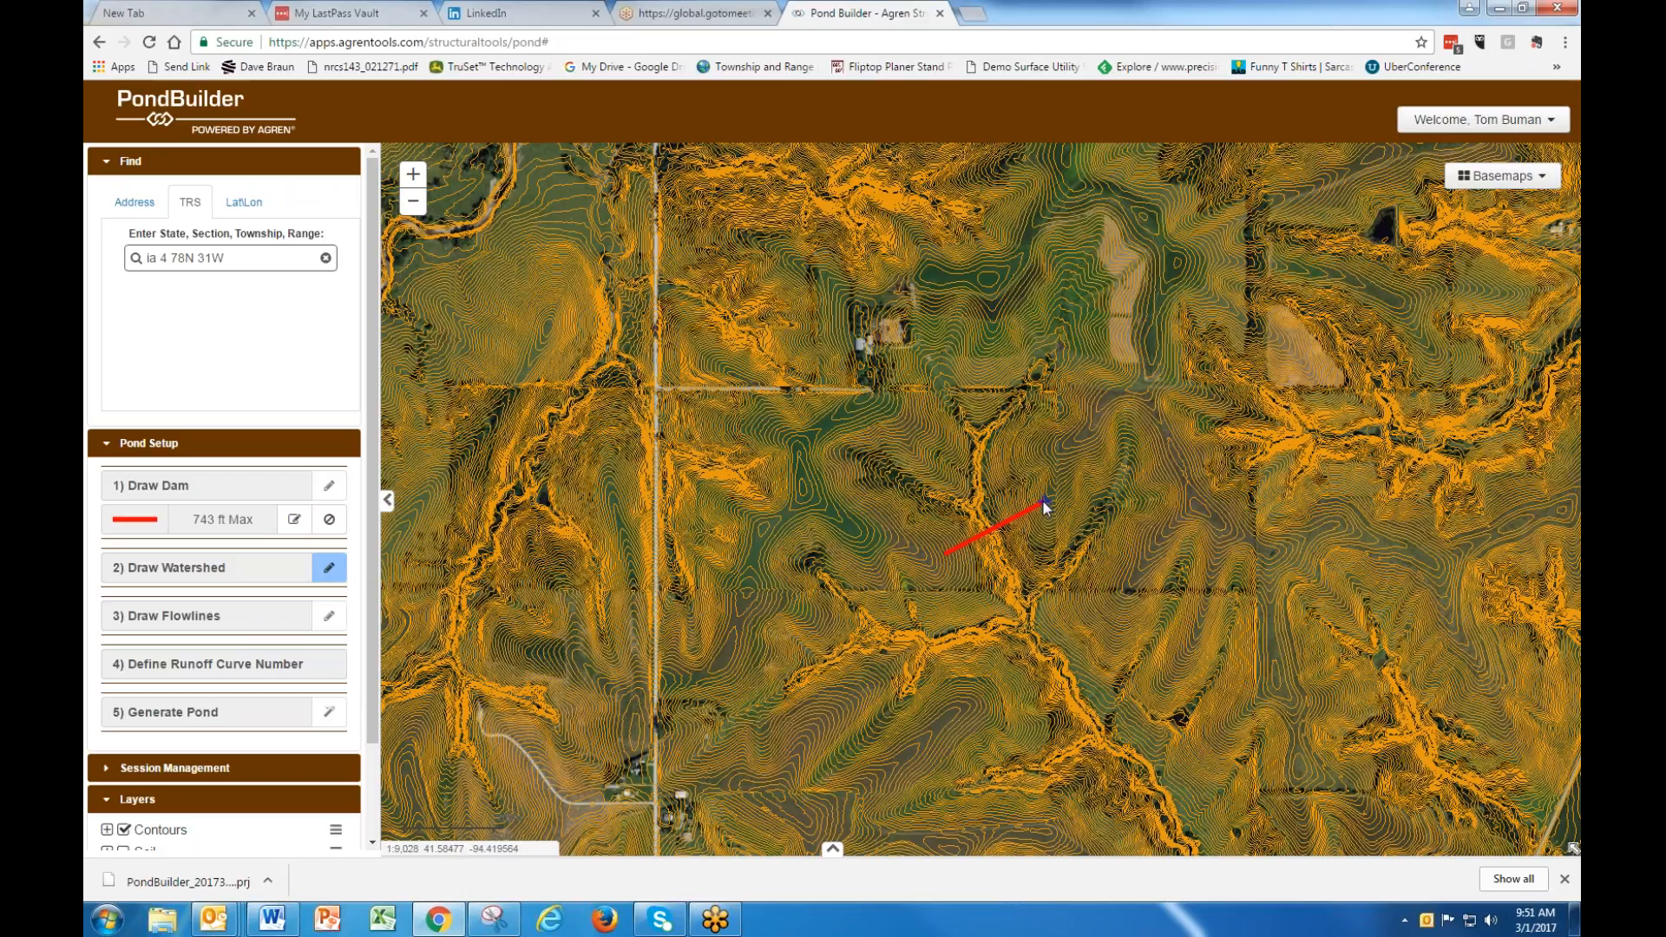
click(1069, 441)
click(1110, 398)
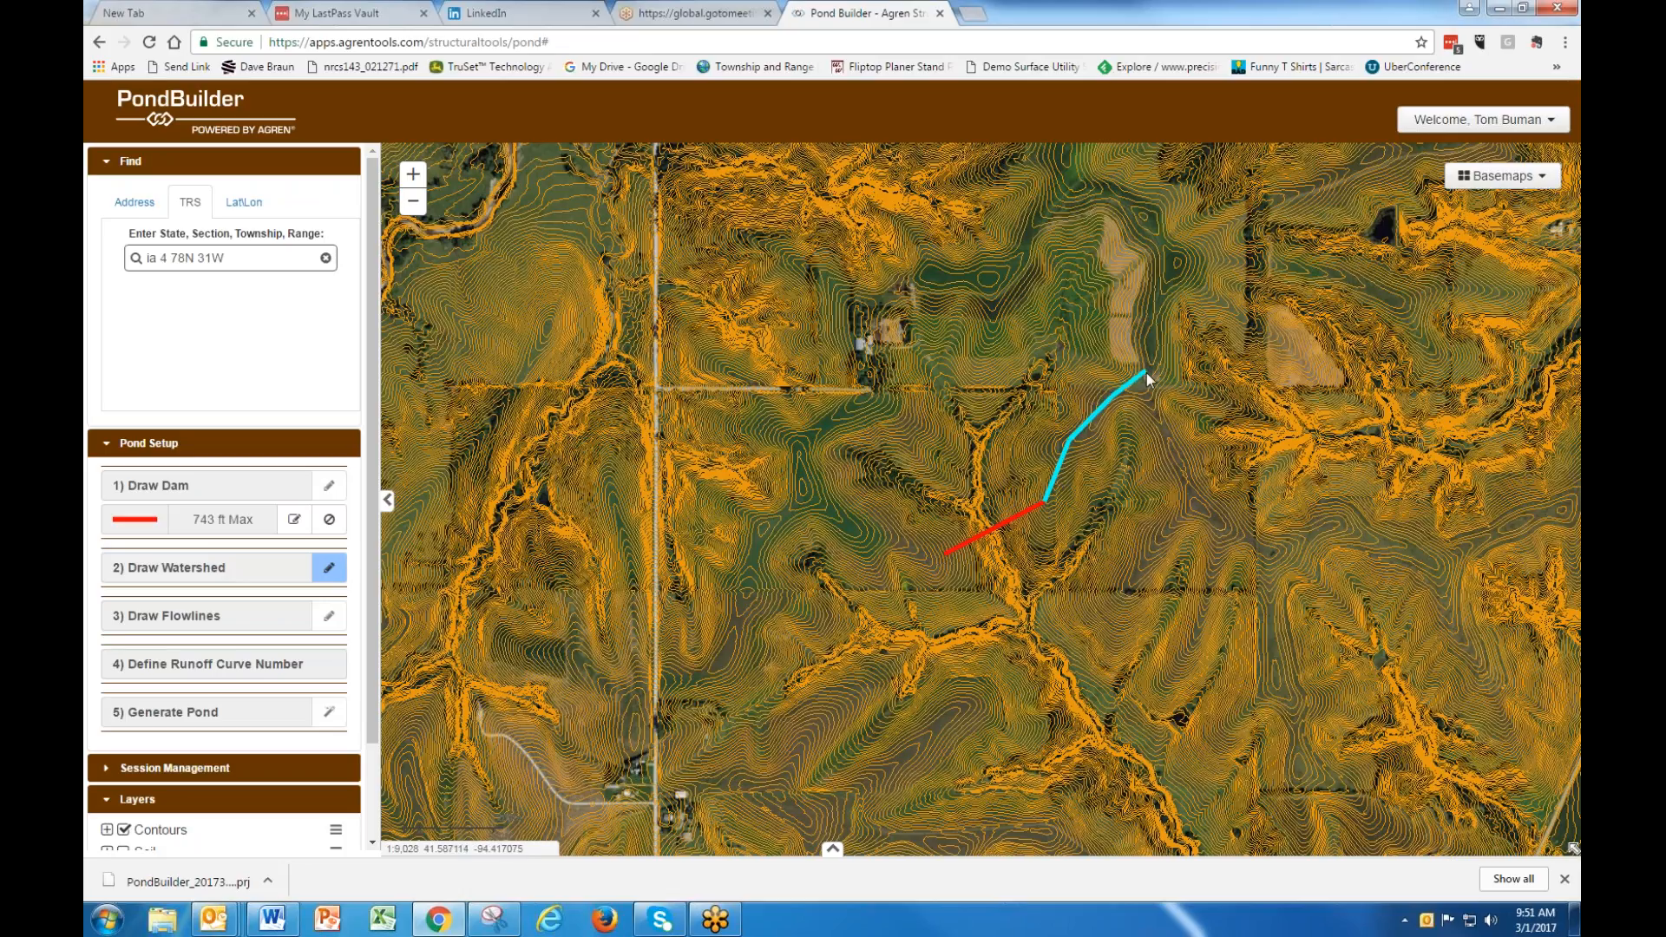
click(1147, 379)
click(1171, 257)
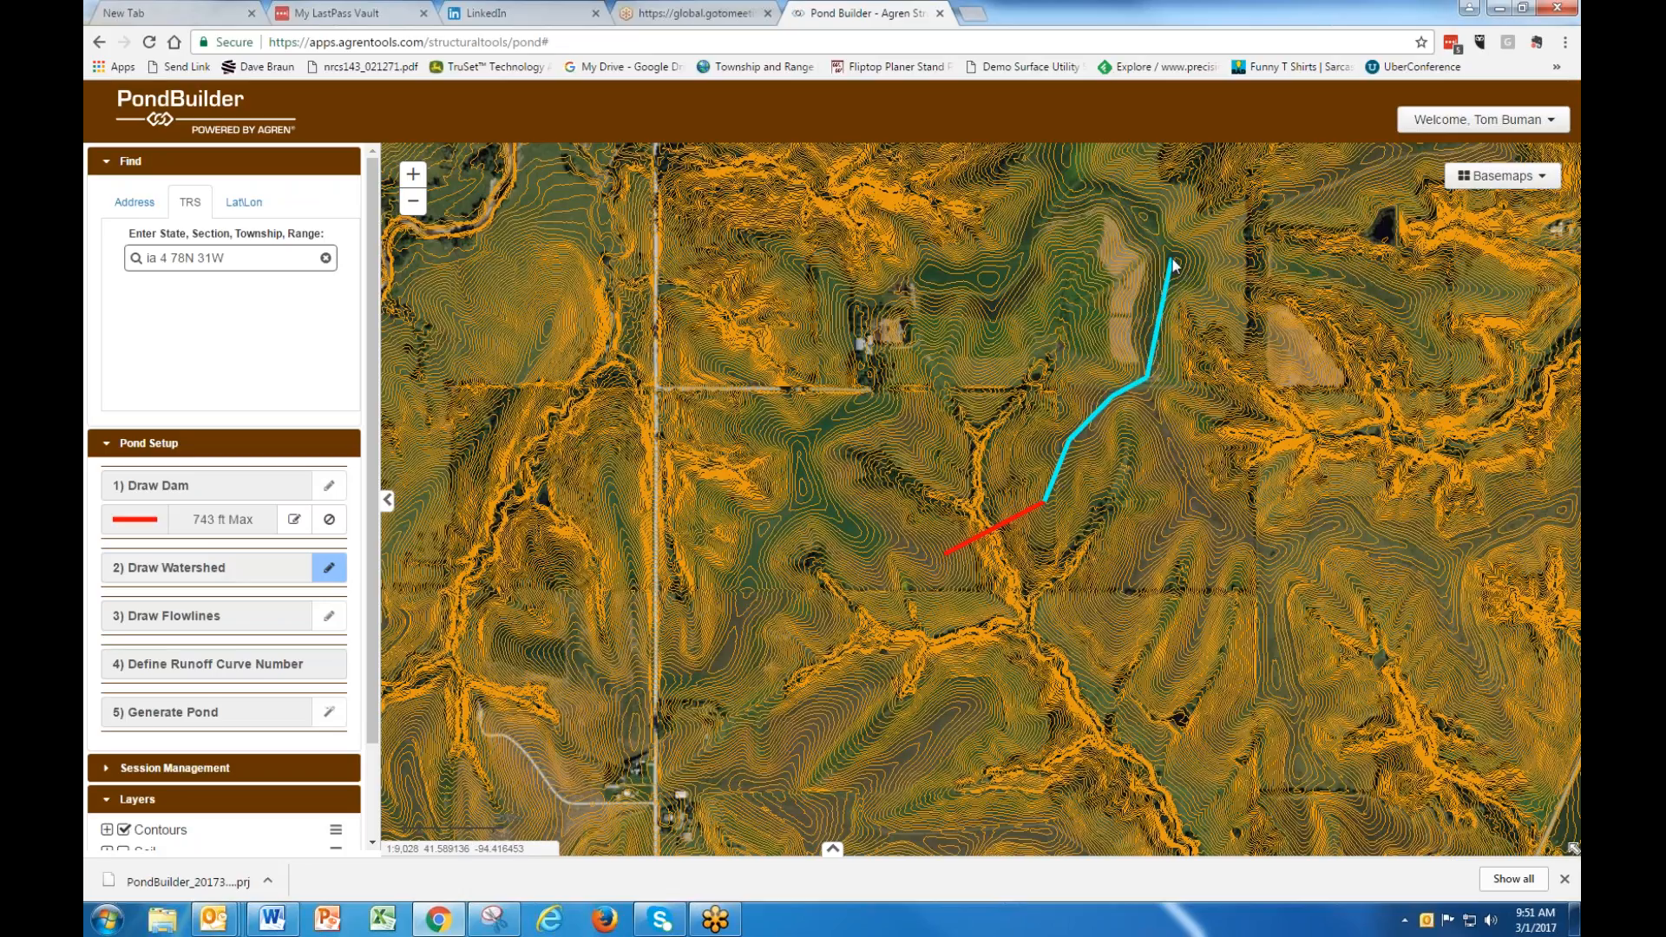
click(1139, 217)
click(1070, 185)
click(1015, 261)
click(989, 278)
click(925, 275)
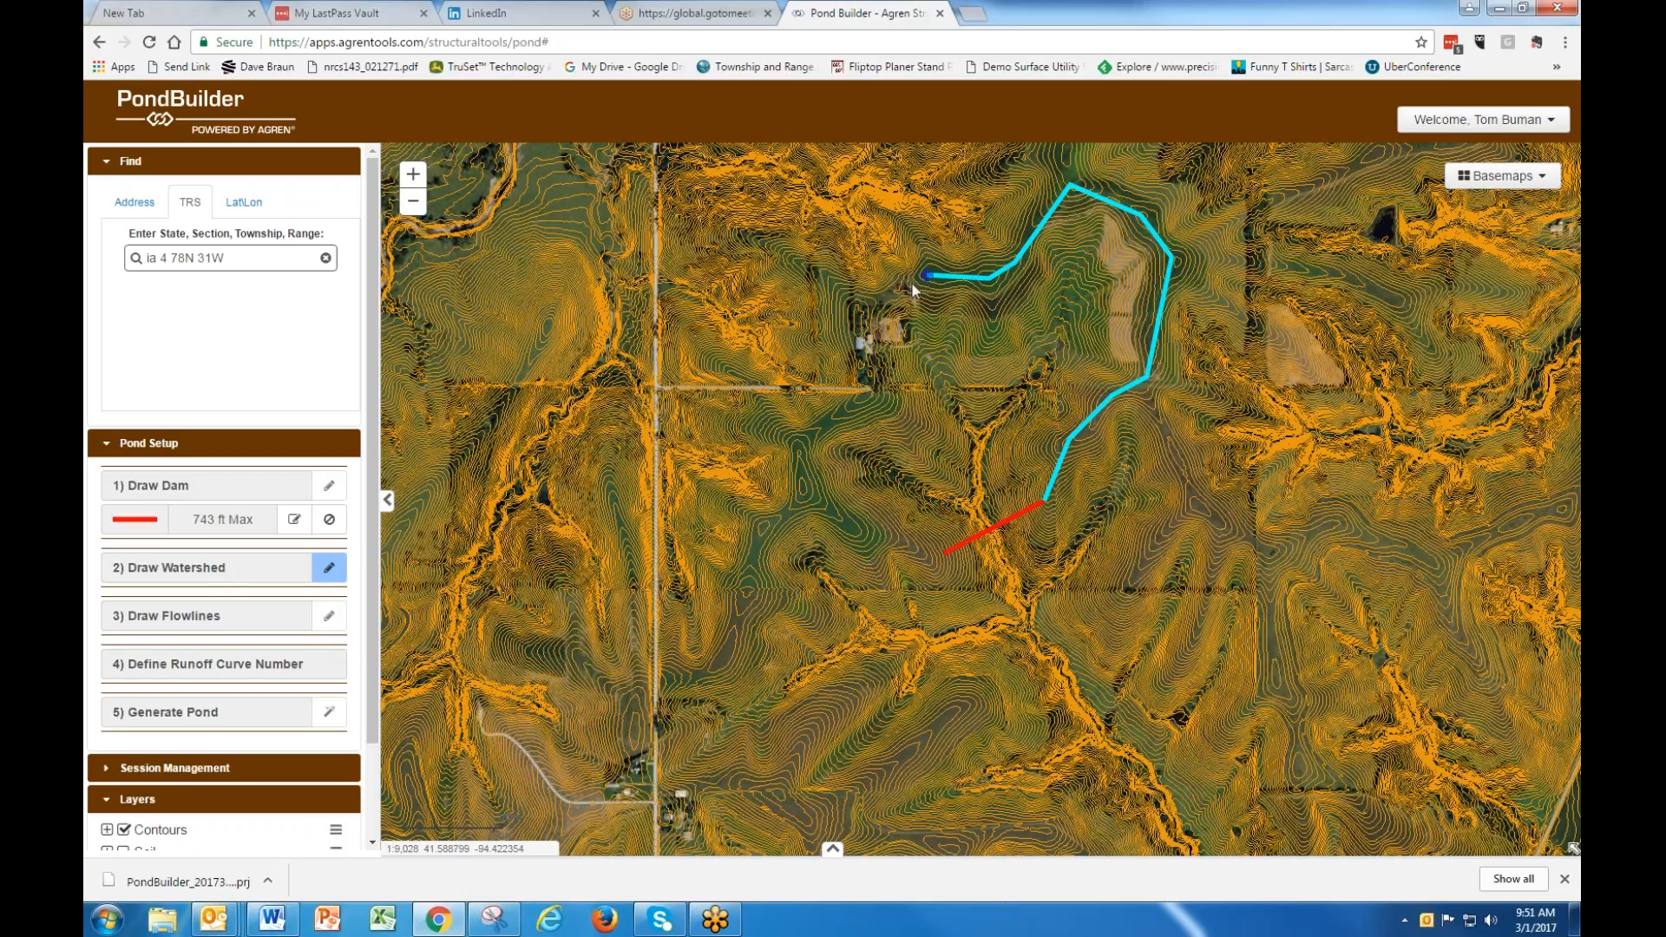
click(857, 324)
click(863, 387)
click(800, 489)
click(865, 535)
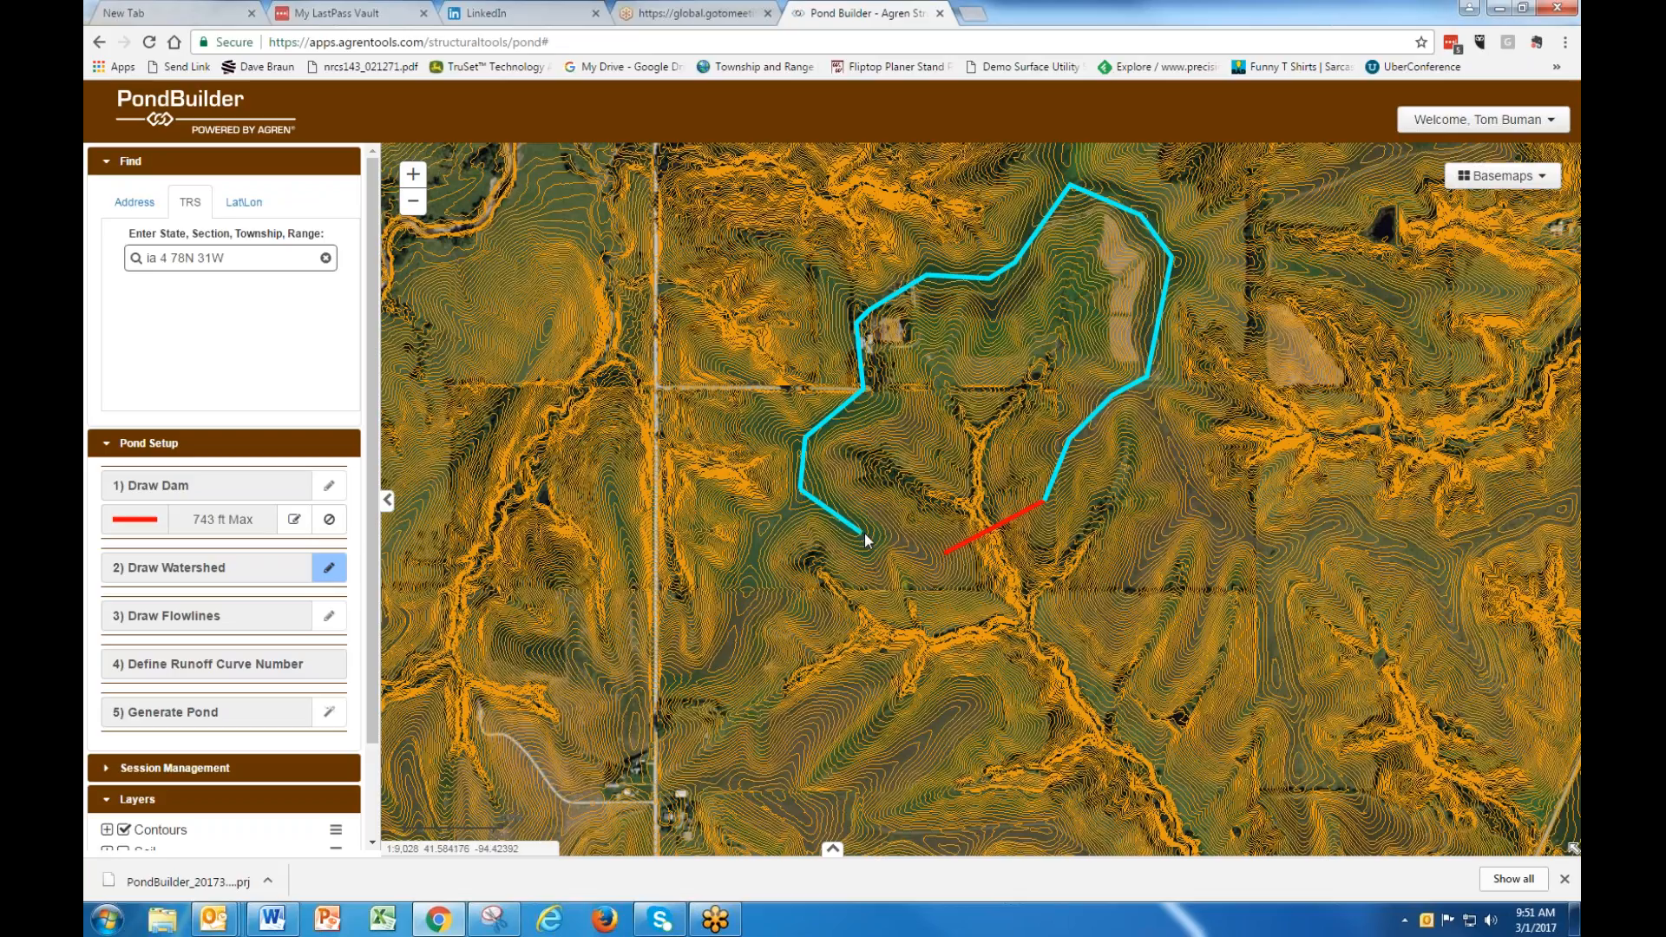
double_click(924, 559)
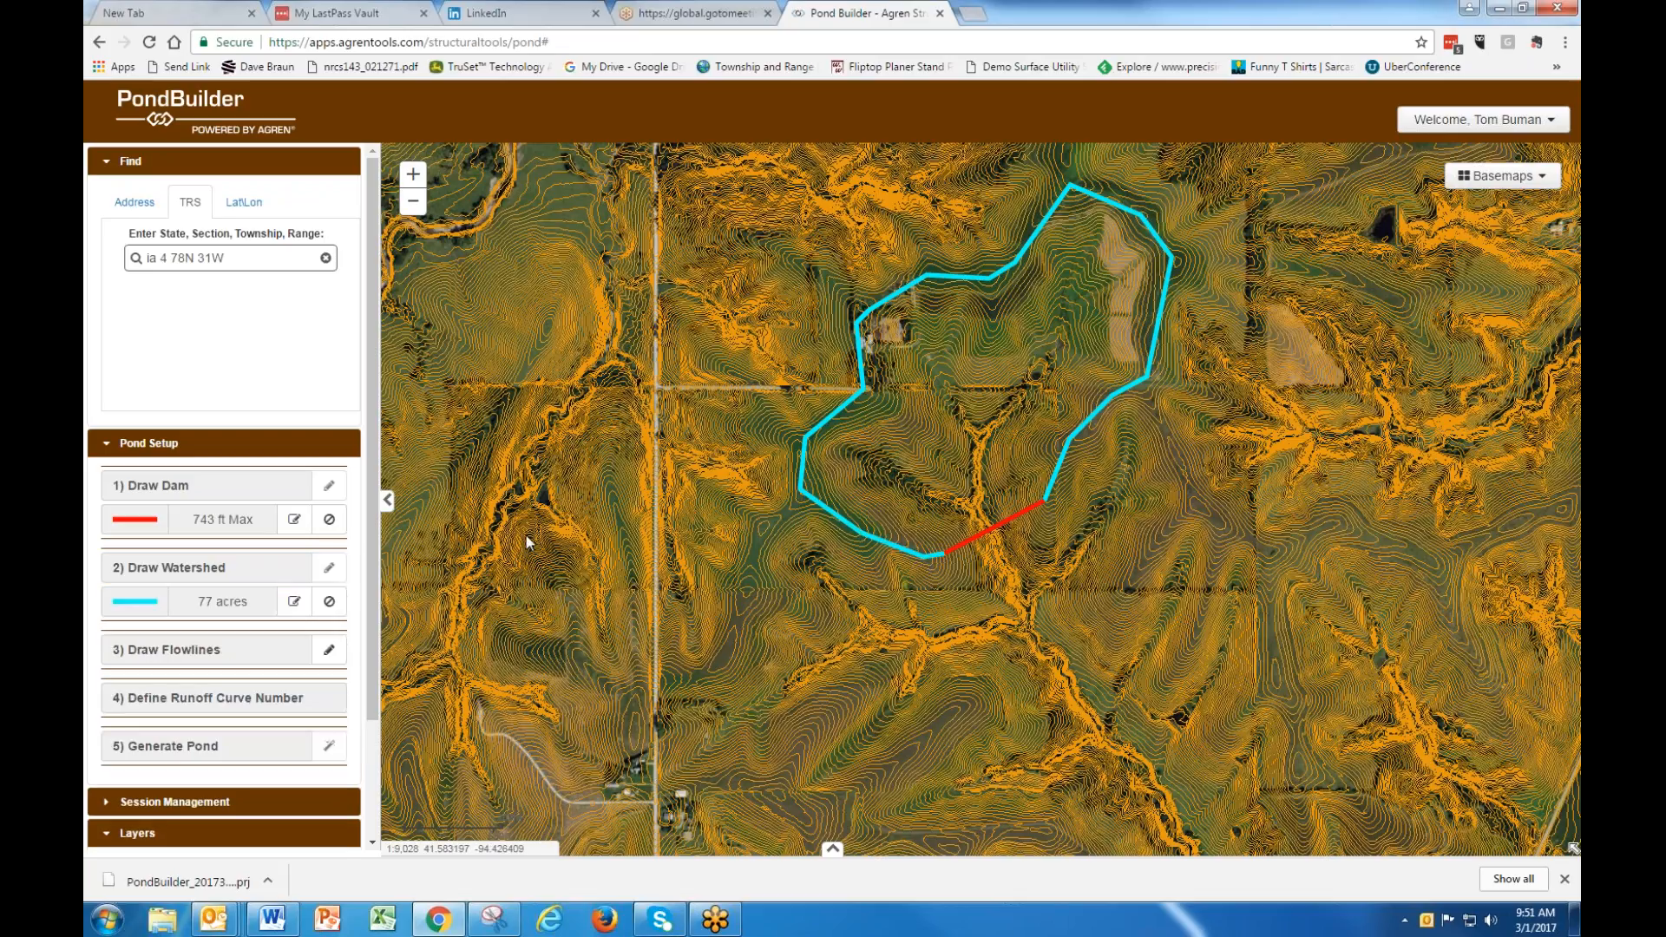
Draw a flowline about 2258 ft long from the dam up the main drainage toward the watershed's northern tip.
click(330, 652)
click(978, 445)
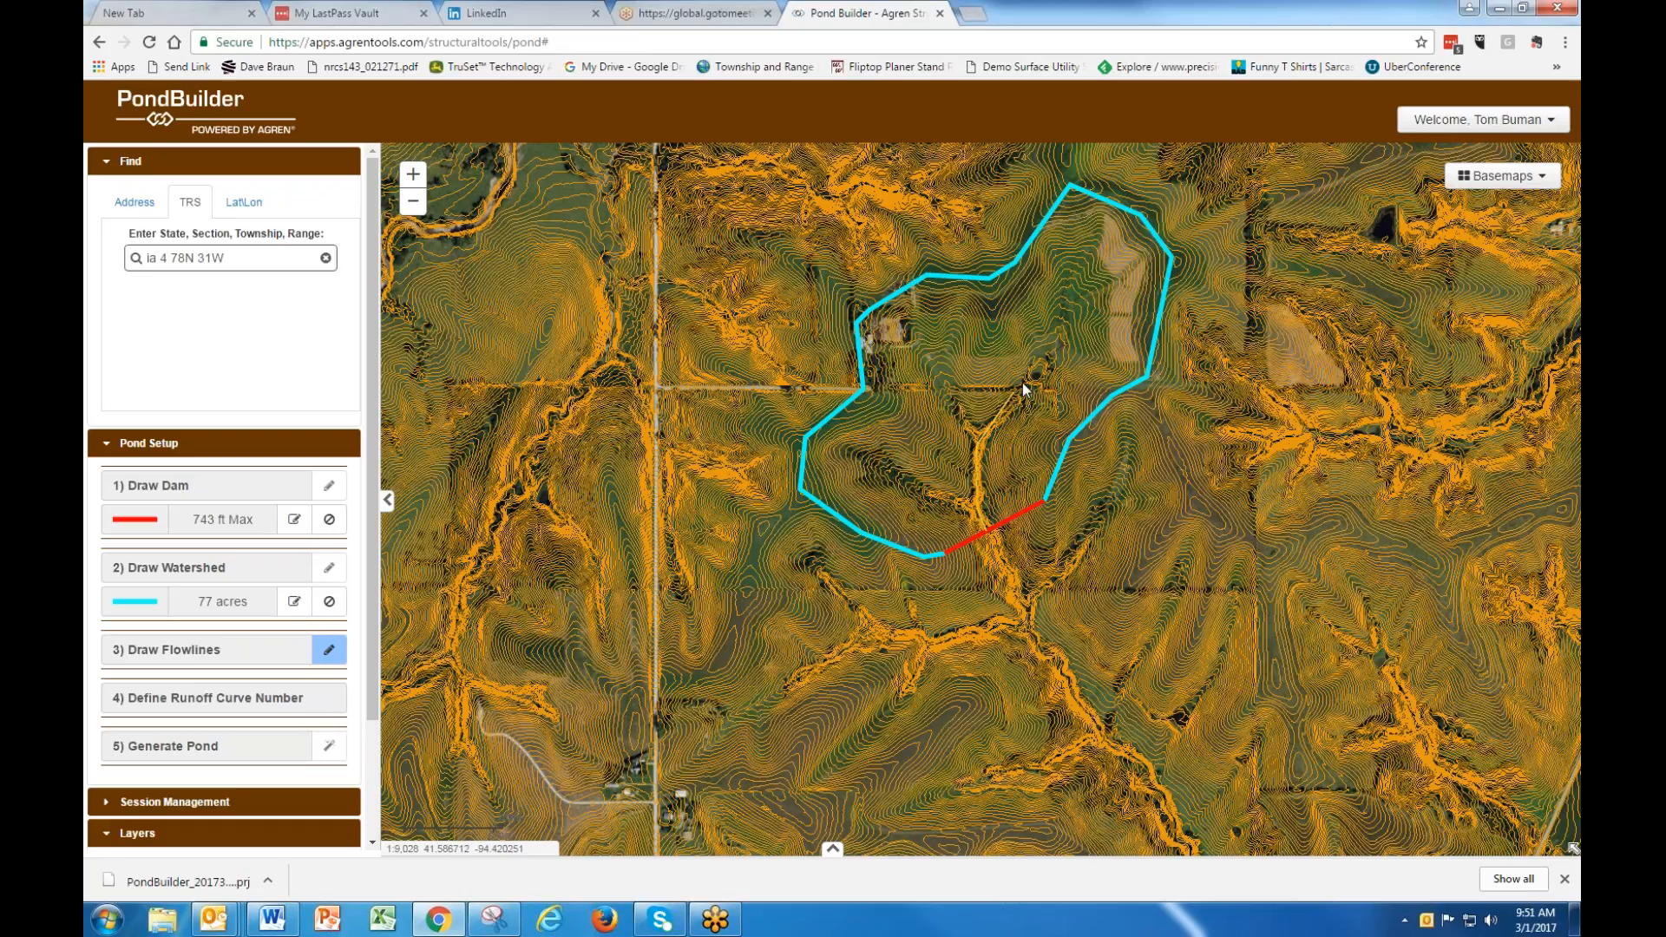
click(1060, 345)
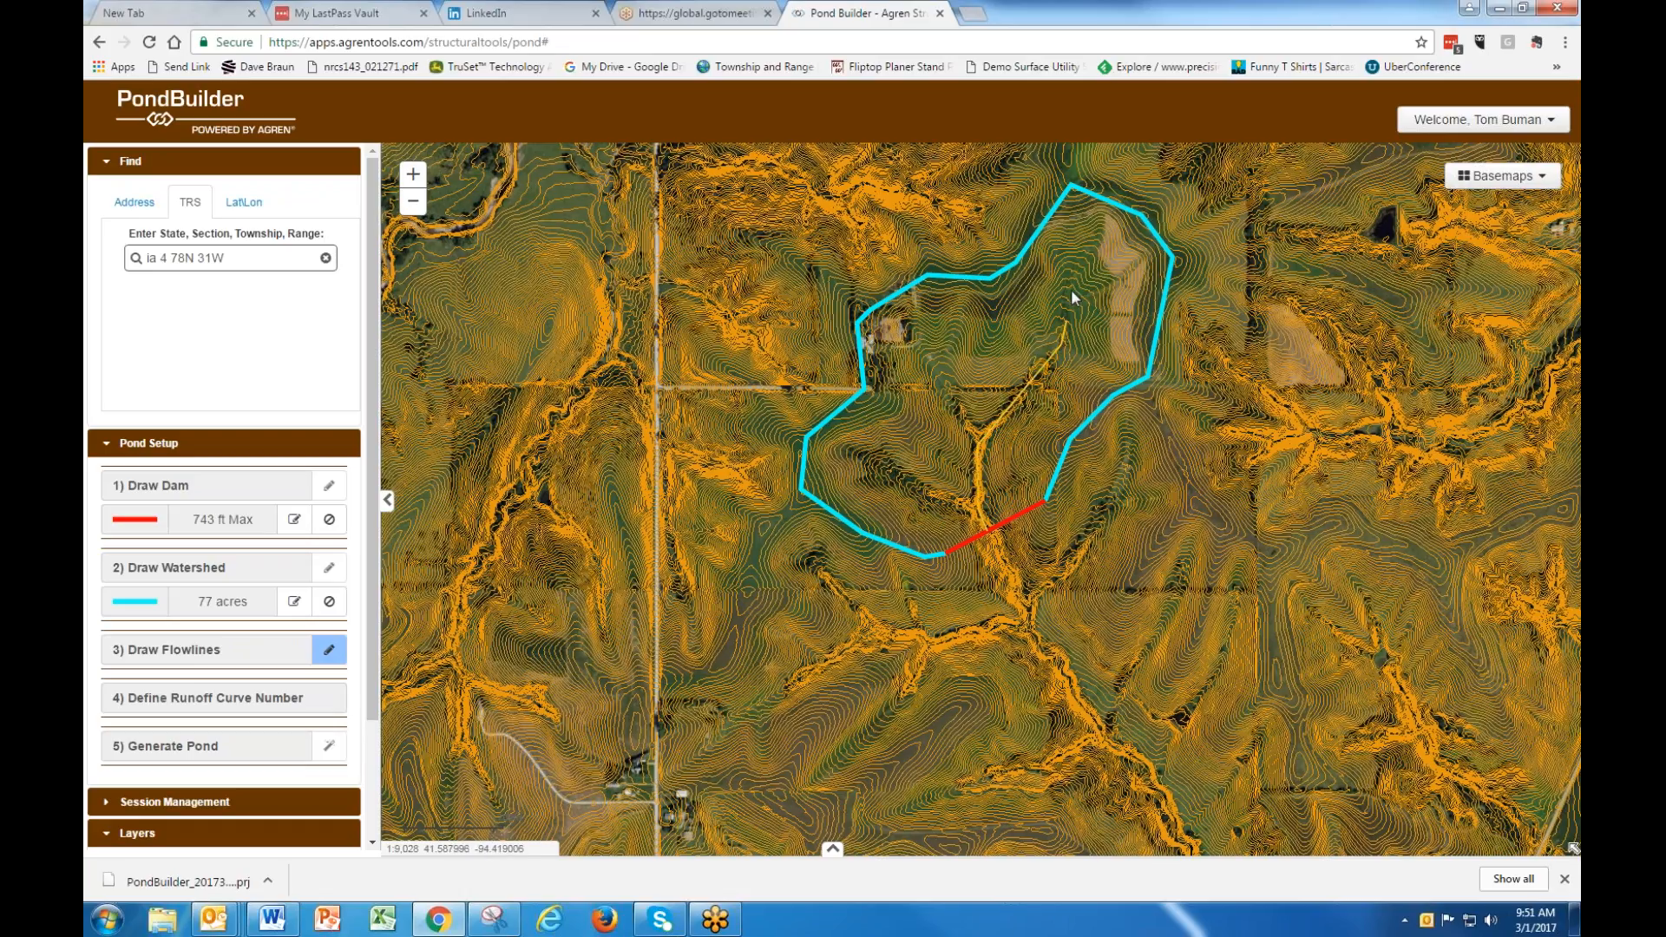
click(1101, 229)
double_click(1073, 188)
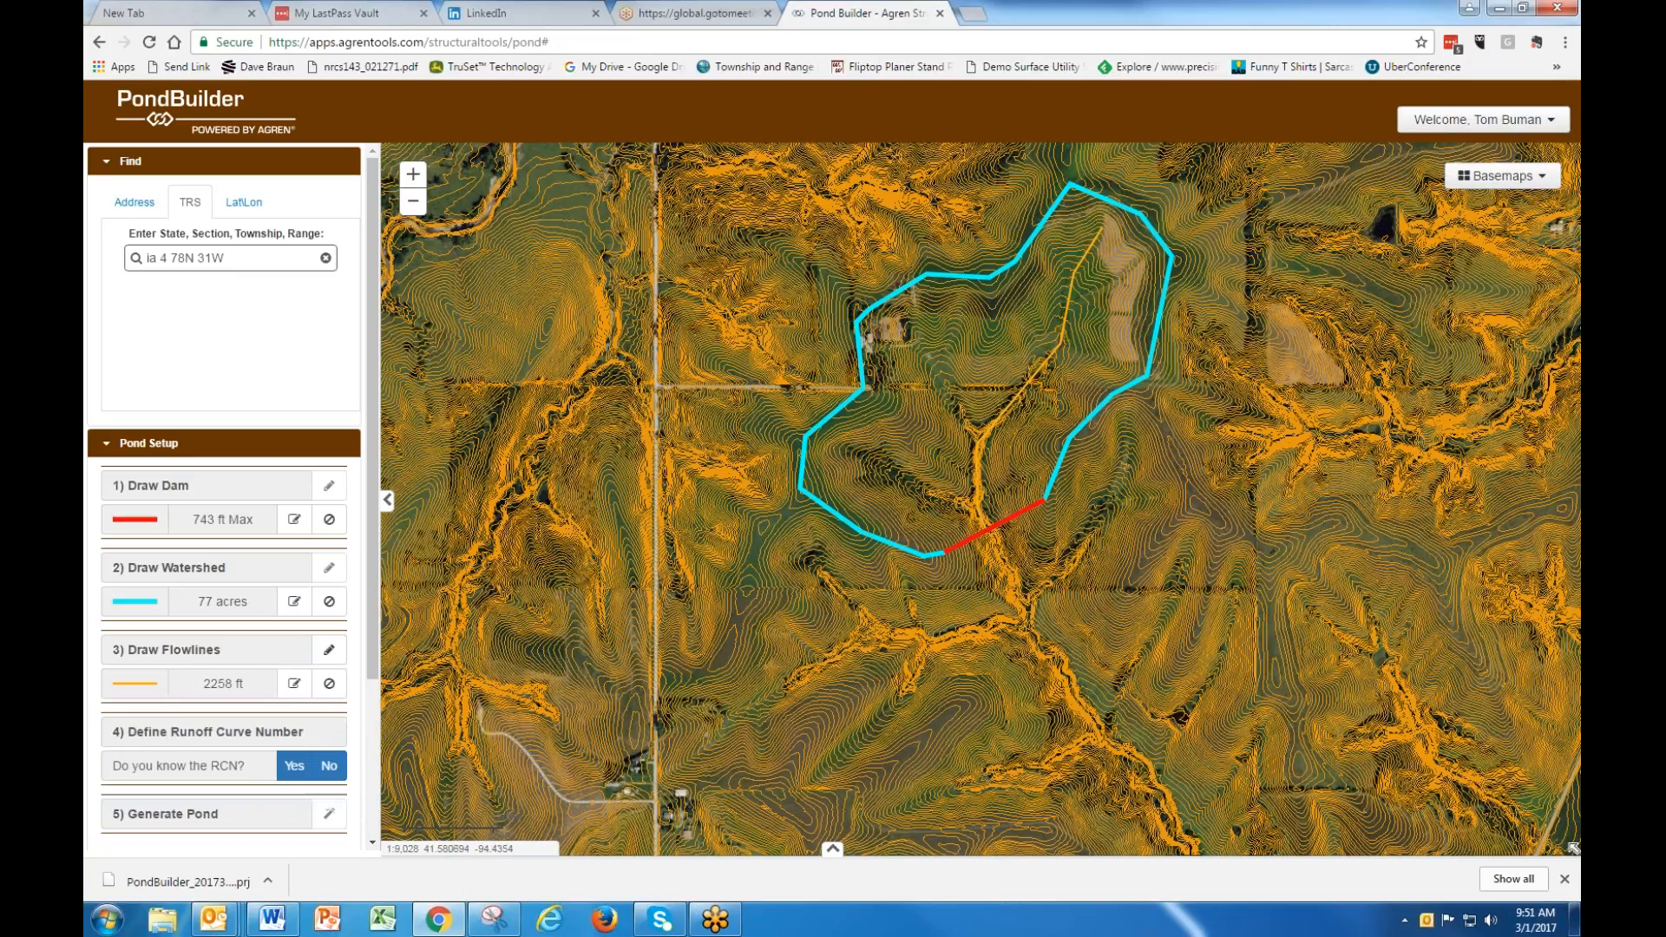
Edit the flowline's upper vertices so it reaches the watershed's northern tip, with a length of about 2564 ft.
click(294, 683)
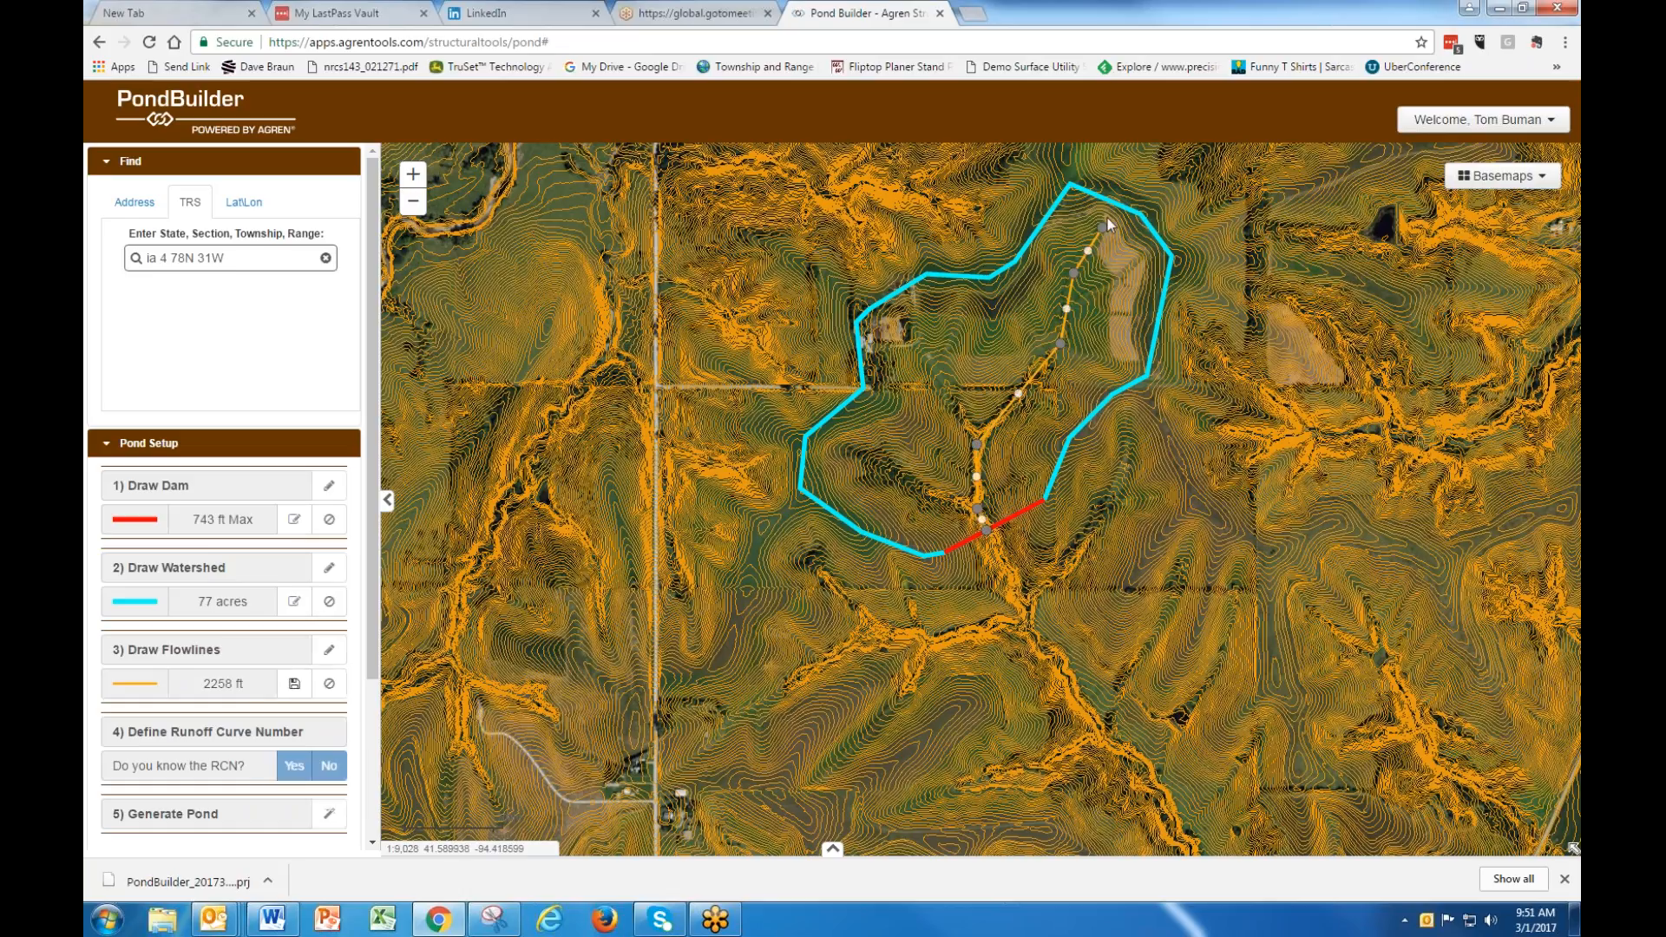
mouse_move(1101, 228)
mouse_down()
mouse_move(1071, 189)
mouse_move(1097, 241)
mouse_up()
click(295, 684)
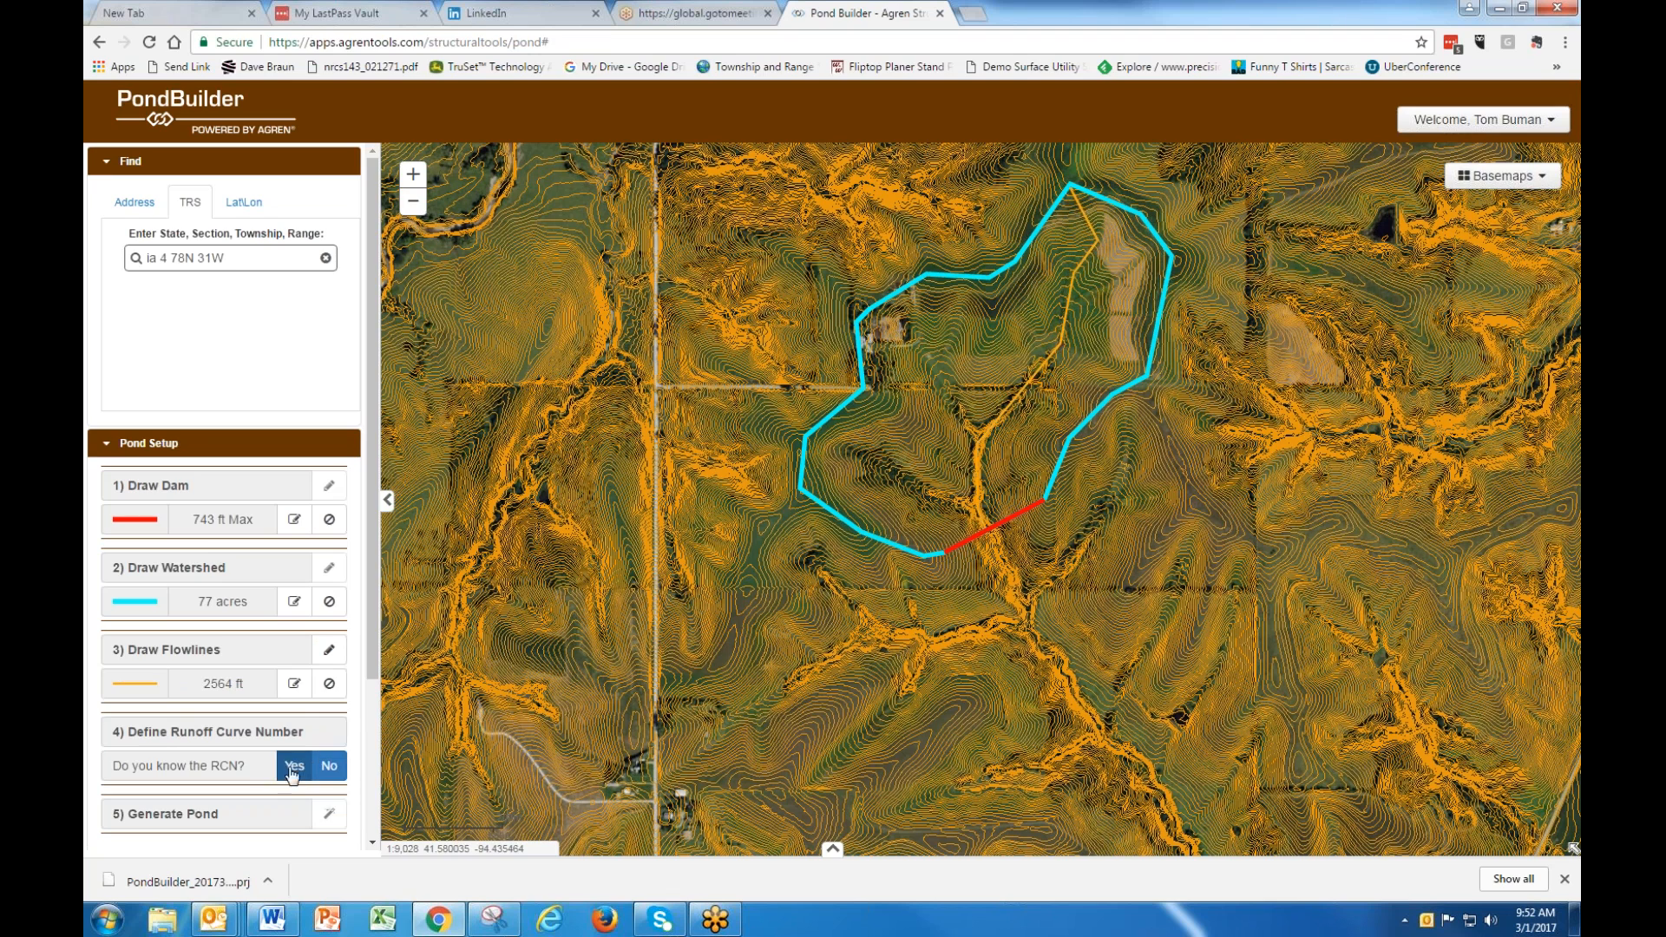
Set the runoff curve number as unknown, then define the retrieved C/D and A/B/C/D soil types as hydrologic group C.
click(329, 767)
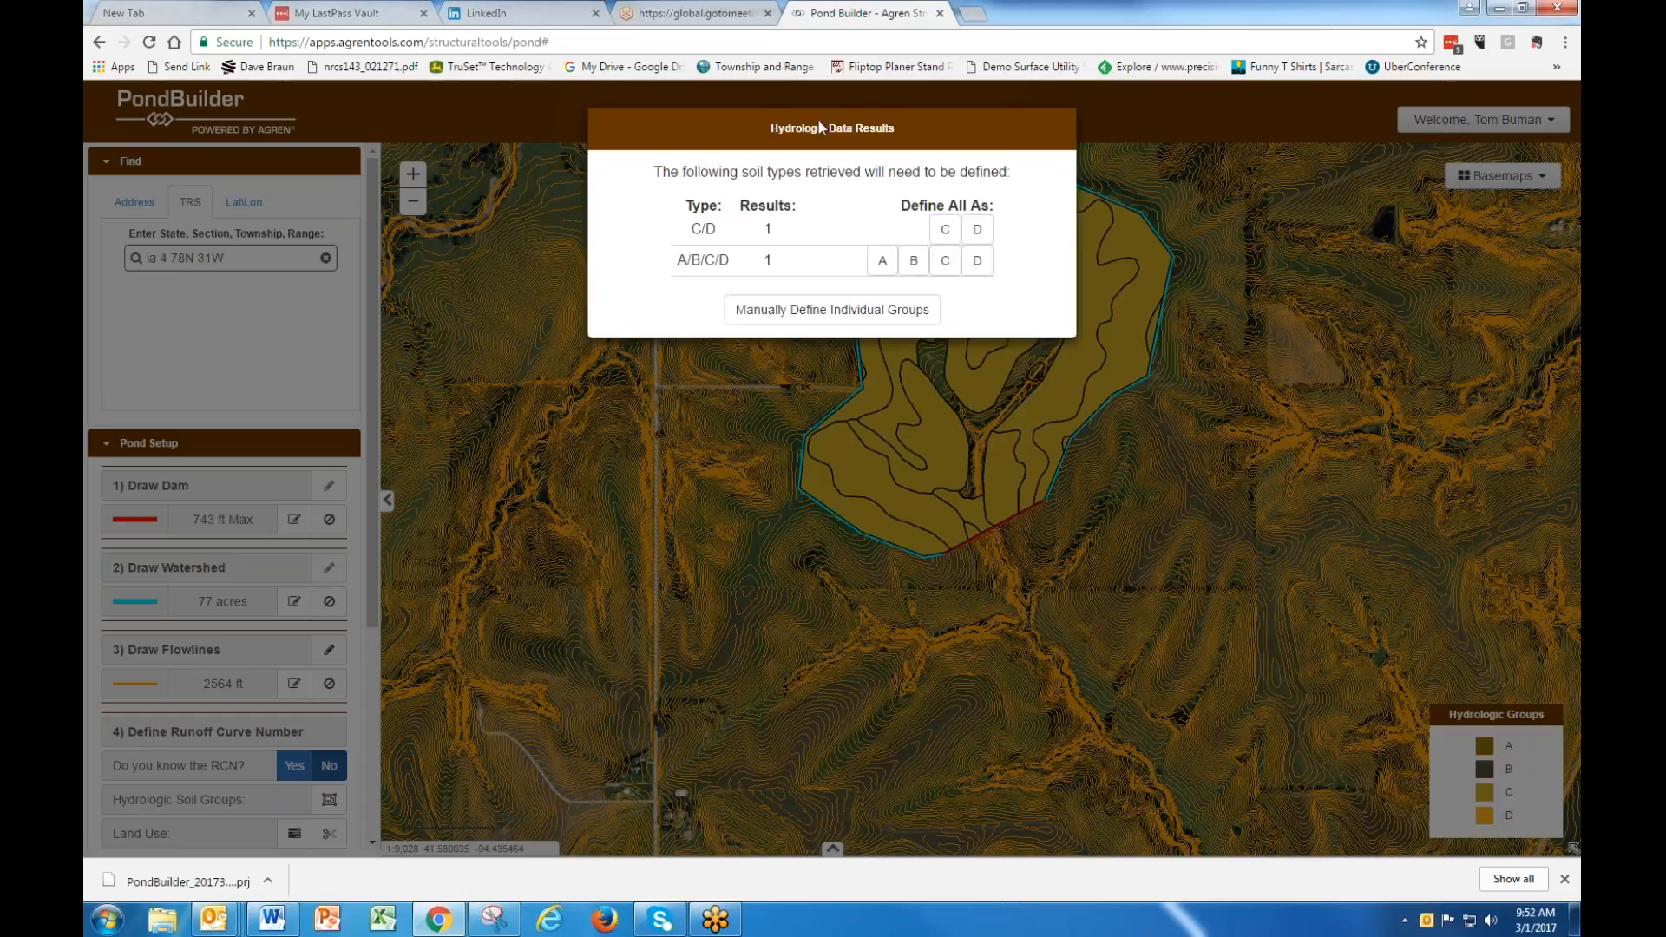
drag(822, 127, 694, 144)
click(1238, 418)
click(945, 229)
click(793, 310)
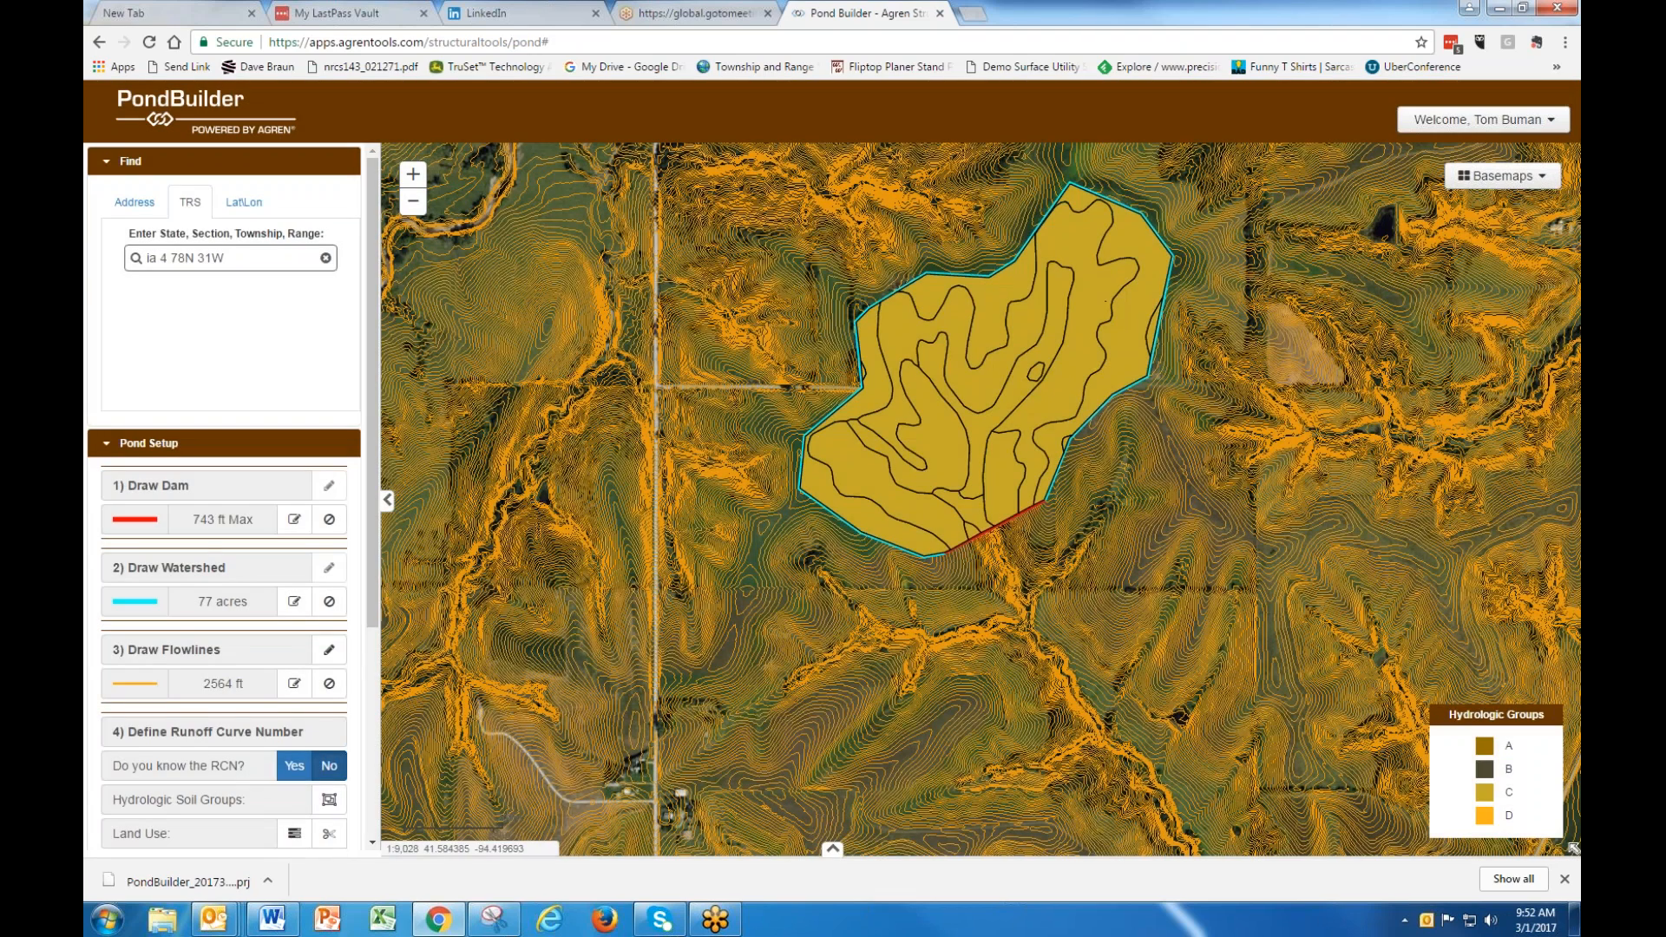
Hide the Contours layer so the aerial imagery around the watershed shows clearly.
scroll(253, 781, down, 1)
scroll(225, 608, down, 3)
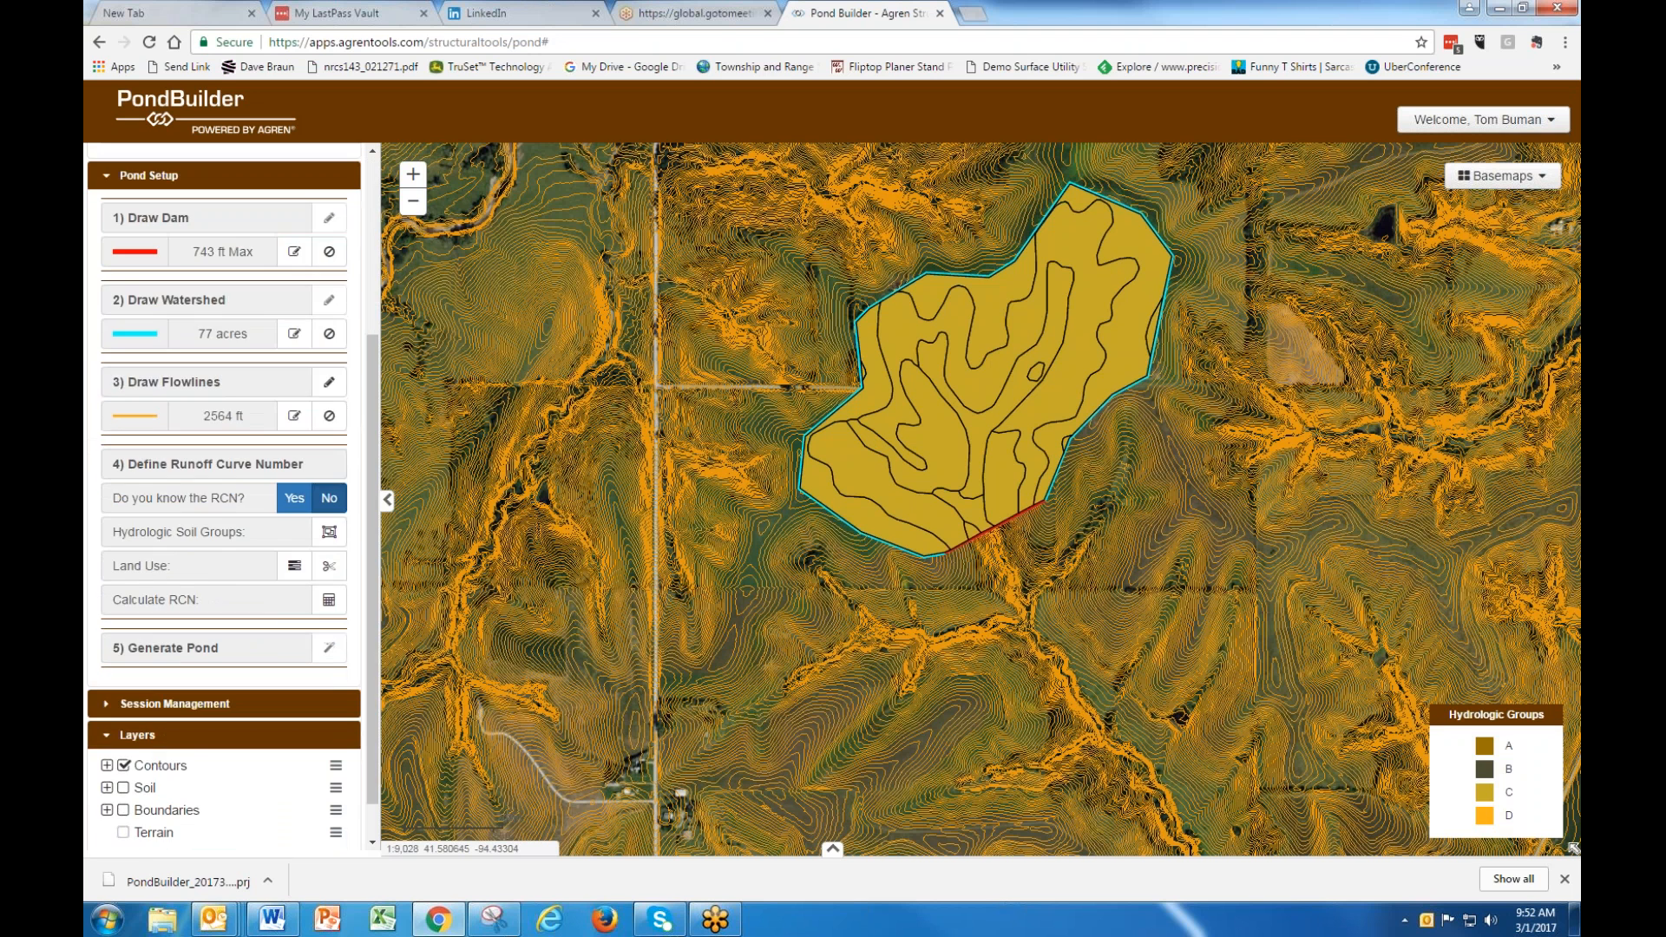
click(124, 765)
scroll(328, 598, up, 3)
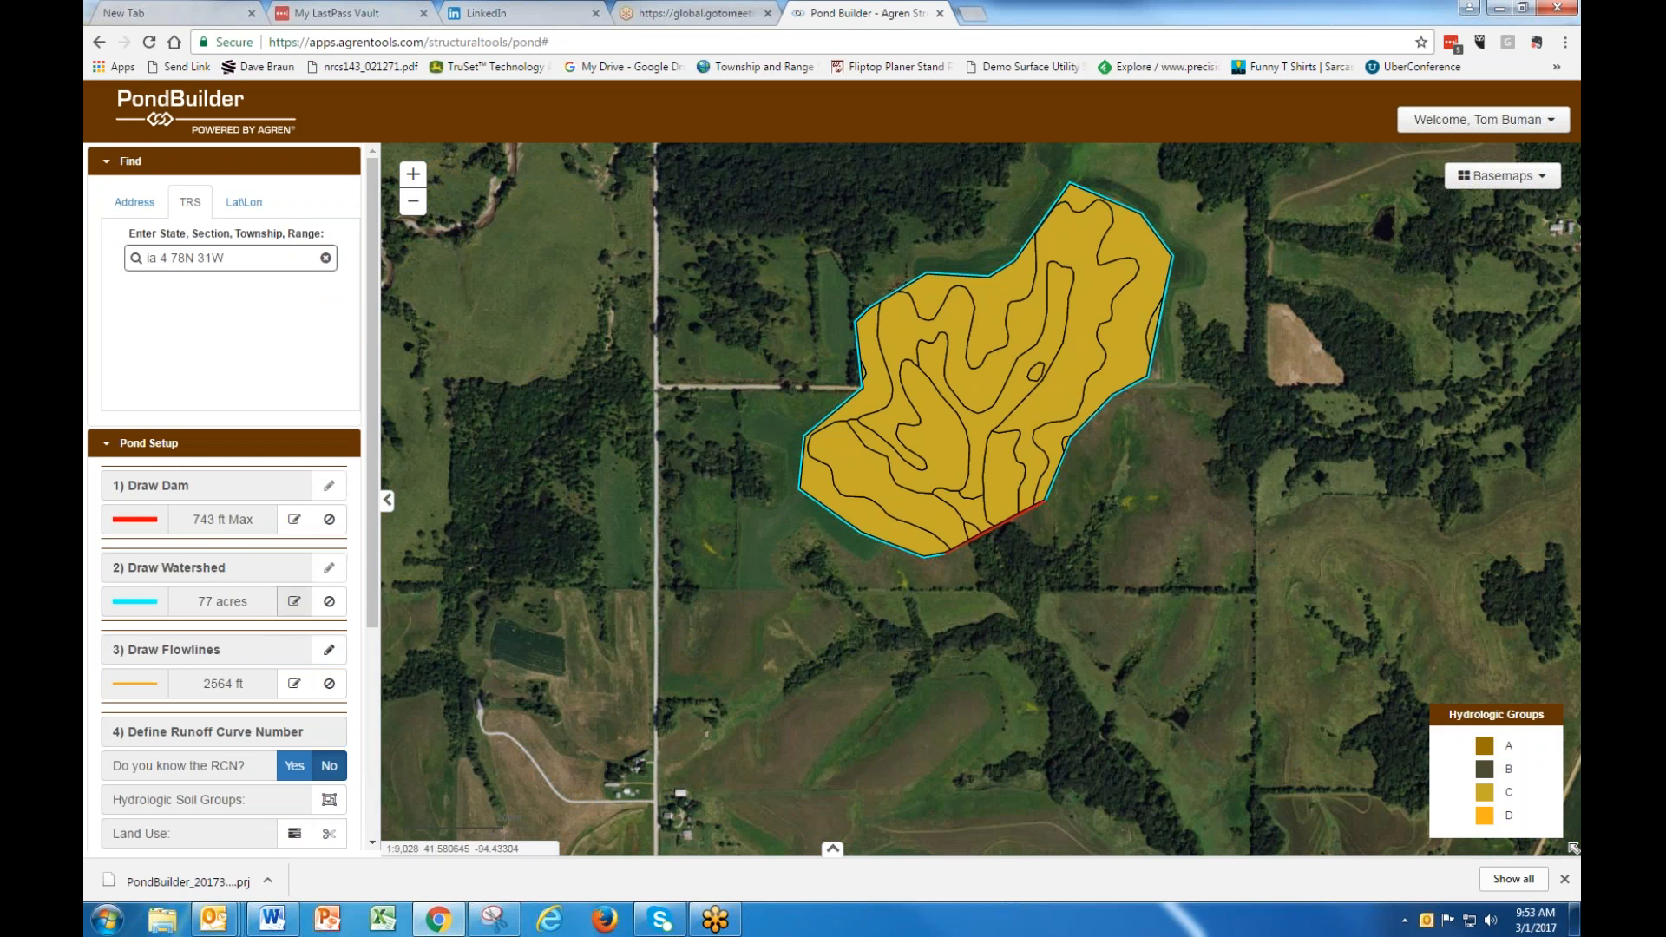
Split the watershed's land use along the east-west road line, from the western boundary to the eastern boundary.
scroll(308, 632, down, 3)
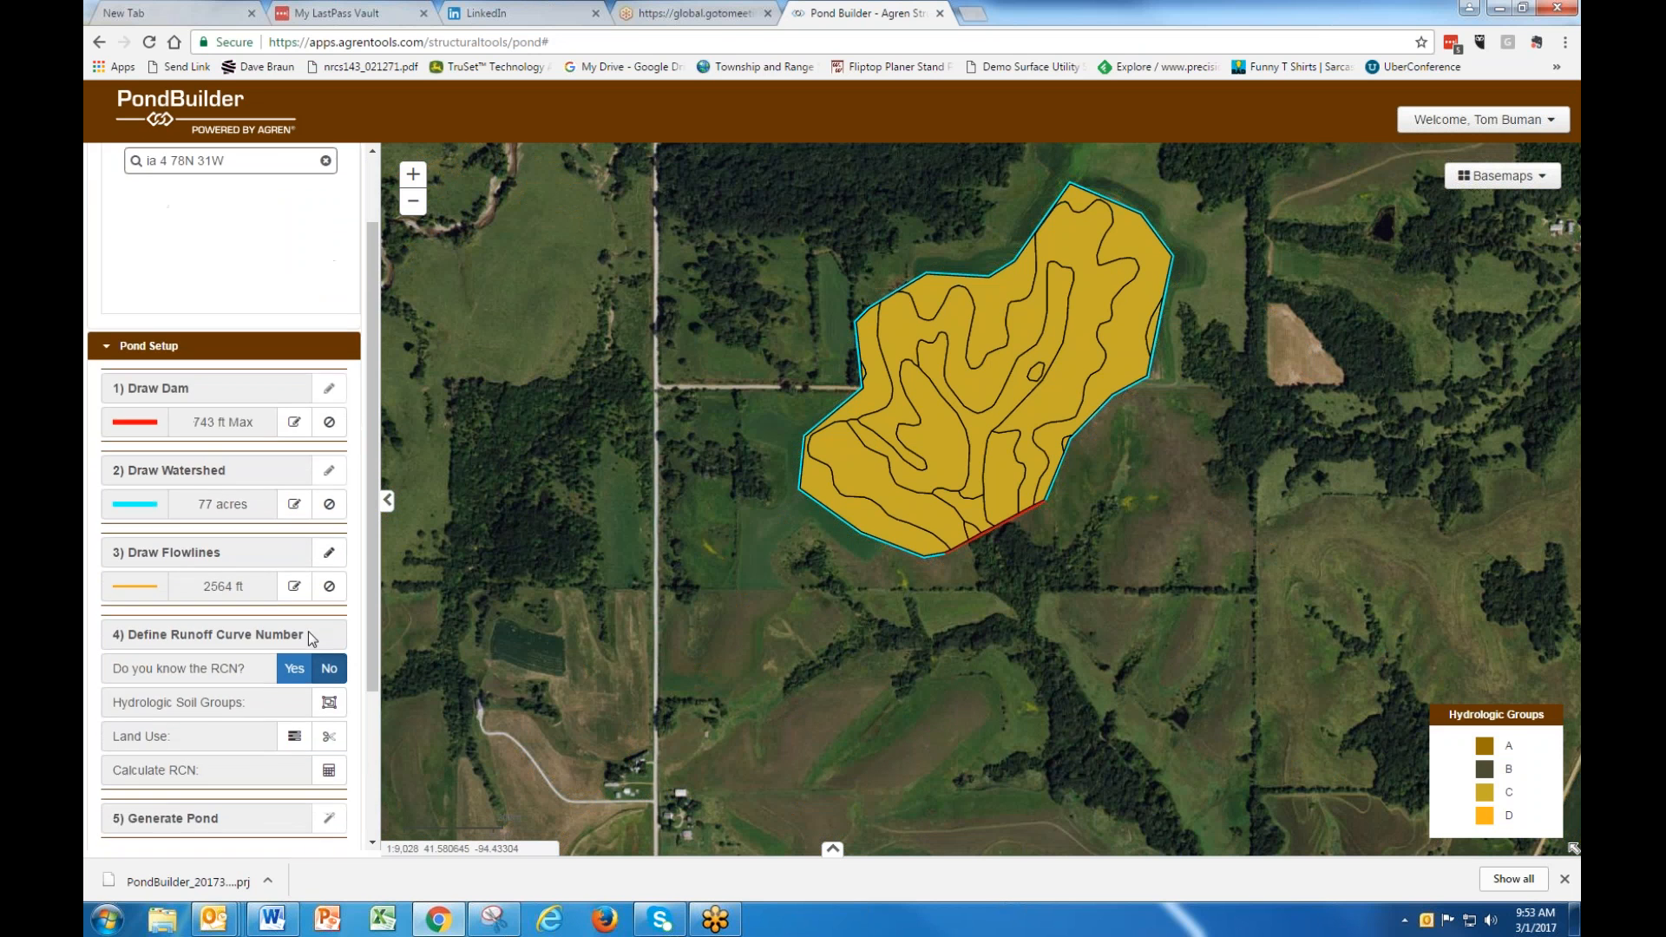
click(331, 657)
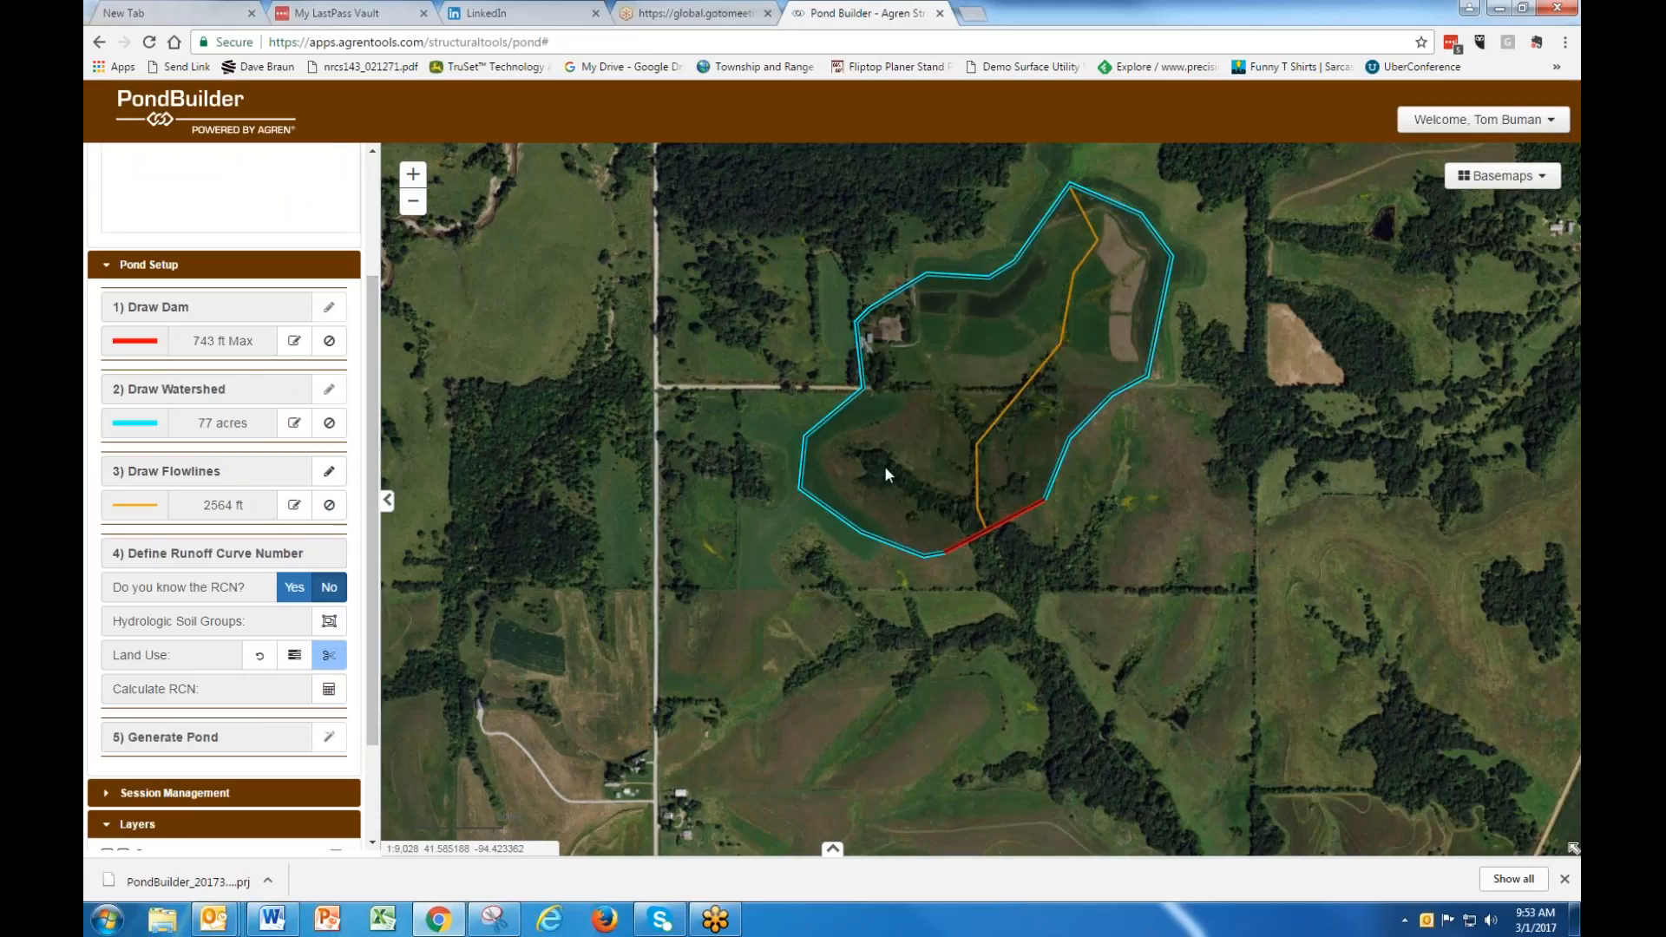
click(848, 387)
double_click(1147, 389)
Split off the cropped strip along the watershed's southwestern edge and the farmstead area north of the road.
click(903, 410)
click(842, 499)
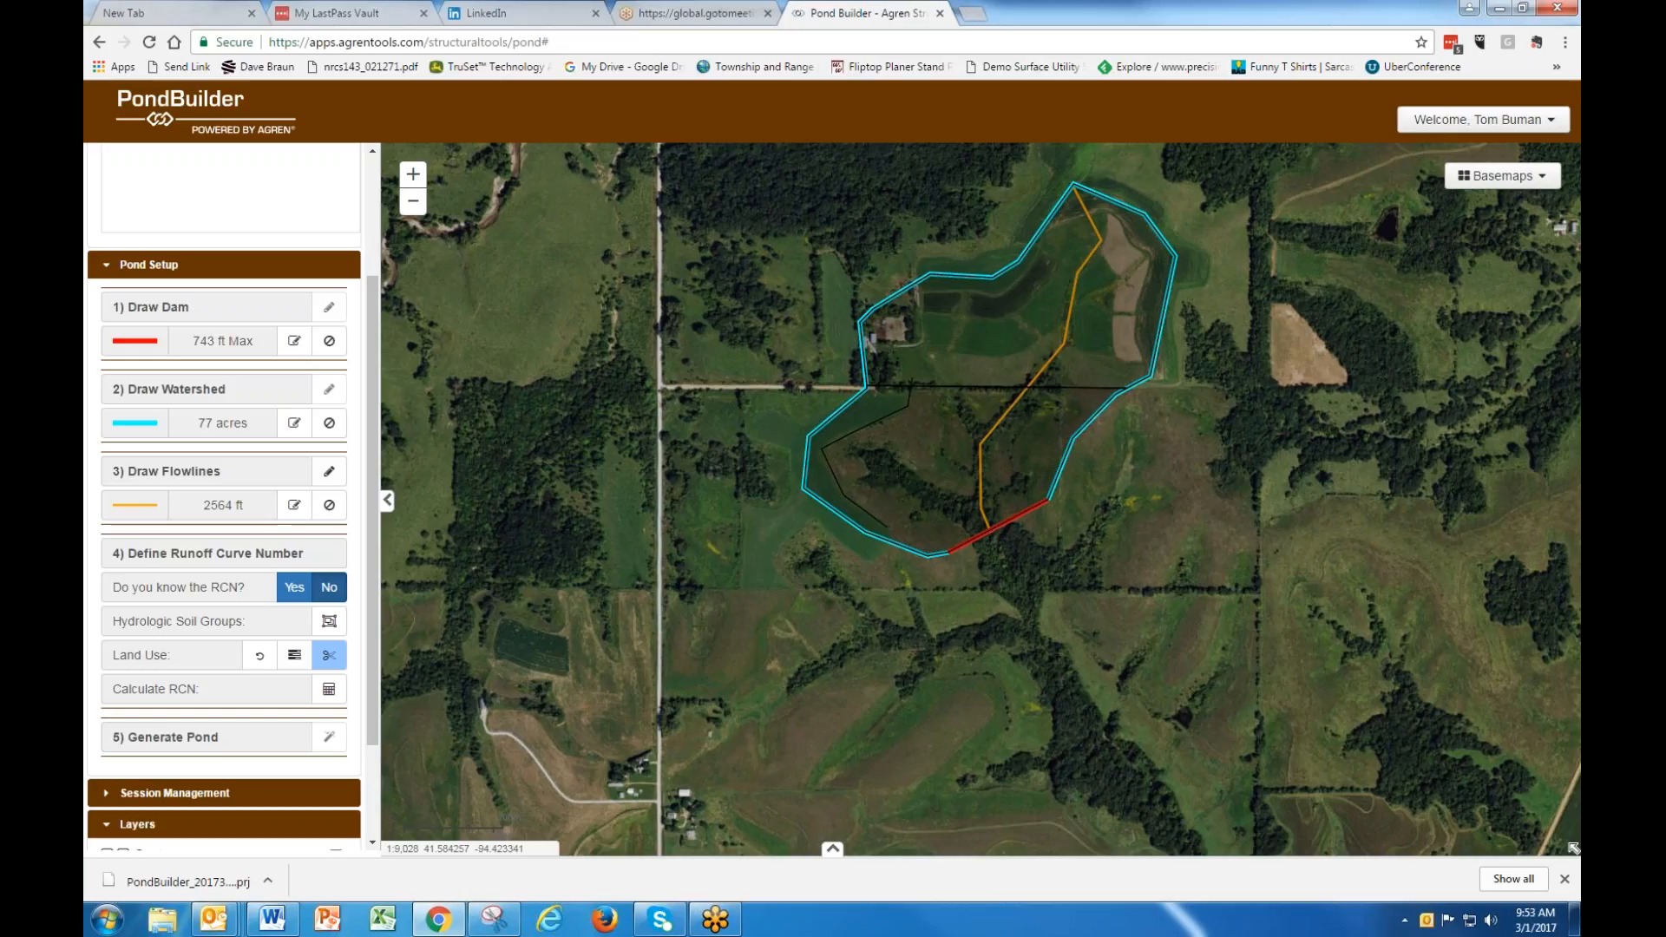
double_click(894, 542)
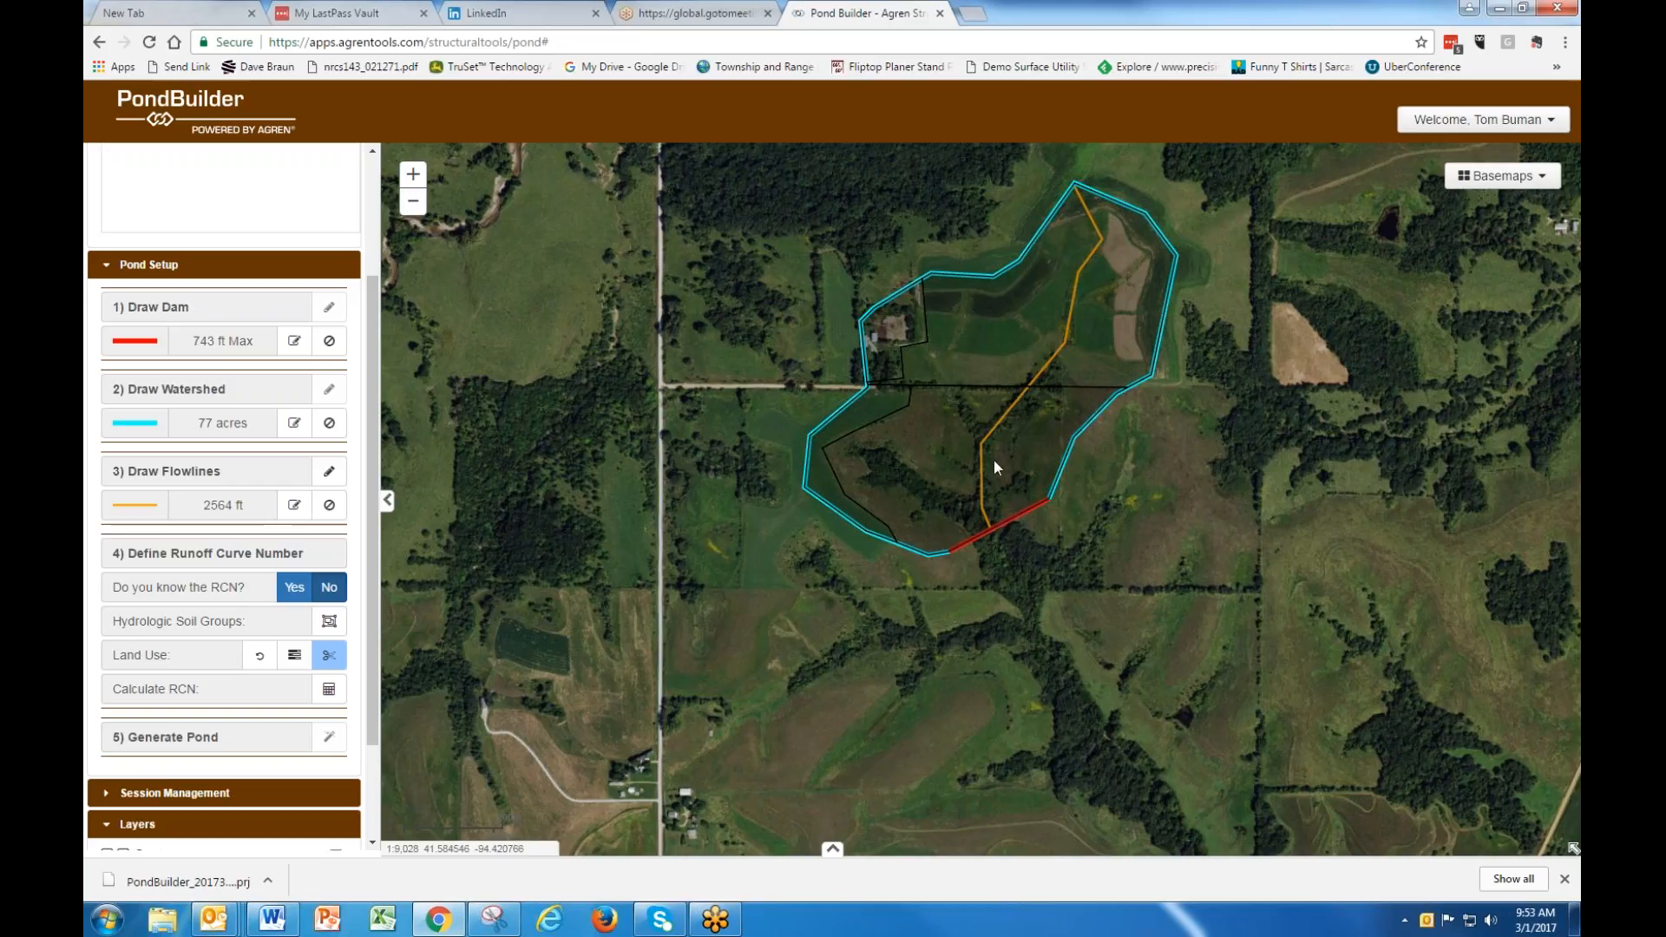
Finish splitting and assign the Pasture/Meadow Good land use to the large area south of the road.
drag(1158, 513, 1126, 635)
scroll(1126, 635, up, 1)
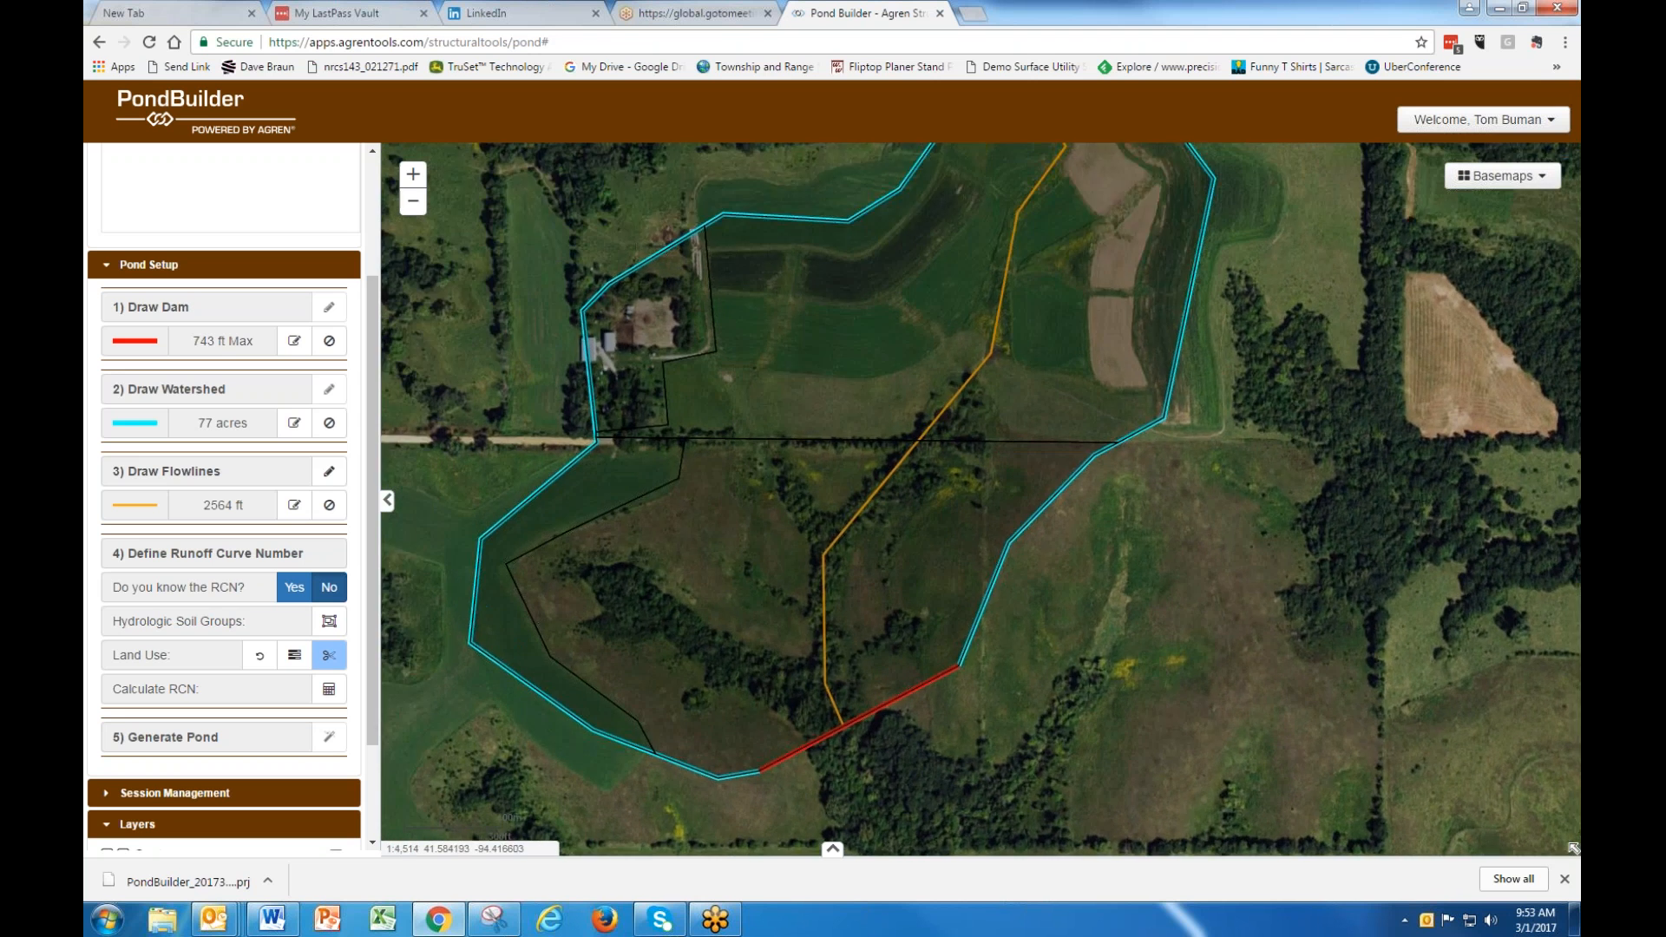
drag(1118, 710, 1261, 800)
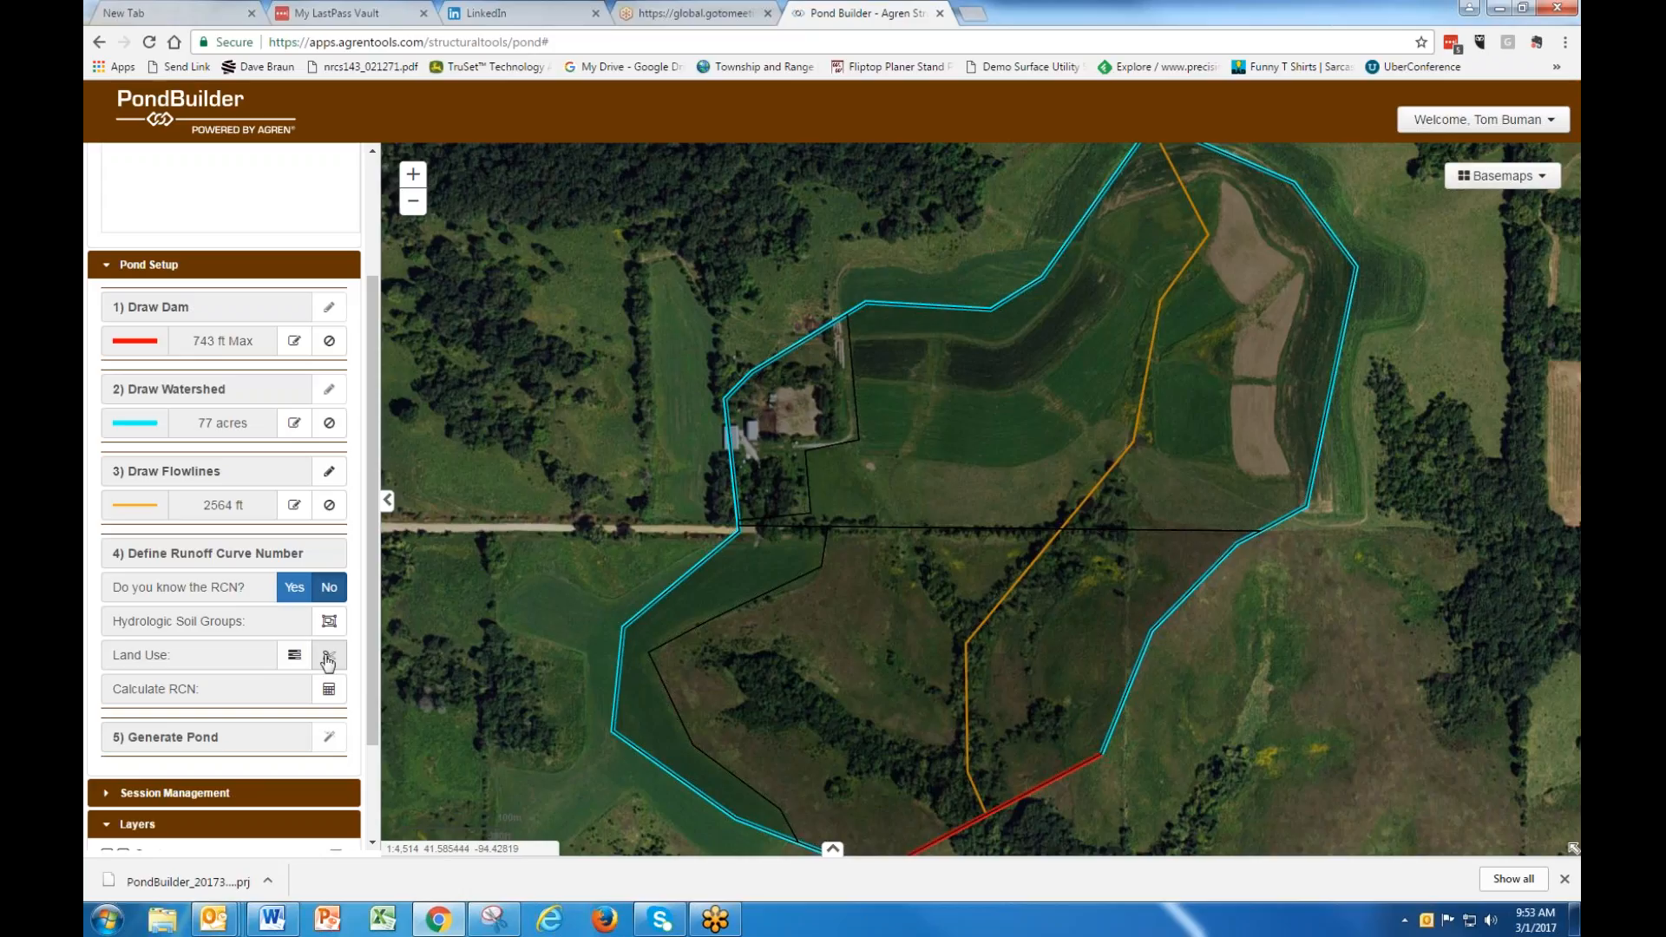
click(293, 657)
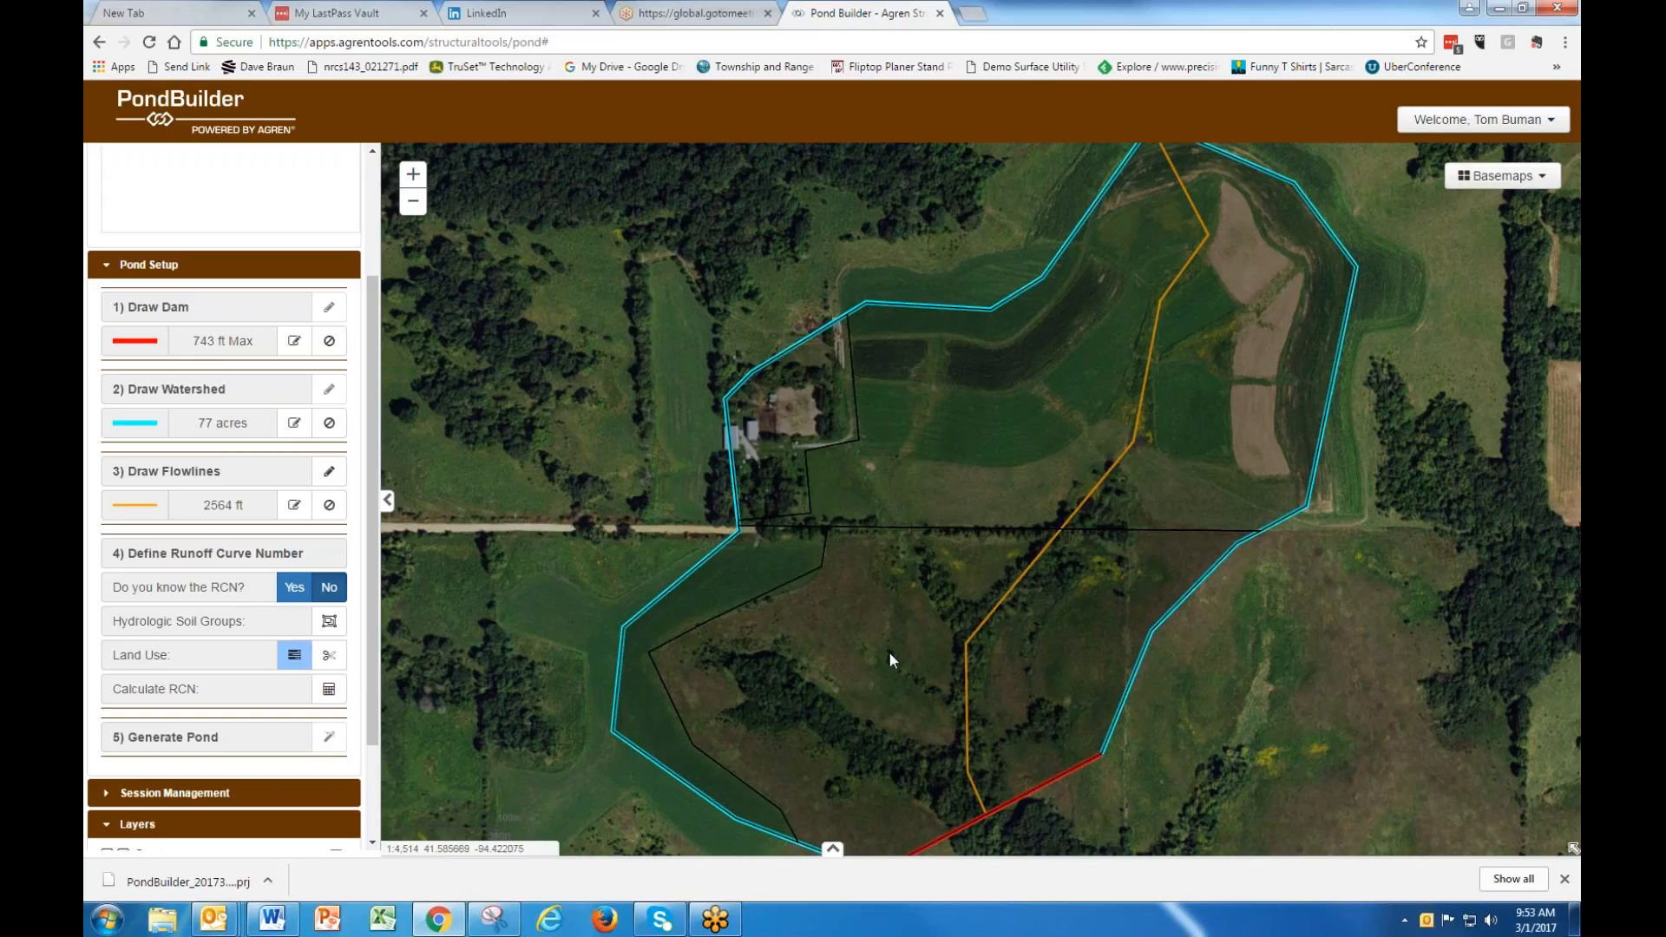
click(888, 652)
scroll(956, 653, down, 2)
scroll(956, 654, up, 5)
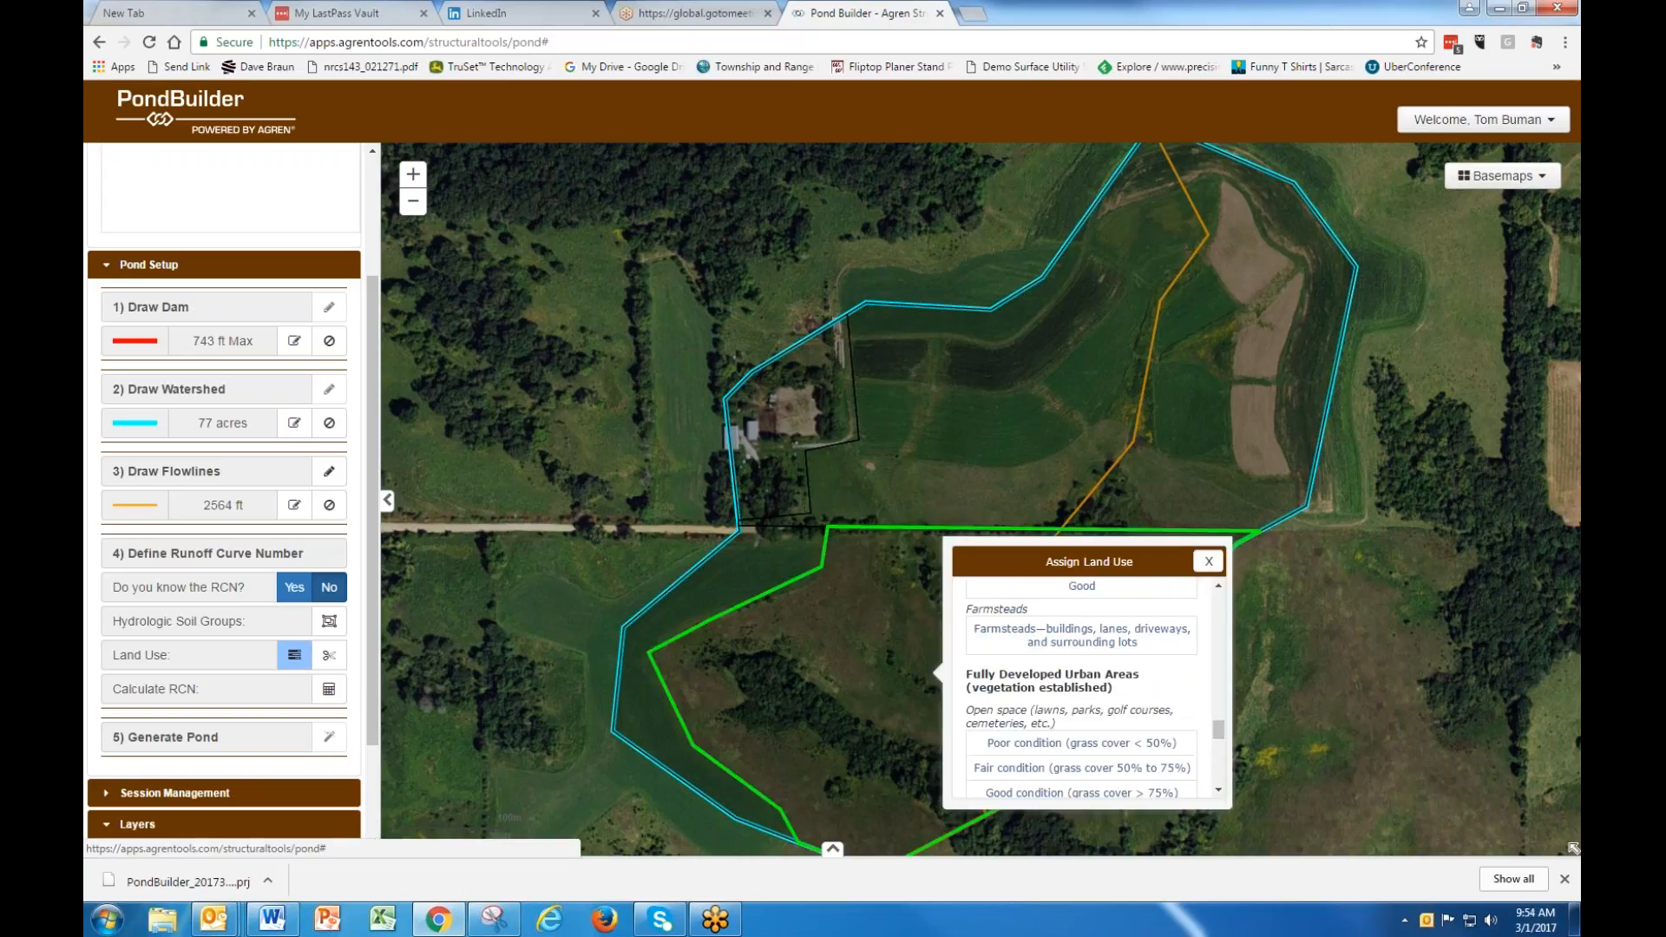
scroll(956, 654, up, 3)
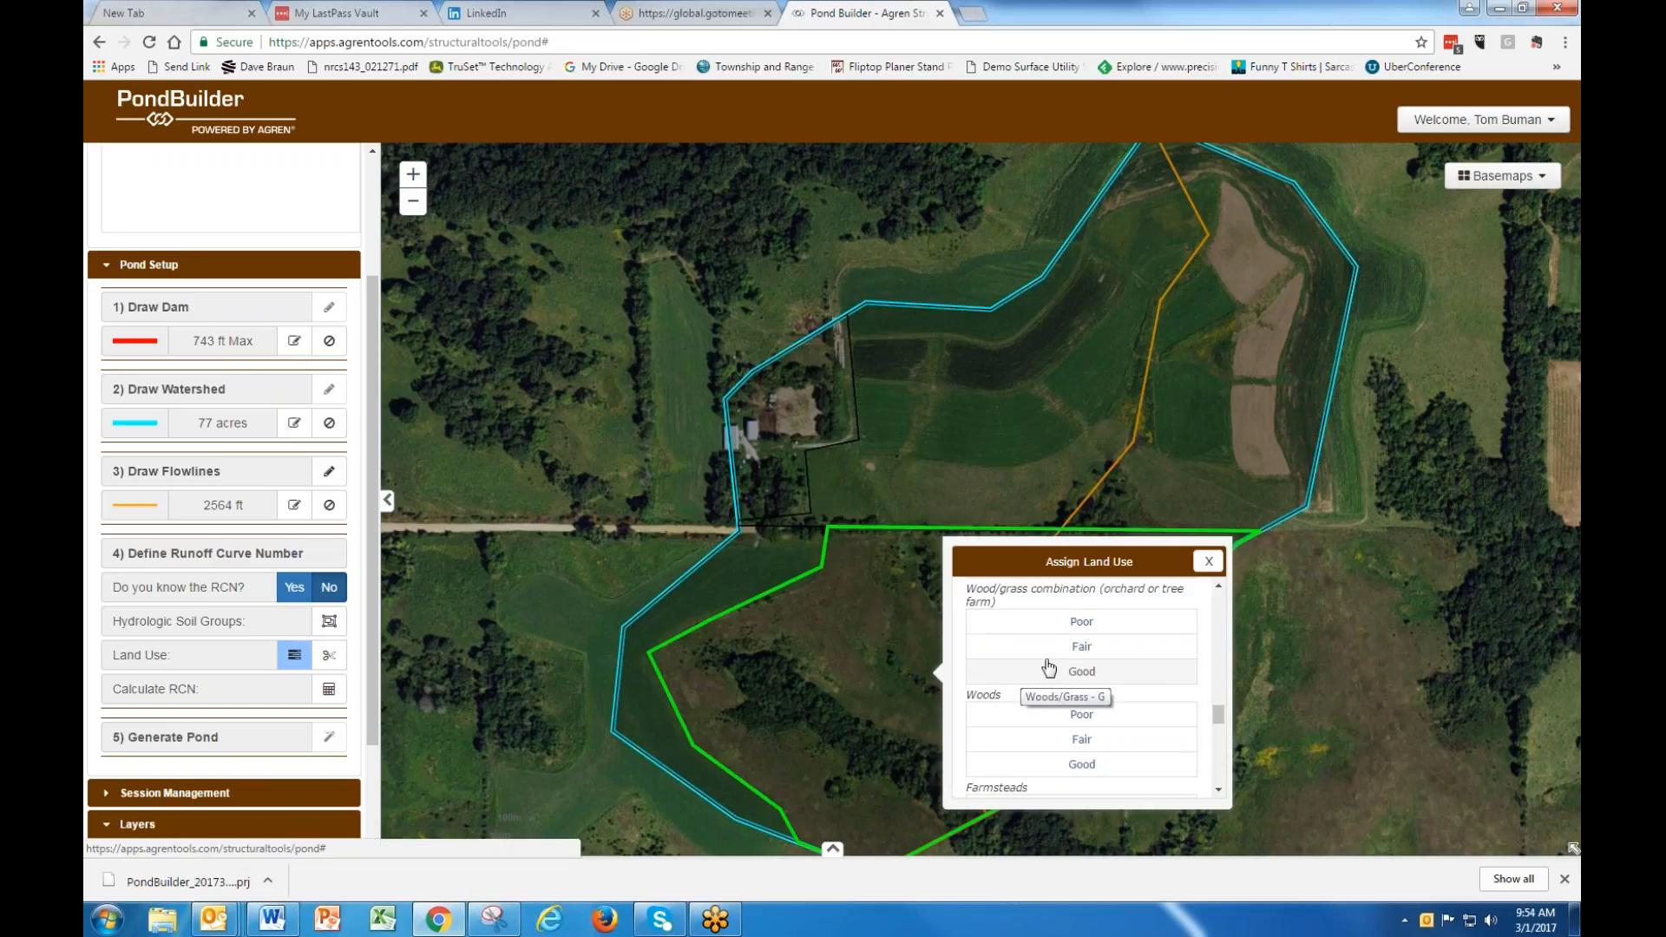
scroll(1049, 666, up, 1)
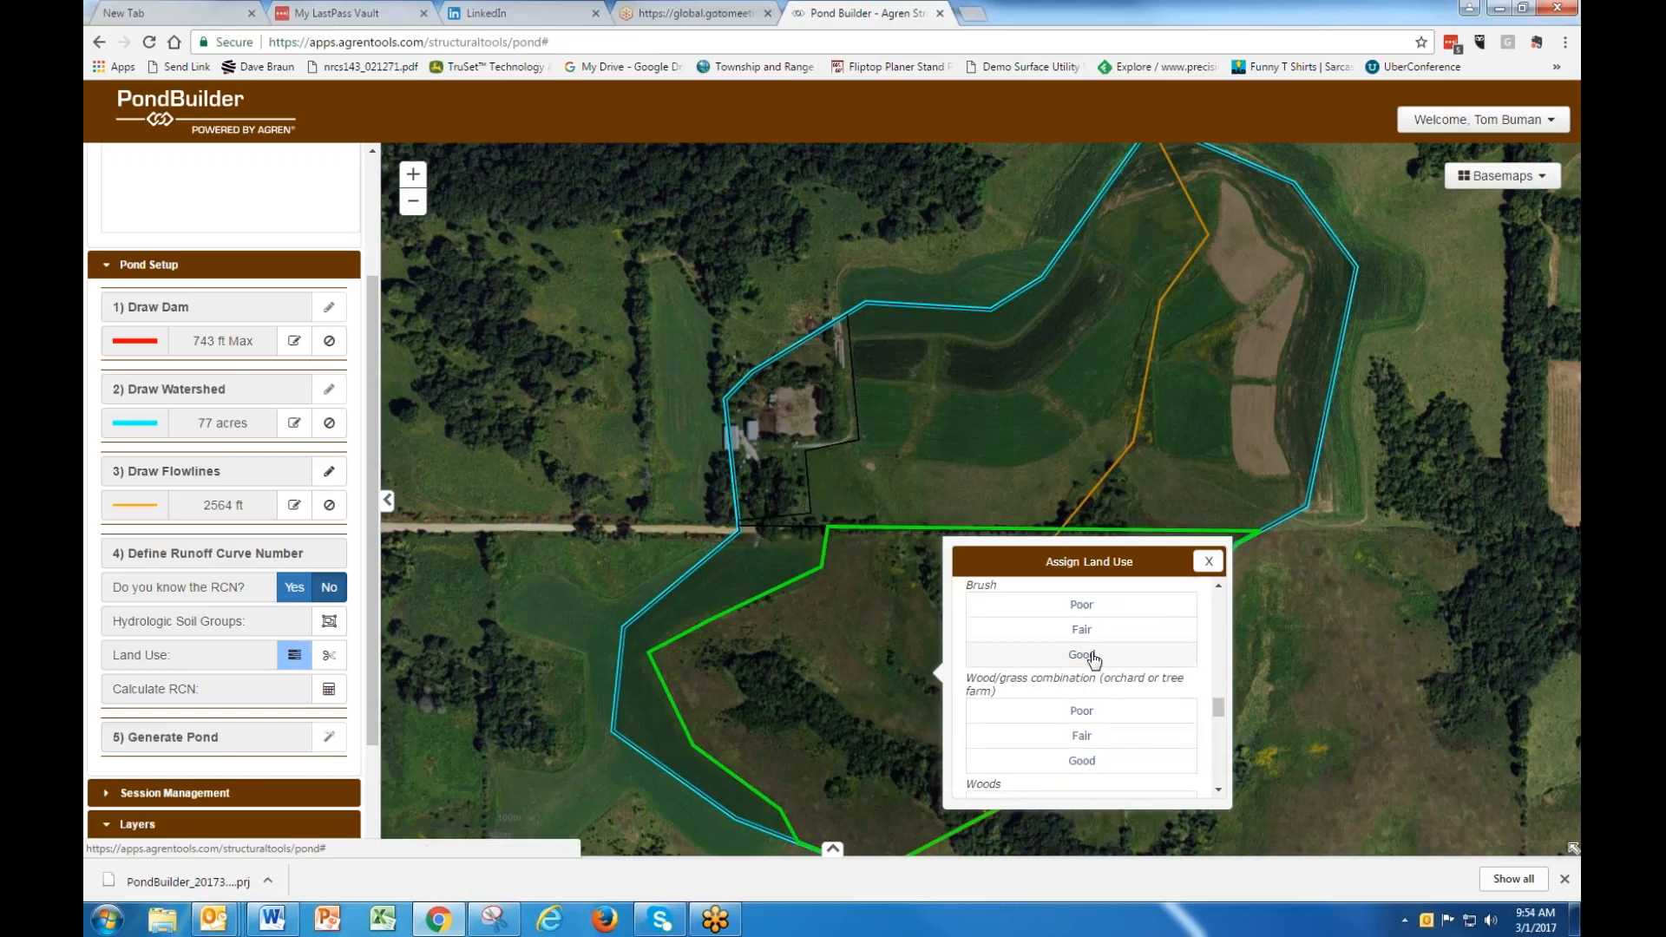
scroll(1094, 657, up, 1)
scroll(1078, 647, up, 1)
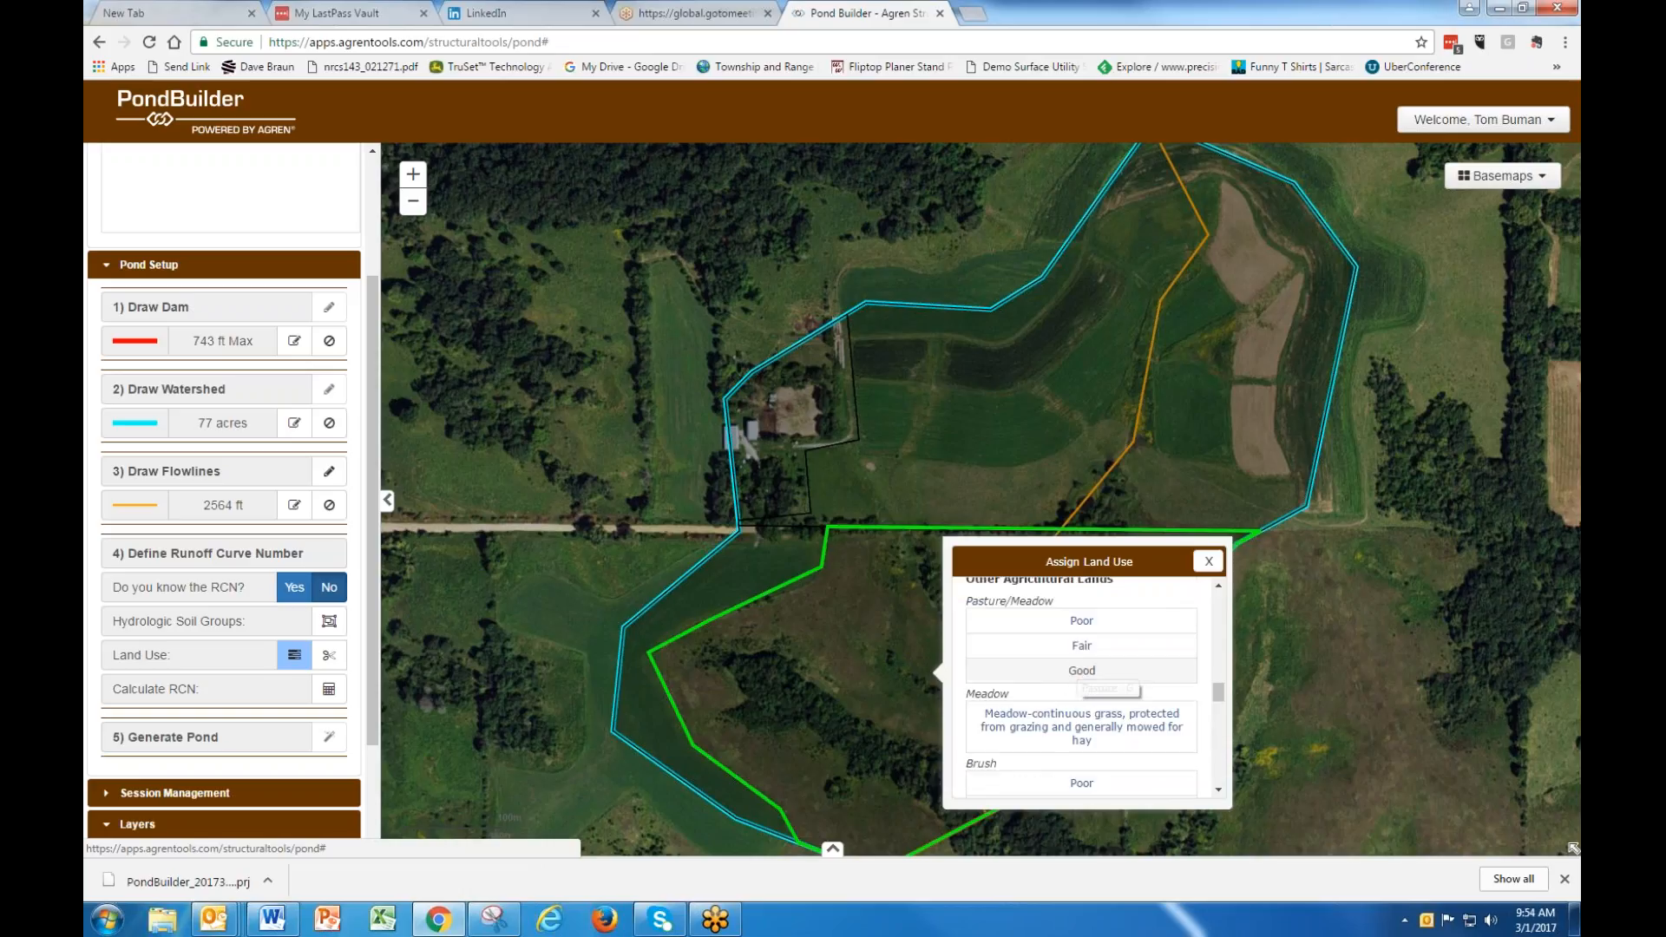
click(1055, 675)
Assign the Farmsteads land use (buildings, lanes, driveways, and surrounding lots) to the farmstead area.
scroll(946, 503, down, 3)
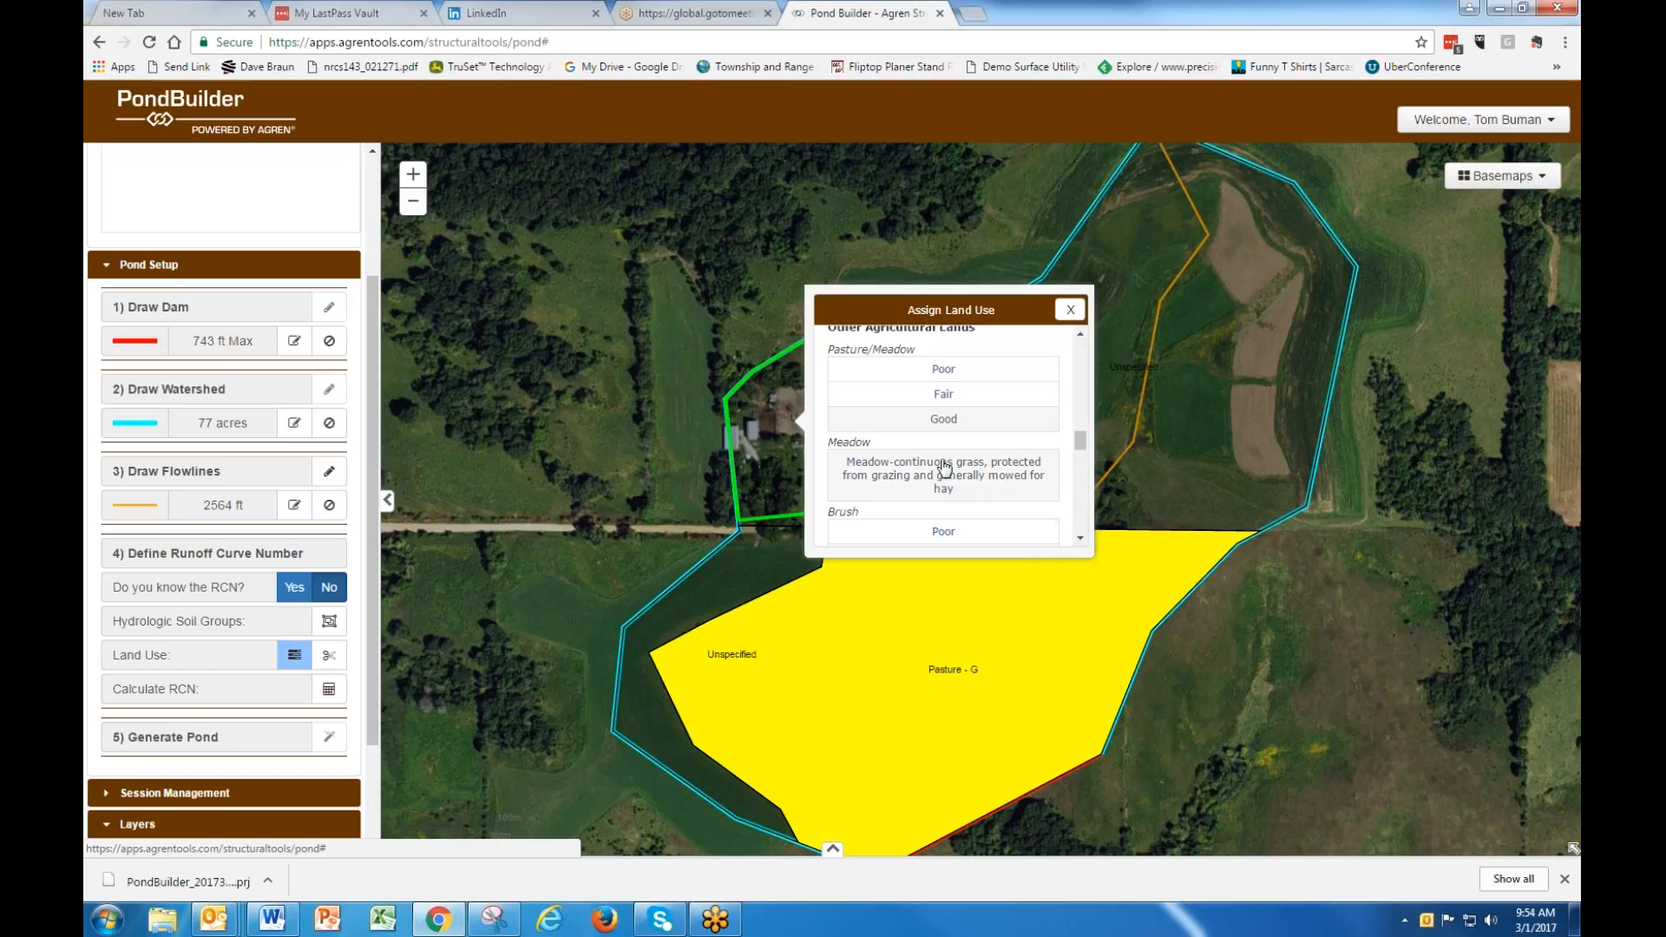
scroll(939, 483, down, 2)
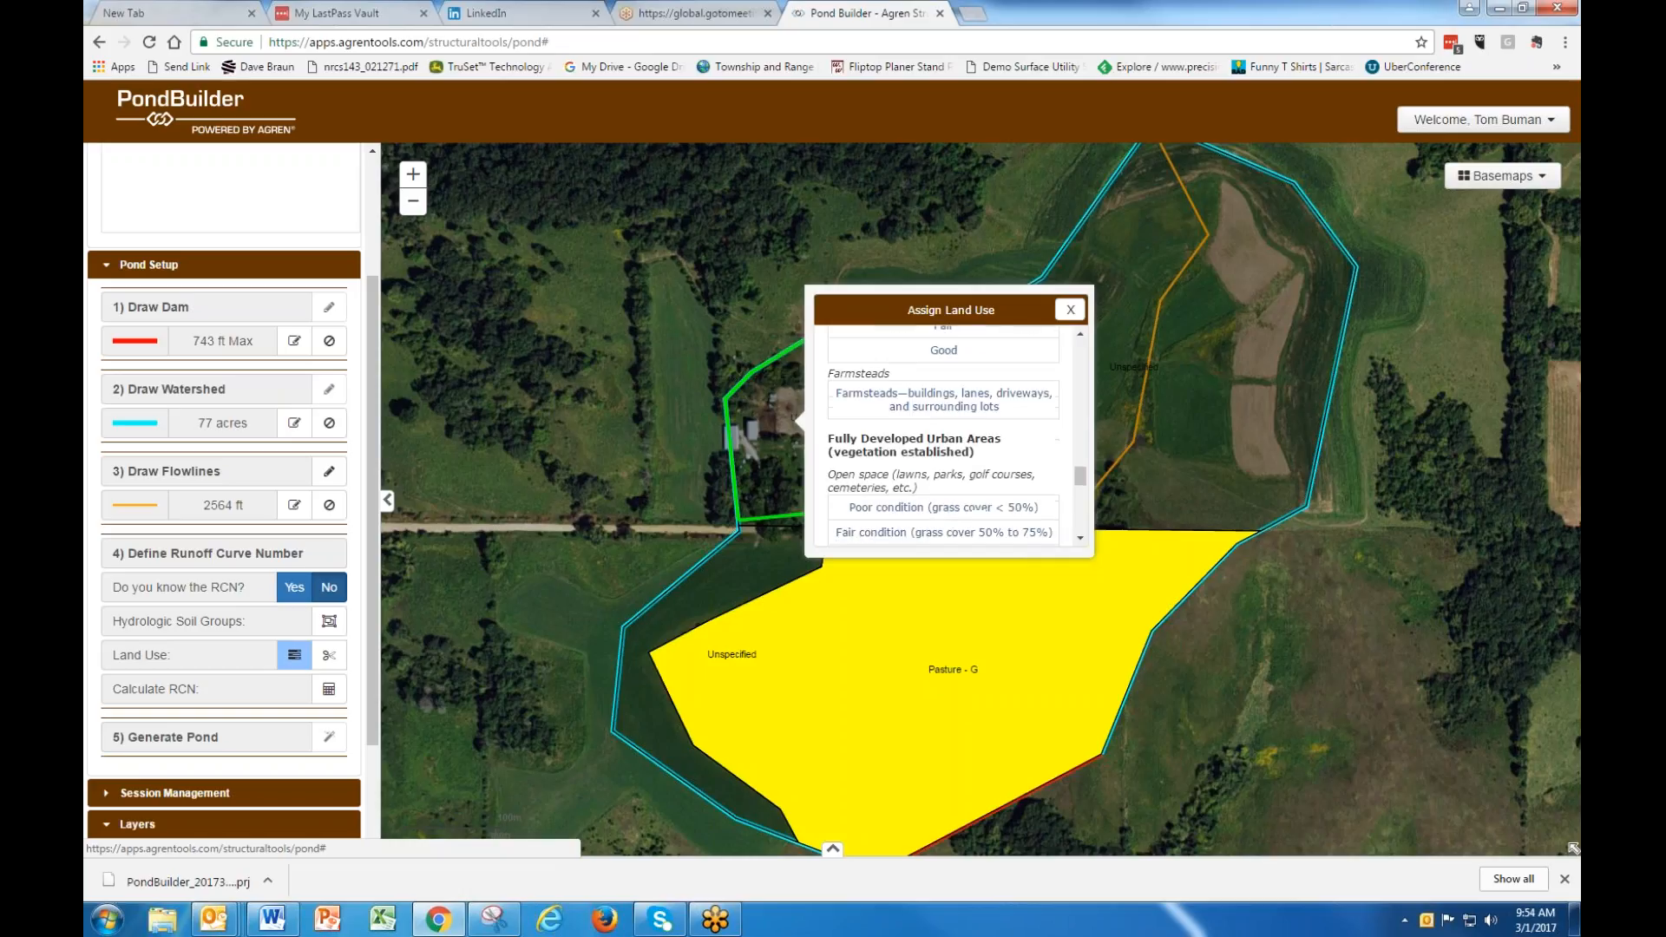
click(900, 384)
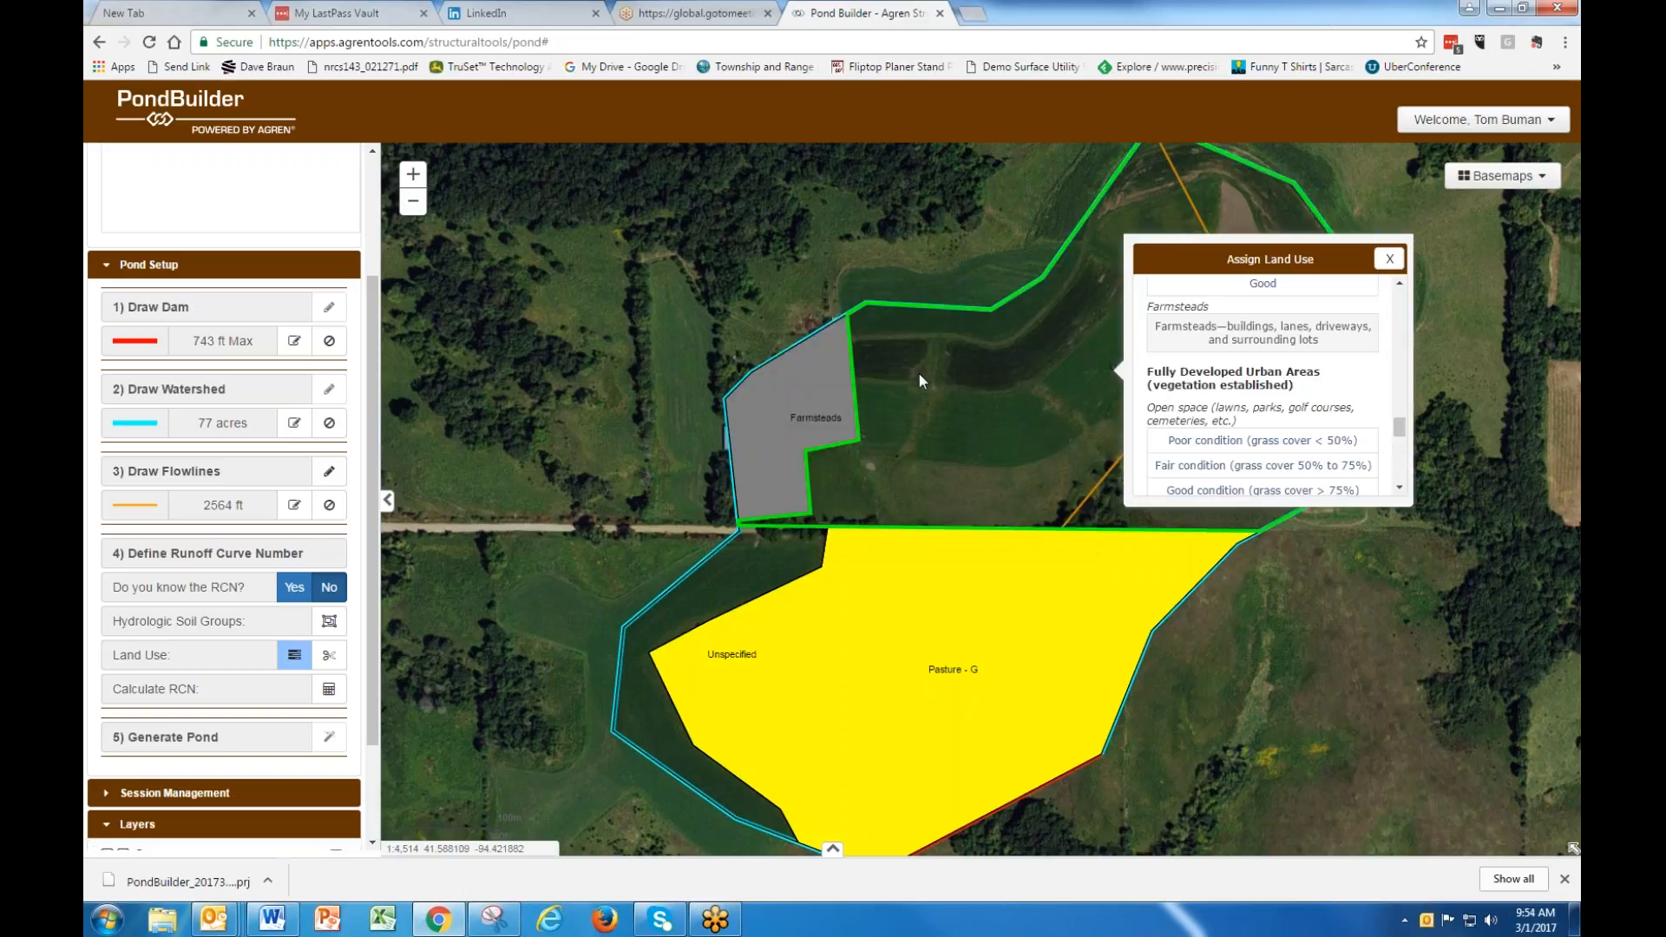
Assign the row crop land use Contoured + Crop Residue Cover [Good] to the northern area and the southwestern strip.
scroll(1262, 391, up, 3)
scroll(1276, 432, up, 5)
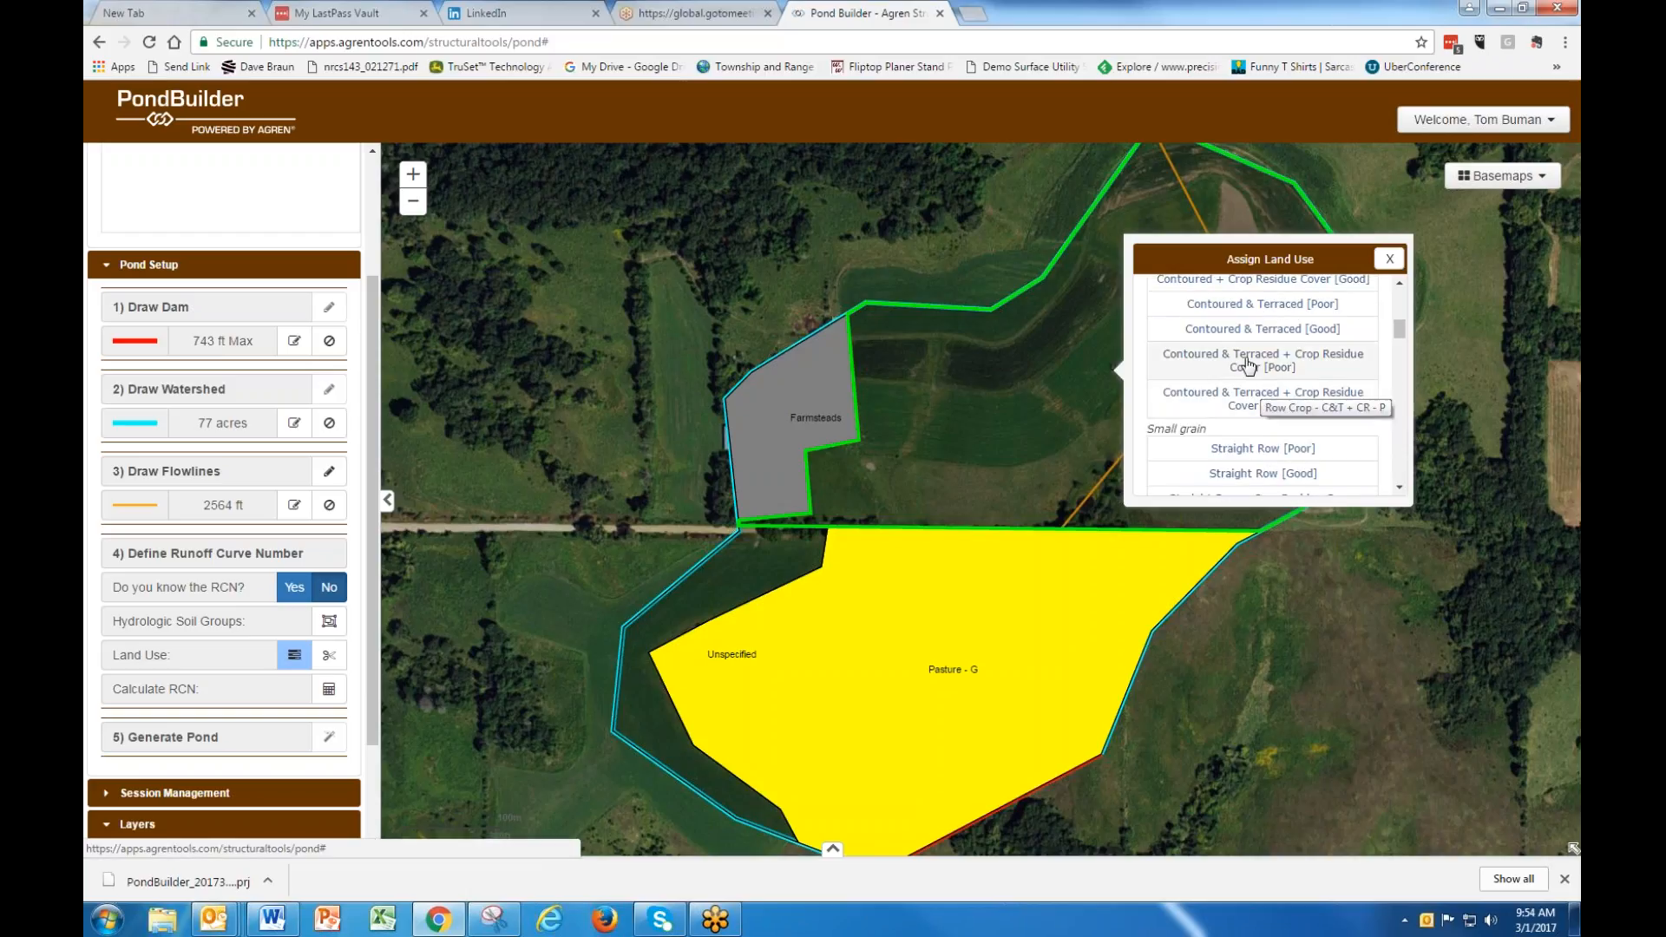
scroll(1242, 337, up, 1)
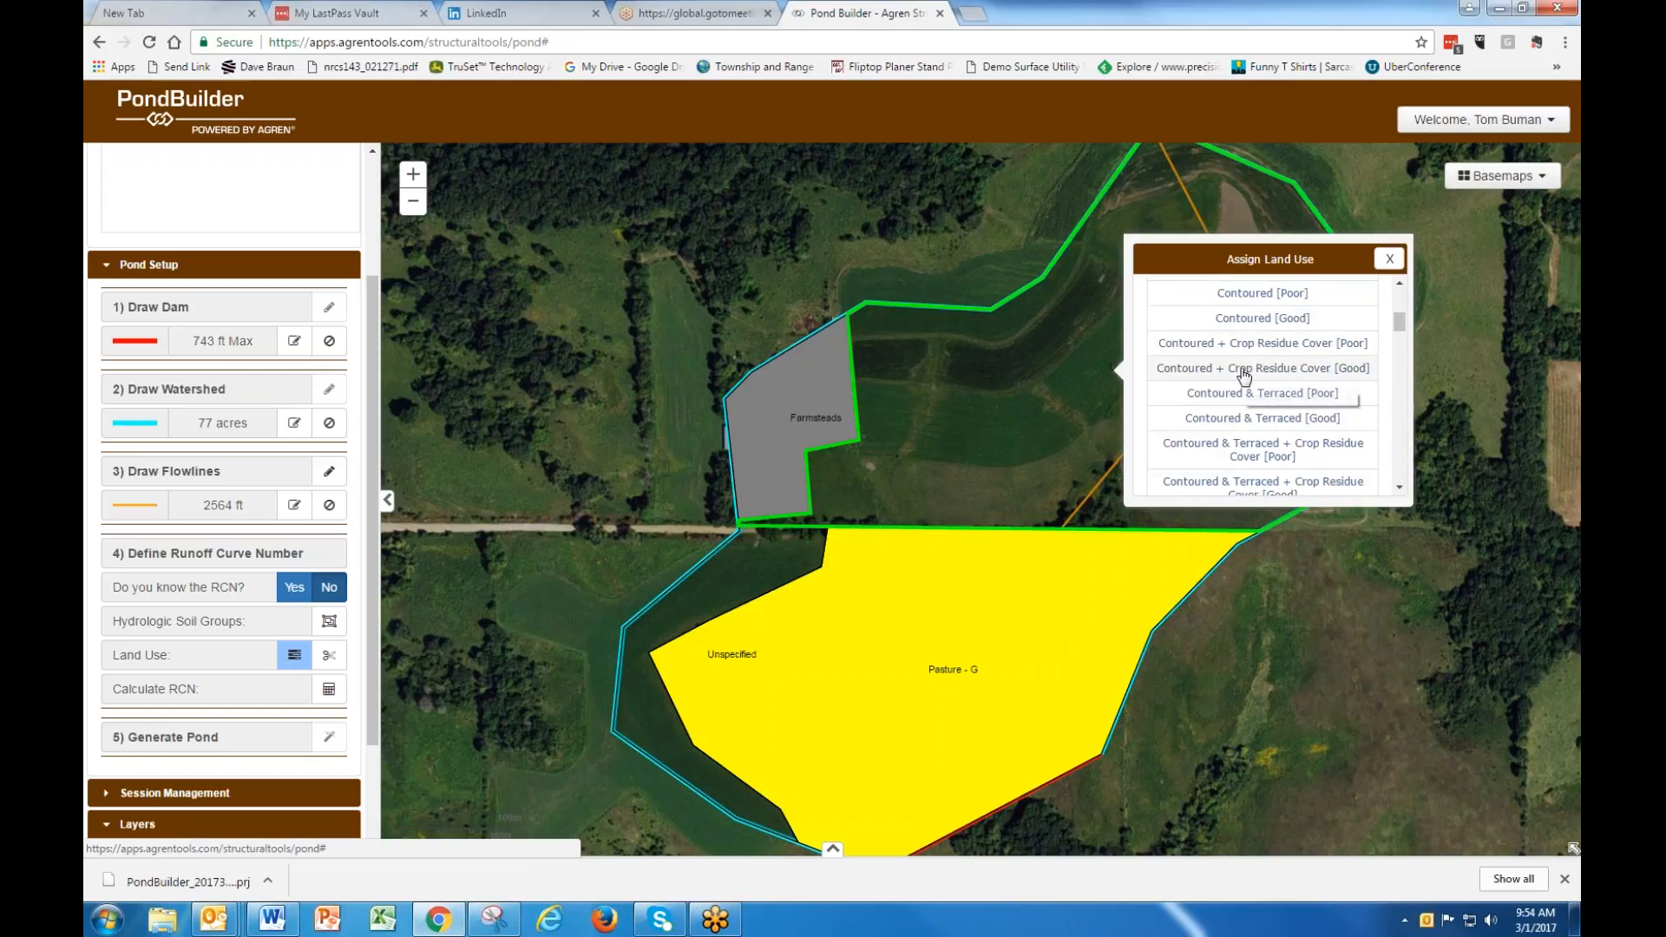
click(1244, 369)
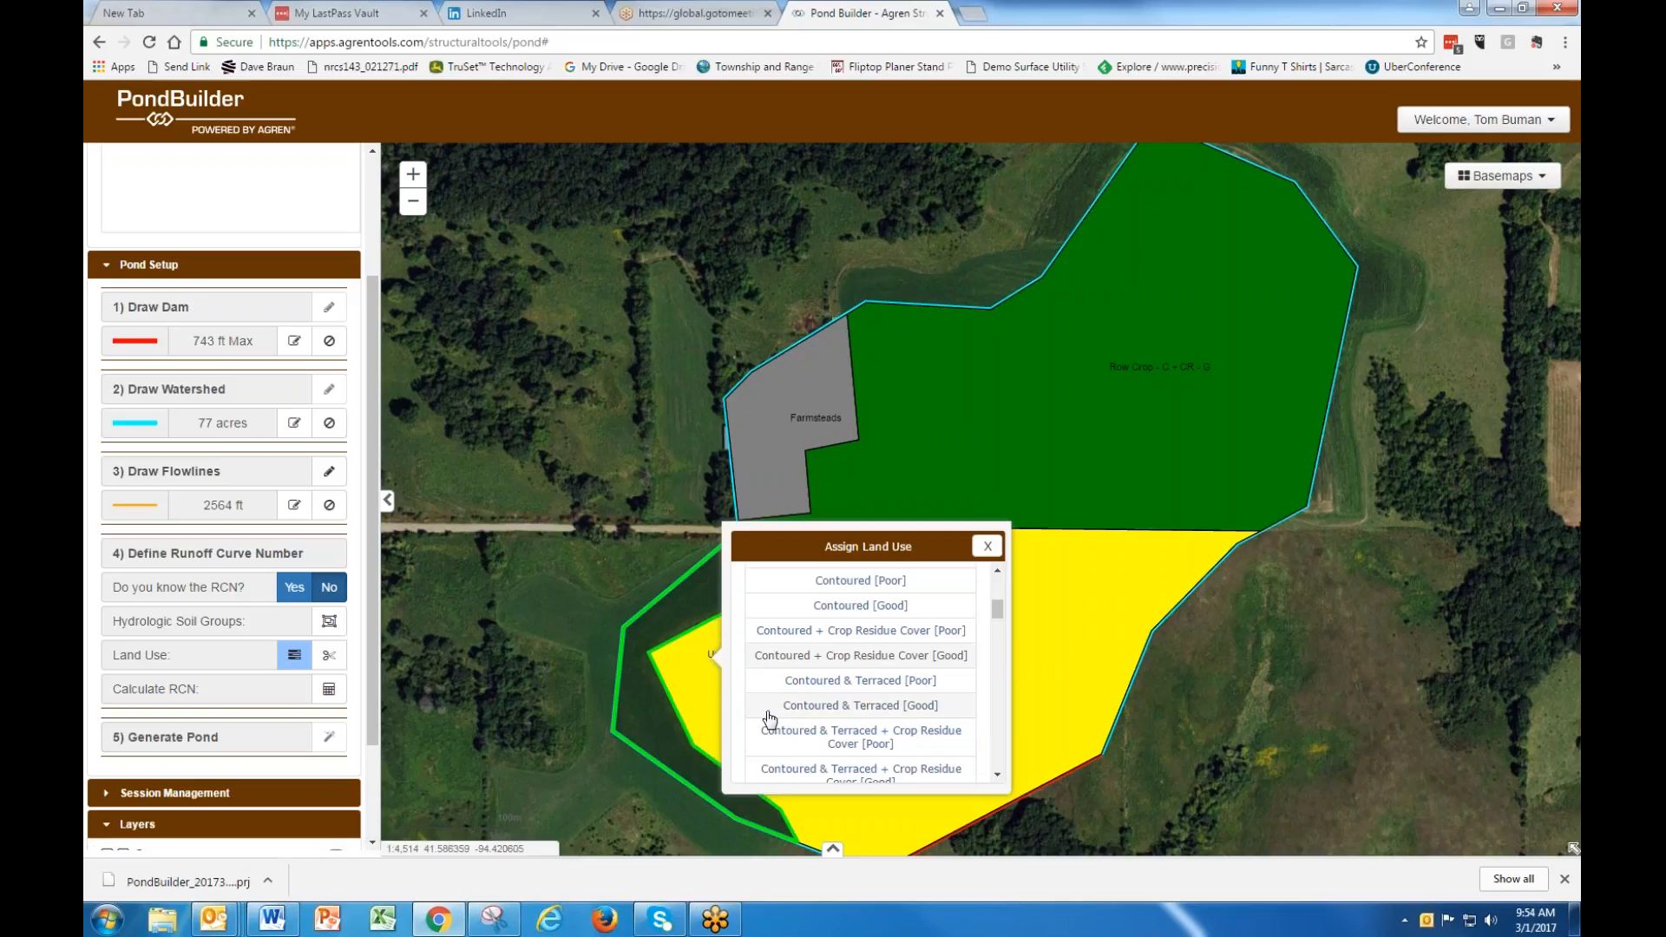
click(855, 657)
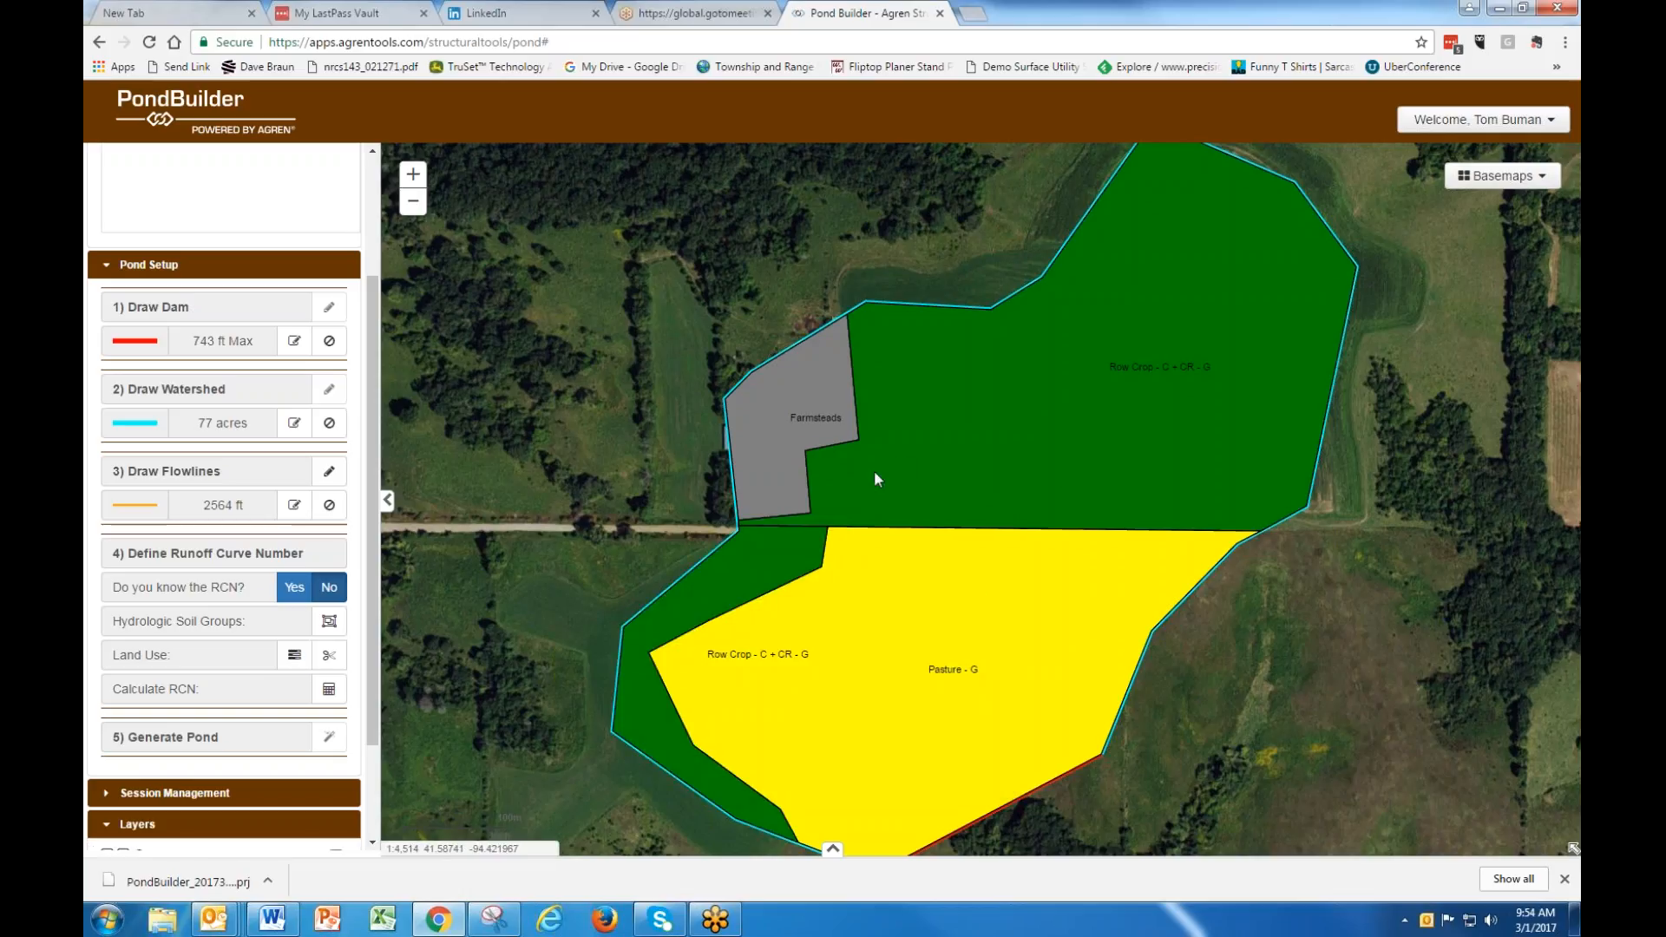
Calculate the runoff curve number from the assigned soil groups and land uses and apply it.
click(327, 691)
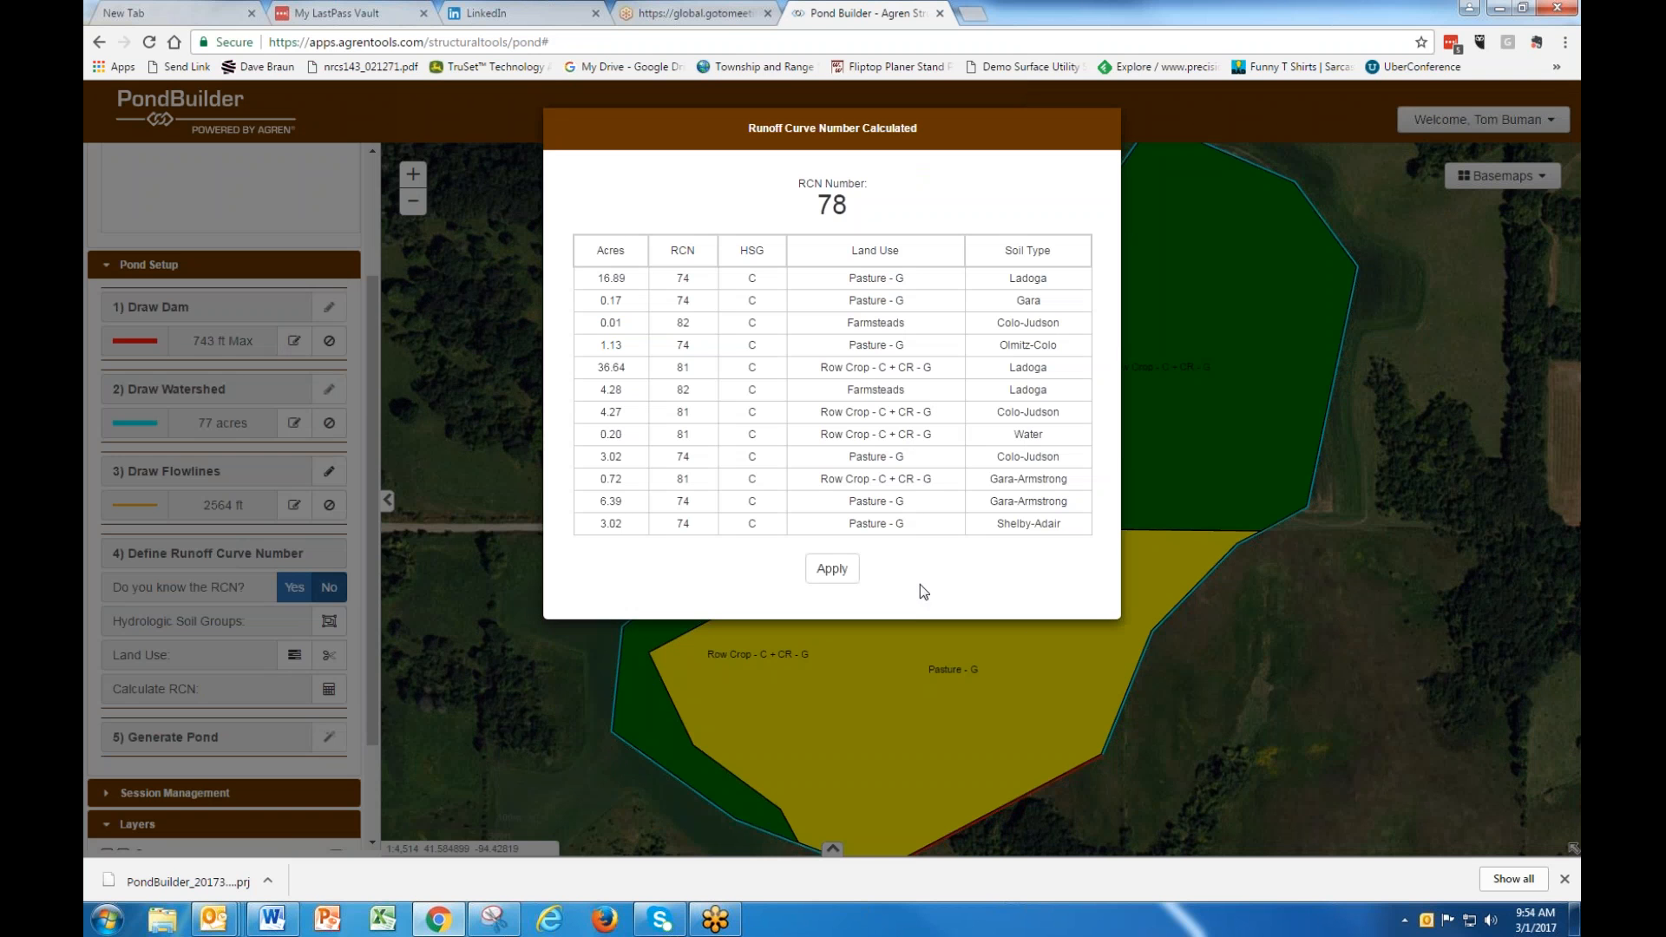
click(832, 569)
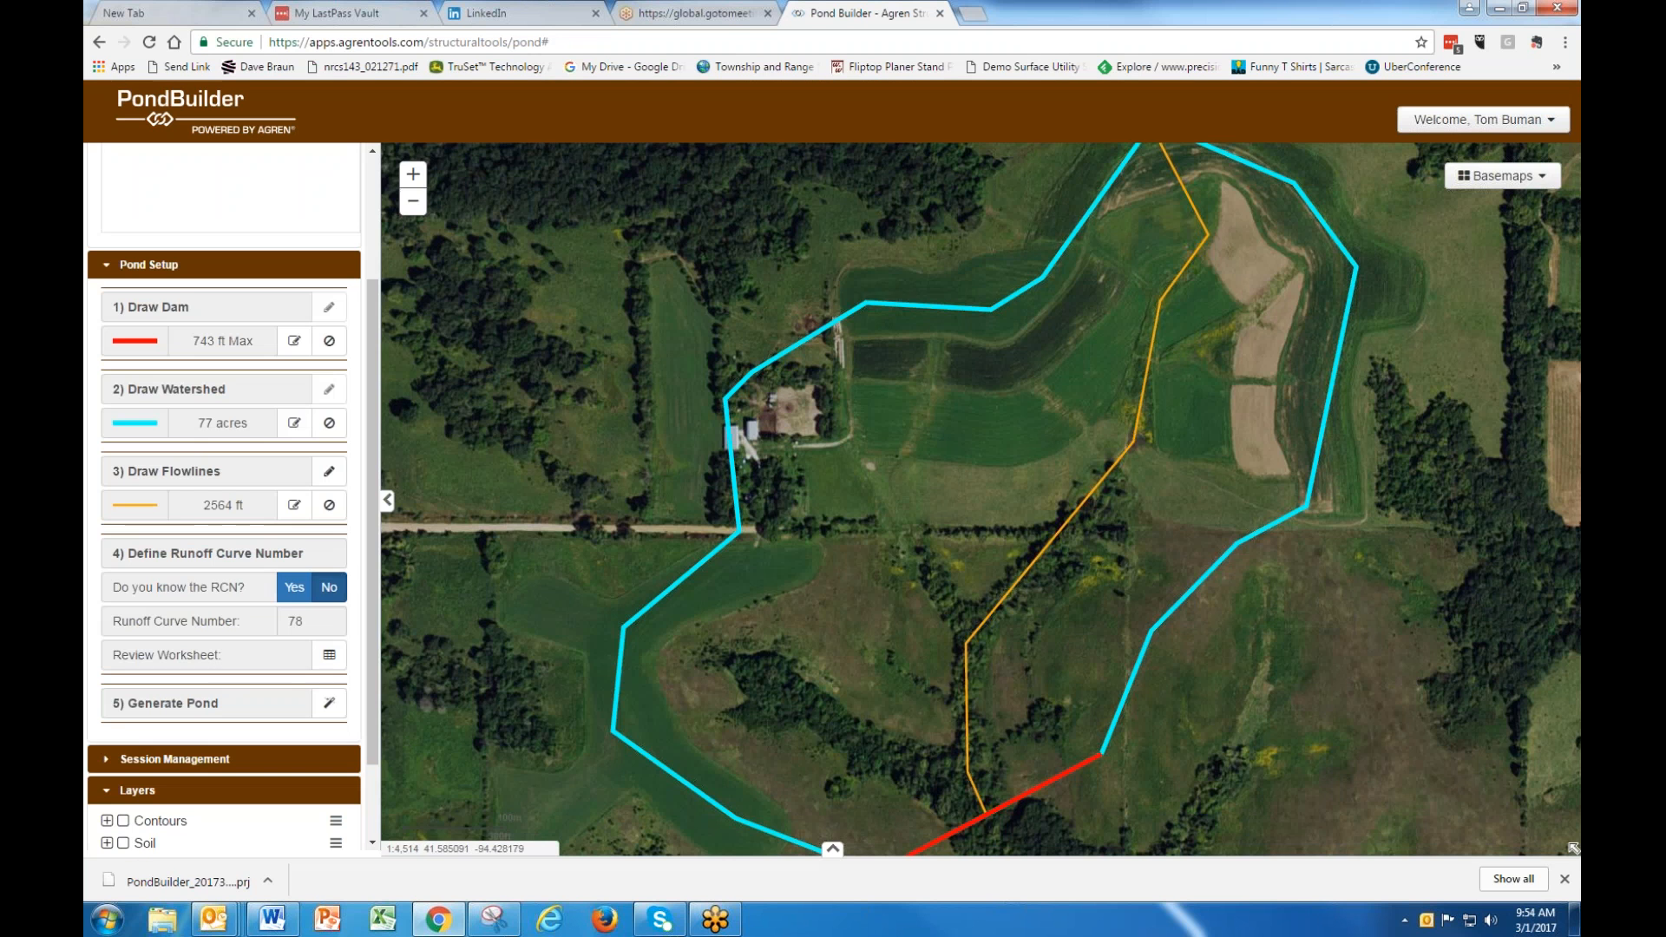
Start generating the pond and set the dam's front and back slope ratios to 4:1, keeping the other design values.
click(329, 702)
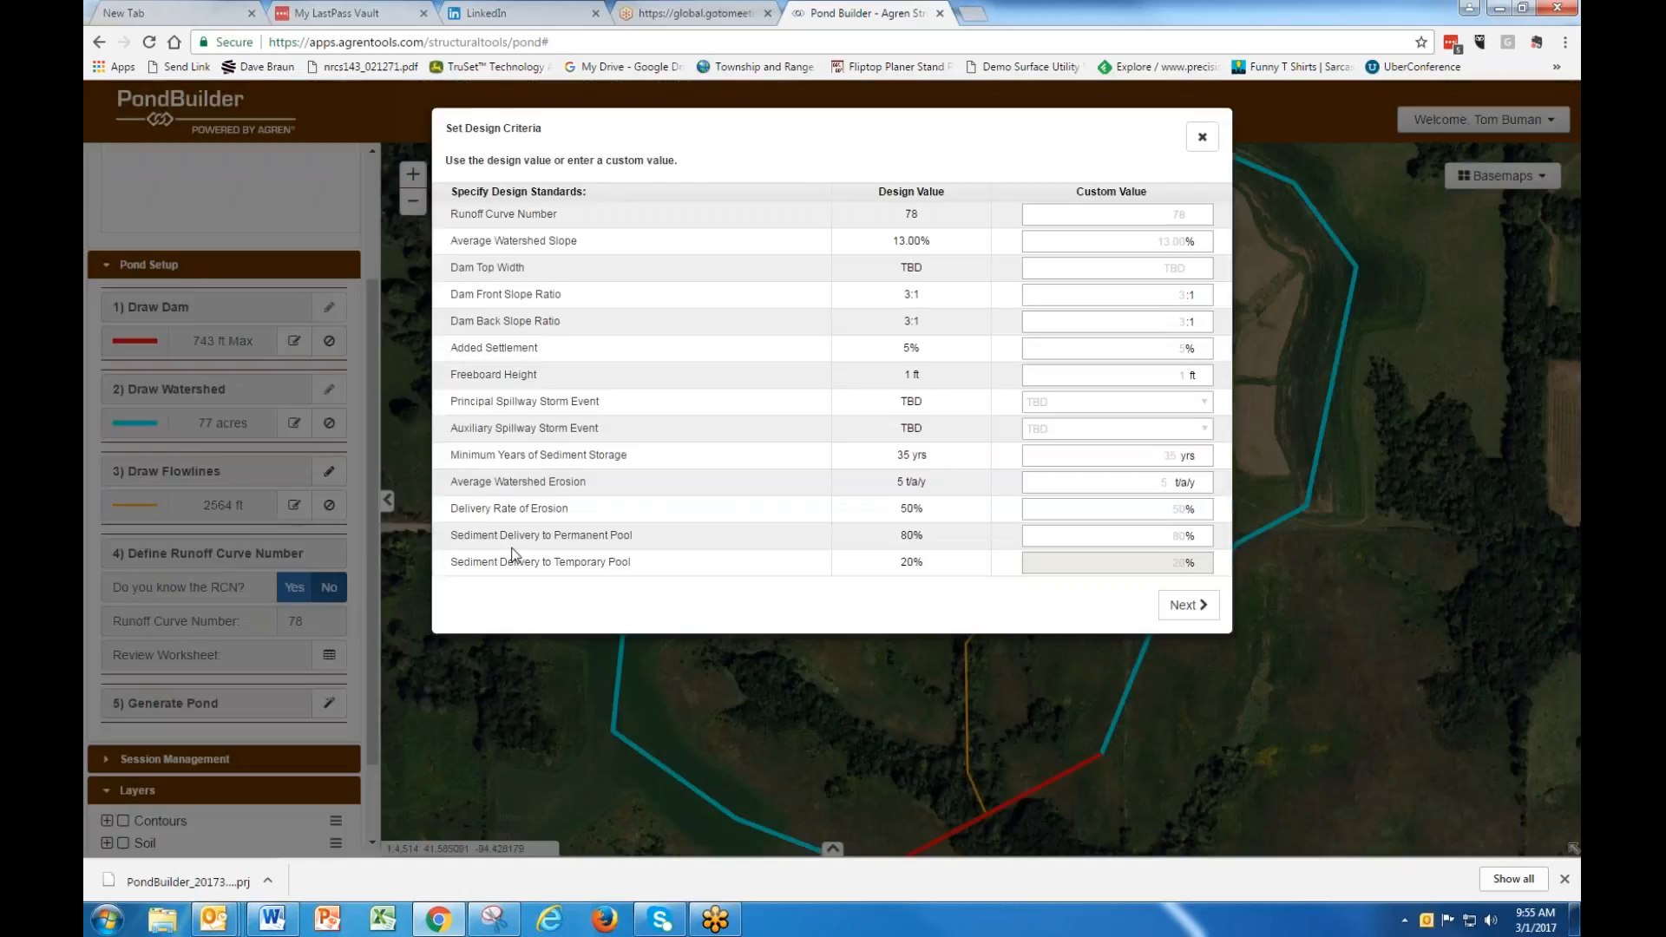
click(1183, 296)
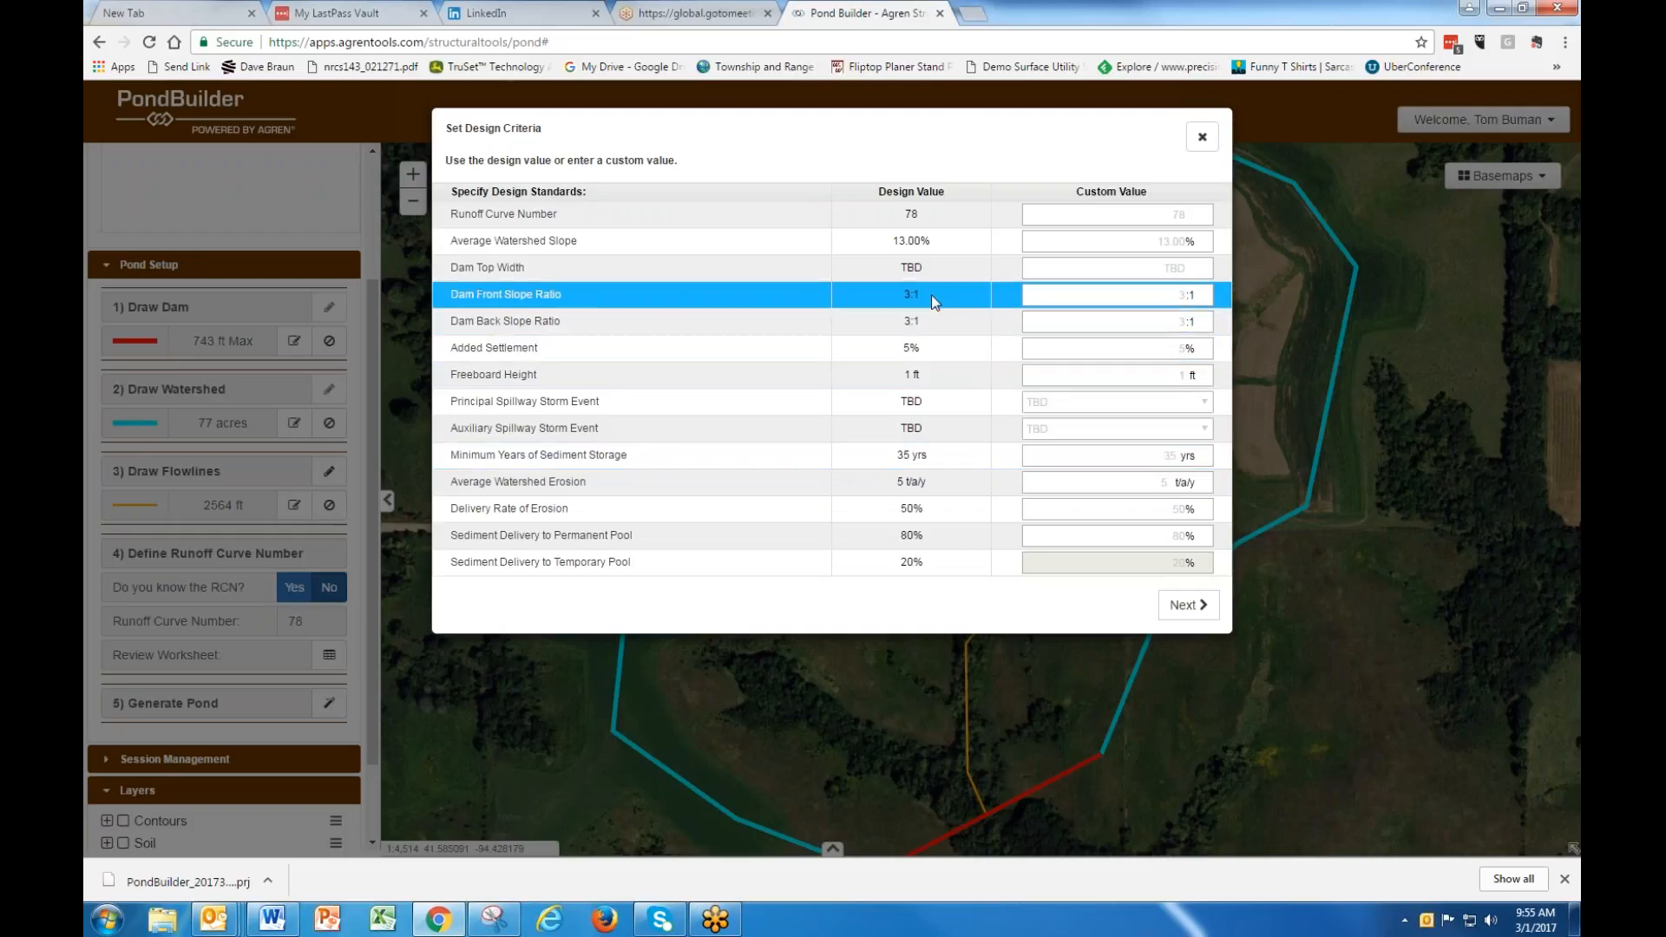
click(1107, 328)
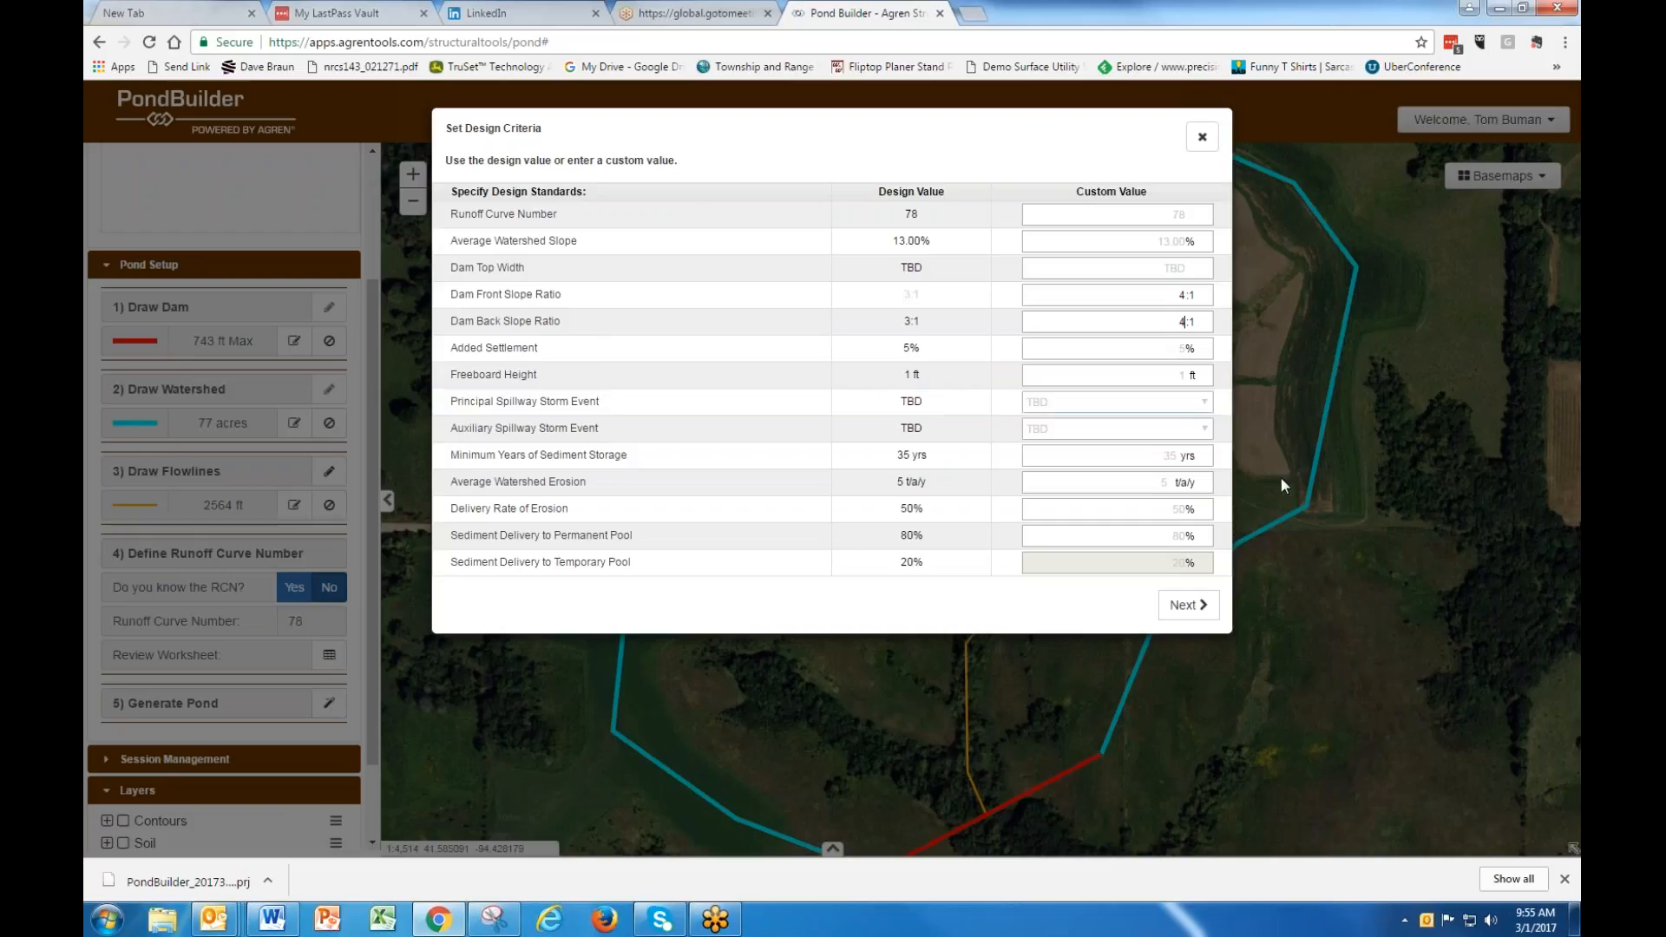
key(Tab)
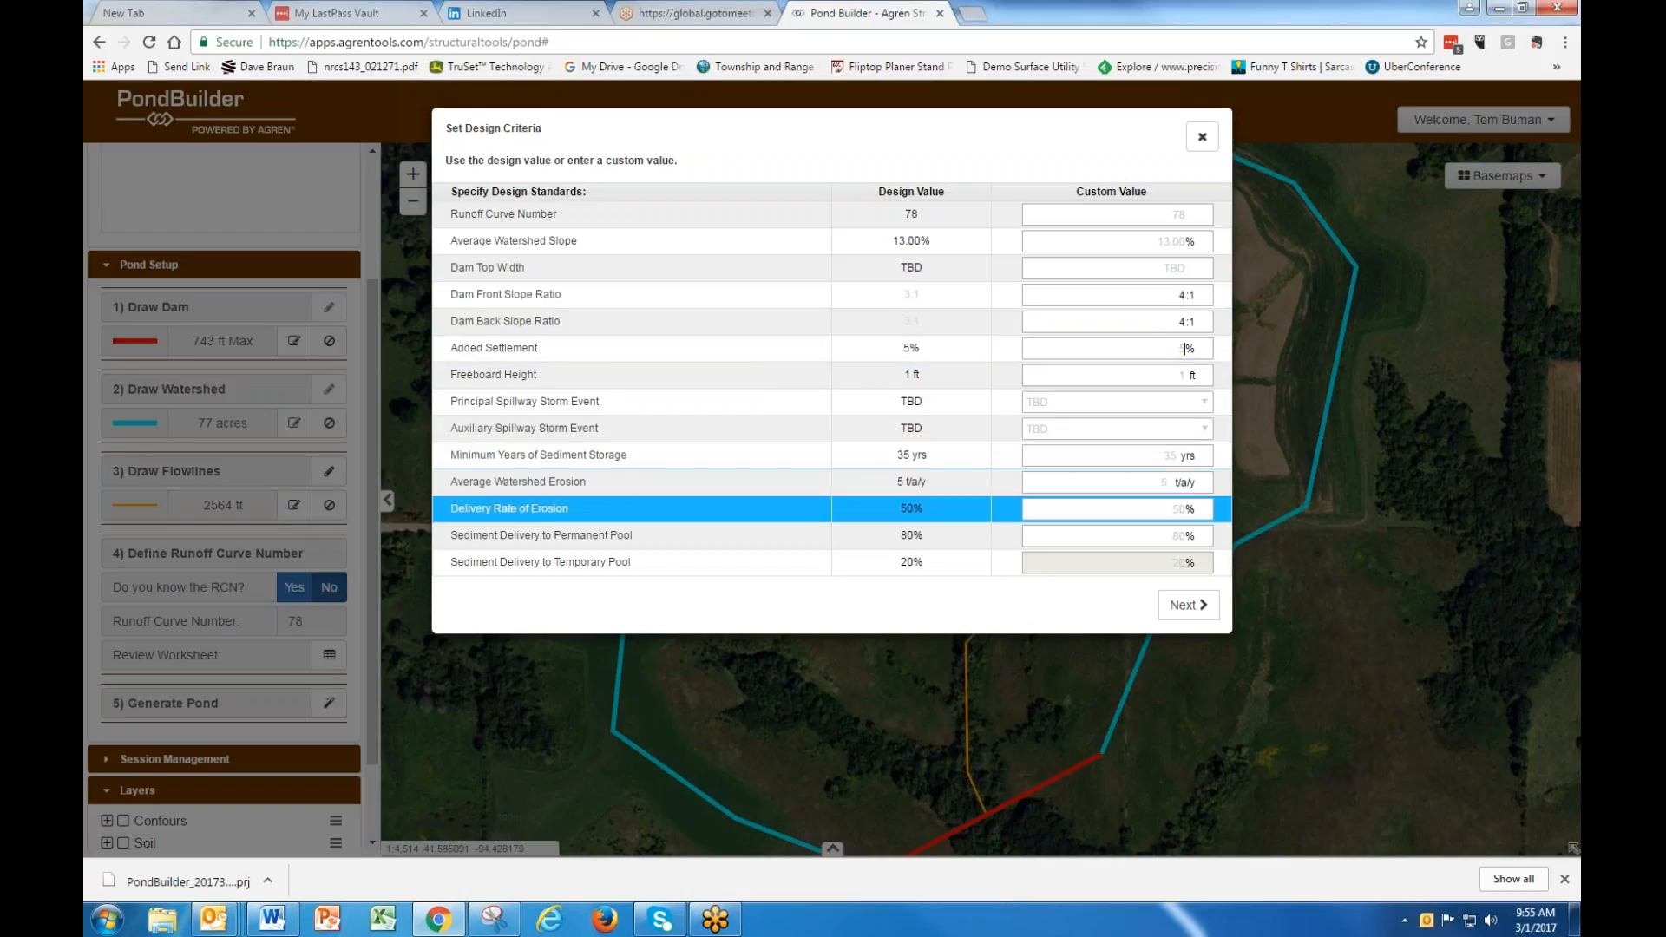
click(1200, 607)
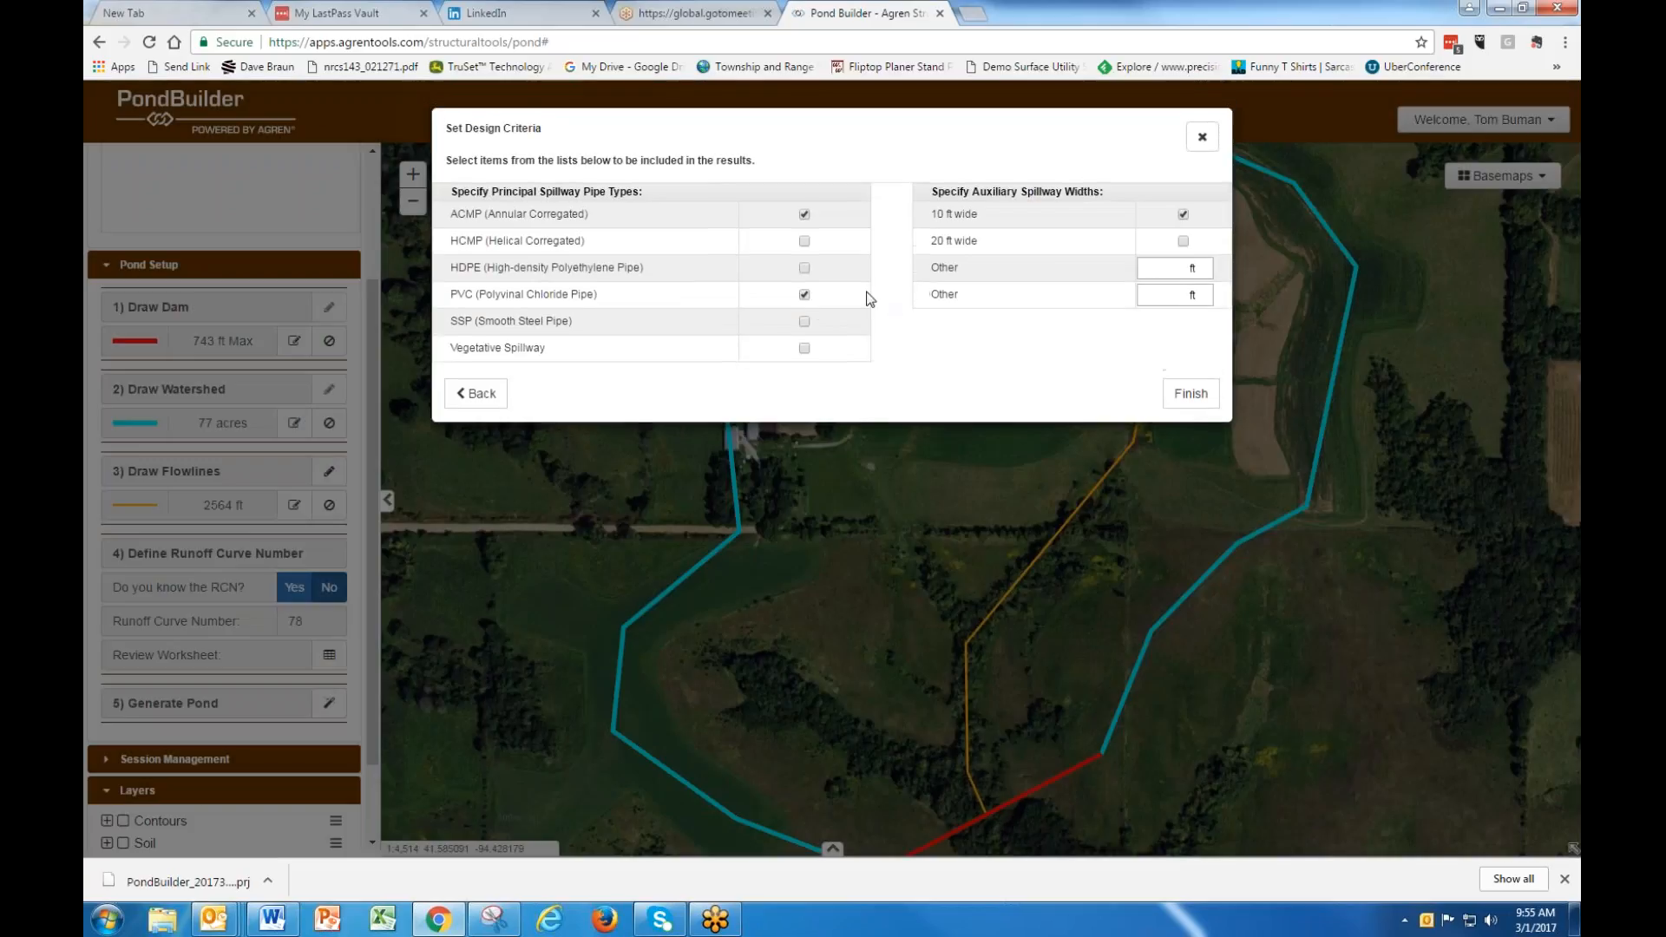
Choose only SSP (Smooth Steel Pipe) as the principal spillway, keep the 10 ft auxiliary spillway, and generate the pond options.
click(804, 295)
click(804, 214)
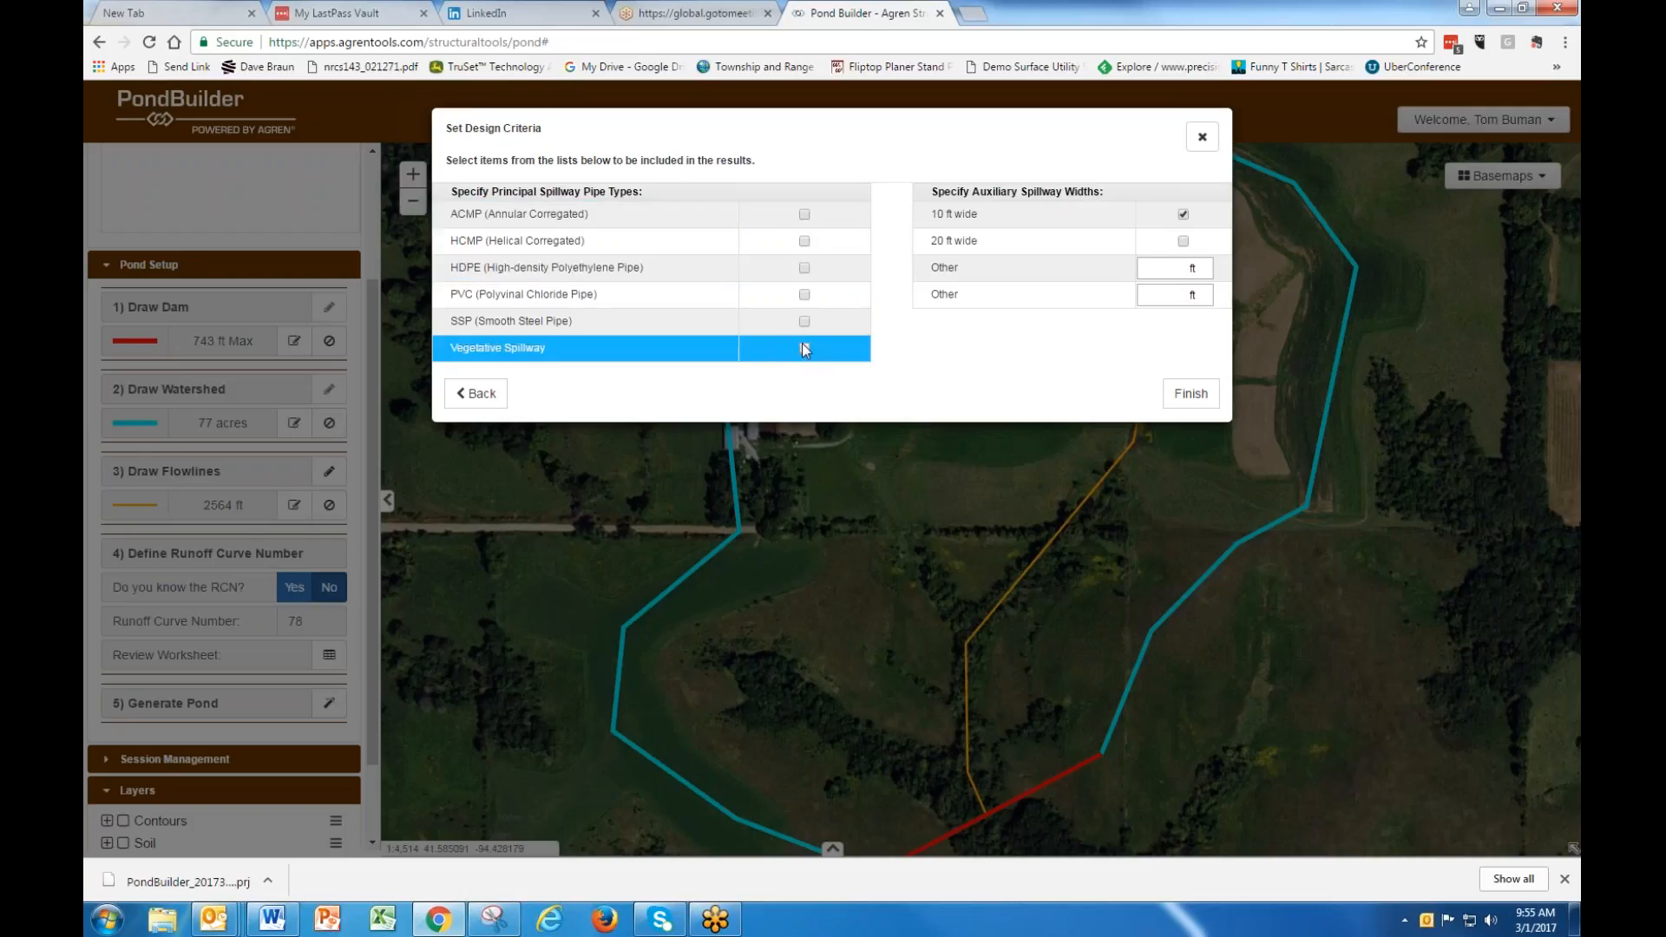
click(804, 321)
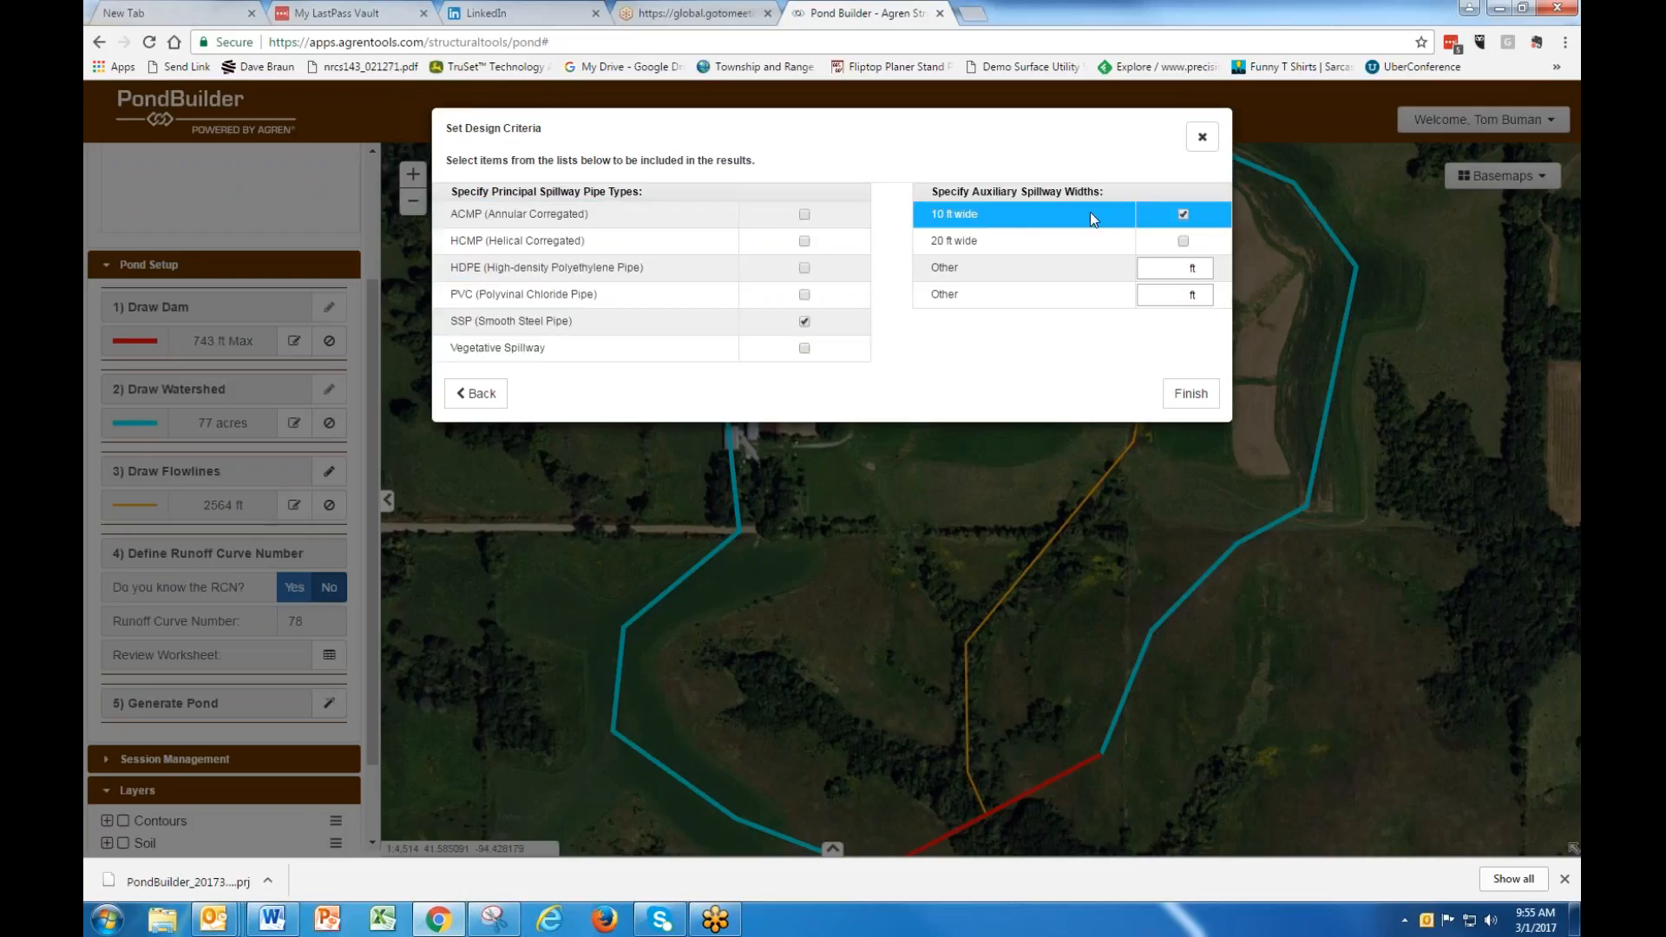
click(1186, 395)
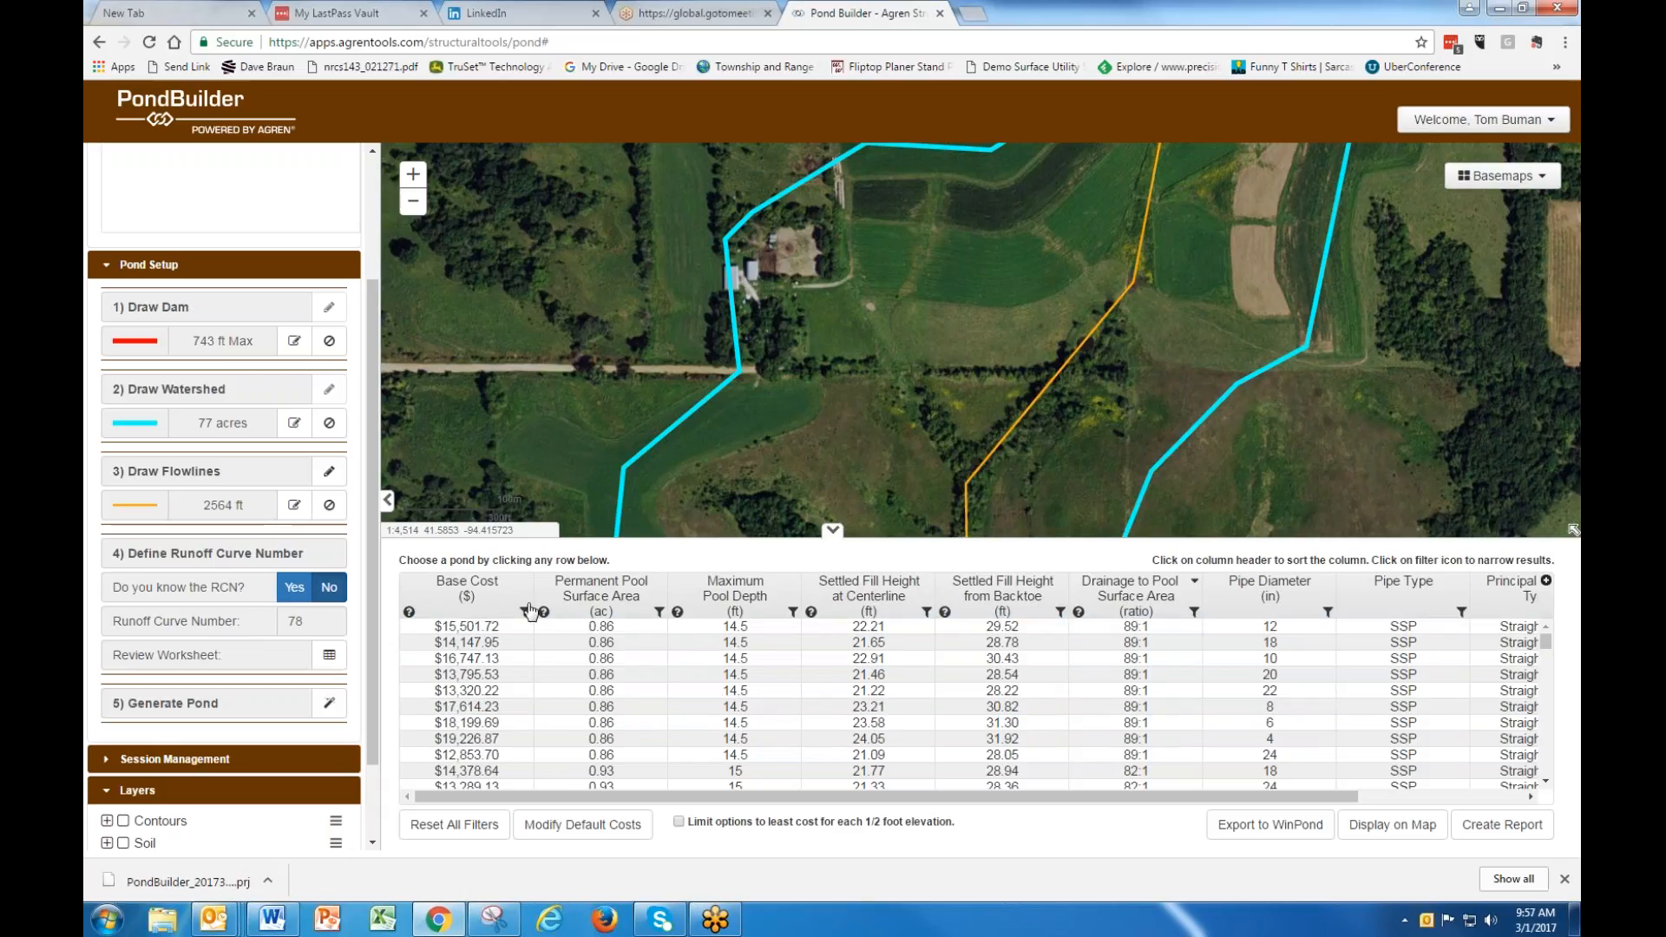
Sort the pond options by base cost, by permanent pool surface area in both directions, and by drainage to pool surface area ratio.
click(477, 599)
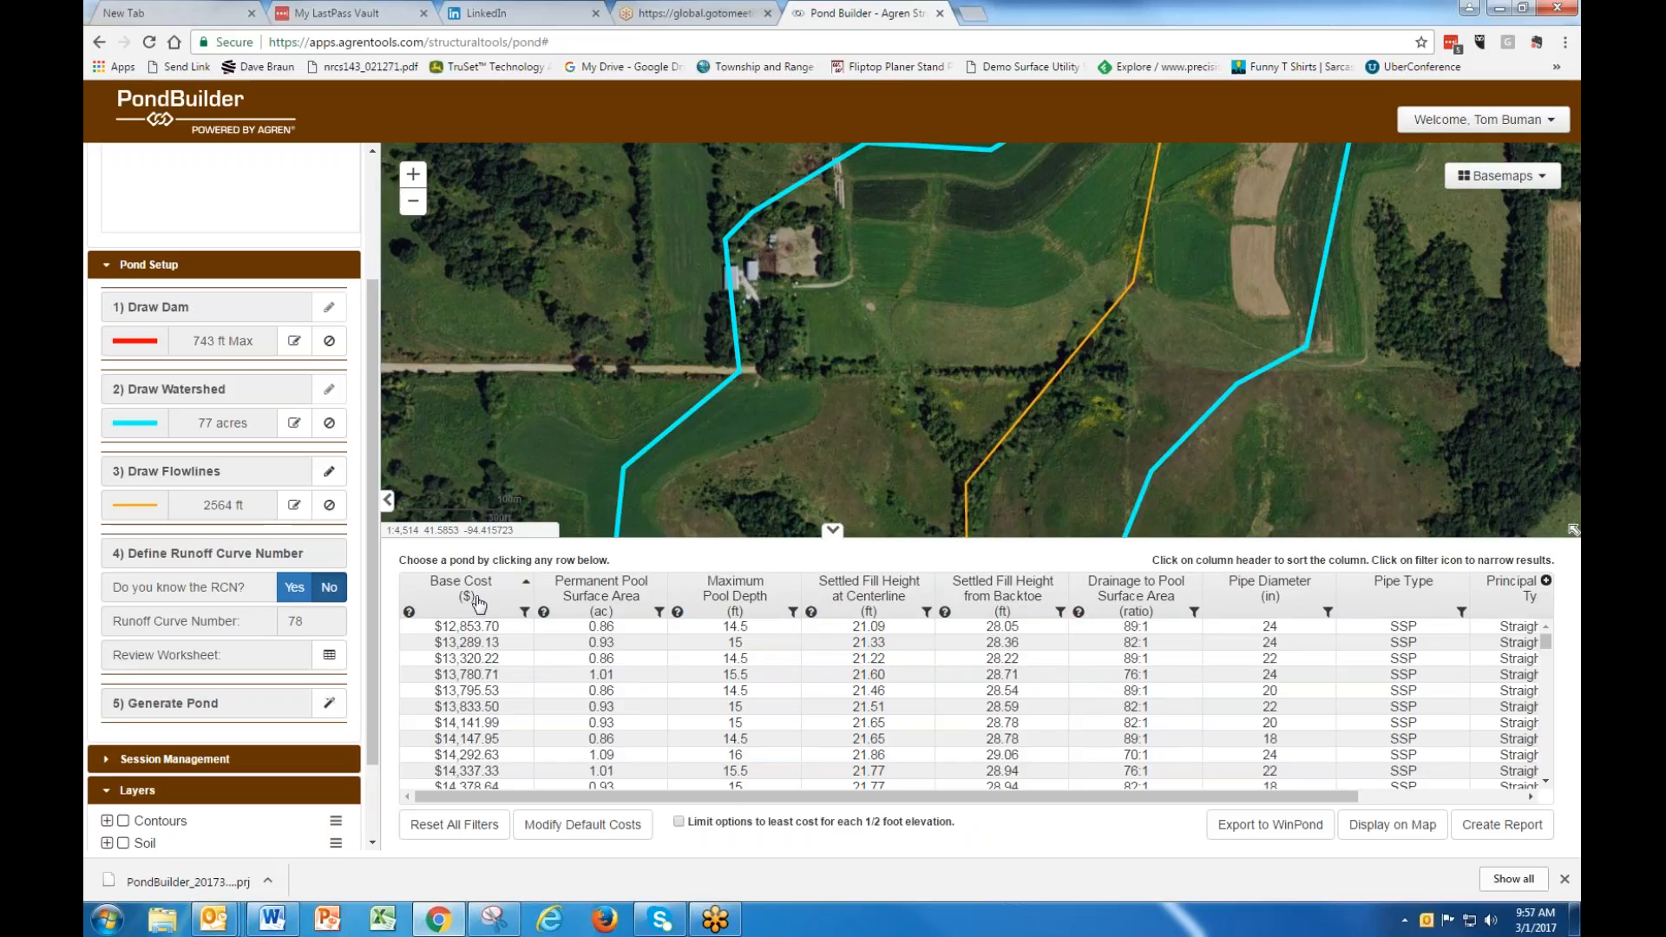
click(605, 595)
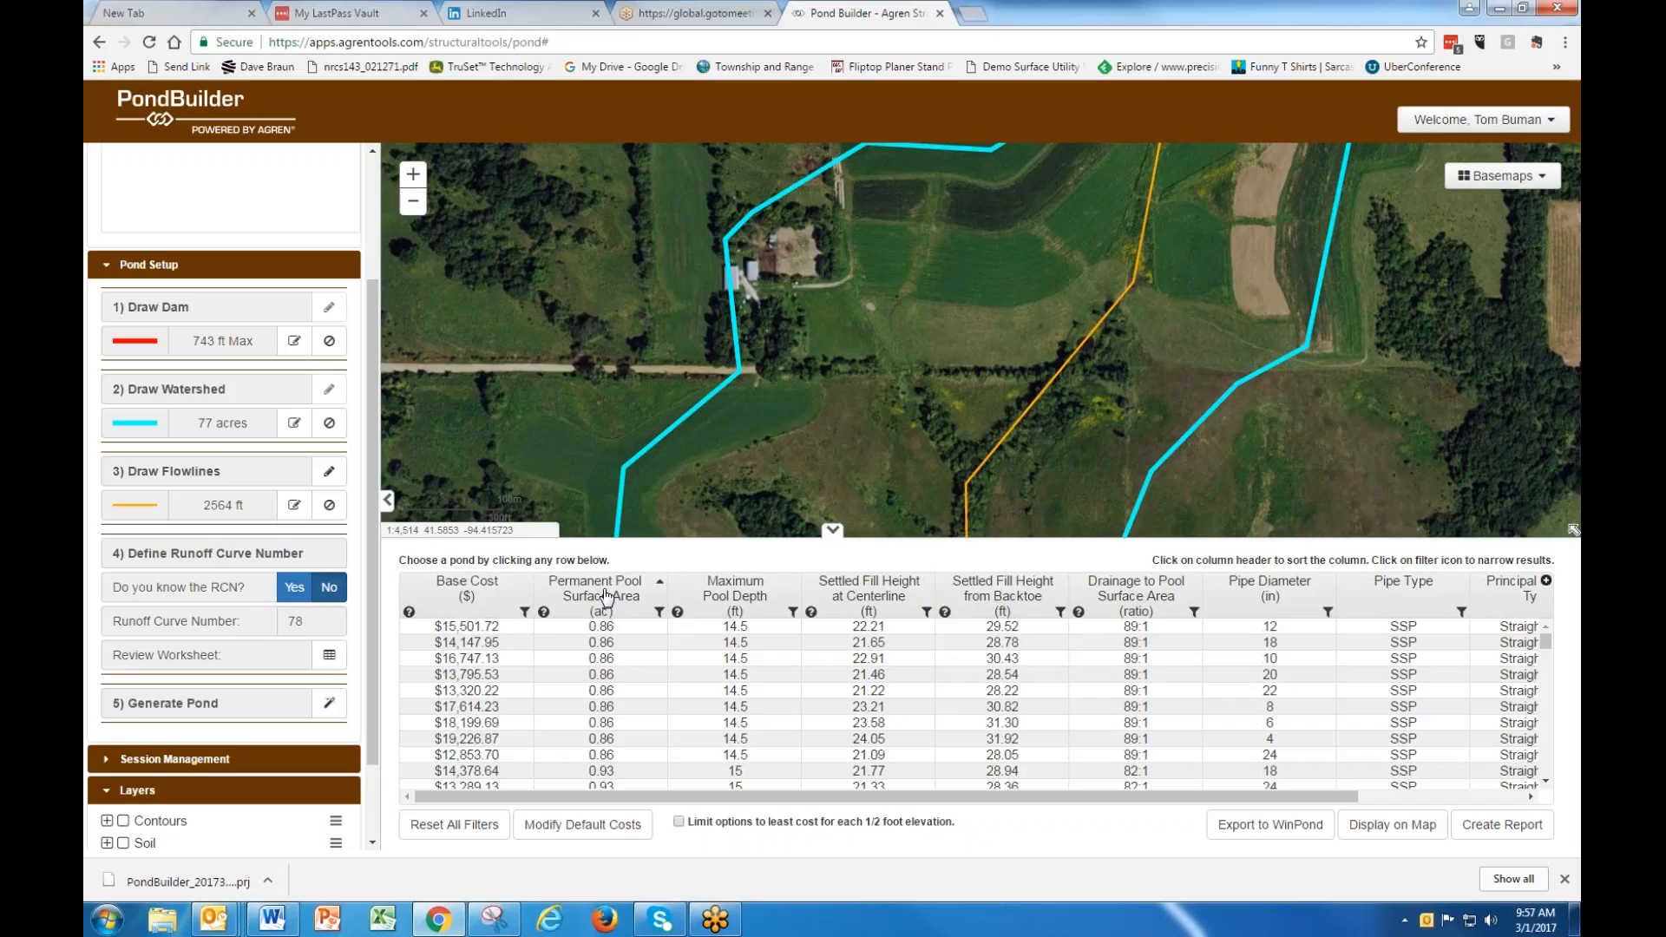
click(620, 628)
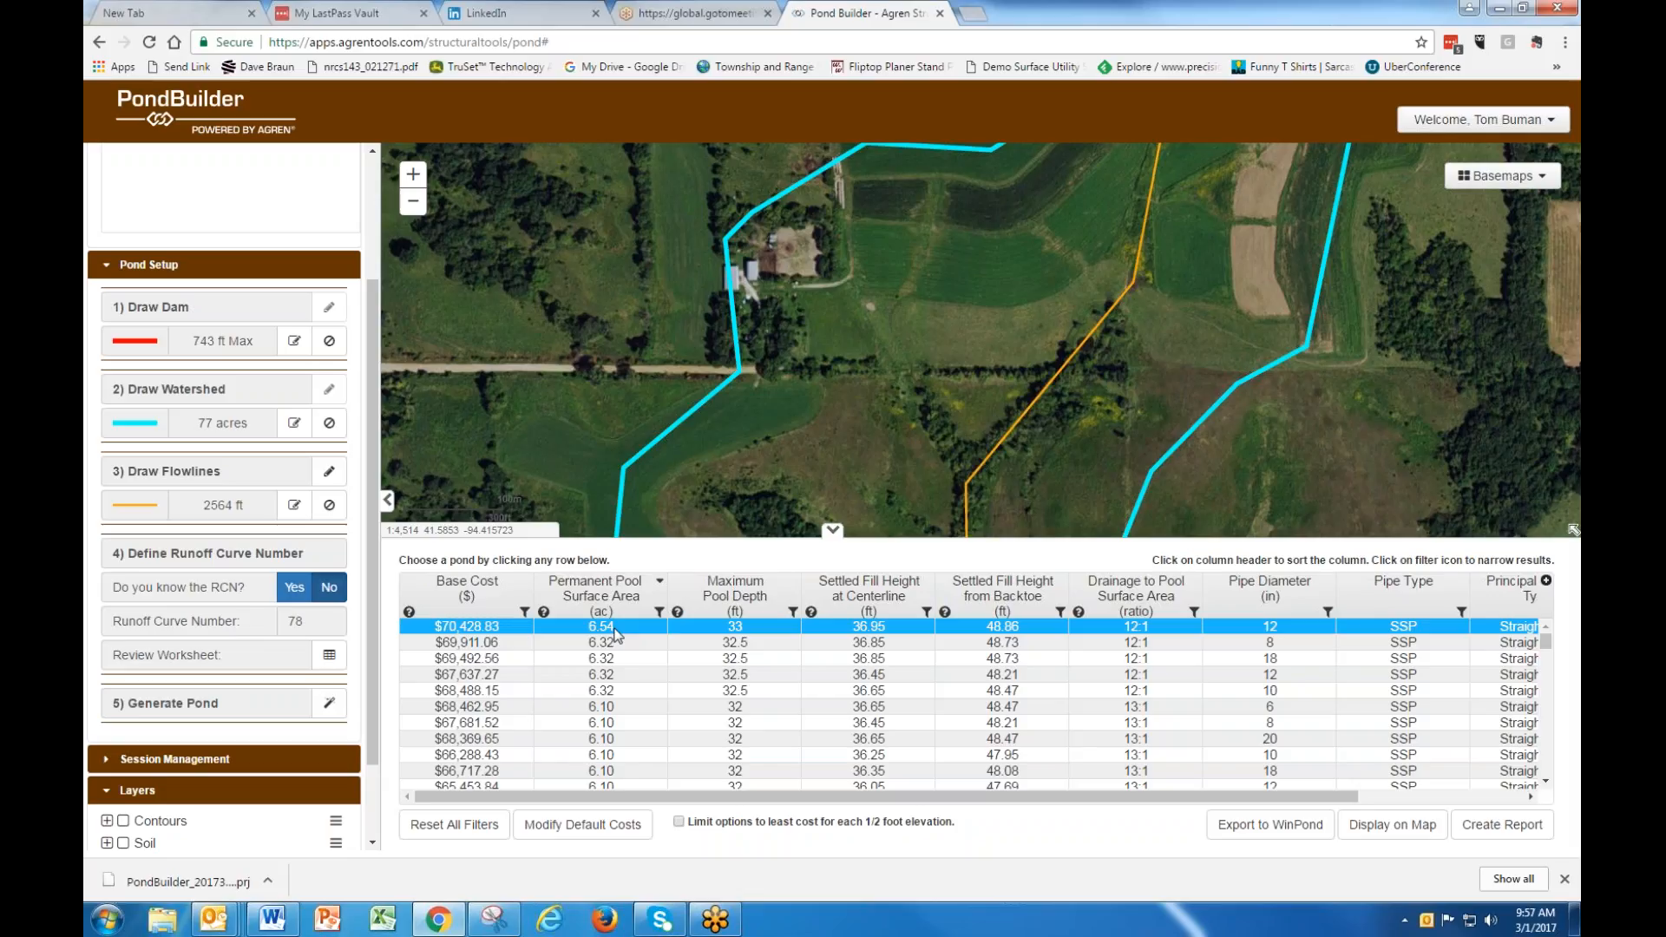
click(604, 600)
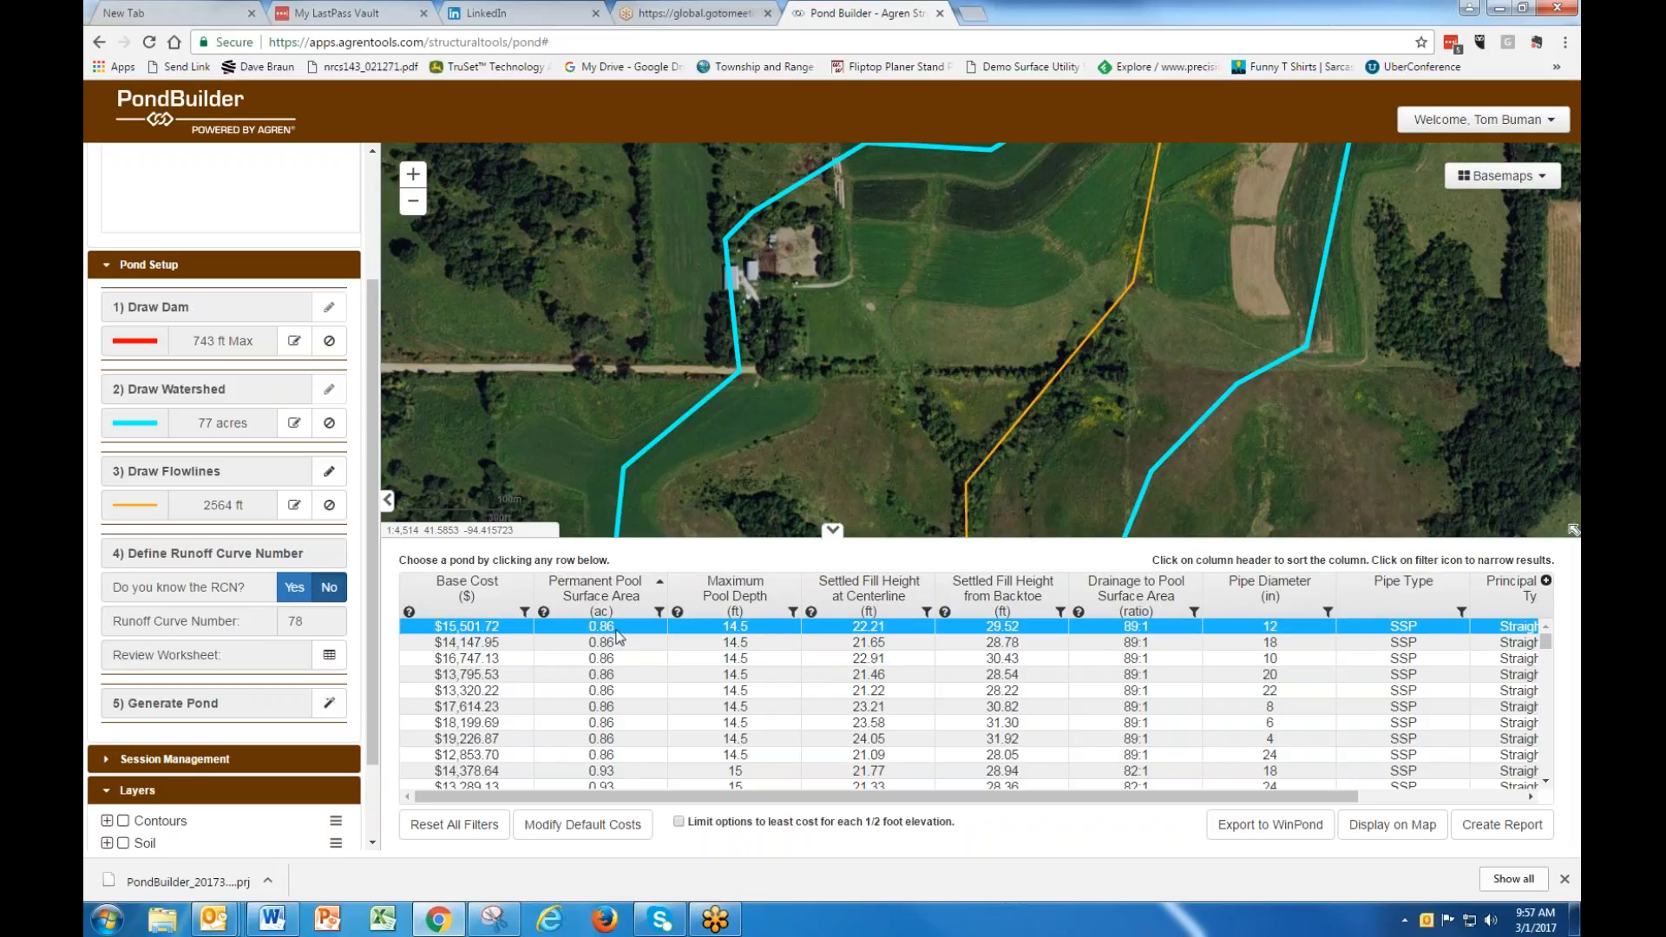
click(1139, 607)
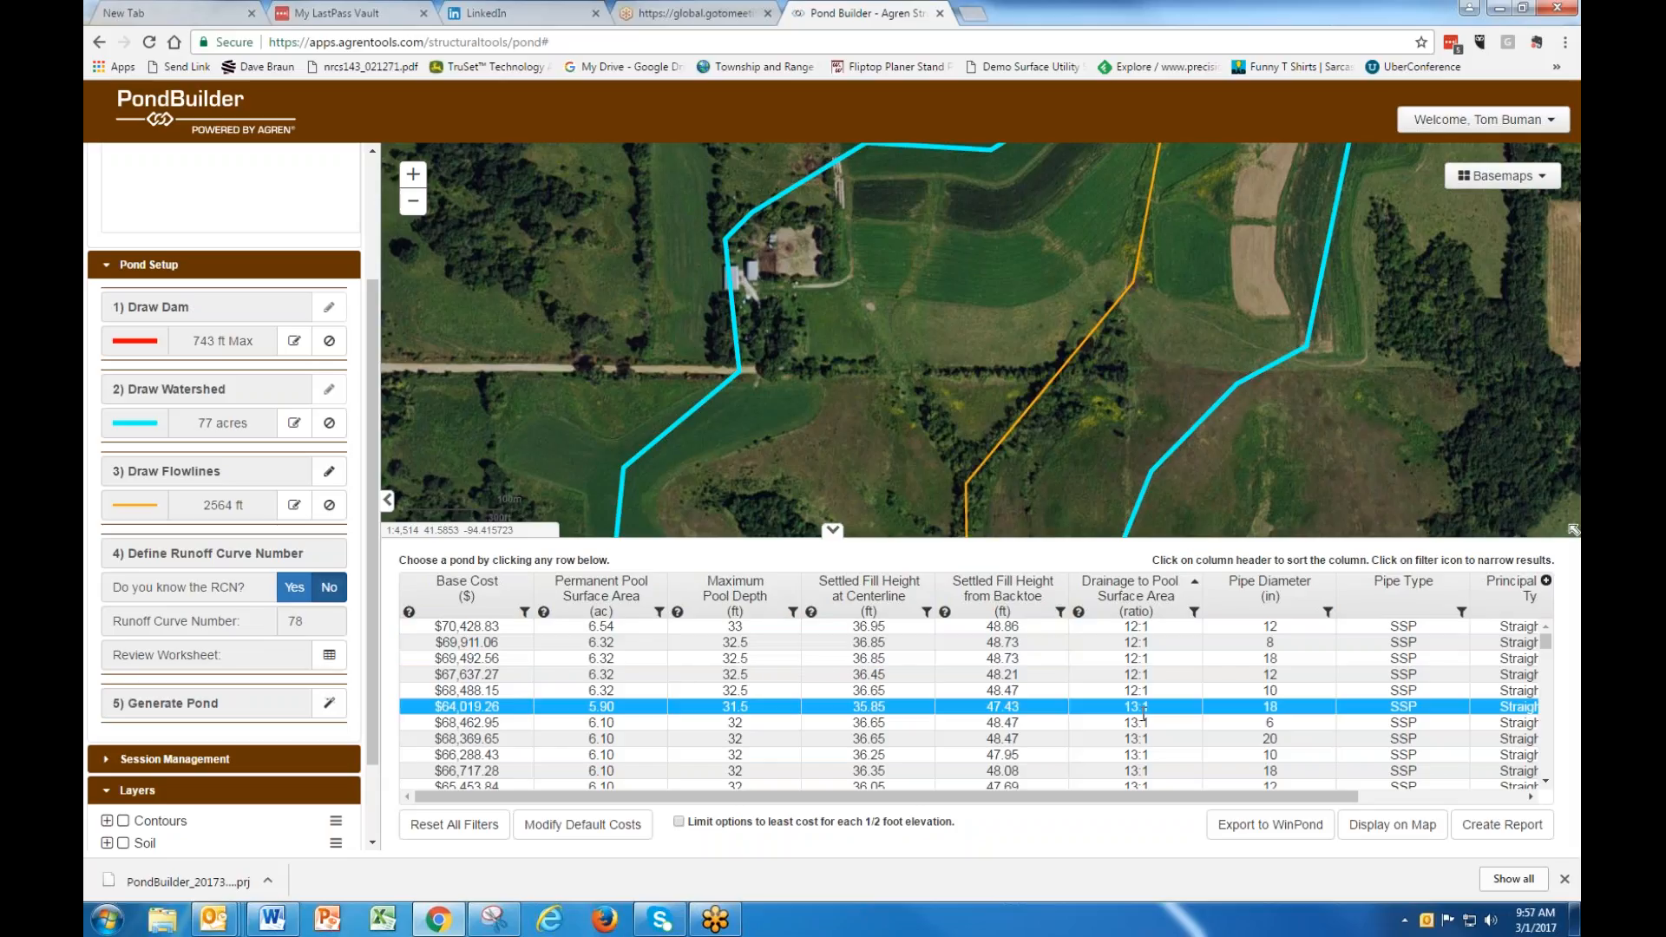
Review the sorted pond options and limit them to the least cost for each 1/2 foot elevation.
scroll(1143, 713, down, 1)
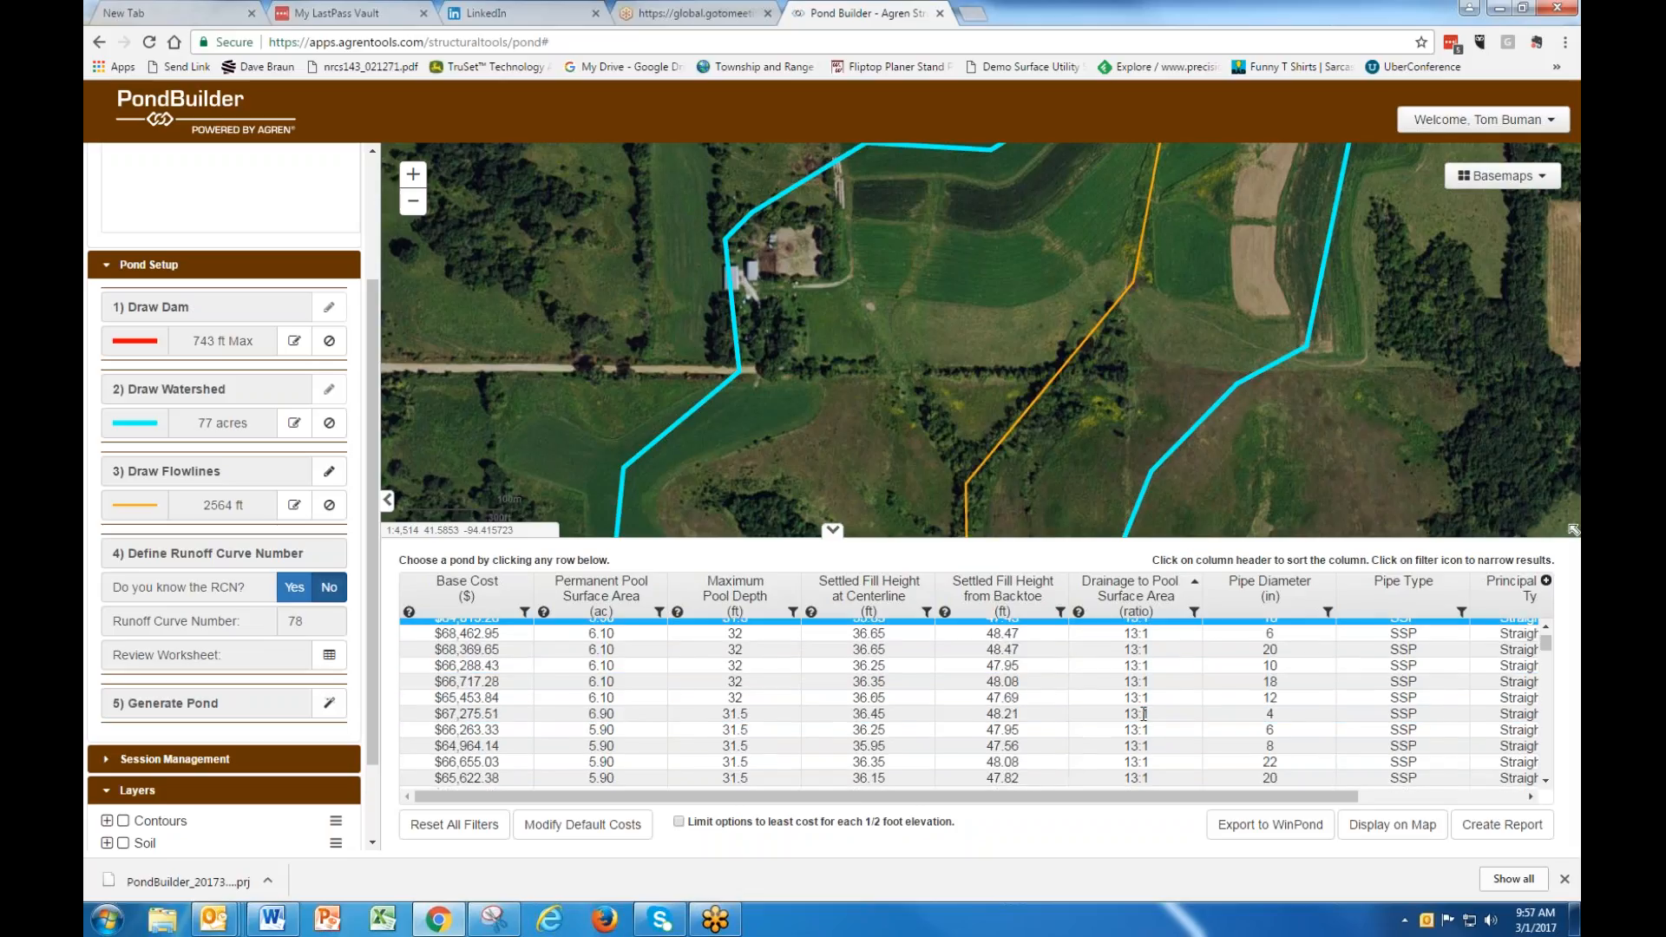
scroll(1144, 713, down, 5)
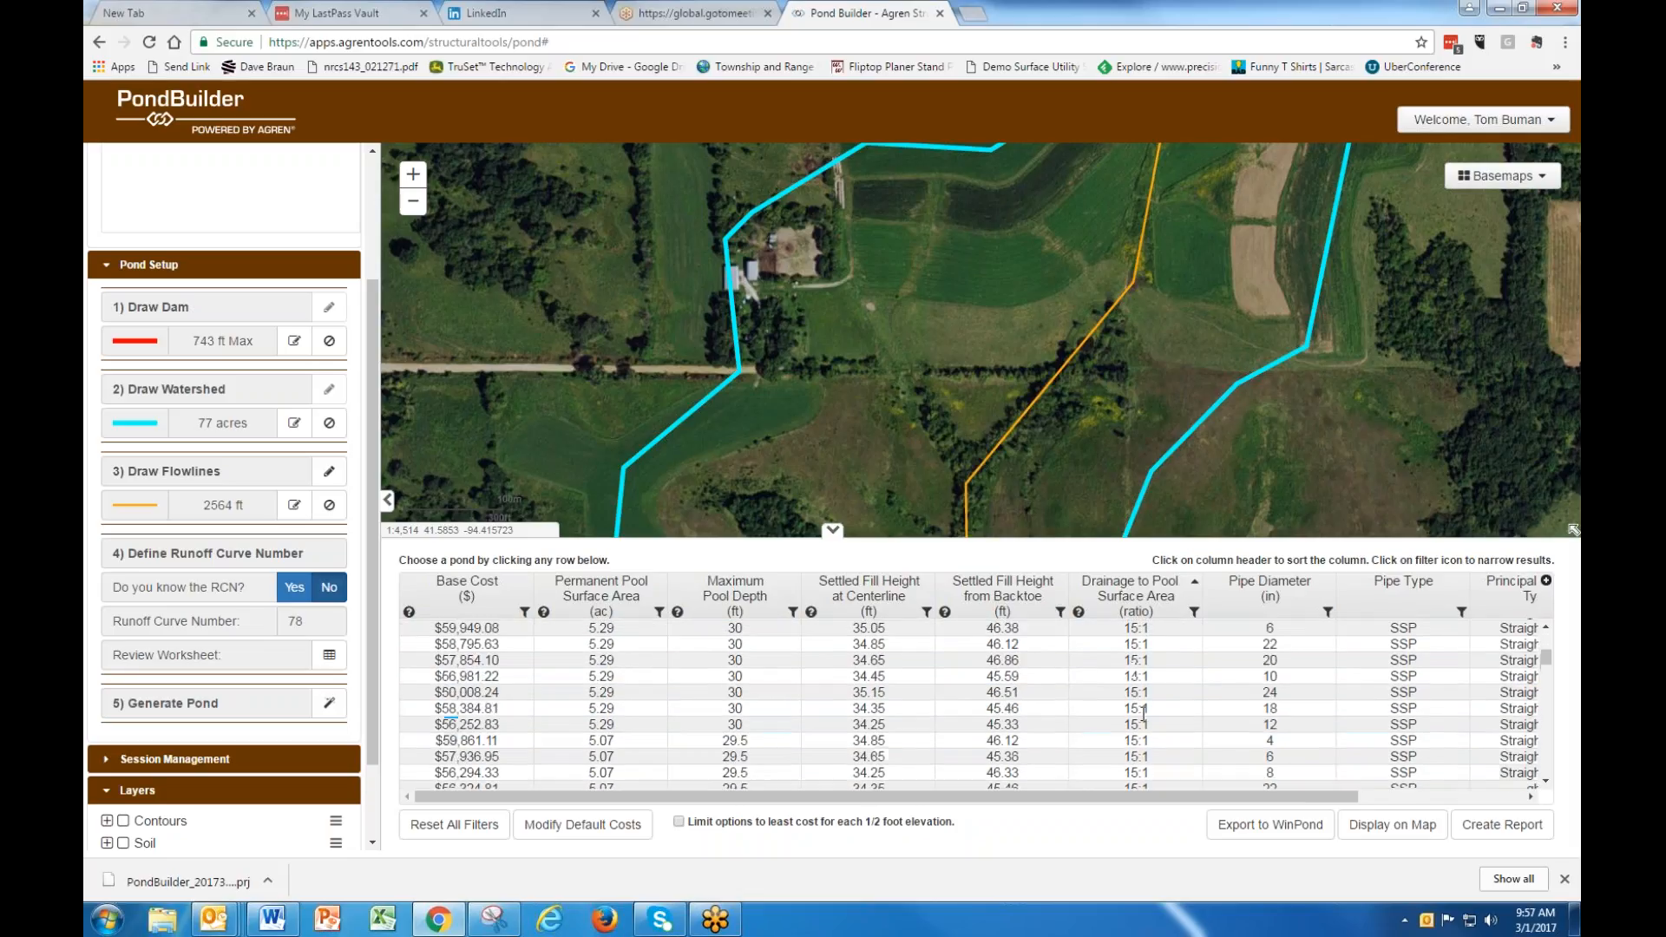
scroll(1144, 713, down, 5)
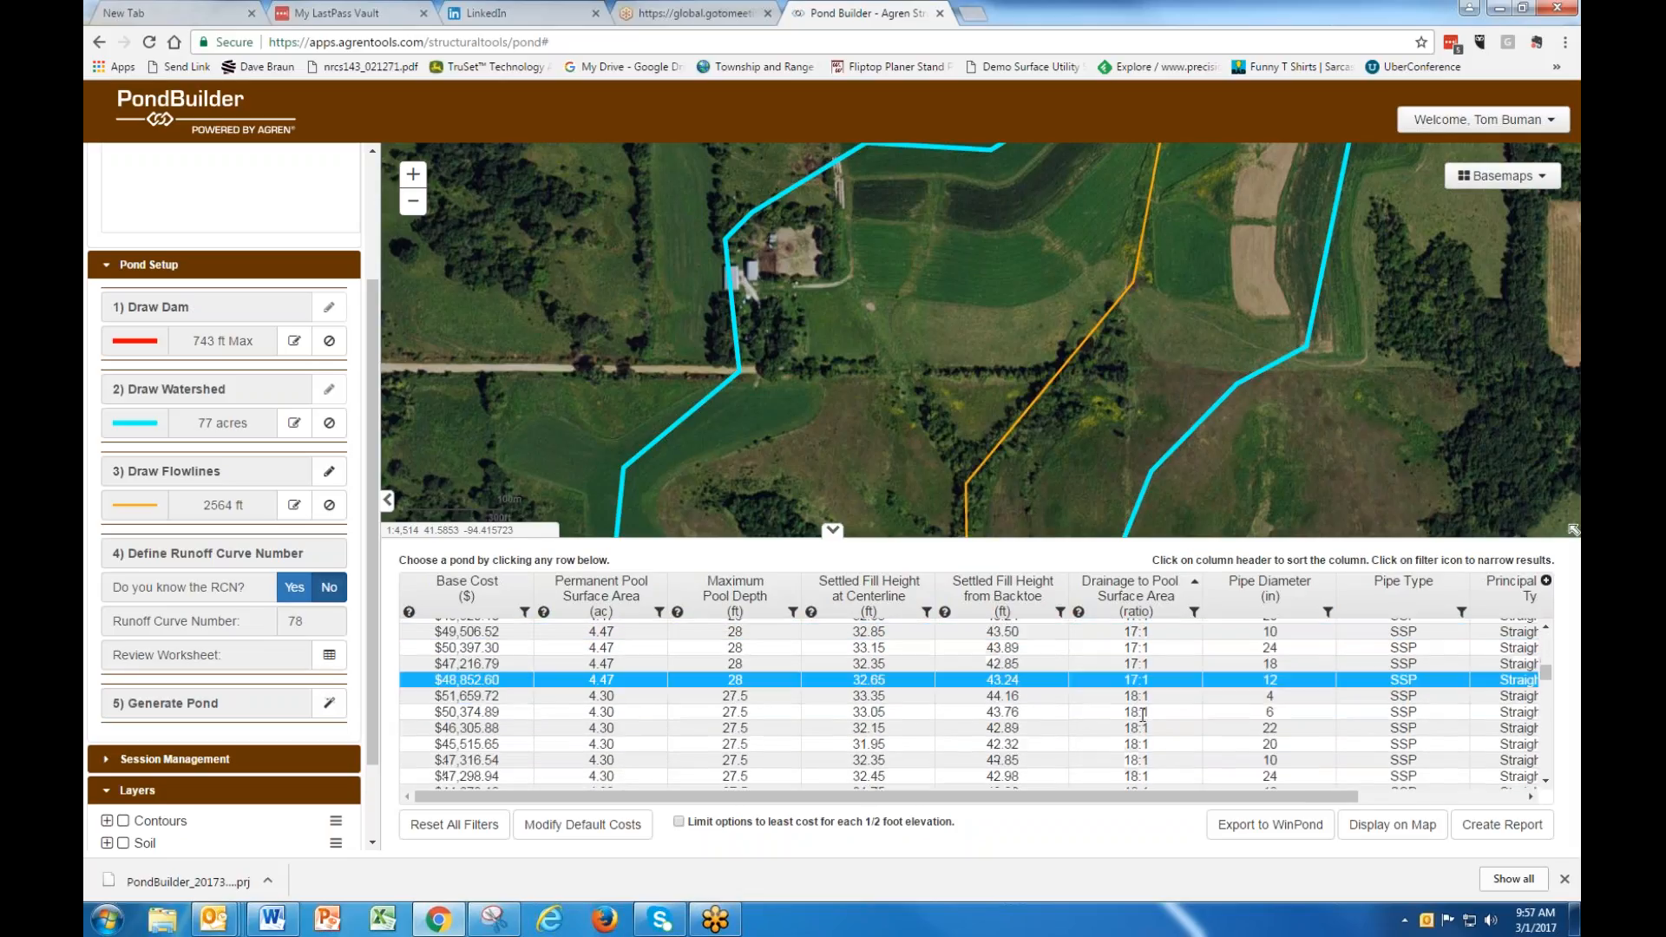
scroll(1142, 711, down, 3)
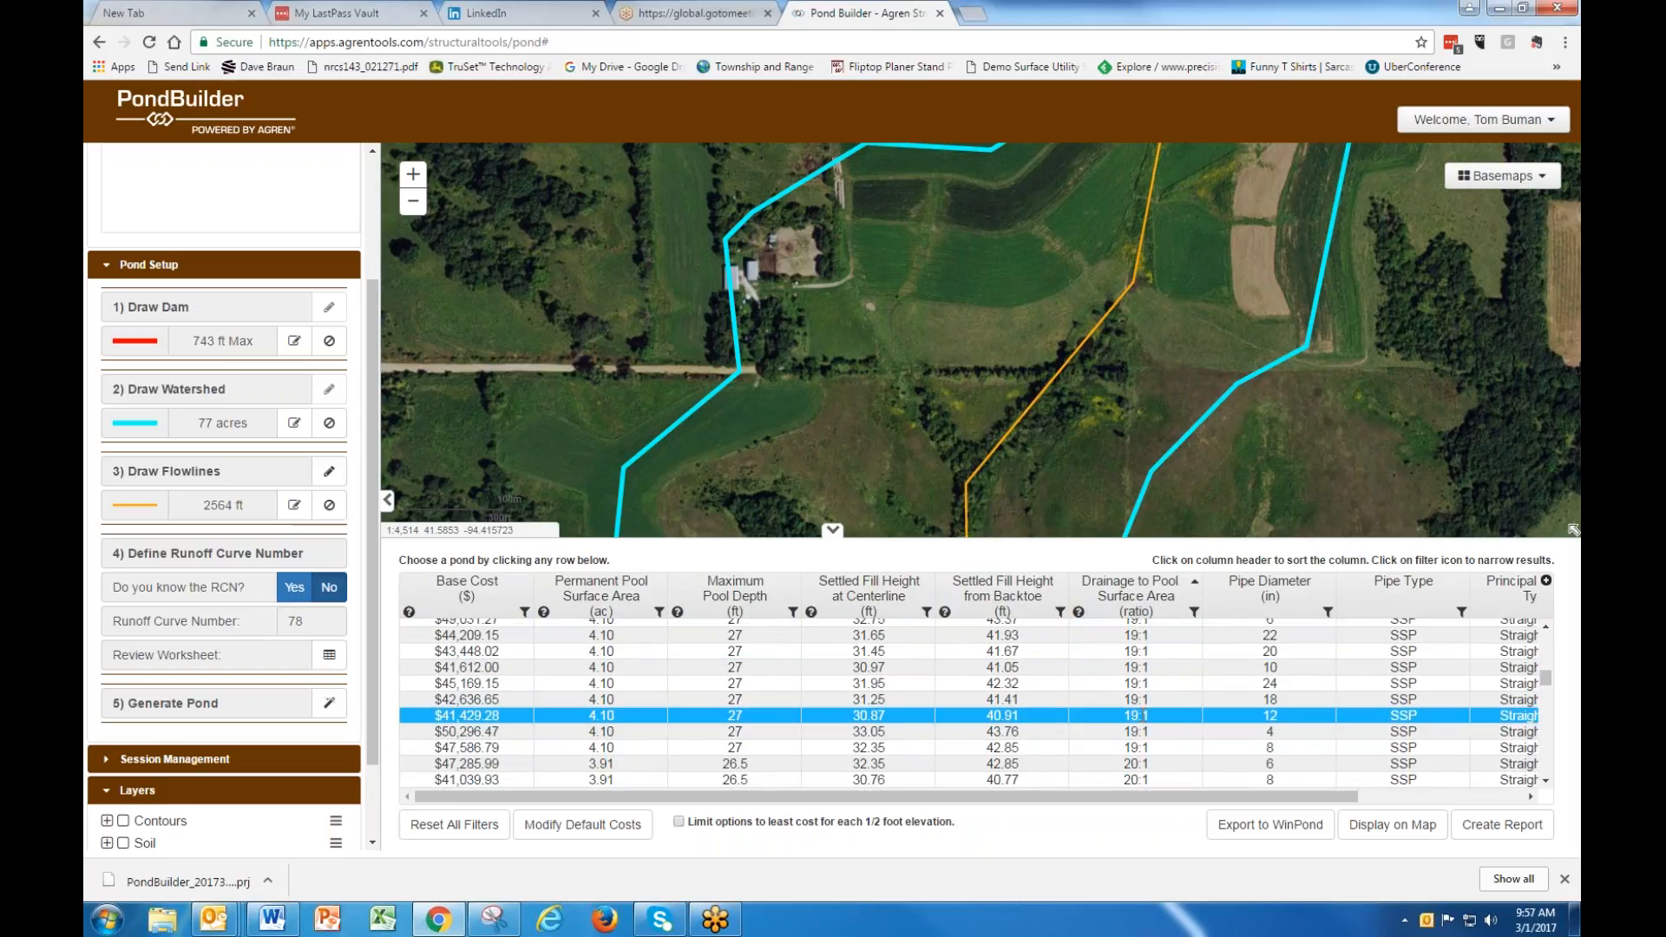
scroll(1139, 714, down, 3)
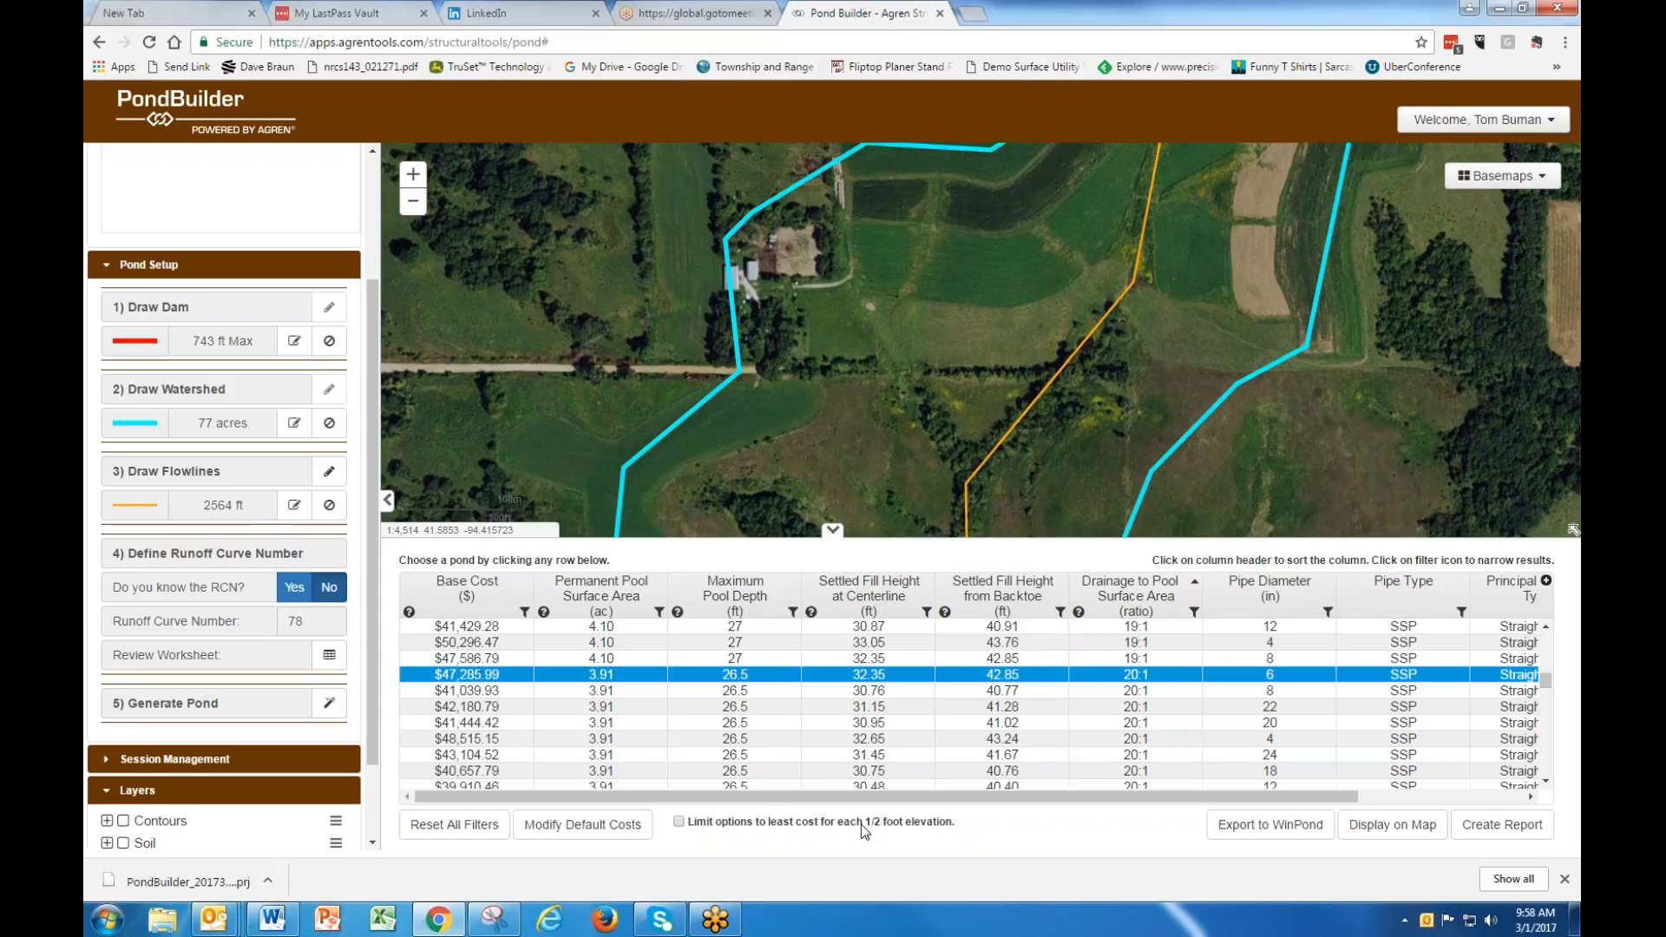
click(679, 822)
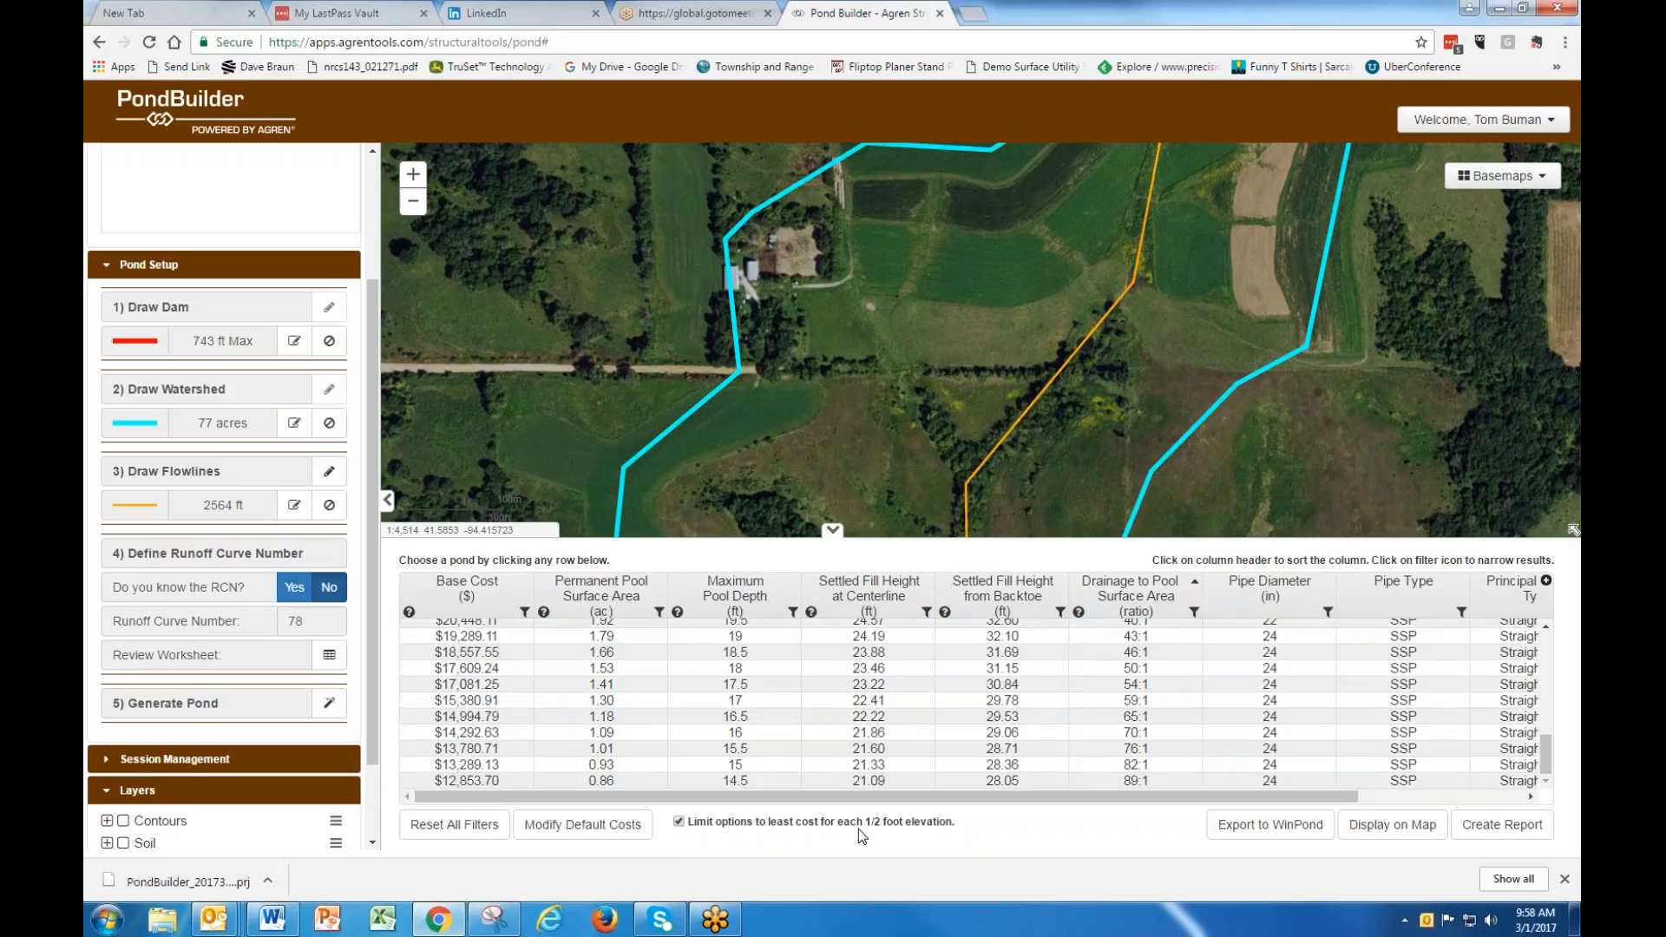
Examine the costs, pool depths and pipe diameters across the reduced list of pond options.
click(729, 654)
scroll(636, 686, up, 10)
click(636, 689)
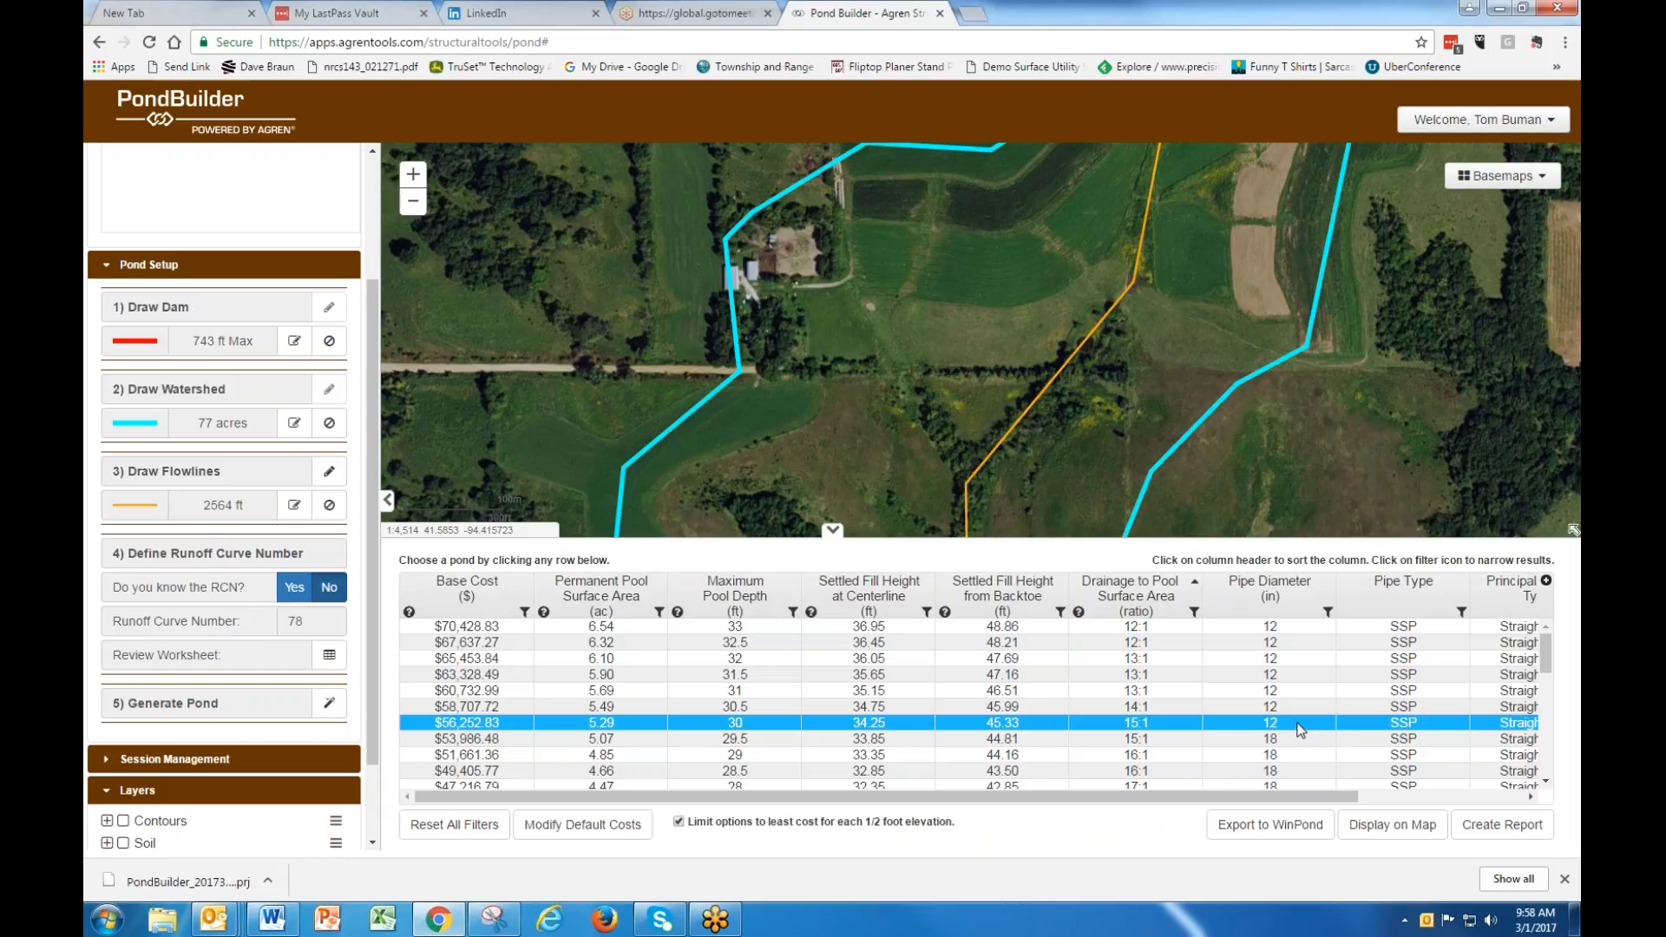
scroll(1302, 729, down, 5)
scroll(1301, 729, down, 5)
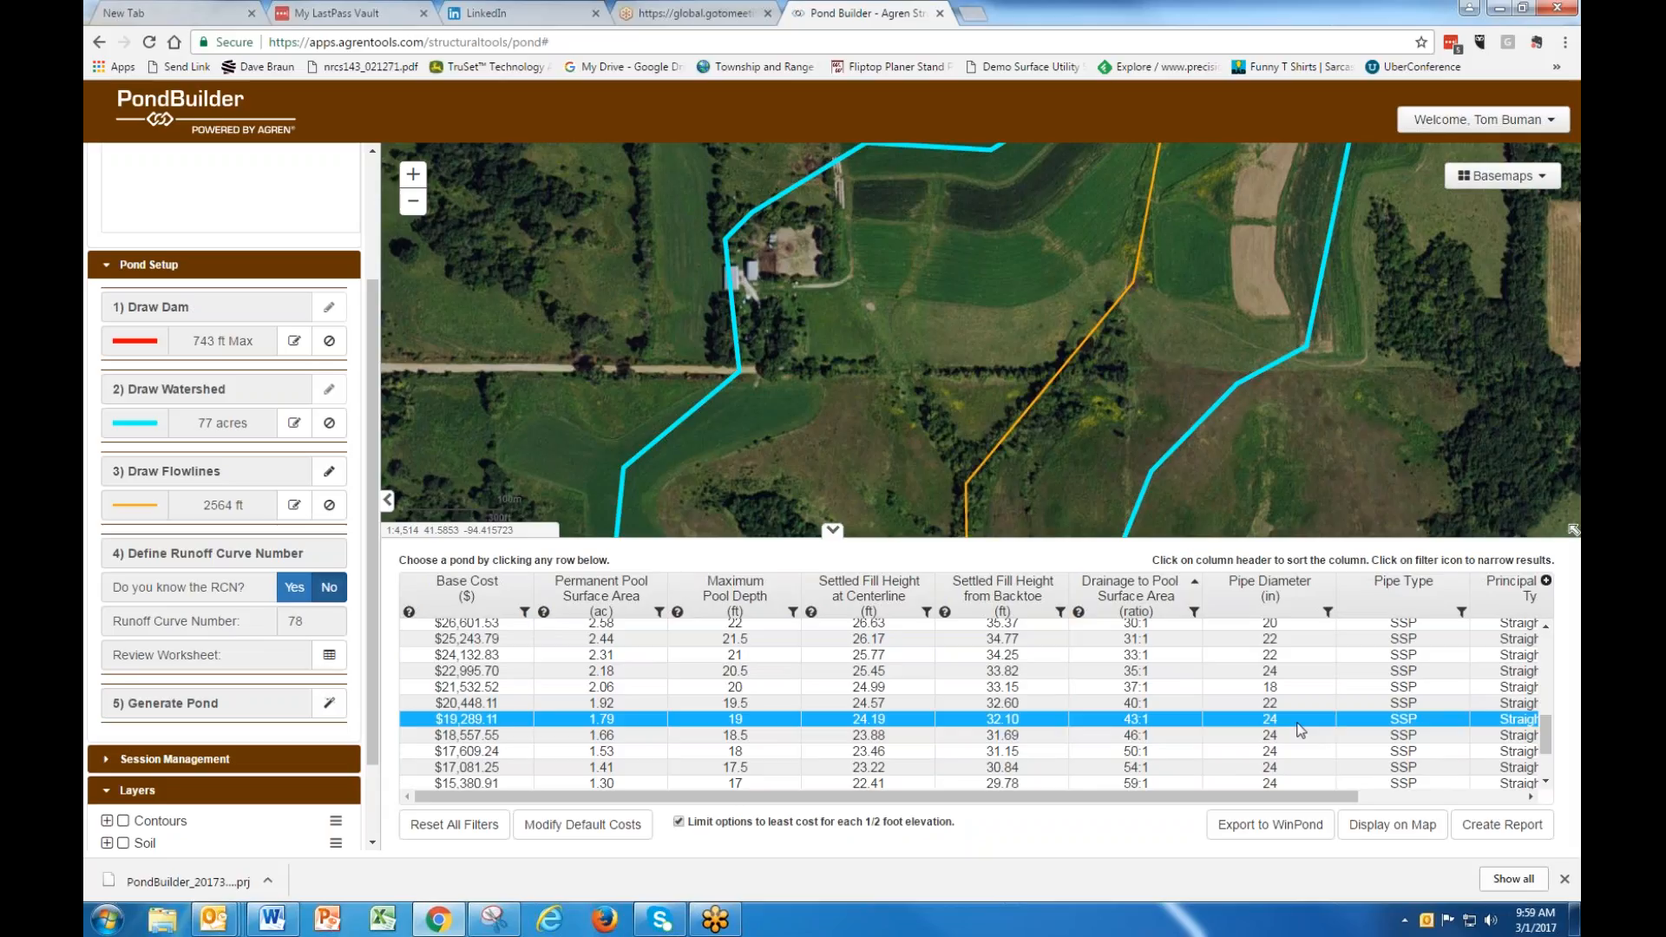
scroll(1301, 728, up, 10)
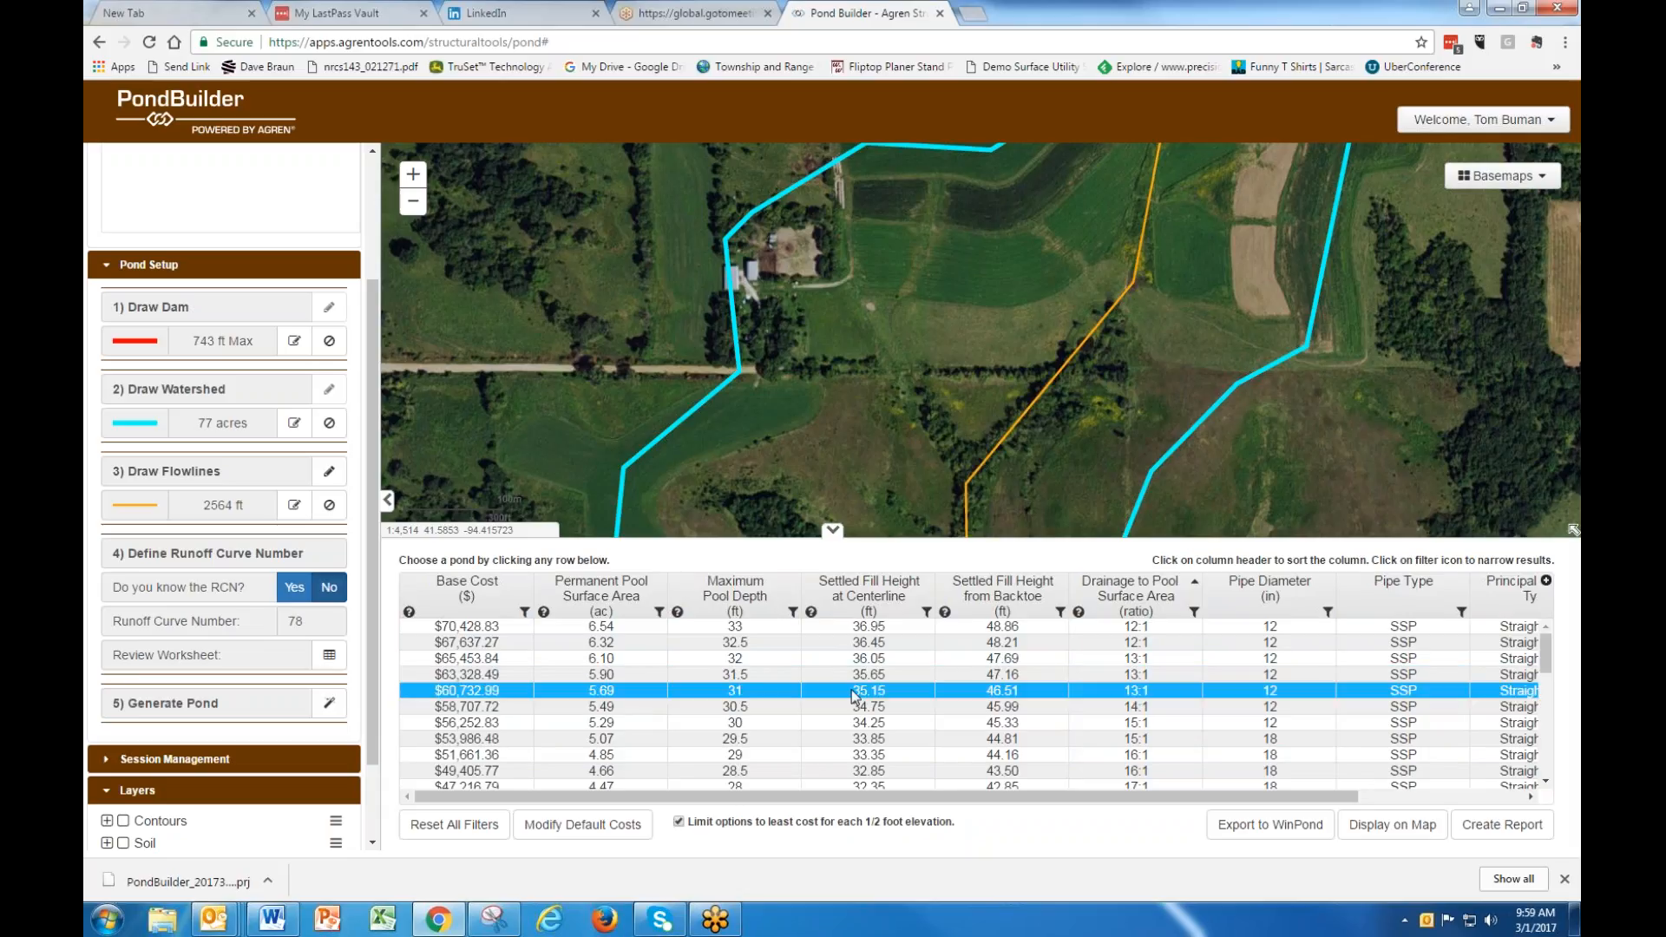
Display the option with a 26.5 ft maximum pool depth on the map and inspect its pool and dam up close.
scroll(853, 694, down, 2)
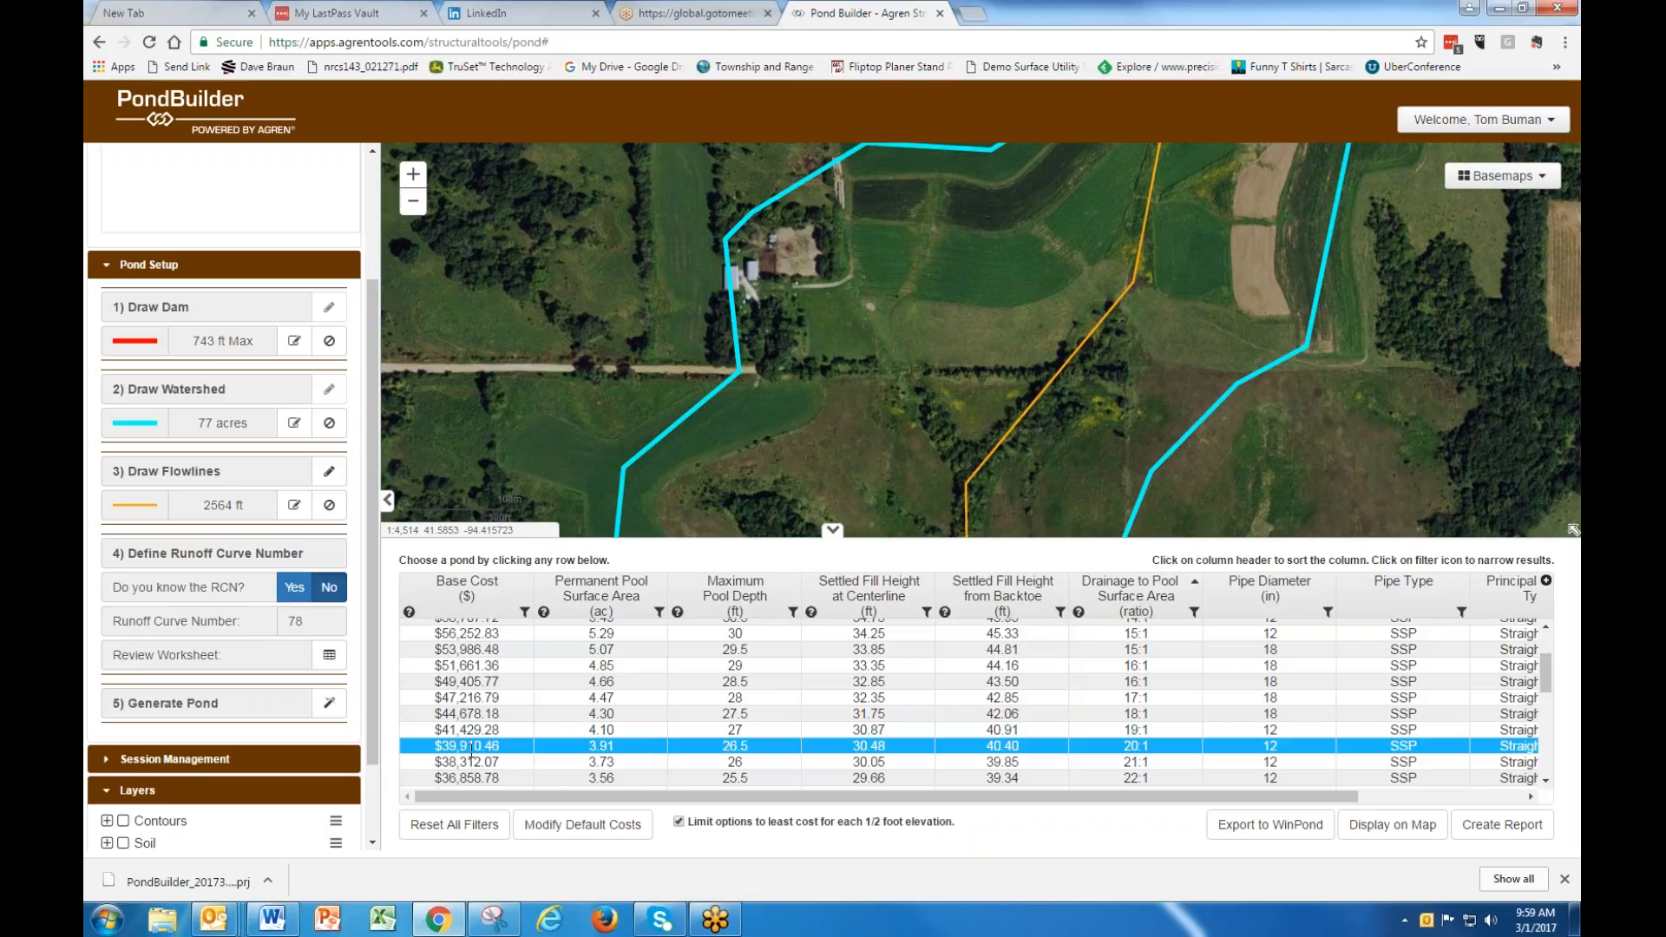
ctrl+click(758, 763)
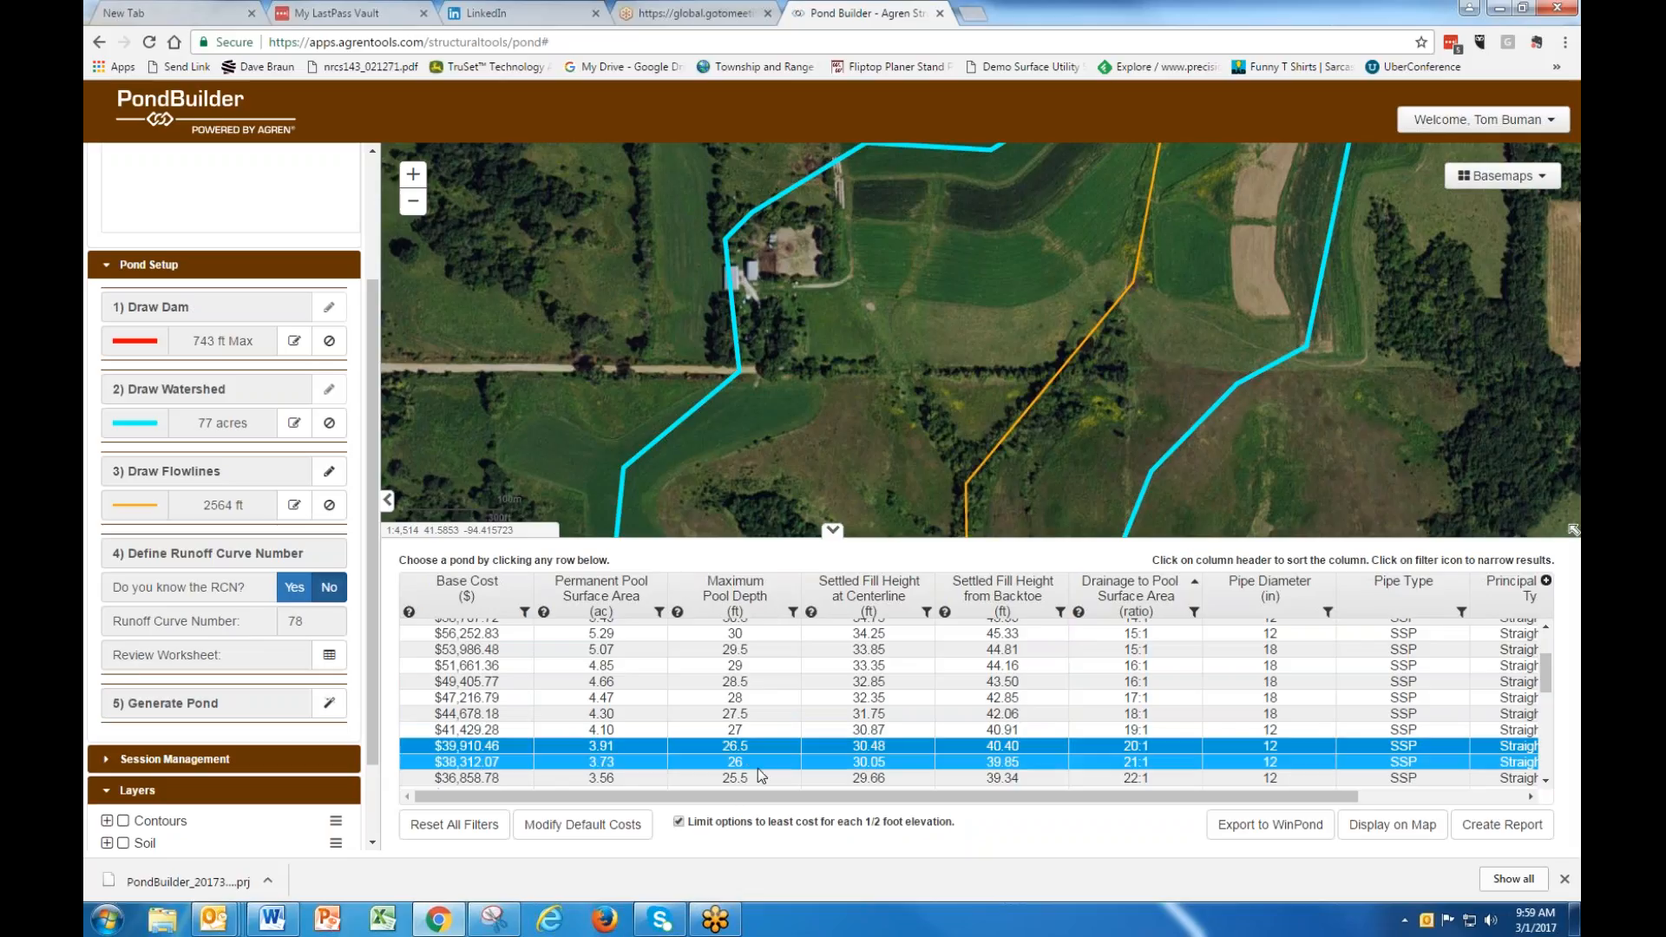
click(746, 748)
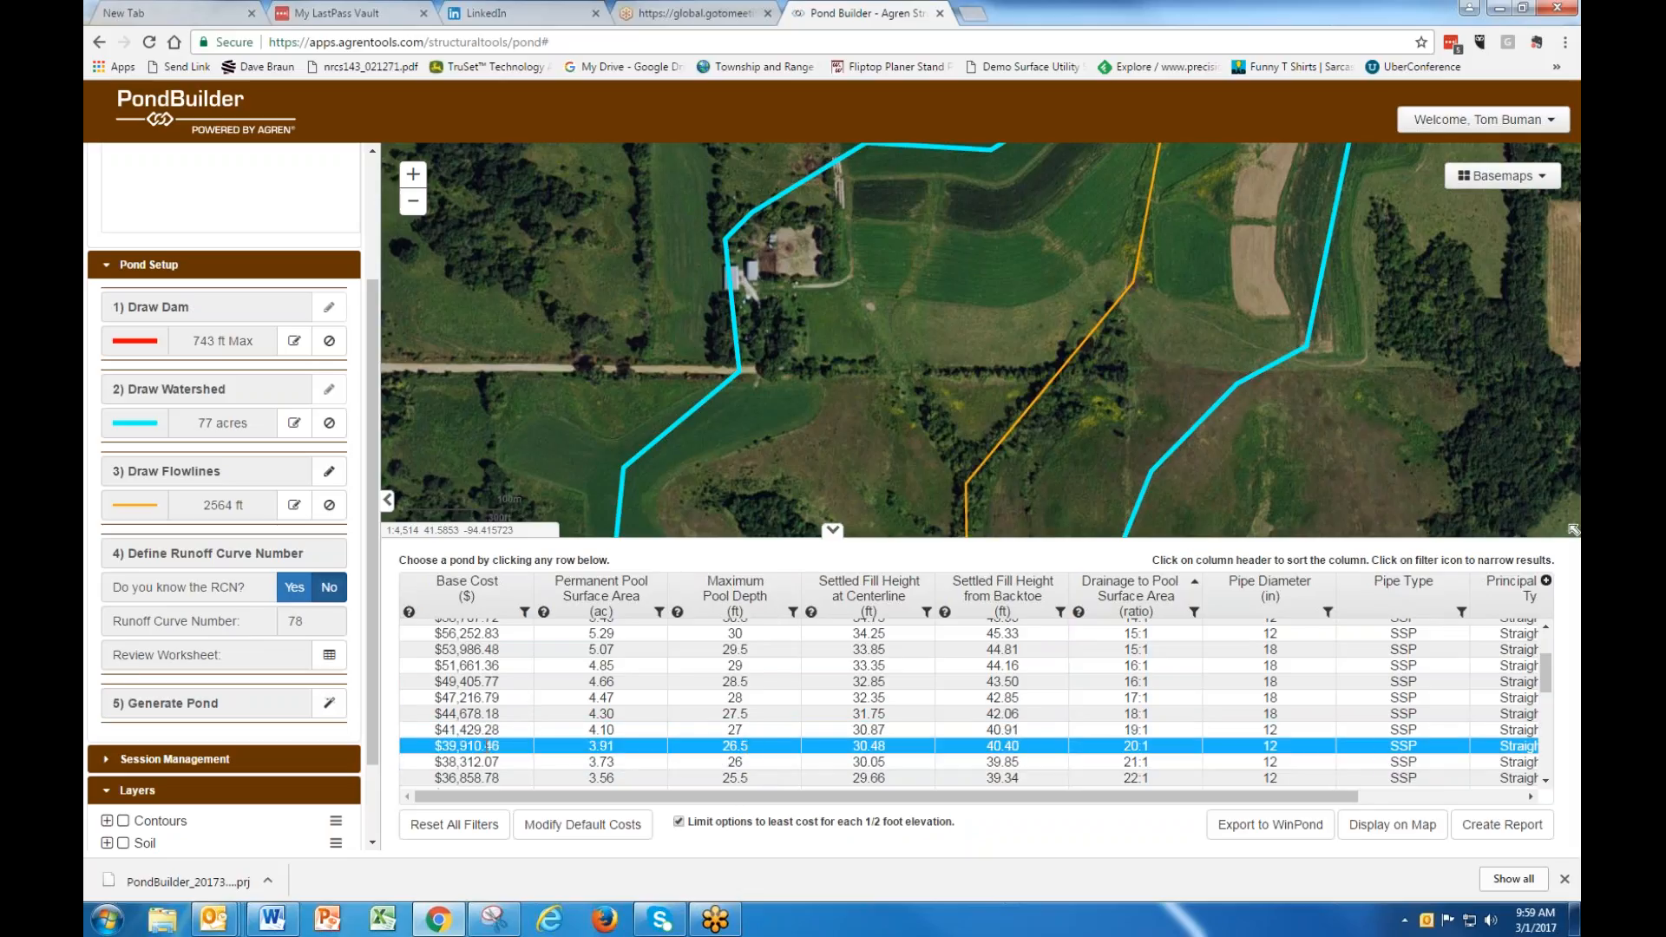
click(1389, 827)
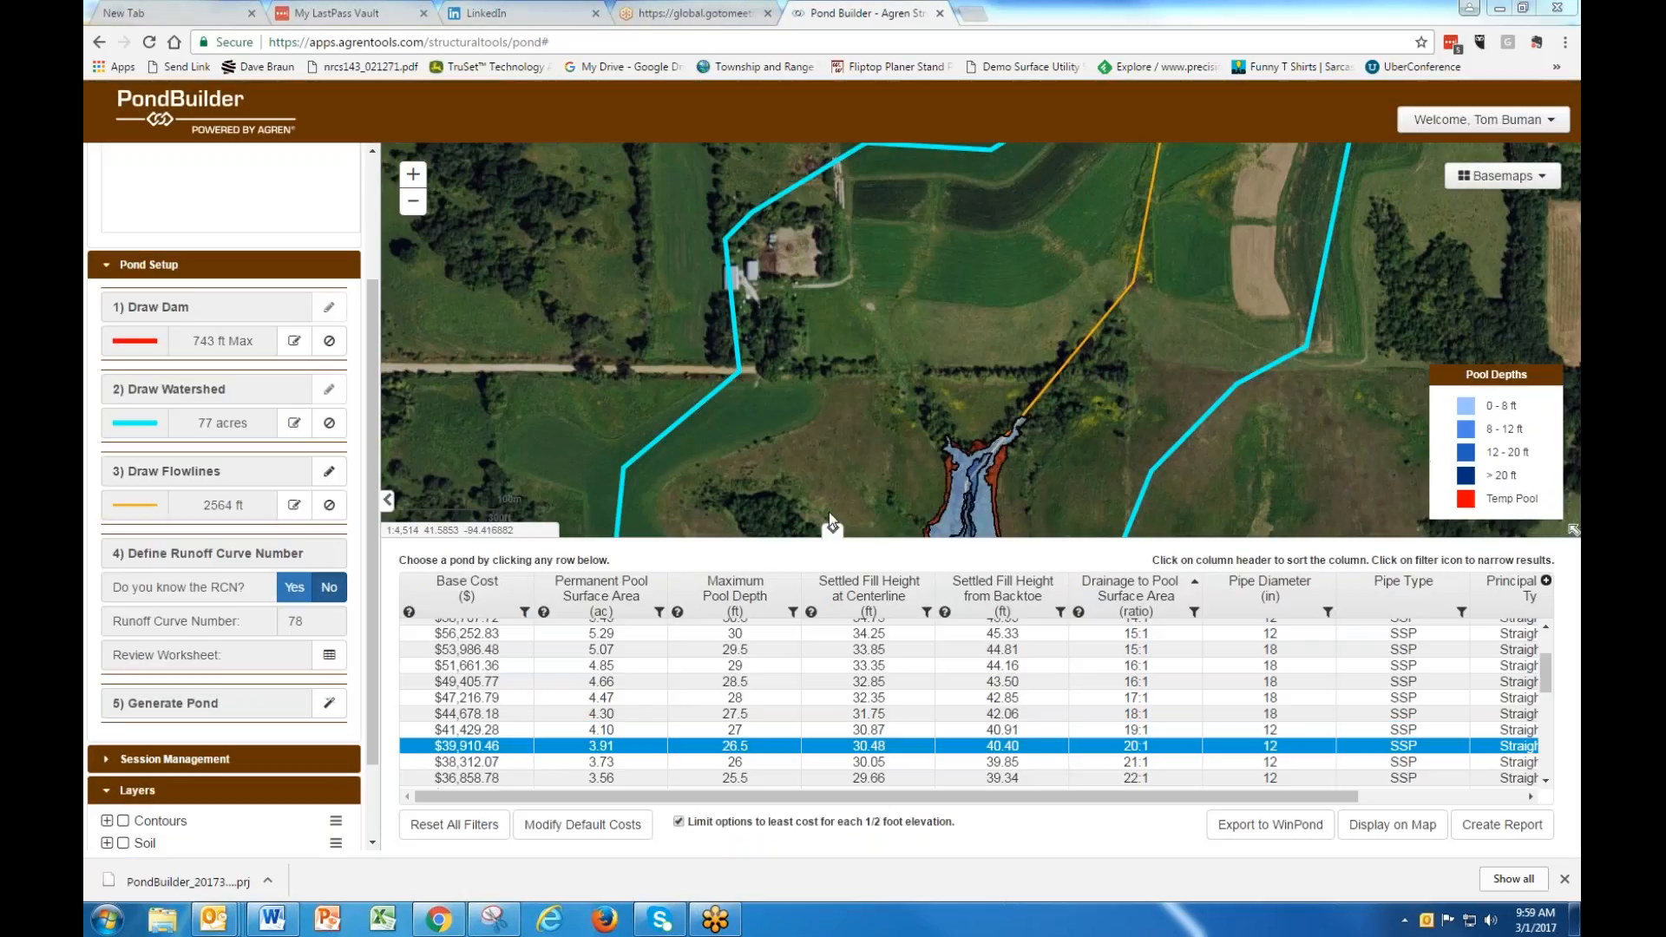
click(831, 532)
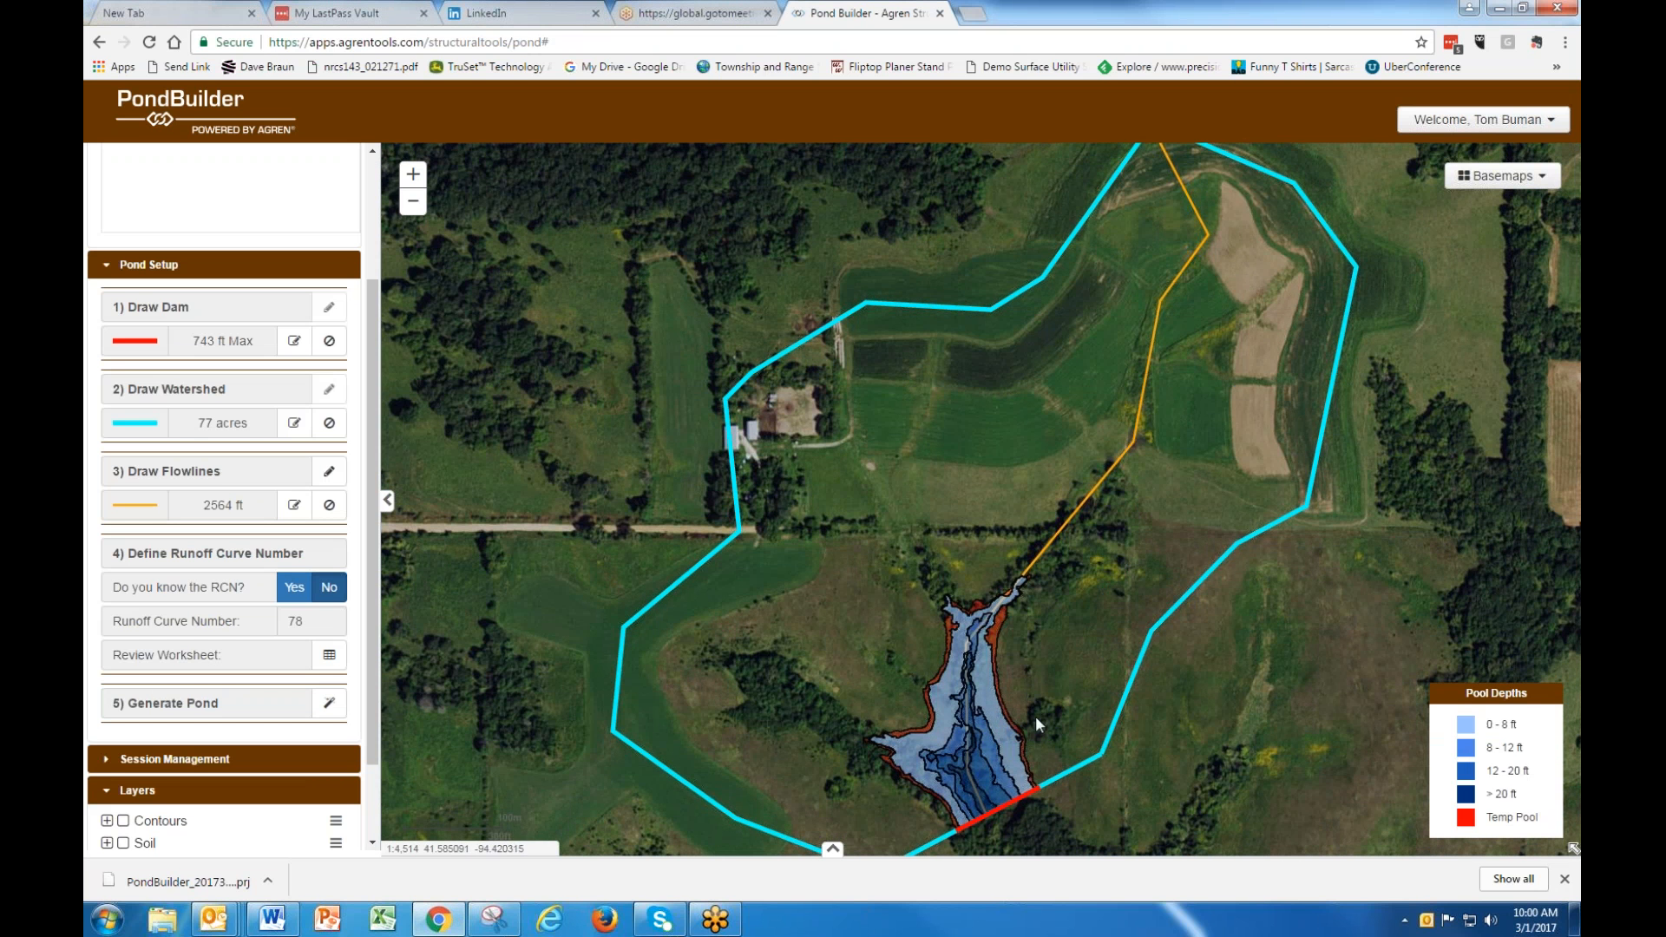
drag(1034, 716, 1012, 531)
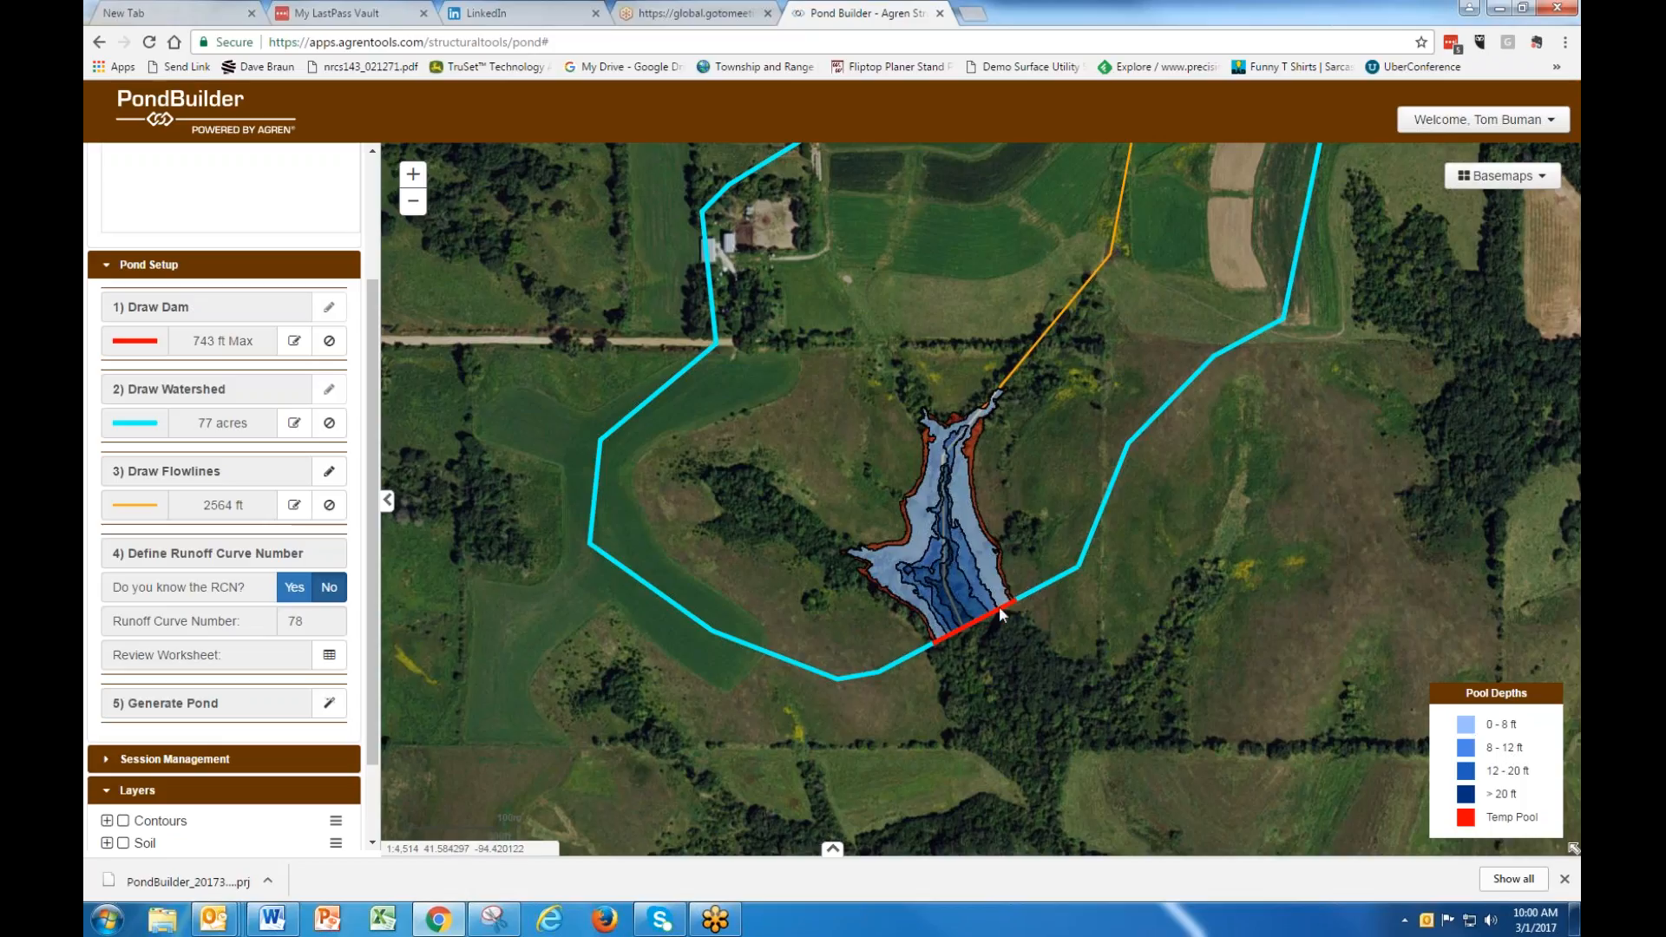
scroll(971, 557, up, 1)
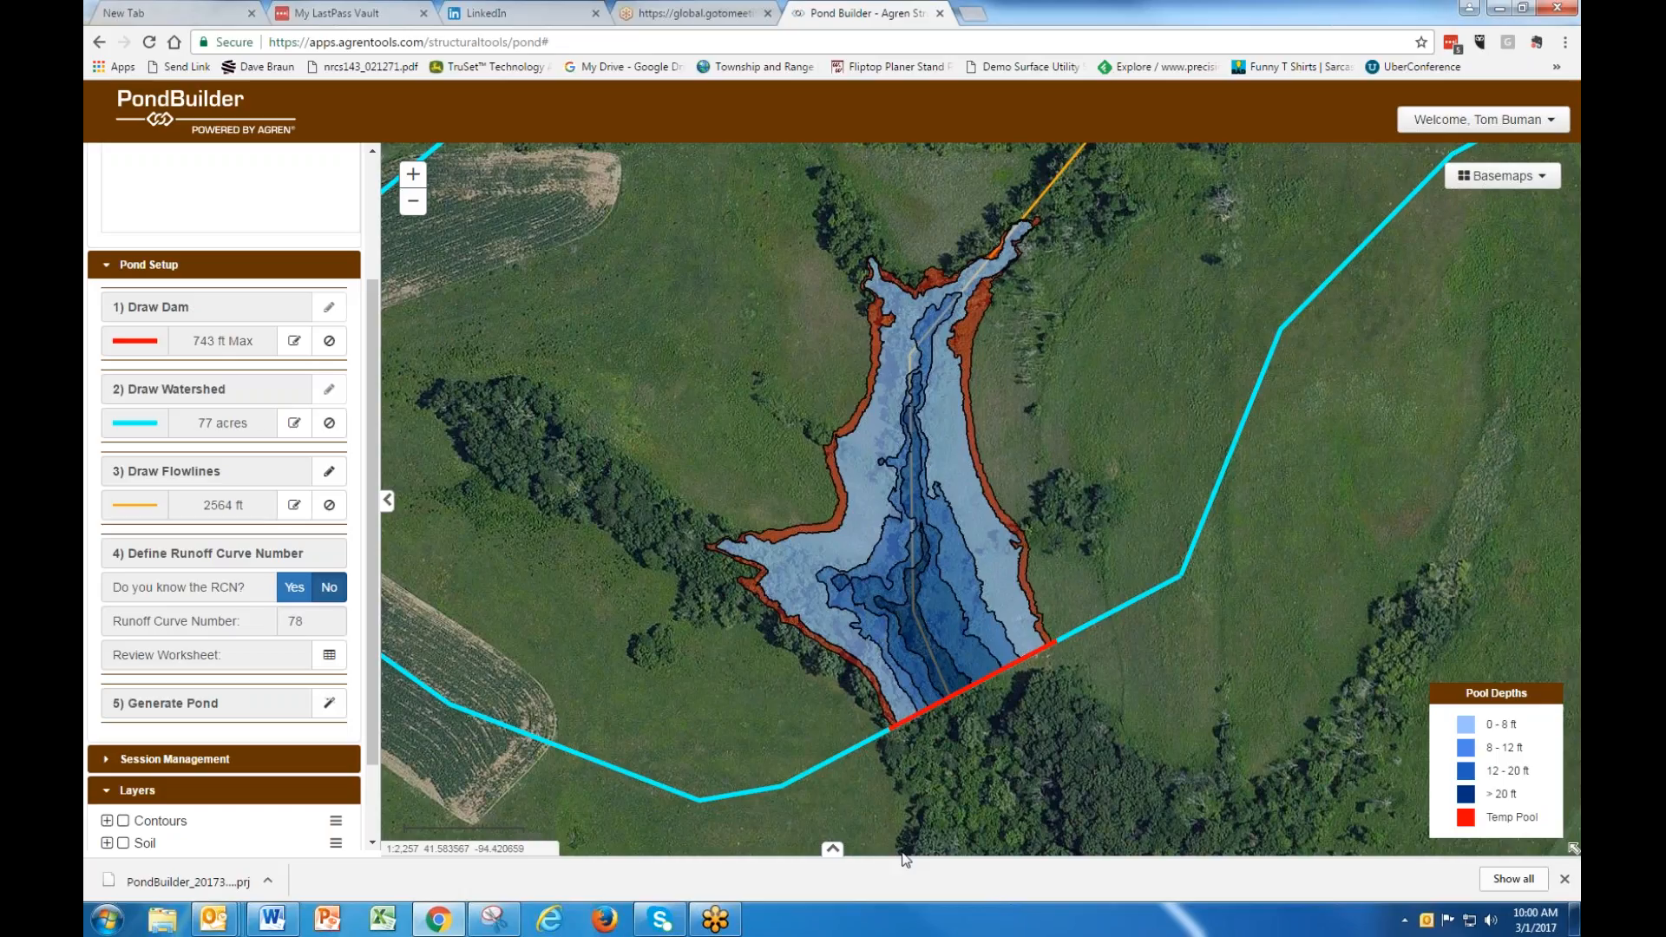
Create the report for the selected pond with default design values and costs, zoomed to the pond extent, and open the PDF.
click(833, 850)
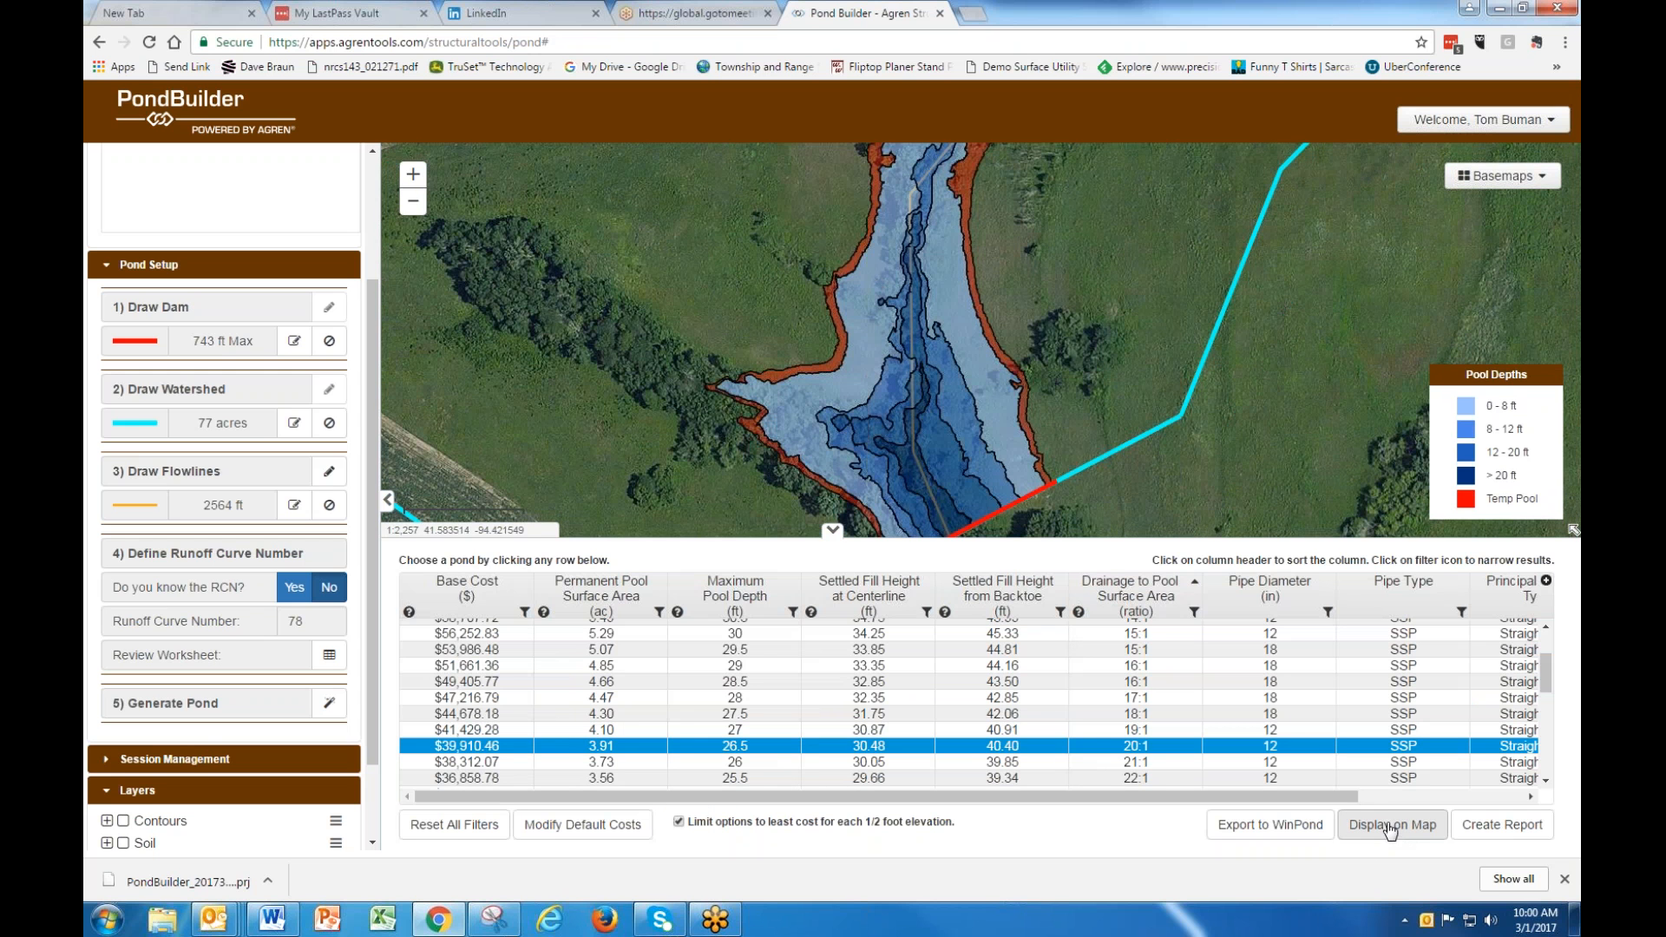
click(1492, 831)
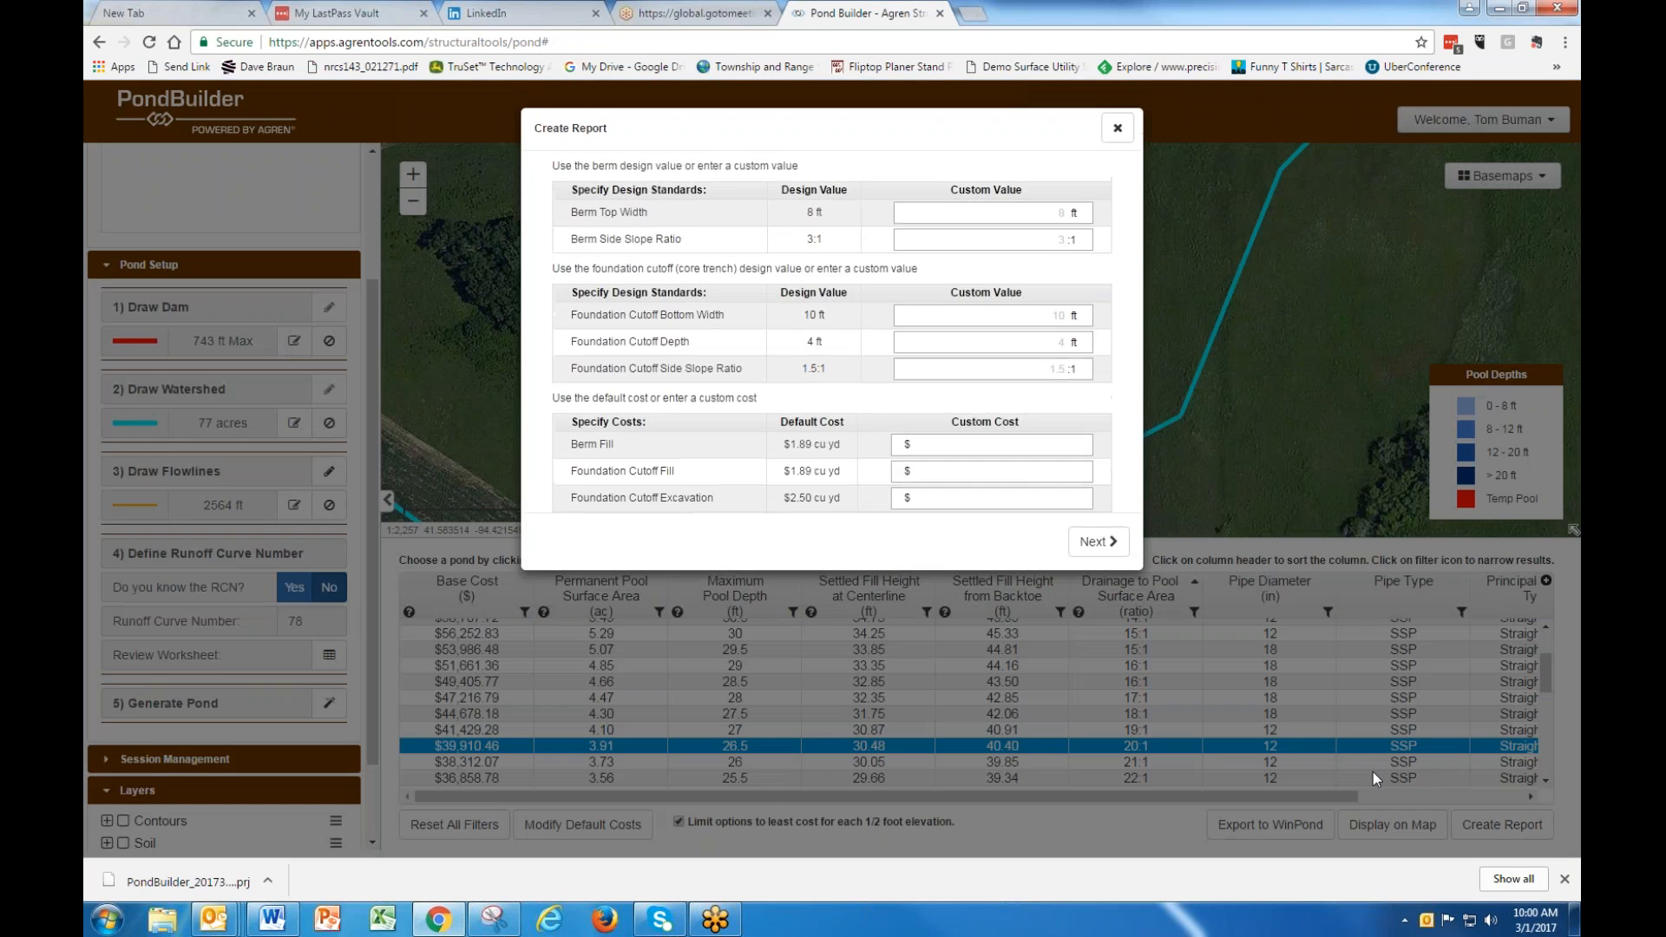
click(1096, 544)
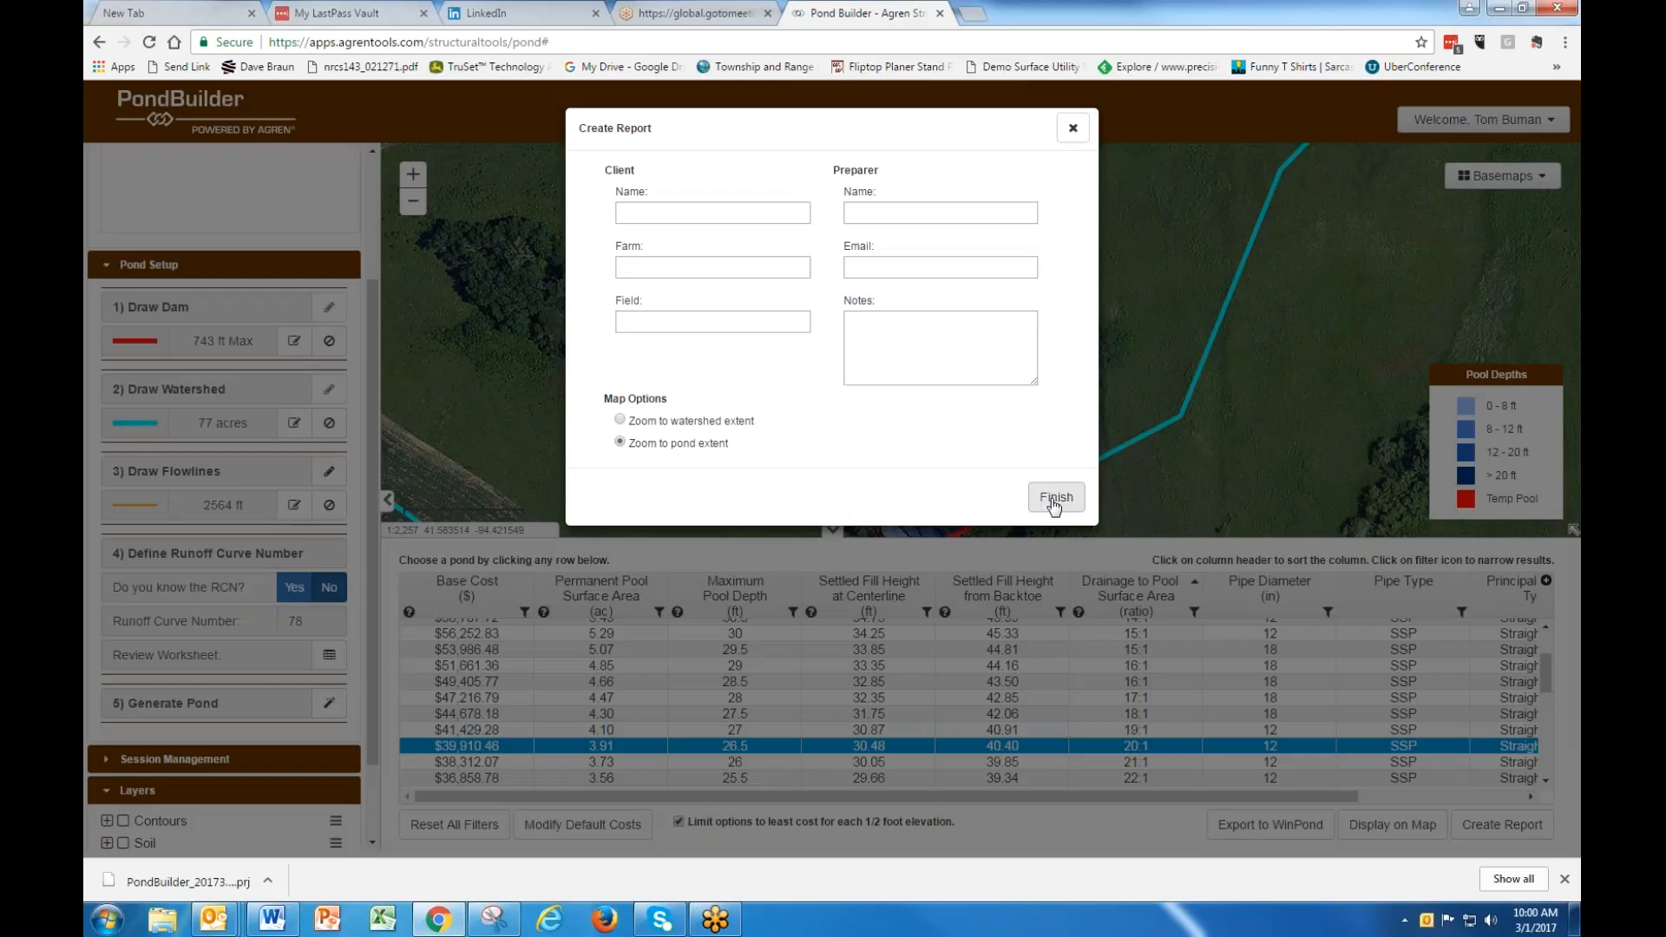
click(1053, 503)
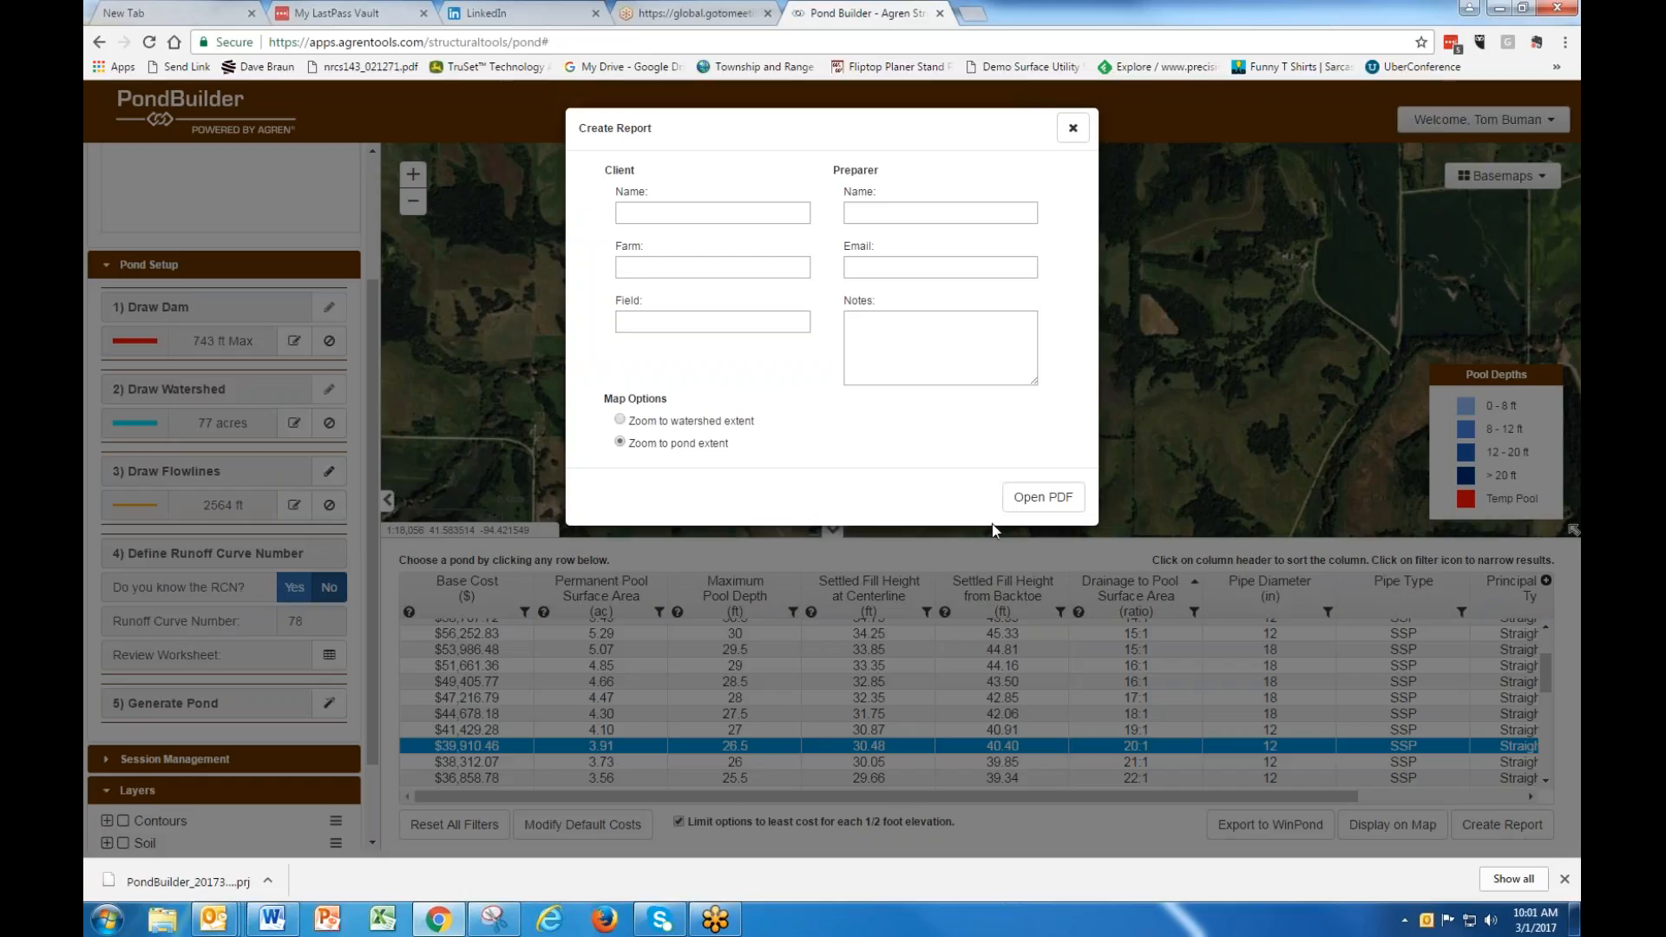
click(1035, 497)
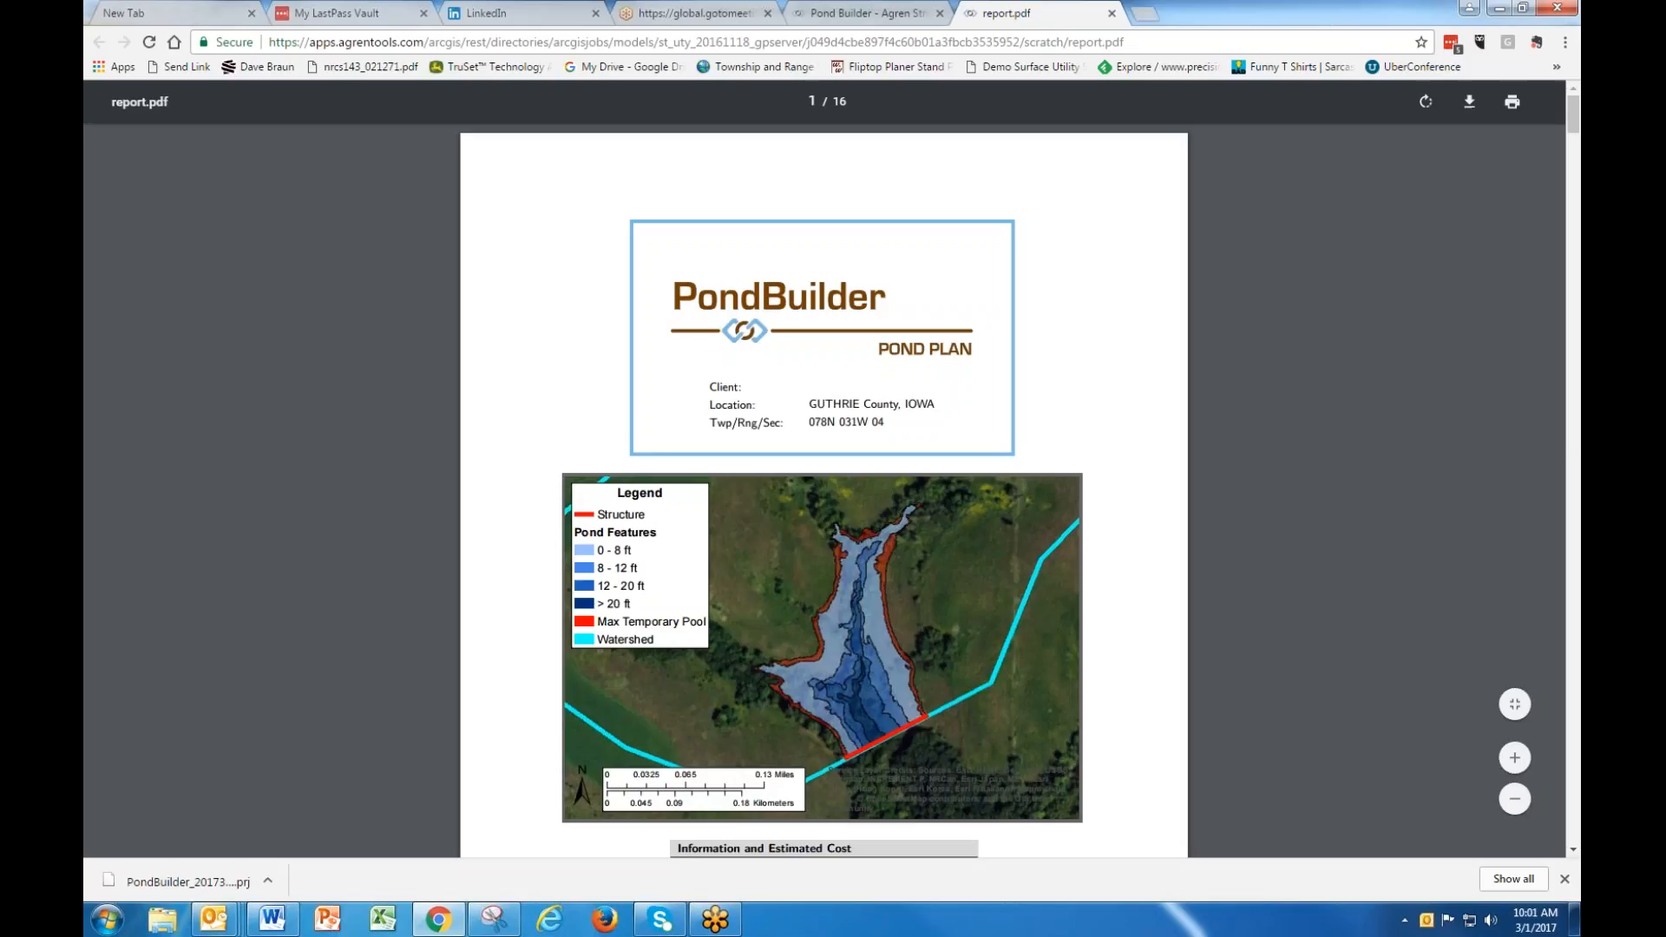
scroll(1031, 496, down, 1)
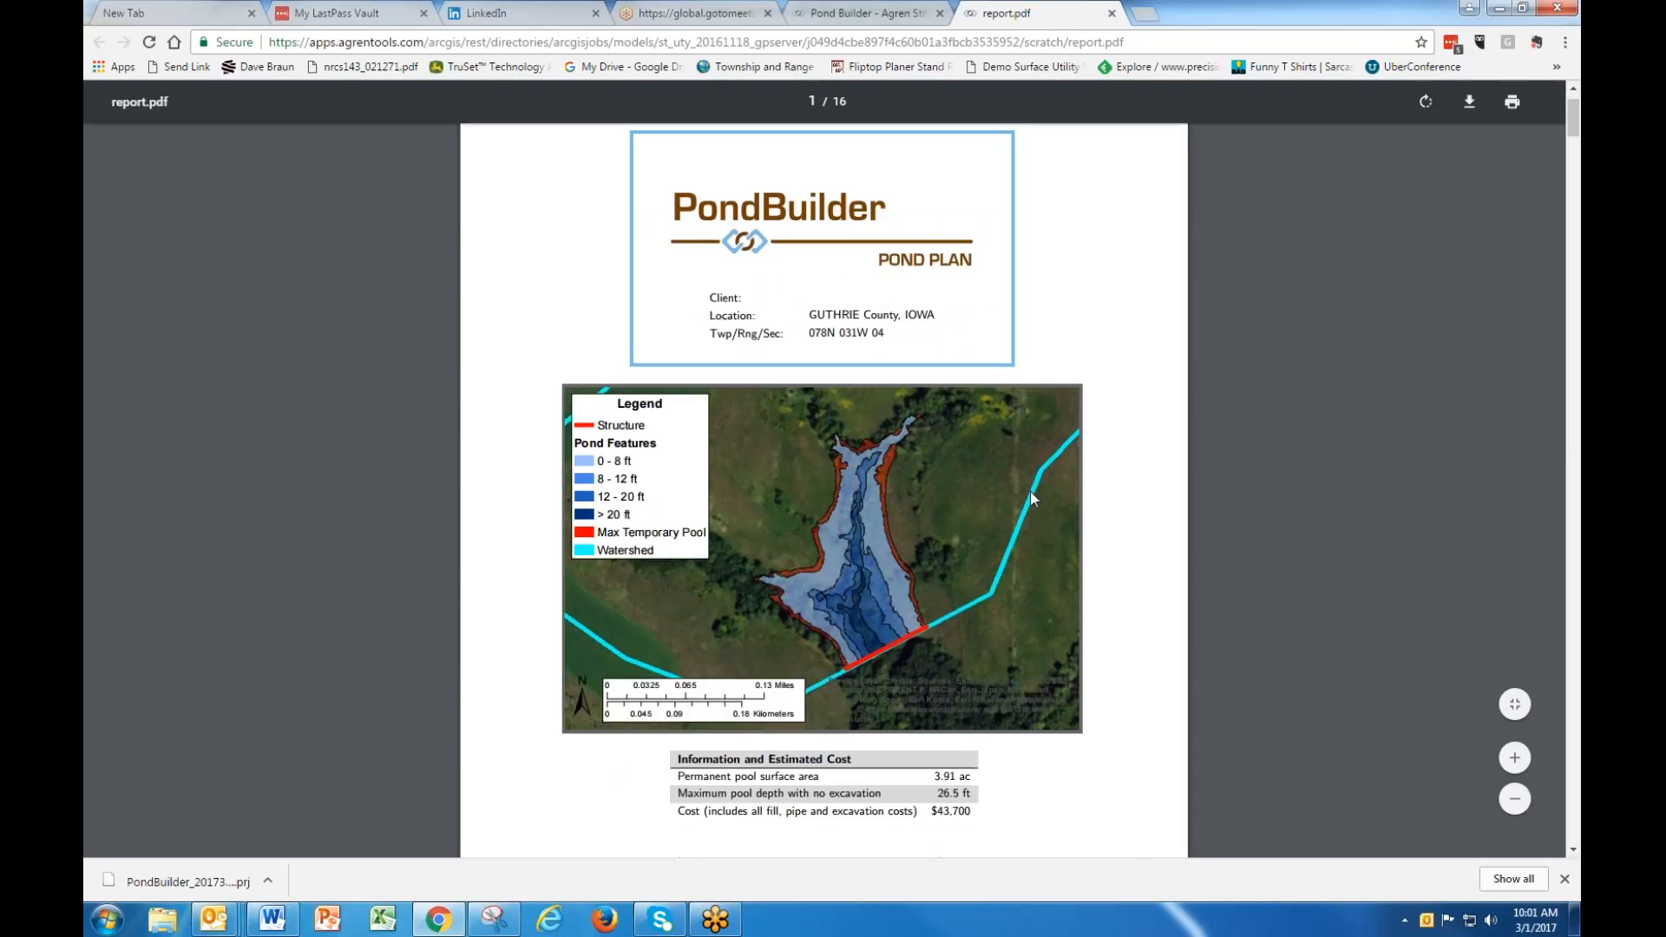
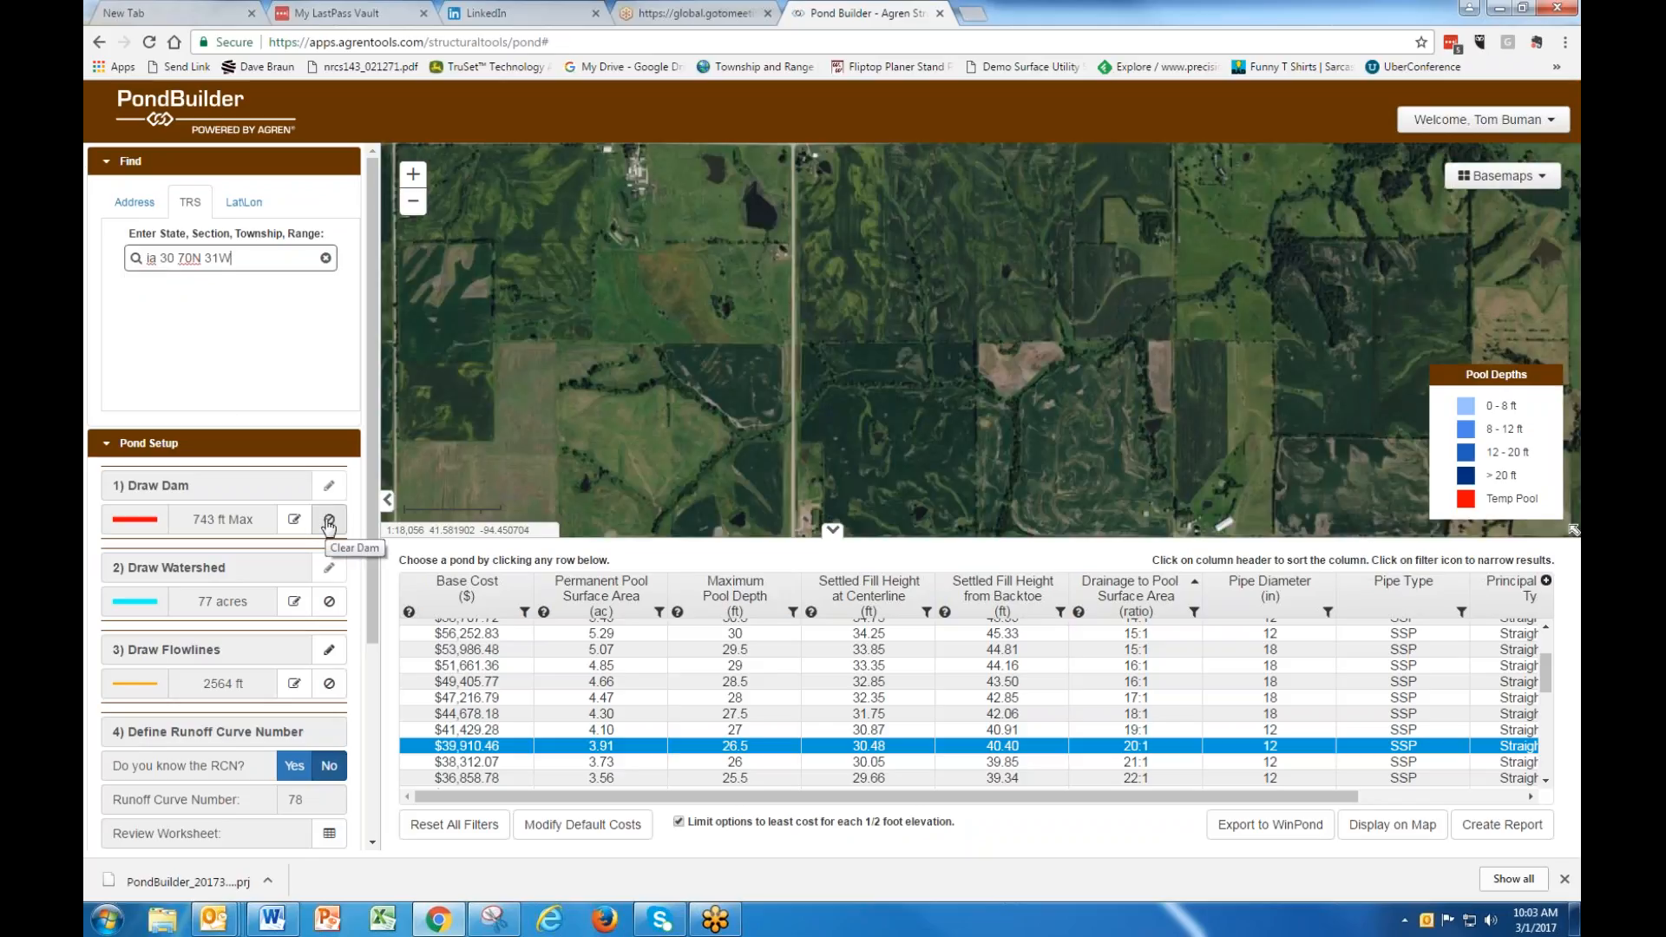
Clear the dam together with its watershed and flowlines, and collapse the pond options table.
click(328, 522)
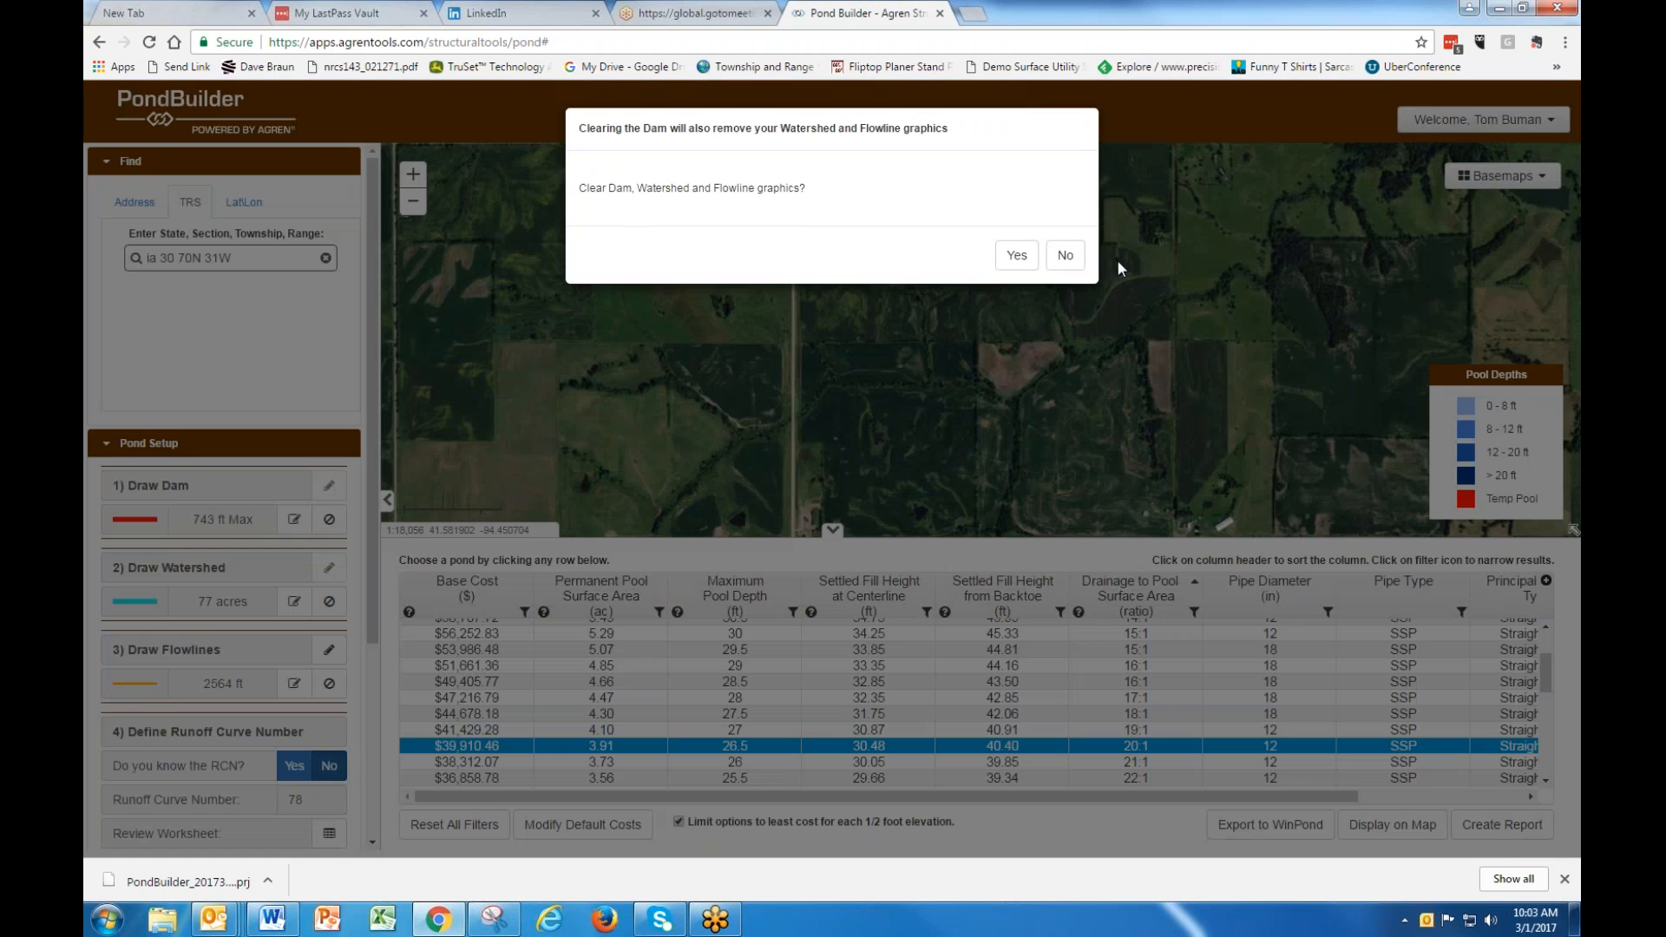
click(1016, 255)
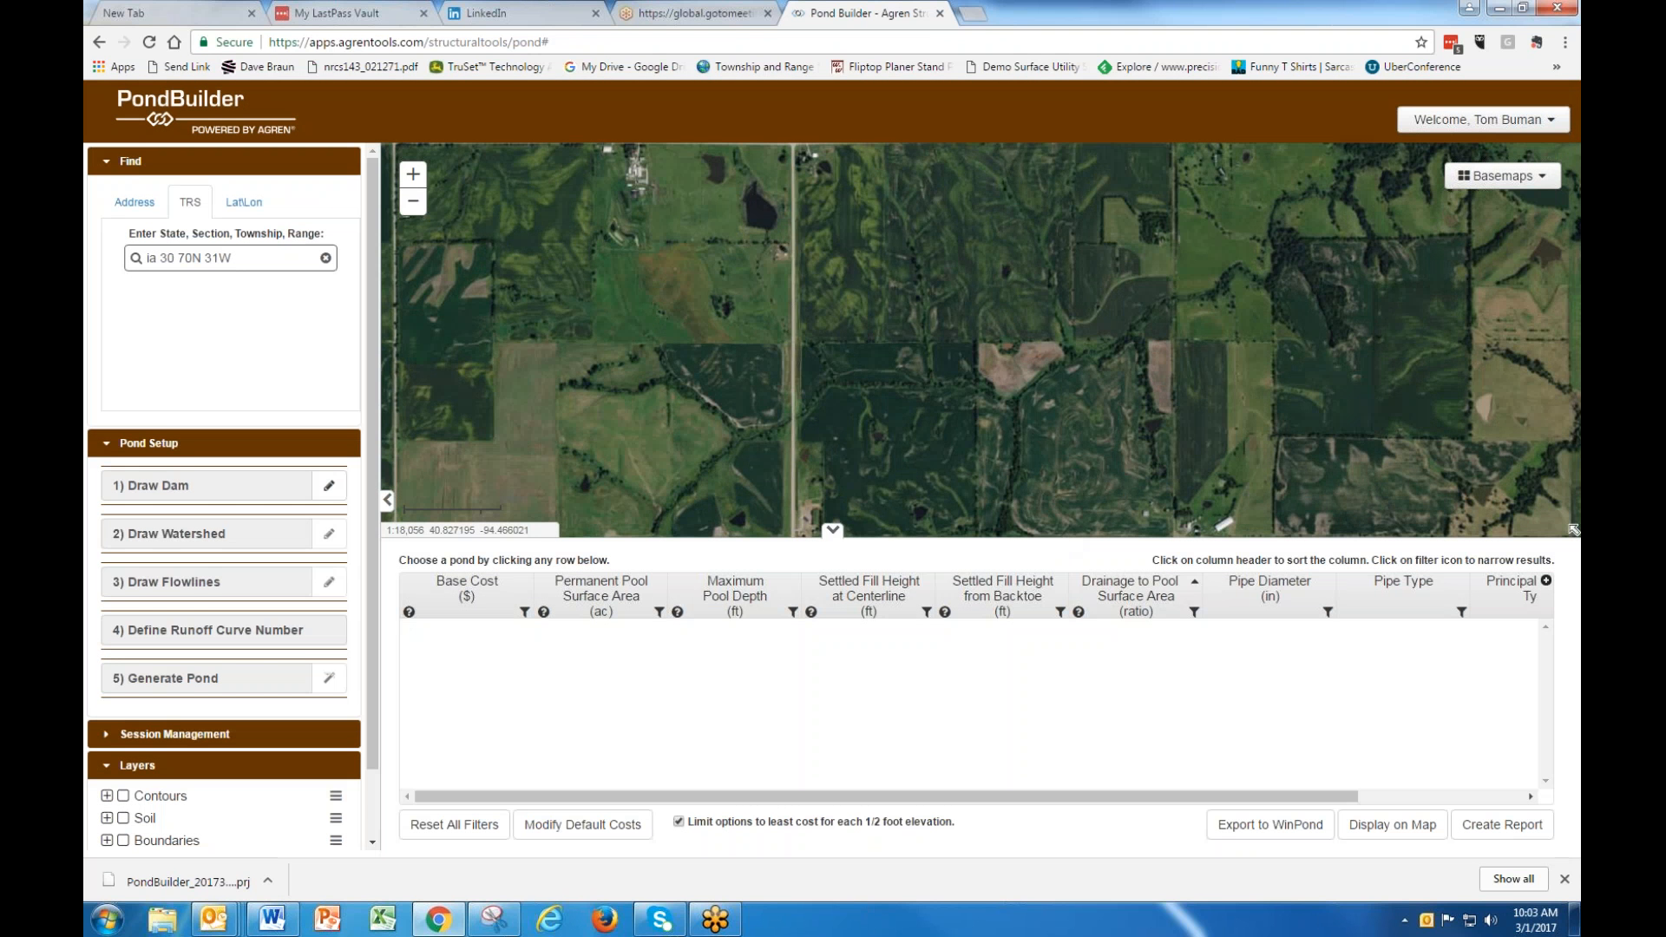
click(832, 531)
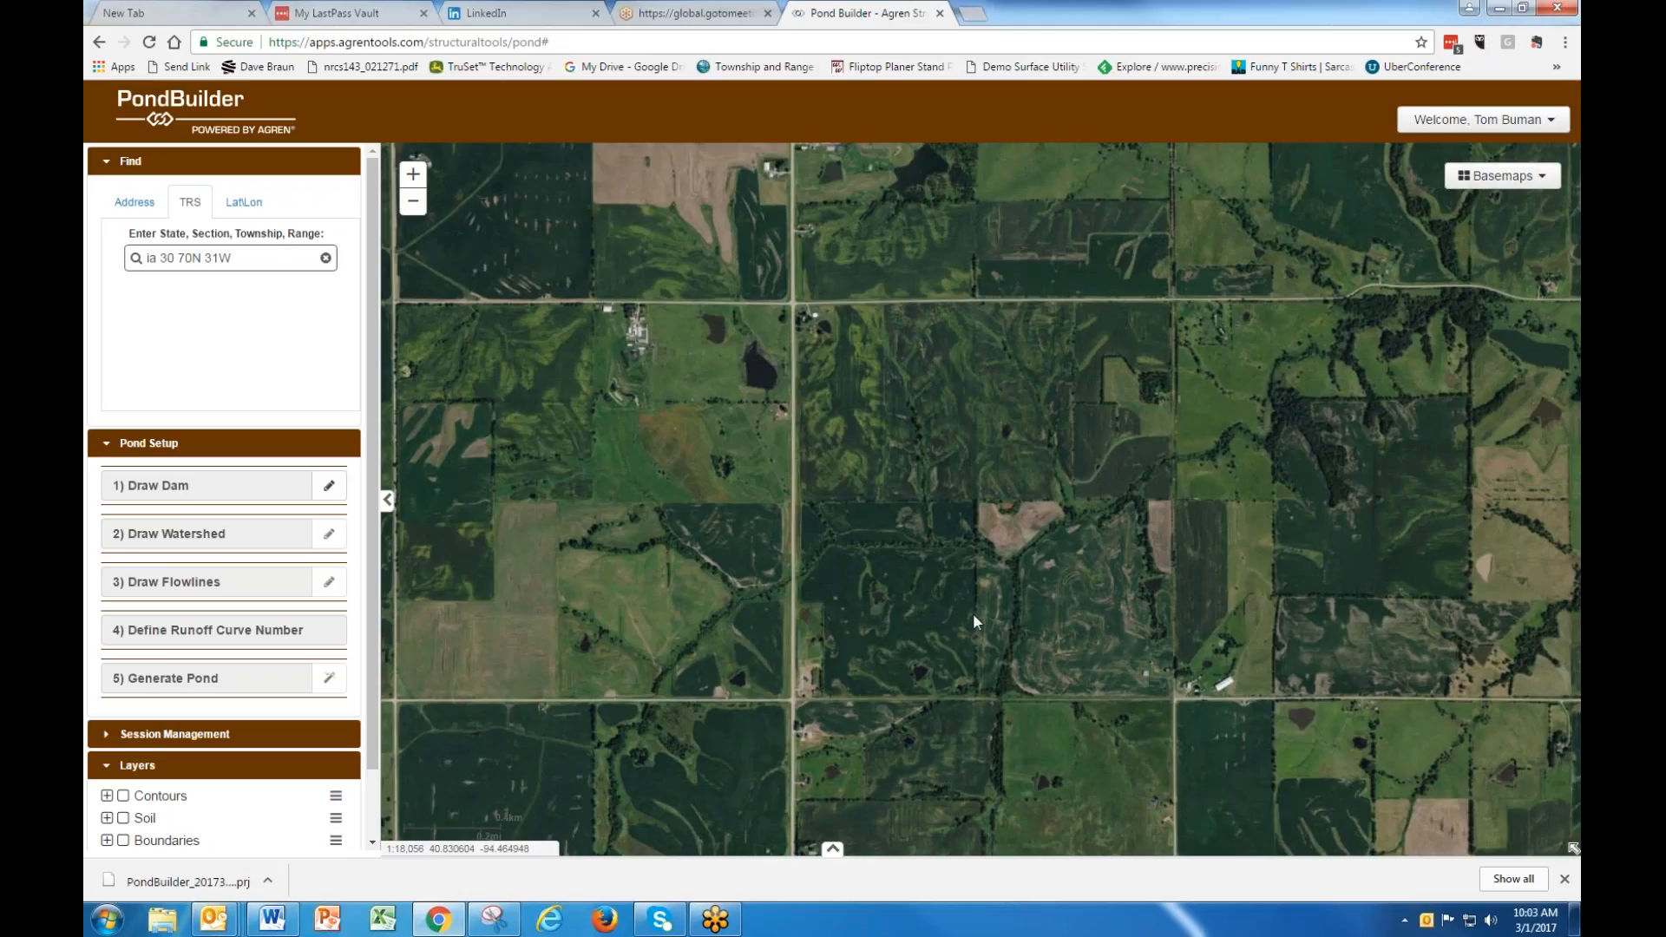
Show the contours over the area around section 30-70N-31W and survey the terrain for a new pond site.
drag(971, 612, 885, 359)
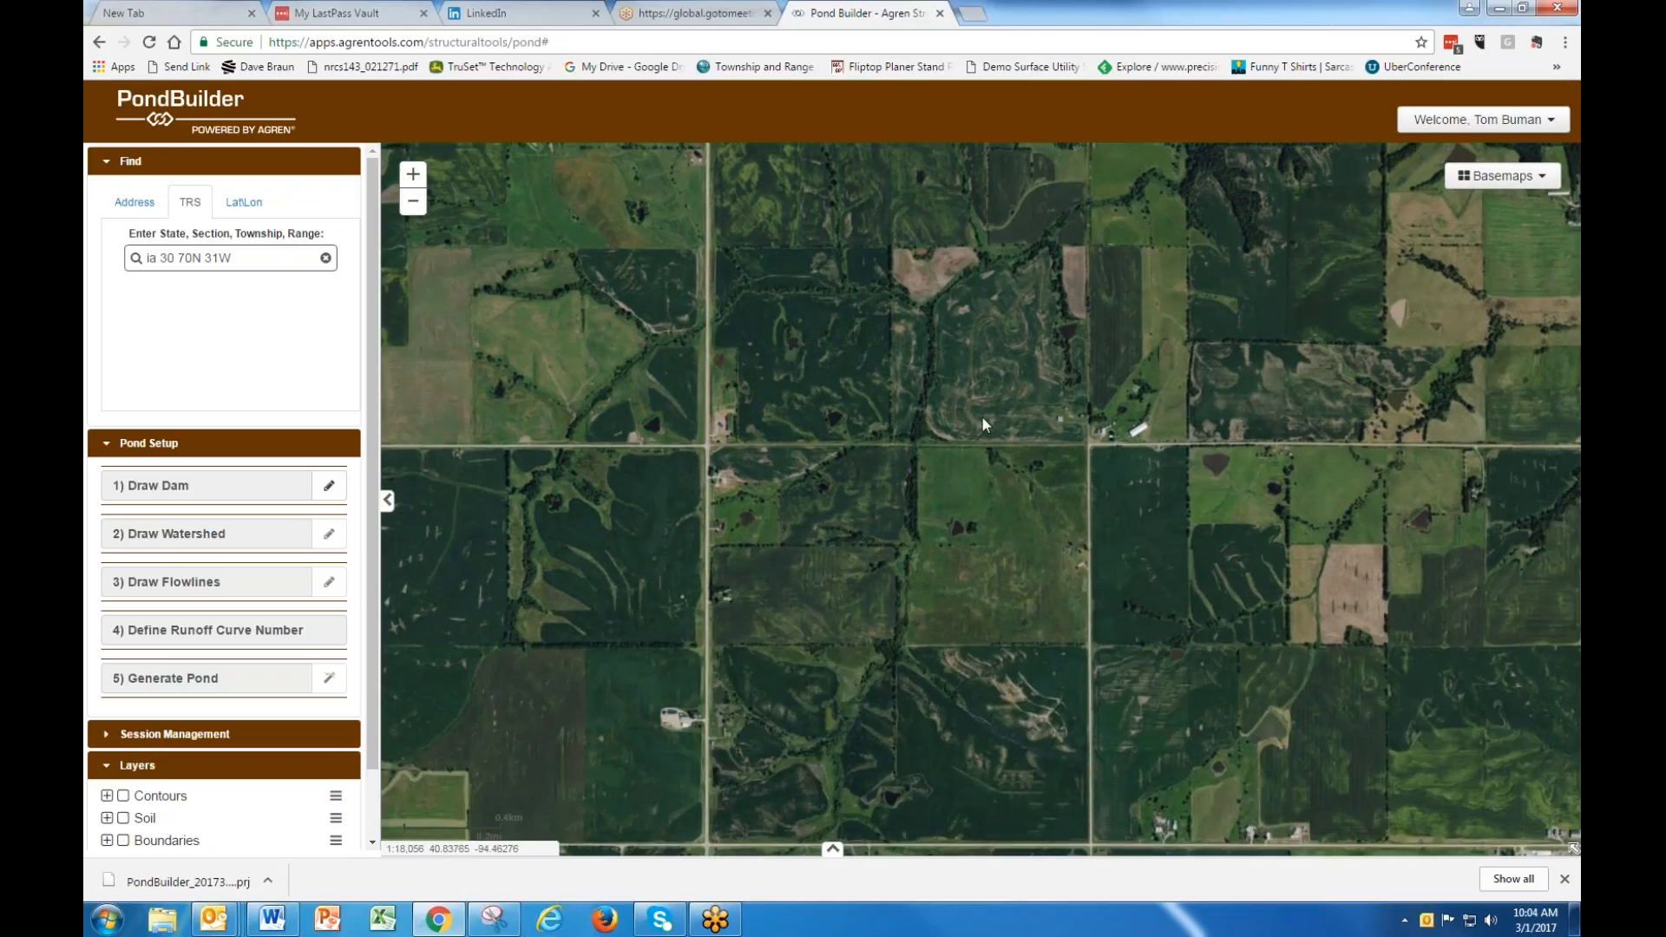
drag(1012, 564, 1041, 601)
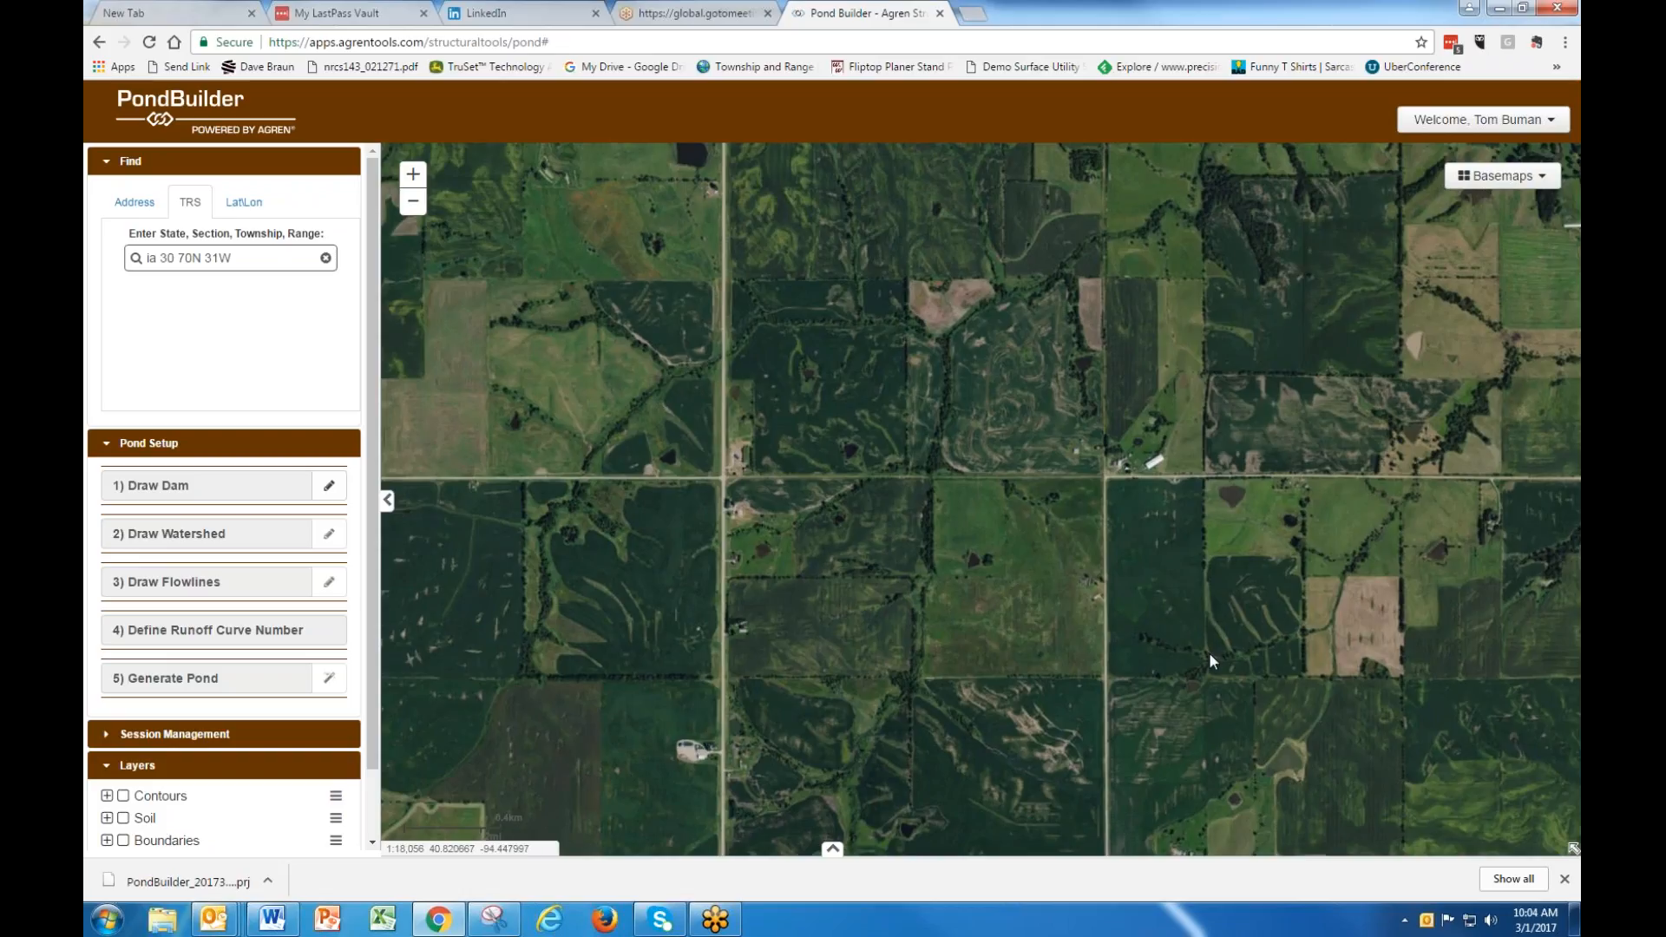
drag(1122, 559, 1119, 596)
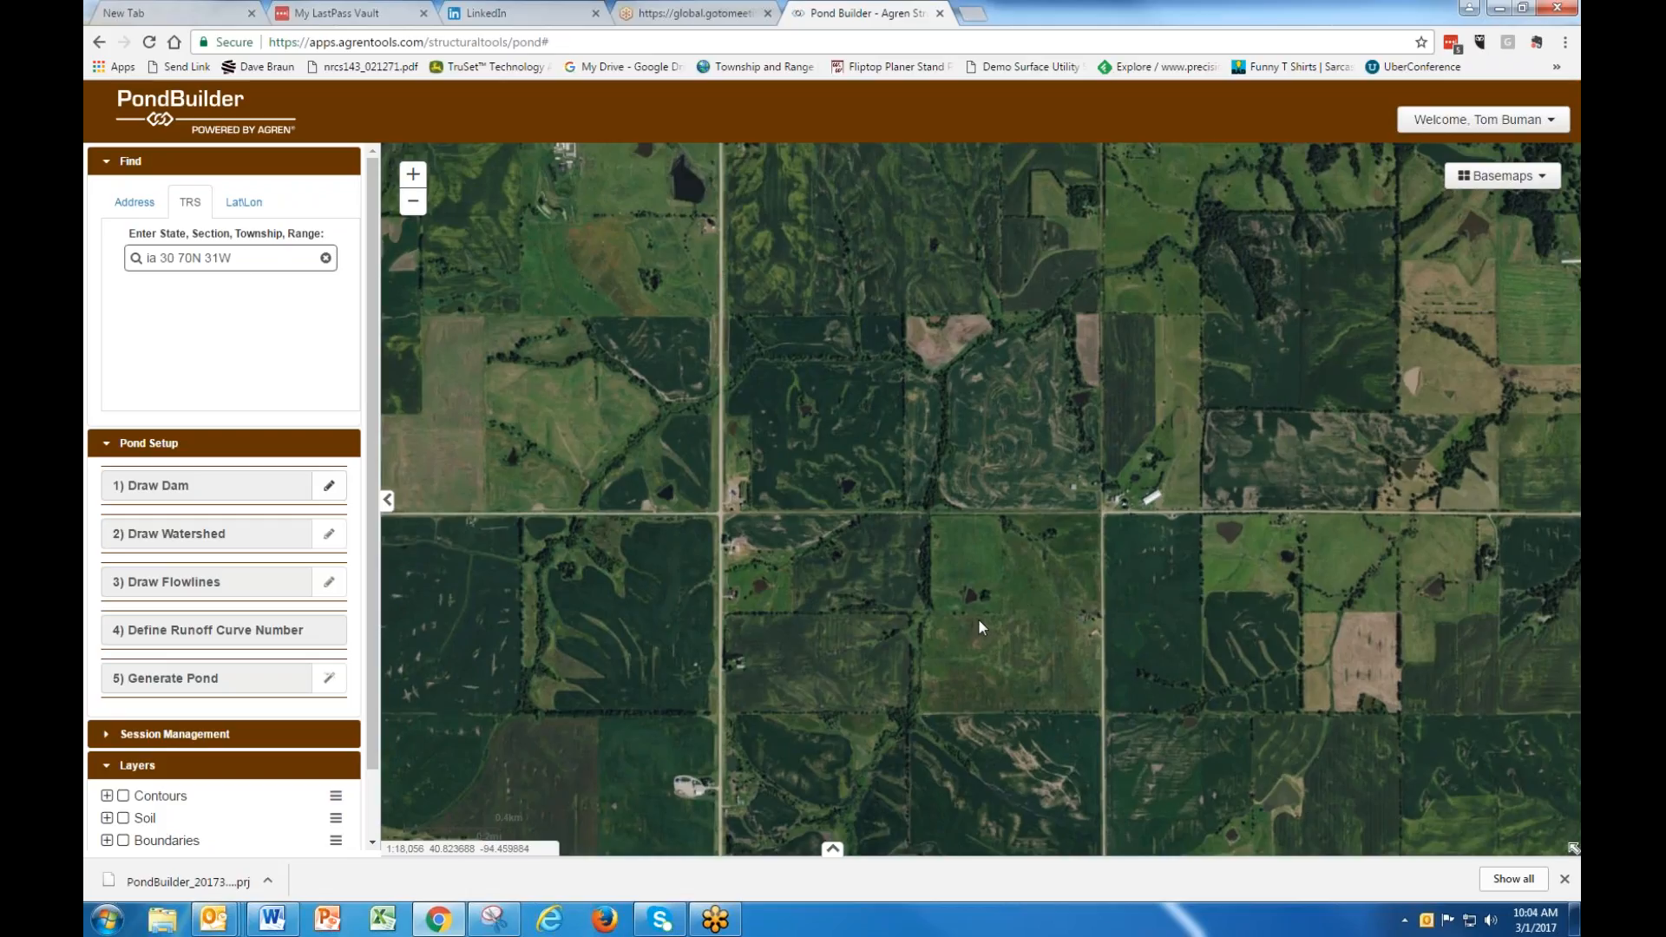
drag(977, 618, 972, 443)
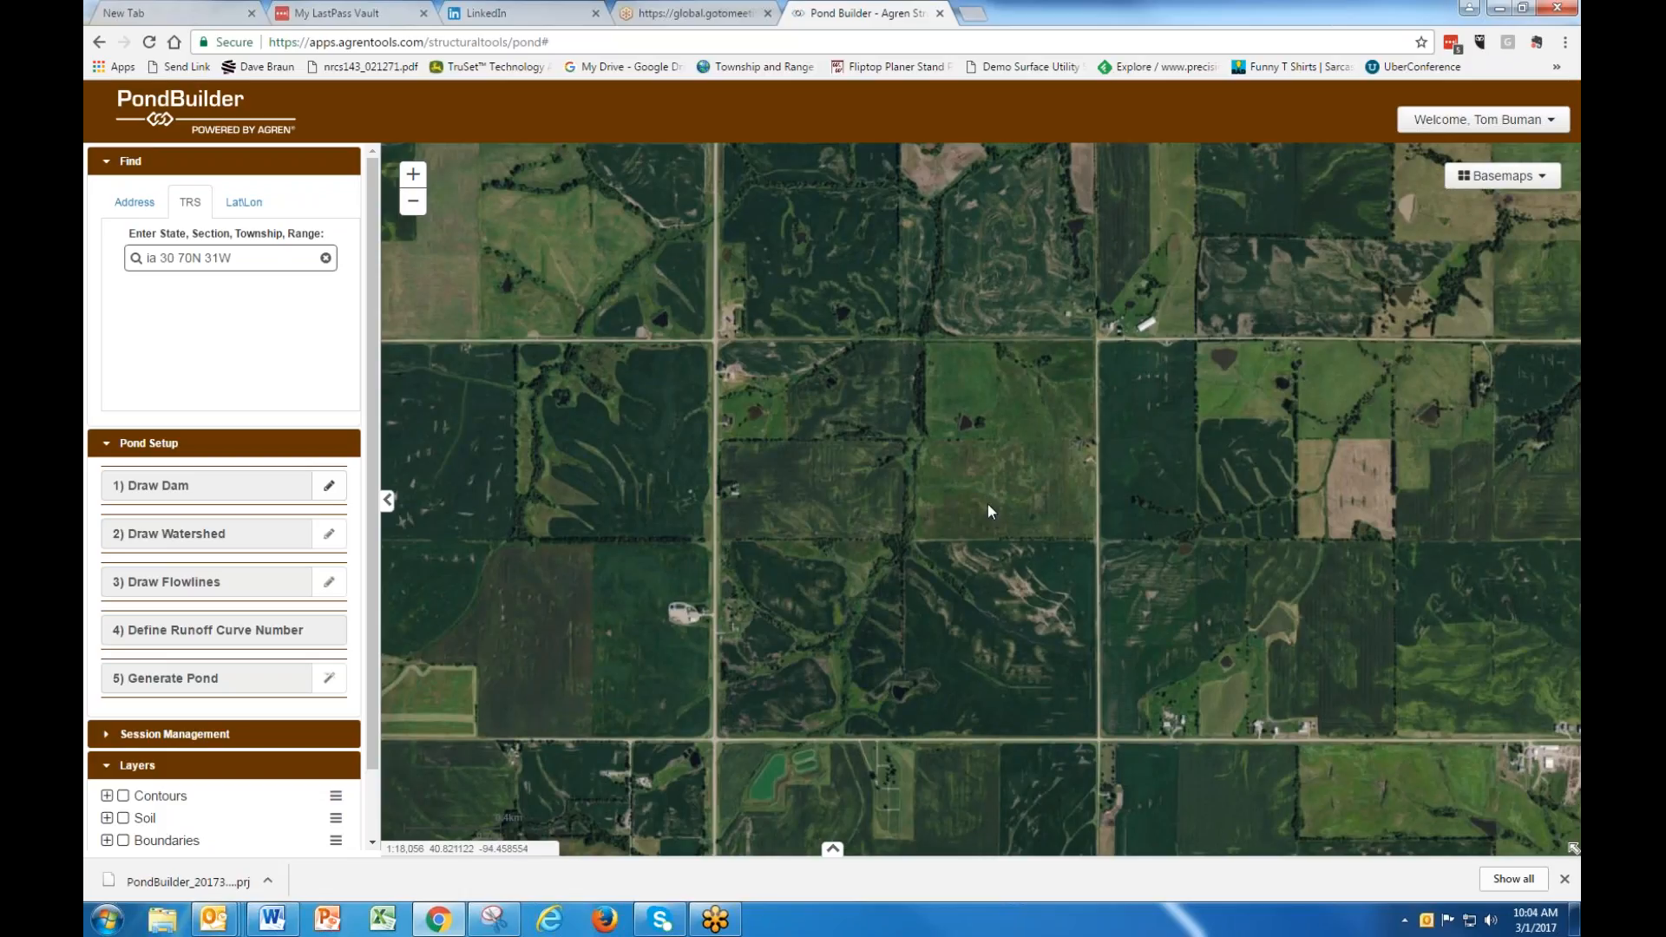
scroll(986, 506, up, 1)
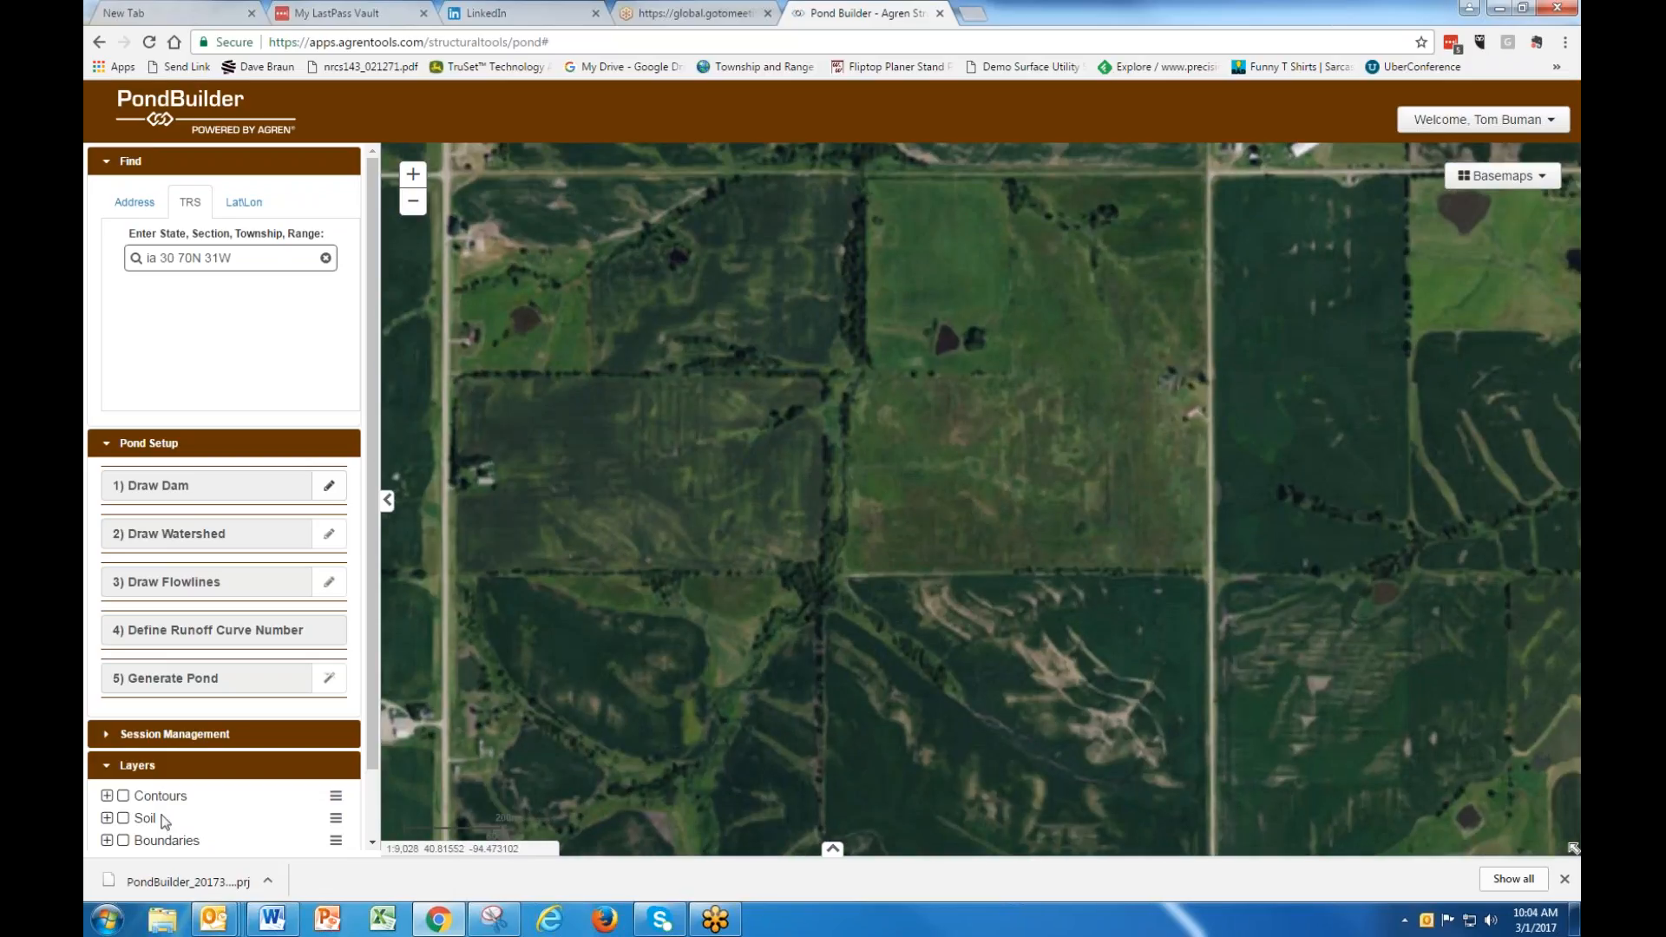
click(124, 797)
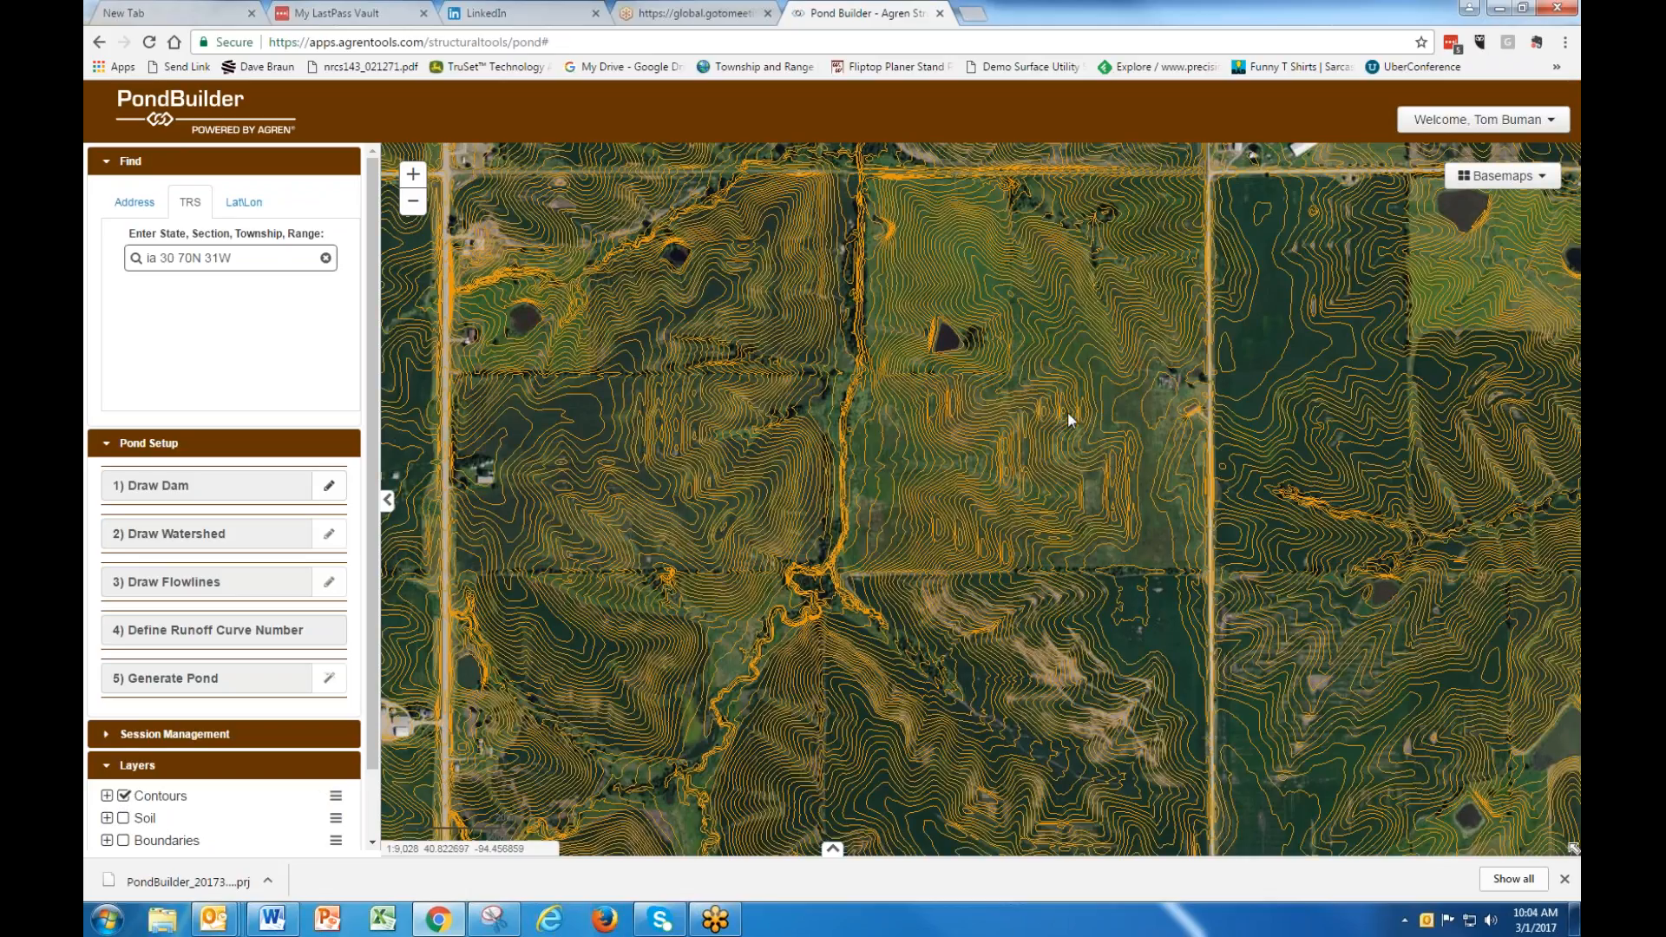
drag(1064, 416, 1082, 560)
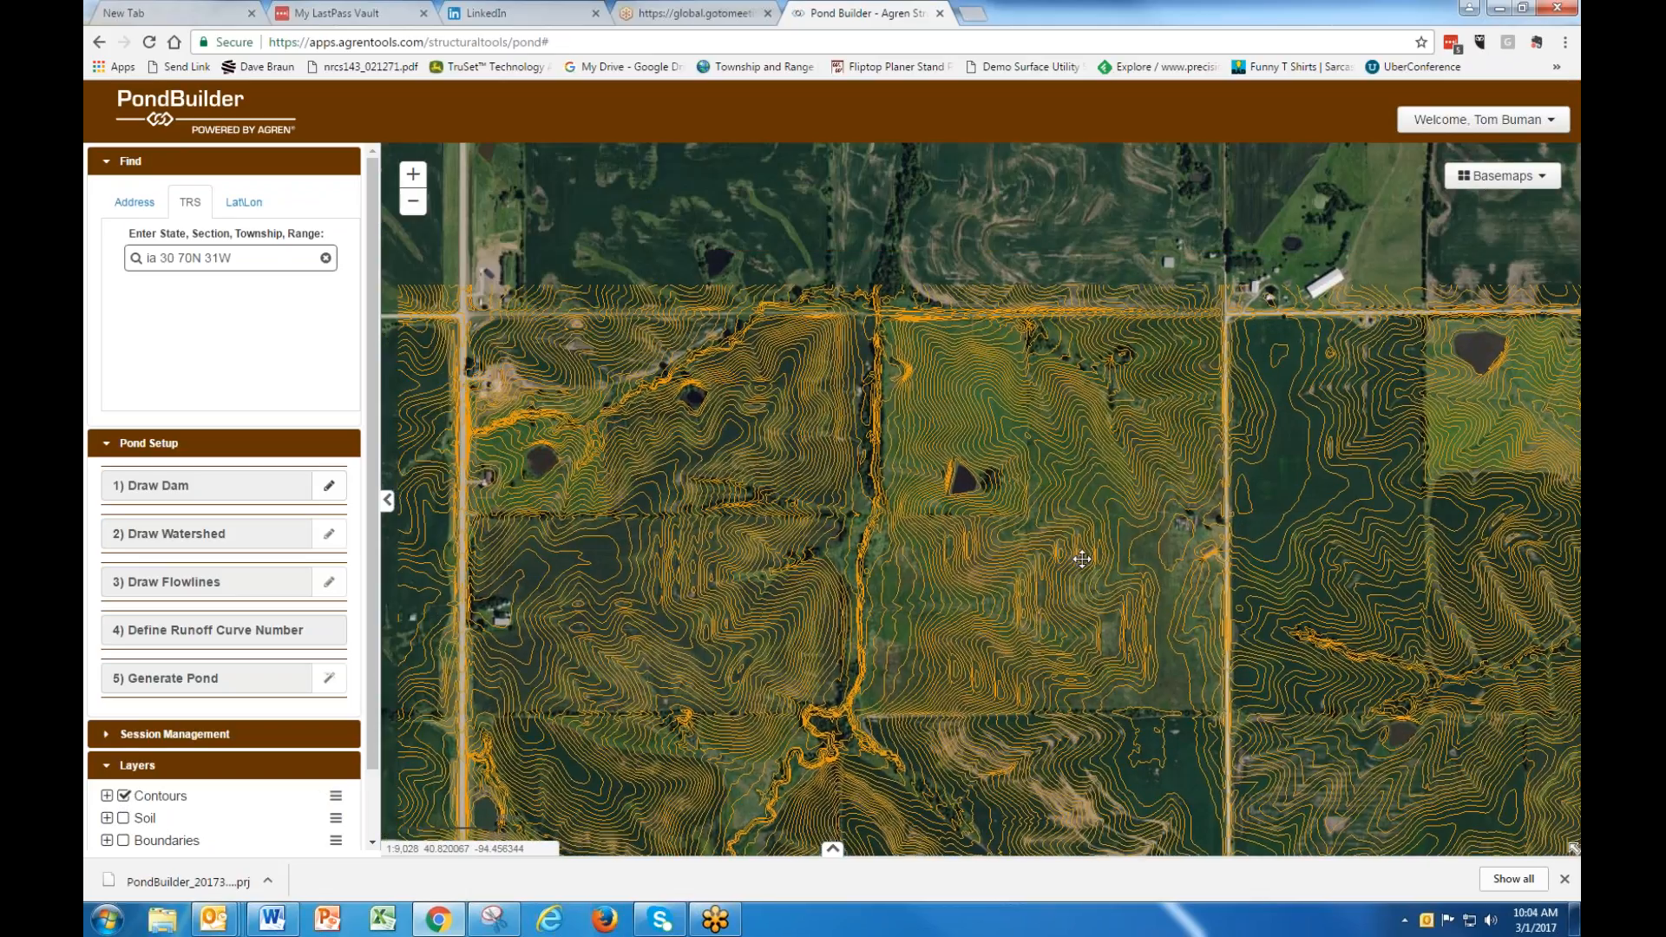
drag(972, 369, 1142, 315)
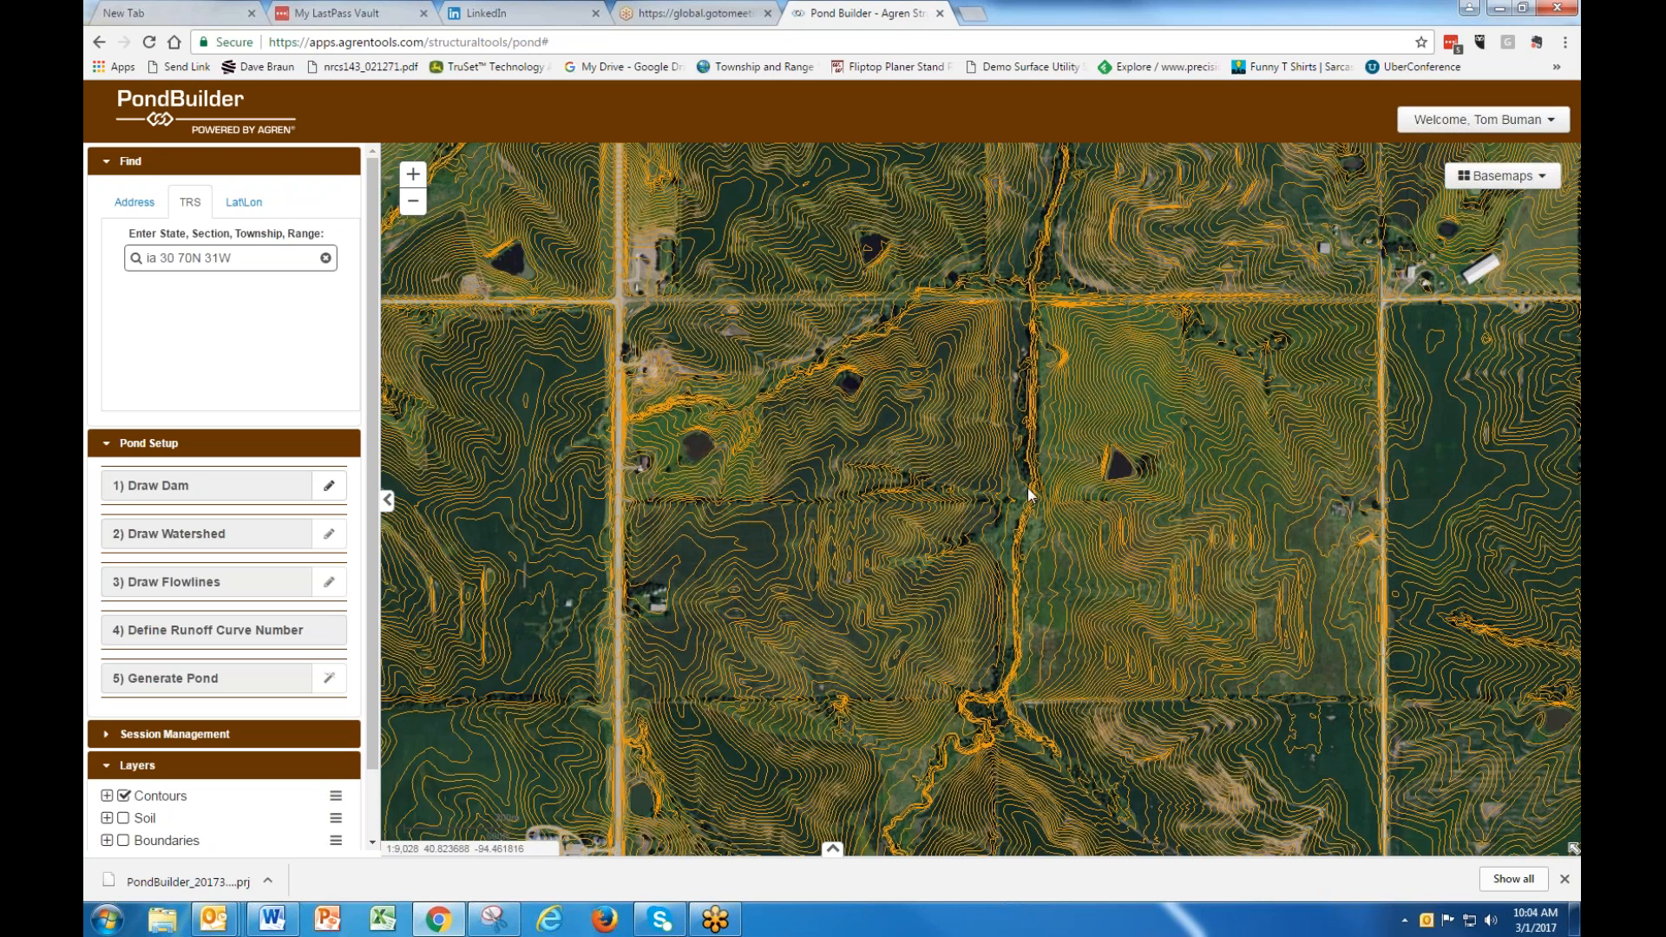
drag(1134, 538, 1023, 361)
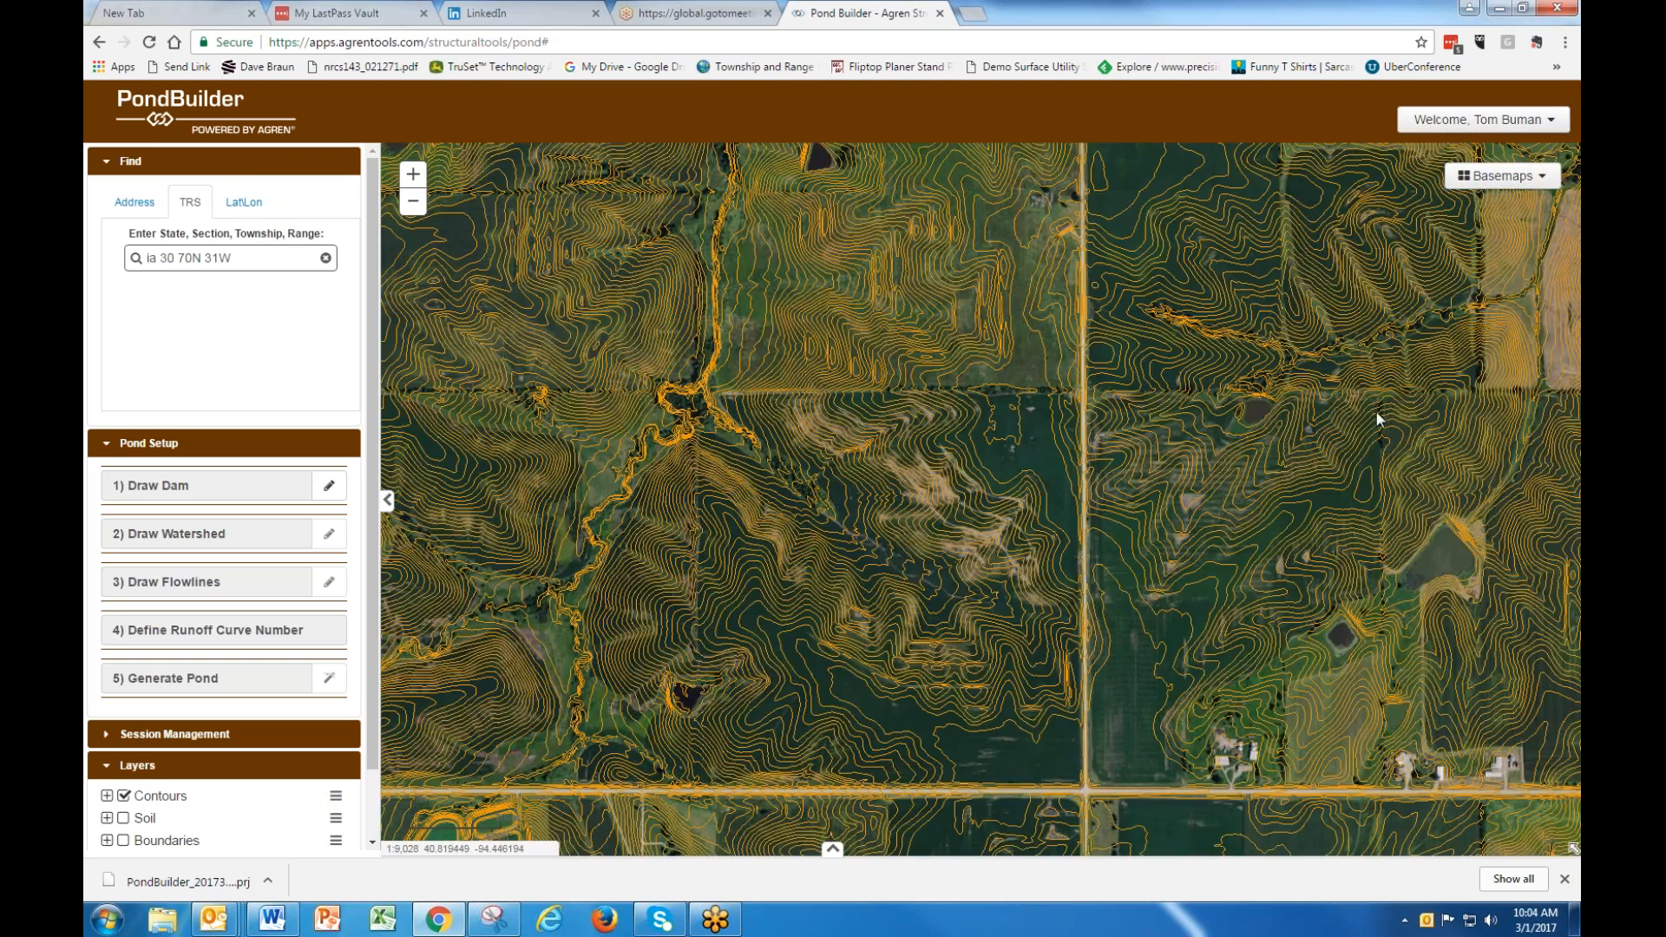
Draw a dam about 1015 ft long across the drainageway just west of the bare field, northeast of the road crossing.
drag(1234, 388, 908, 423)
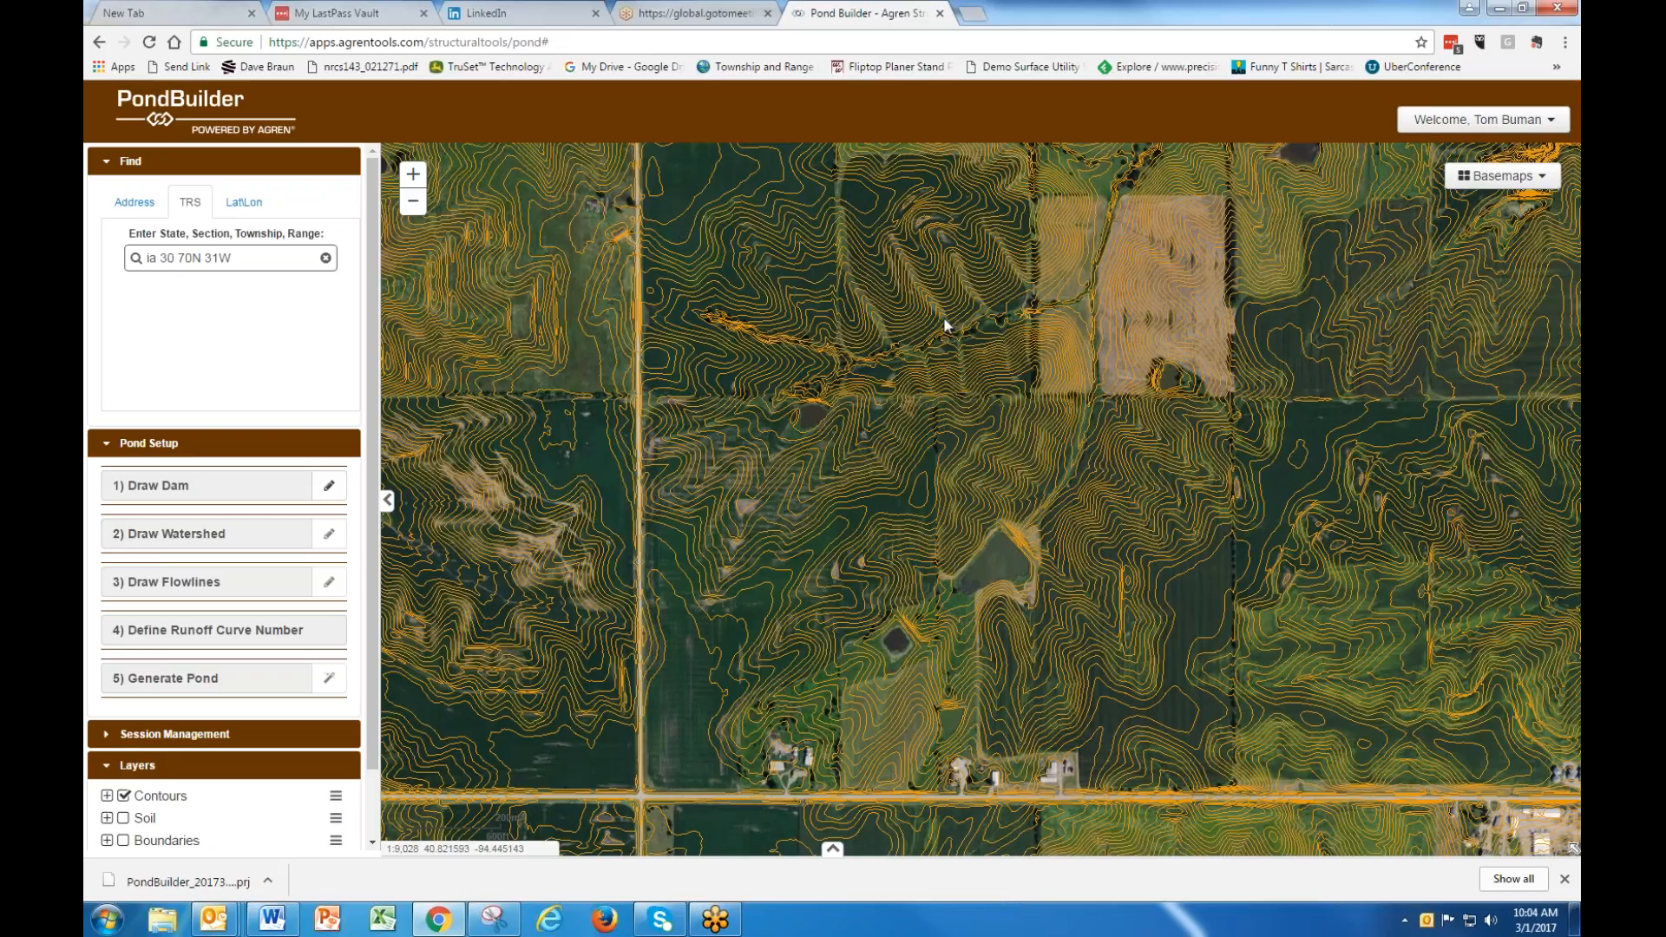
click(329, 486)
click(970, 236)
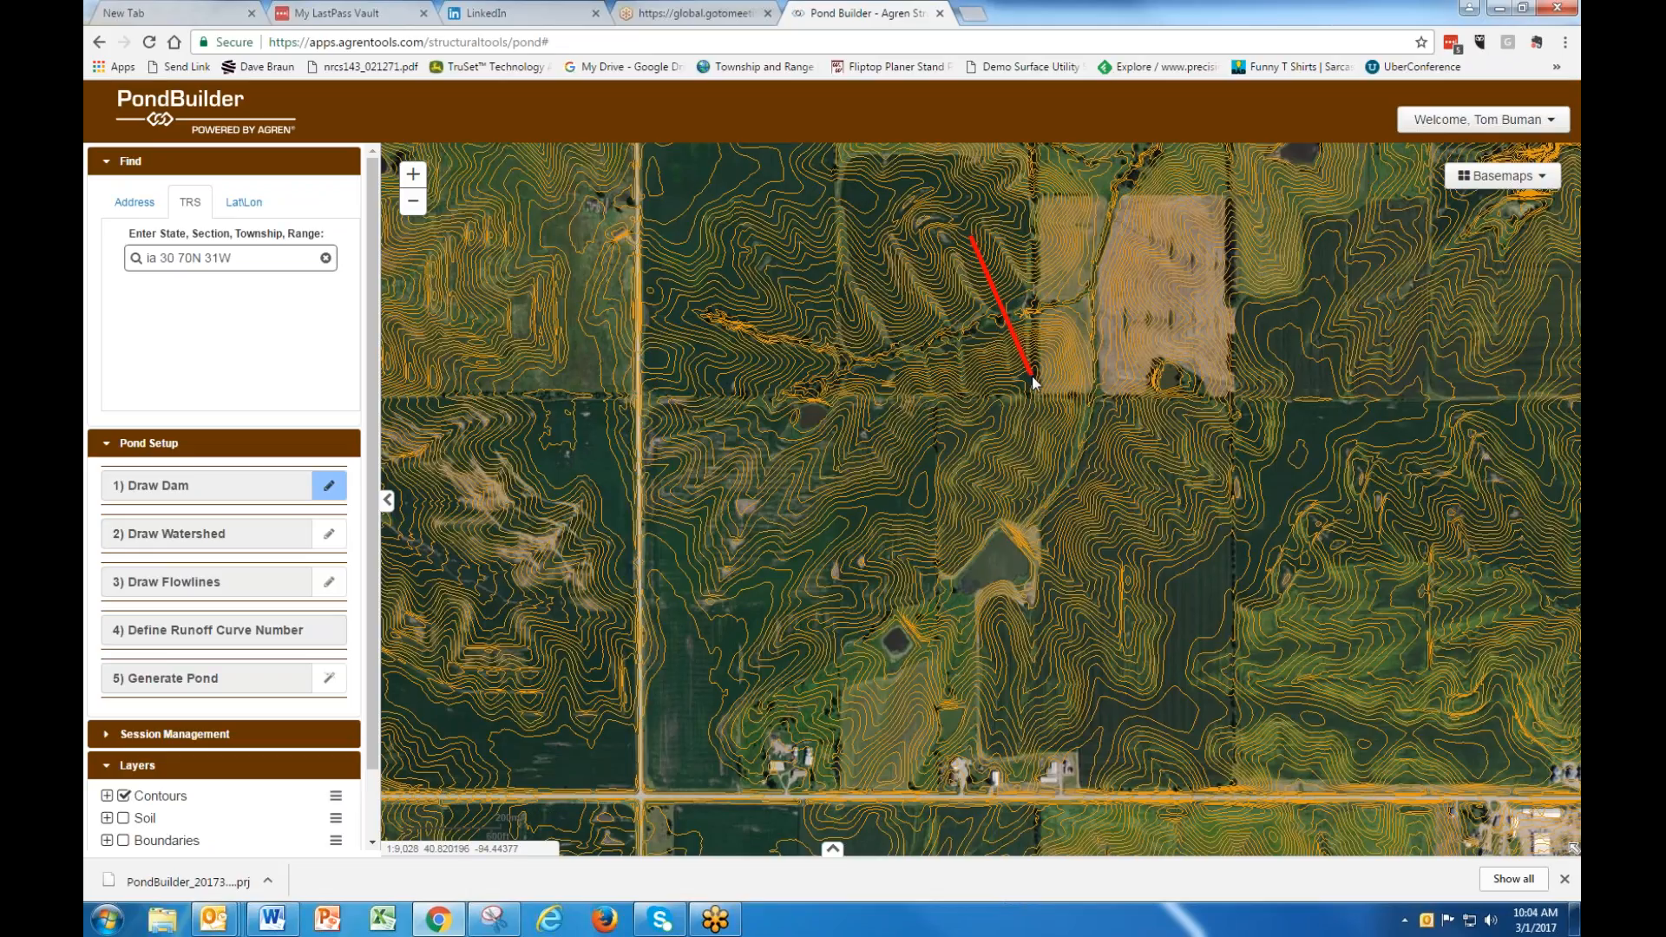
double_click(1032, 379)
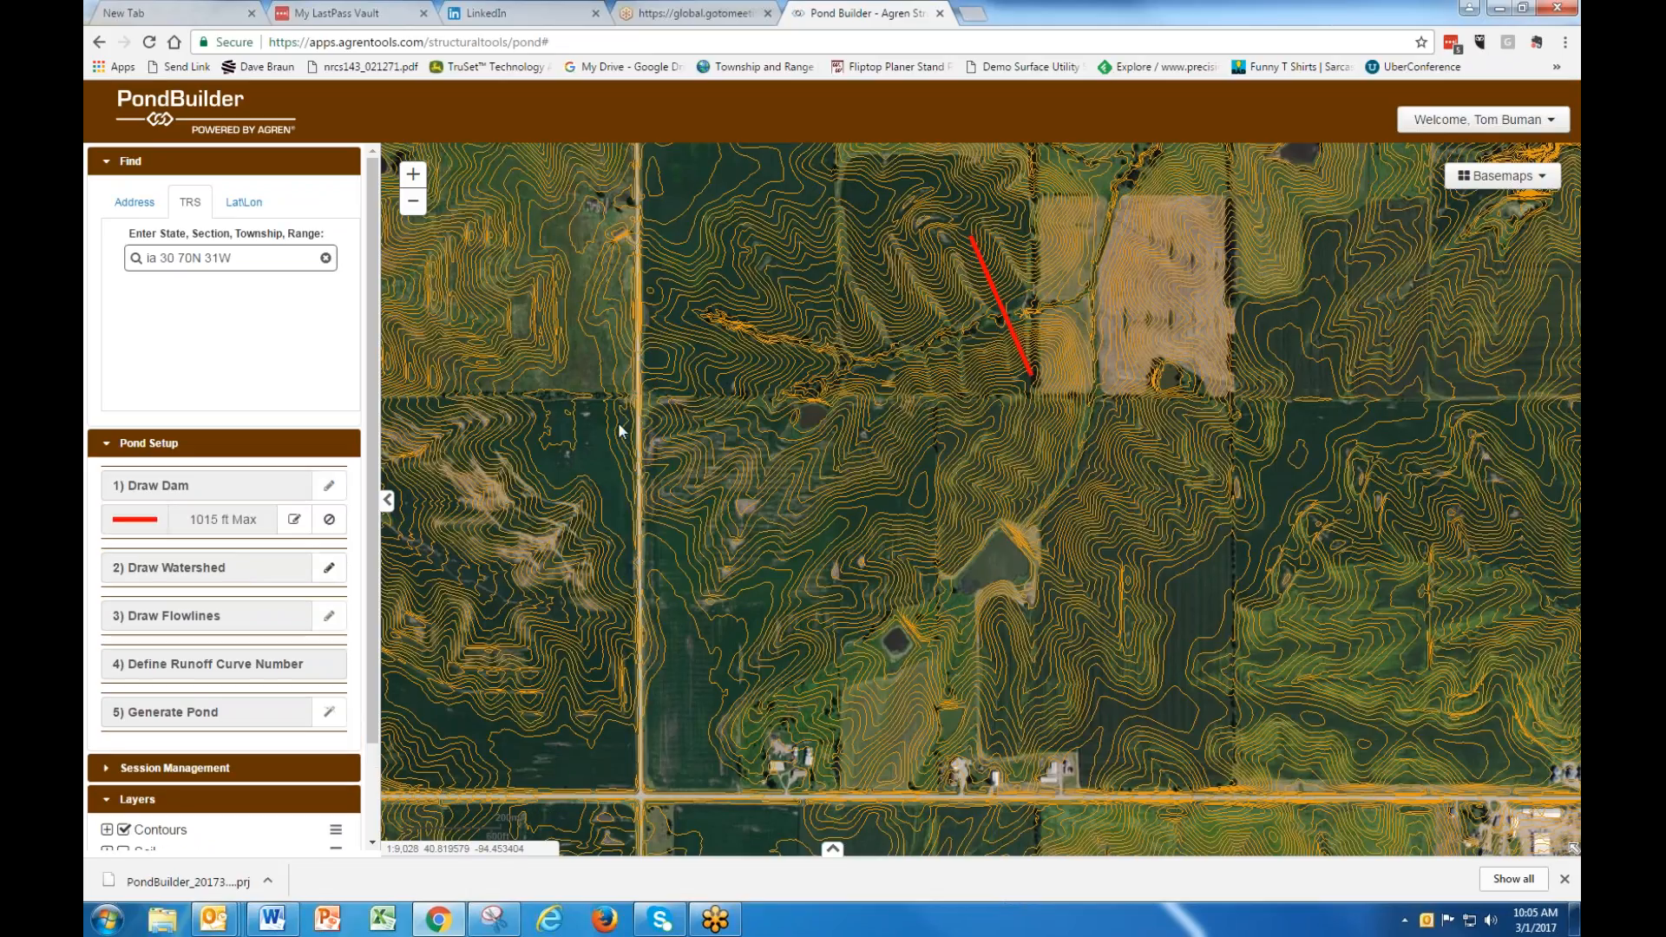
Draw the watershed of about 150 acres along the ridgelines, from the dam's southern end around the west side to its northern end.
click(329, 568)
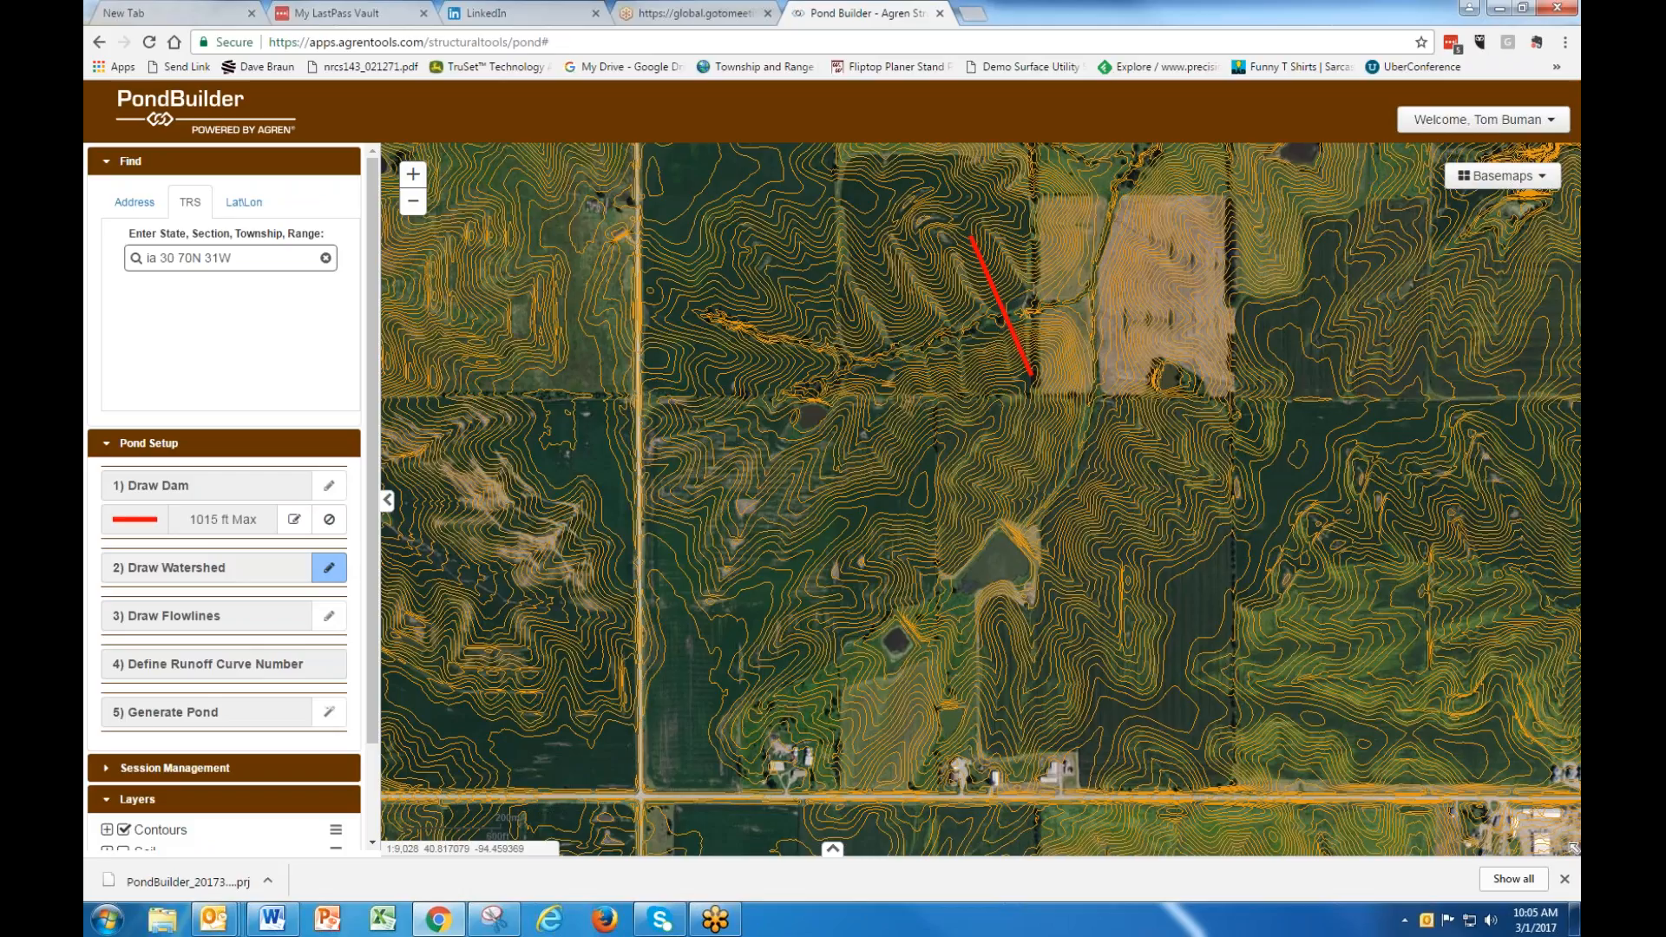
click(1033, 377)
click(926, 468)
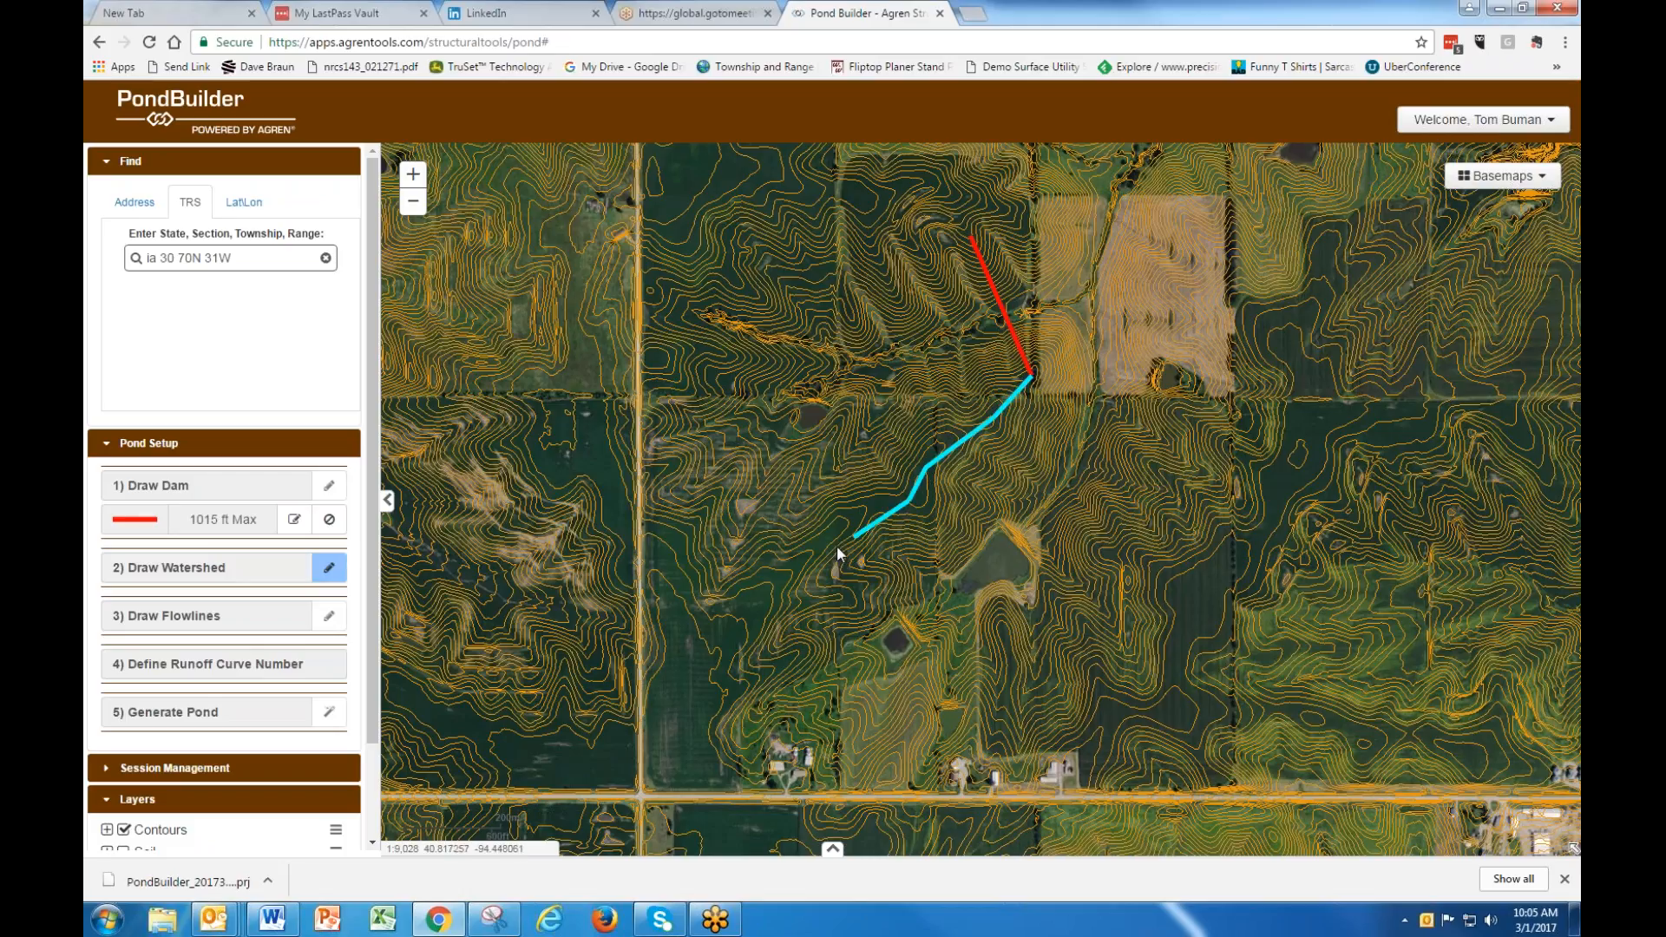
click(806, 544)
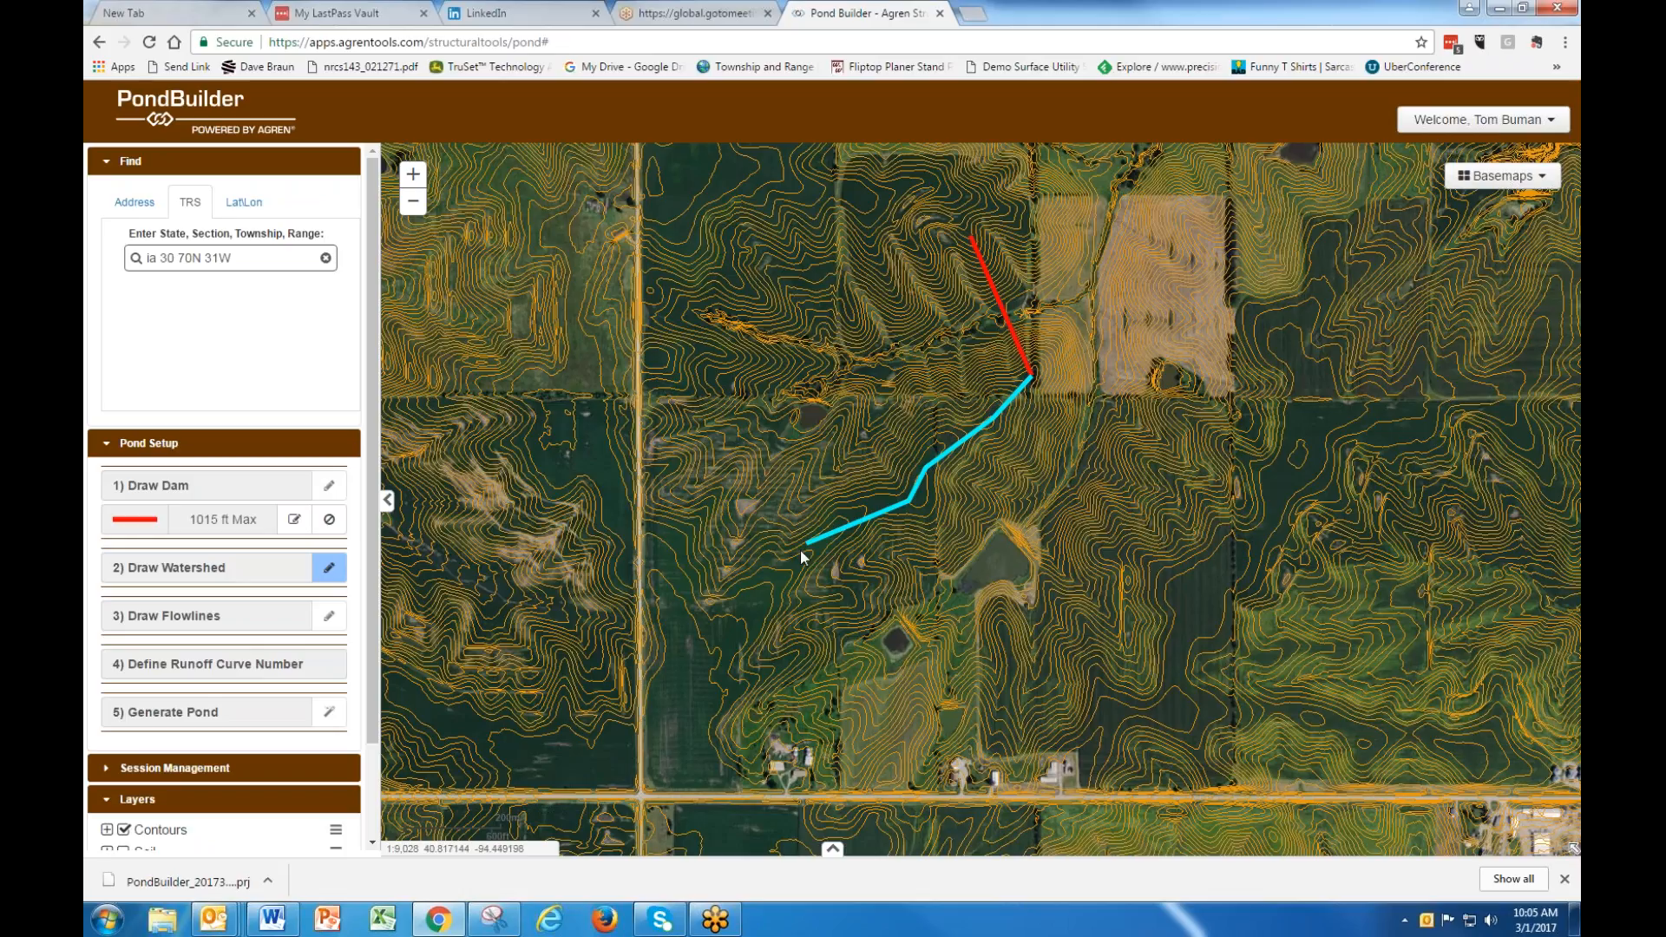
click(678, 668)
click(622, 508)
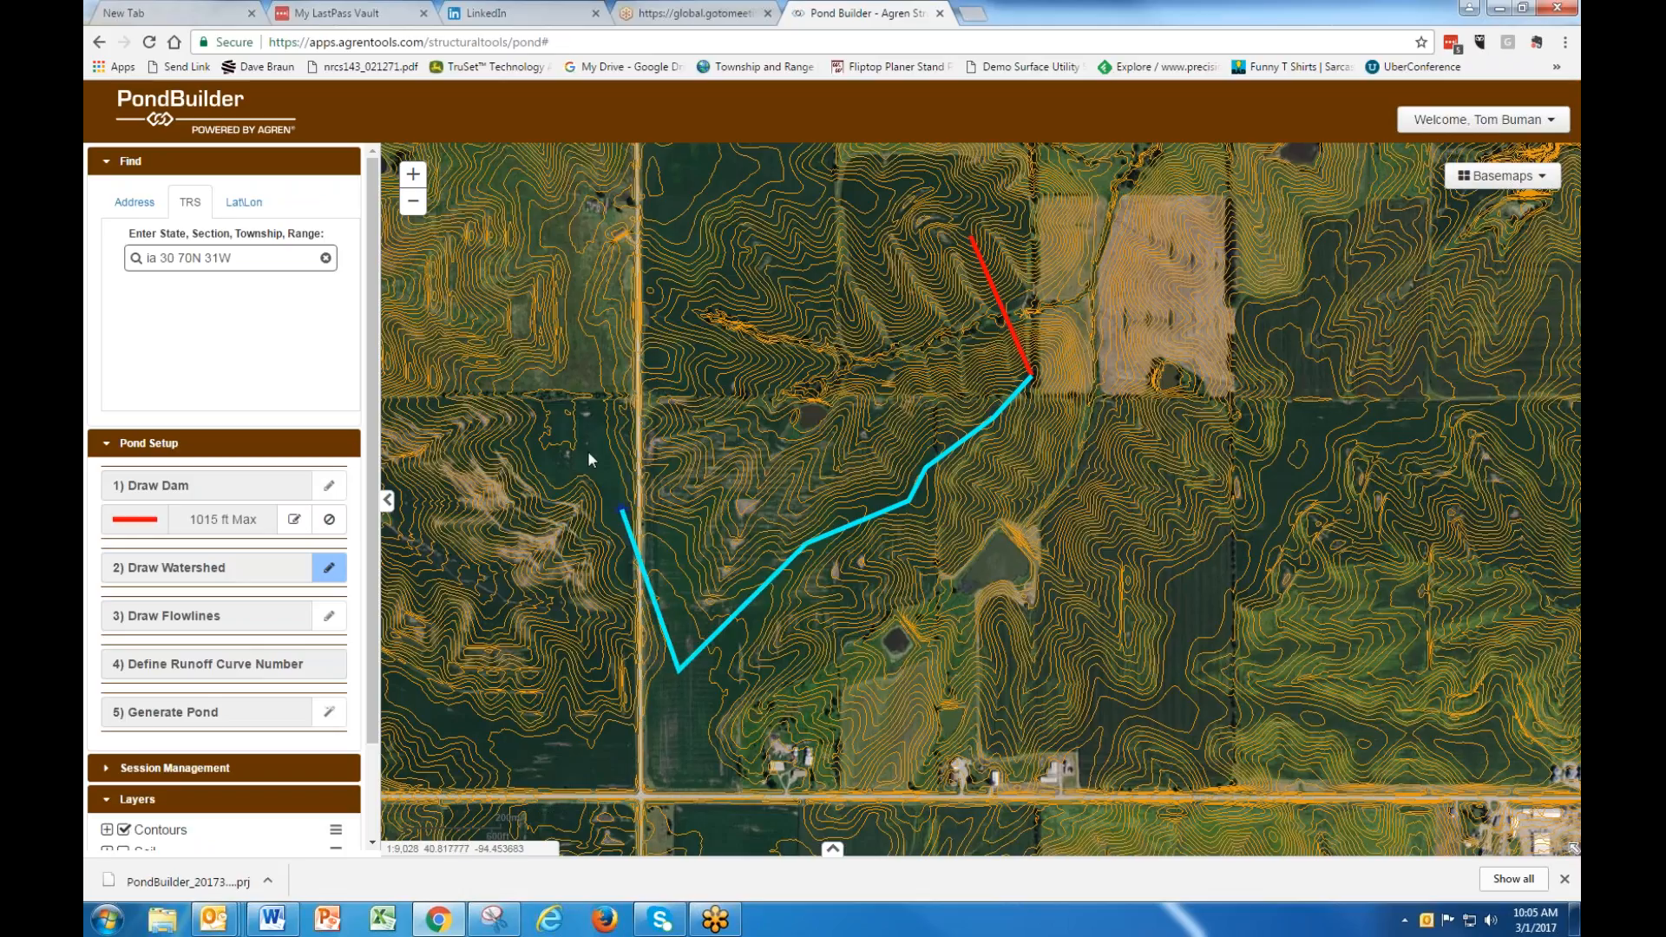
click(558, 413)
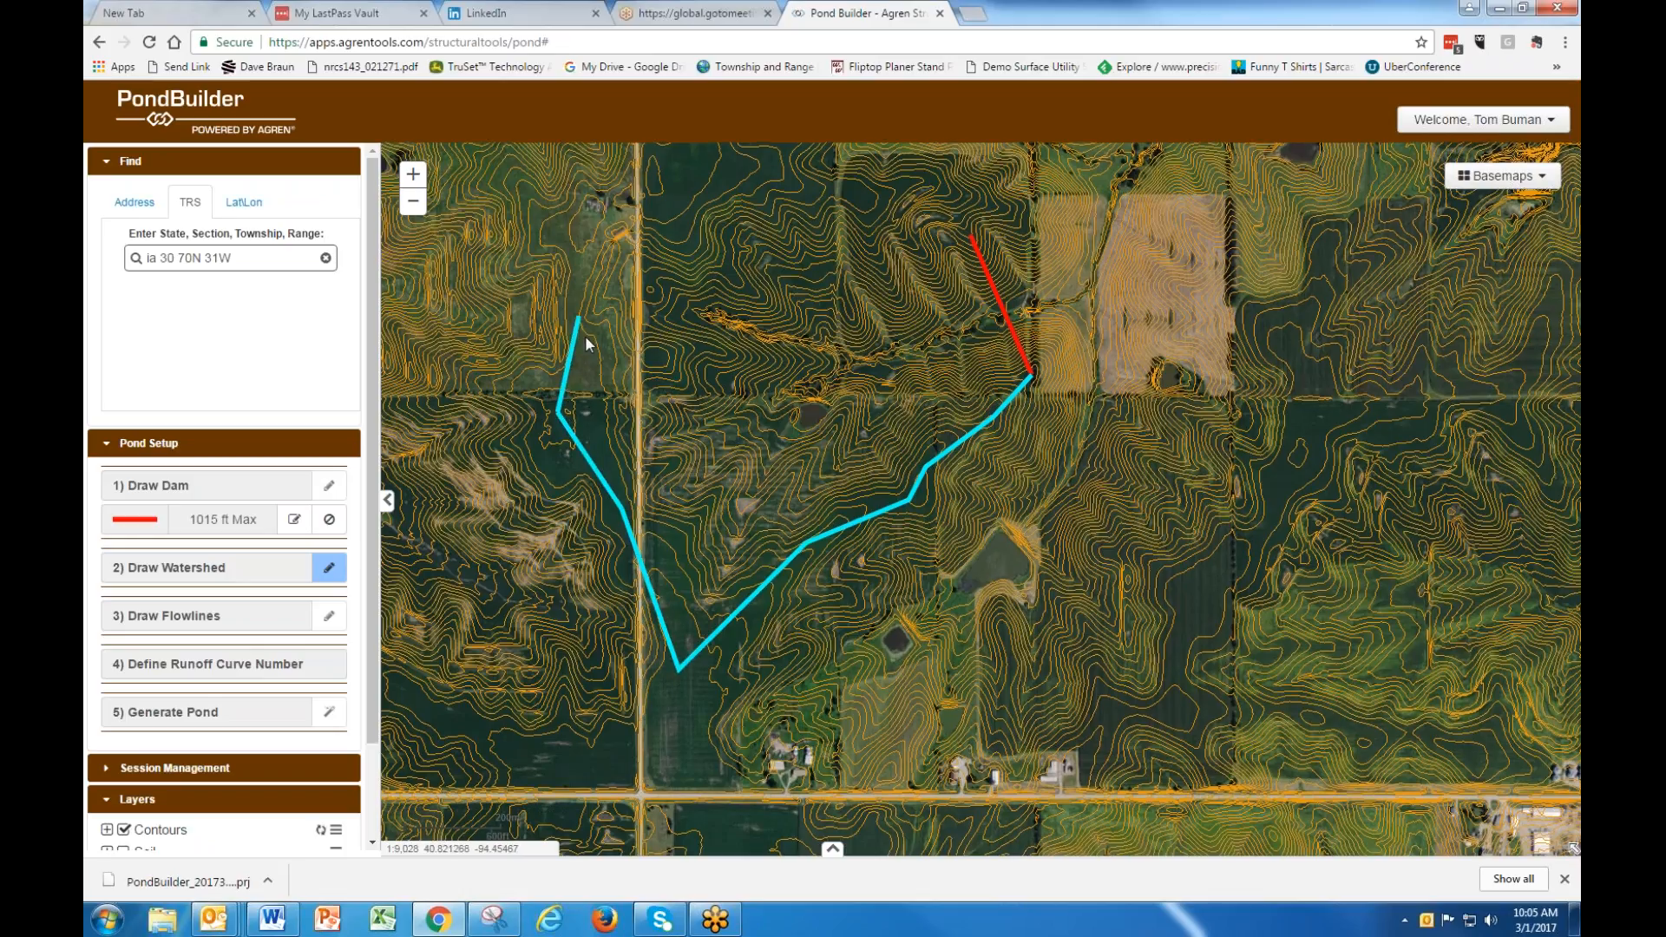
click(580, 328)
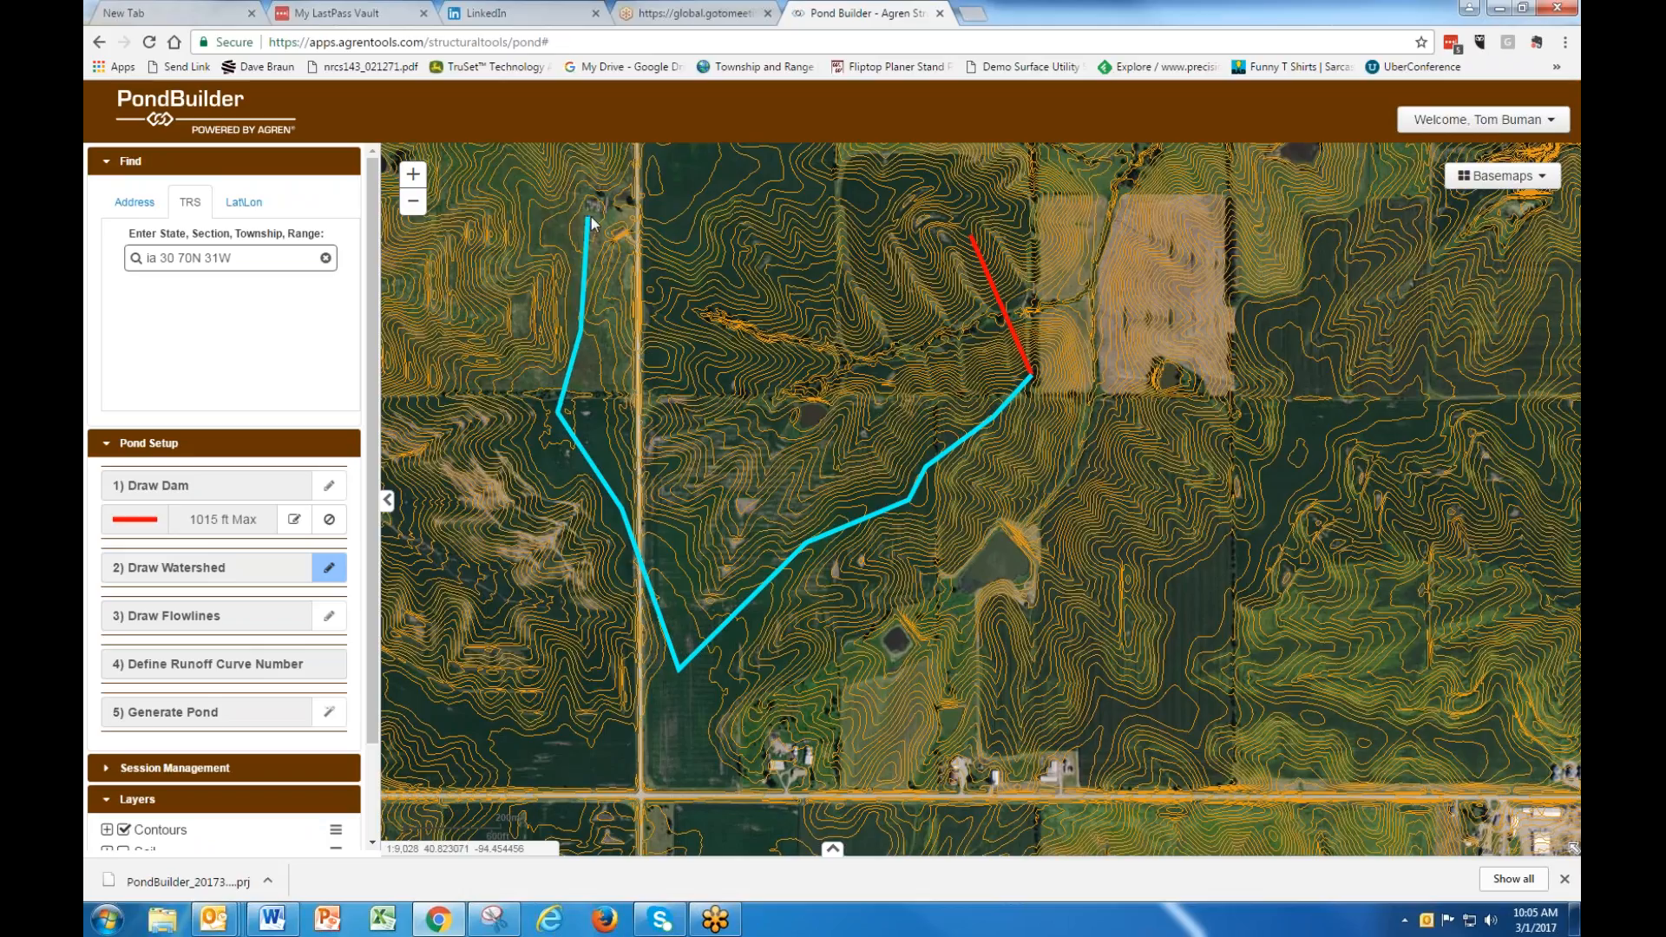
click(589, 218)
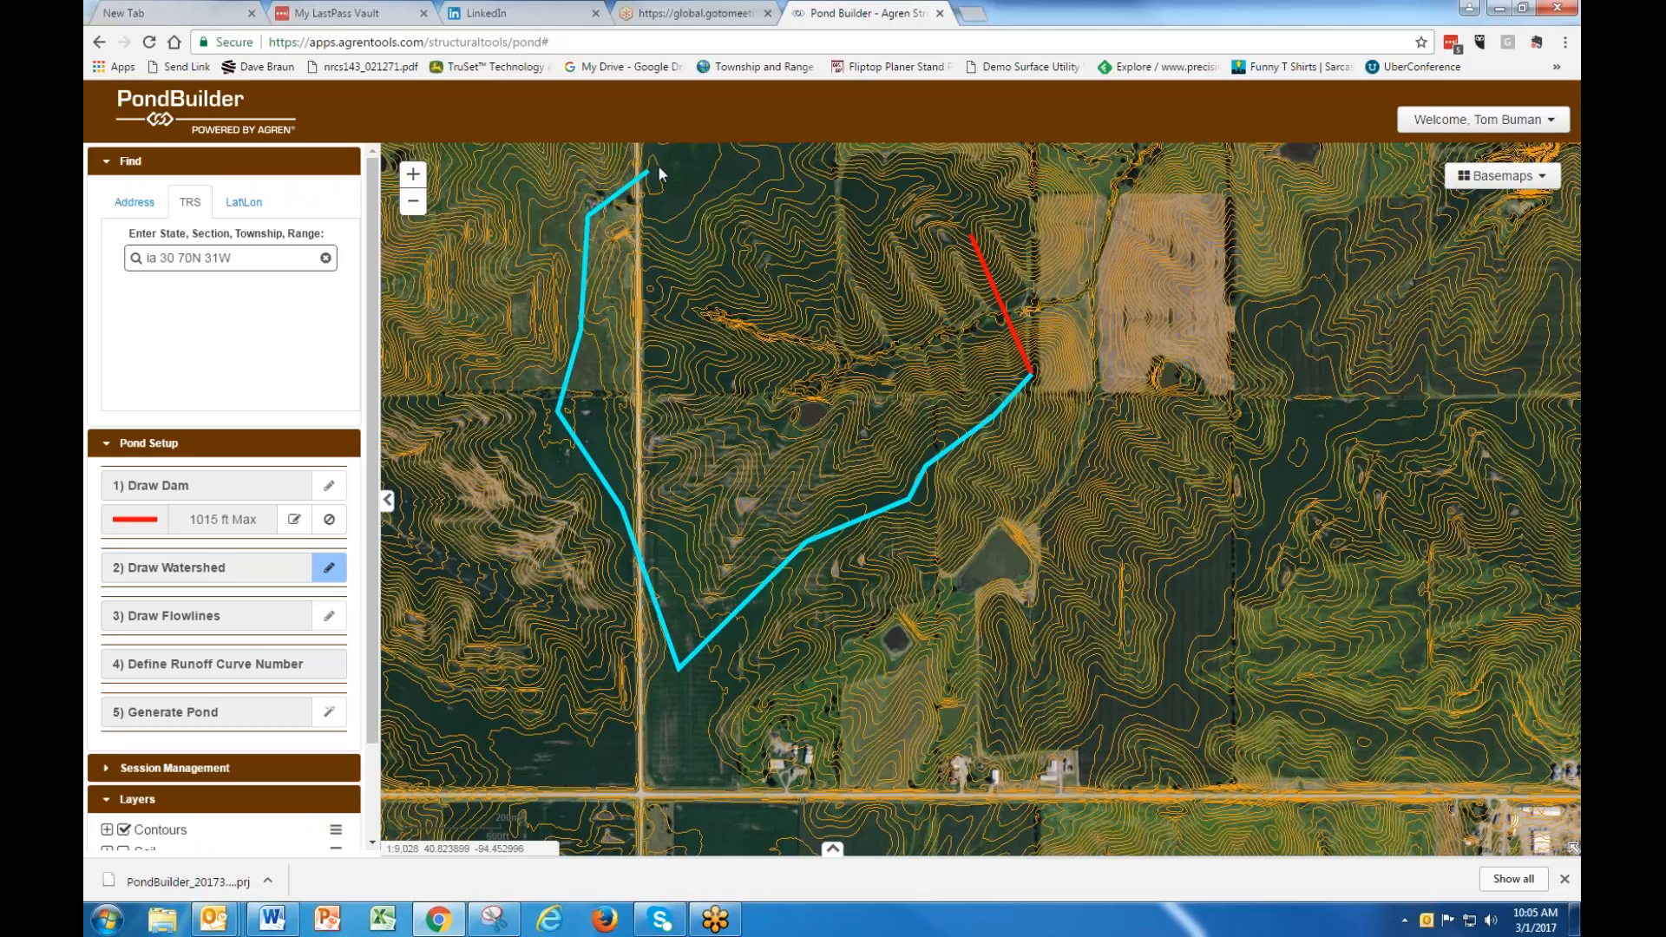
click(650, 172)
click(764, 161)
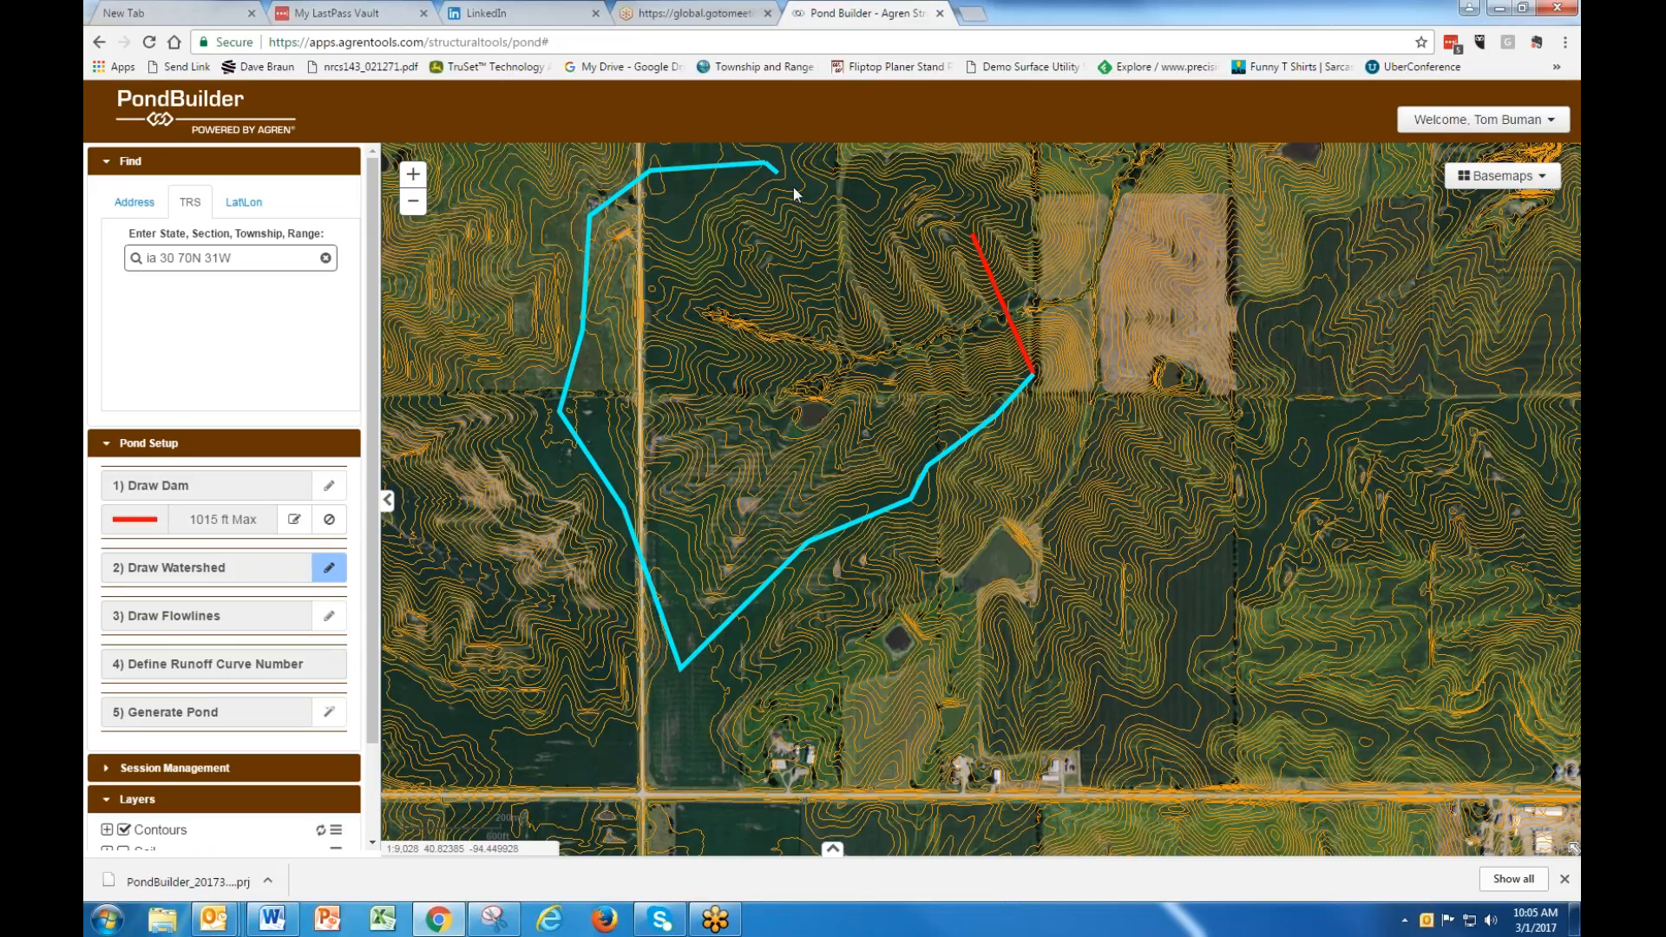
click(819, 189)
click(921, 179)
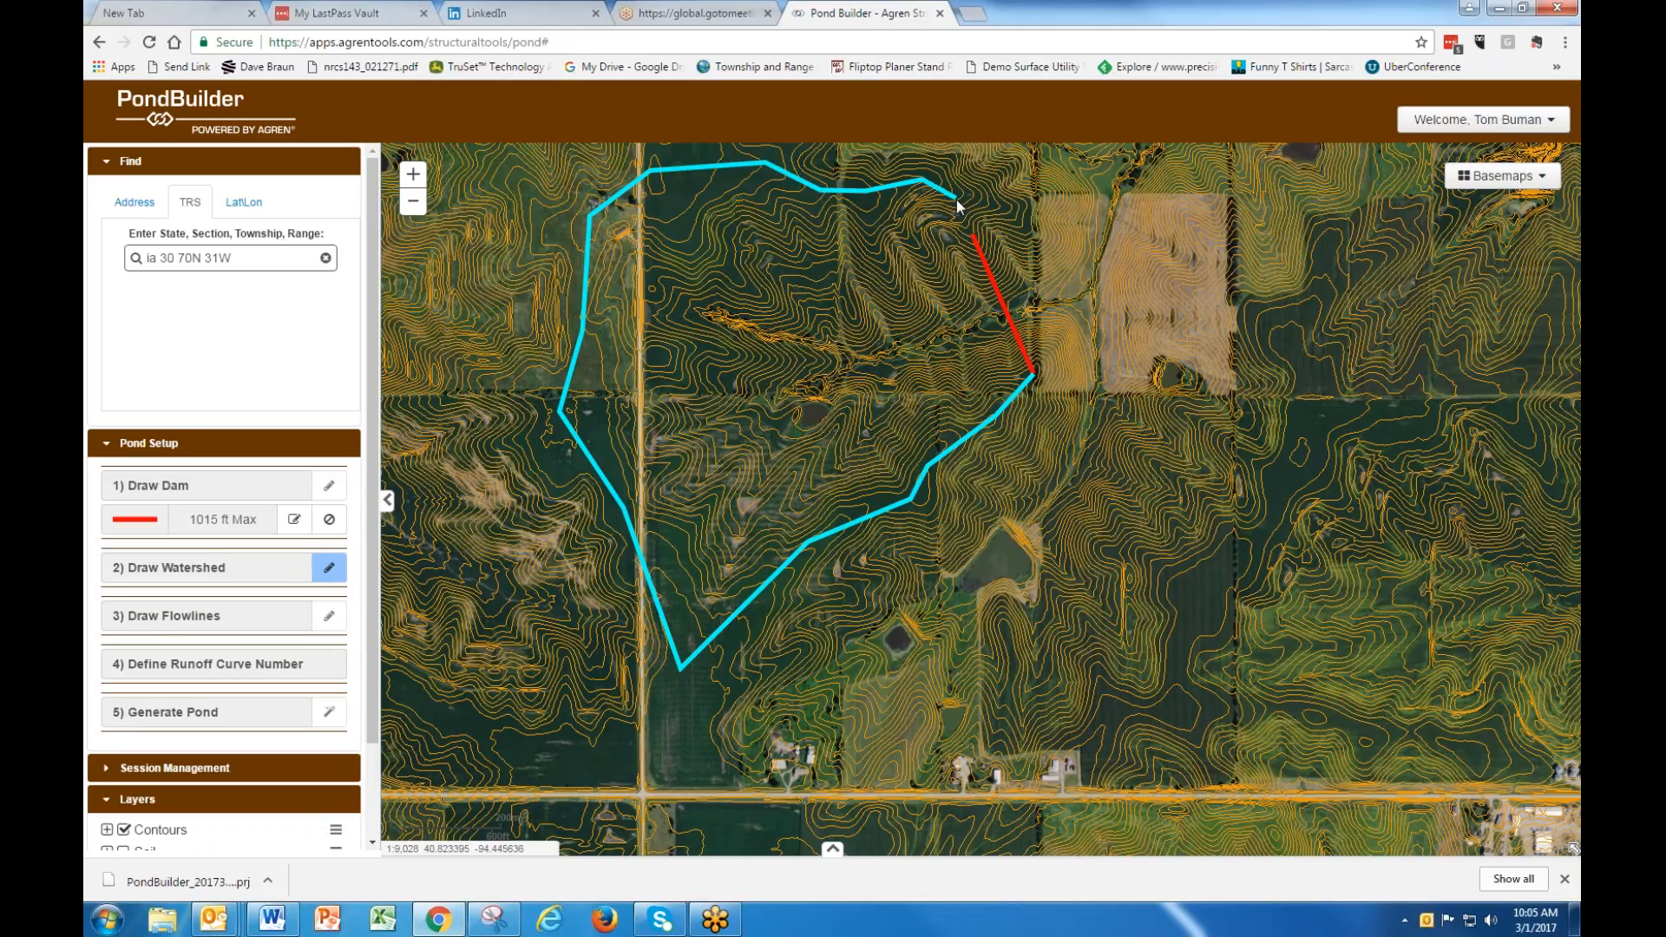
click(957, 201)
click(973, 234)
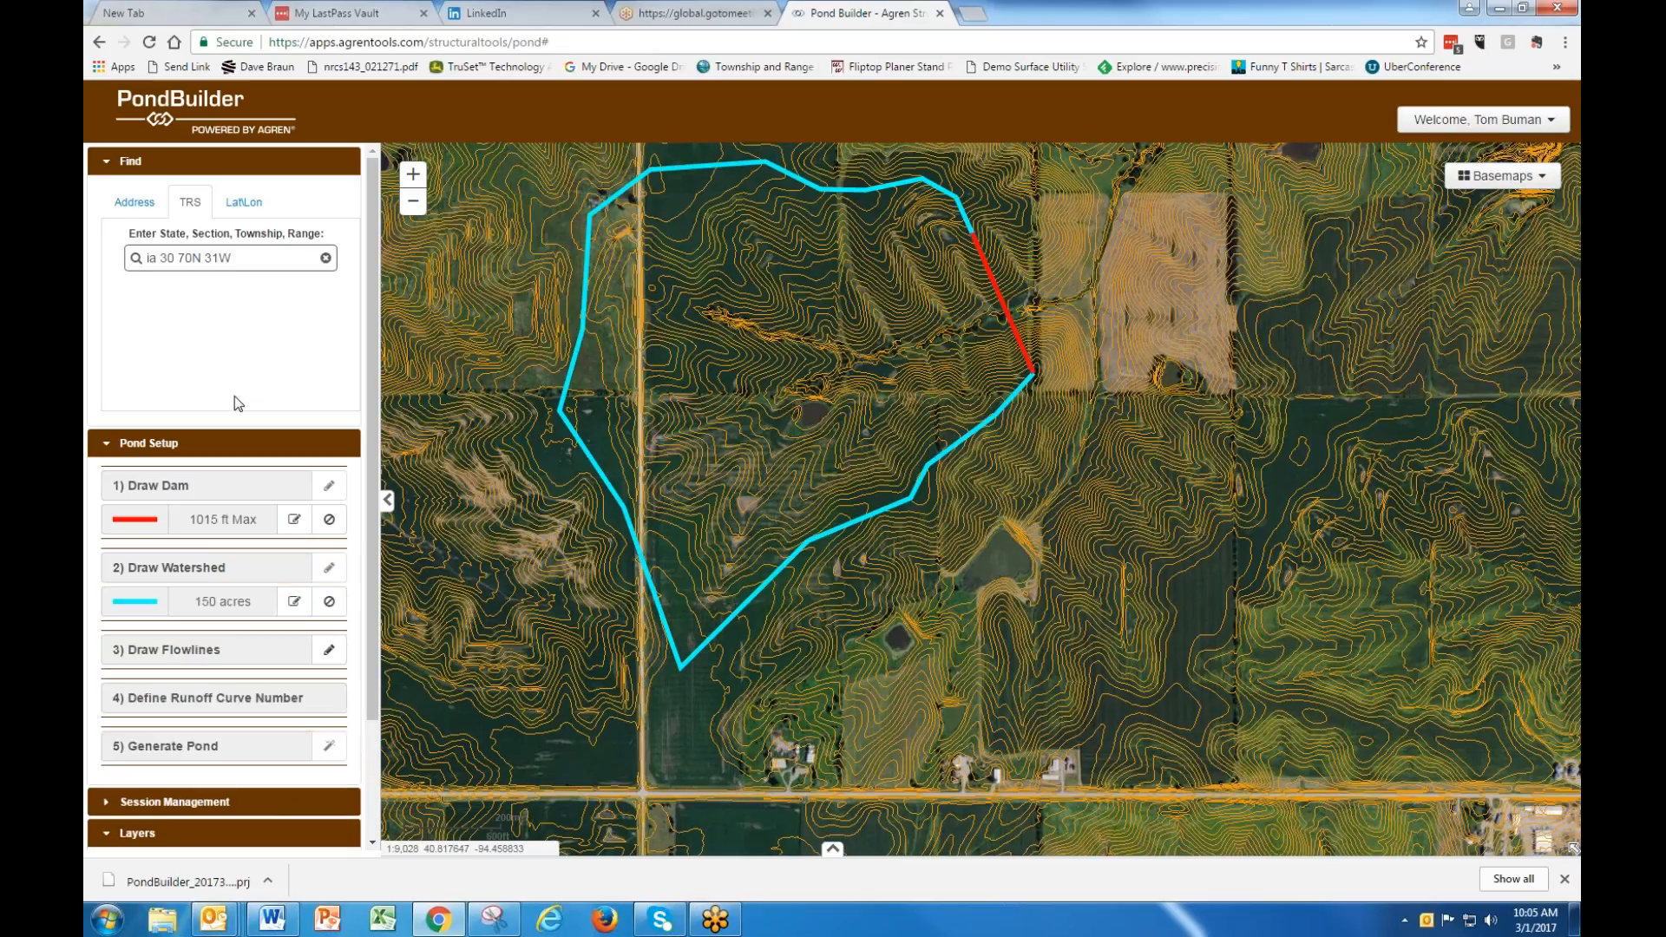
Draw a flowline about 3068 ft long from the dam up the main channel to the watershed's northwest boundary.
click(338, 658)
click(907, 350)
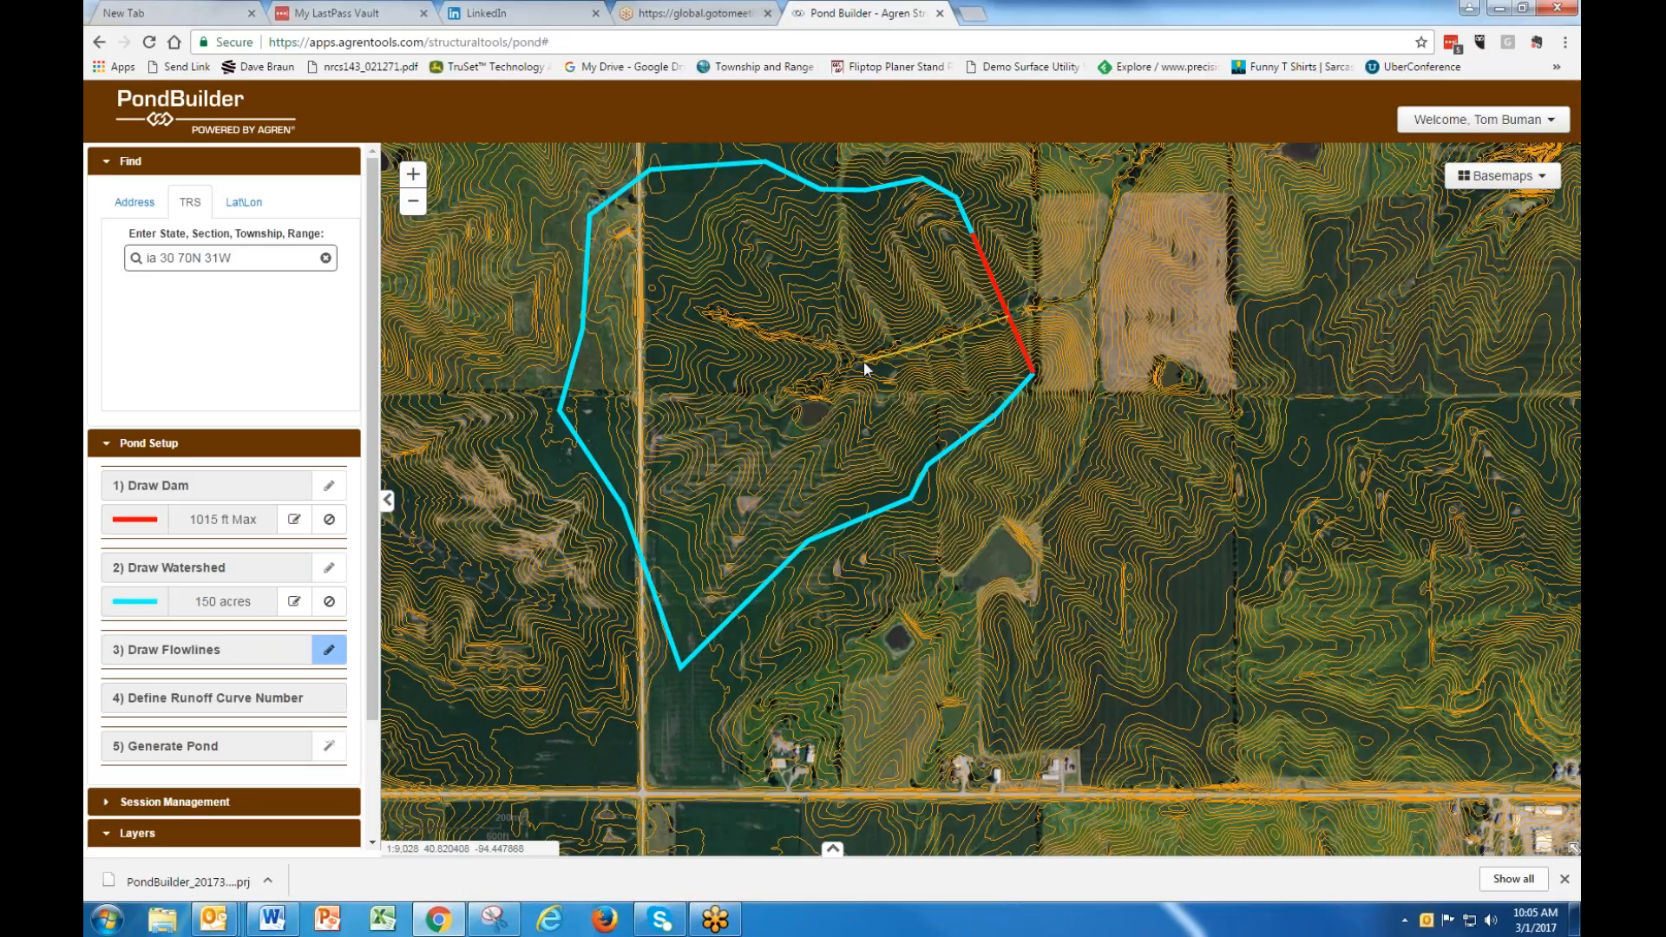
click(766, 329)
click(708, 310)
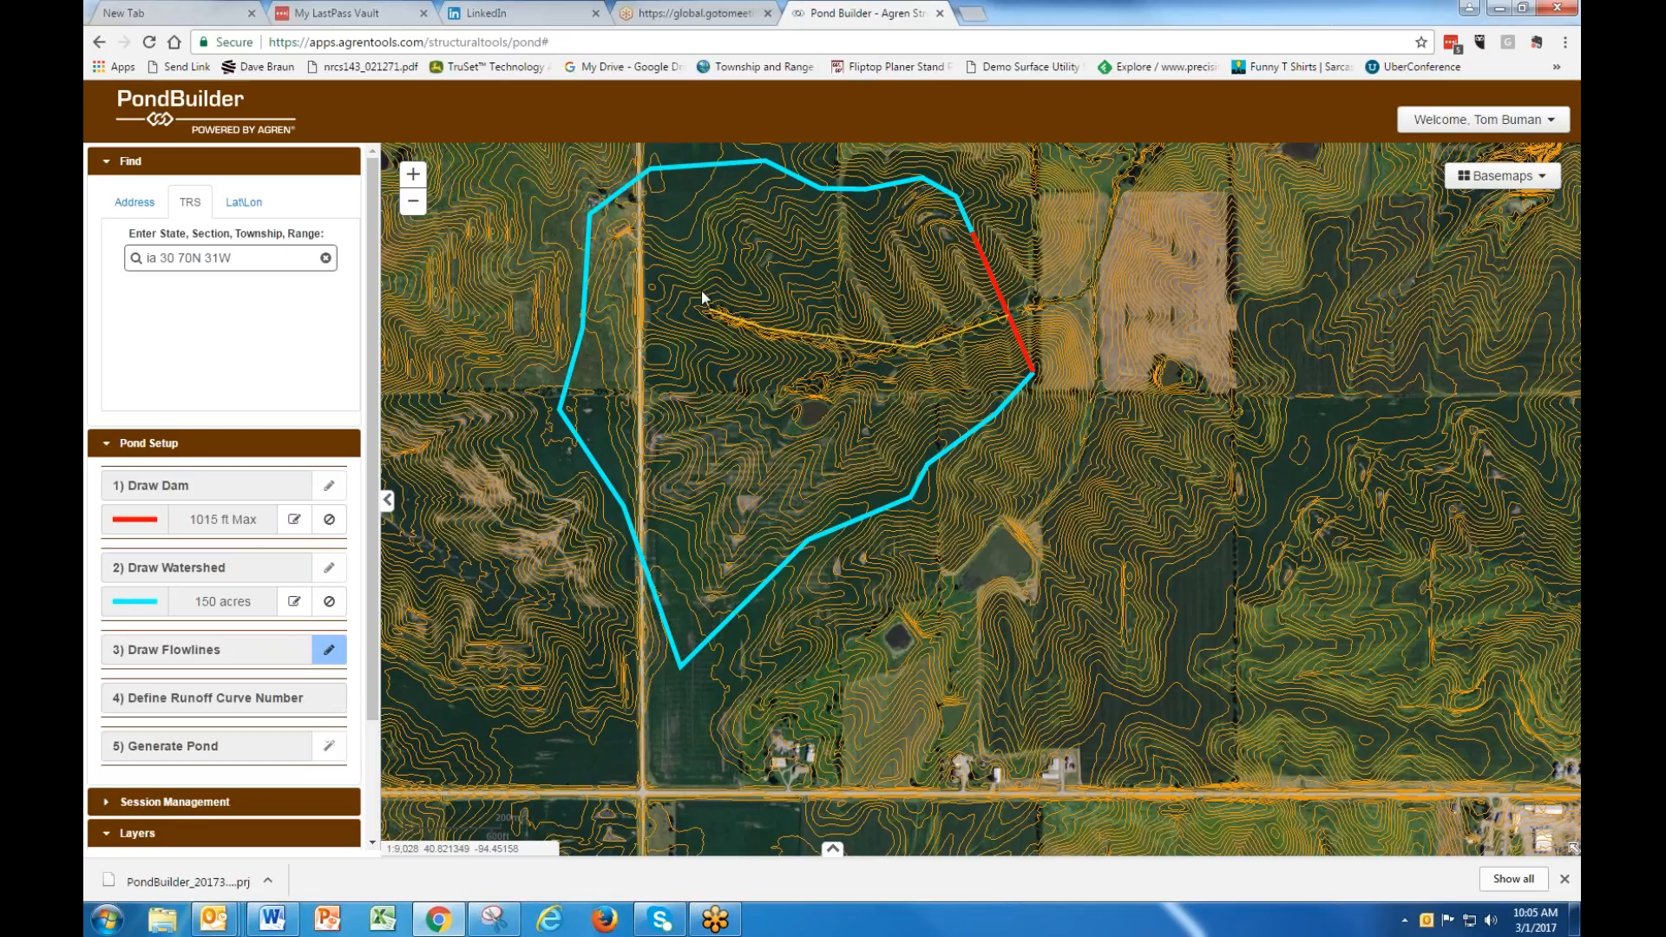
double_click(658, 177)
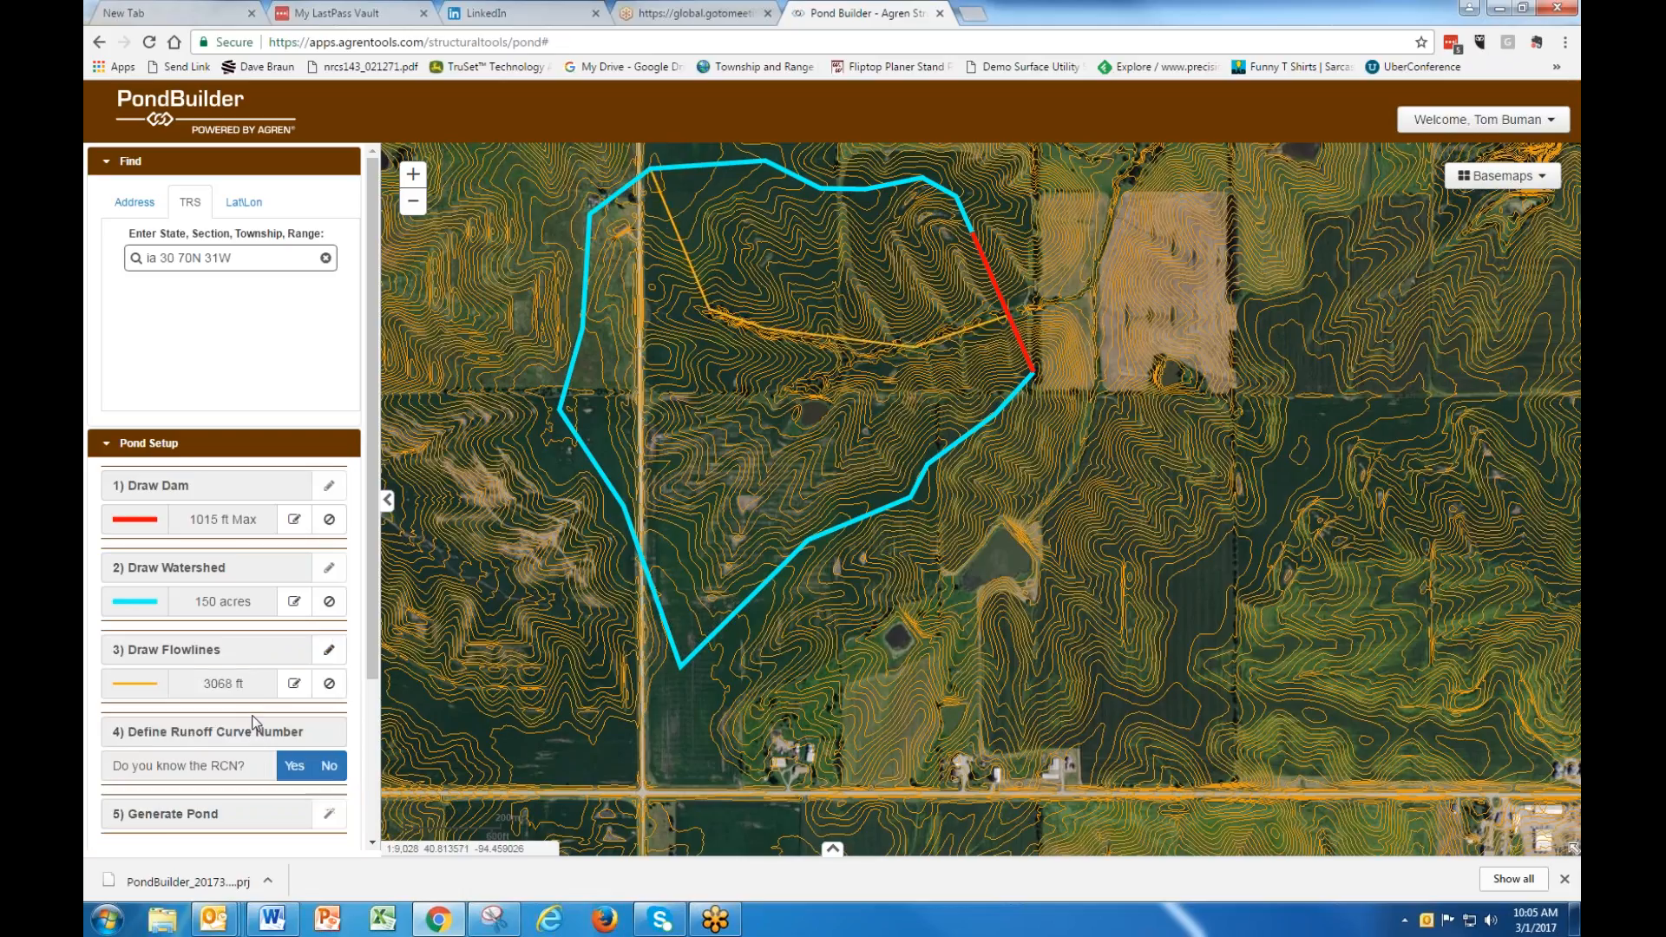
Define the runoff curve number as a known value of 75 and start generating the pond.
click(295, 767)
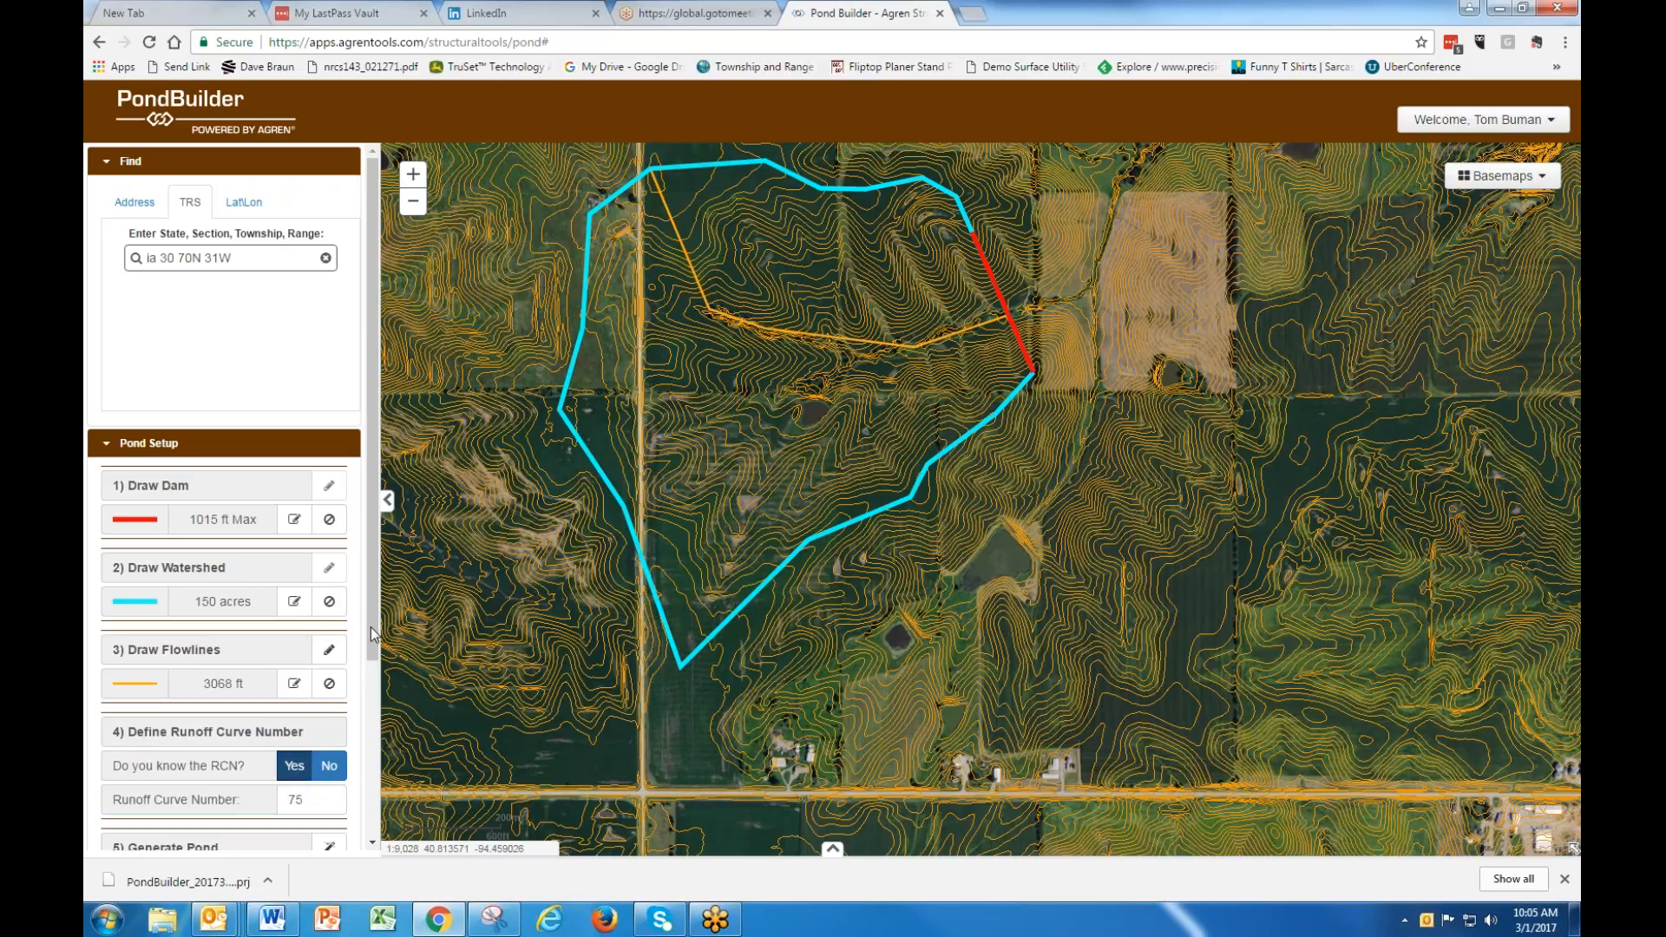
scroll(352, 716, down, 2)
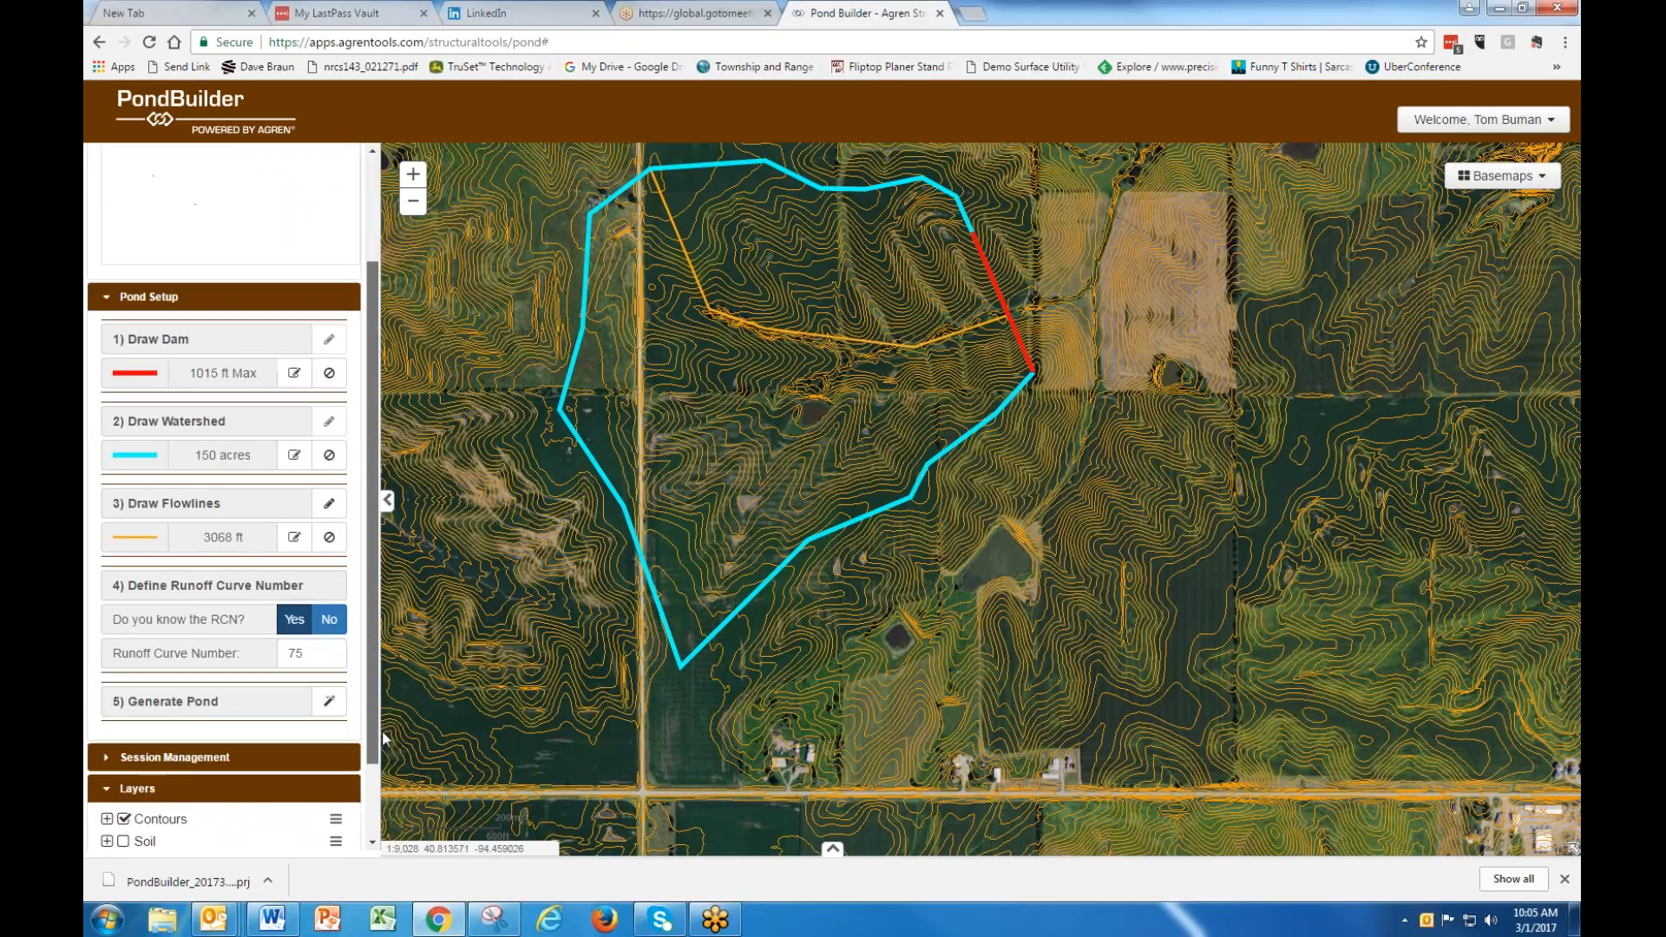
click(328, 705)
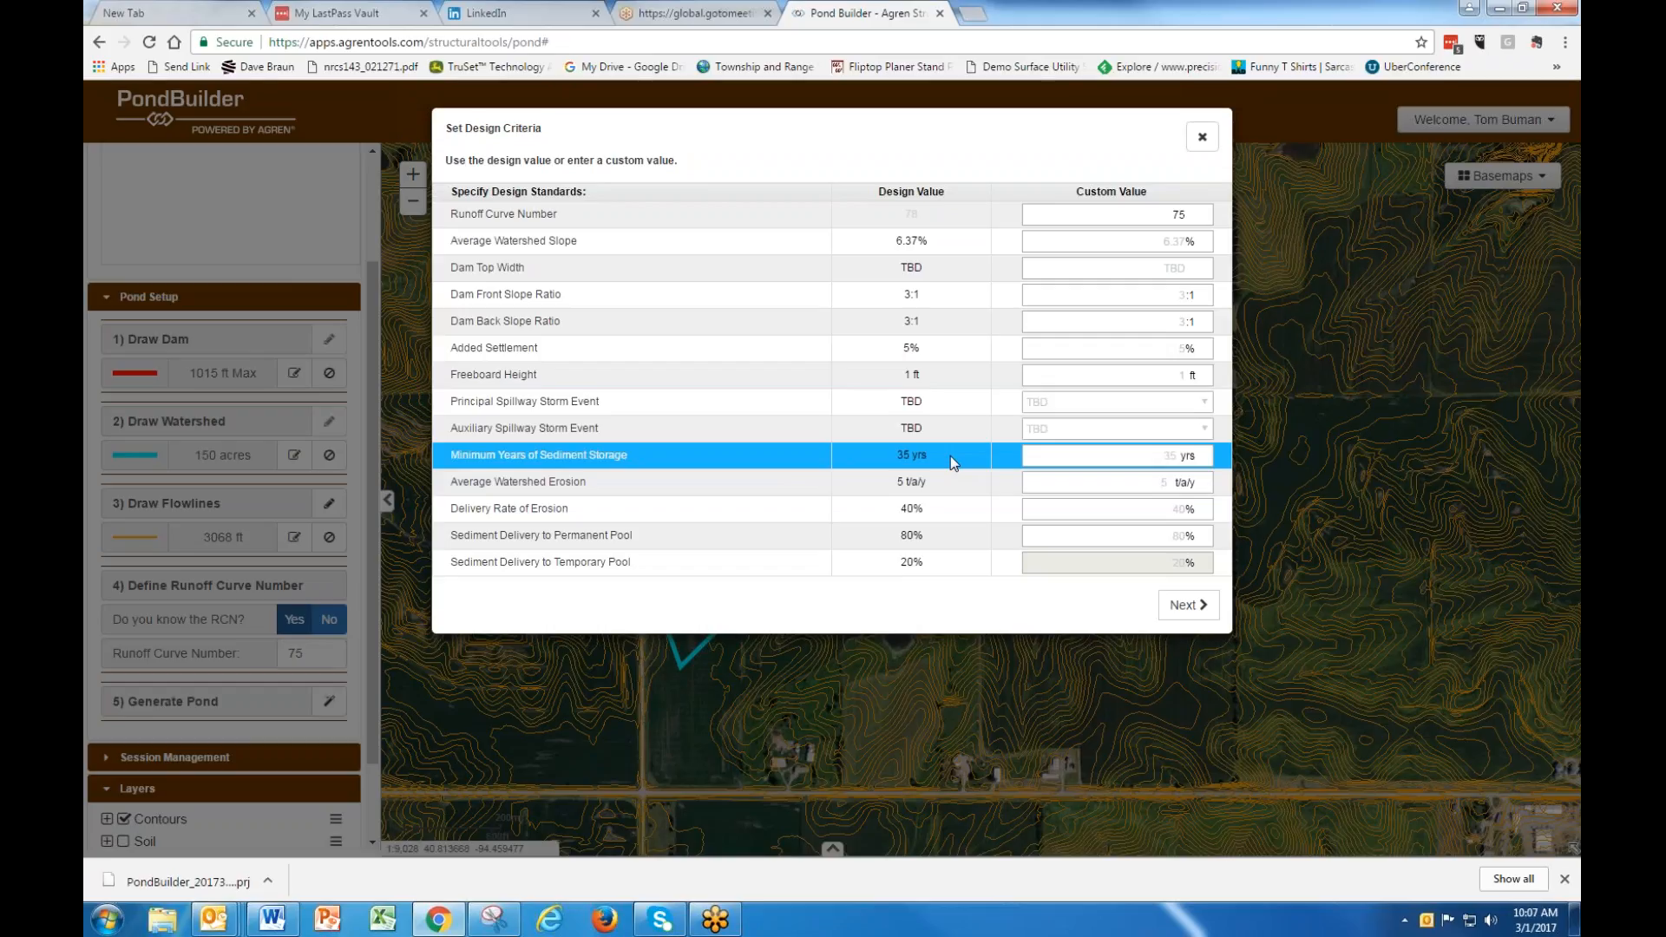
Review the erosion and sediment criteria, keep the default design values, SSP pipe and 10 ft wide auxiliary spillway, and generate the pond options.
click(947, 482)
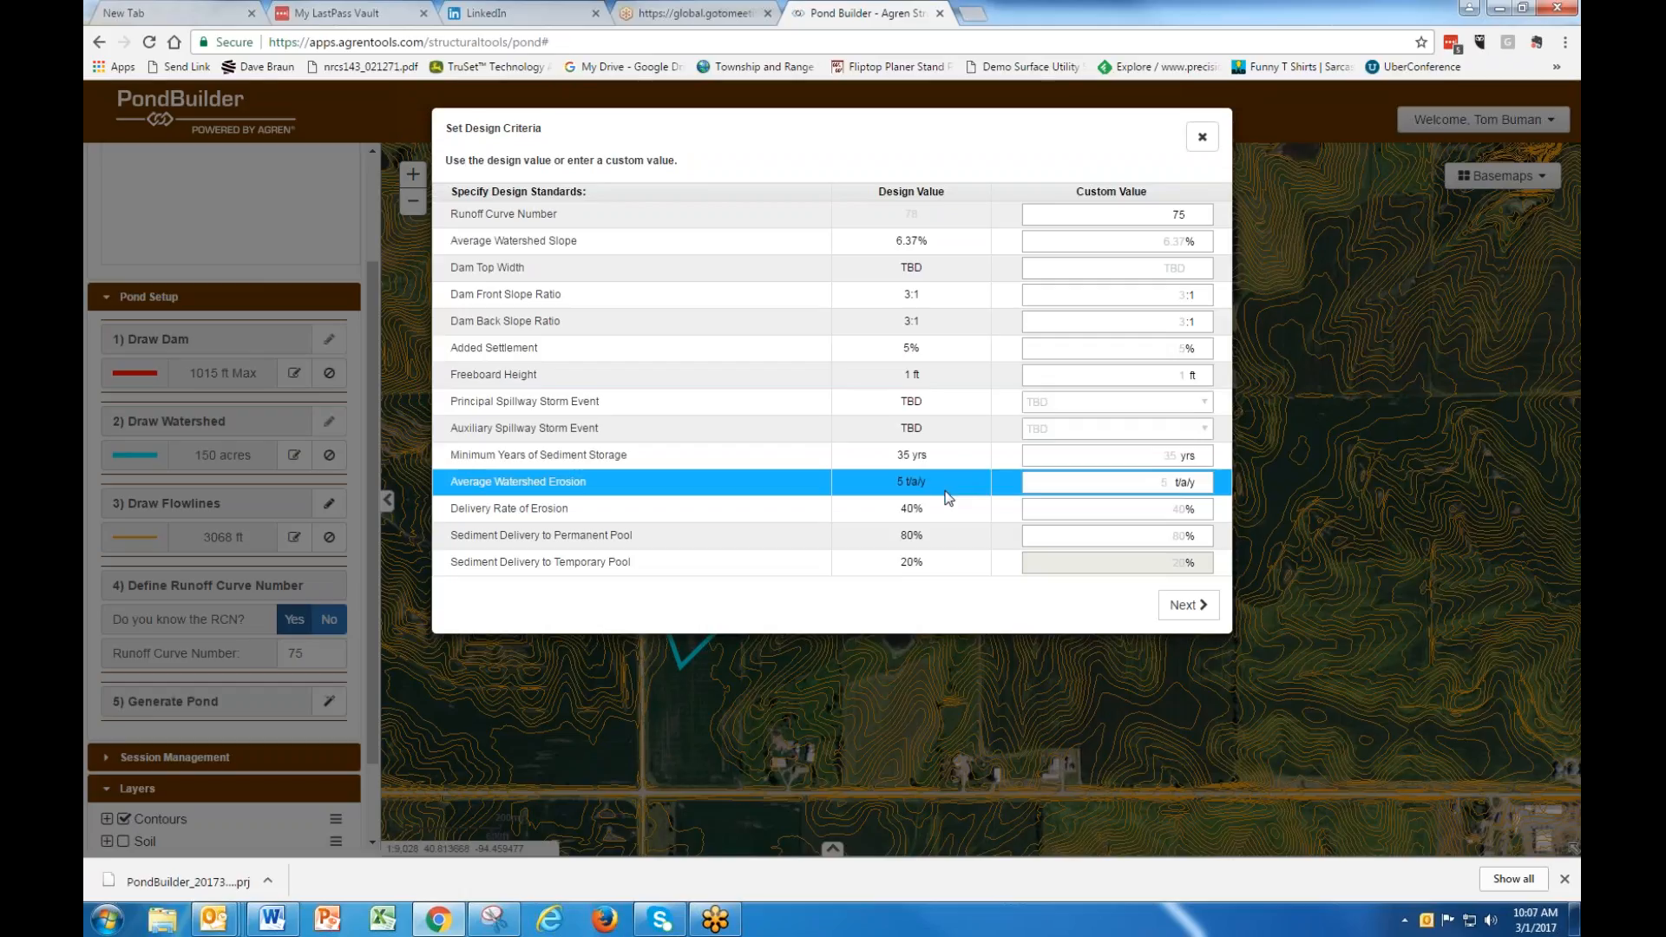
click(953, 517)
click(956, 534)
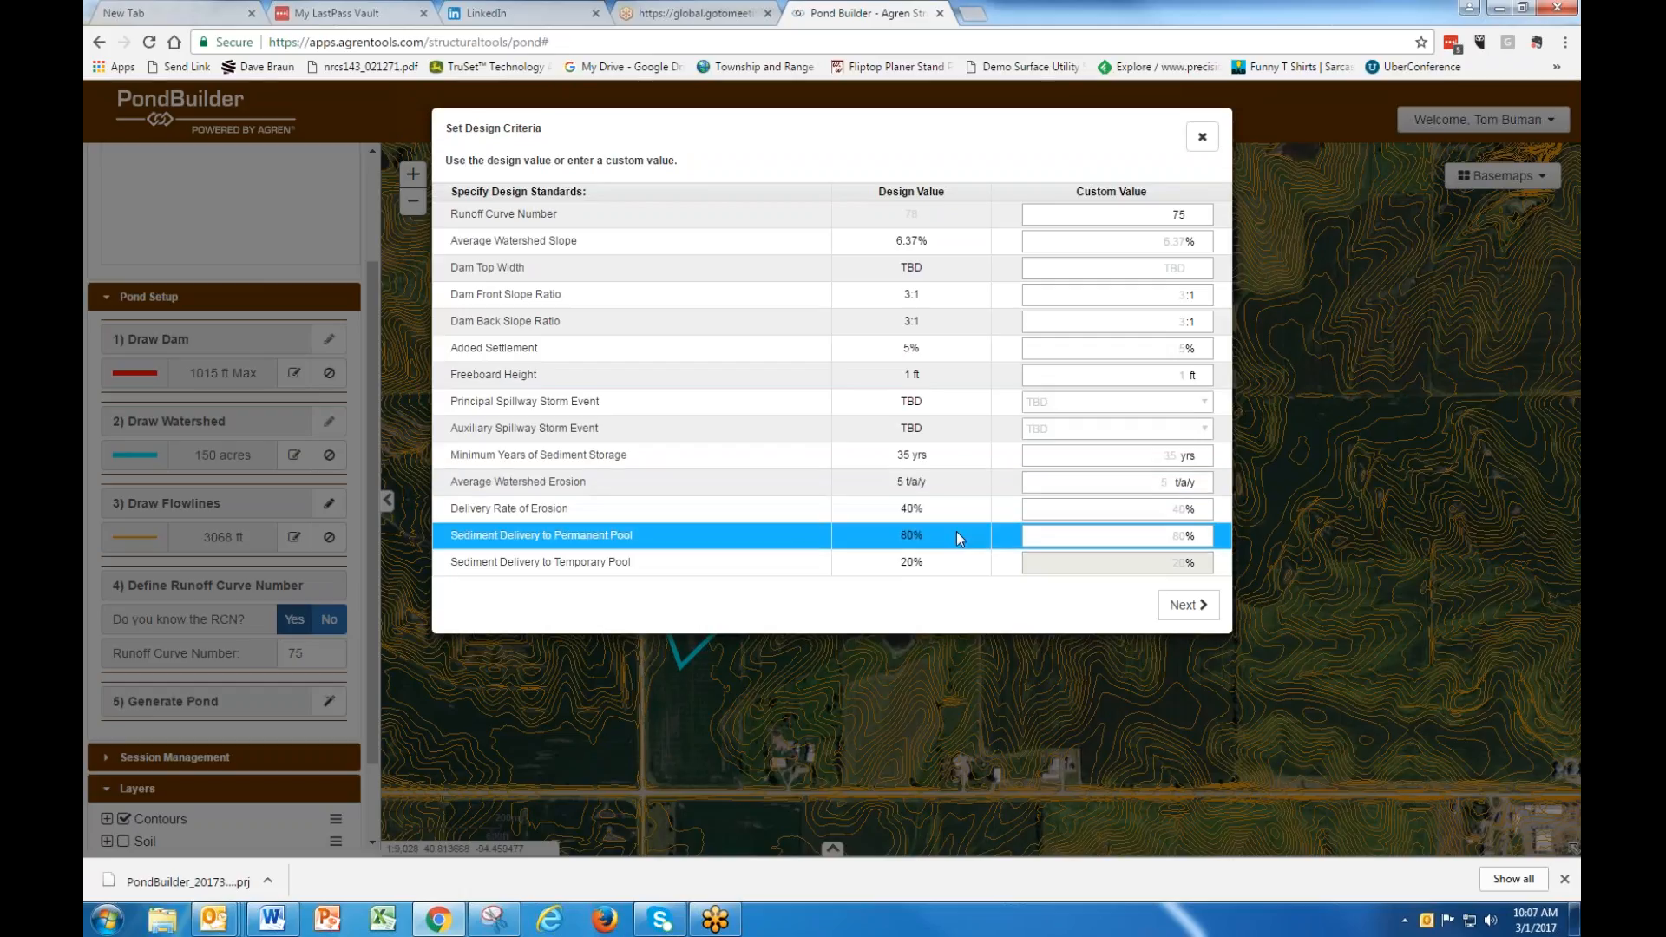
click(963, 564)
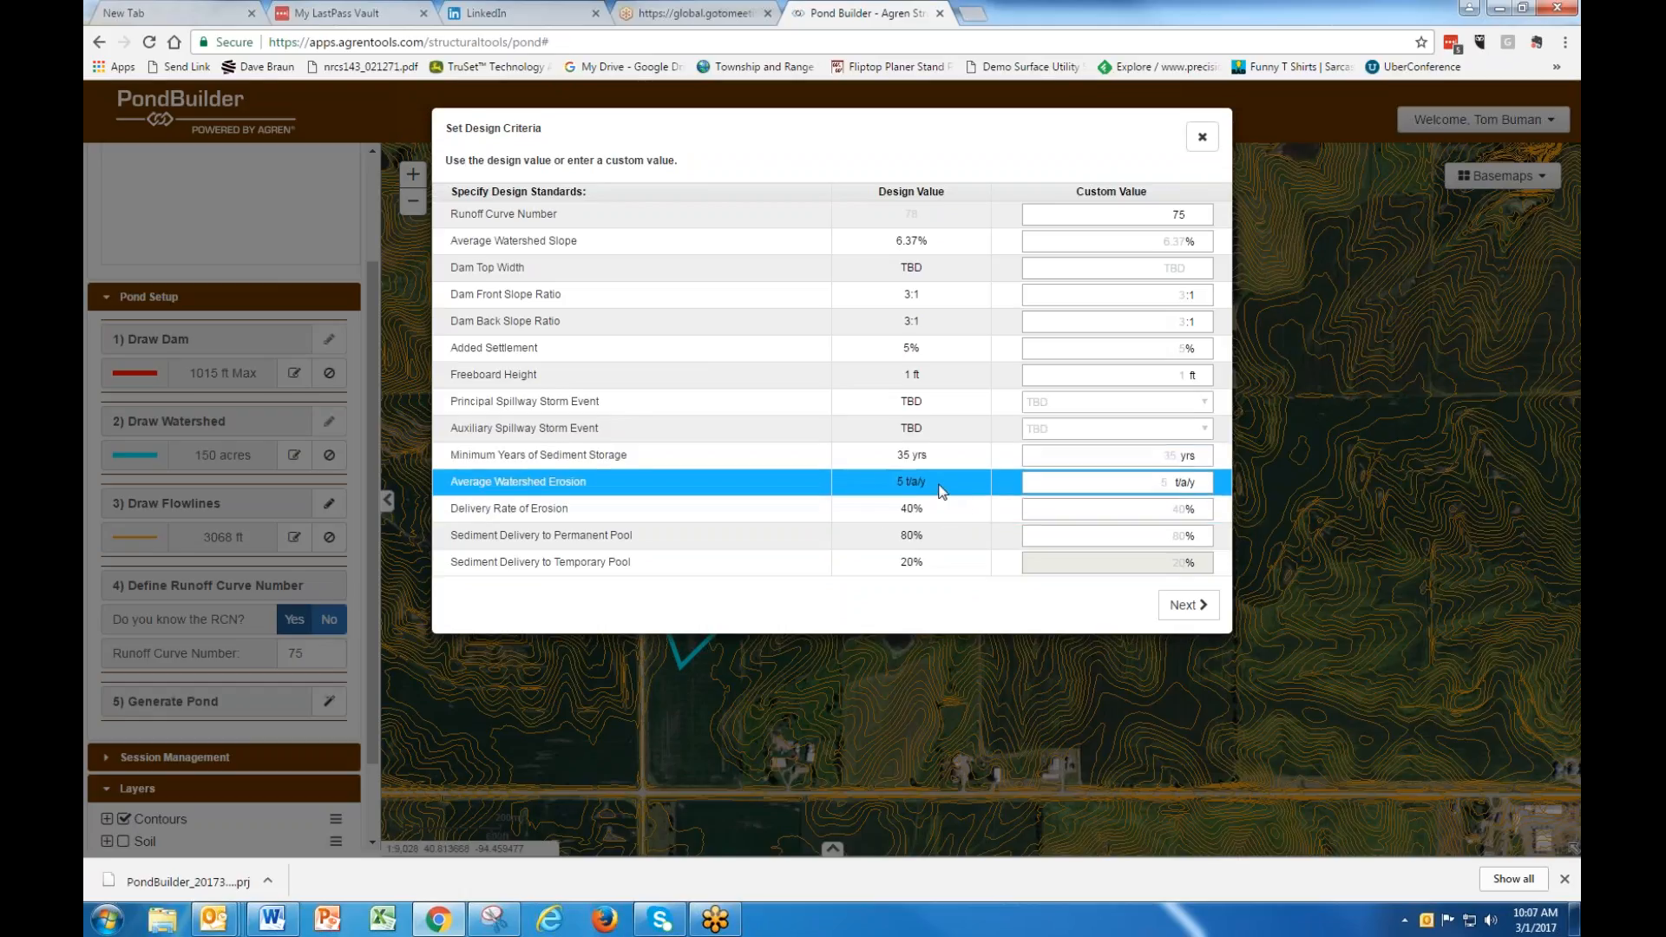
click(1188, 604)
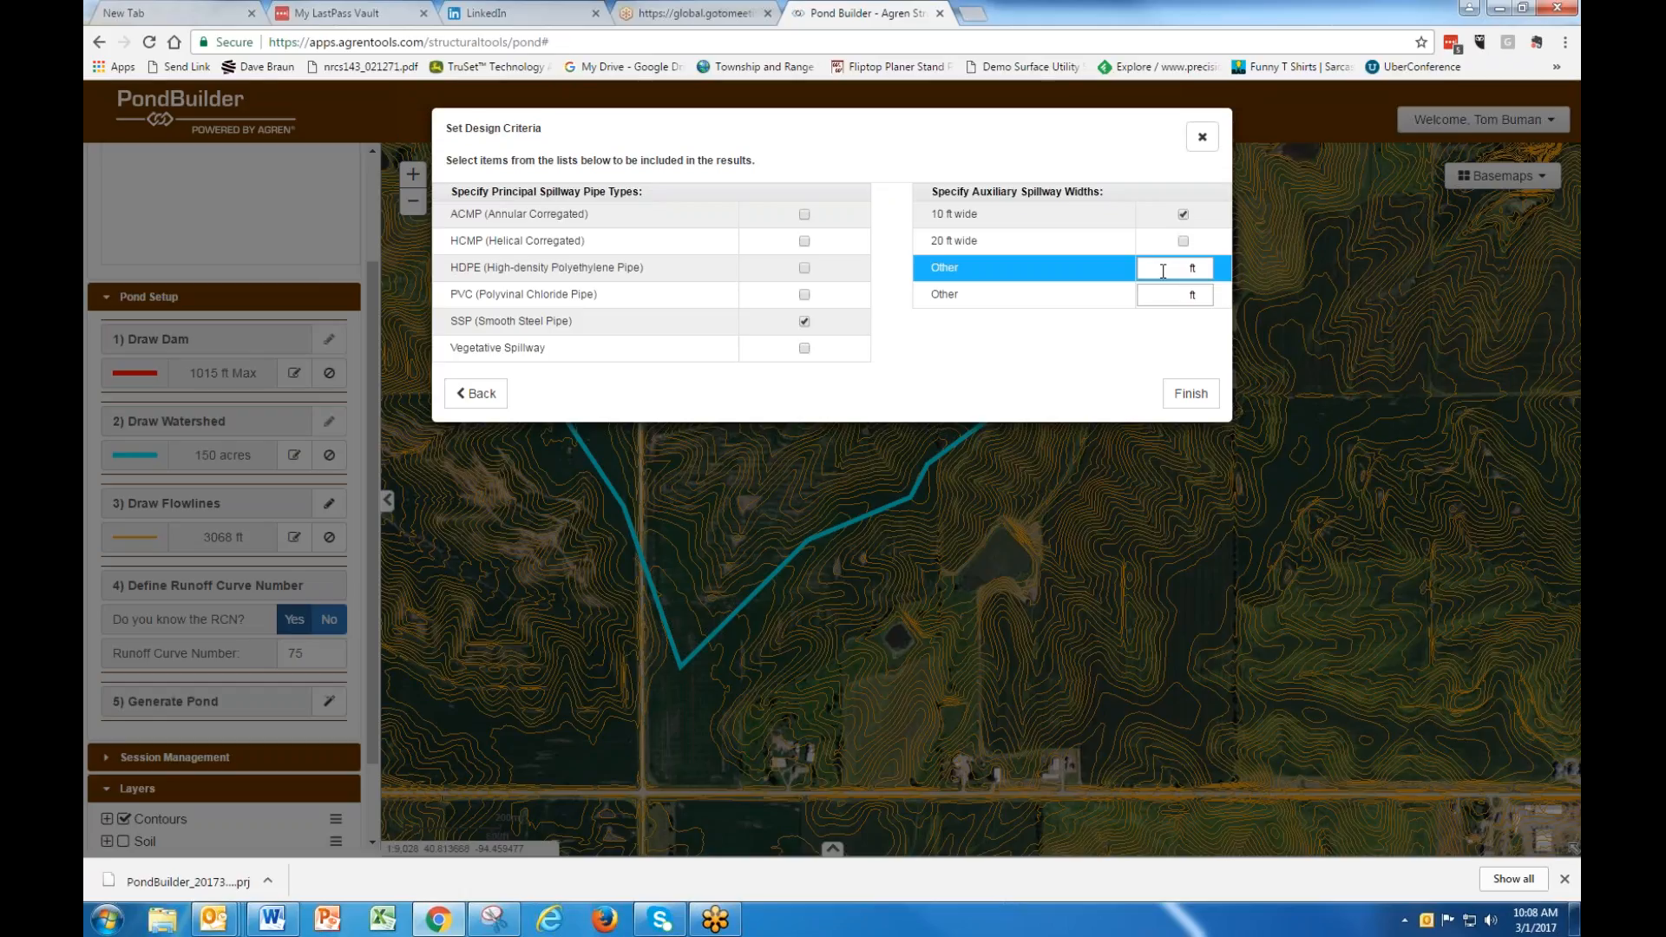
click(1194, 397)
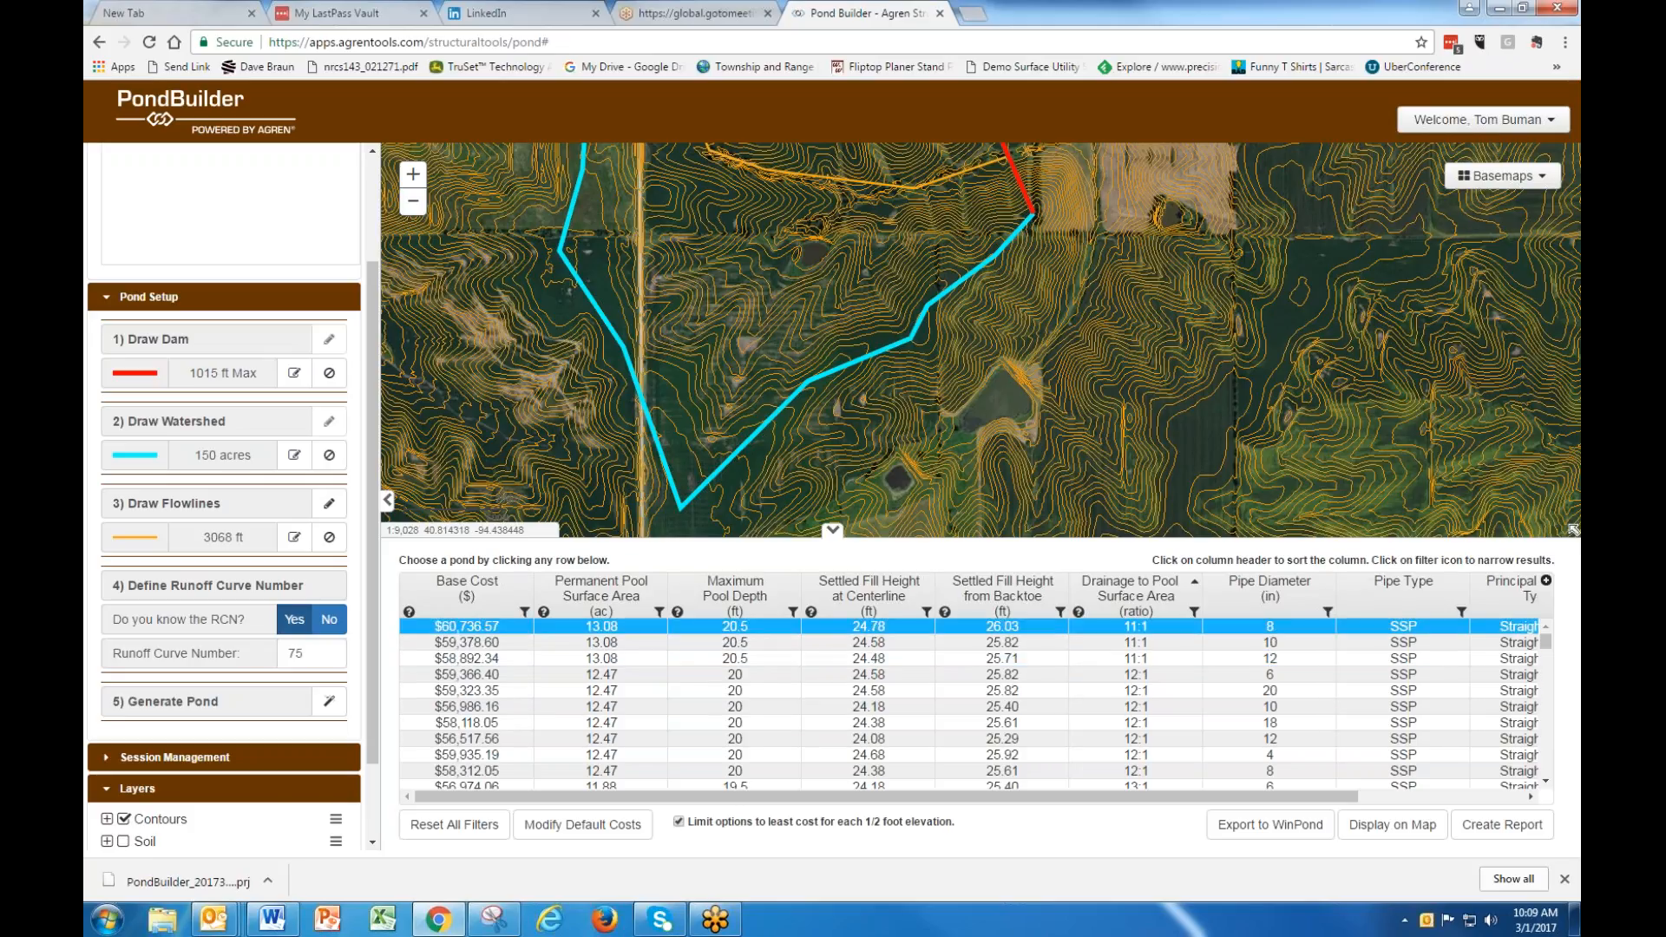
Sort the pond options by base cost in ascending and descending order to compare the cheapest and most expensive ponds.
click(475, 598)
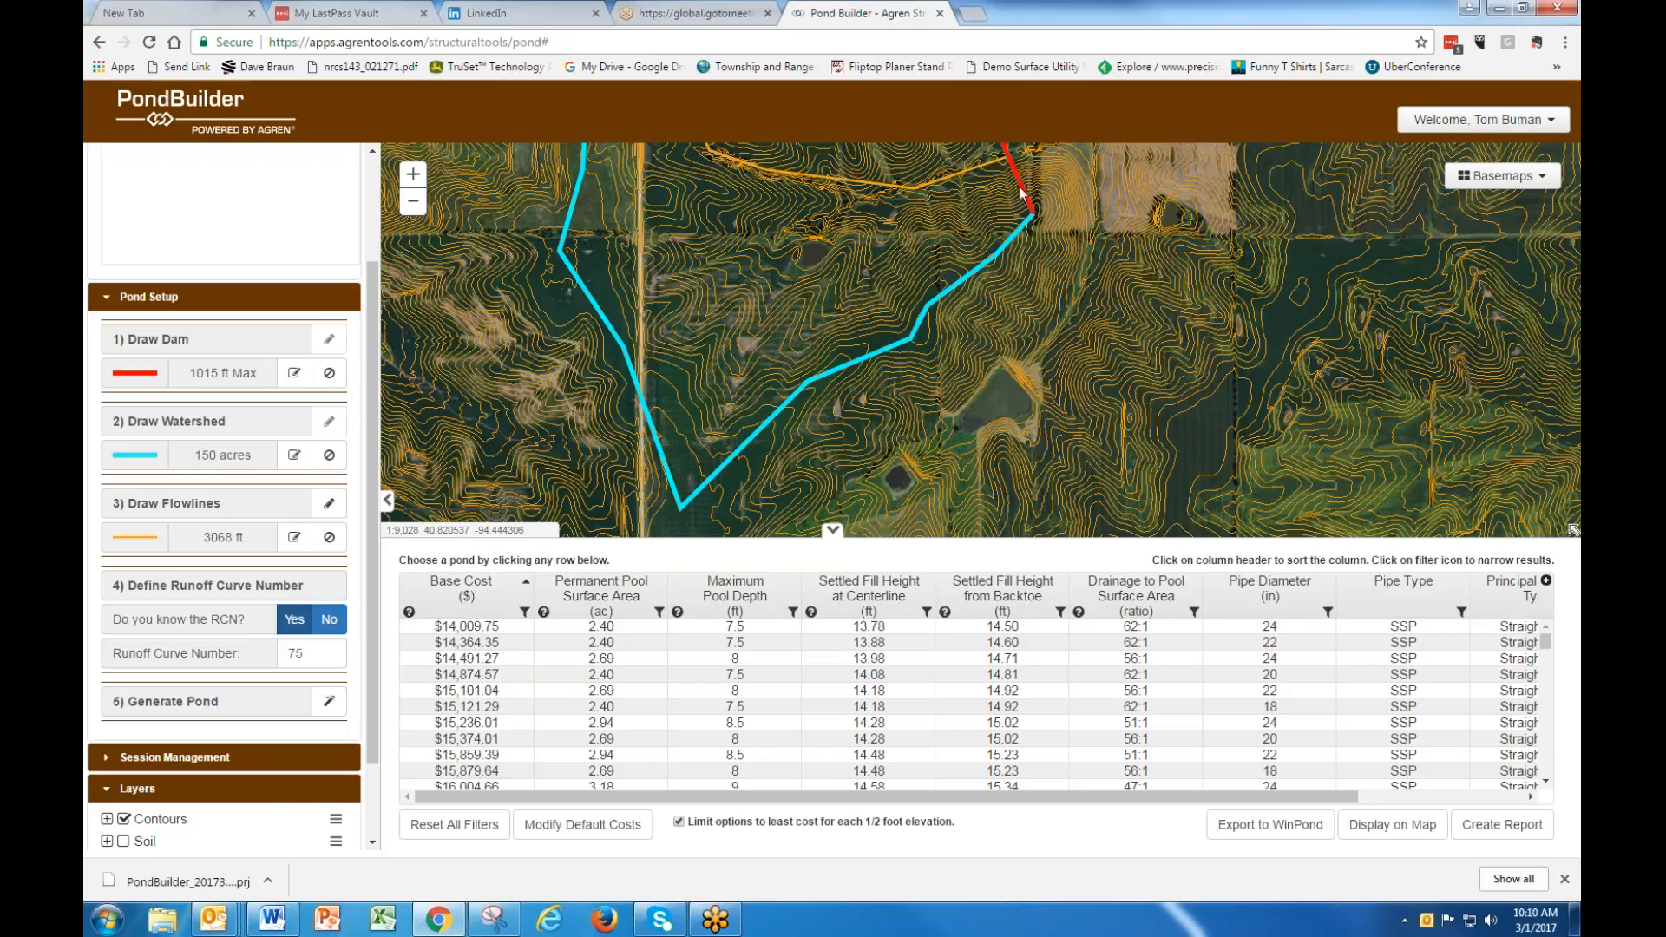
click(469, 588)
click(469, 627)
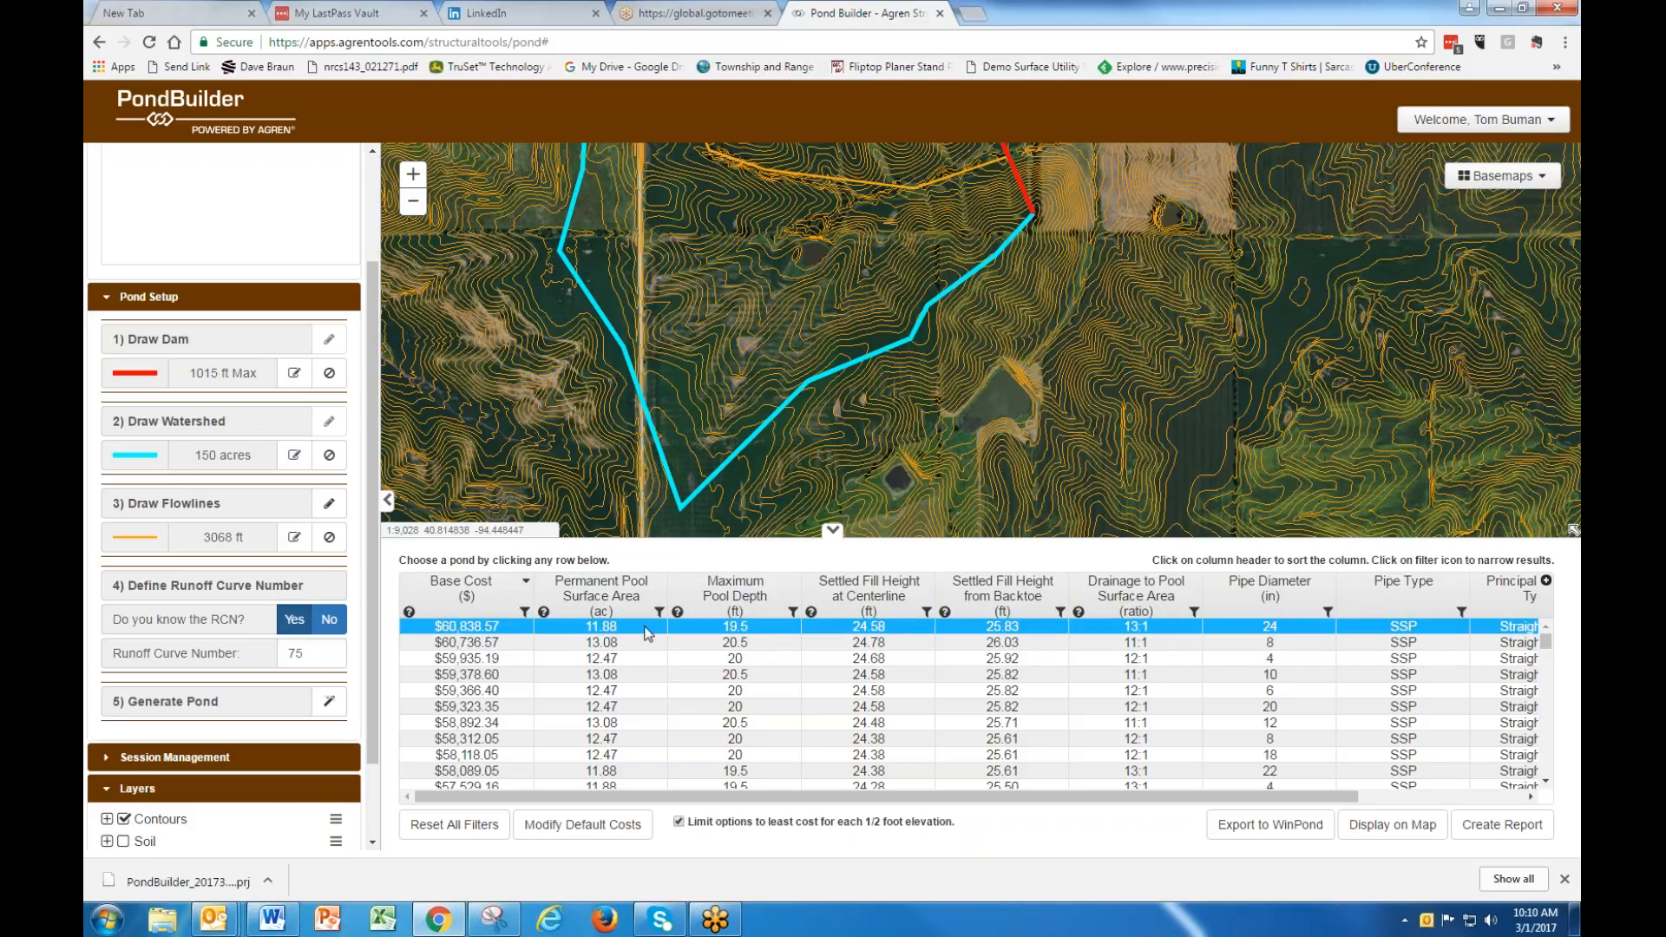
click(470, 593)
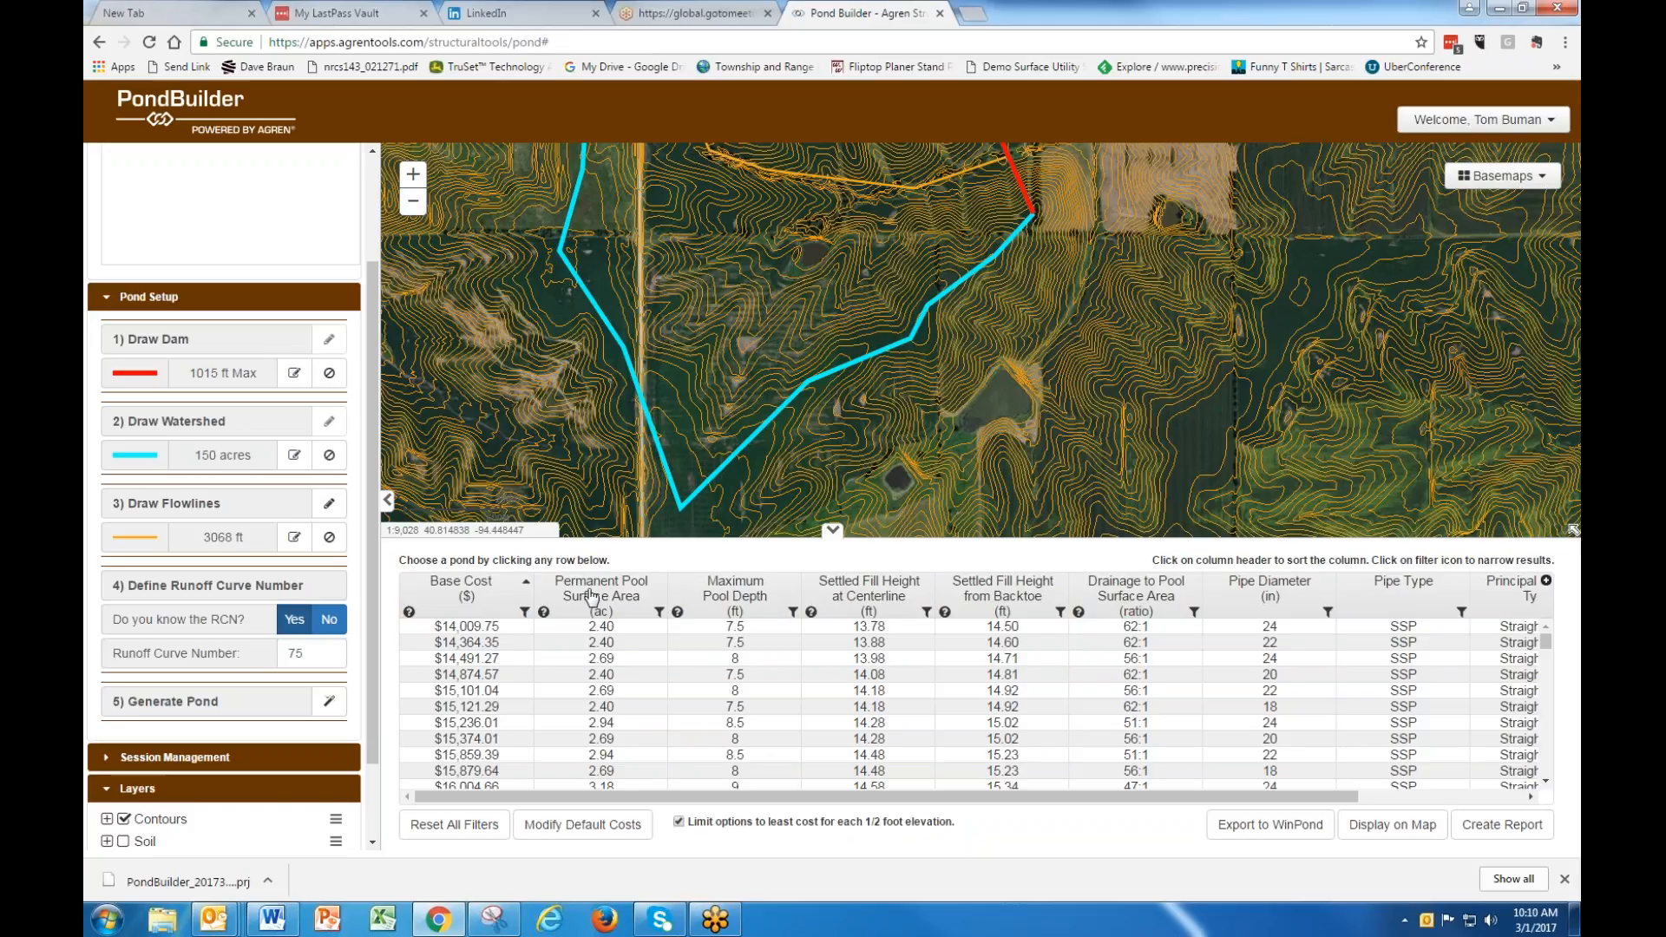
click(598, 707)
Sort the pond options by drainage to pool surface area ratio and compare their costs, pool areas and depths.
click(1136, 597)
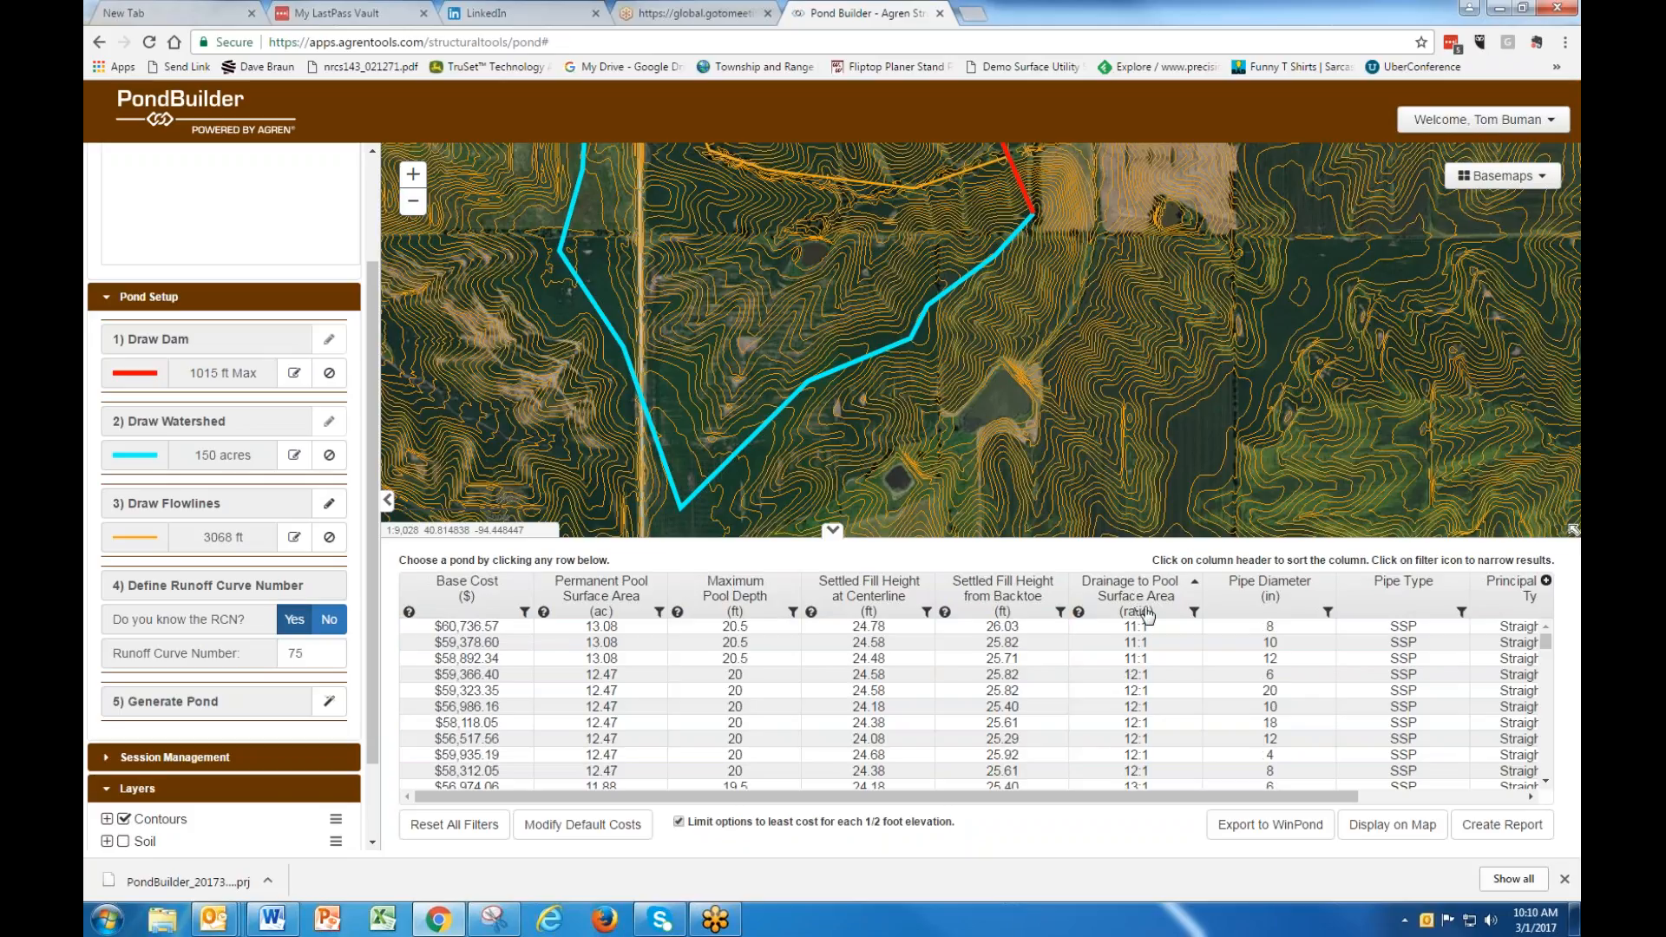
scroll(1157, 664, down, 10)
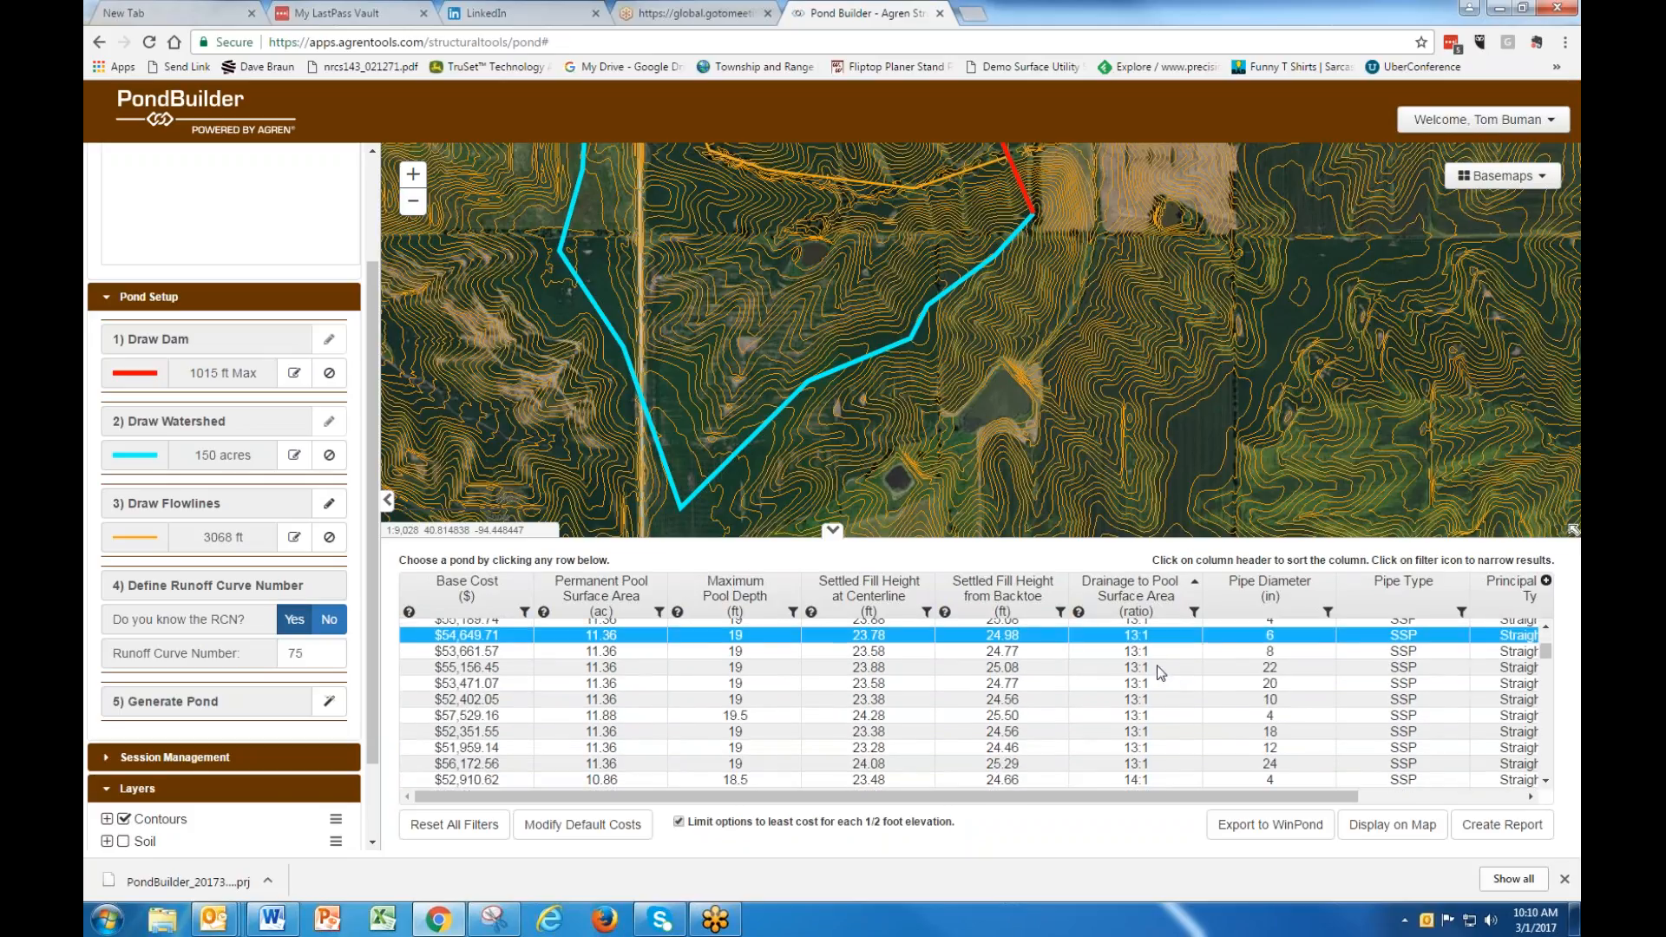
scroll(1157, 665, down, 1)
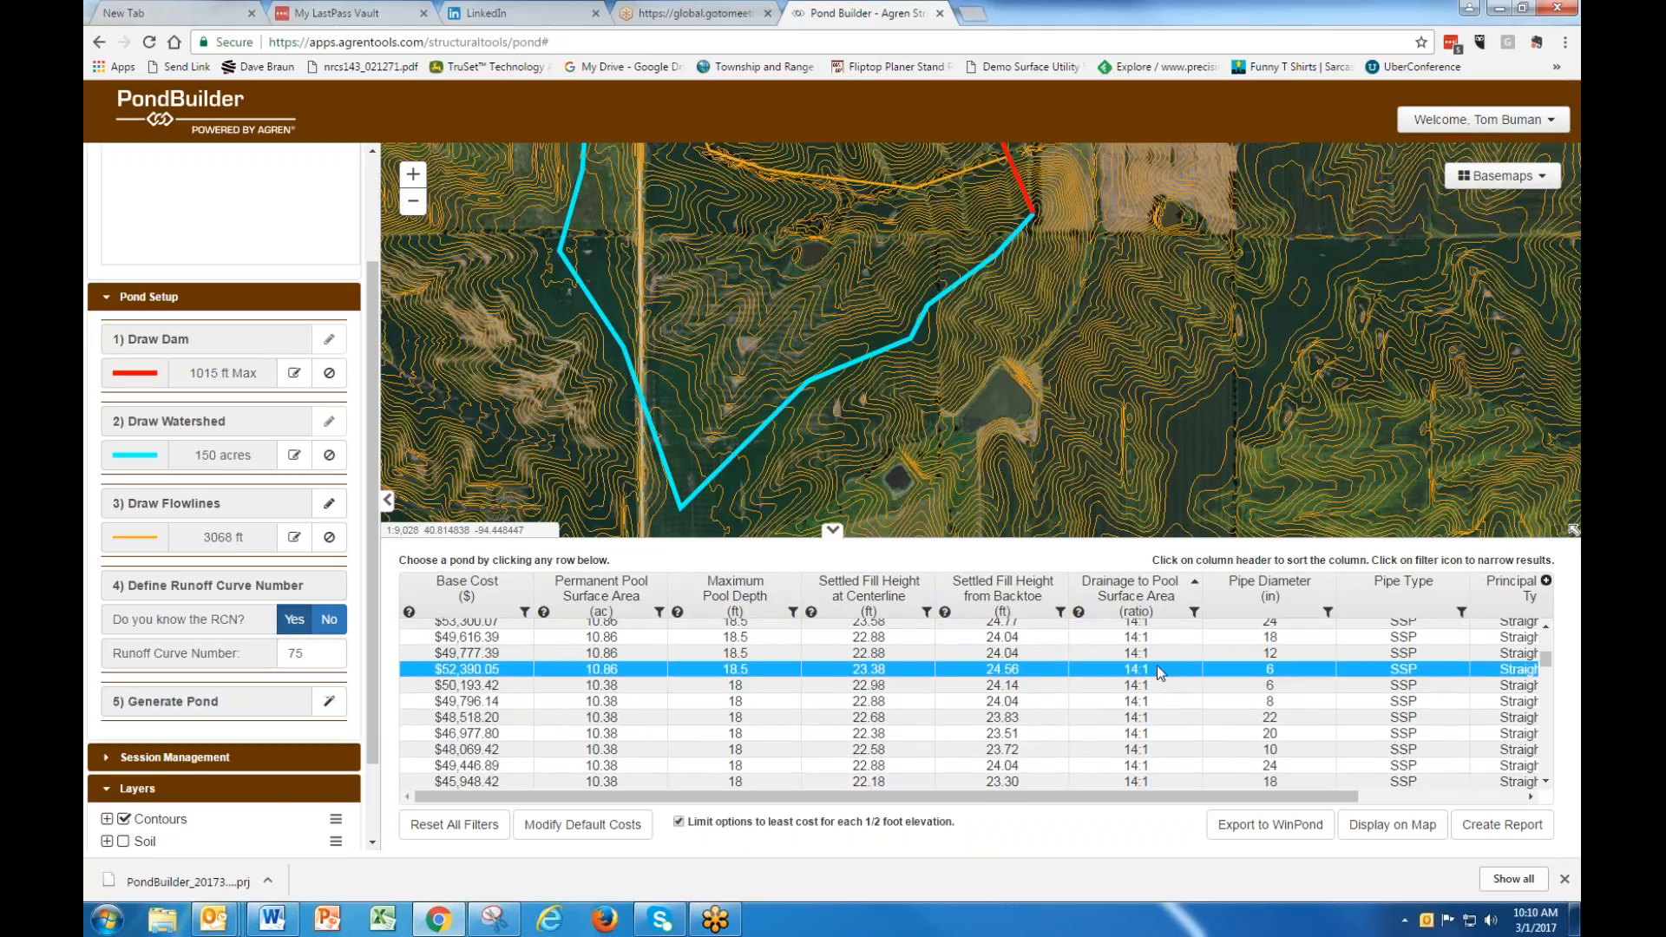
scroll(1158, 664, down, 5)
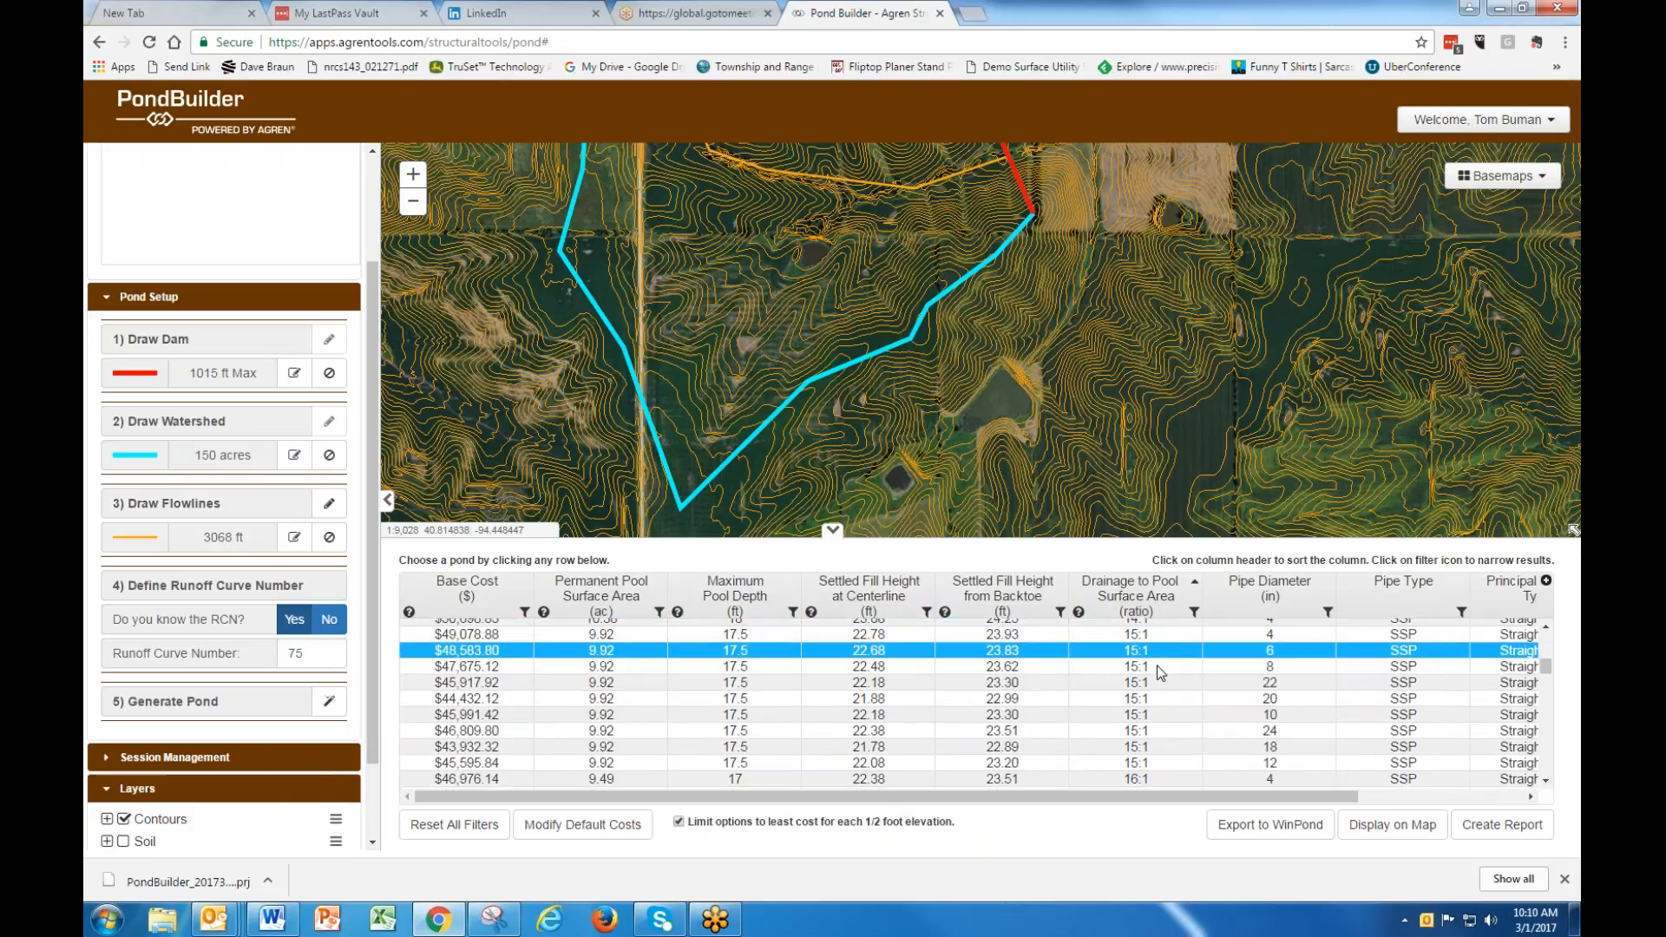
scroll(1158, 665, up, 5)
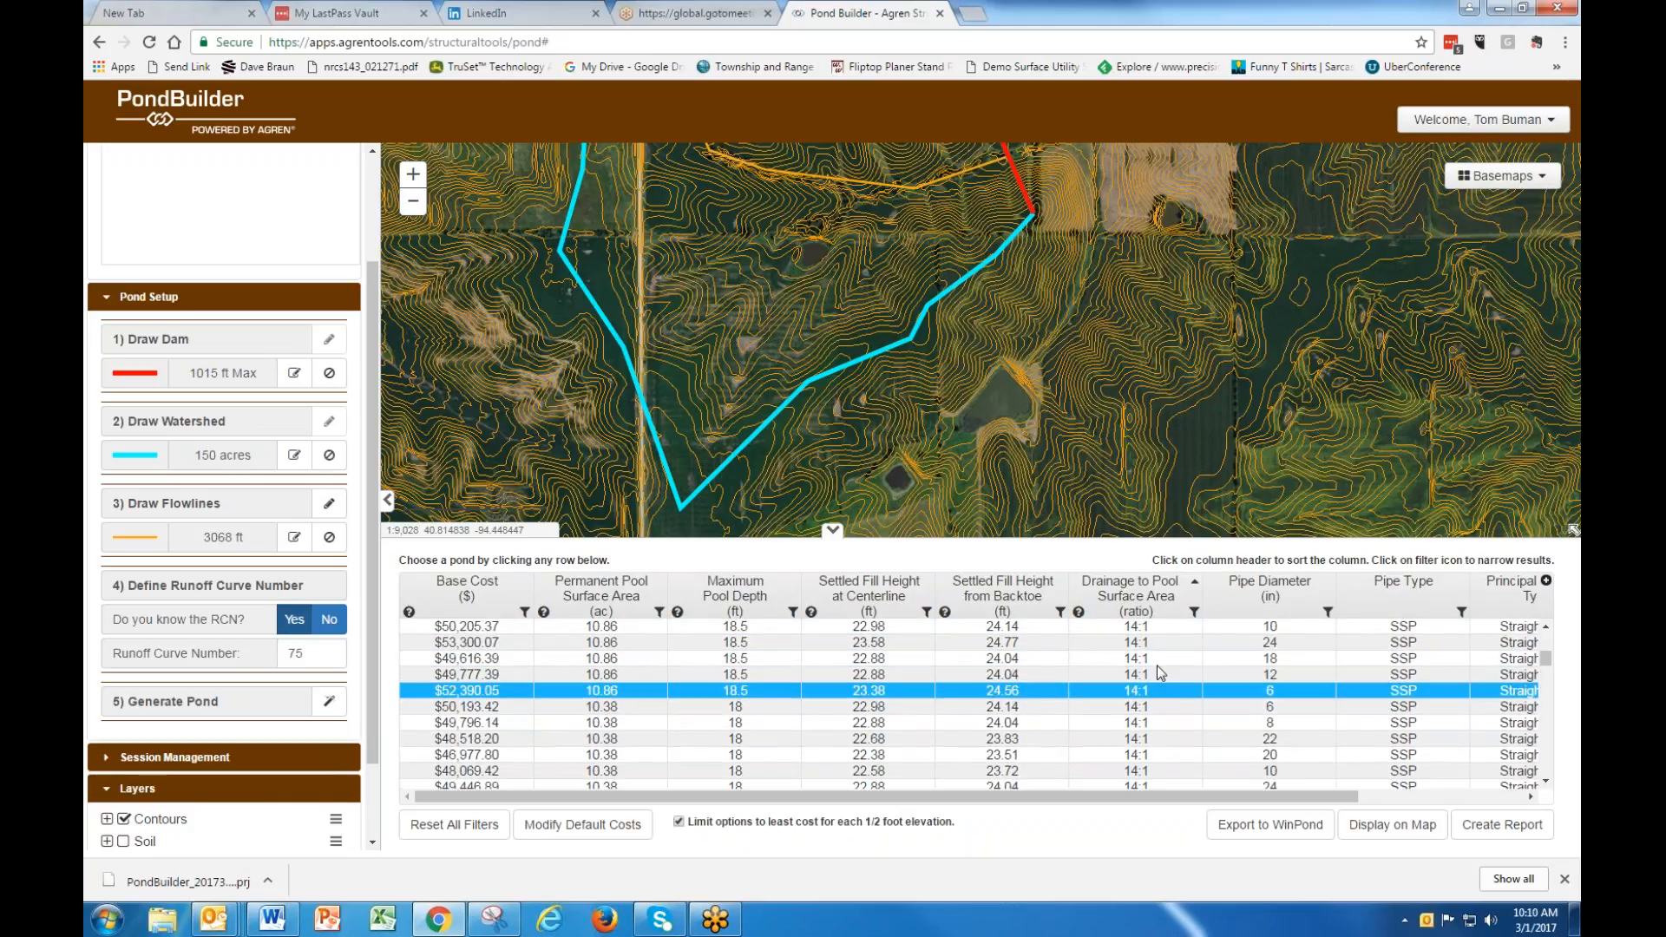
scroll(1157, 665, up, 2)
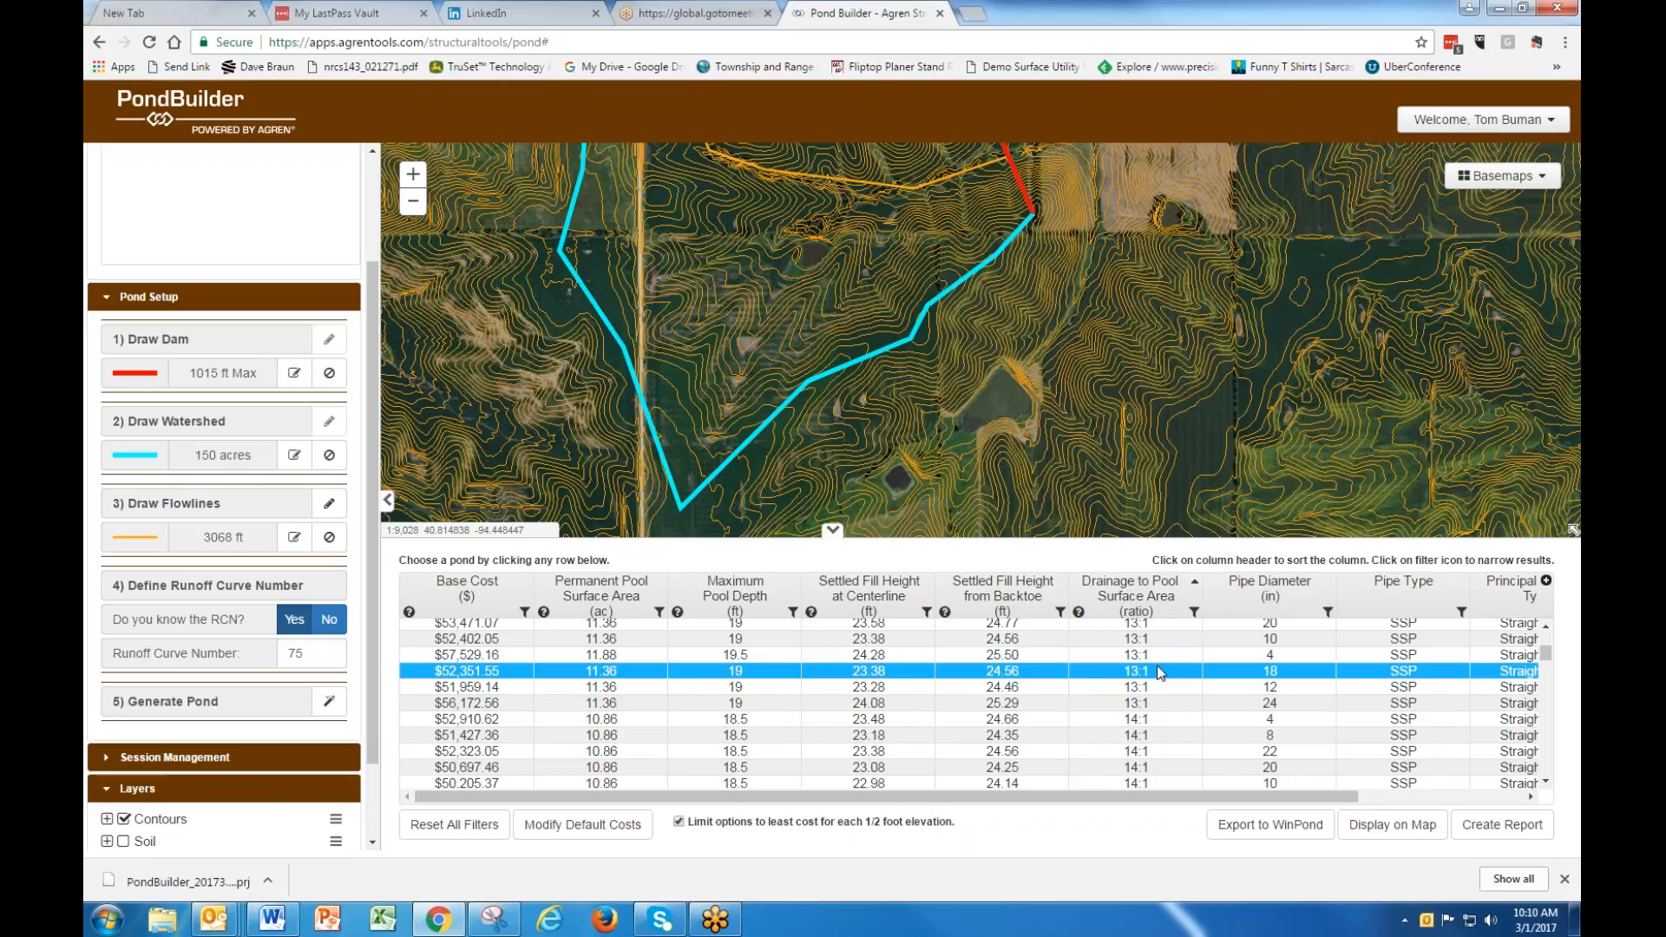
scroll(1157, 664, up, 2)
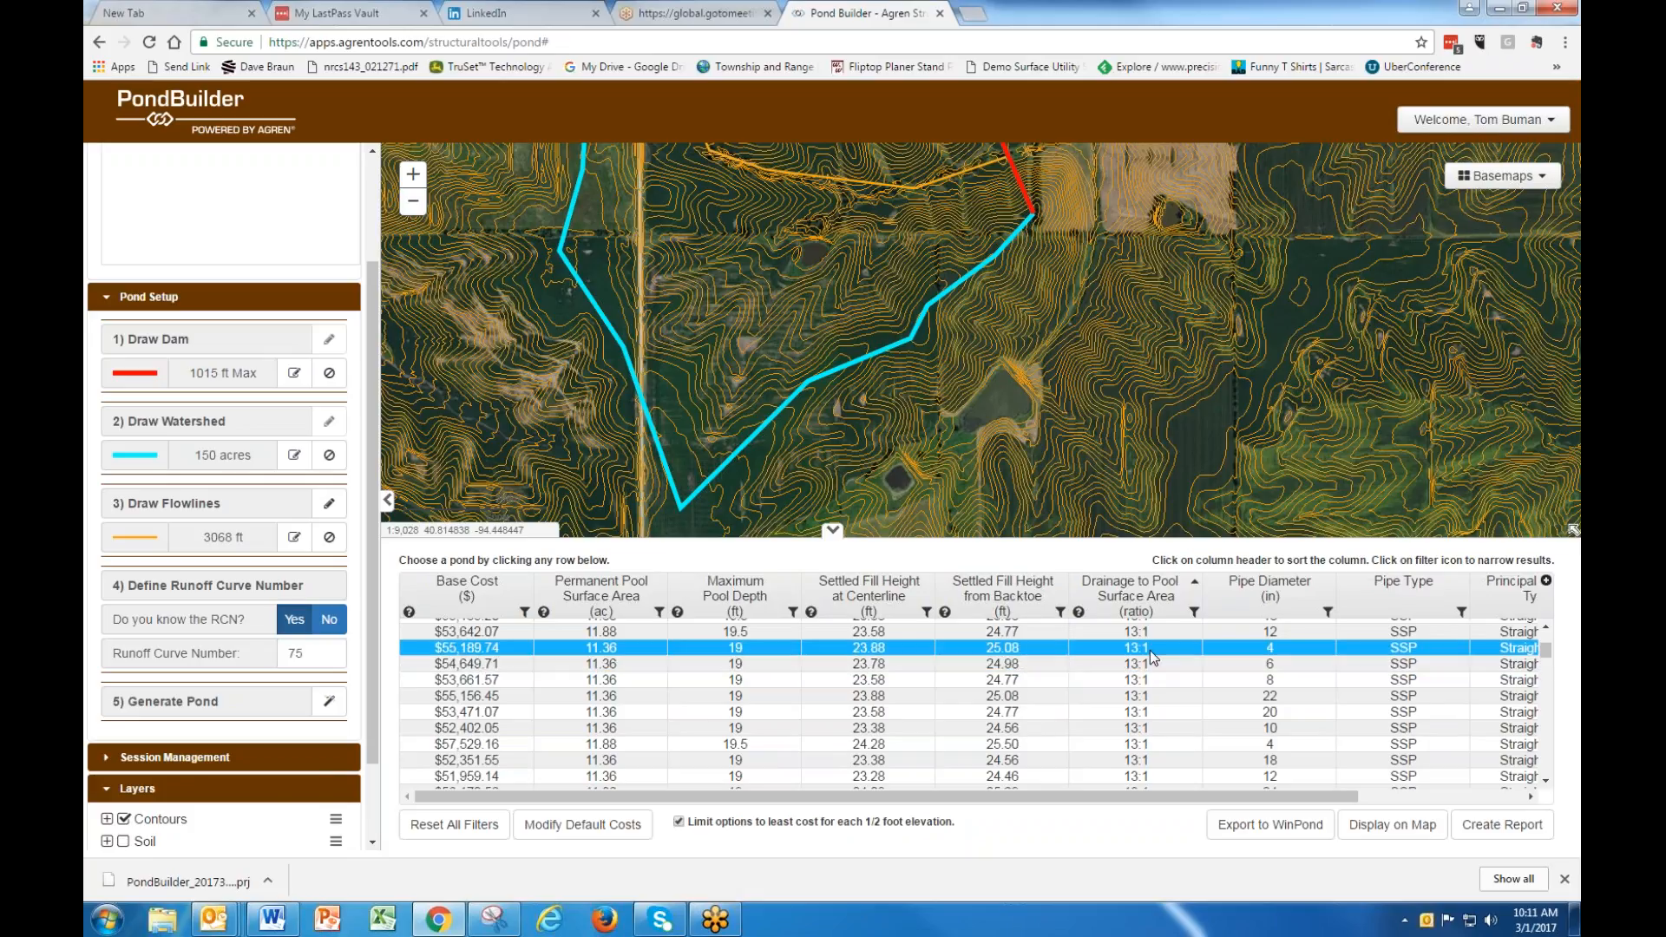
scroll(1148, 648, down, 3)
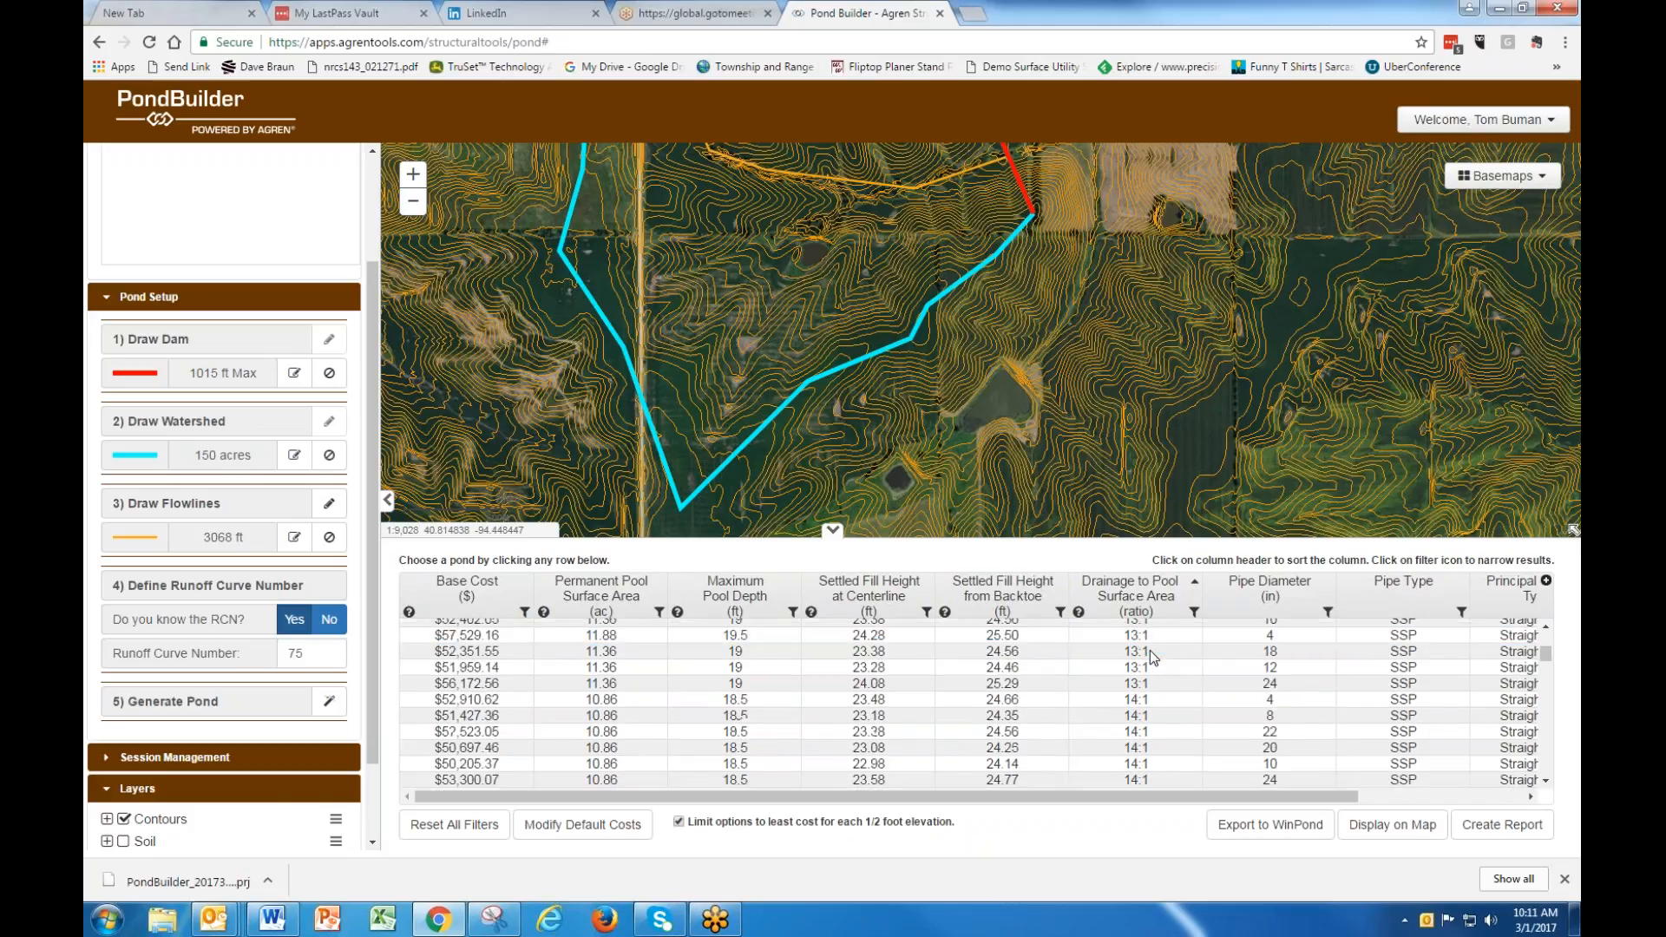
Choose the 18:1 ratio pond option with an 8 in pipe and a $42,148.91 base cost, and display it on the map.
scroll(1148, 649, down, 5)
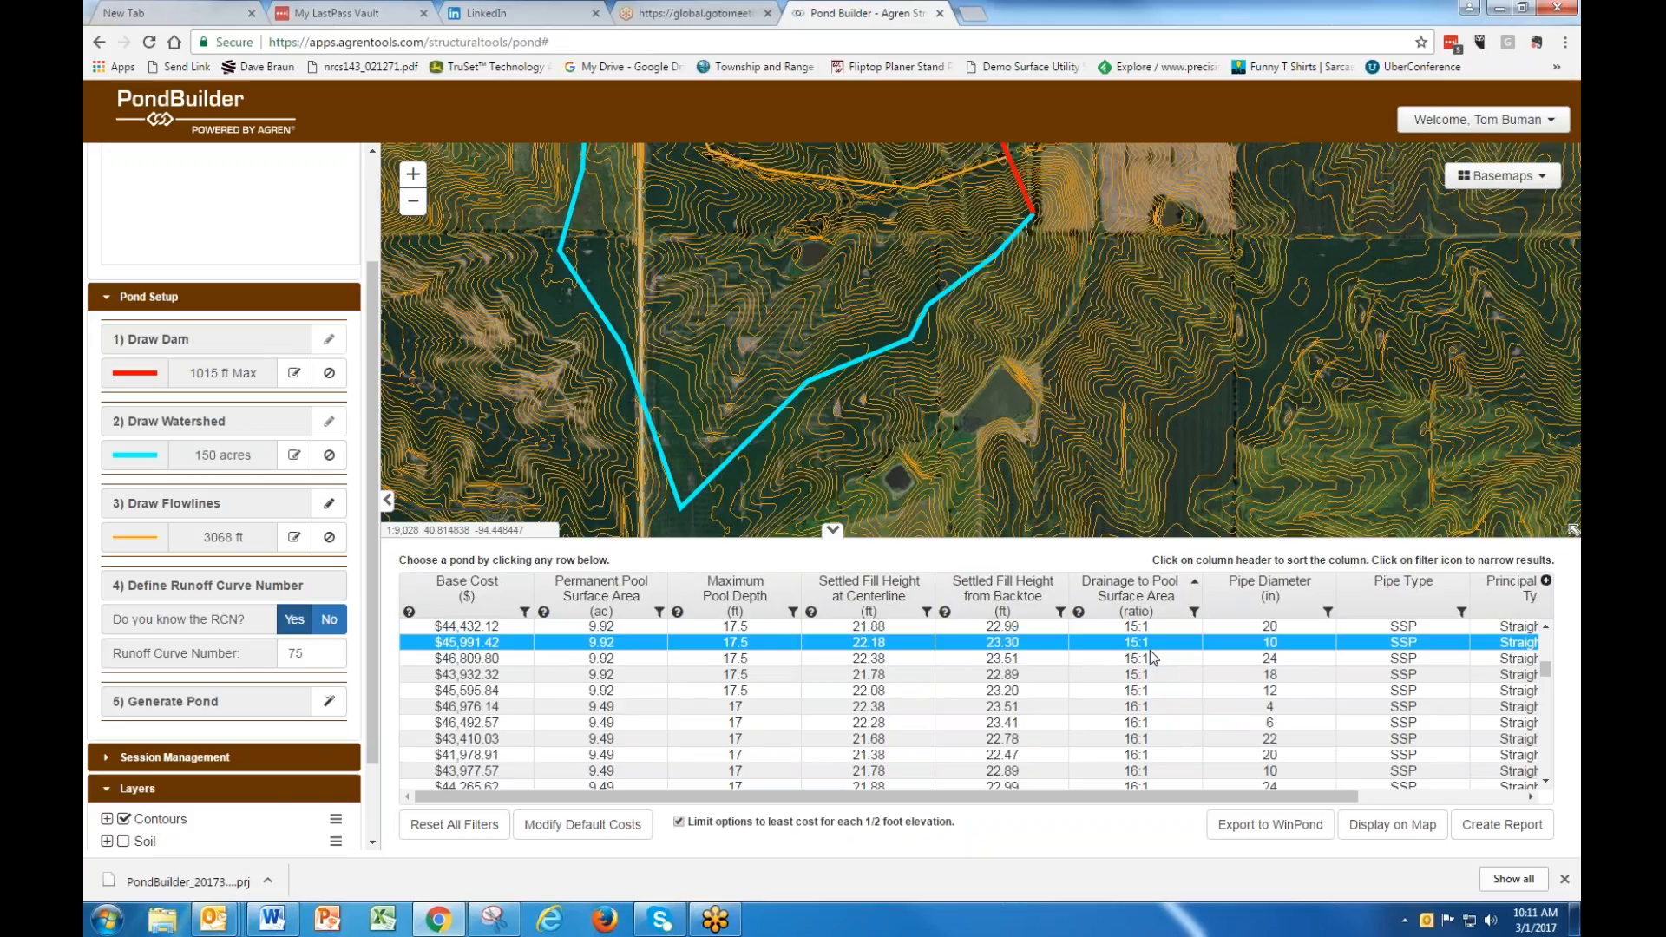
scroll(1148, 649, down, 5)
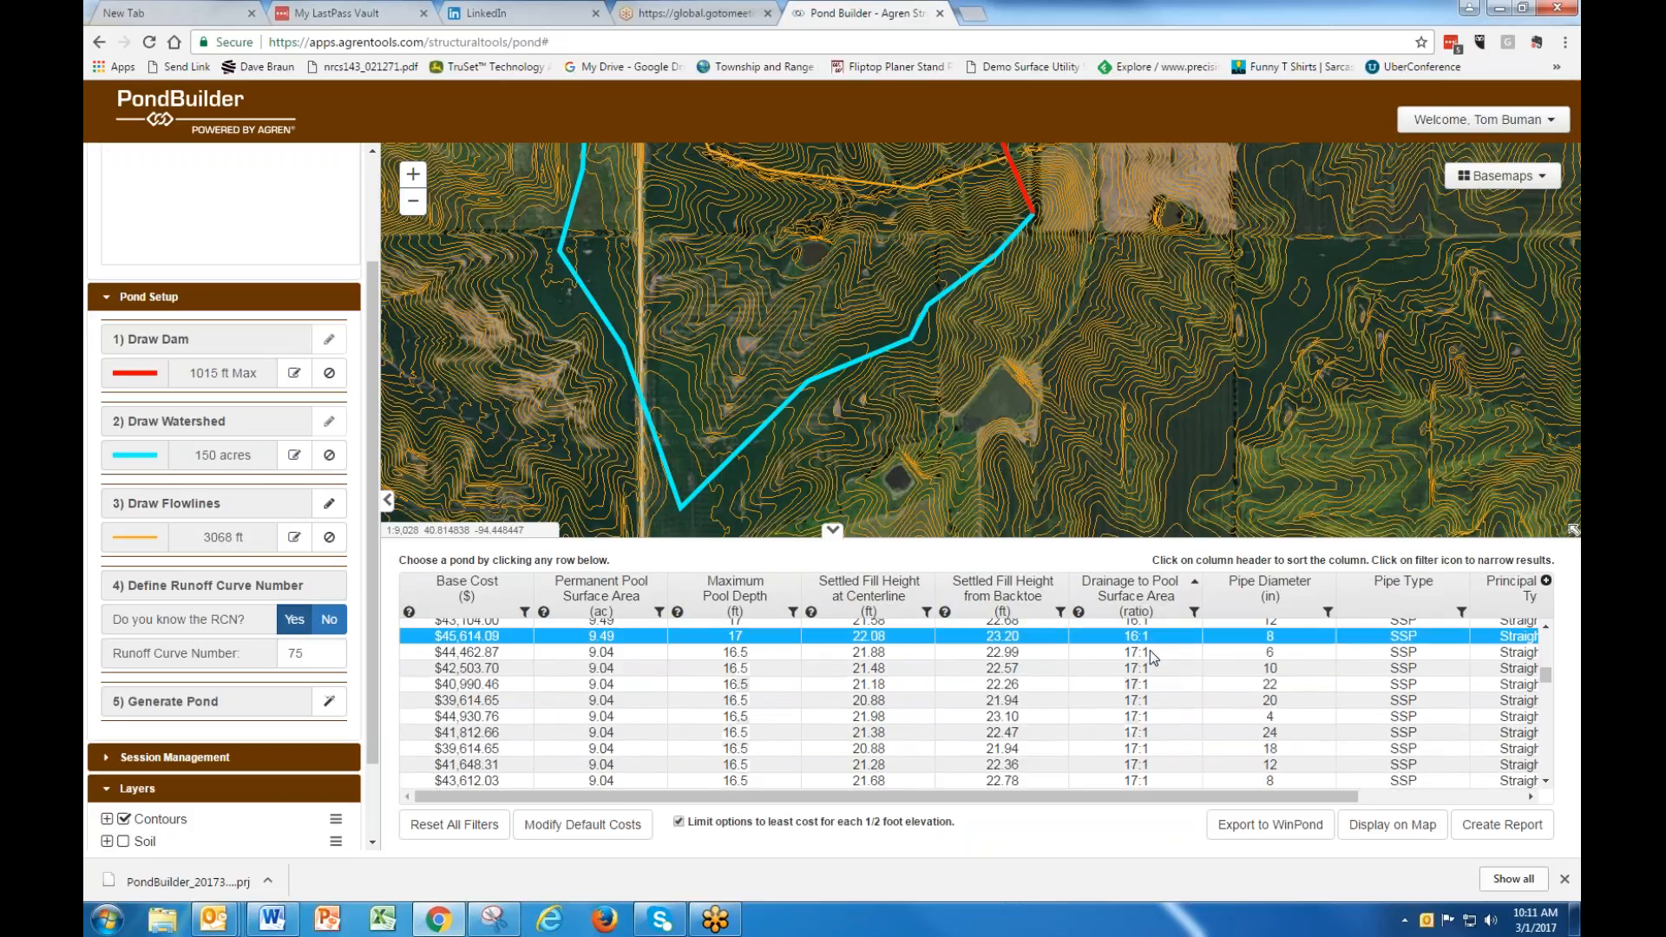
scroll(1149, 649, down, 3)
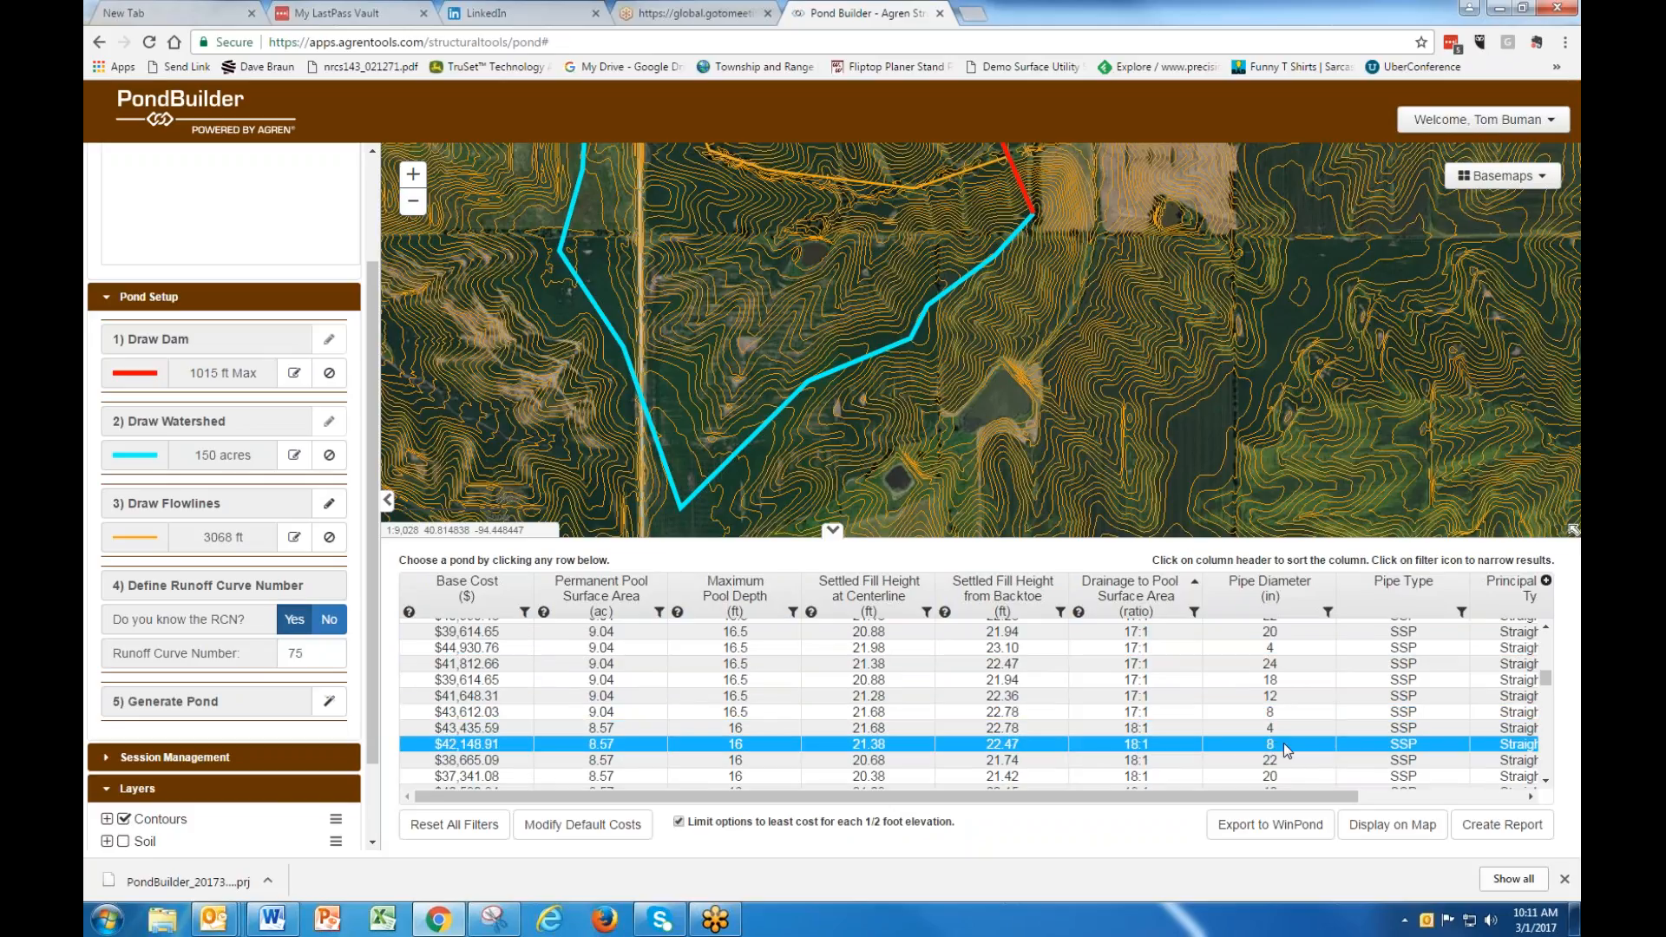
click(1432, 745)
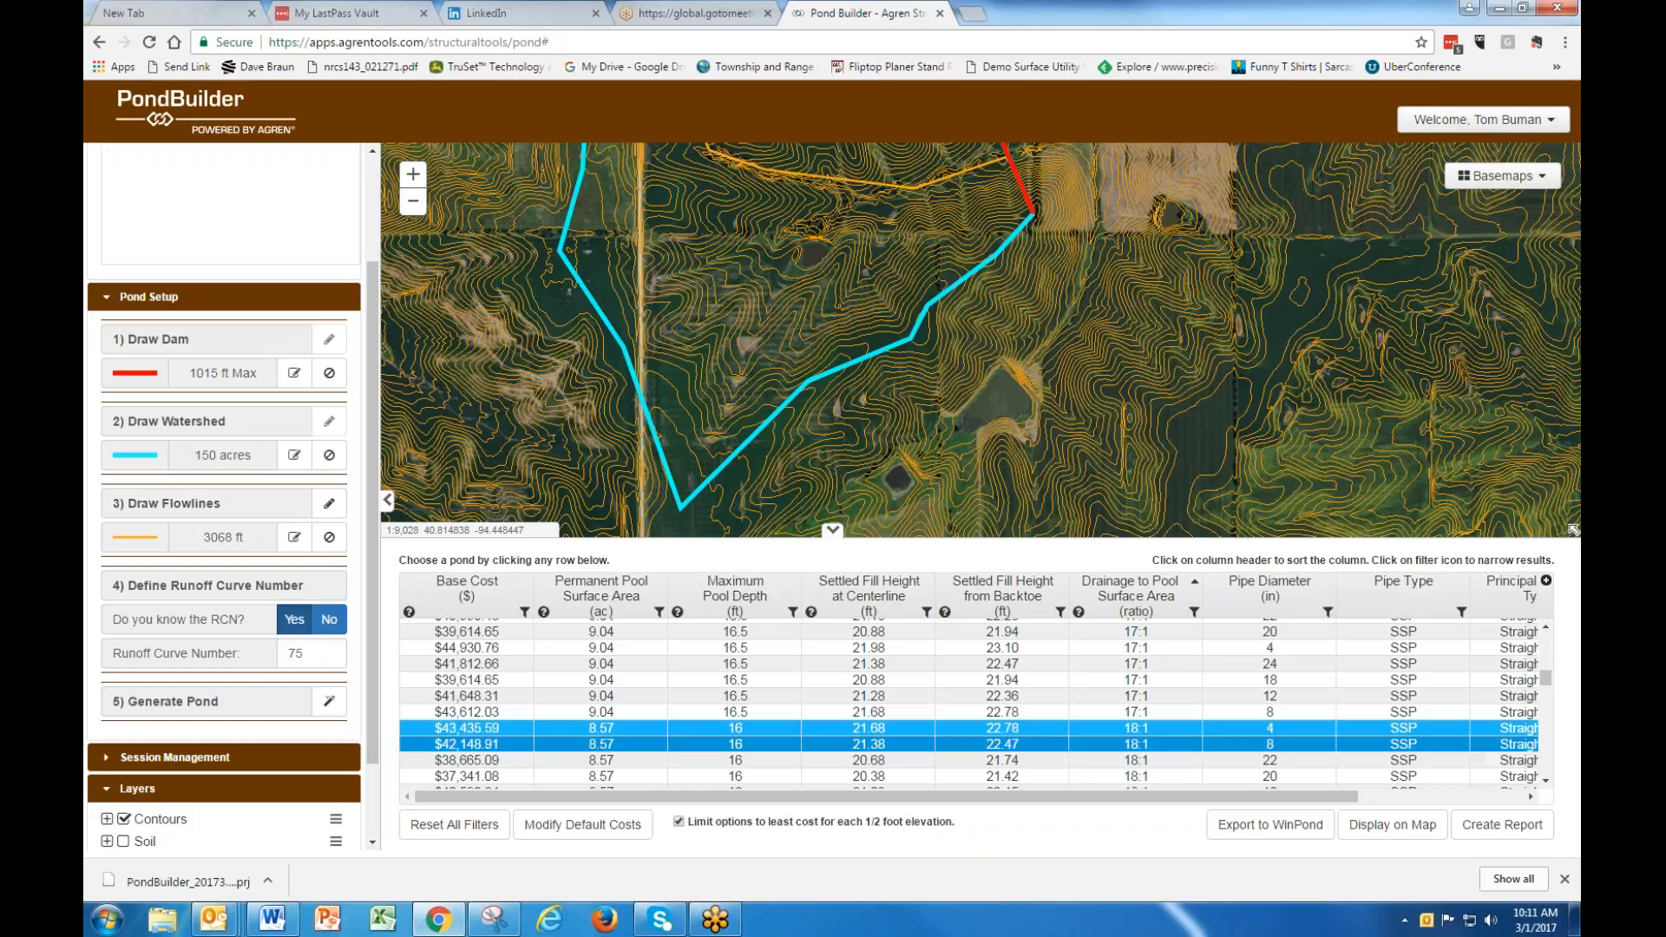
click(1398, 825)
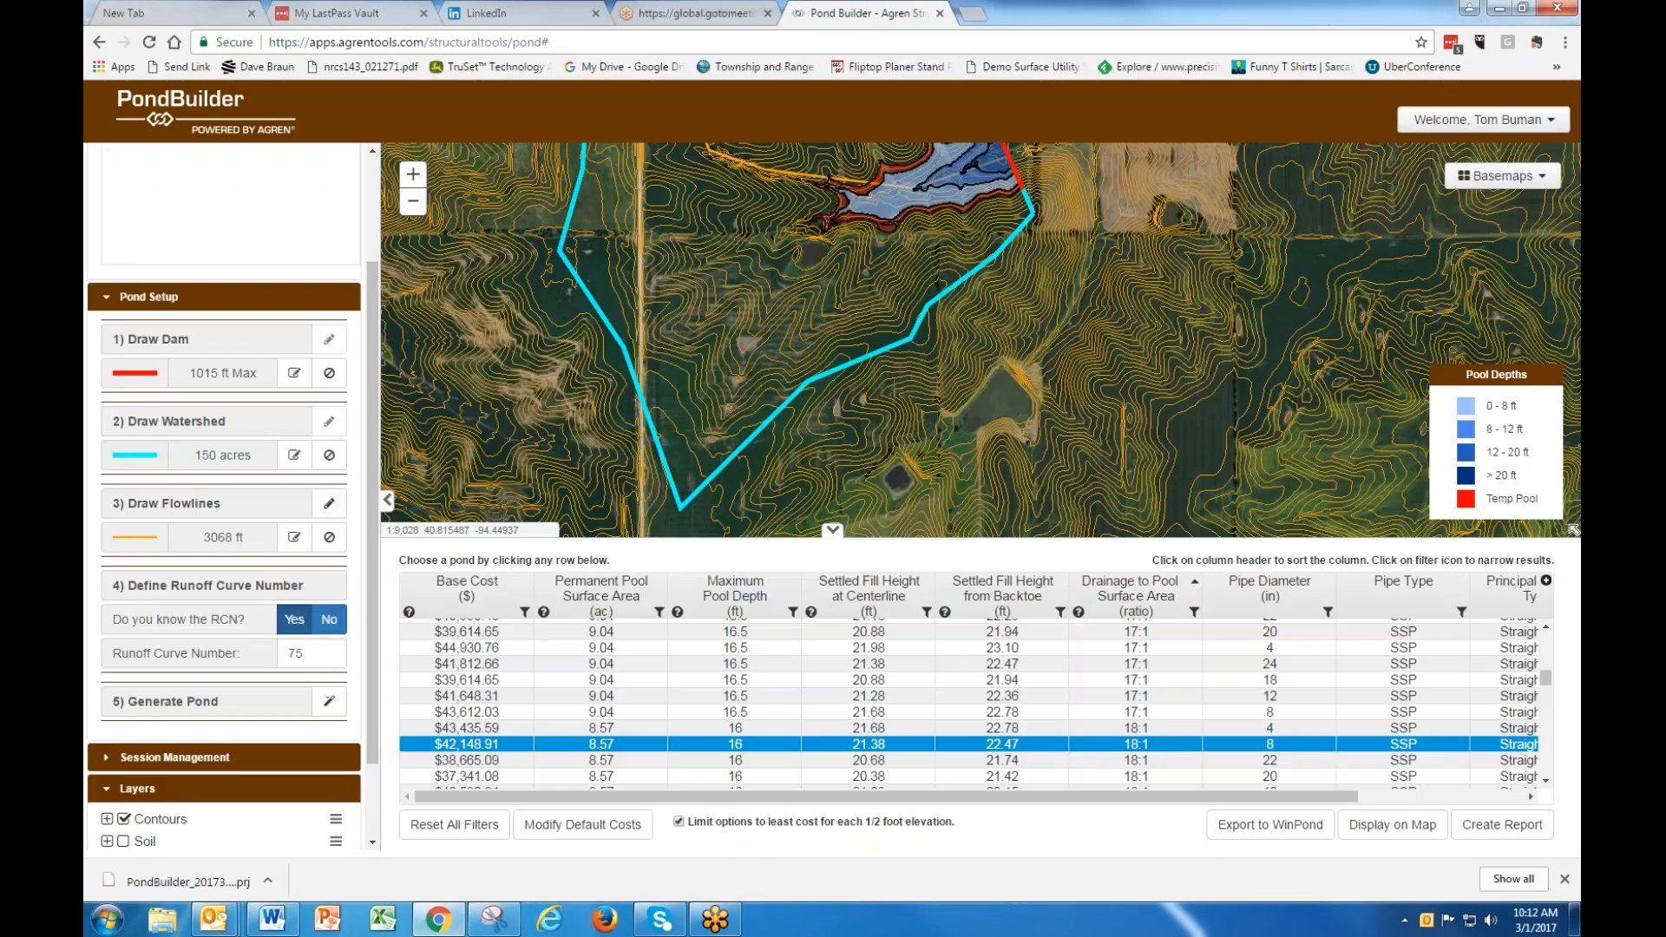
Collapse the options table and turn off the contours layer to examine the pool depths and temporary pool near the dam.
click(832, 529)
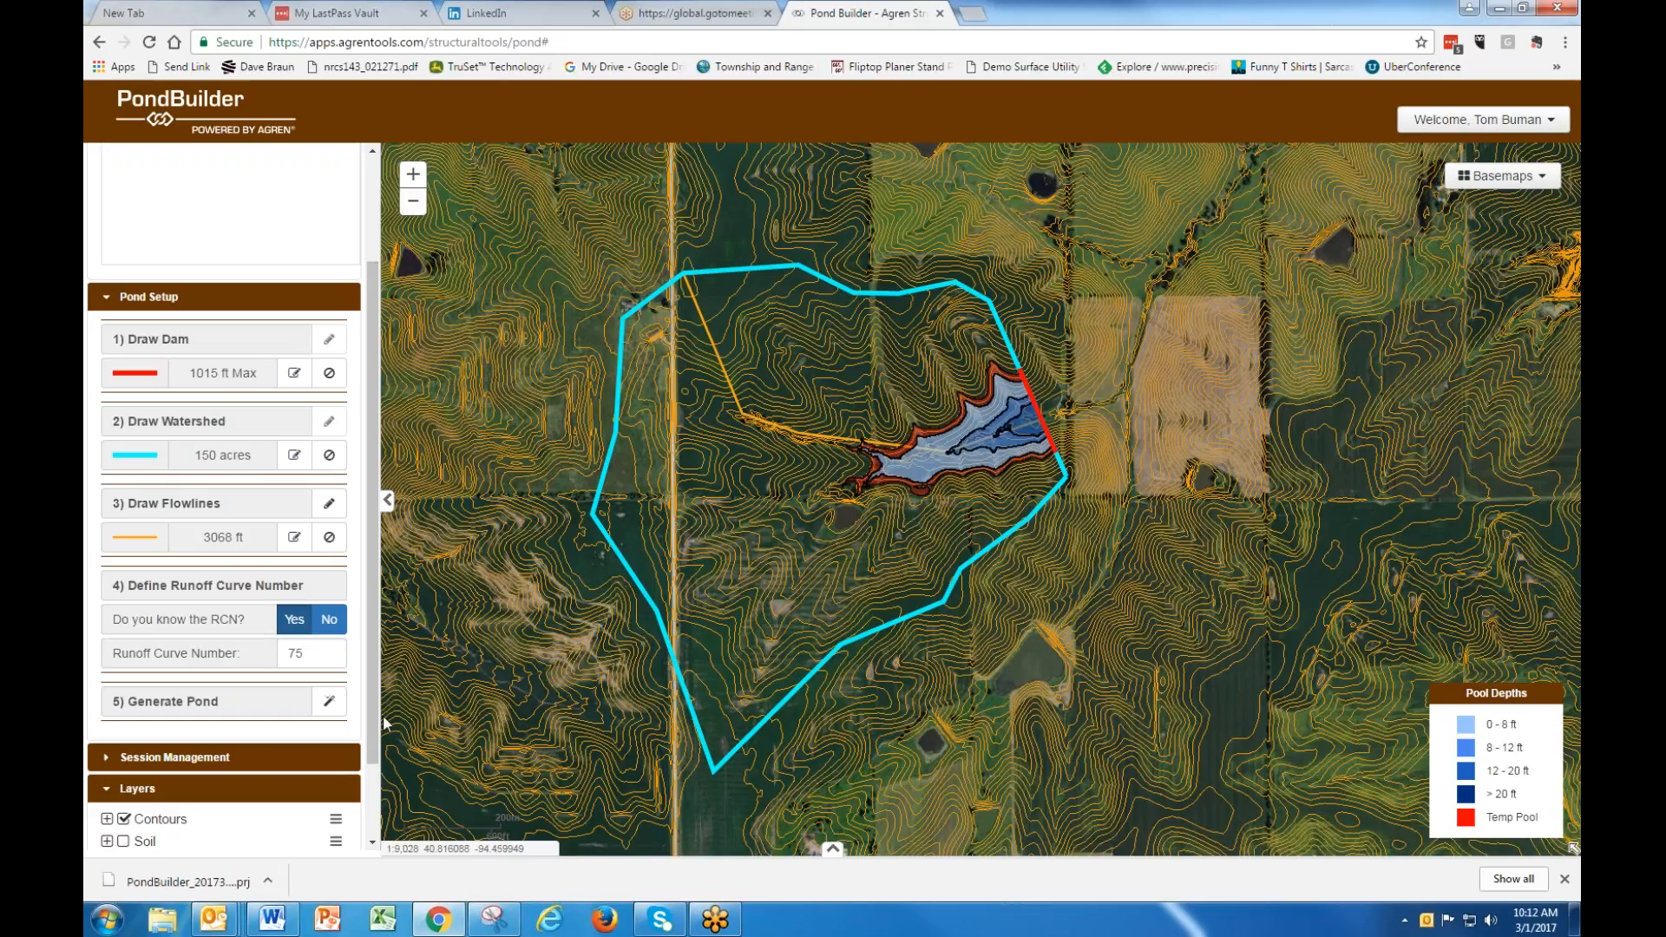
scroll(269, 753, down, 2)
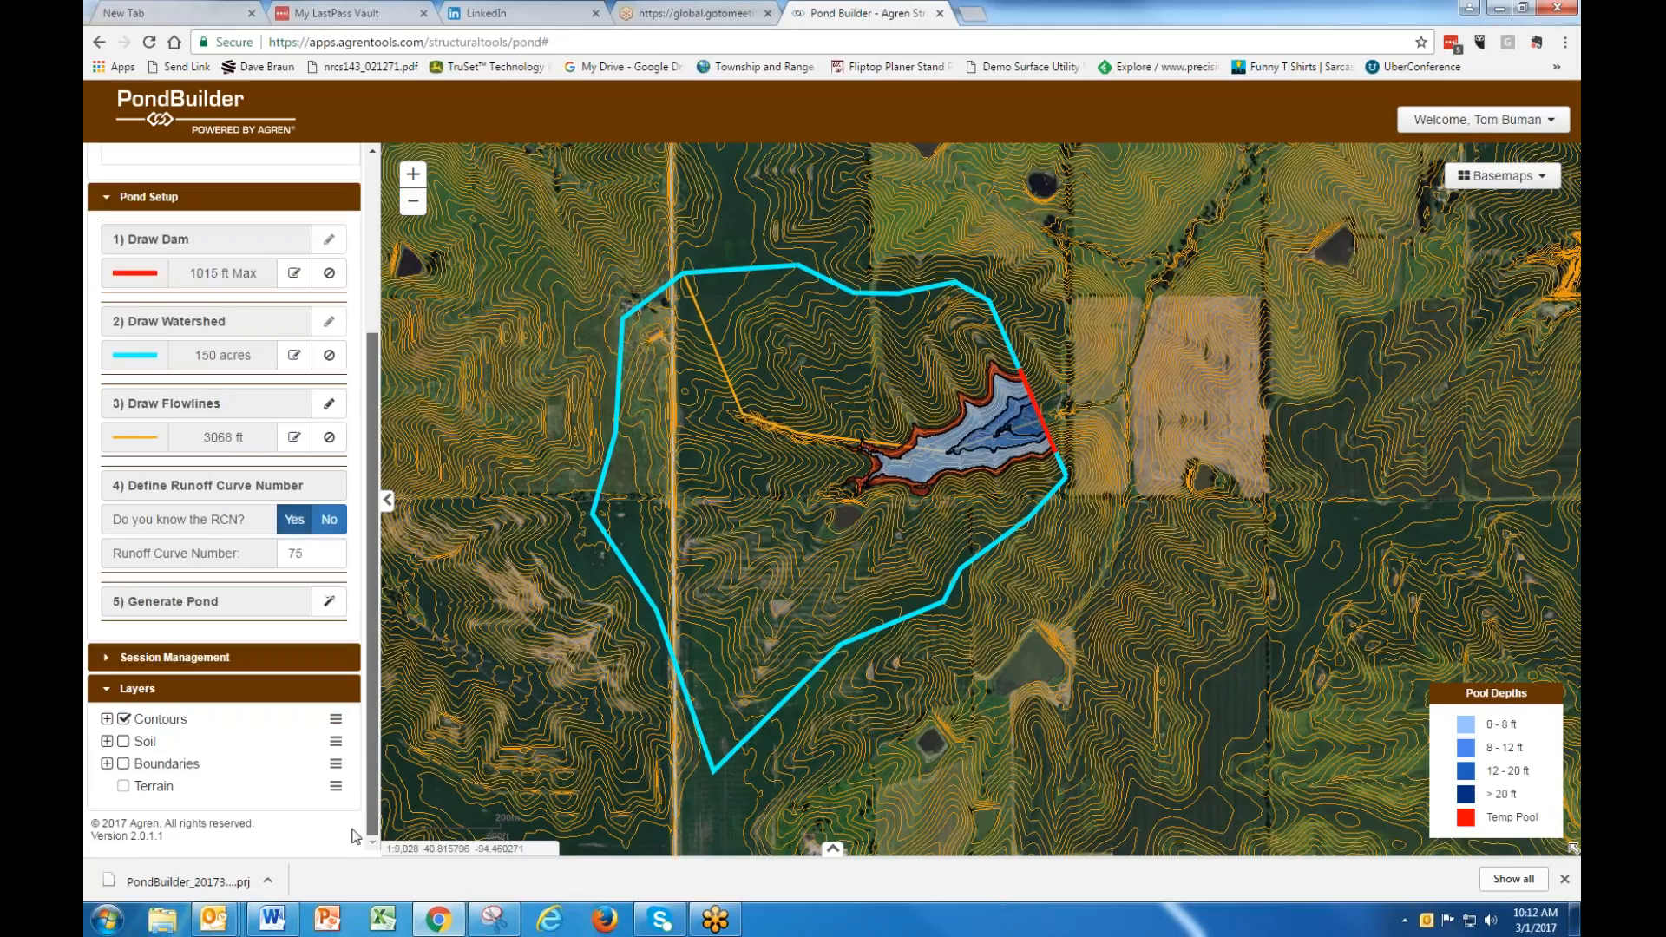
click(123, 719)
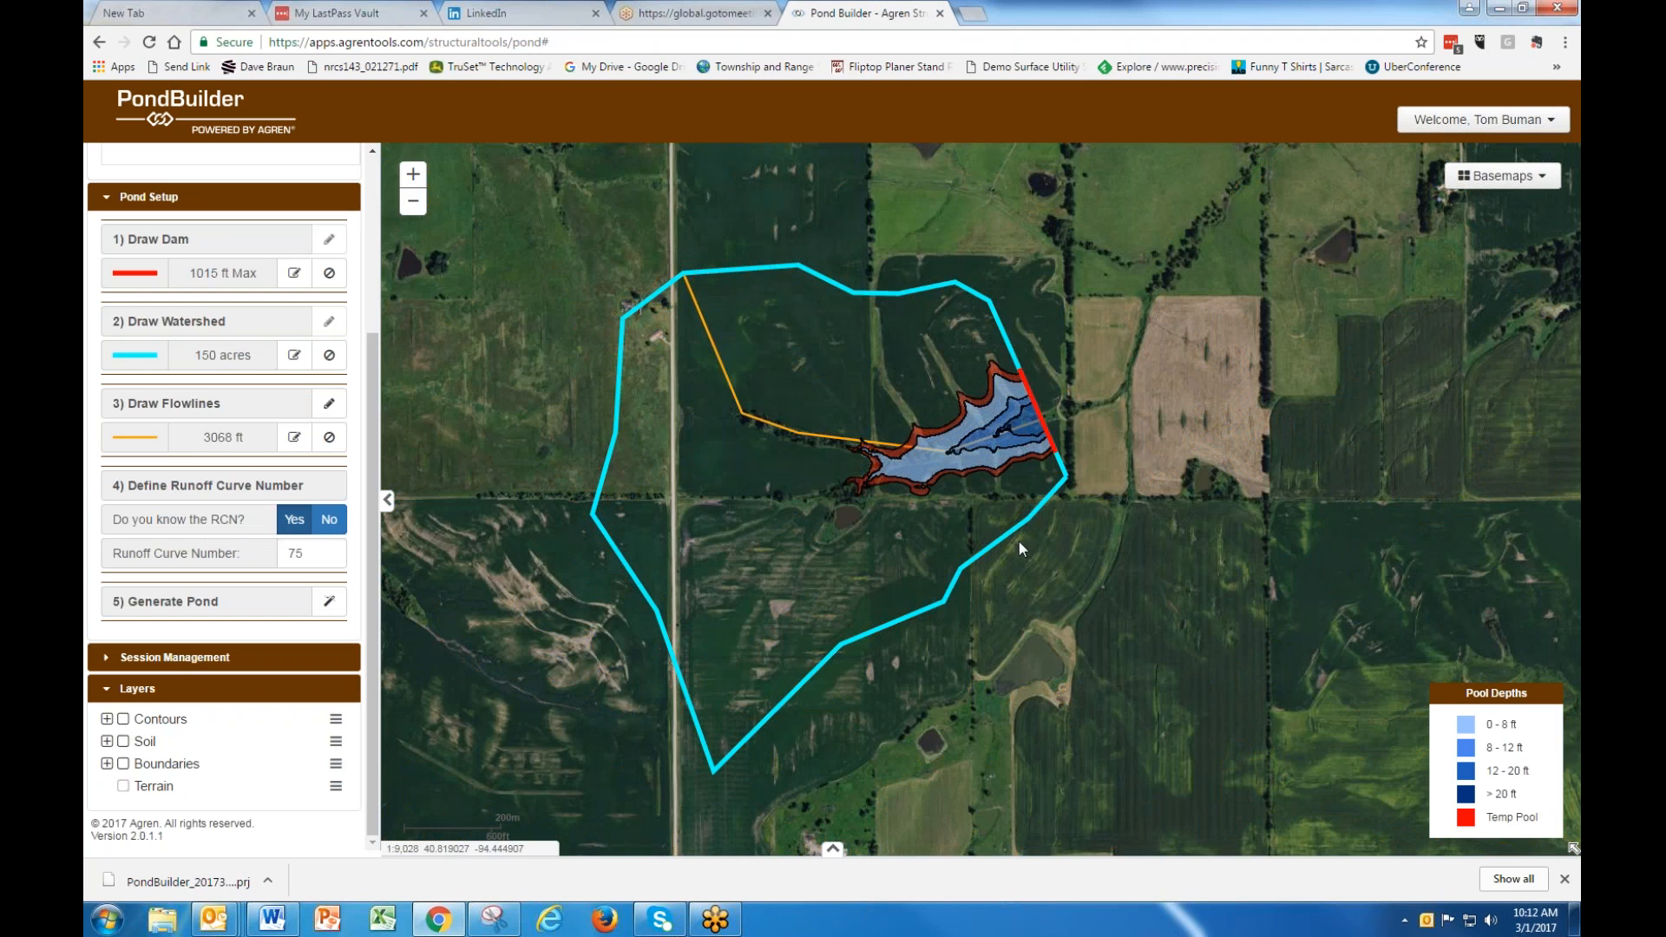
scroll(1018, 540, up, 1)
drag(1085, 428, 1118, 585)
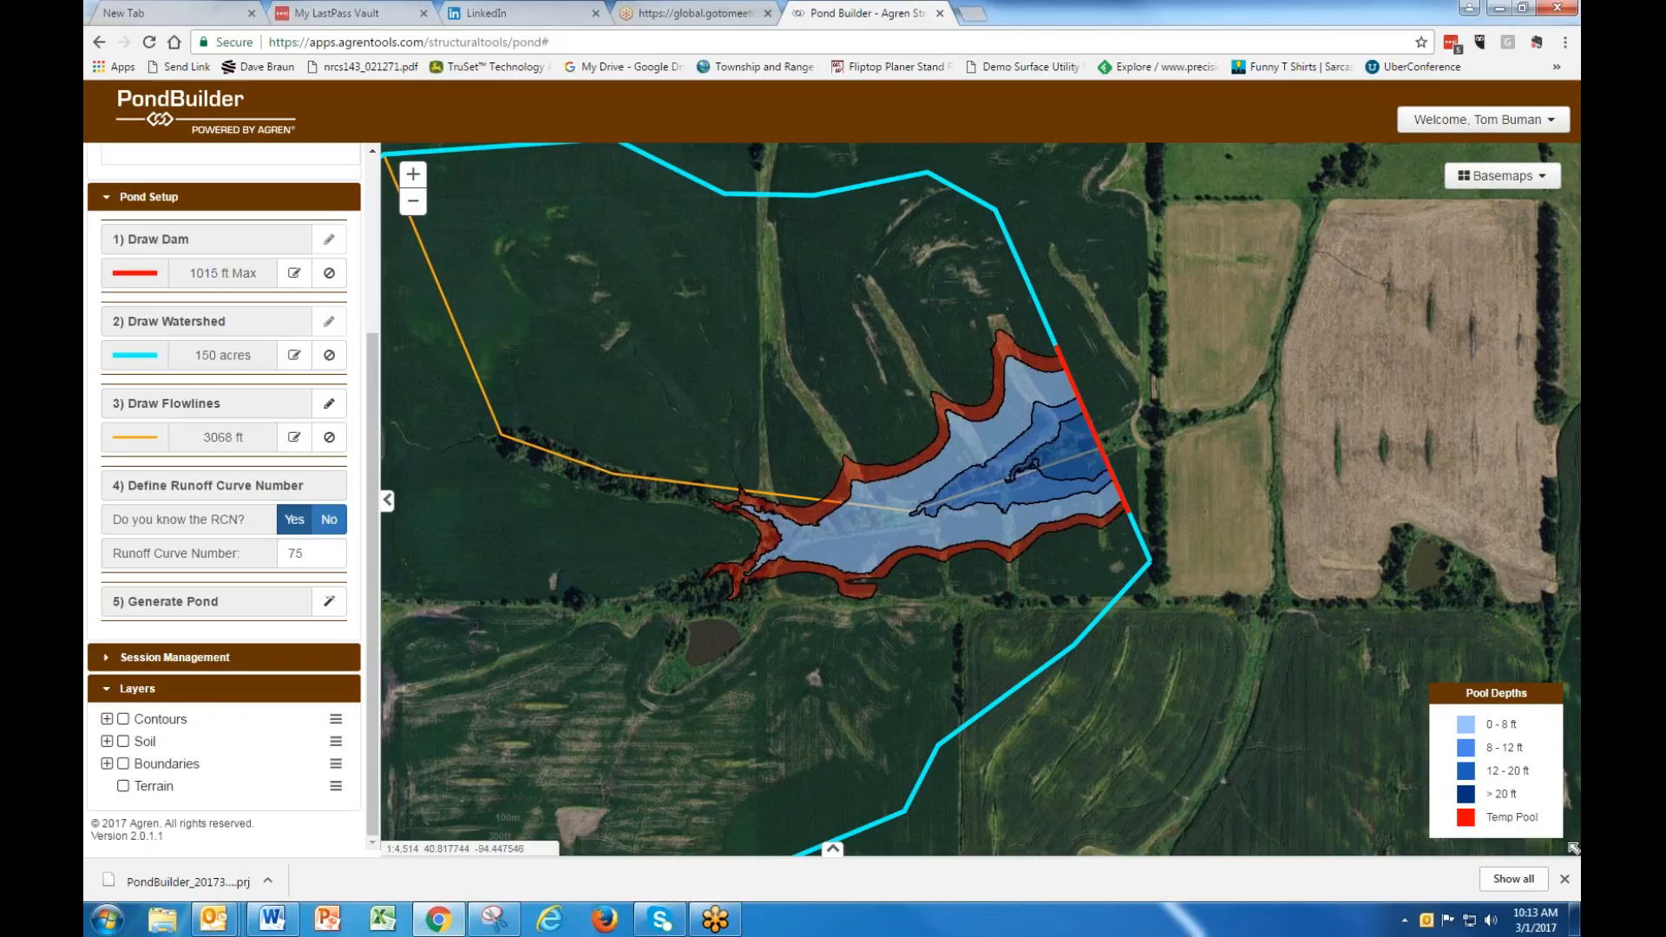
Display the 21:1 ratio pond option with an 8 in pipe and a $37,061.07 base cost, and compare options with higher ratios.
click(832, 848)
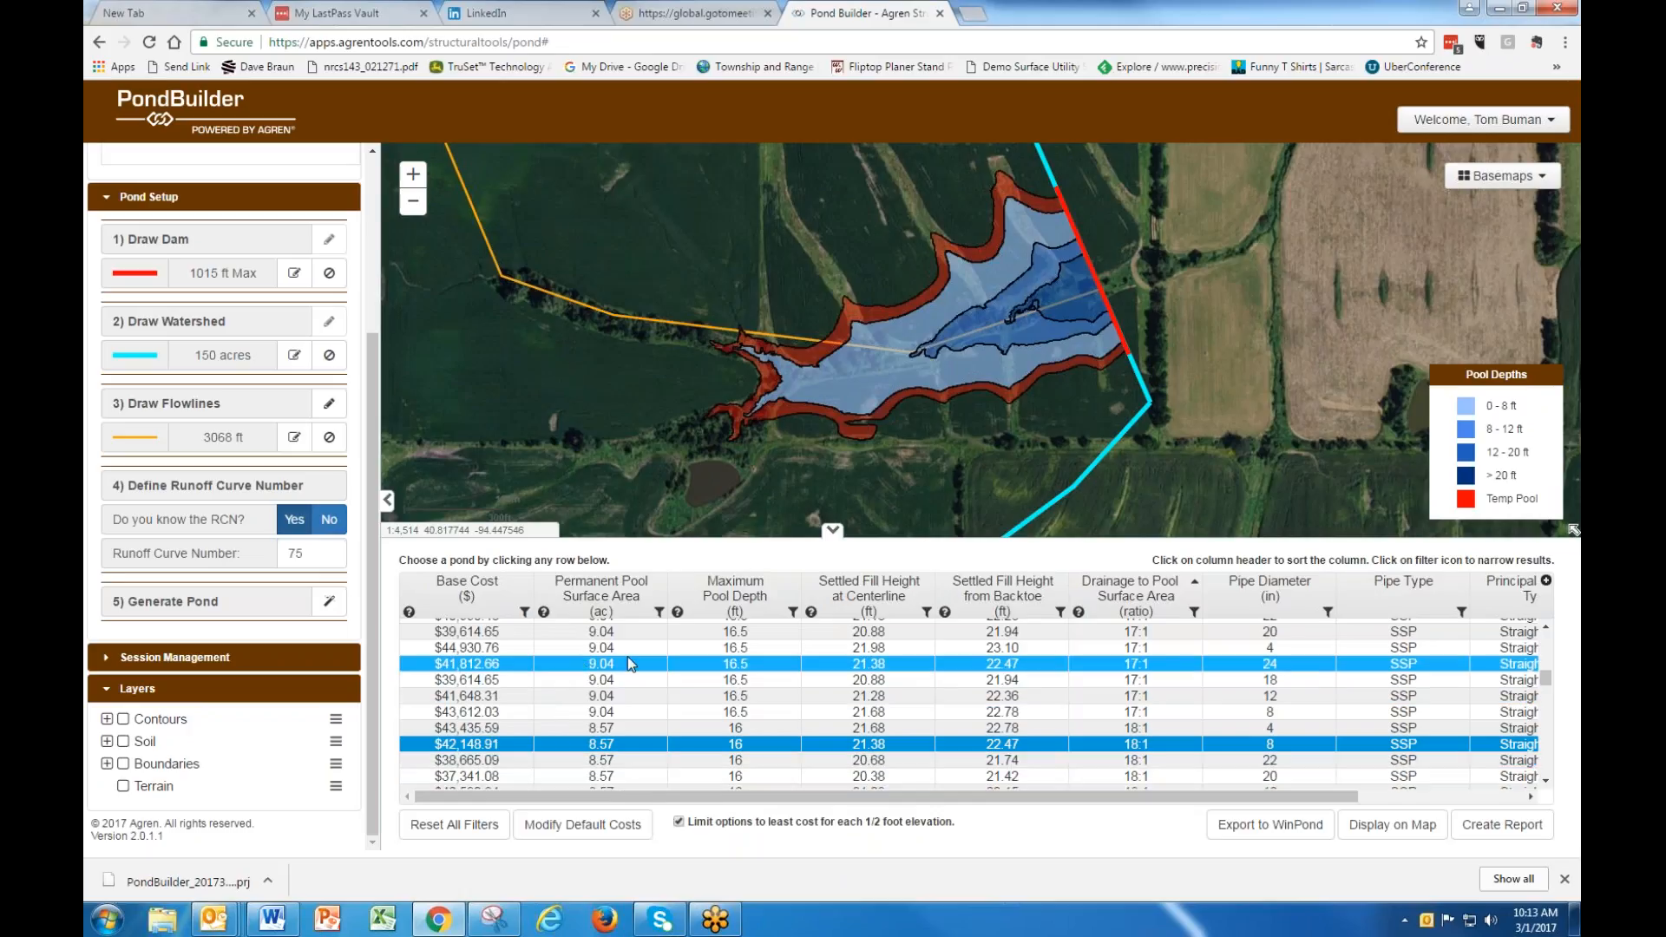
scroll(627, 655, down, 5)
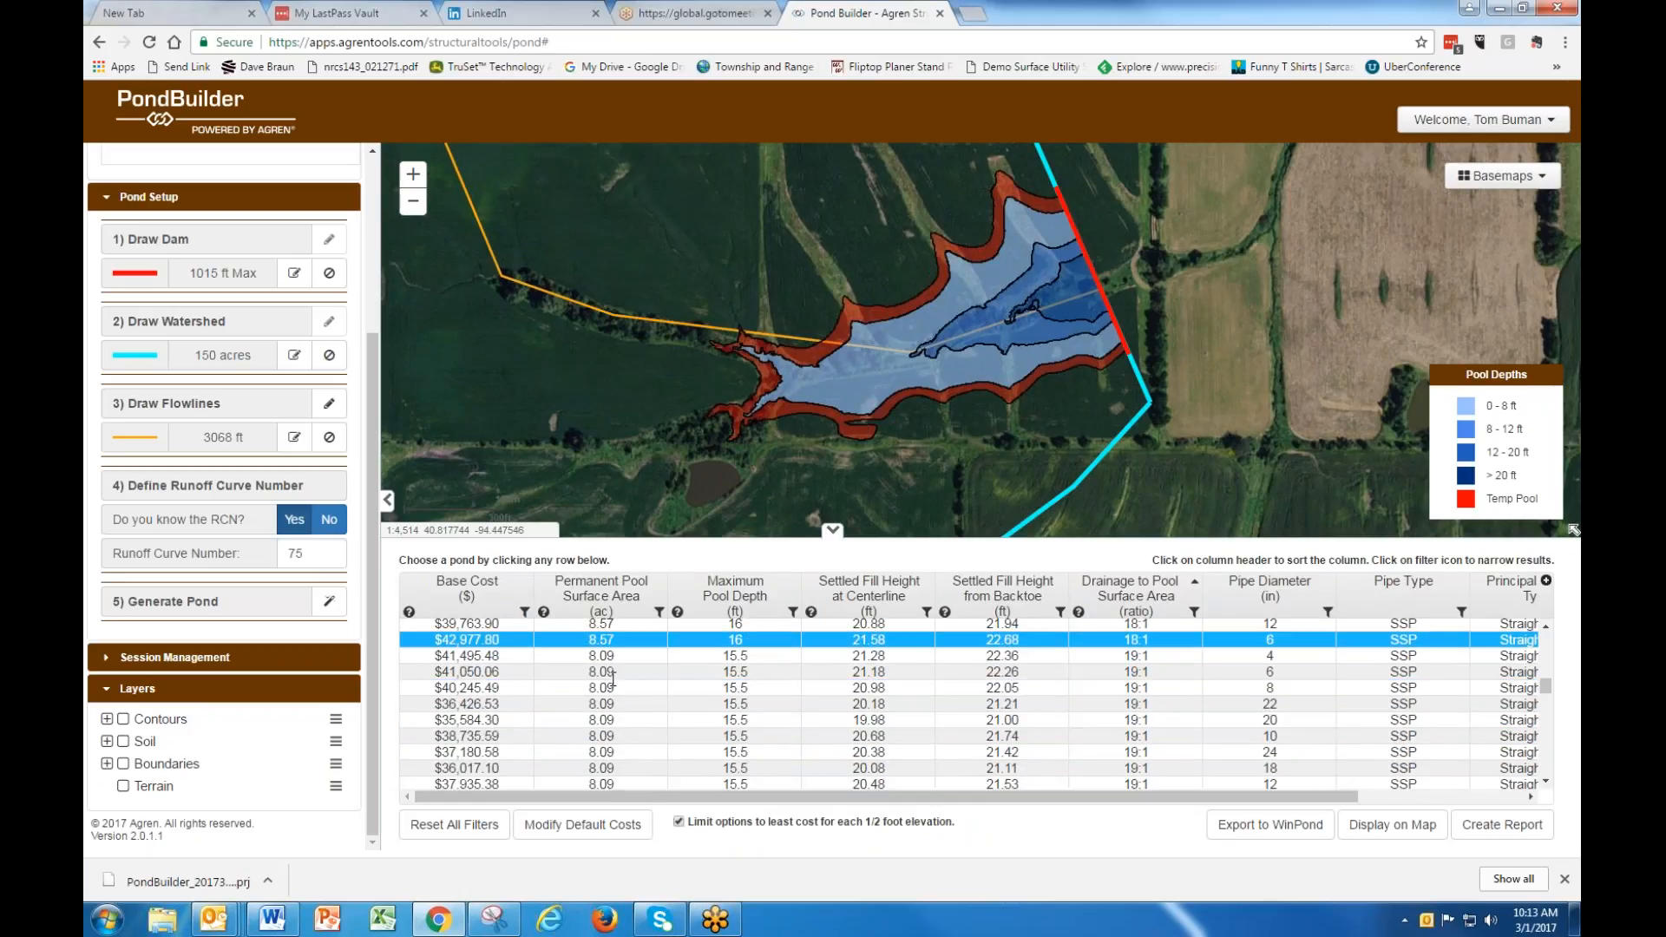
scroll(613, 680, down, 8)
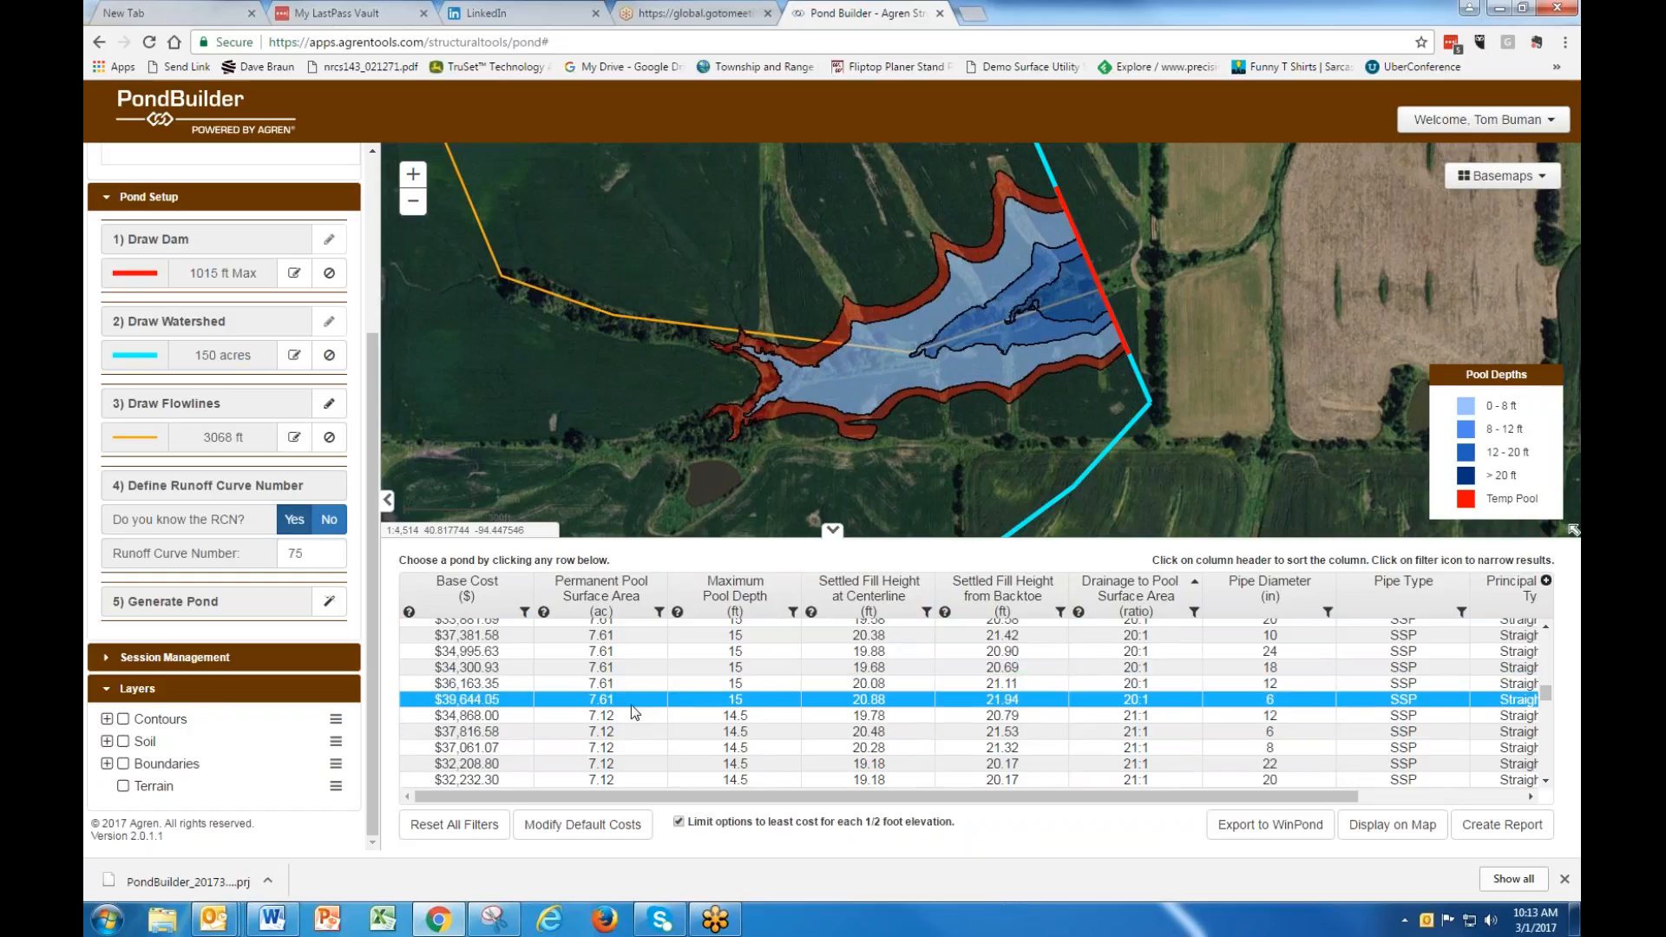
scroll(632, 712, down, 3)
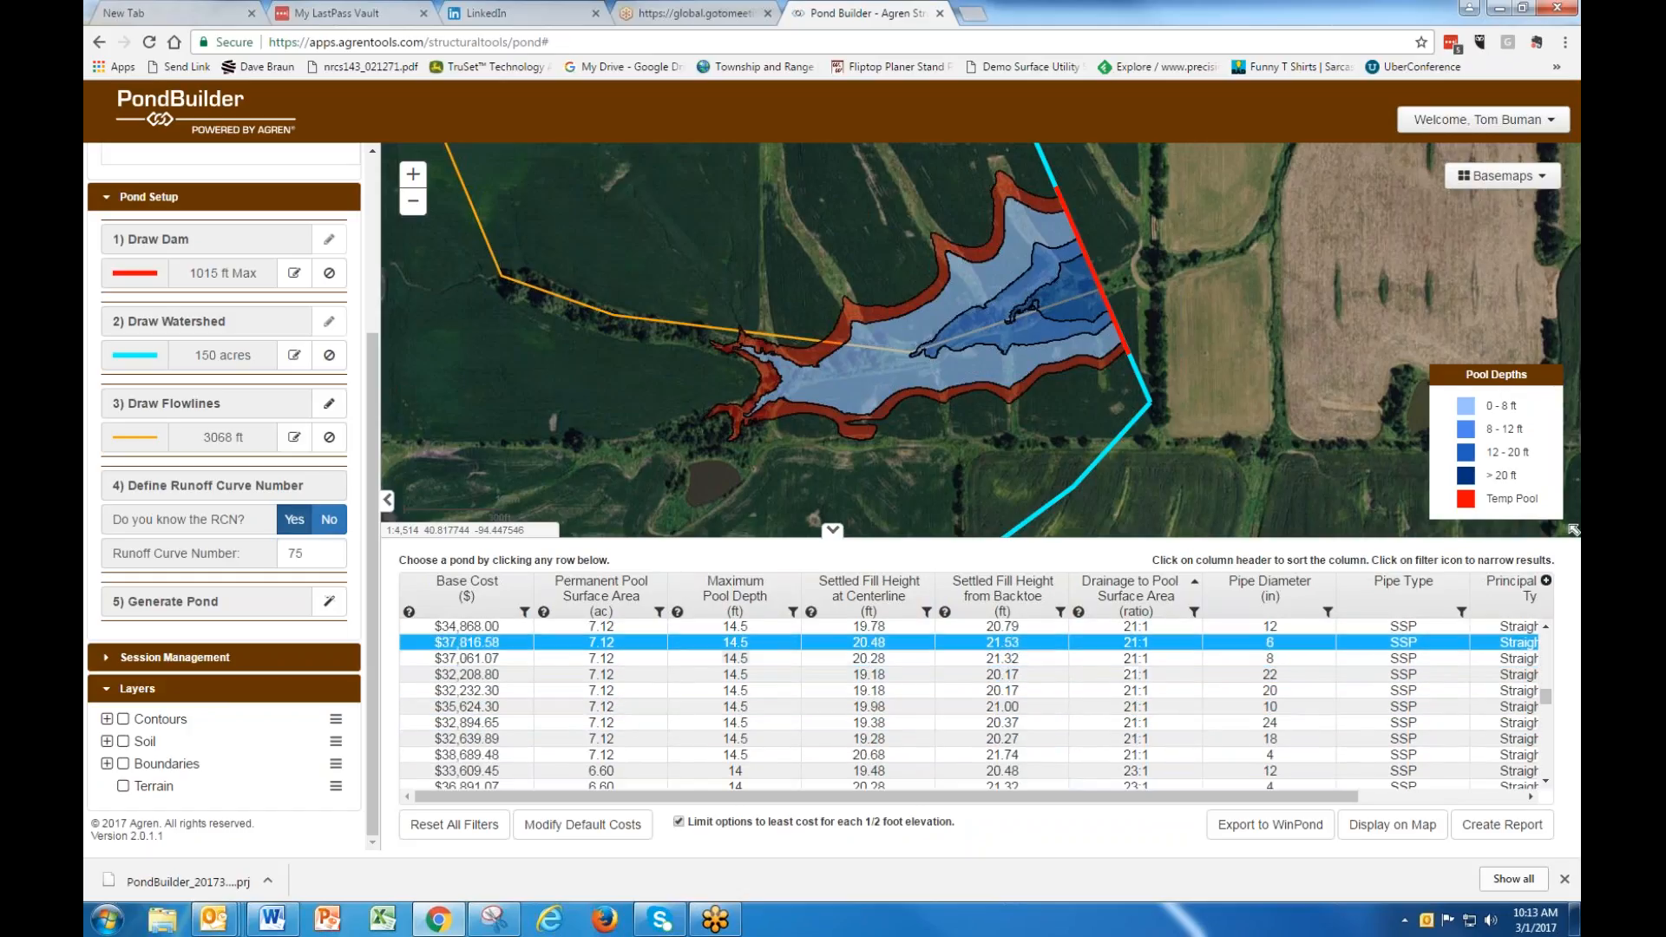
click(625, 658)
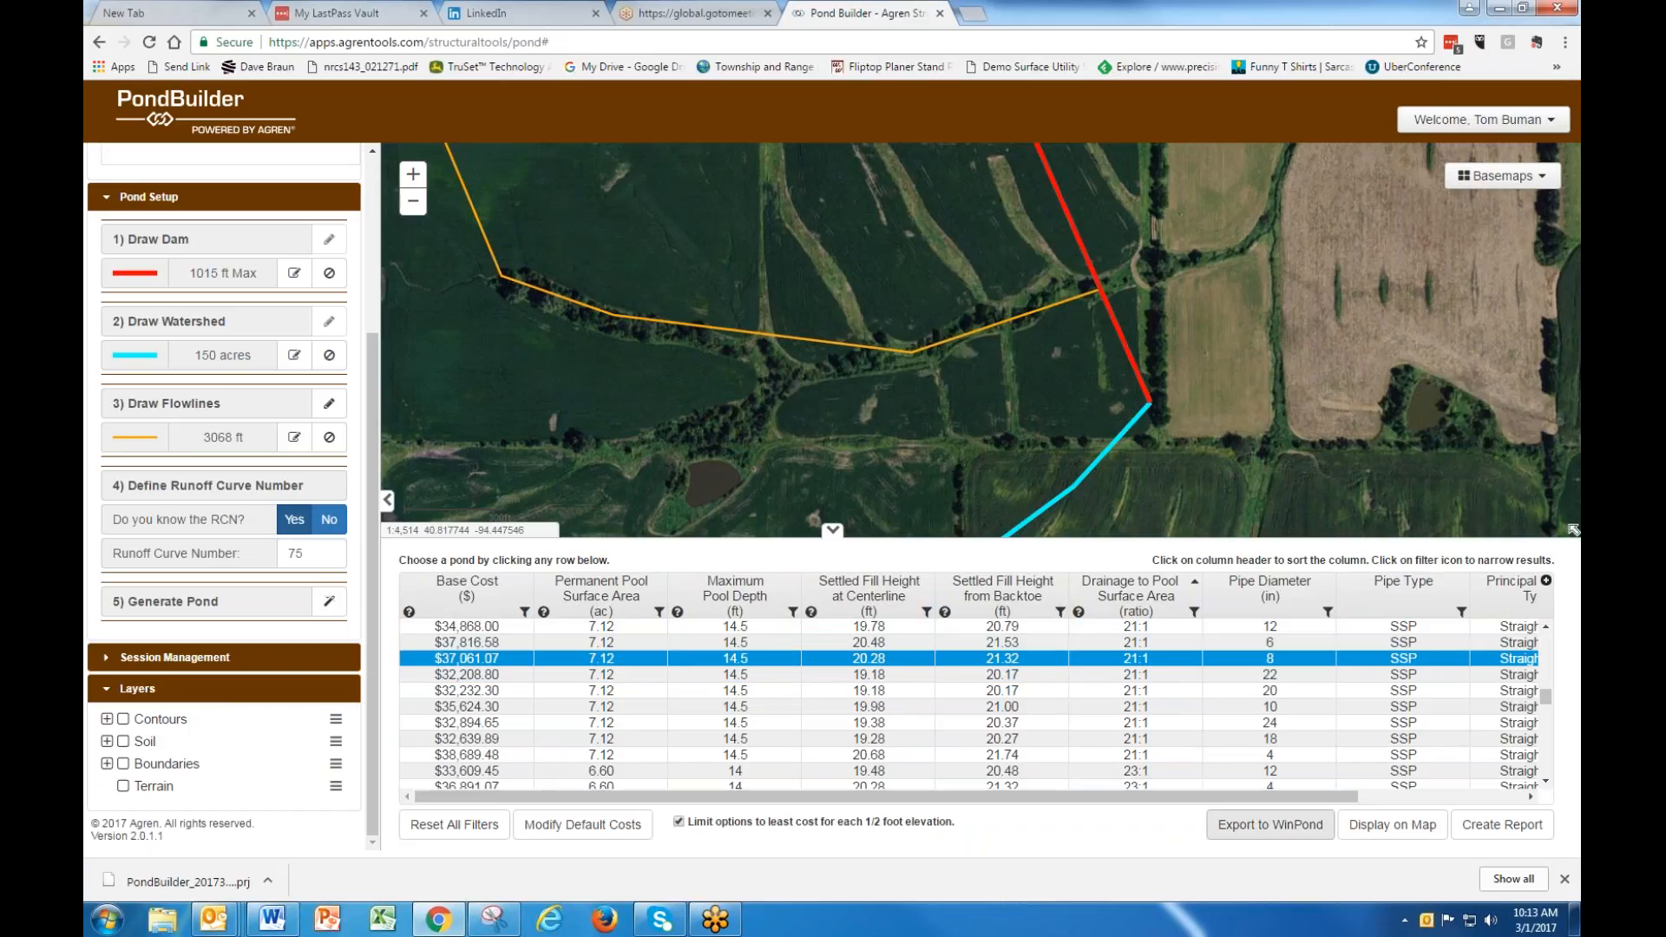
click(1383, 833)
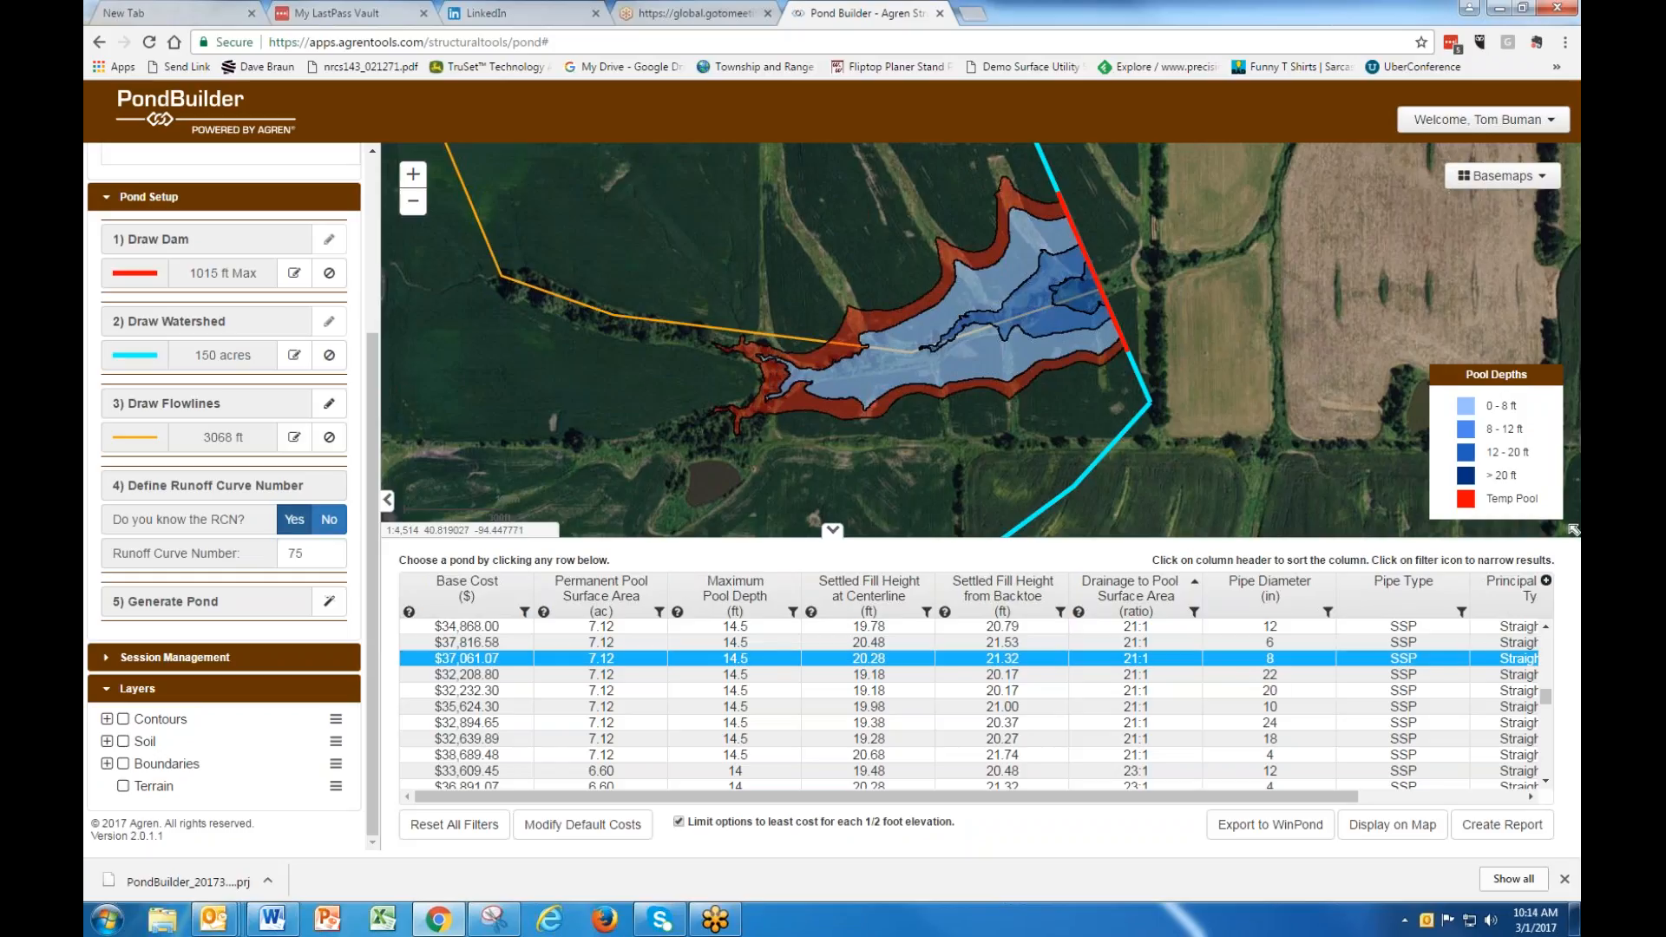
scroll(867, 655, down, 1)
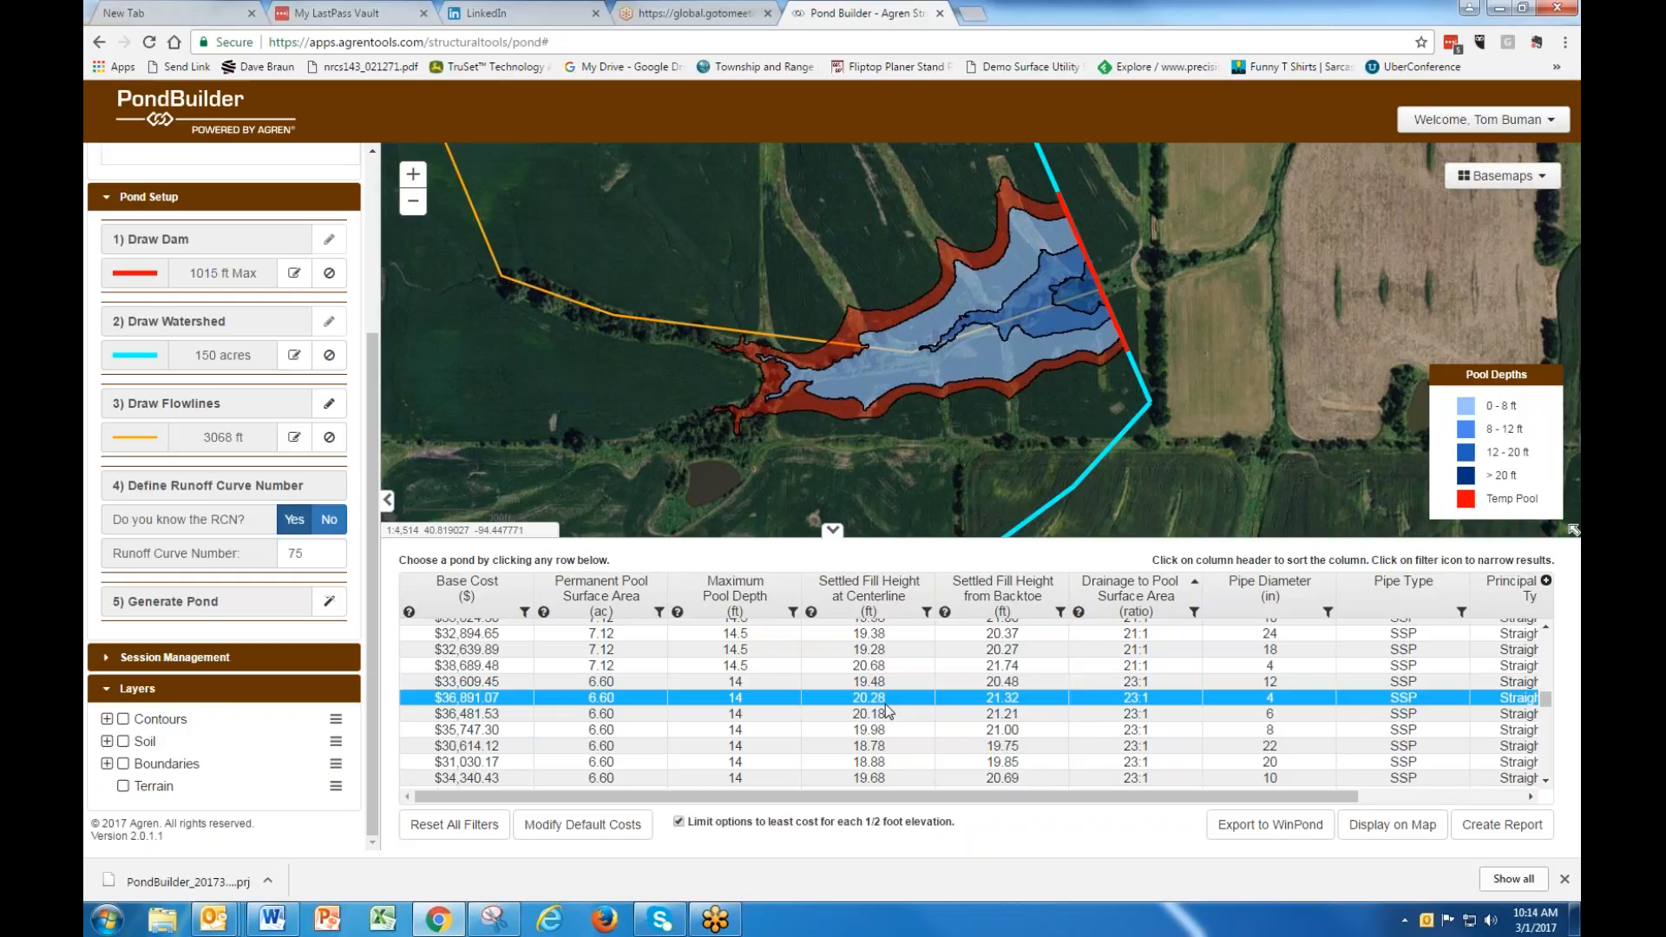
scroll(885, 704, down, 3)
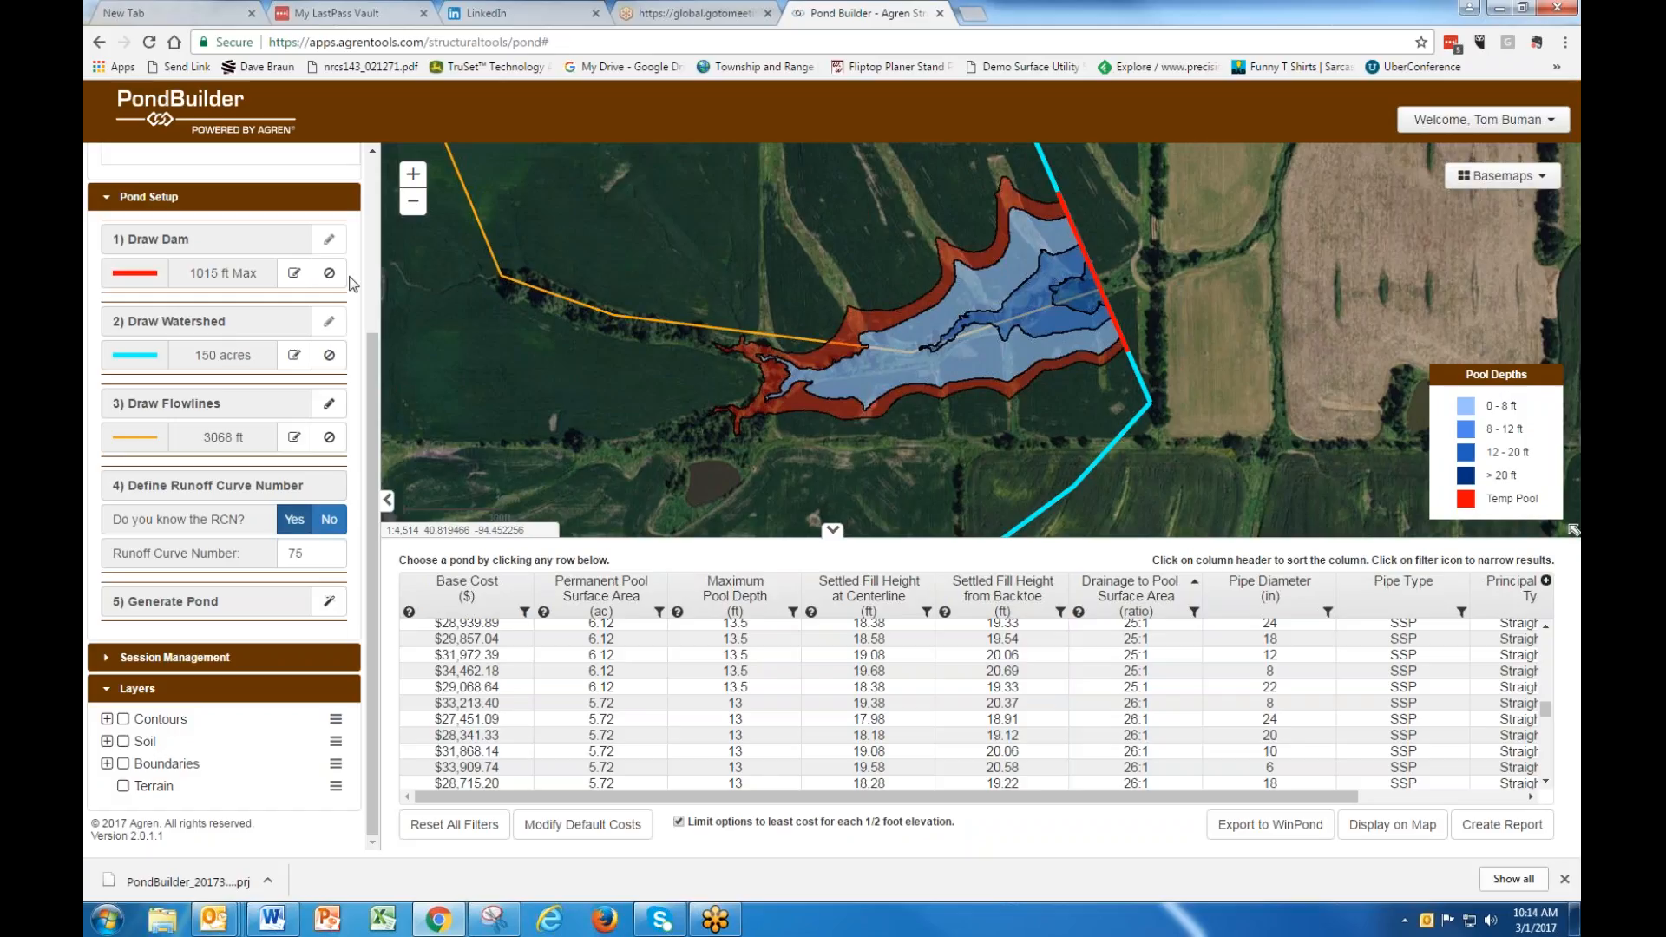
Find the section IA 36 74N 18W and clear the existing dam, watershed and flowline graphics.
drag(373, 359, 350, 104)
drag(239, 258, 144, 258)
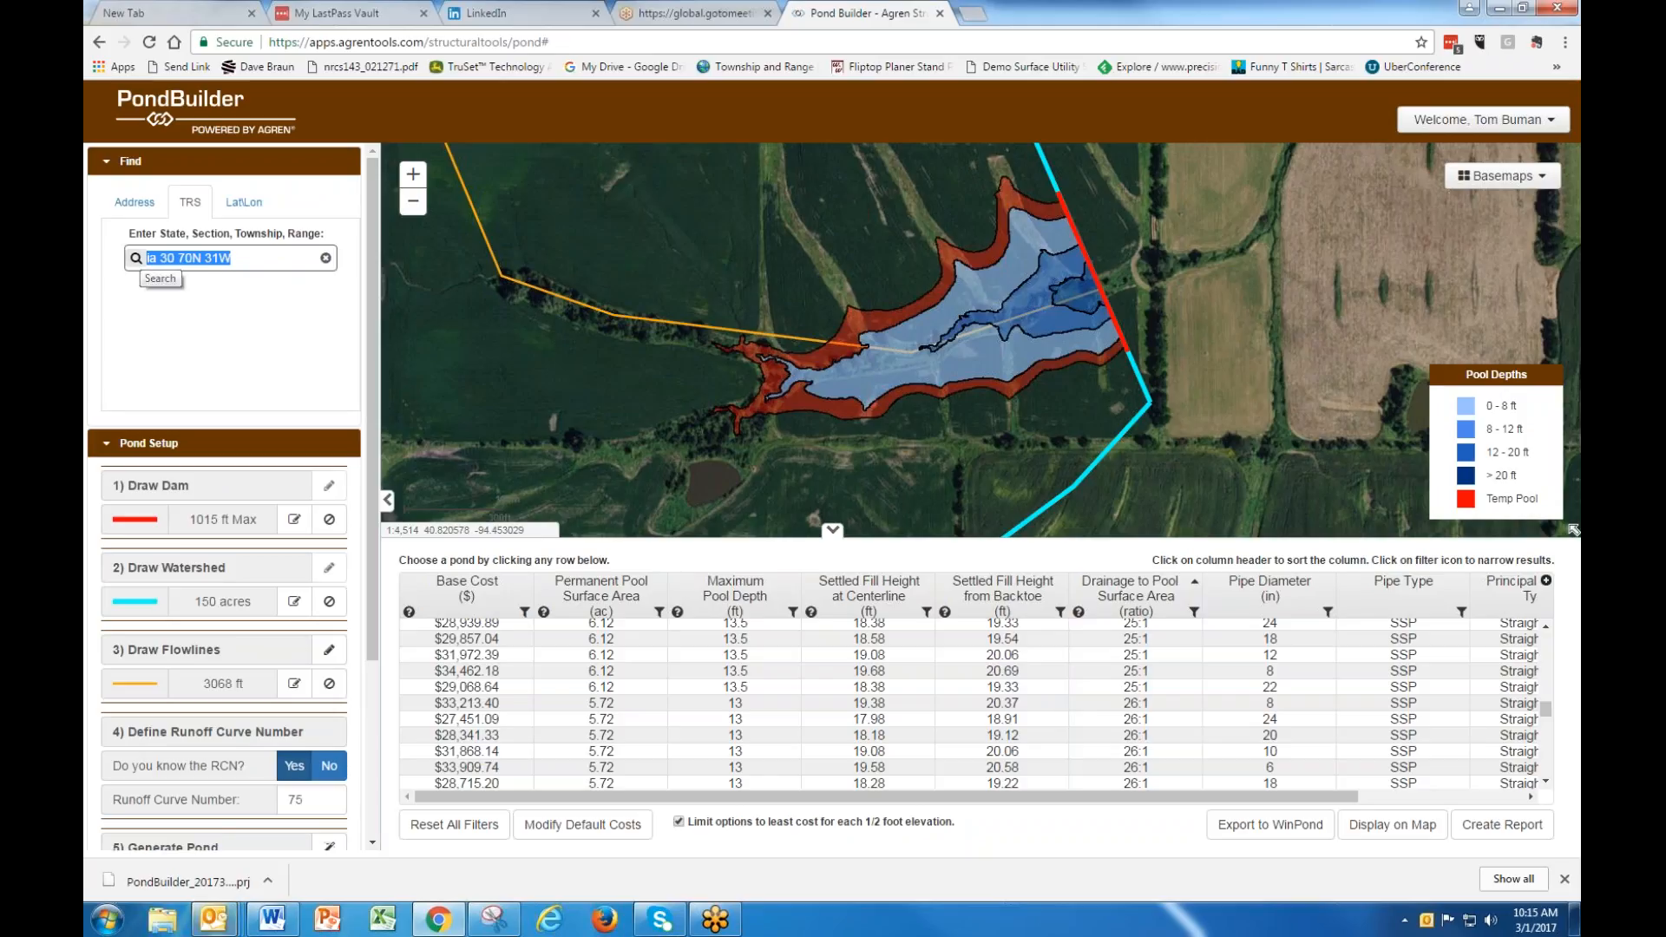
text(ia )
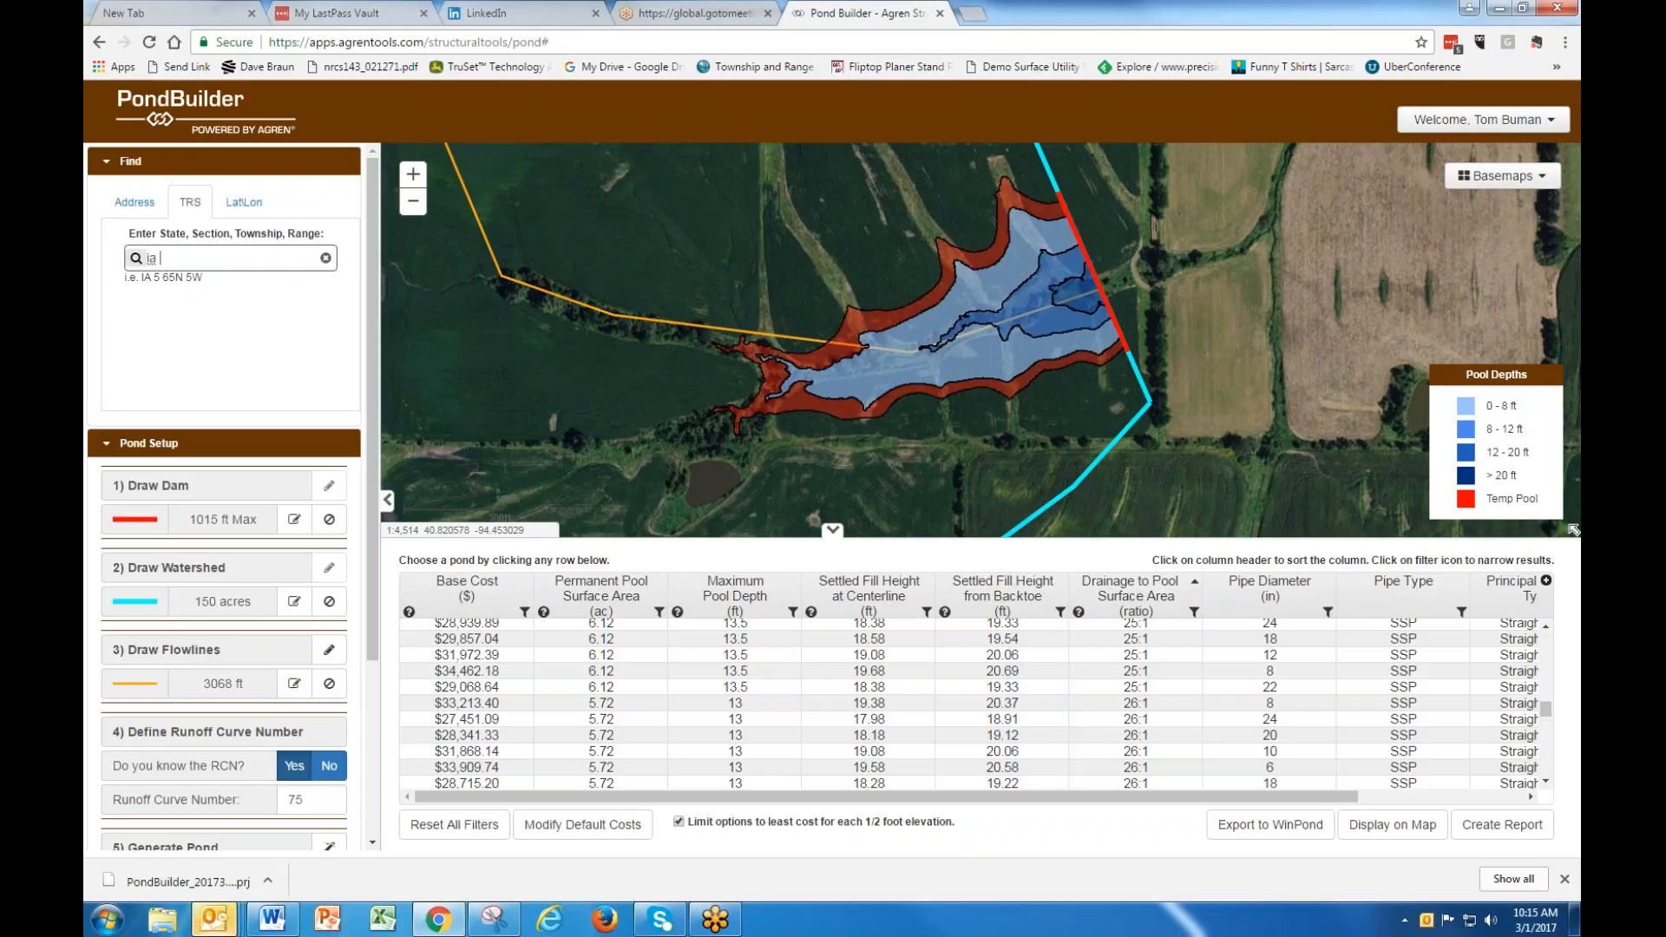
text(36 74 N 18W)
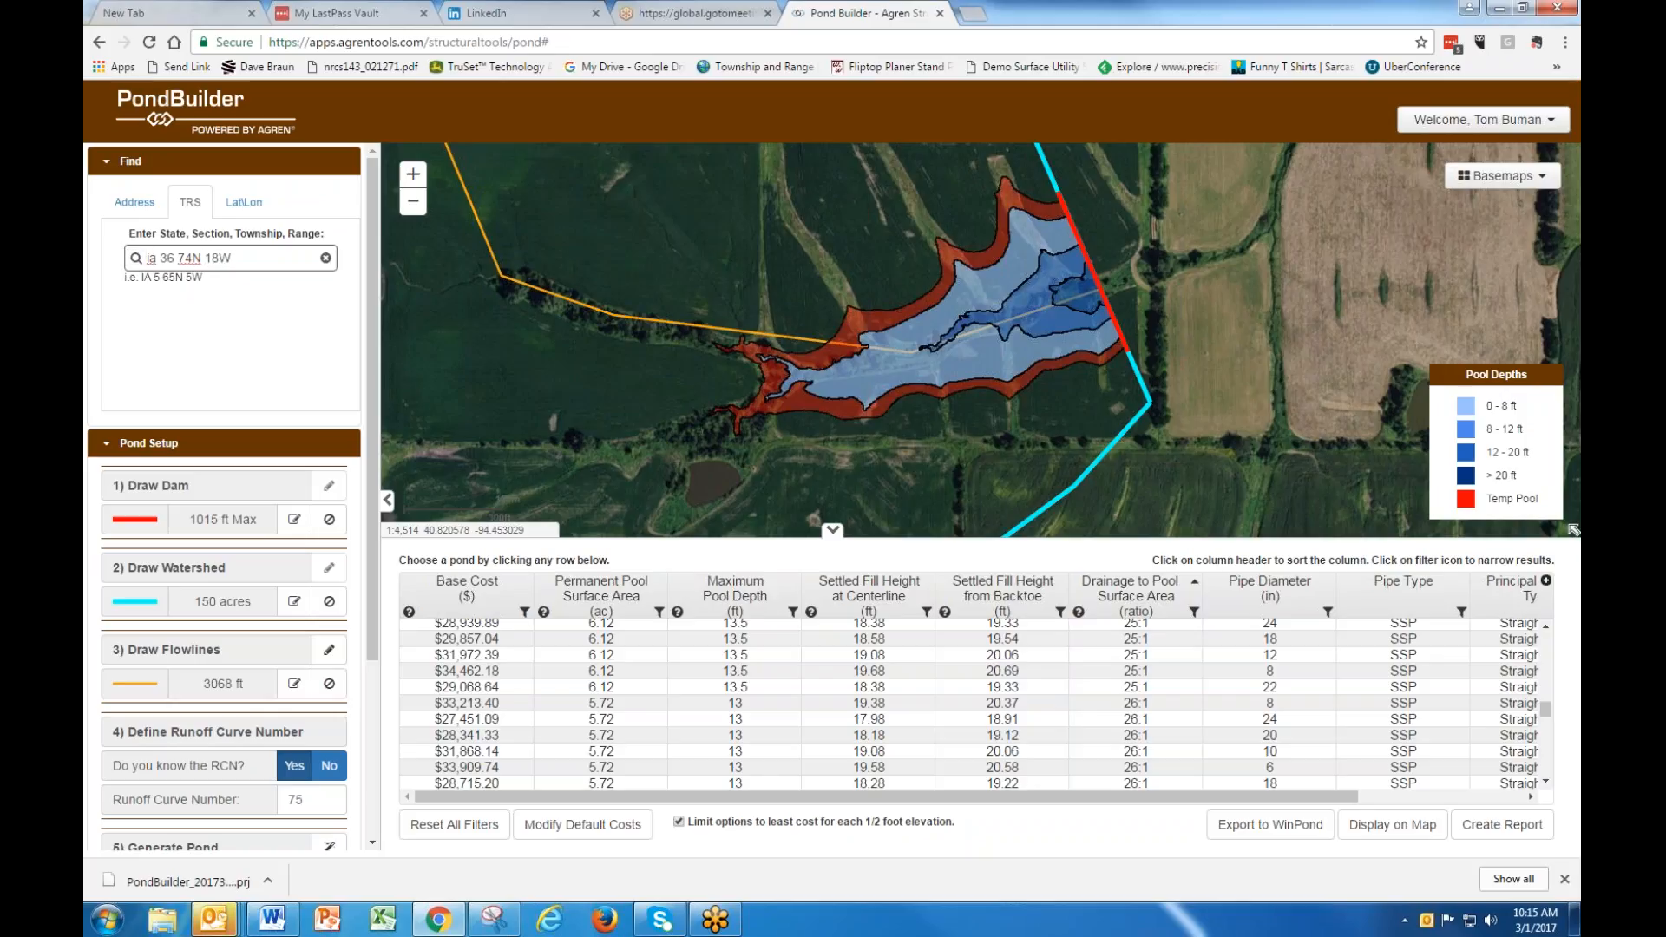
key(Return)
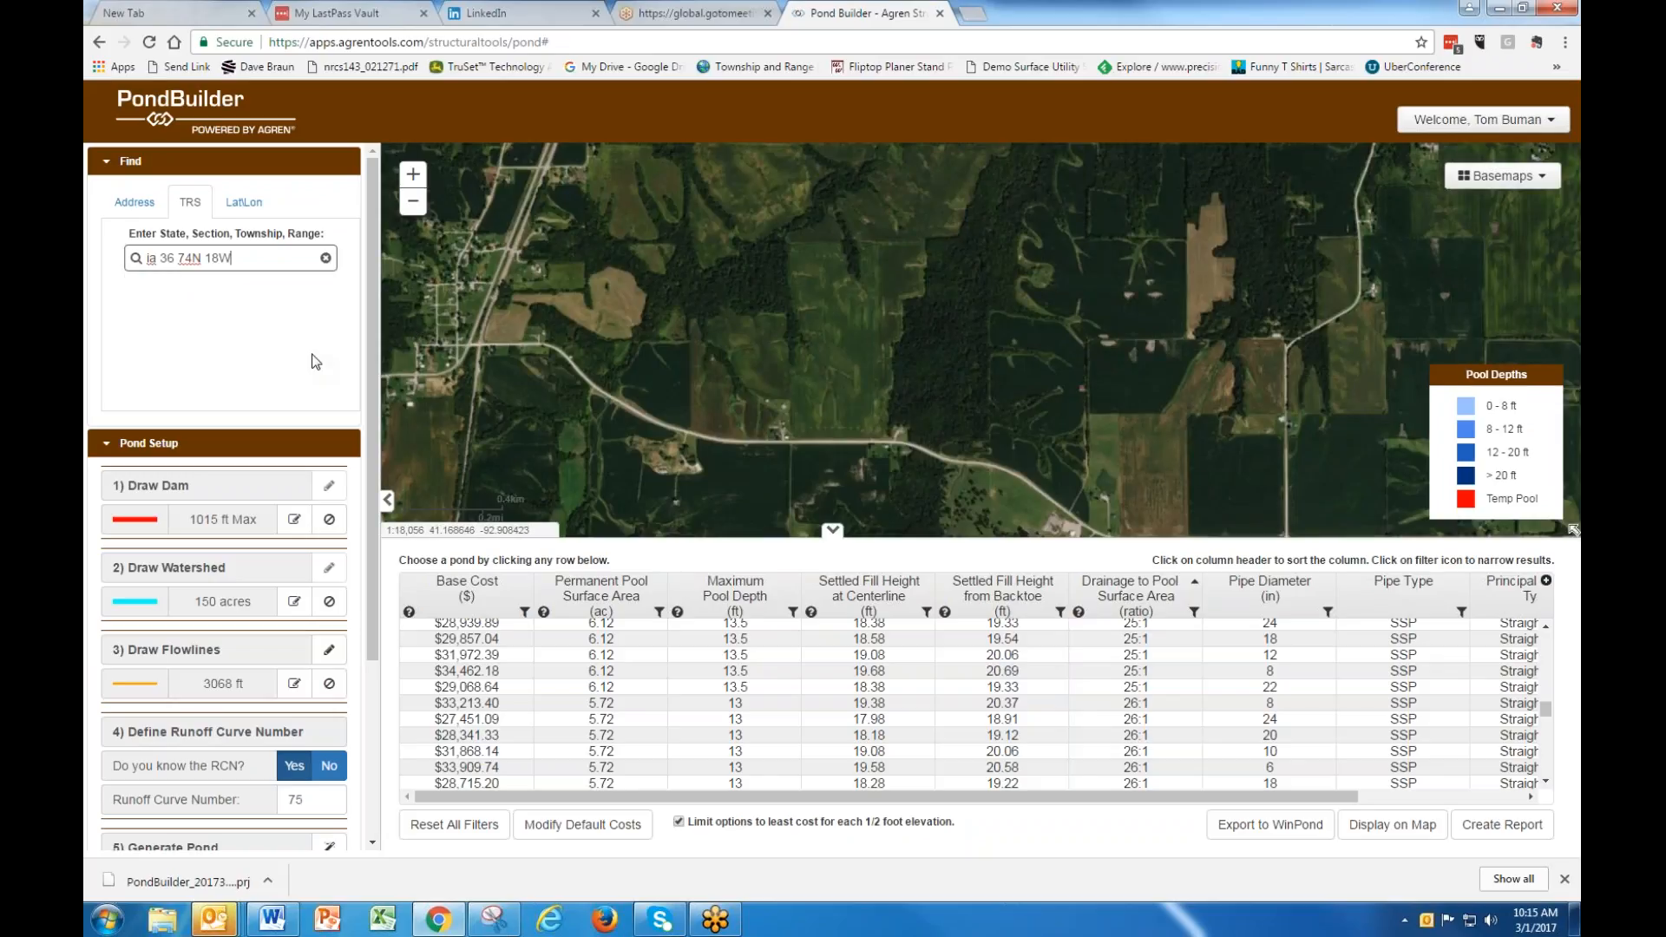
click(328, 519)
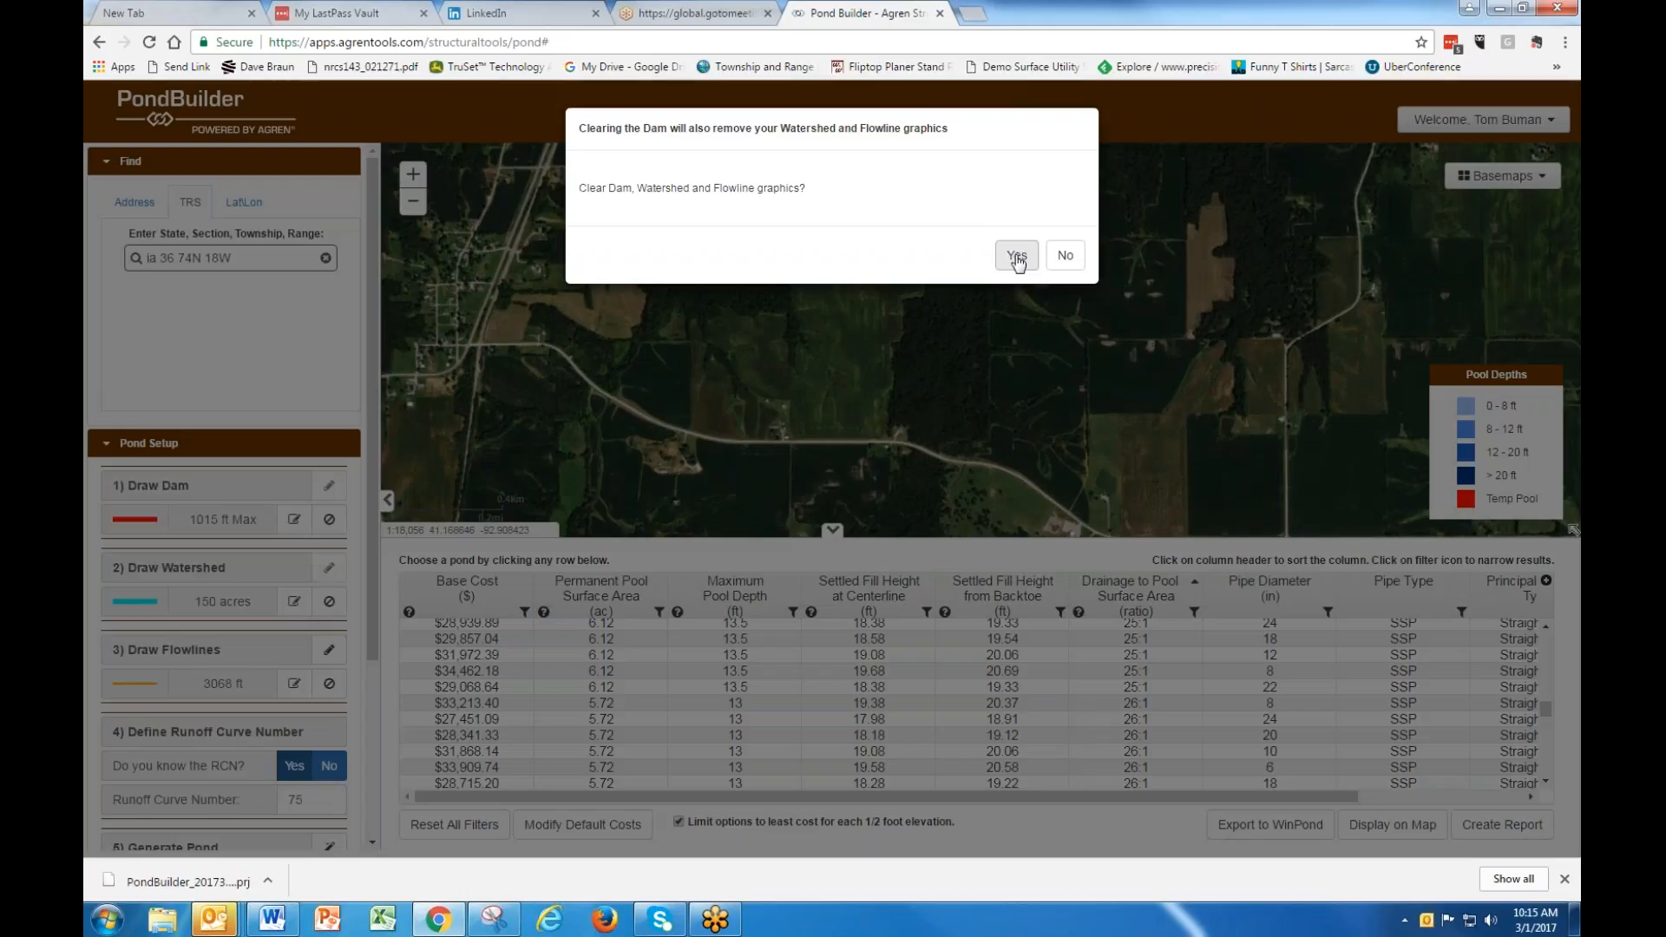
click(1013, 253)
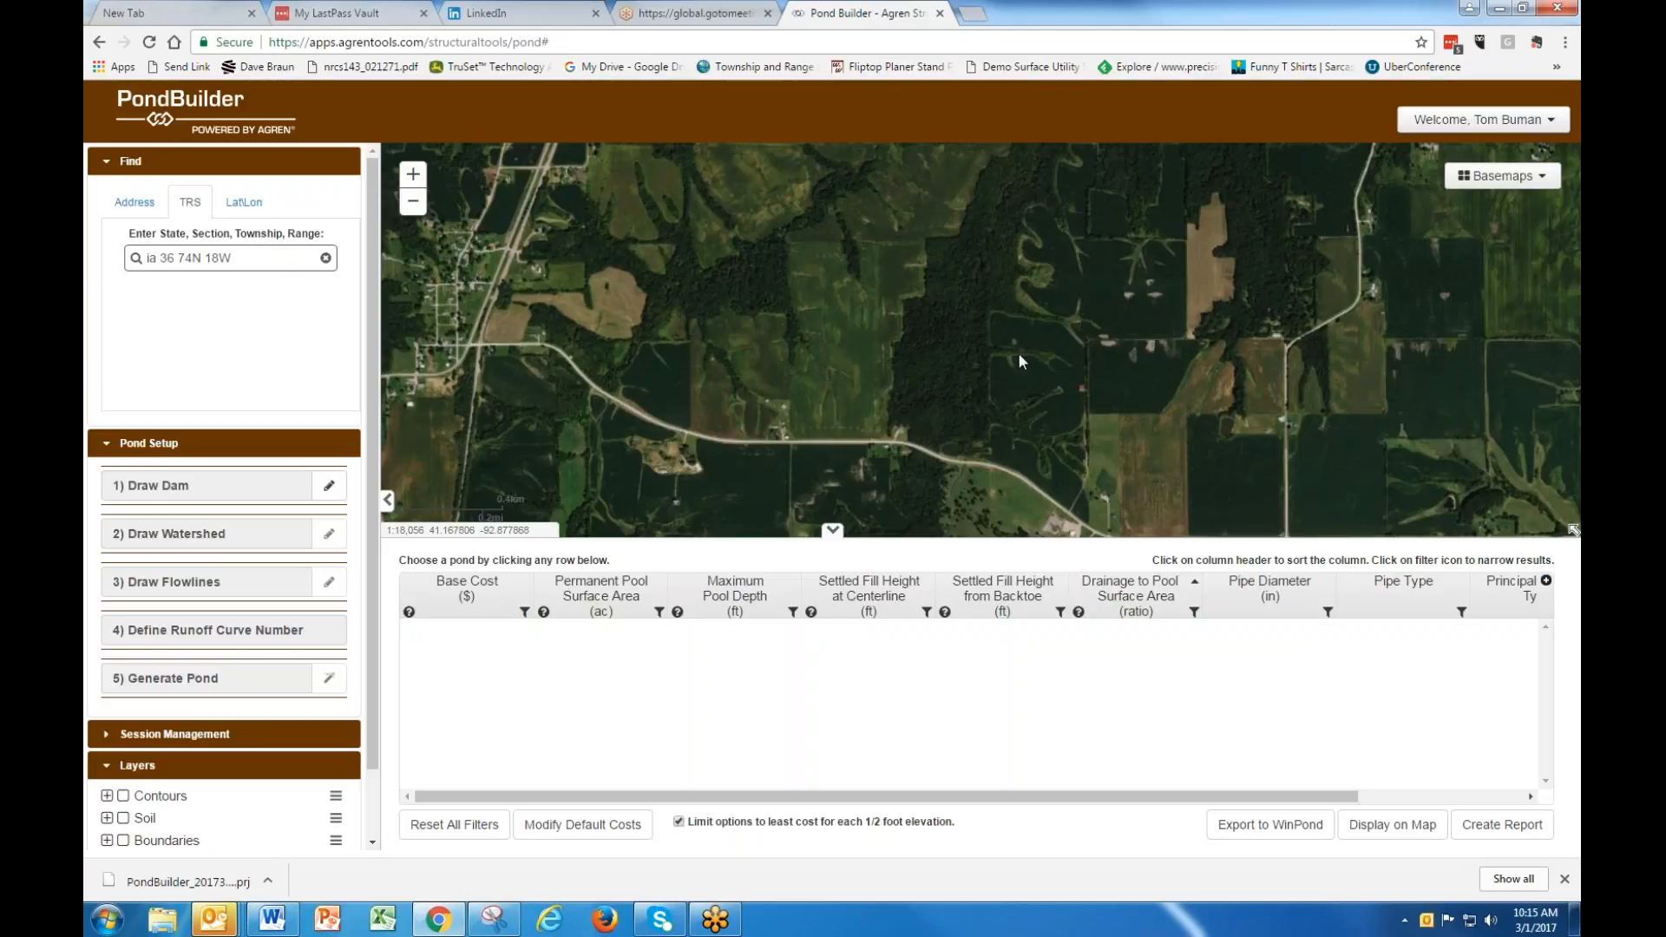
Collapse the options table, locate the wooded draw north of the road in the new section, and turn on the contours layer.
scroll(1017, 352, up, 1)
drag(1018, 356, 1000, 268)
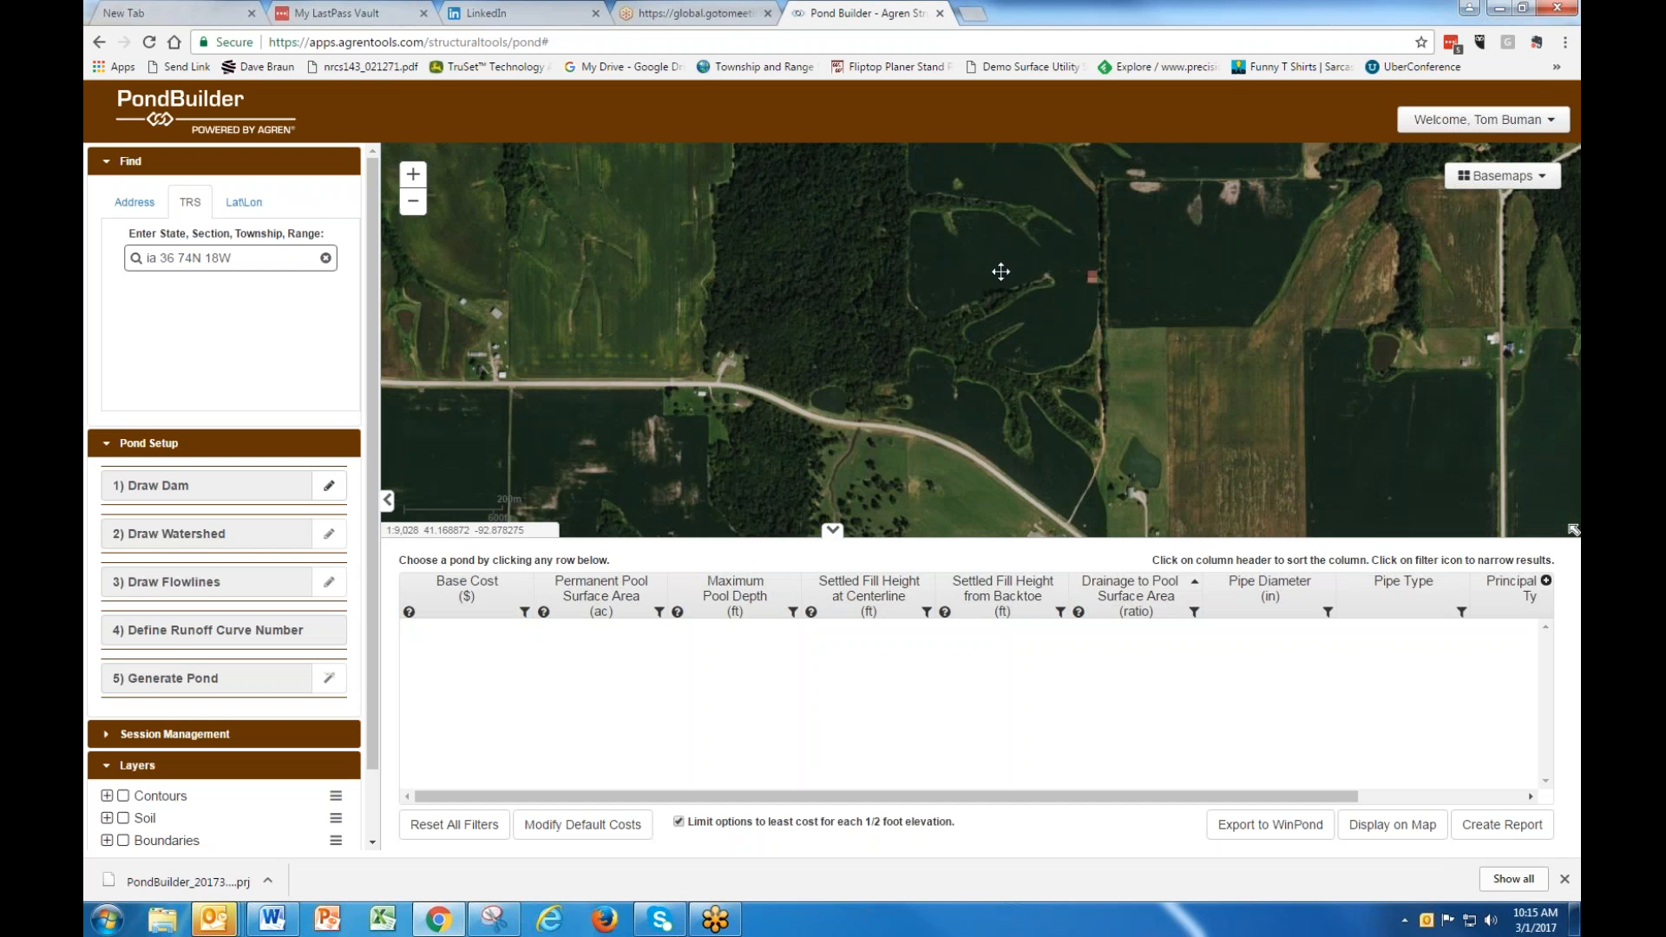
click(832, 529)
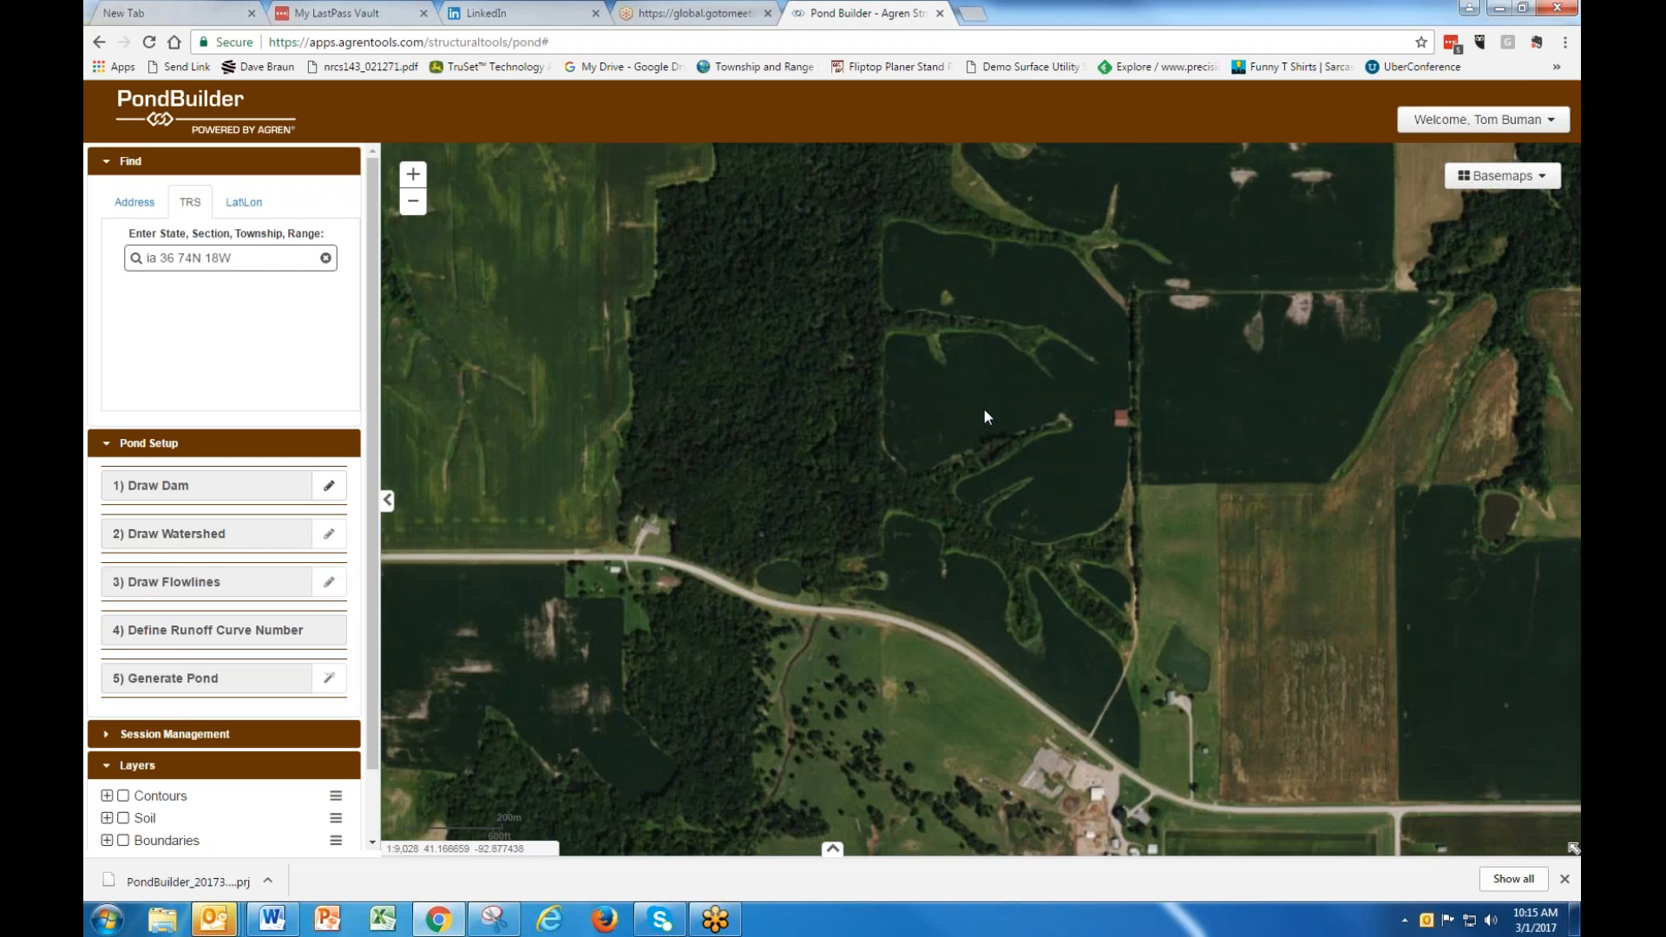
scroll(965, 517, up, 2)
drag(976, 453, 967, 338)
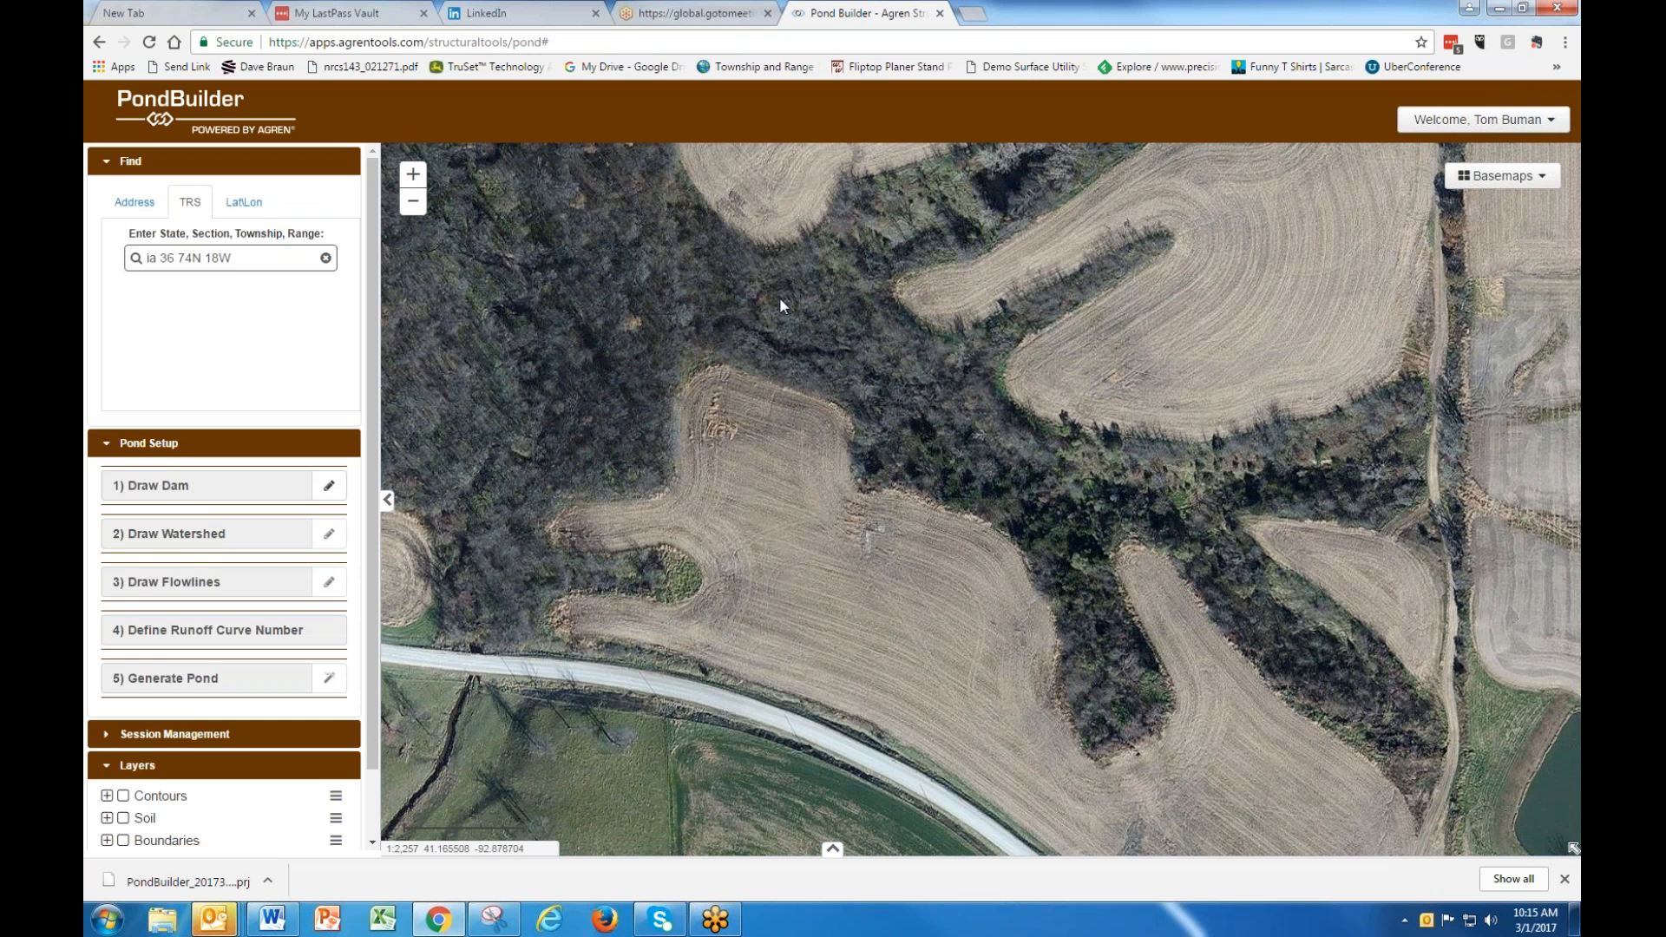
scroll(780, 299, down, 1)
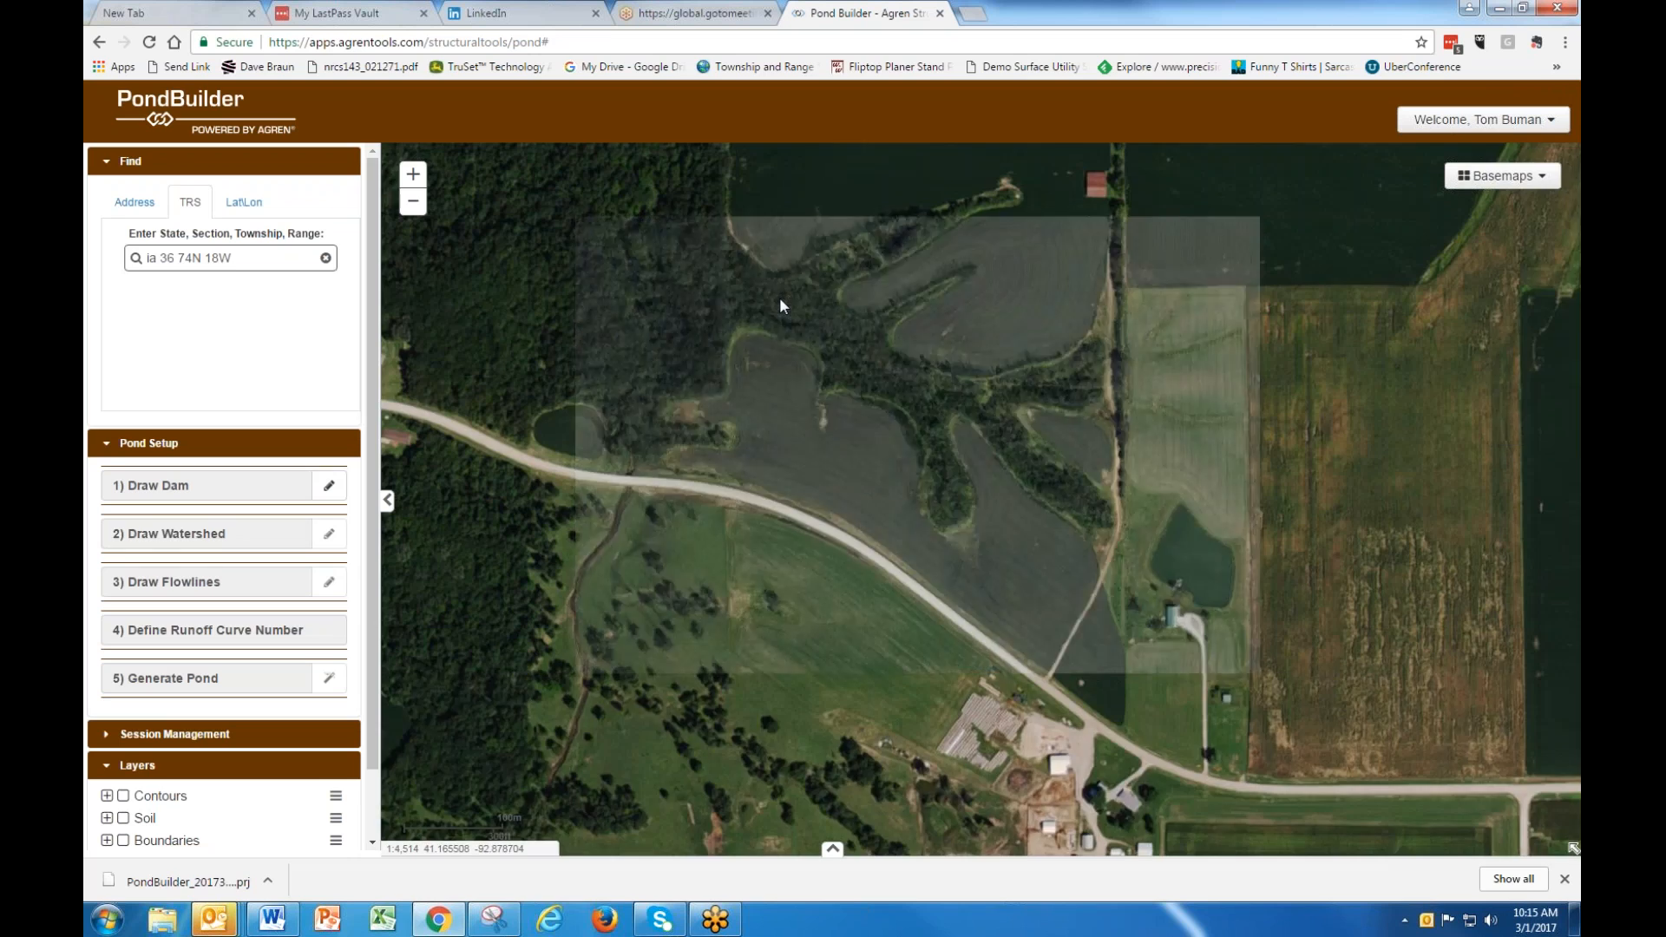
scroll(779, 297, up, 1)
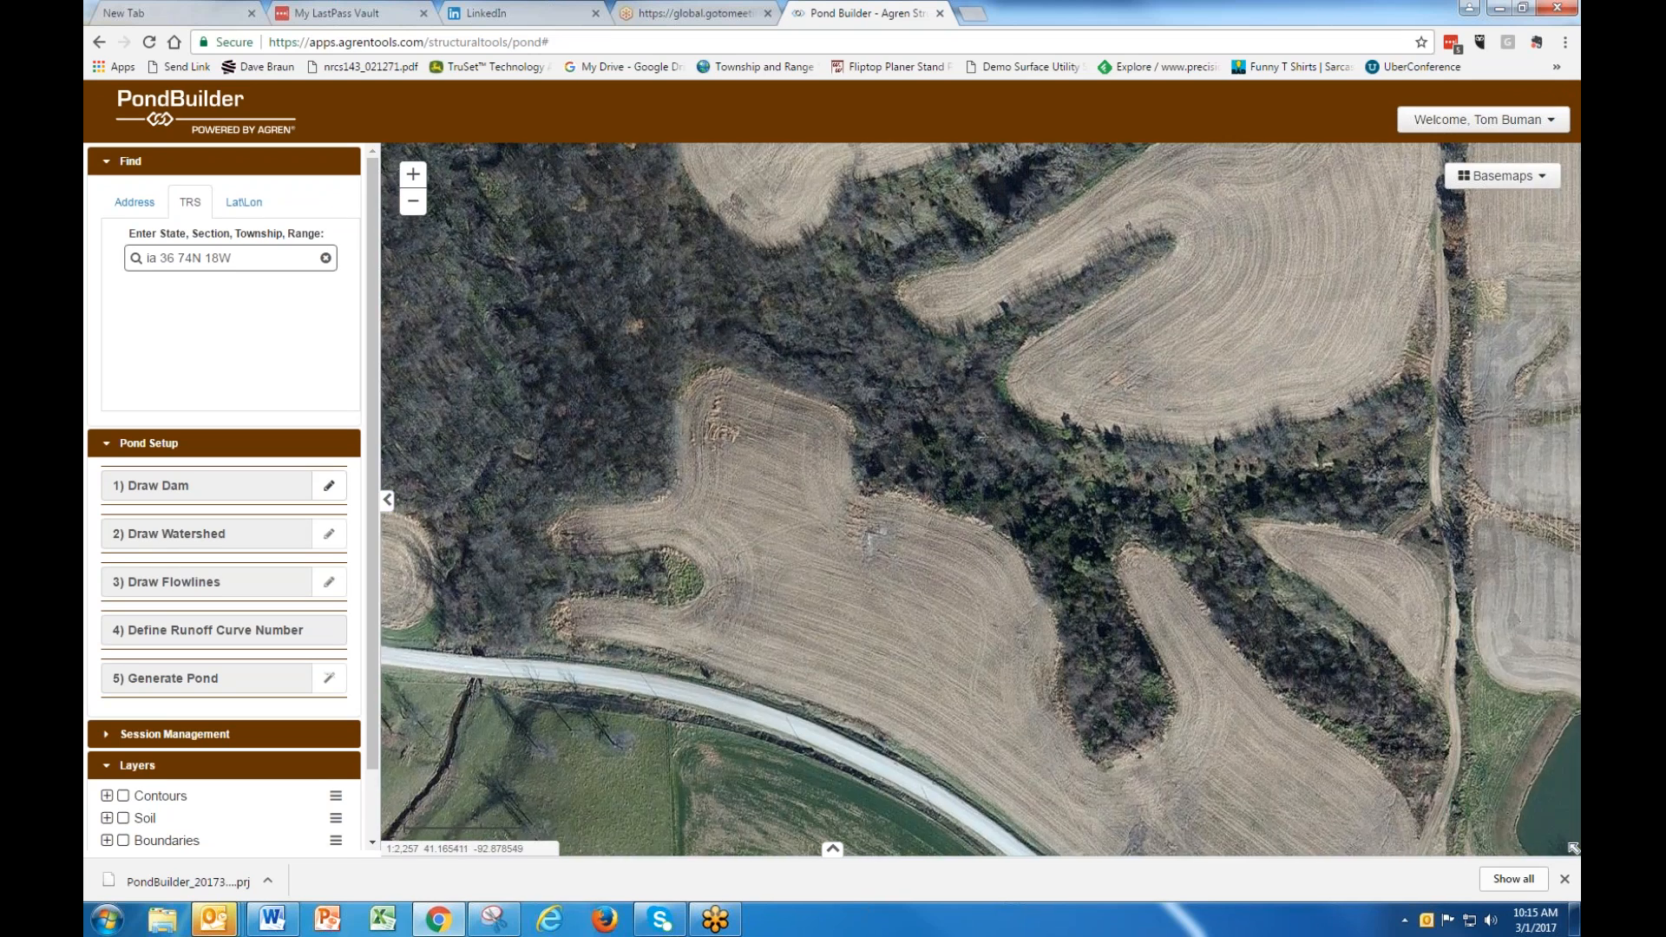
drag(783, 300, 878, 395)
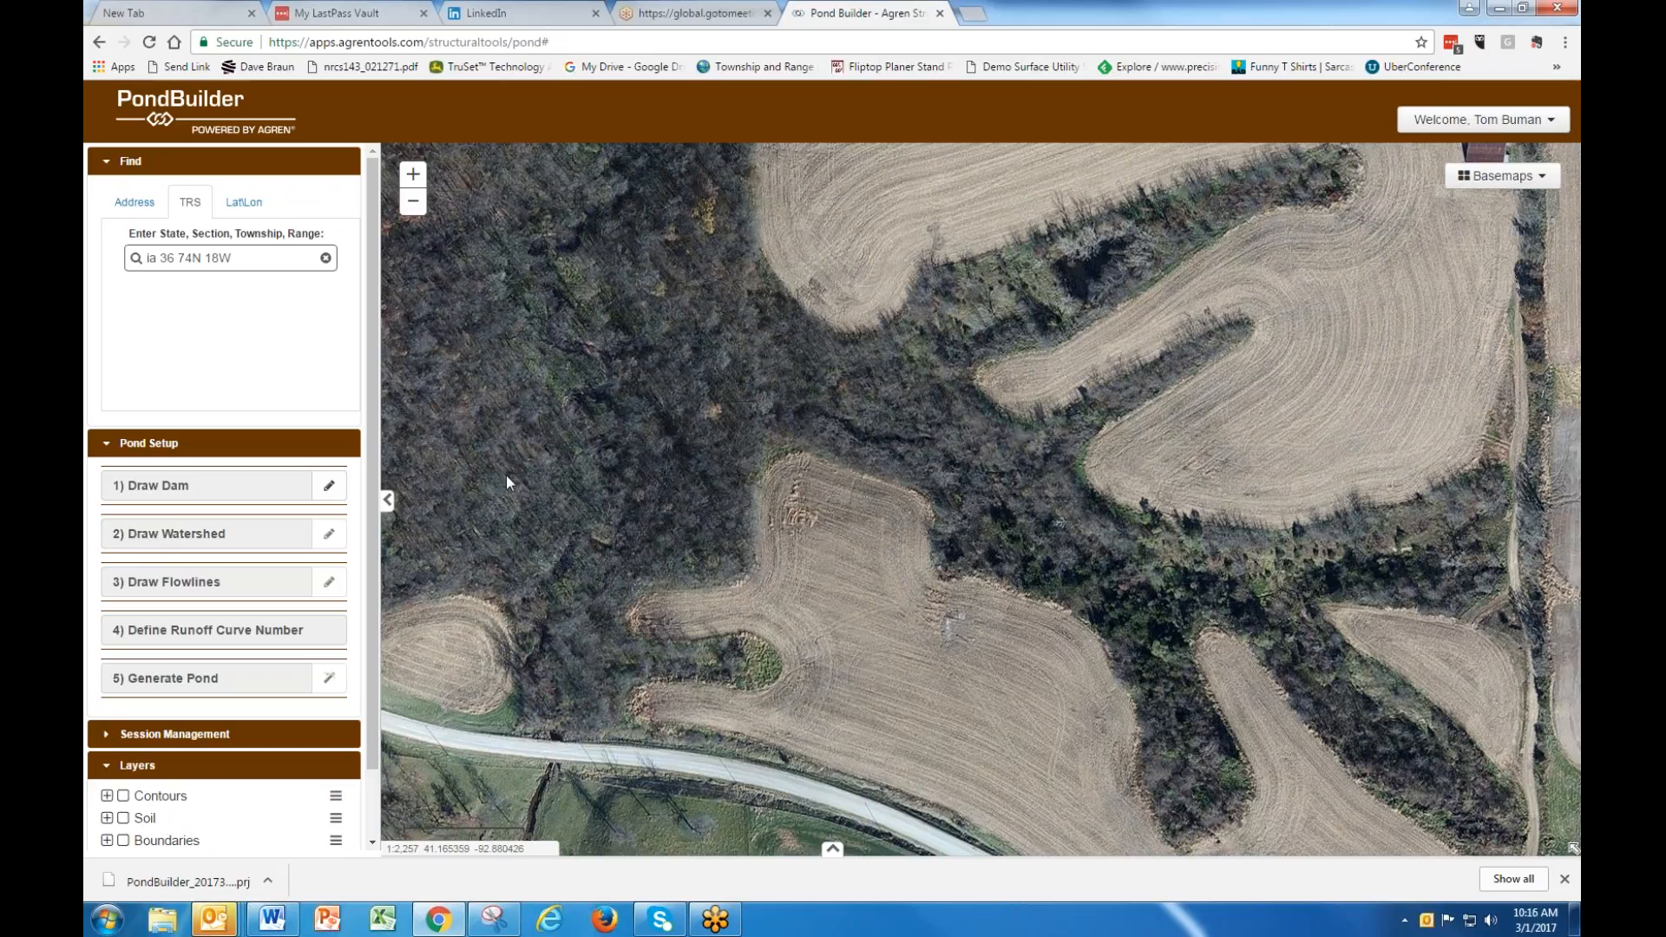
click(123, 796)
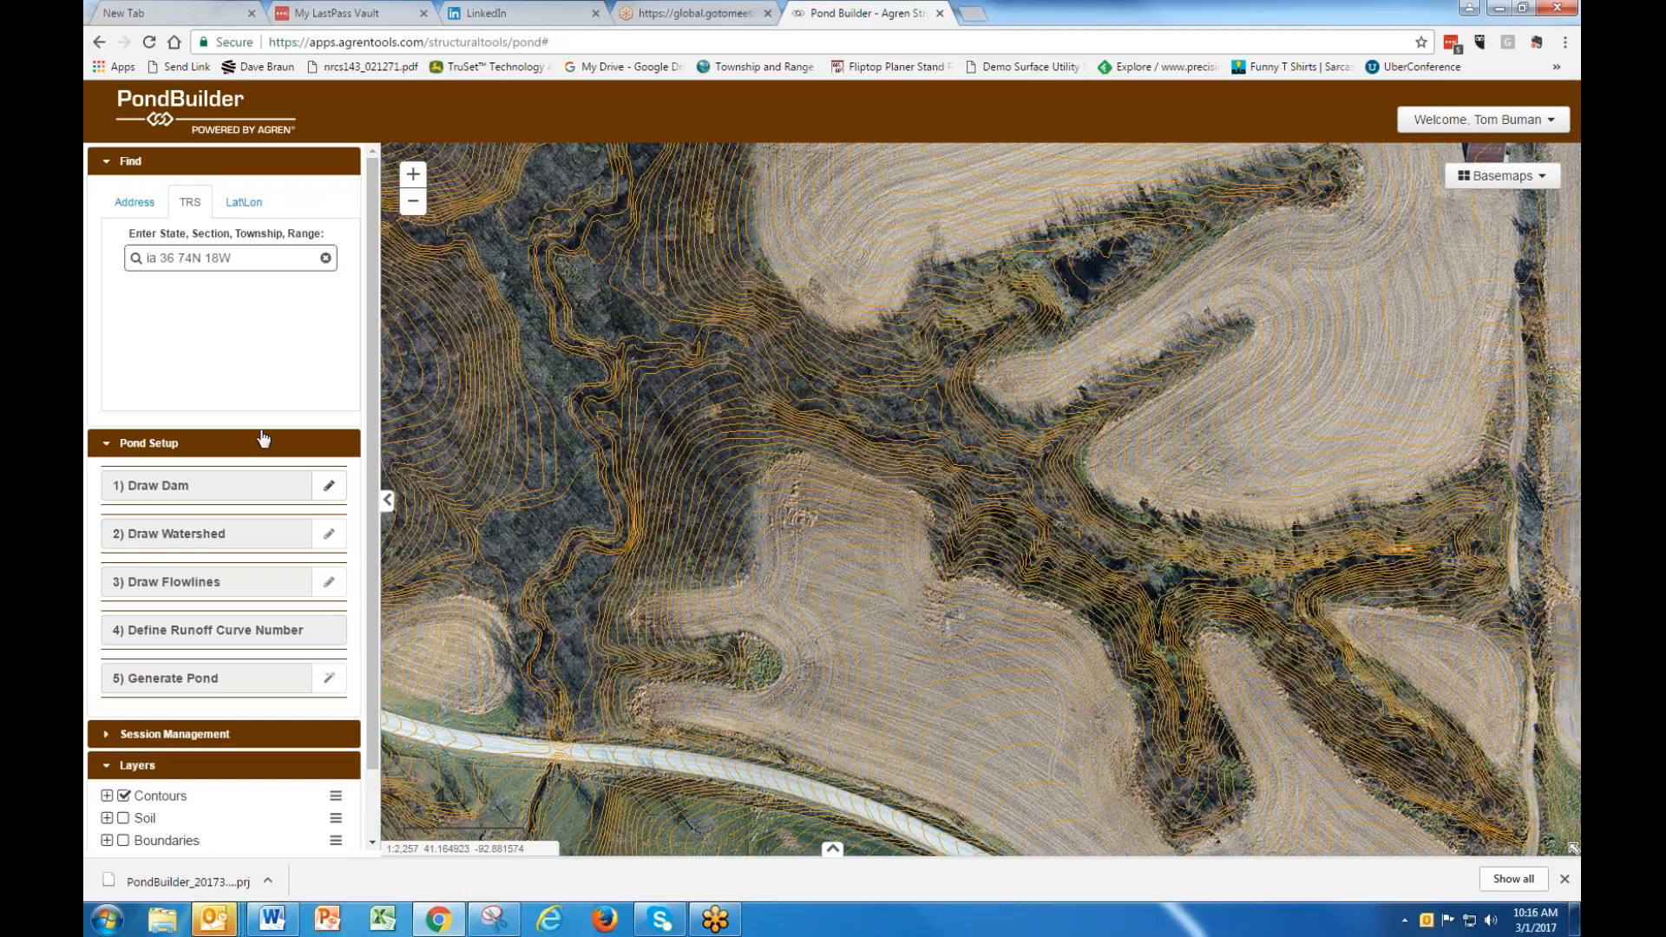
Draw a north-south dam about 693 ft long across the wooded draw north of the road.
click(329, 485)
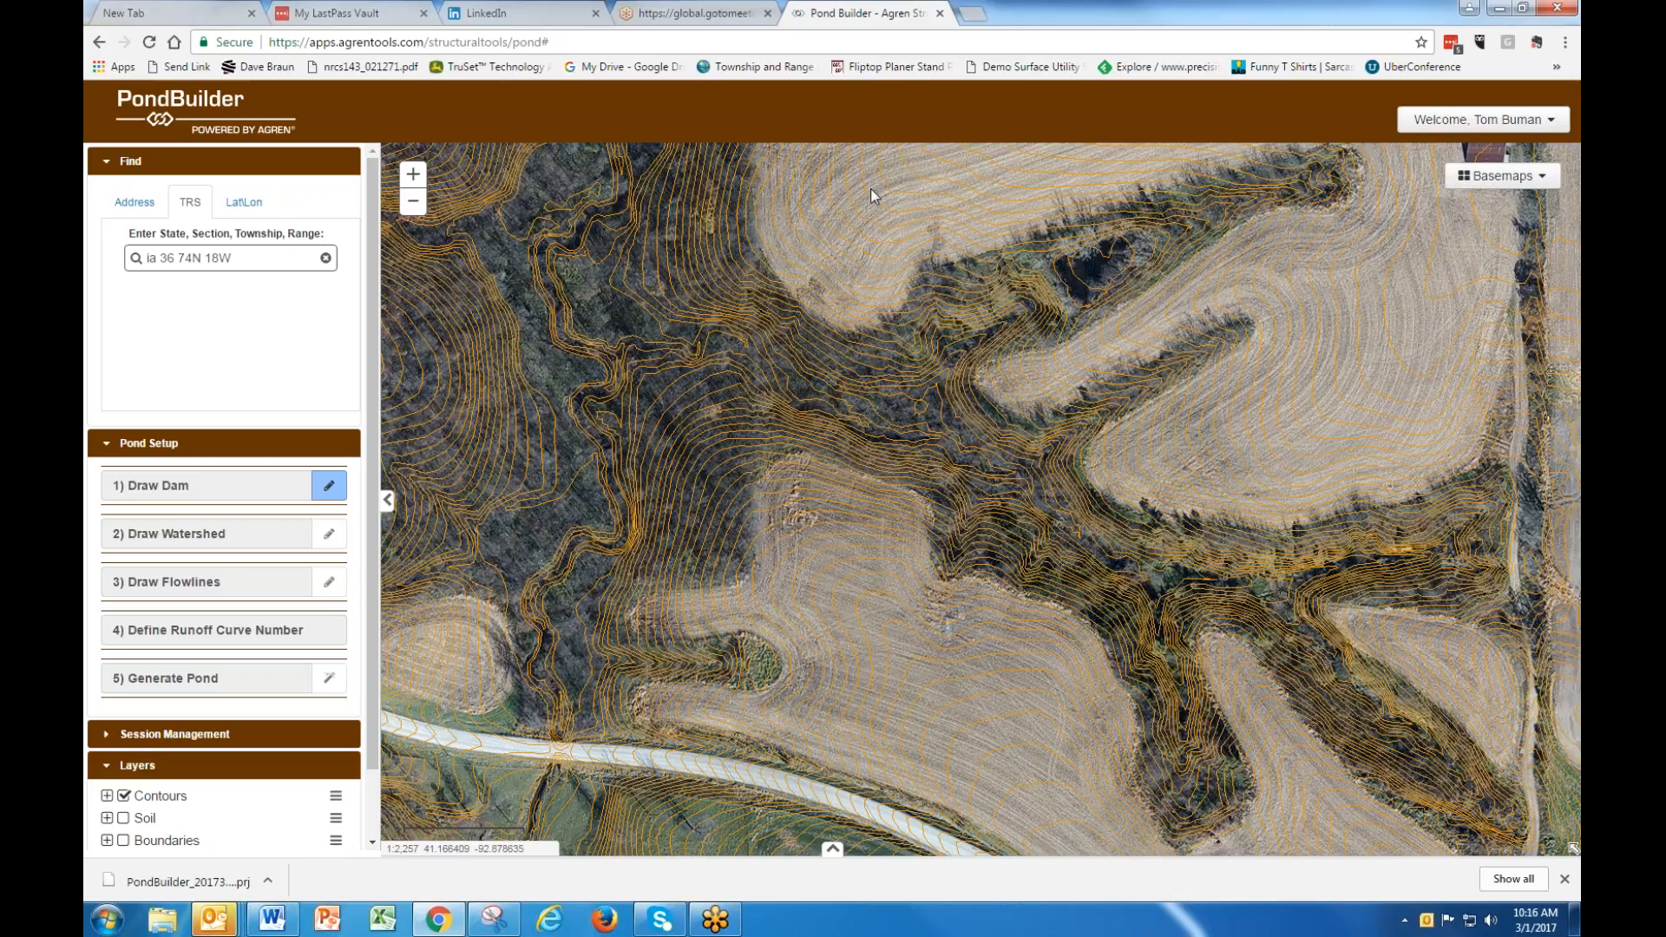
click(871, 189)
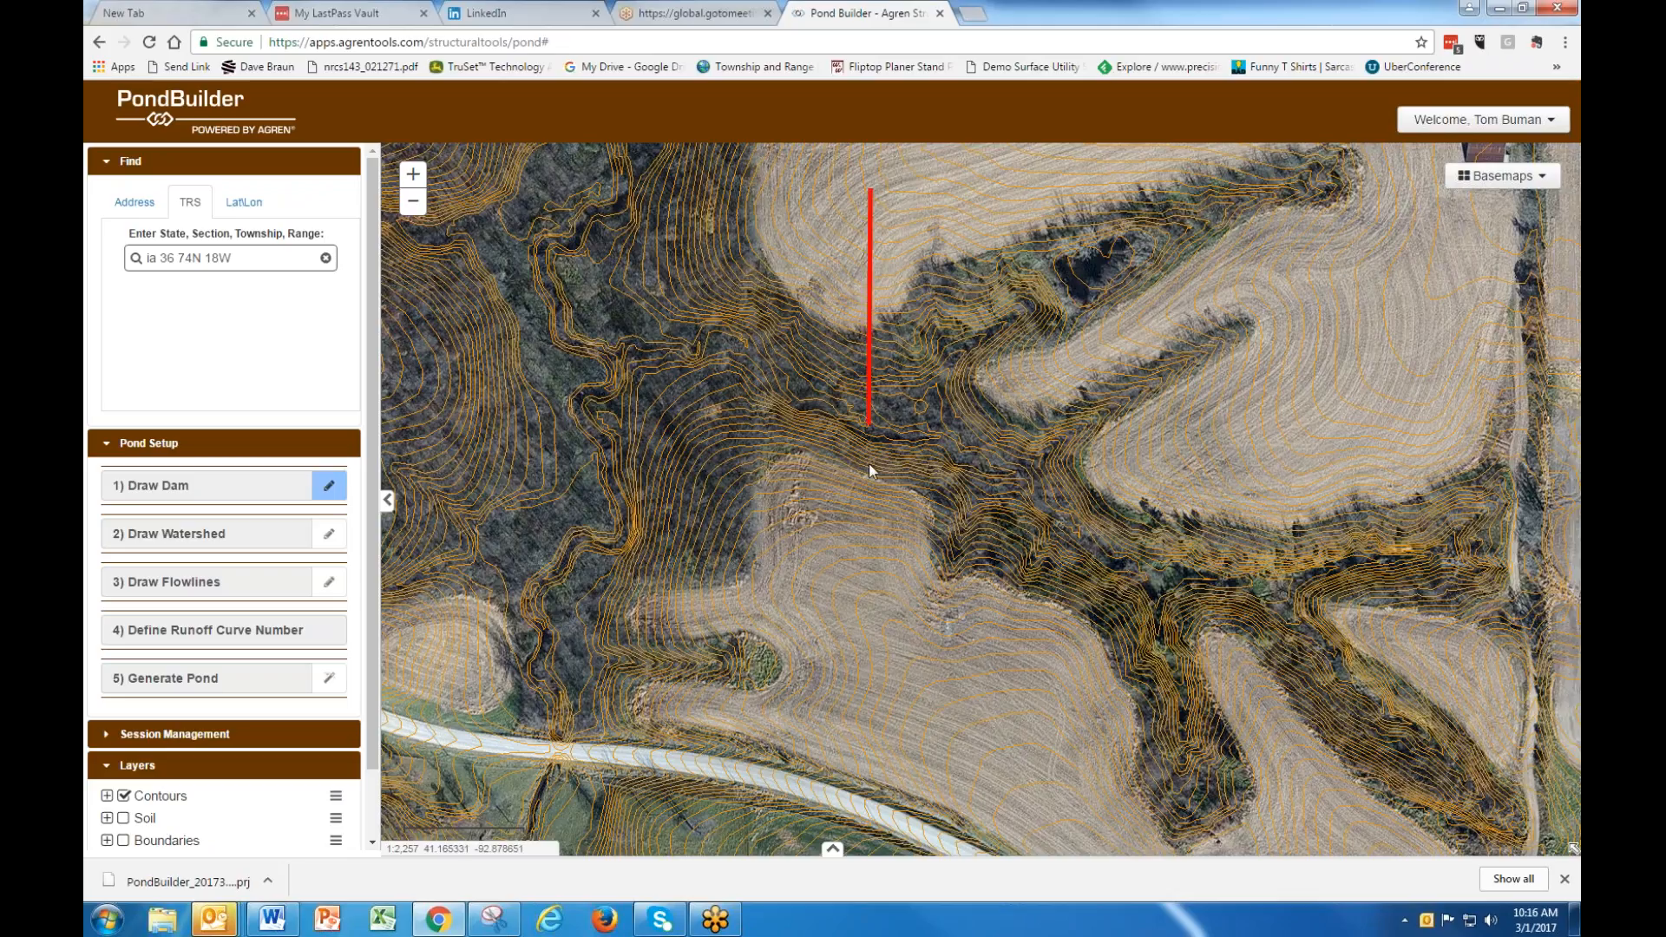
double_click(870, 608)
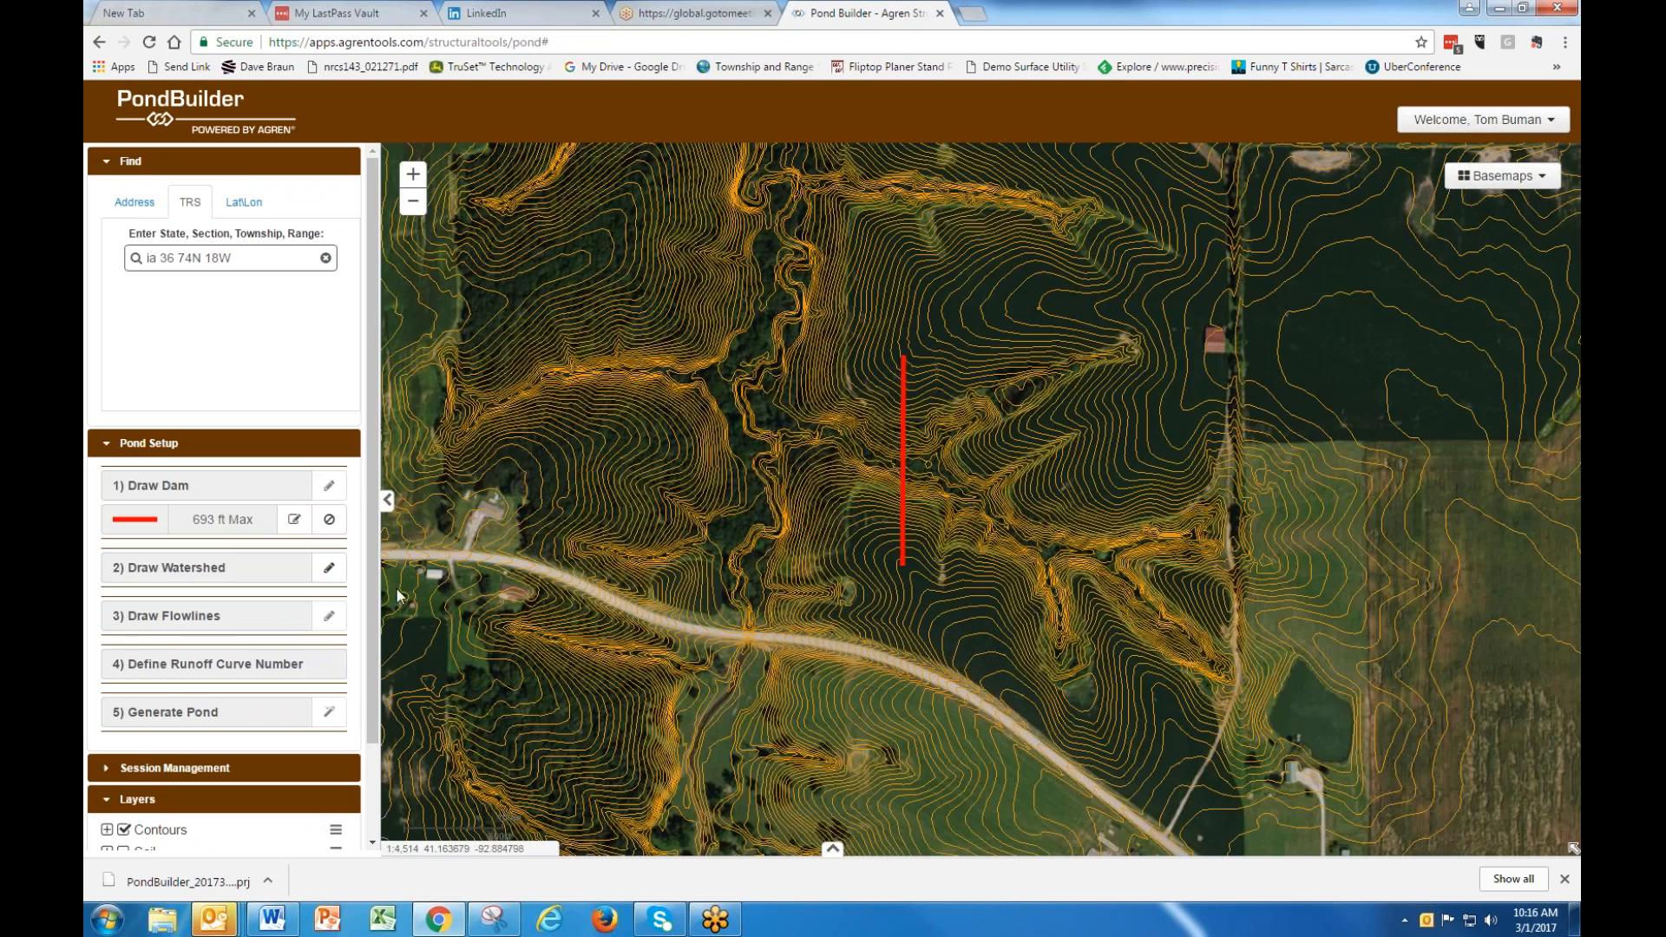
Draw a watershed of about 64 acres east of the dam, running from its south end around to its north end.
click(329, 569)
mouse_move(904, 567)
mouse_down()
mouse_move(1024, 710)
mouse_move(1219, 846)
mouse_up()
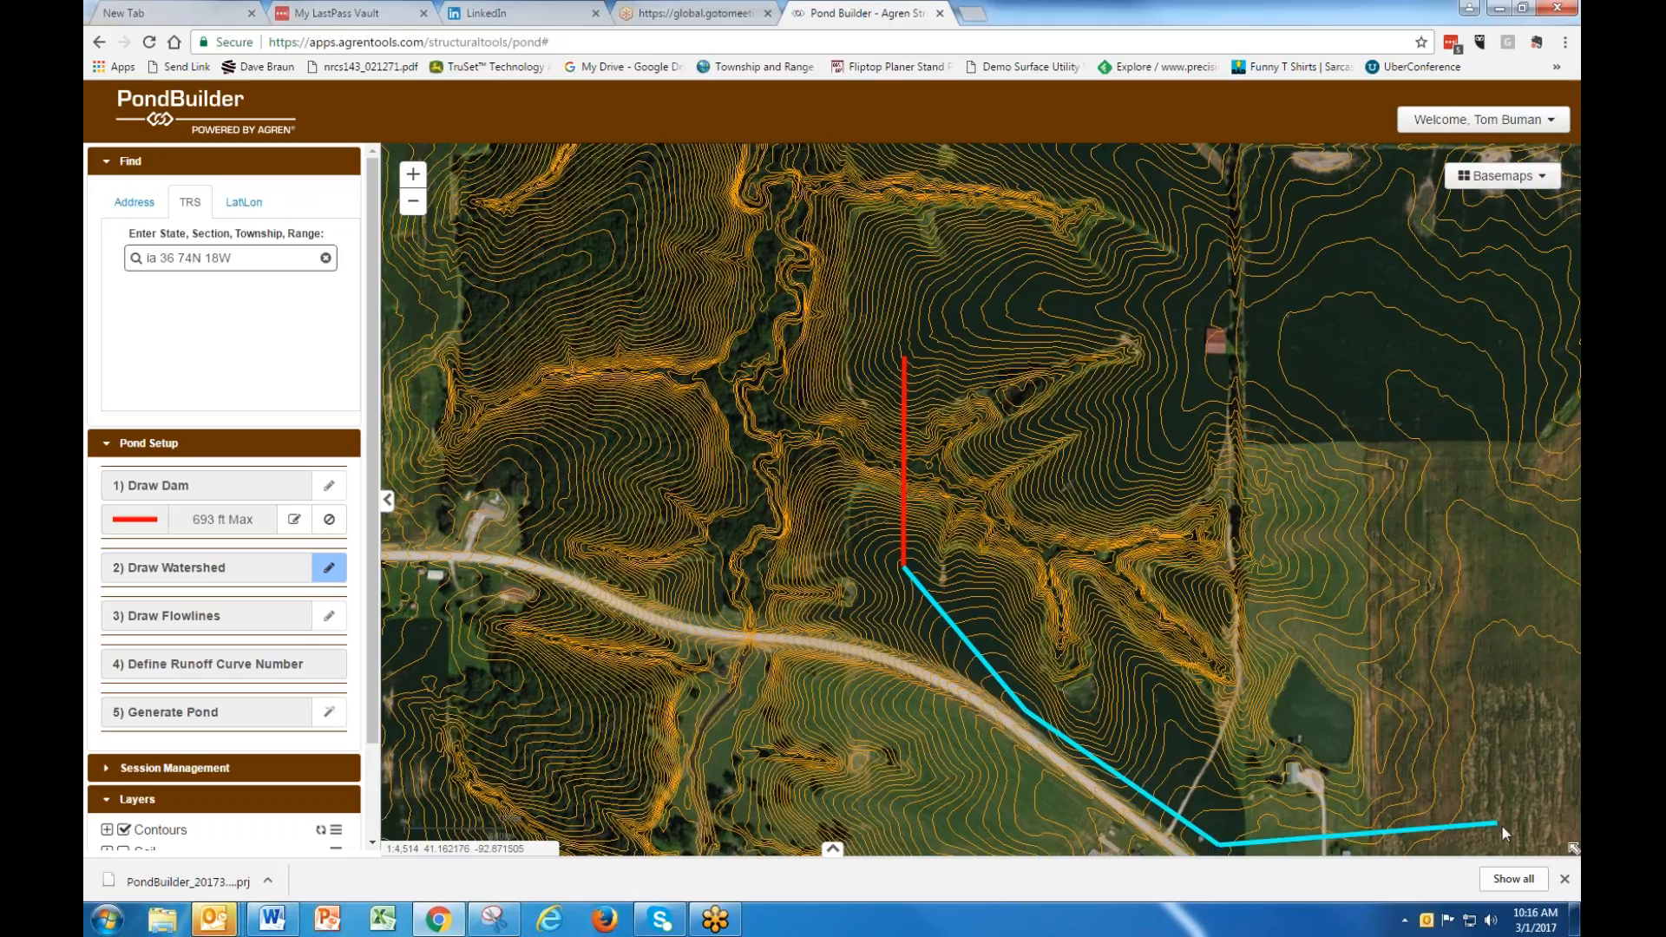
mouse_move(1507, 836)
mouse_down()
mouse_move(1518, 679)
mouse_move(1424, 389)
mouse_move(1119, 308)
mouse_move(978, 324)
mouse_move(904, 358)
mouse_up()
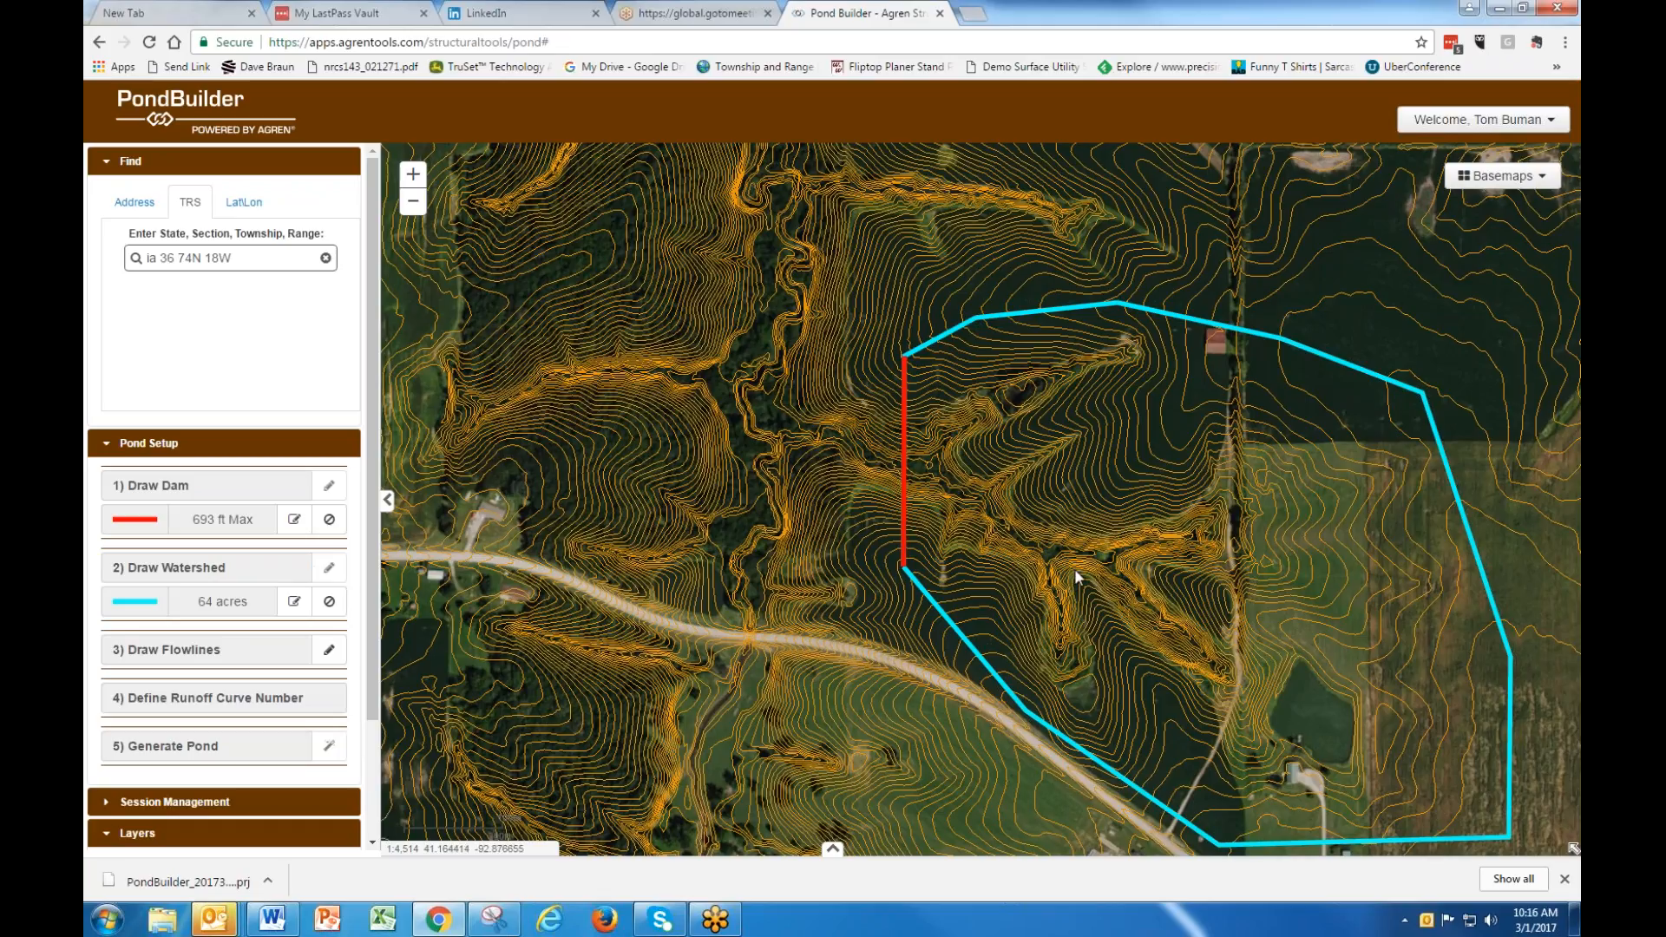
Reshape the watershed by moving its two southern corners south toward the road, enlarging it to about 68 acres, and save the edit.
drag(1078, 576, 1003, 446)
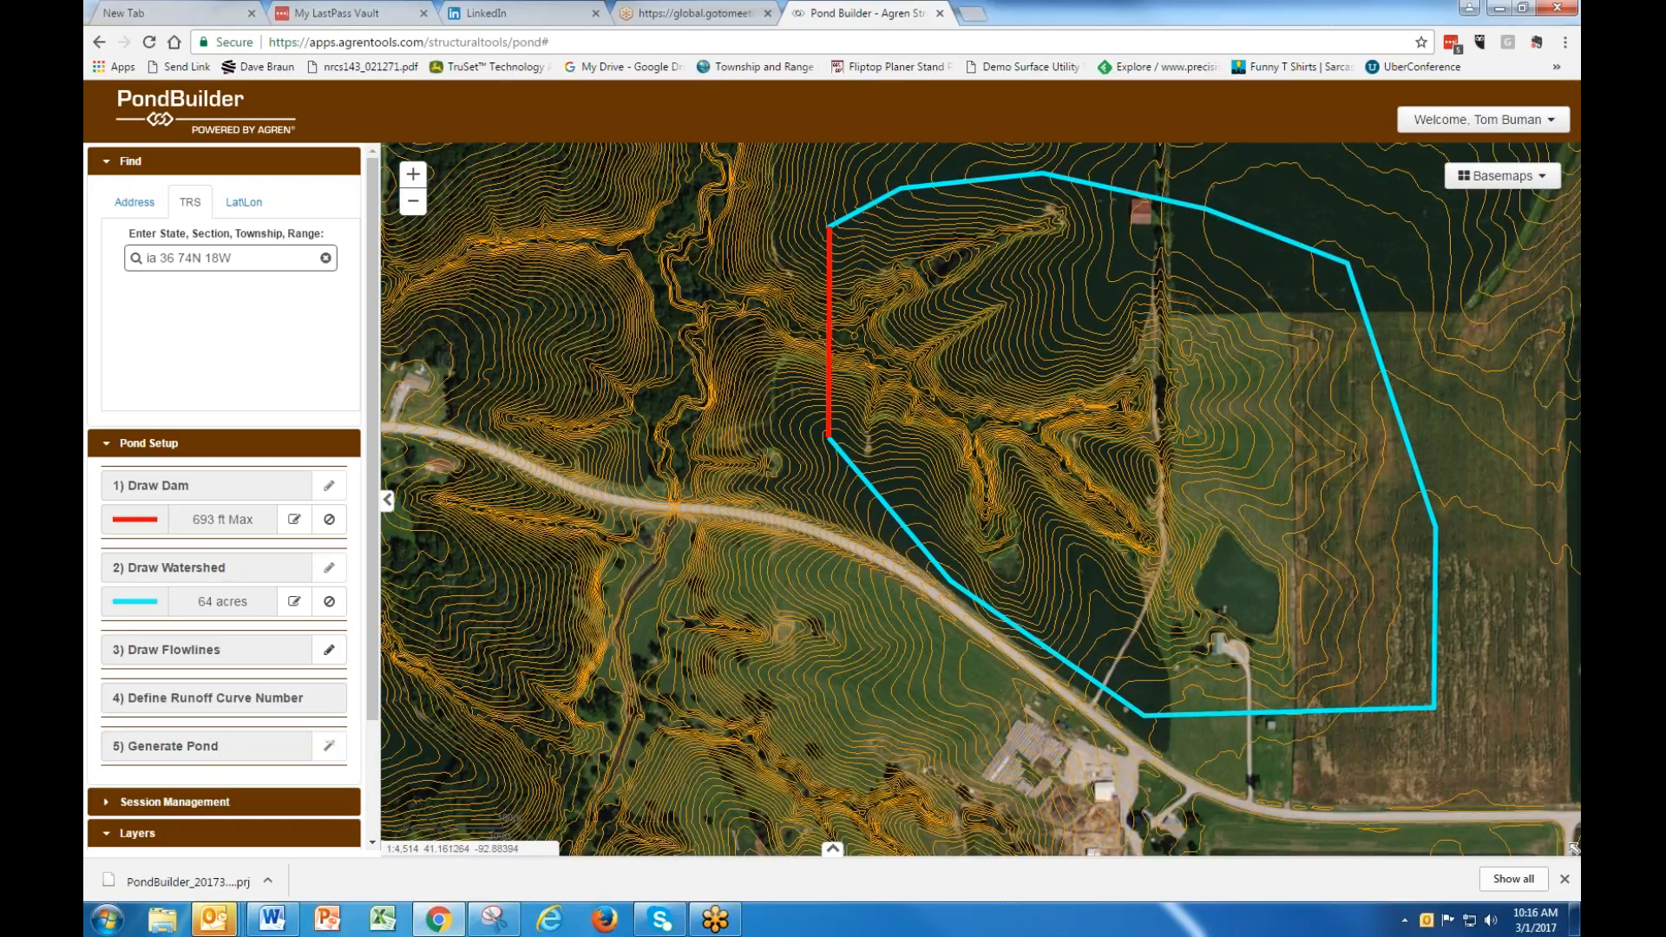
click(295, 603)
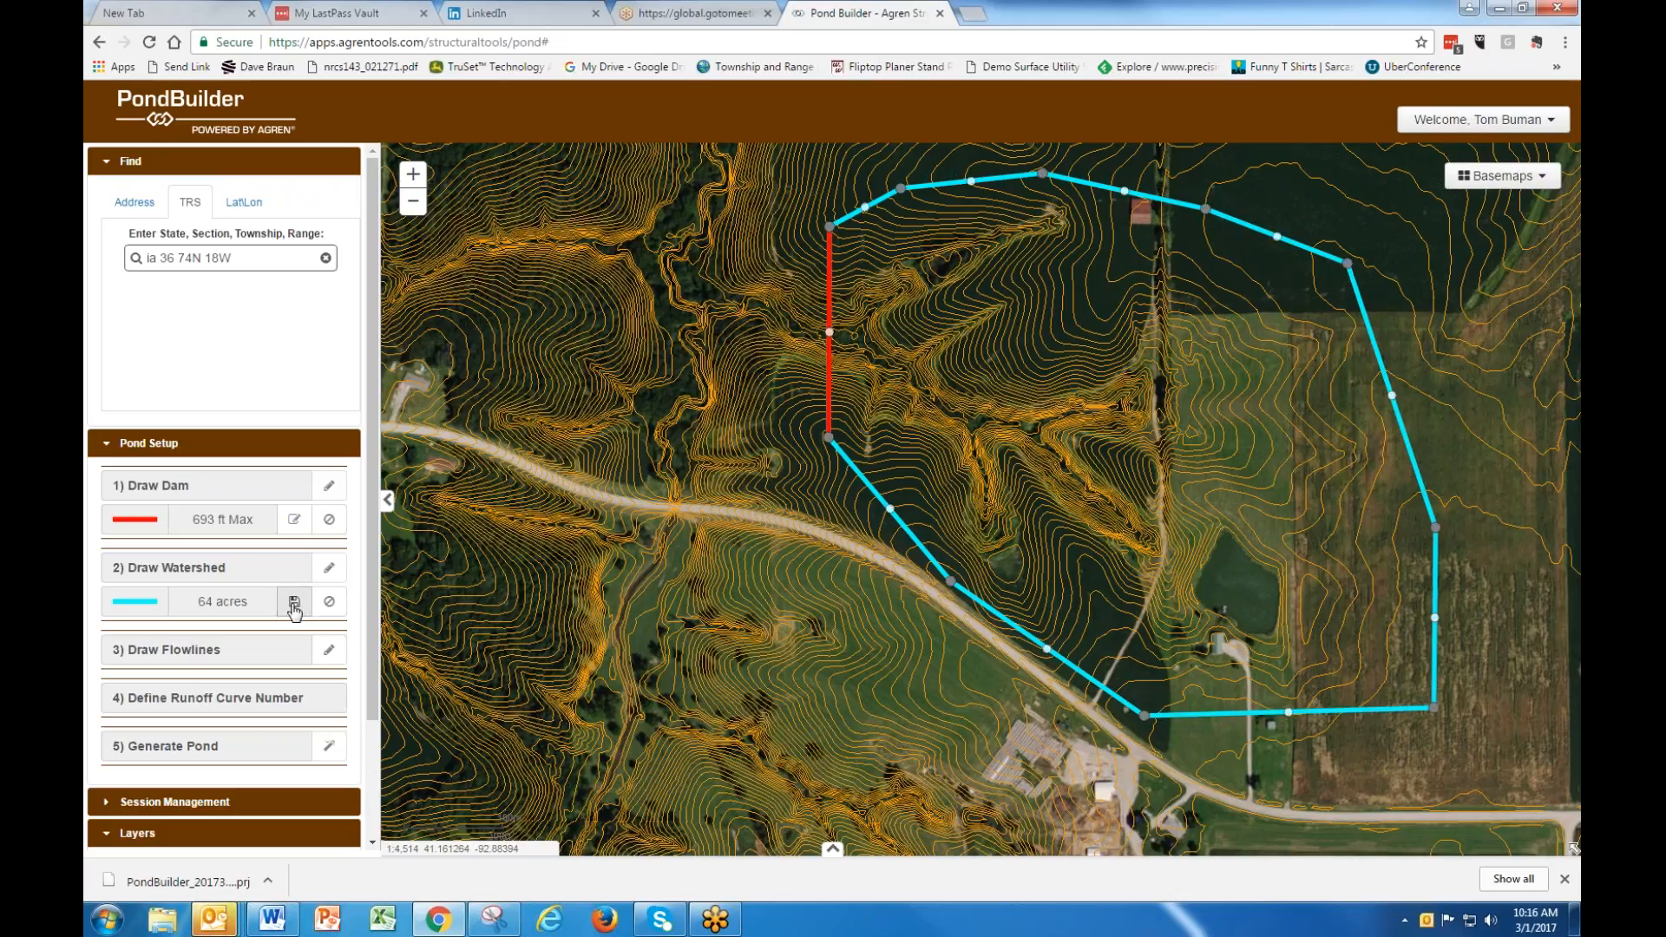
drag(1288, 711, 1247, 781)
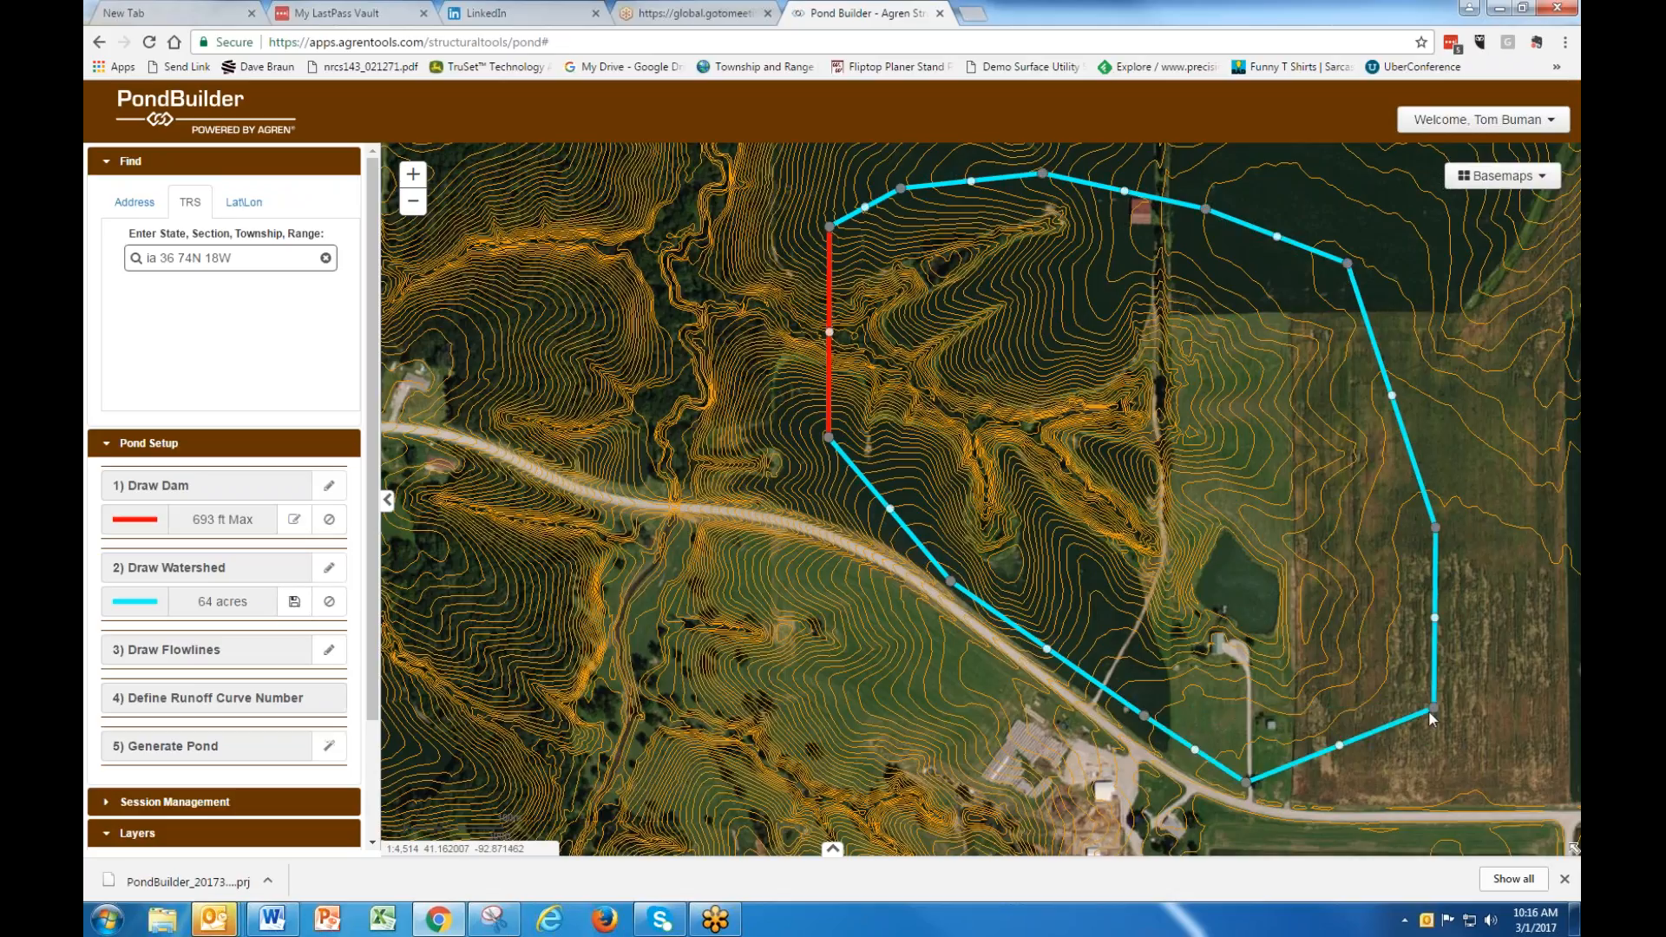
drag(1450, 772, 1452, 767)
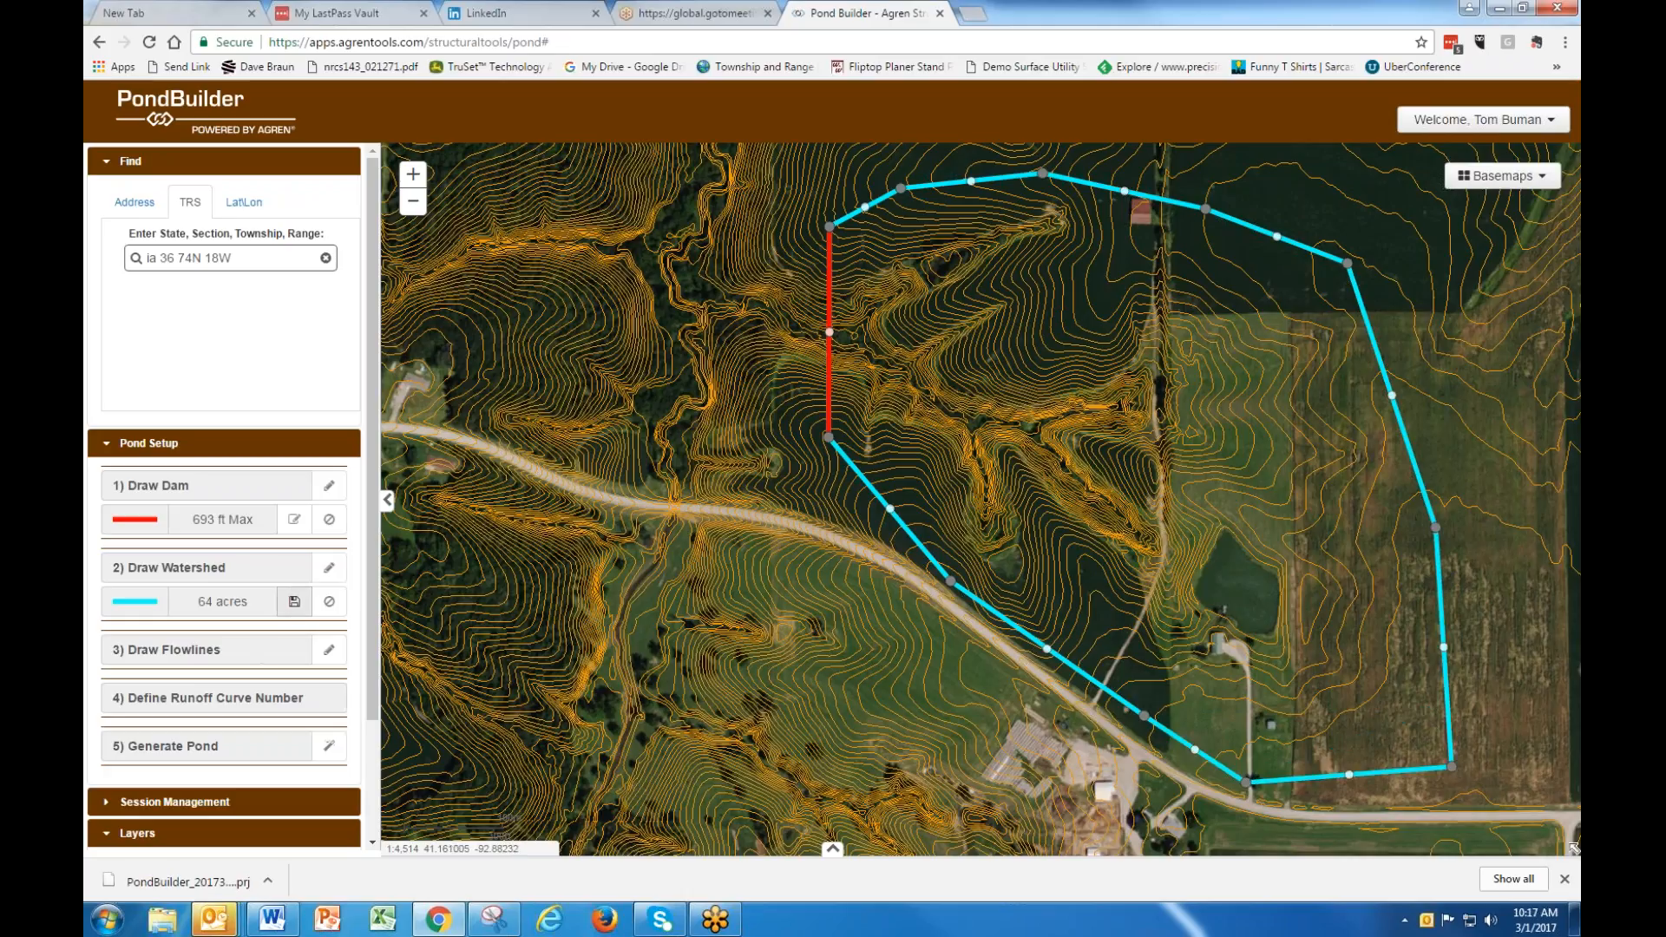
click(295, 601)
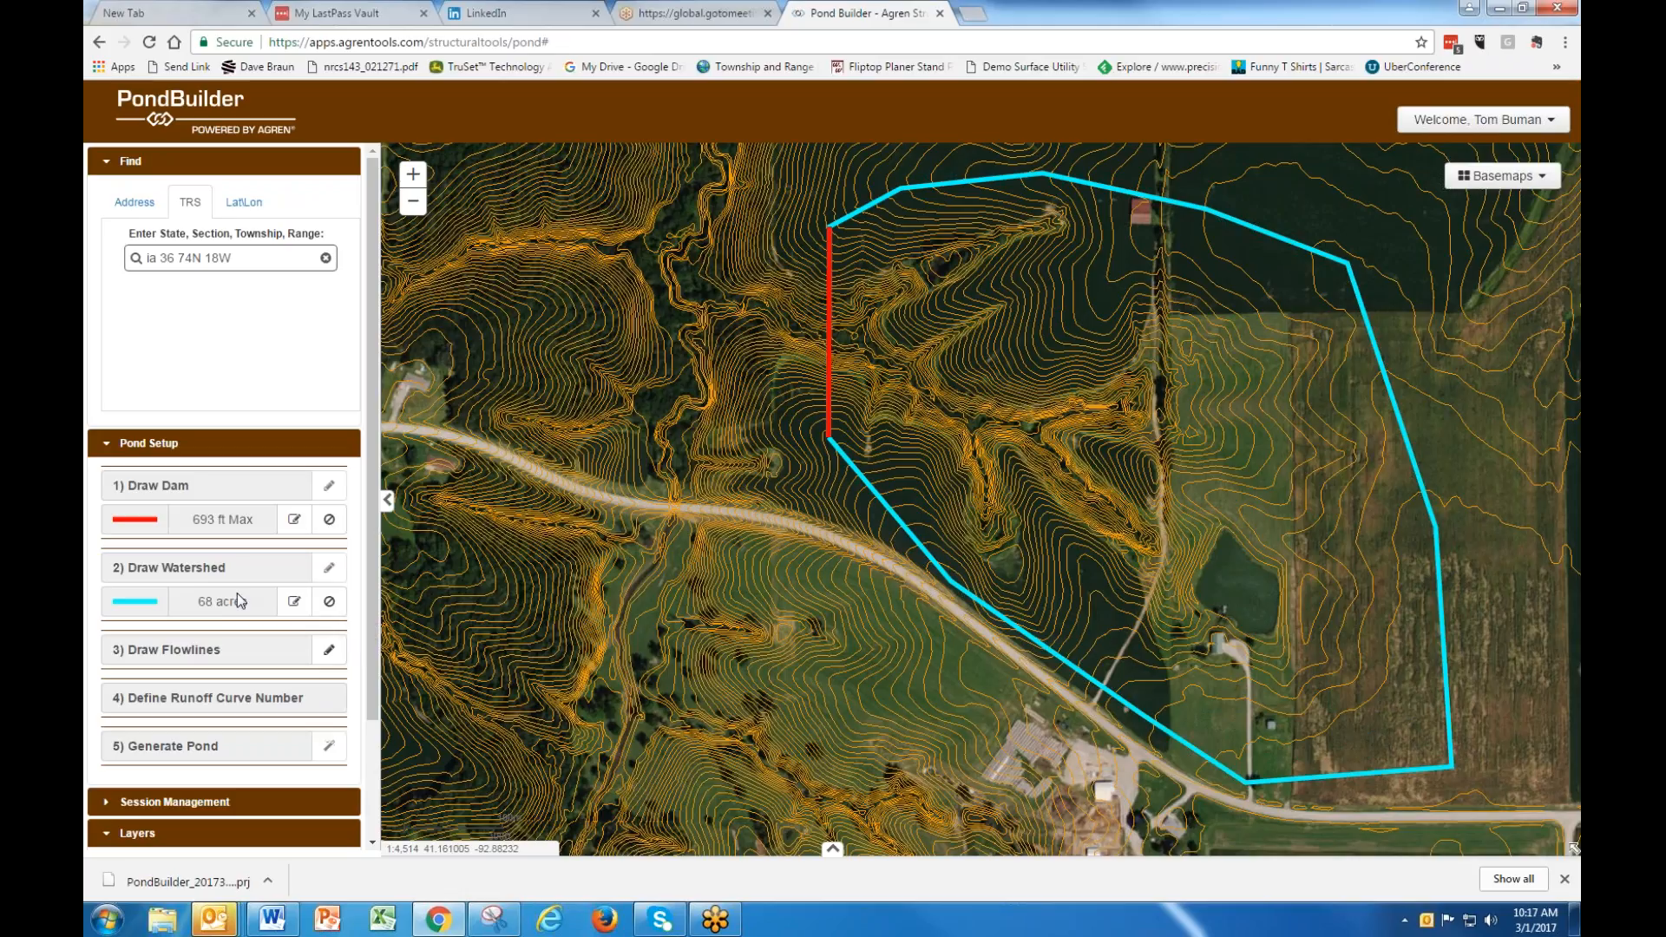
Draw a flowline about 2558 ft long from the dam up the draw, past the farmstead, to the watershed's southeast corner.
click(329, 650)
click(833, 339)
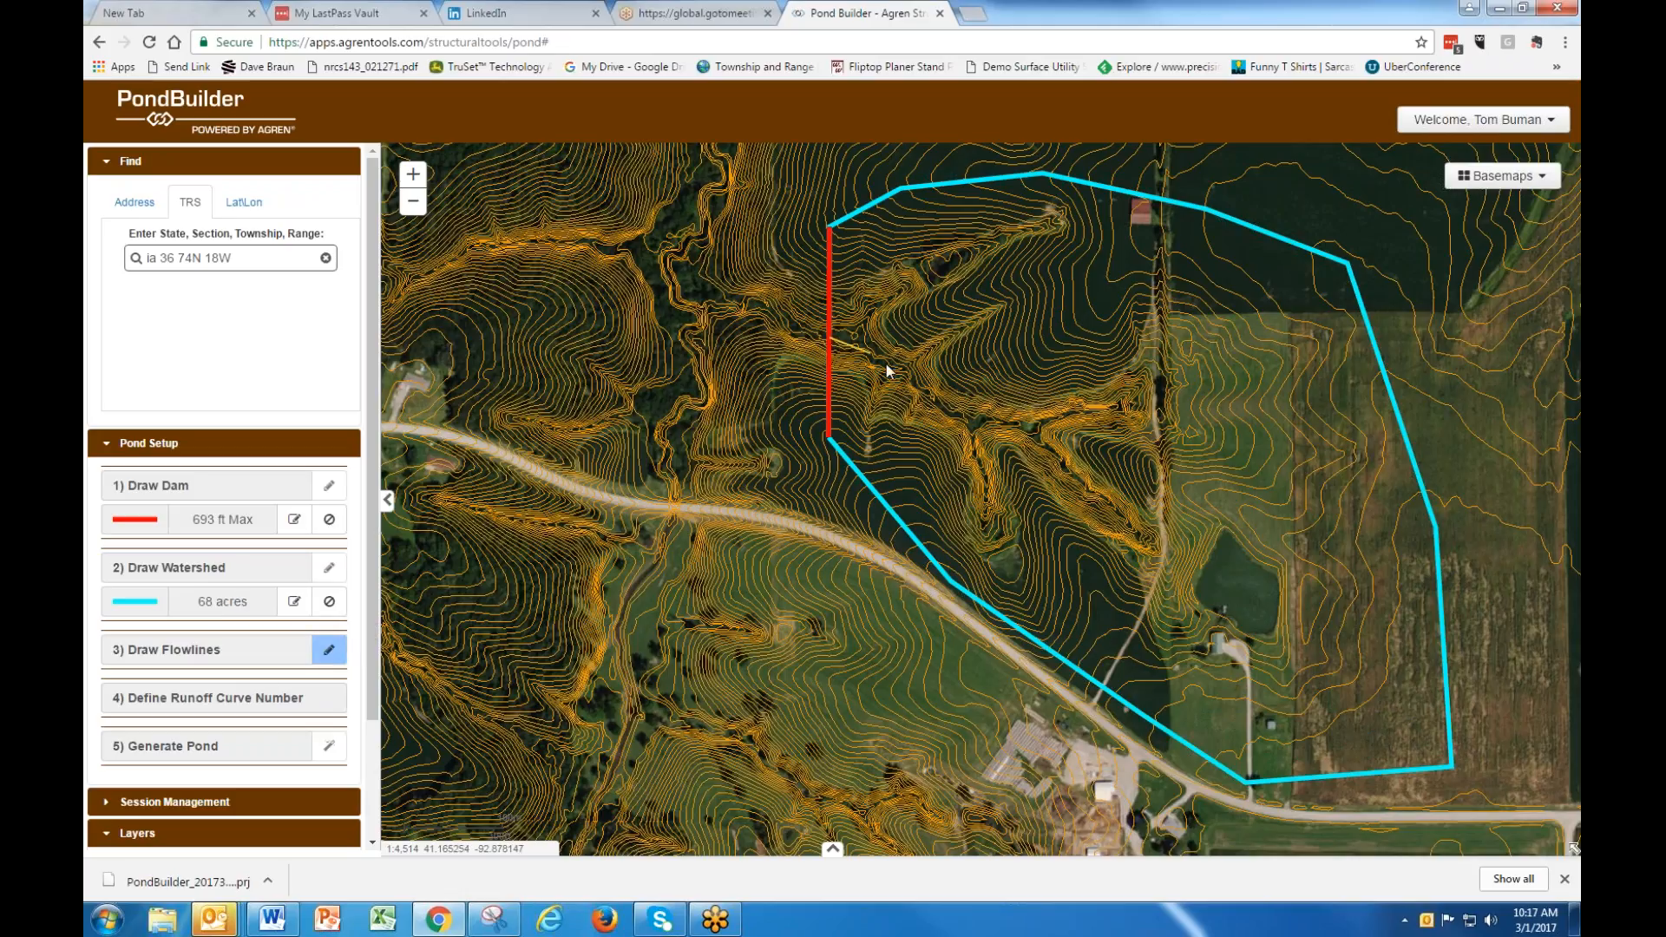
click(892, 366)
click(941, 407)
click(971, 420)
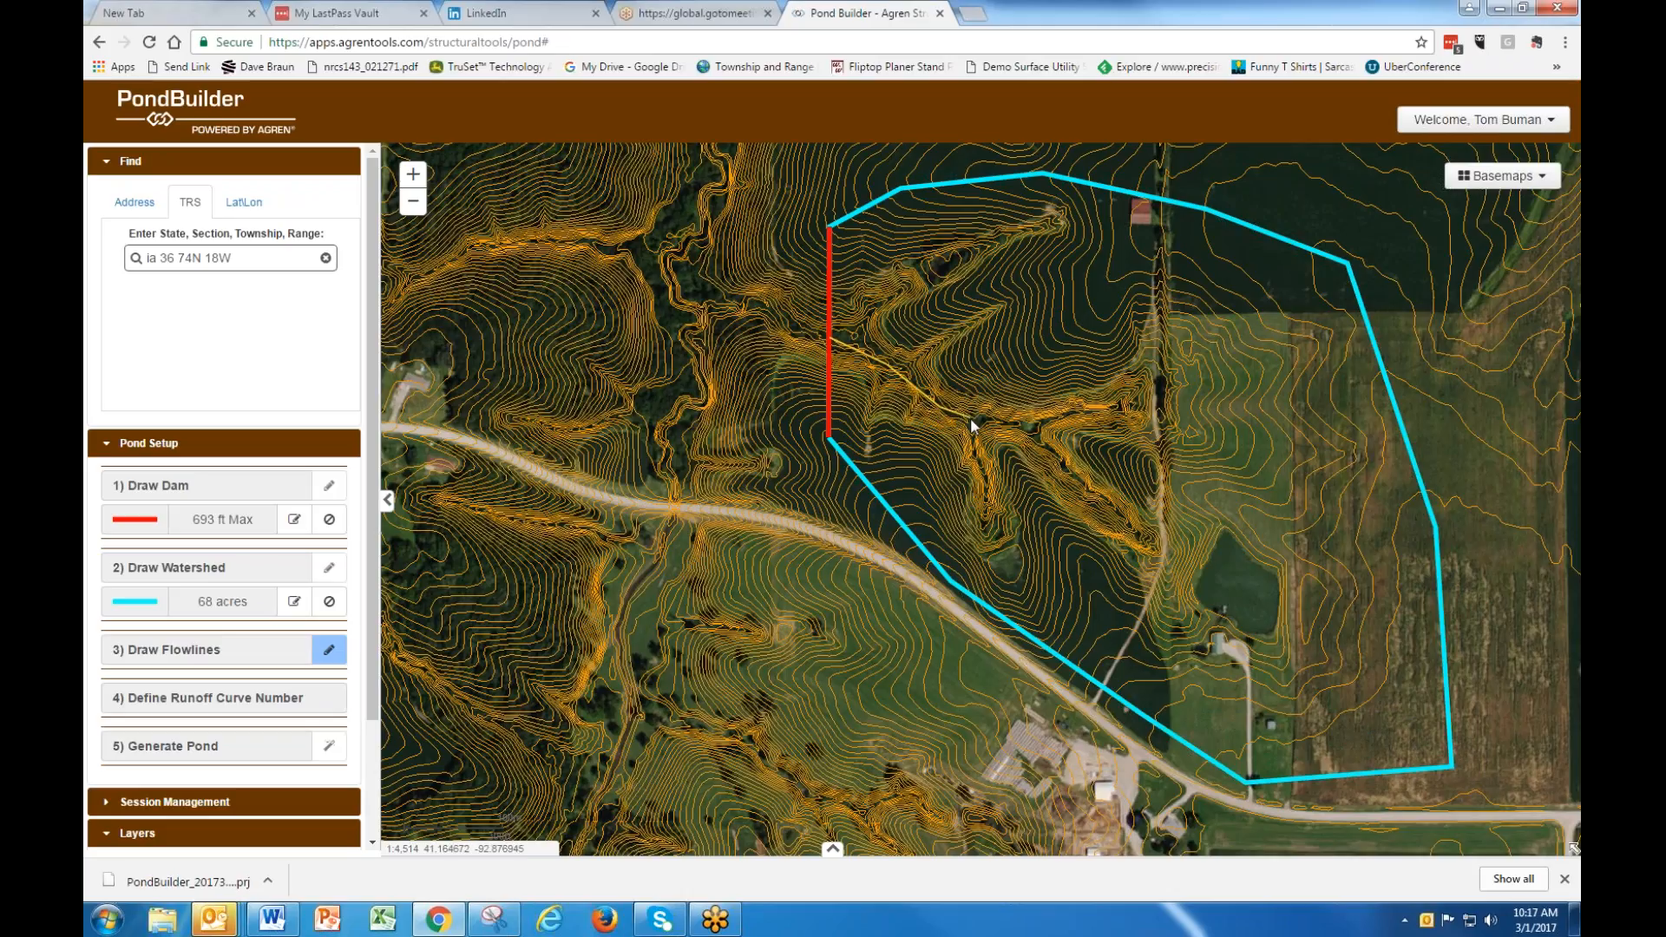
click(1027, 424)
double_click(1150, 554)
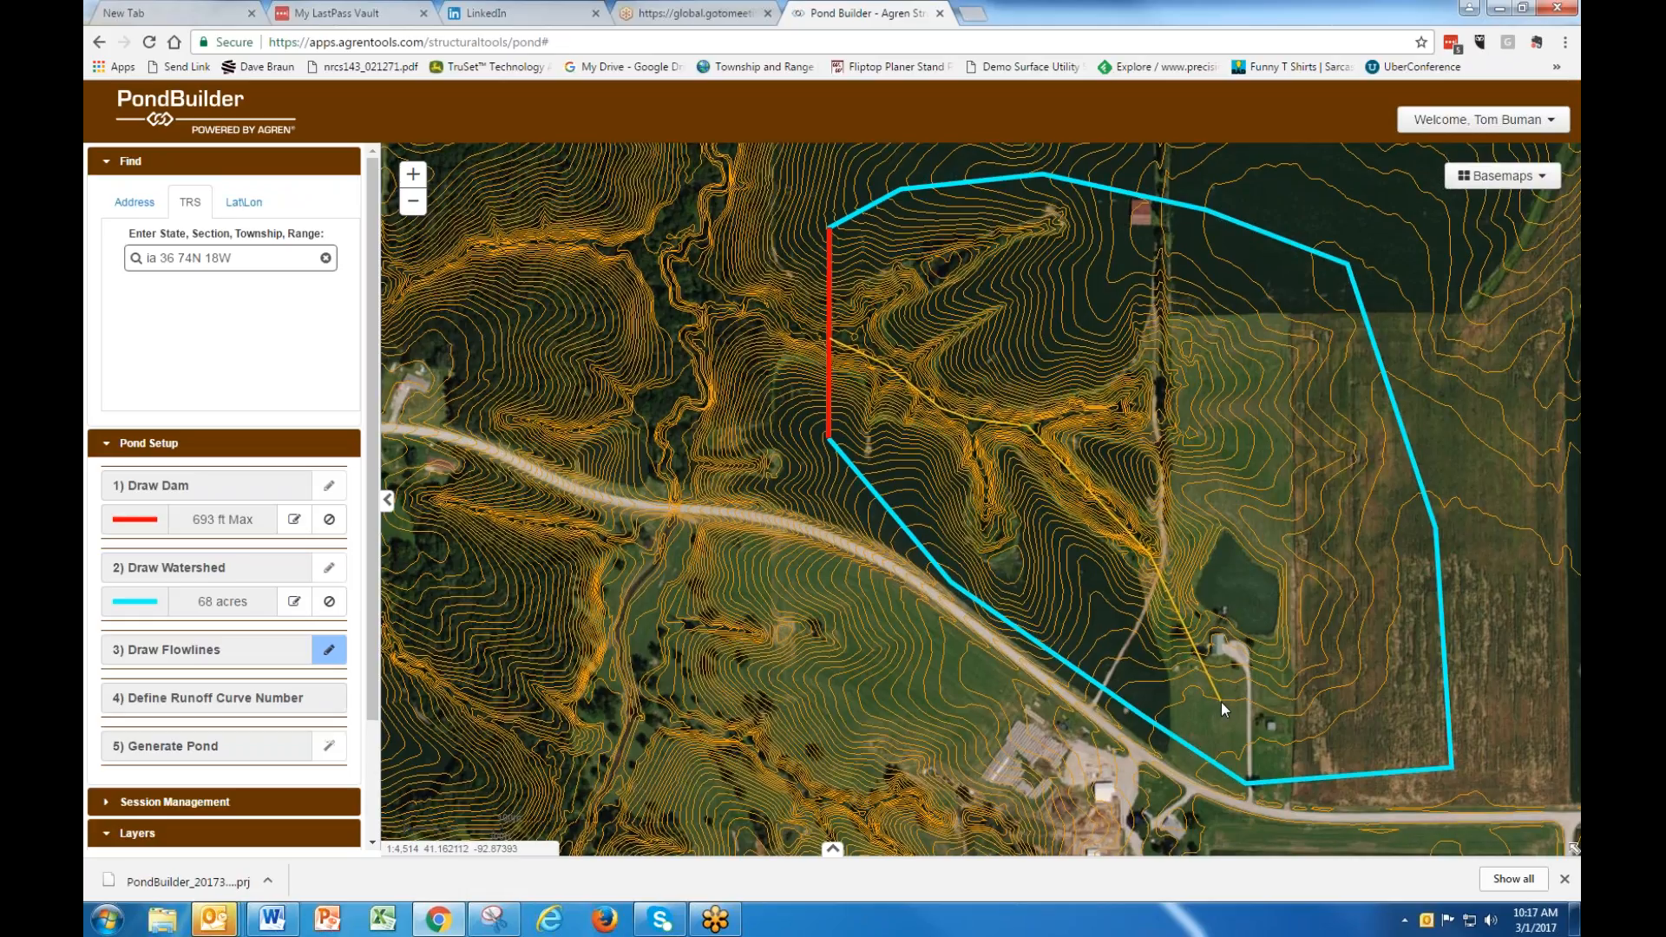
click(1226, 596)
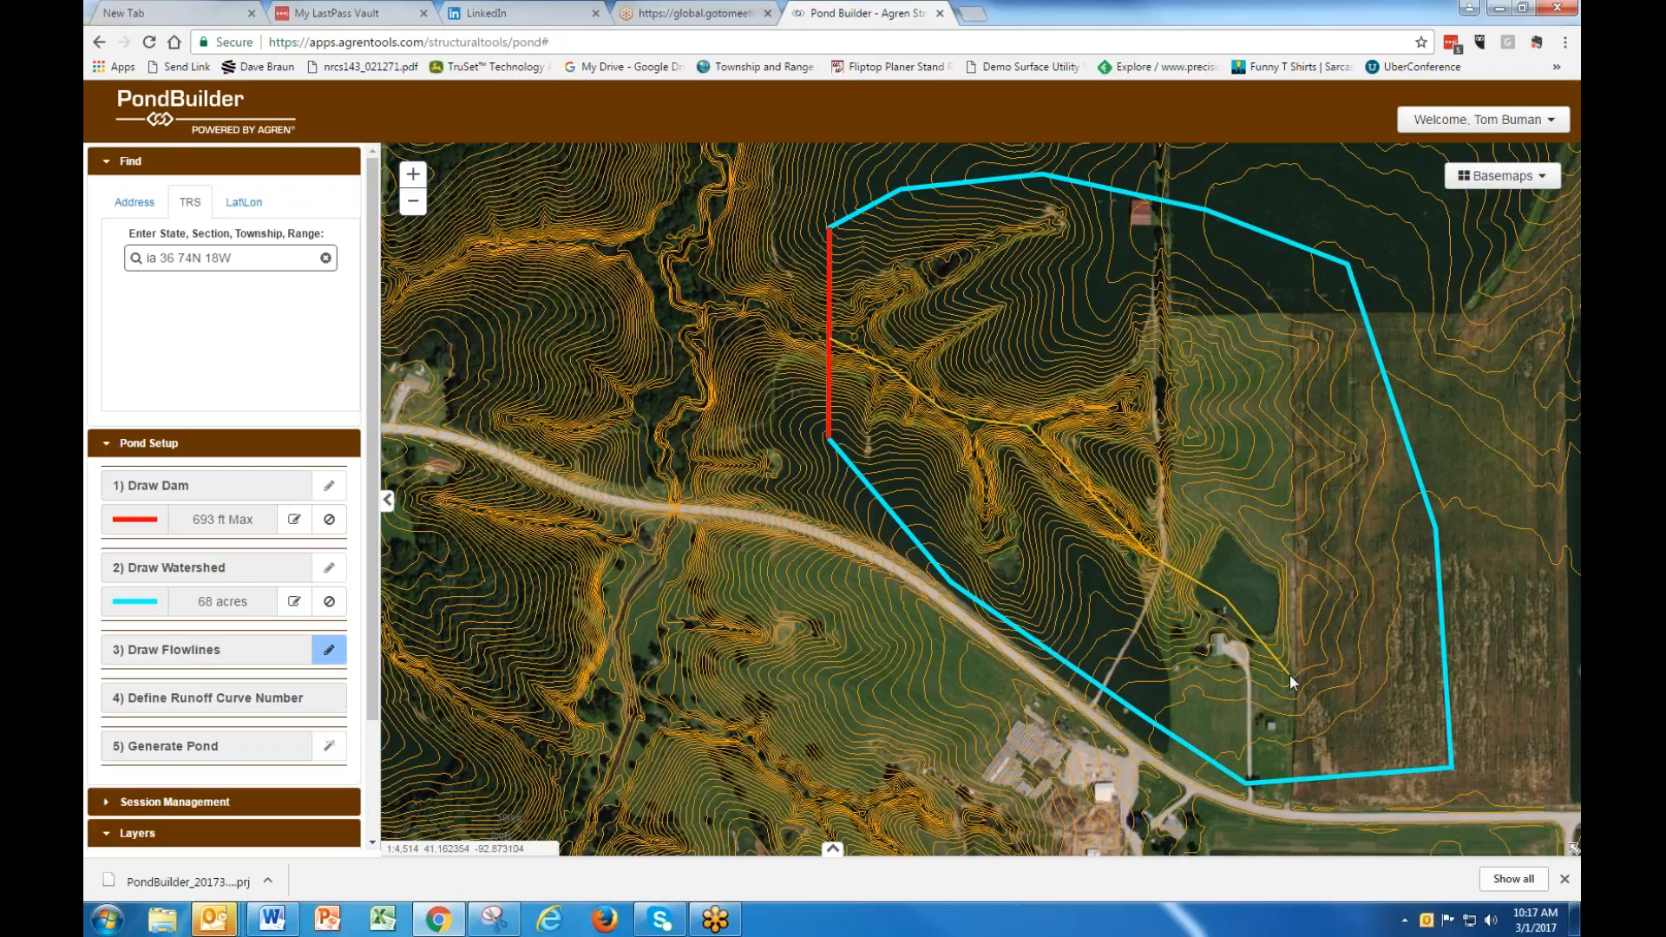
double_click(1451, 767)
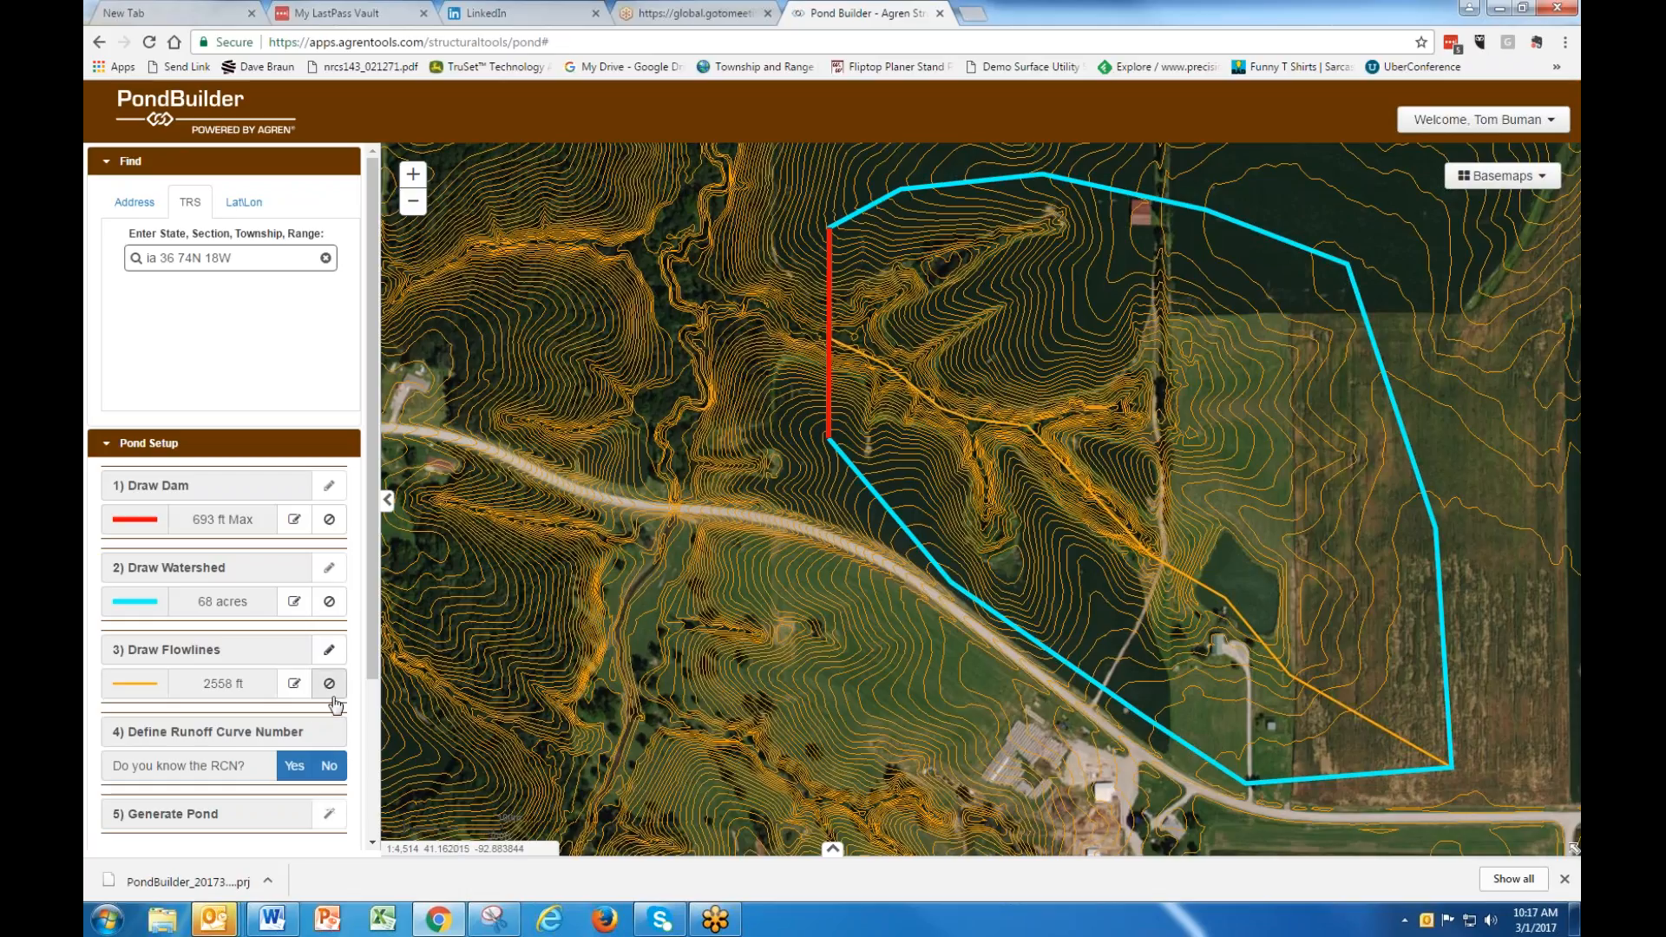
Choose to enter a known runoff curve number and set it to 78.
scroll(298, 781, down, 1)
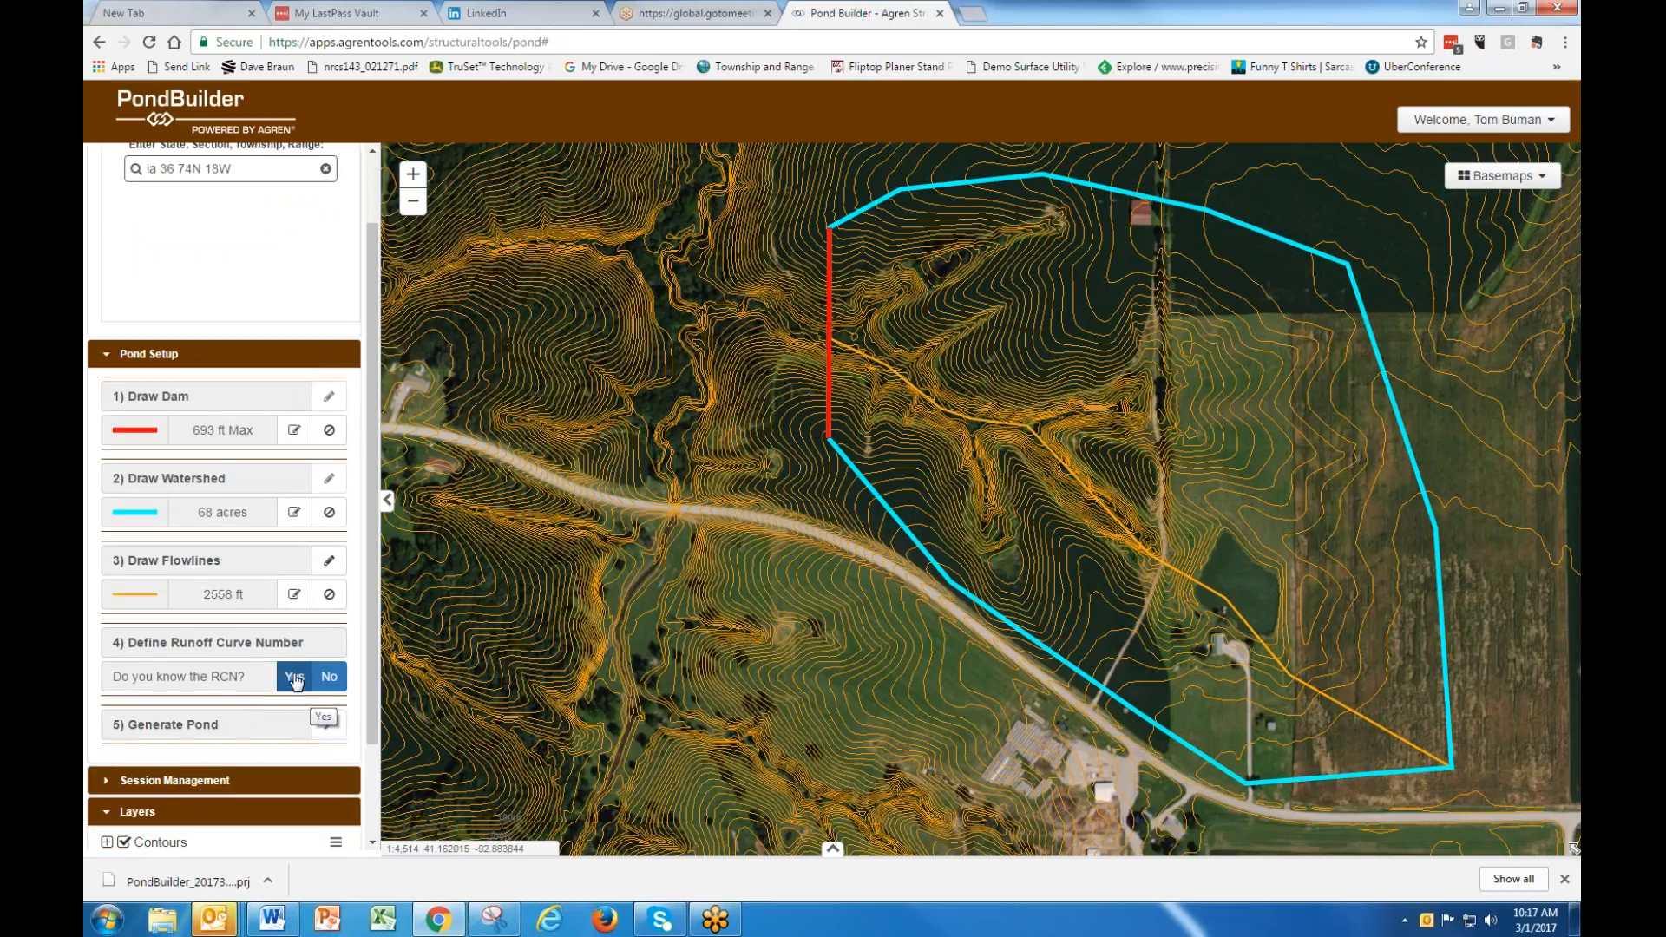
click(293, 680)
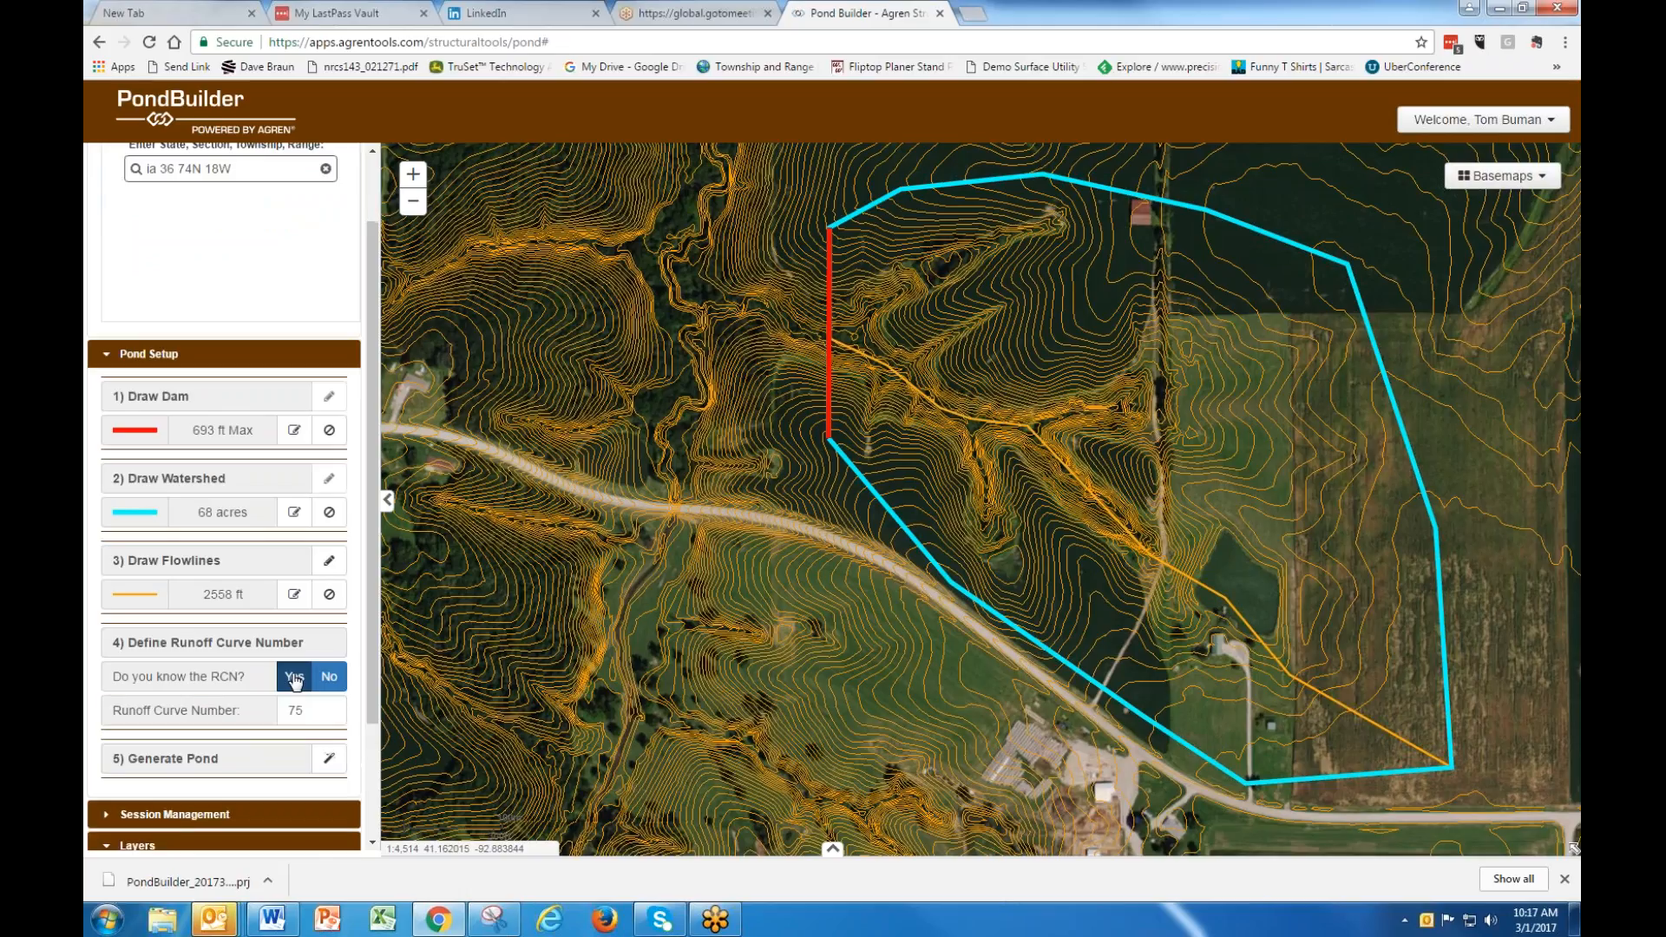
double_click(329, 708)
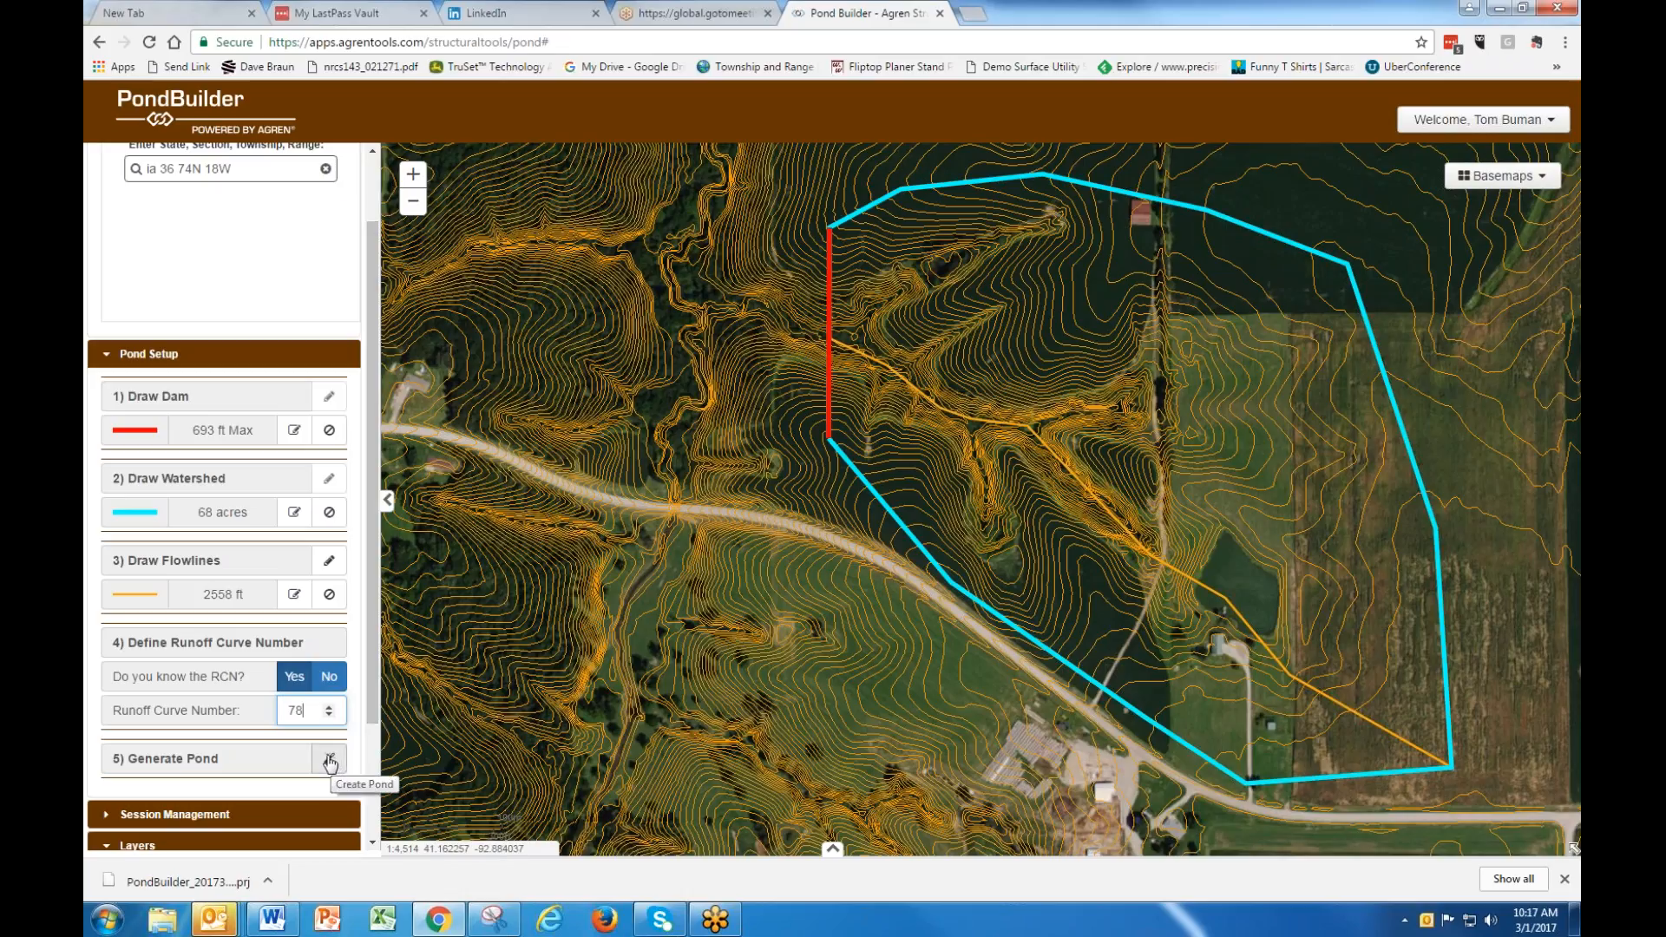
Generate the pond with default design standards, PVC instead of smooth steel for the principal spillway pipe, and a 10 ft wide auxiliary spillway.
click(330, 760)
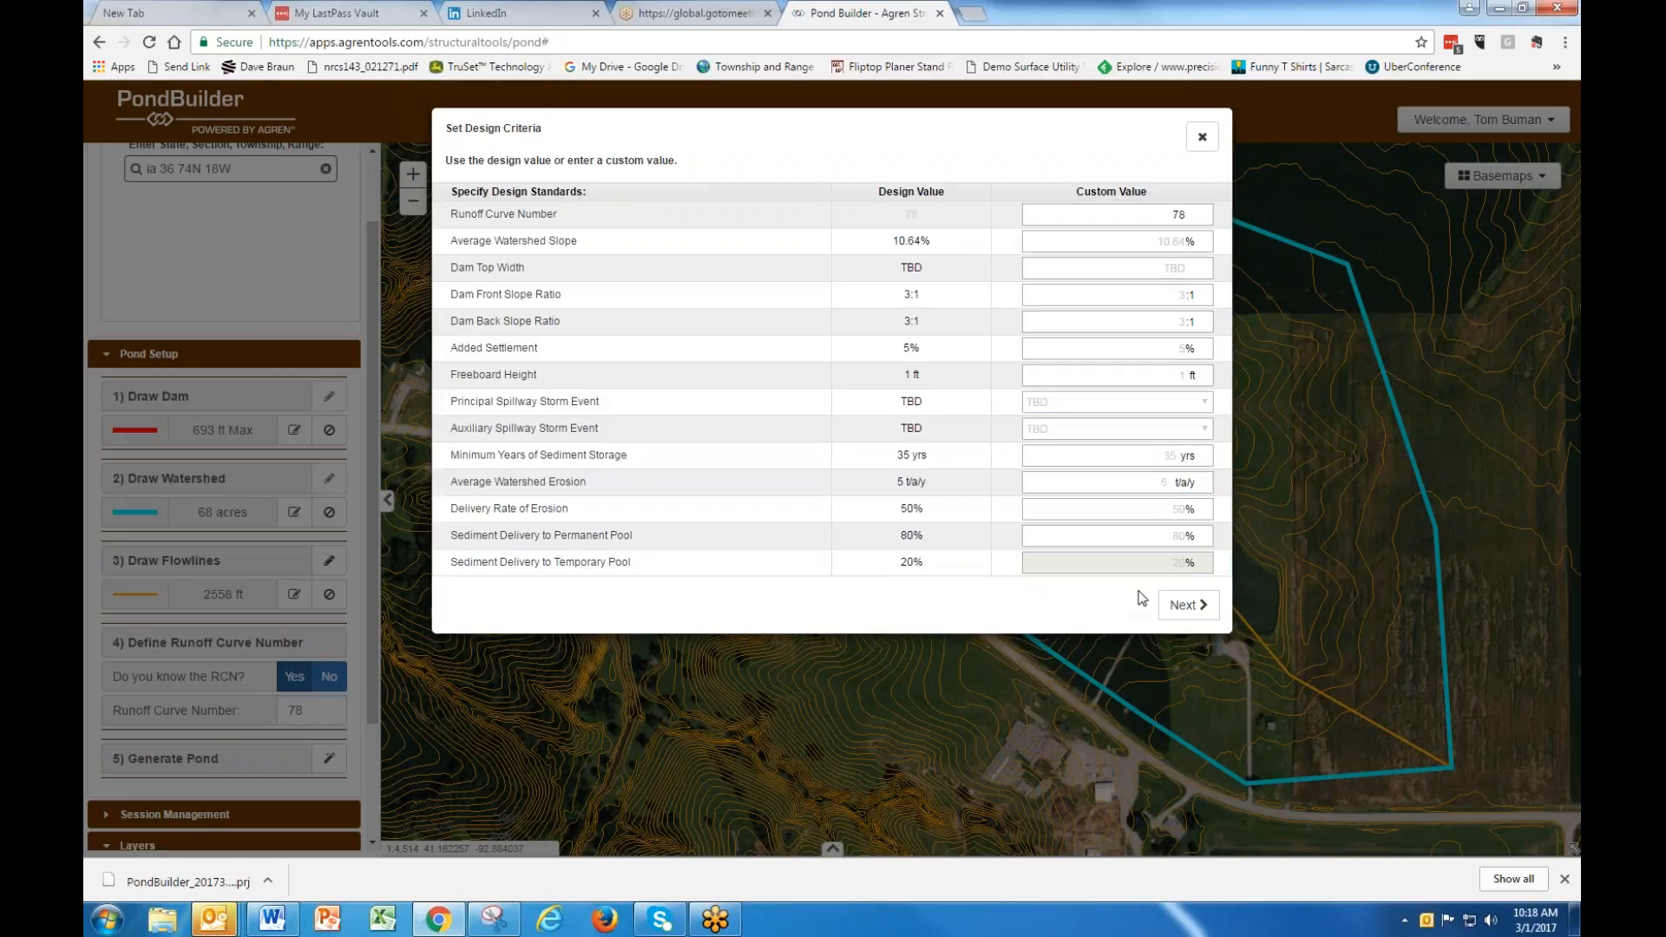
click(1181, 606)
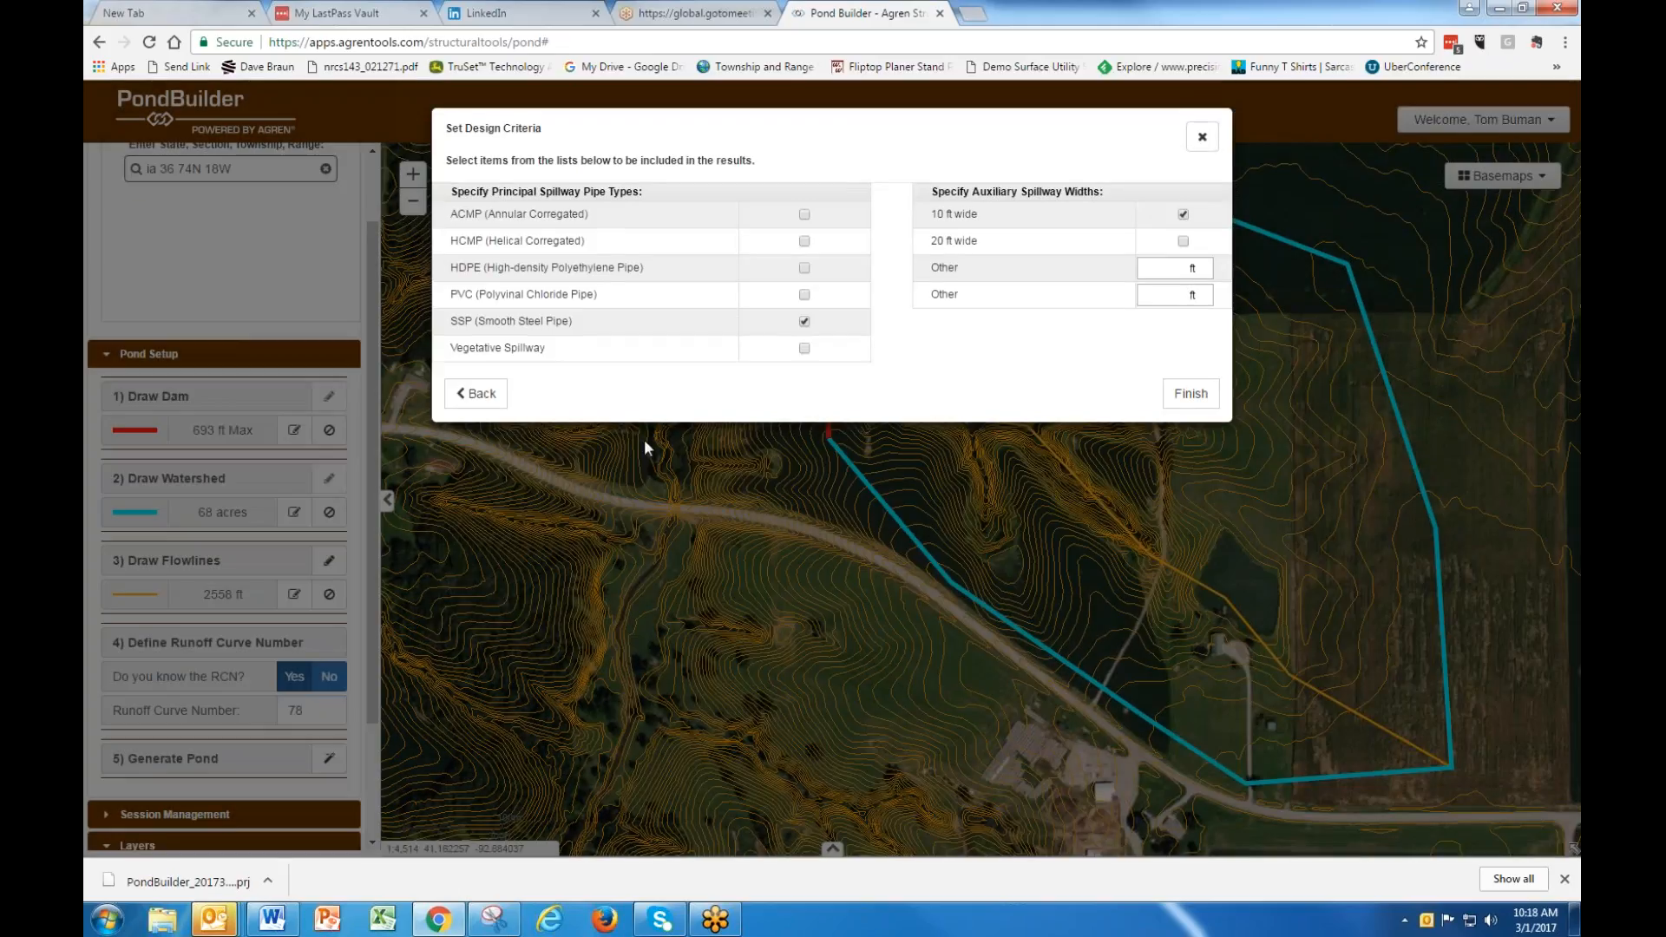
click(804, 324)
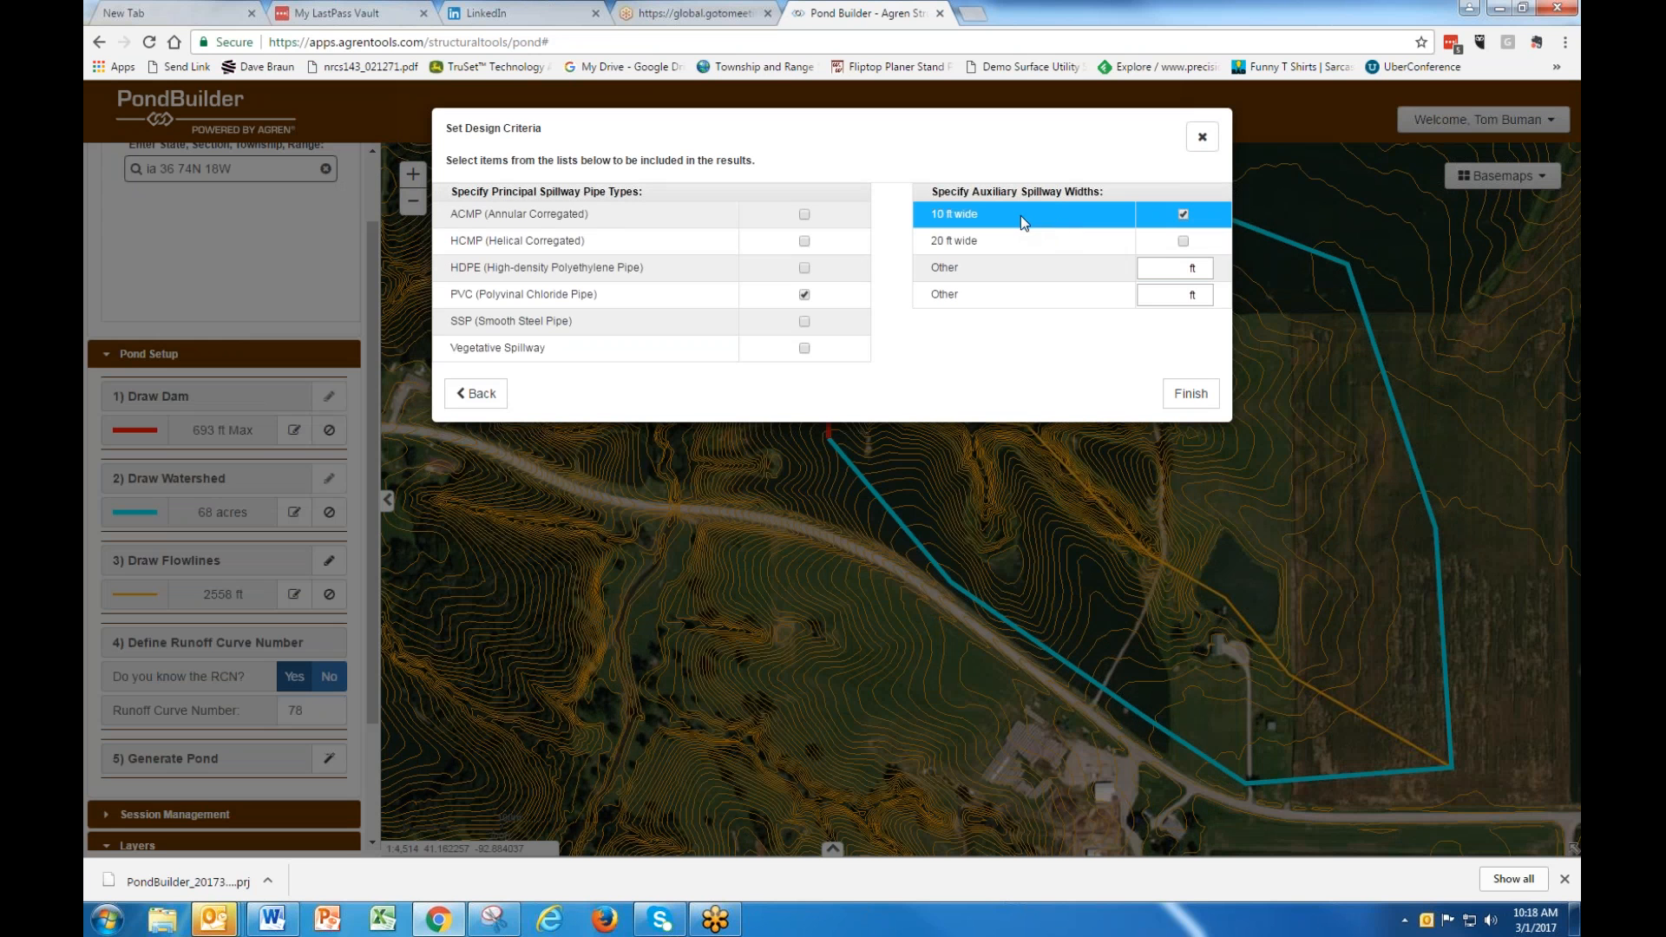
click(1190, 394)
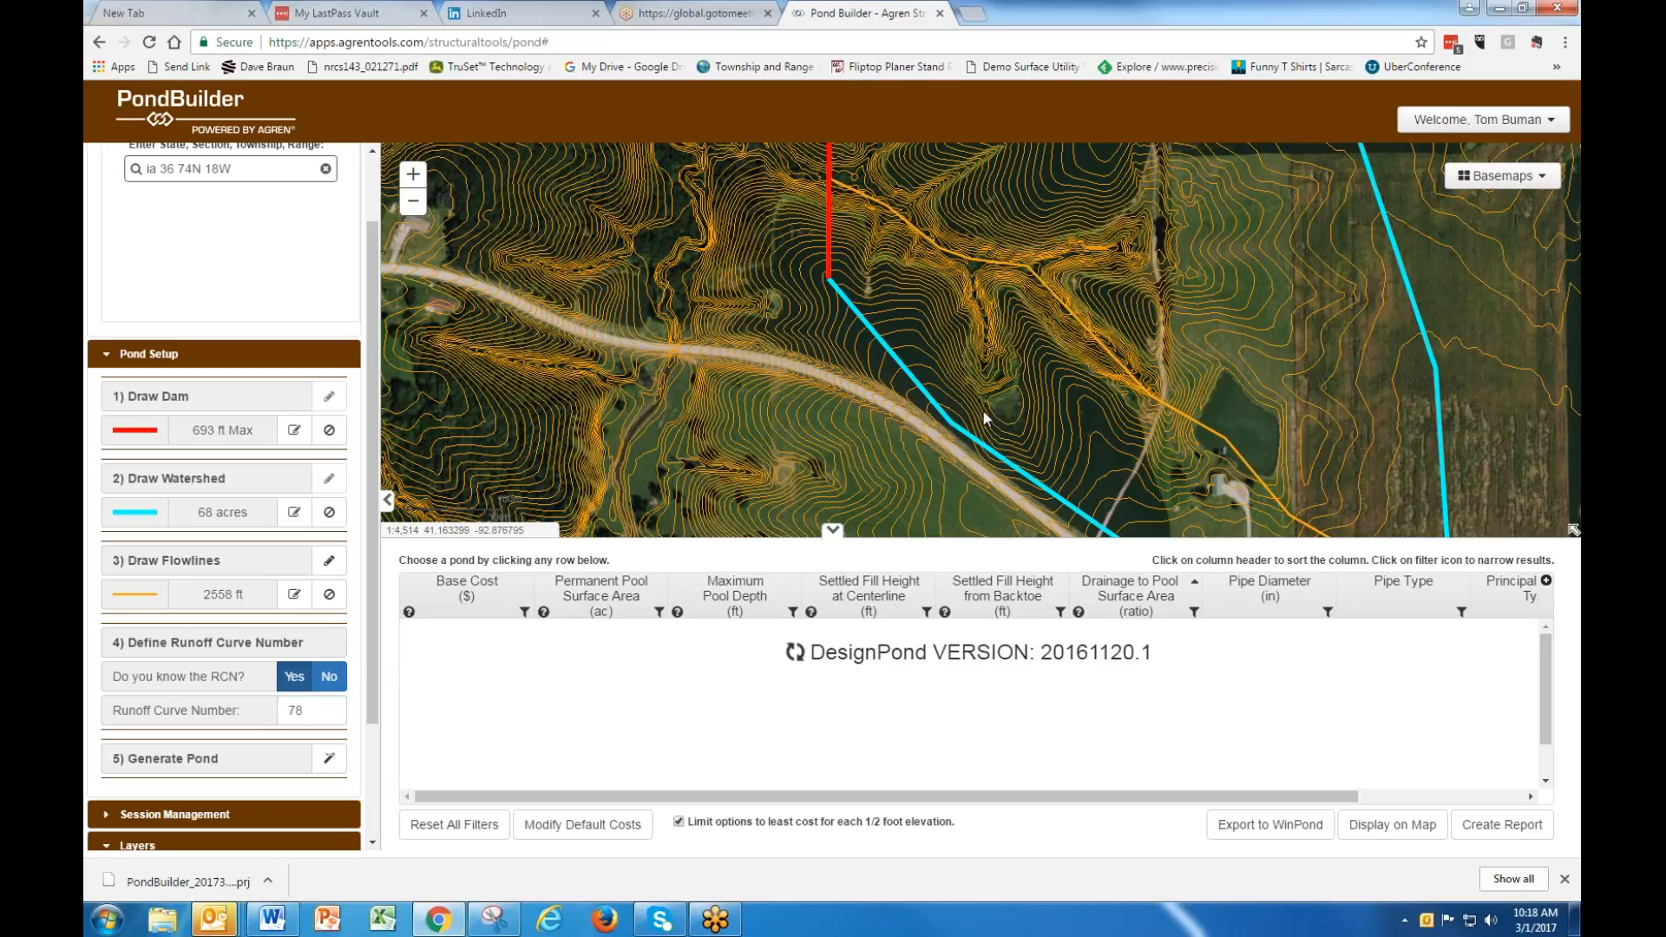
Remove the least-cost limit on the pond options and sort them by permanent pool surface area, largest first.
click(679, 822)
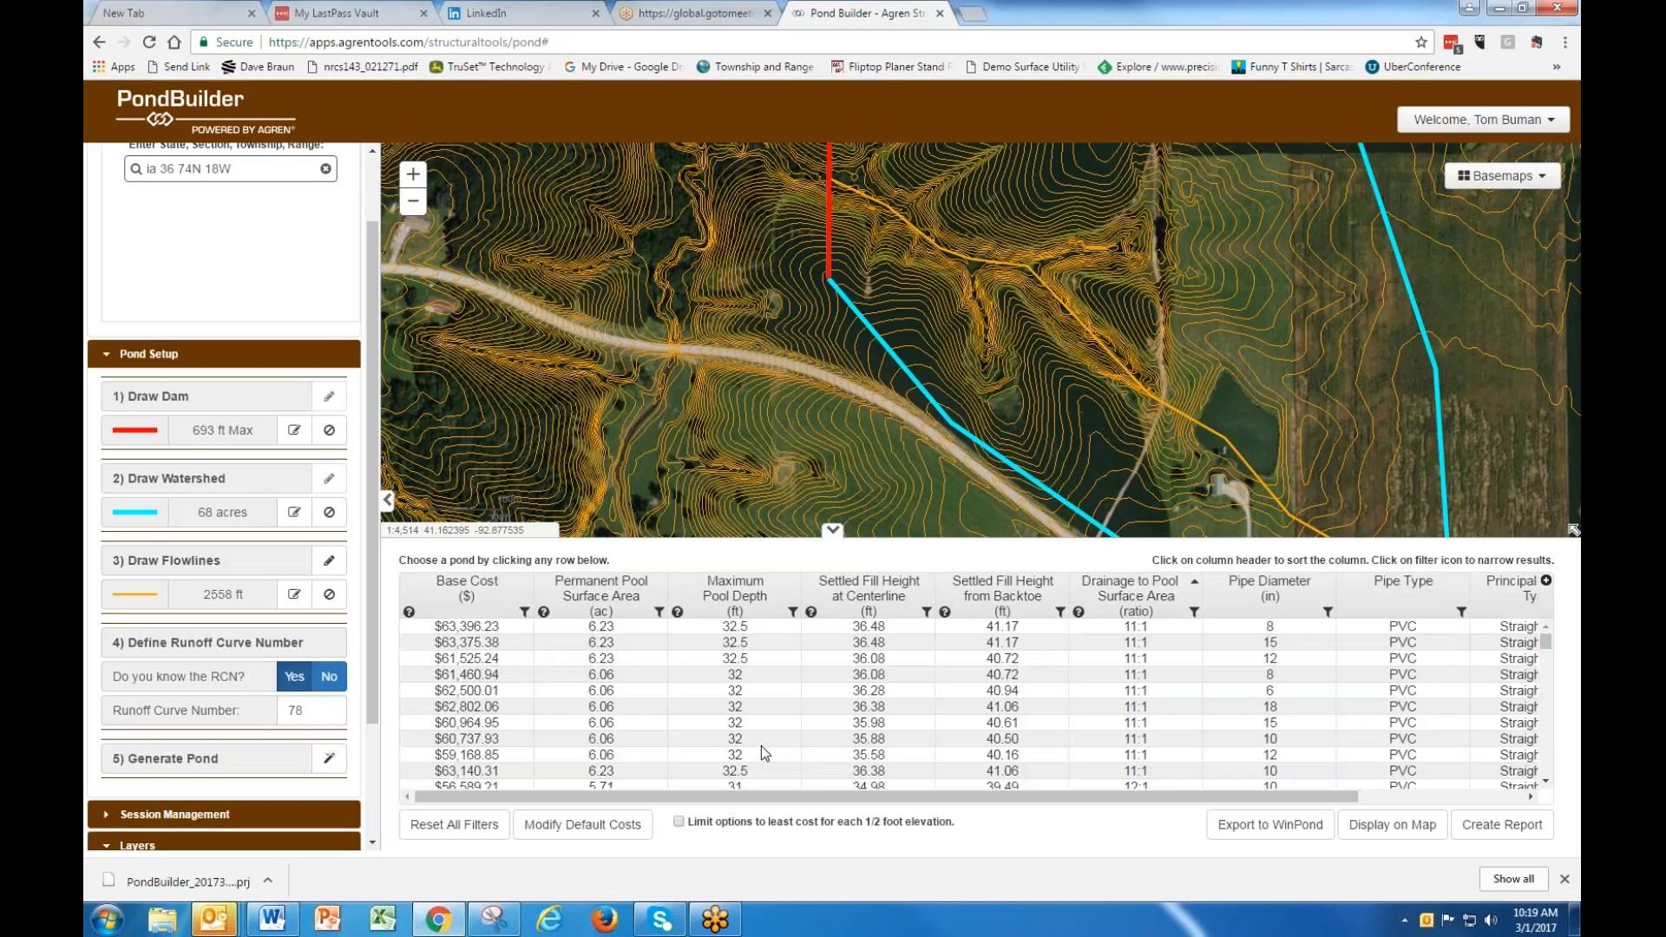
click(762, 743)
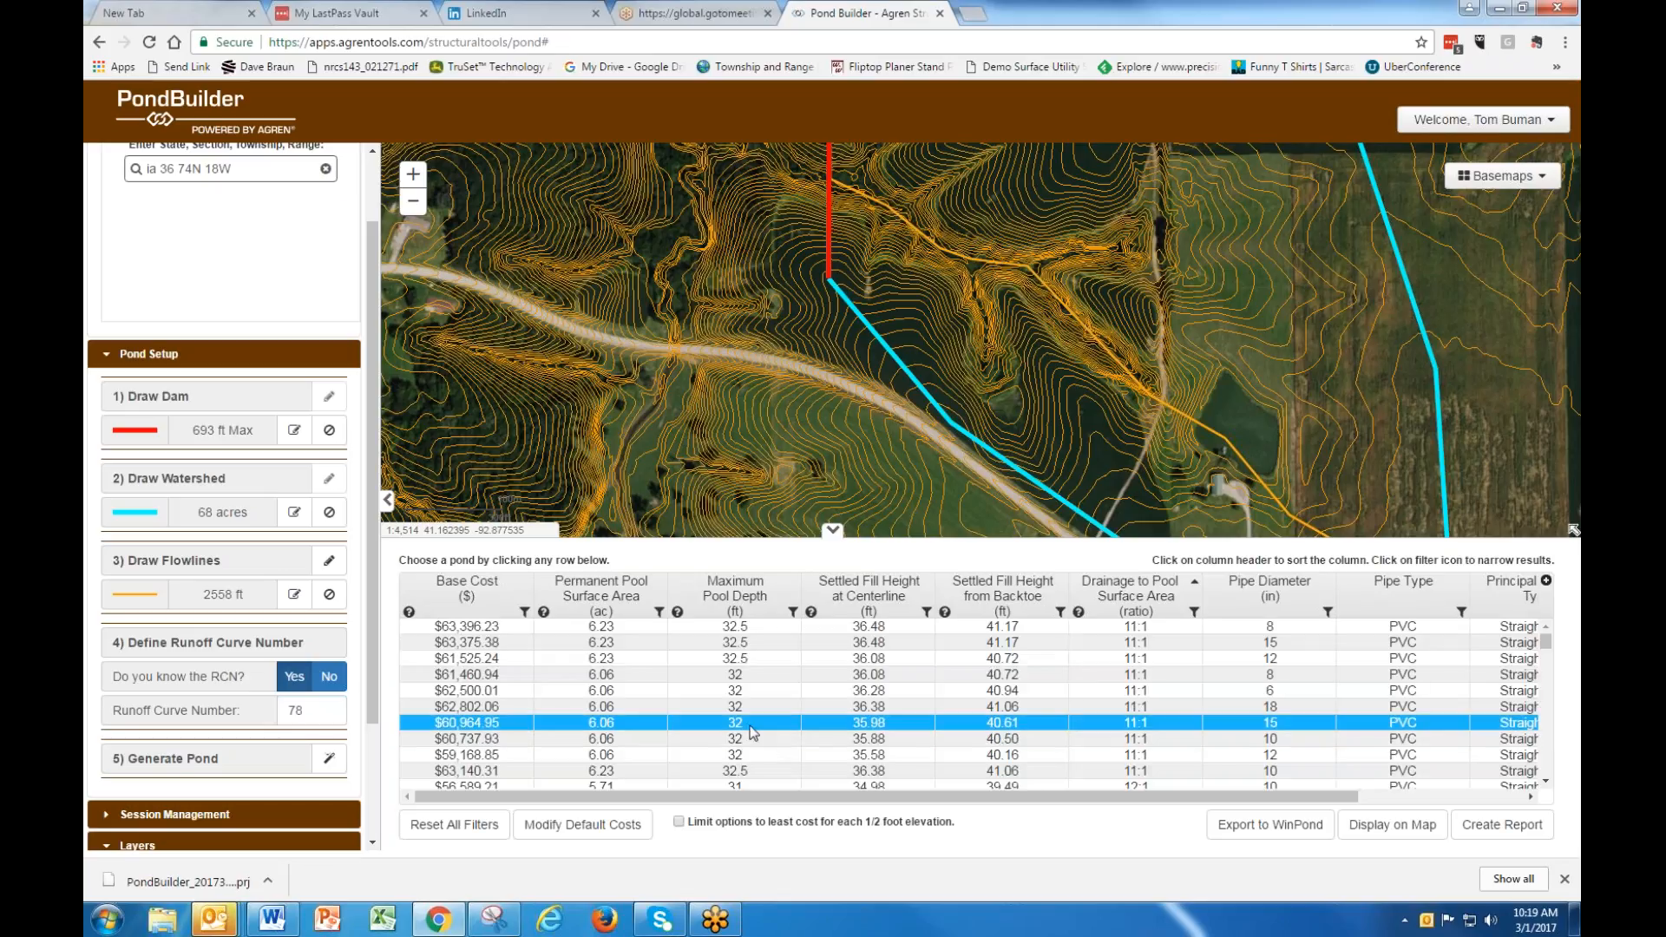
click(592, 586)
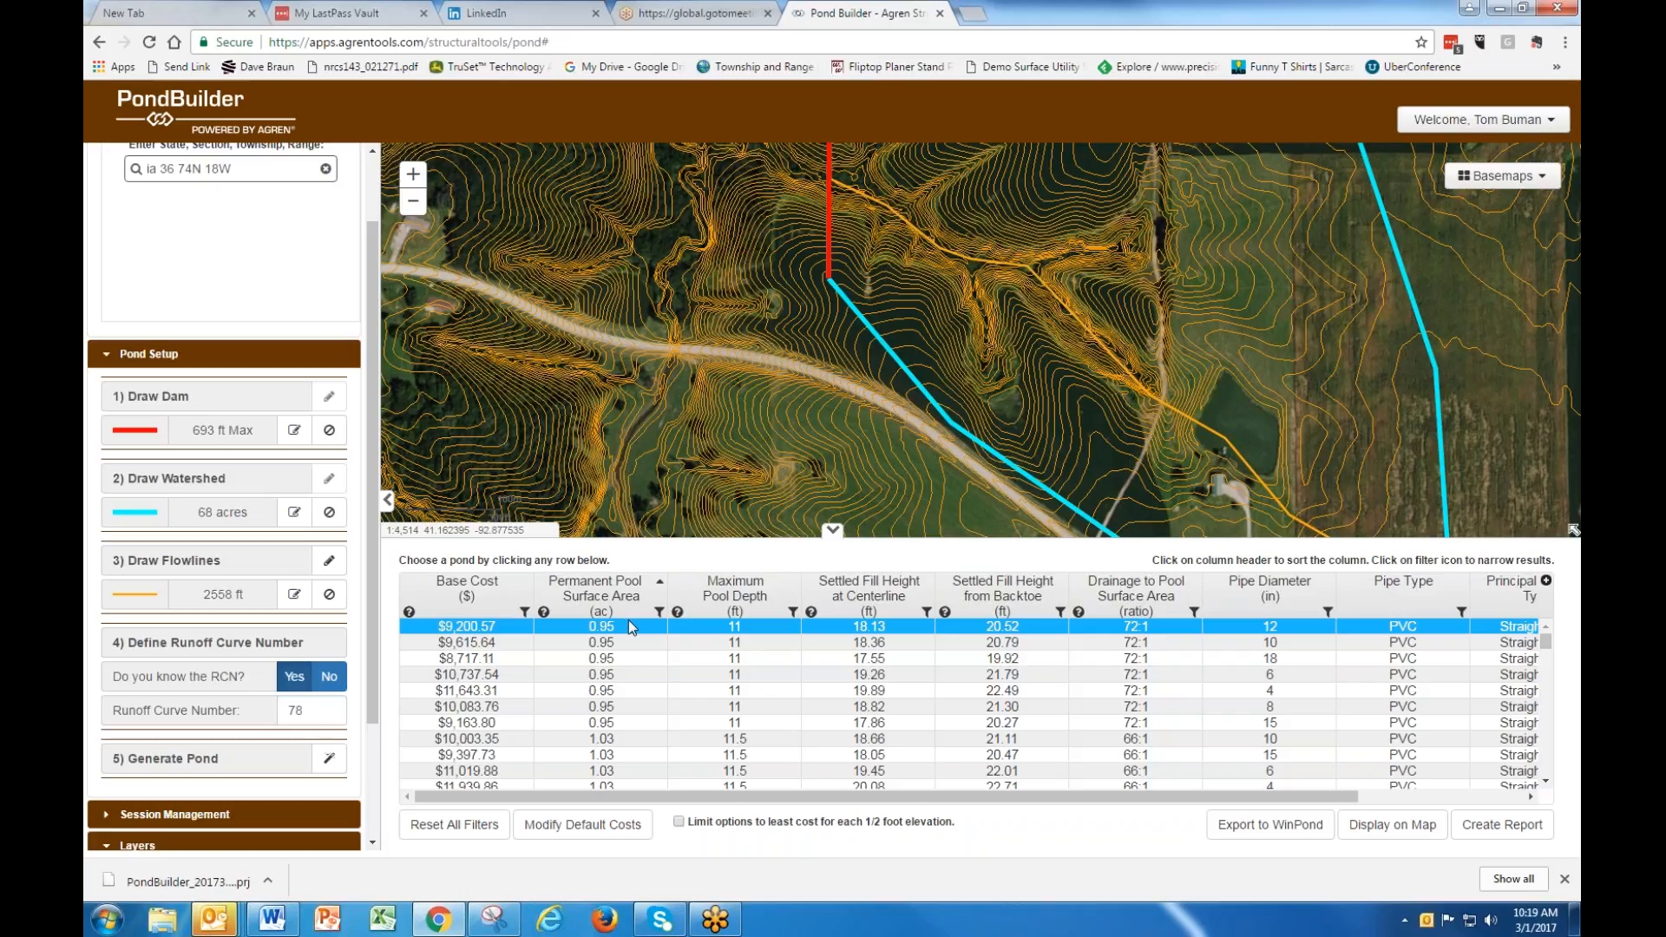
click(607, 588)
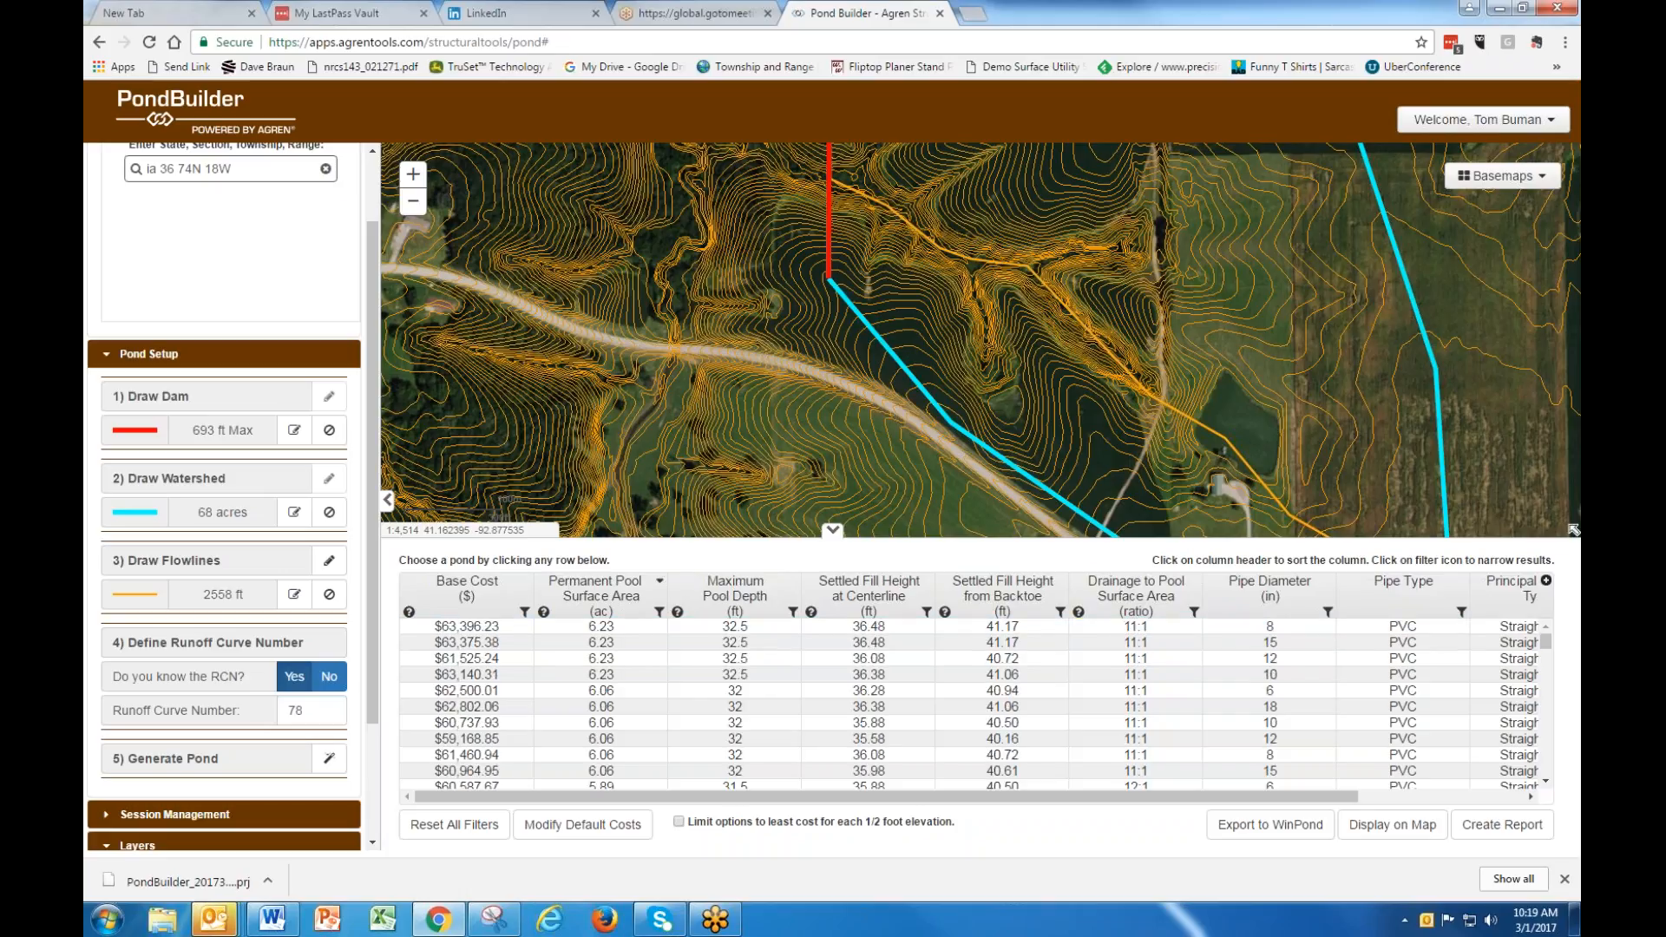
click(628, 626)
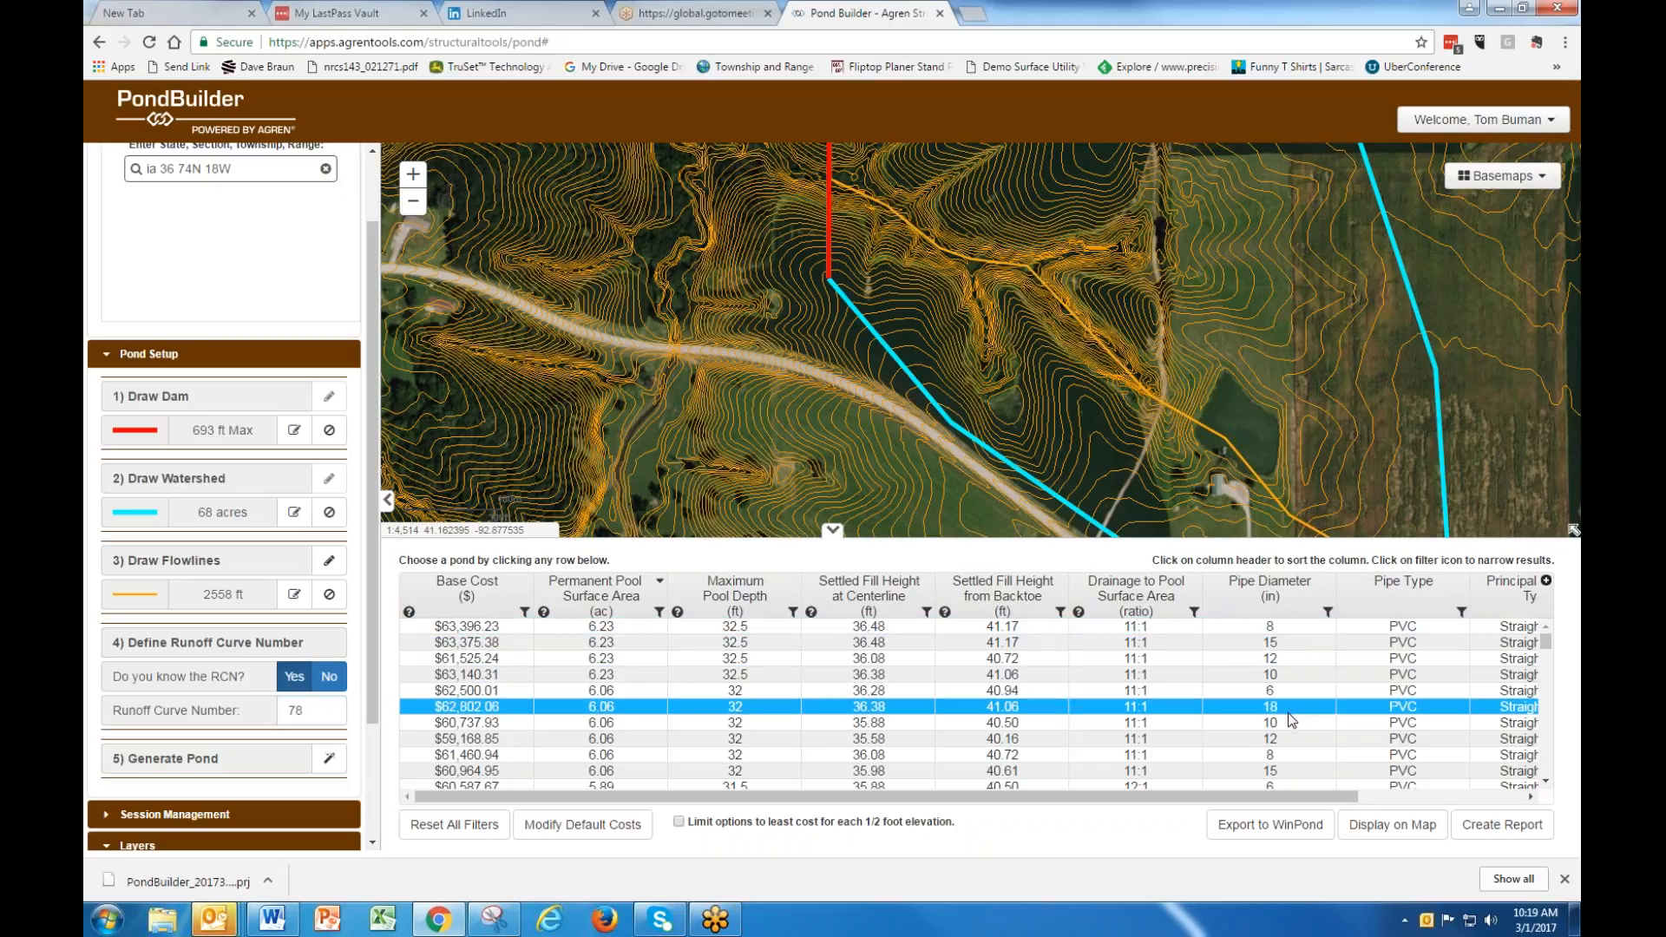
scroll(1290, 719, down, 5)
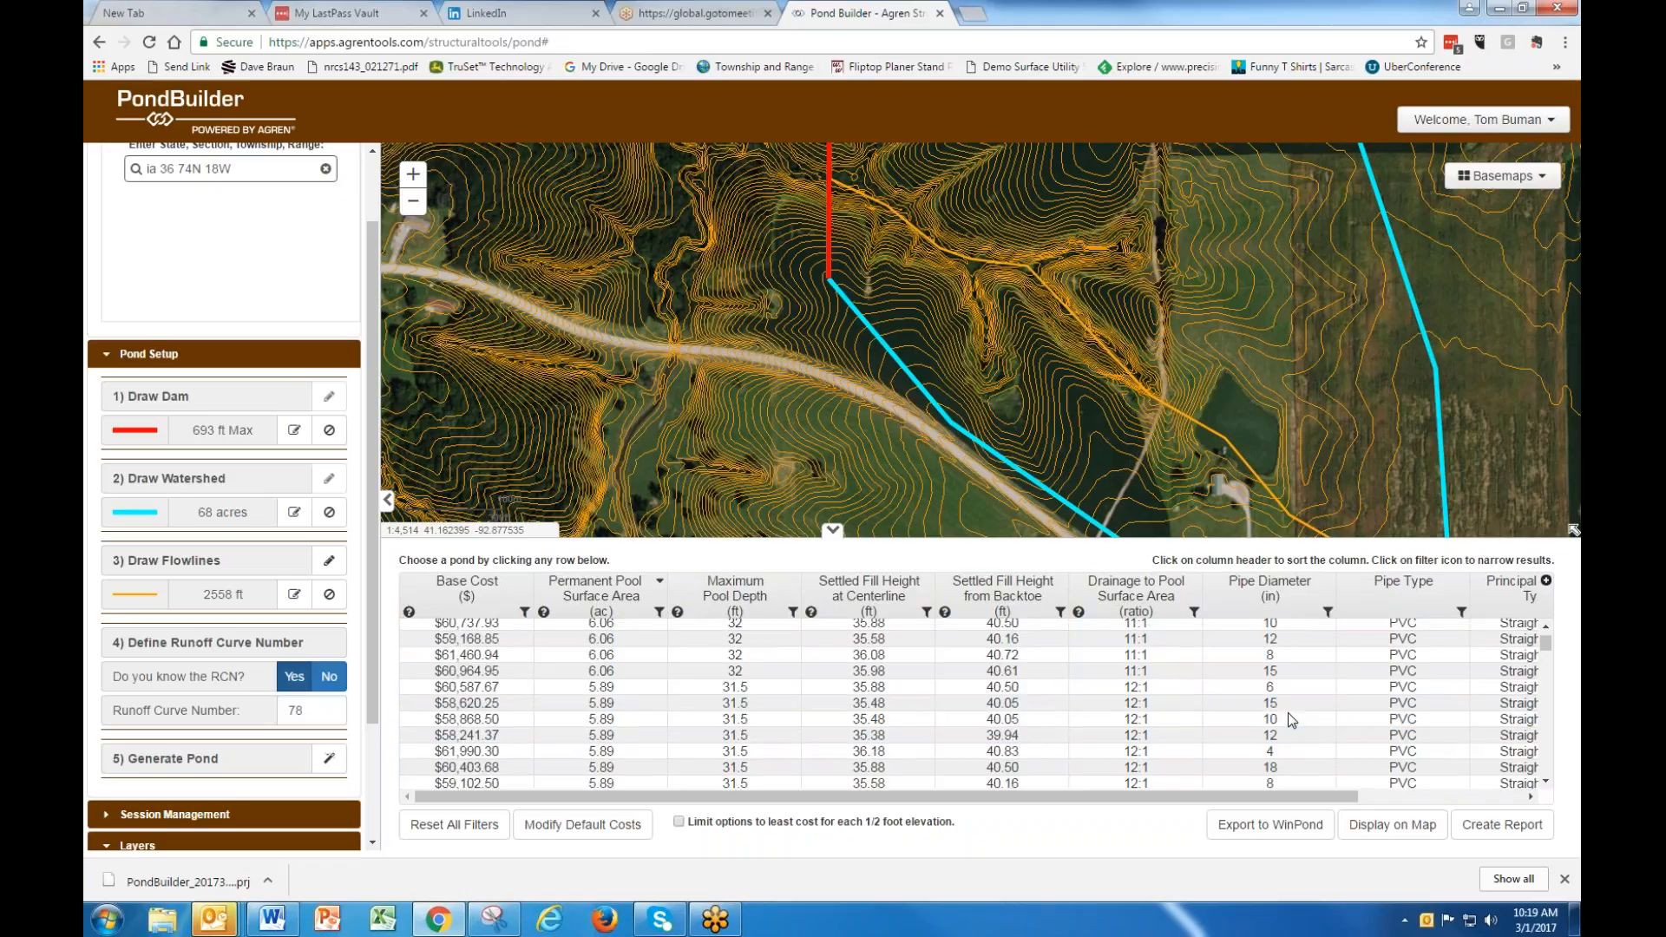
scroll(1287, 711, up, 3)
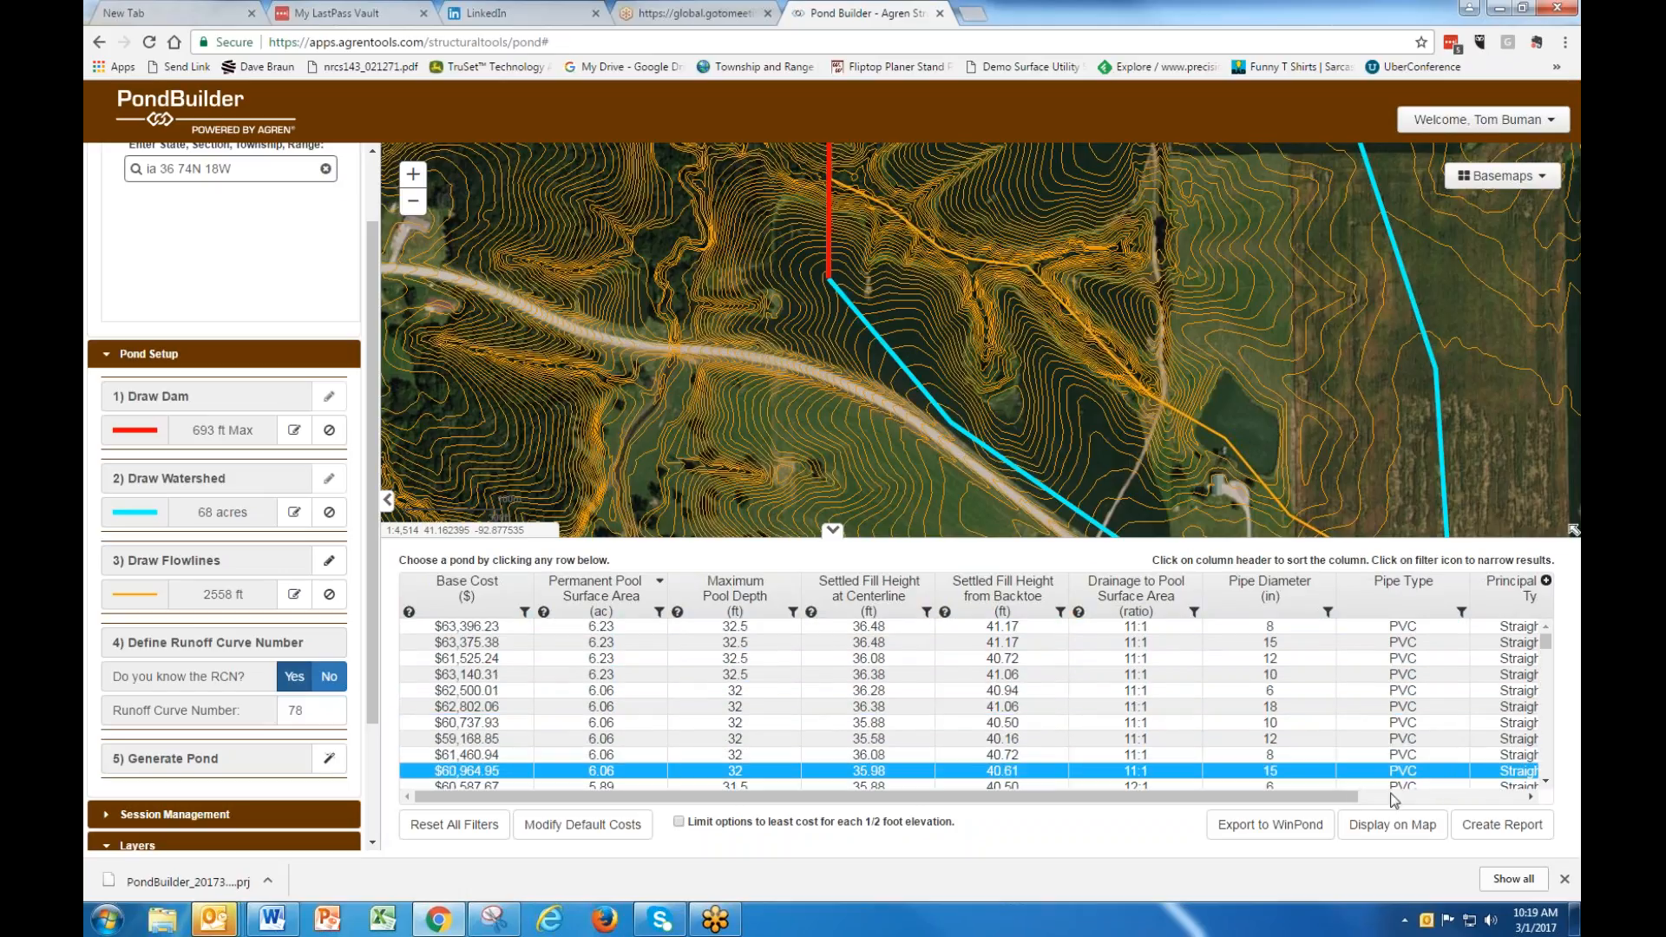
Add the Volume of Temporary Pool column to the pond options table.
drag(1351, 801, 1492, 779)
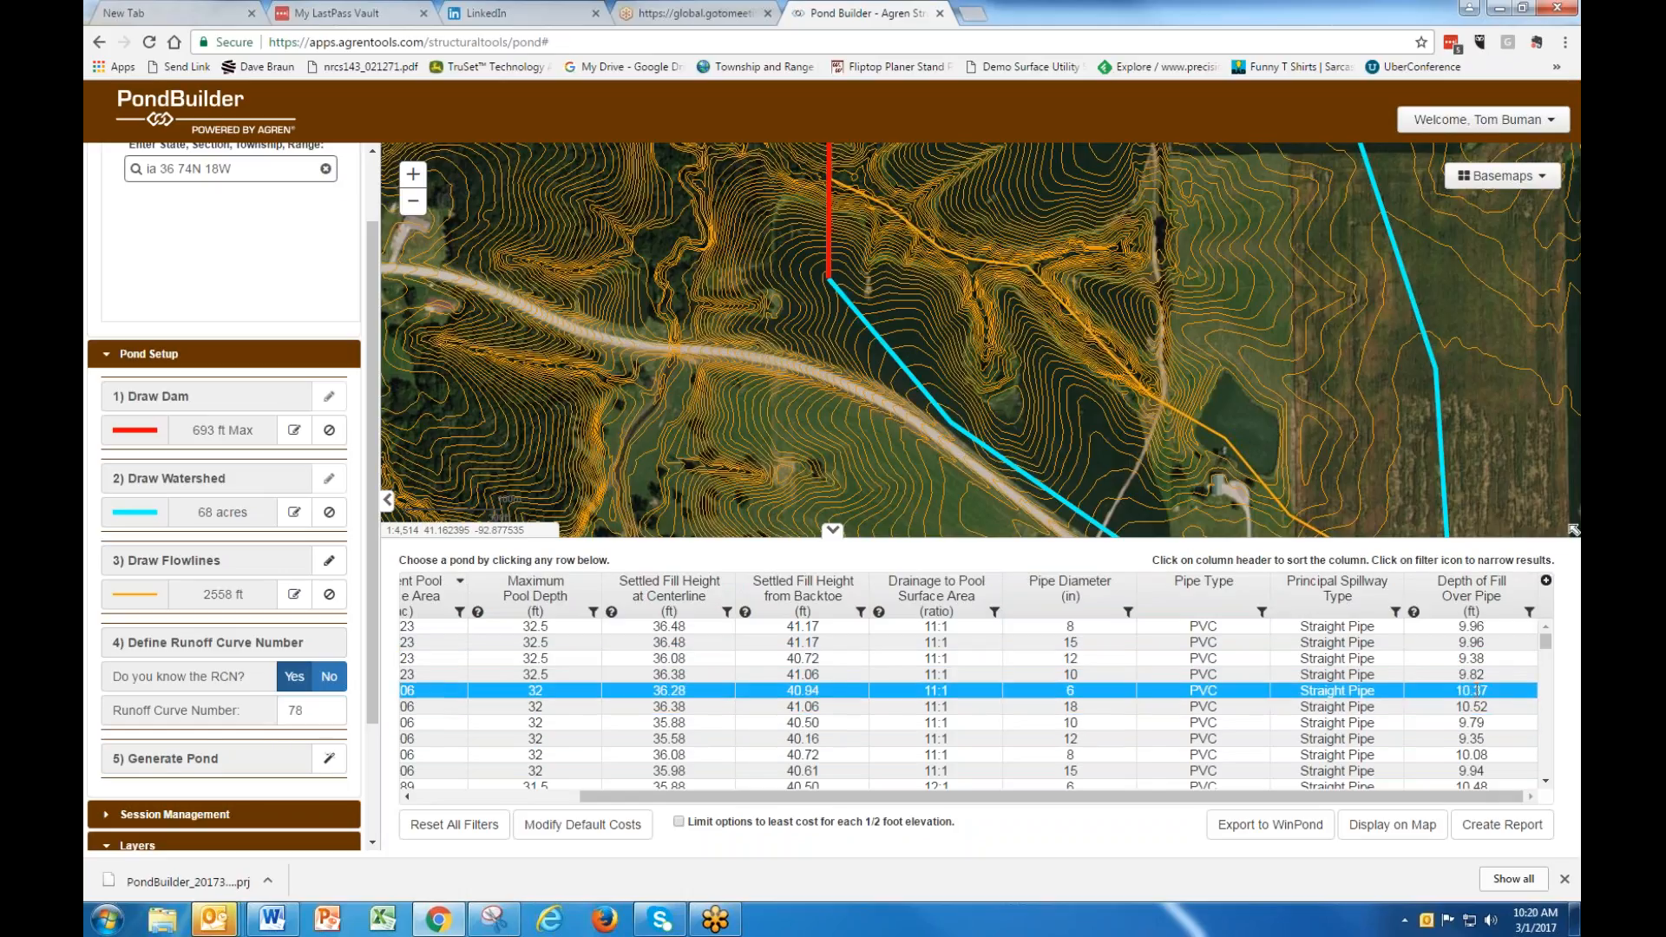
click(1545, 582)
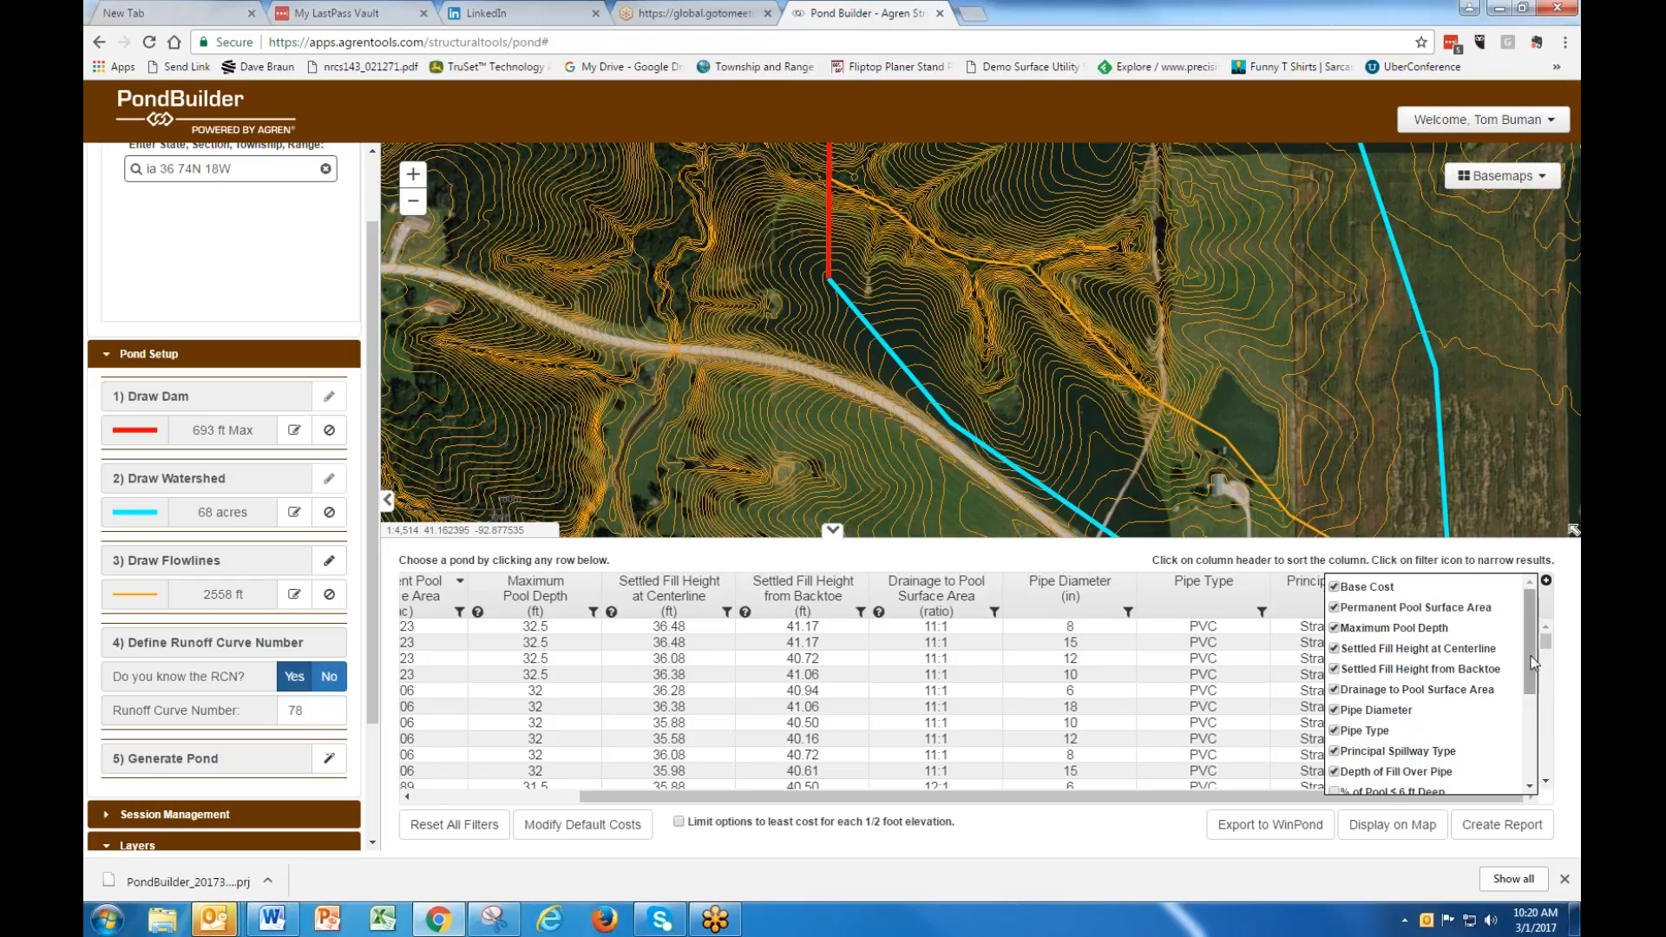
drag(1531, 664, 1537, 763)
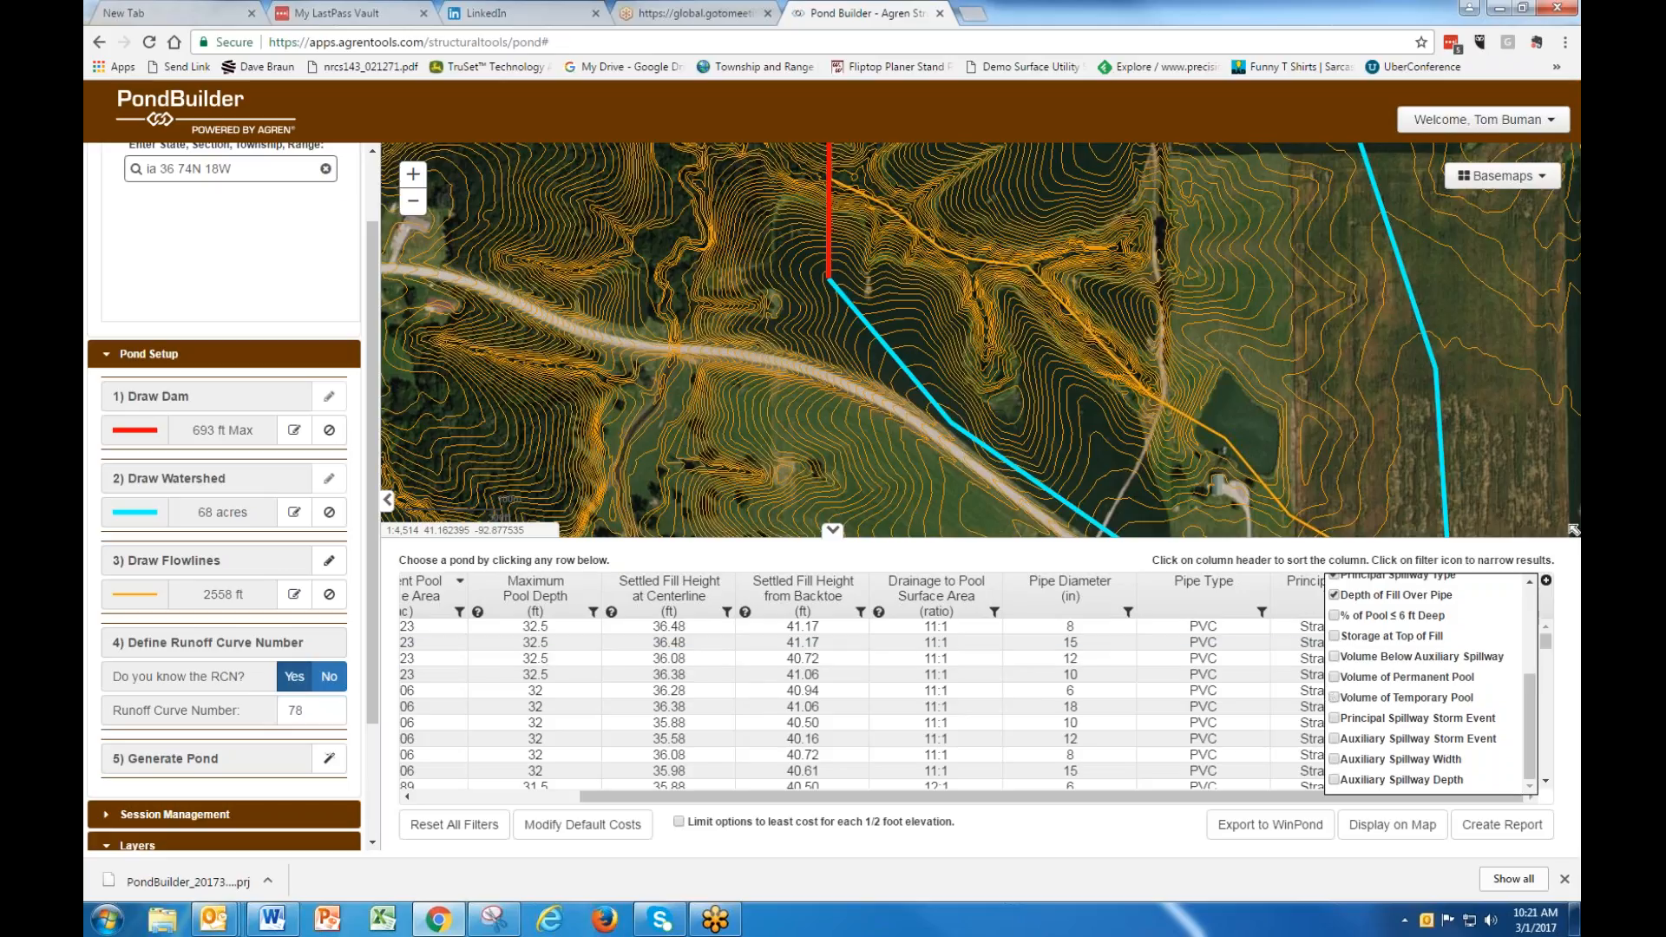
click(1336, 699)
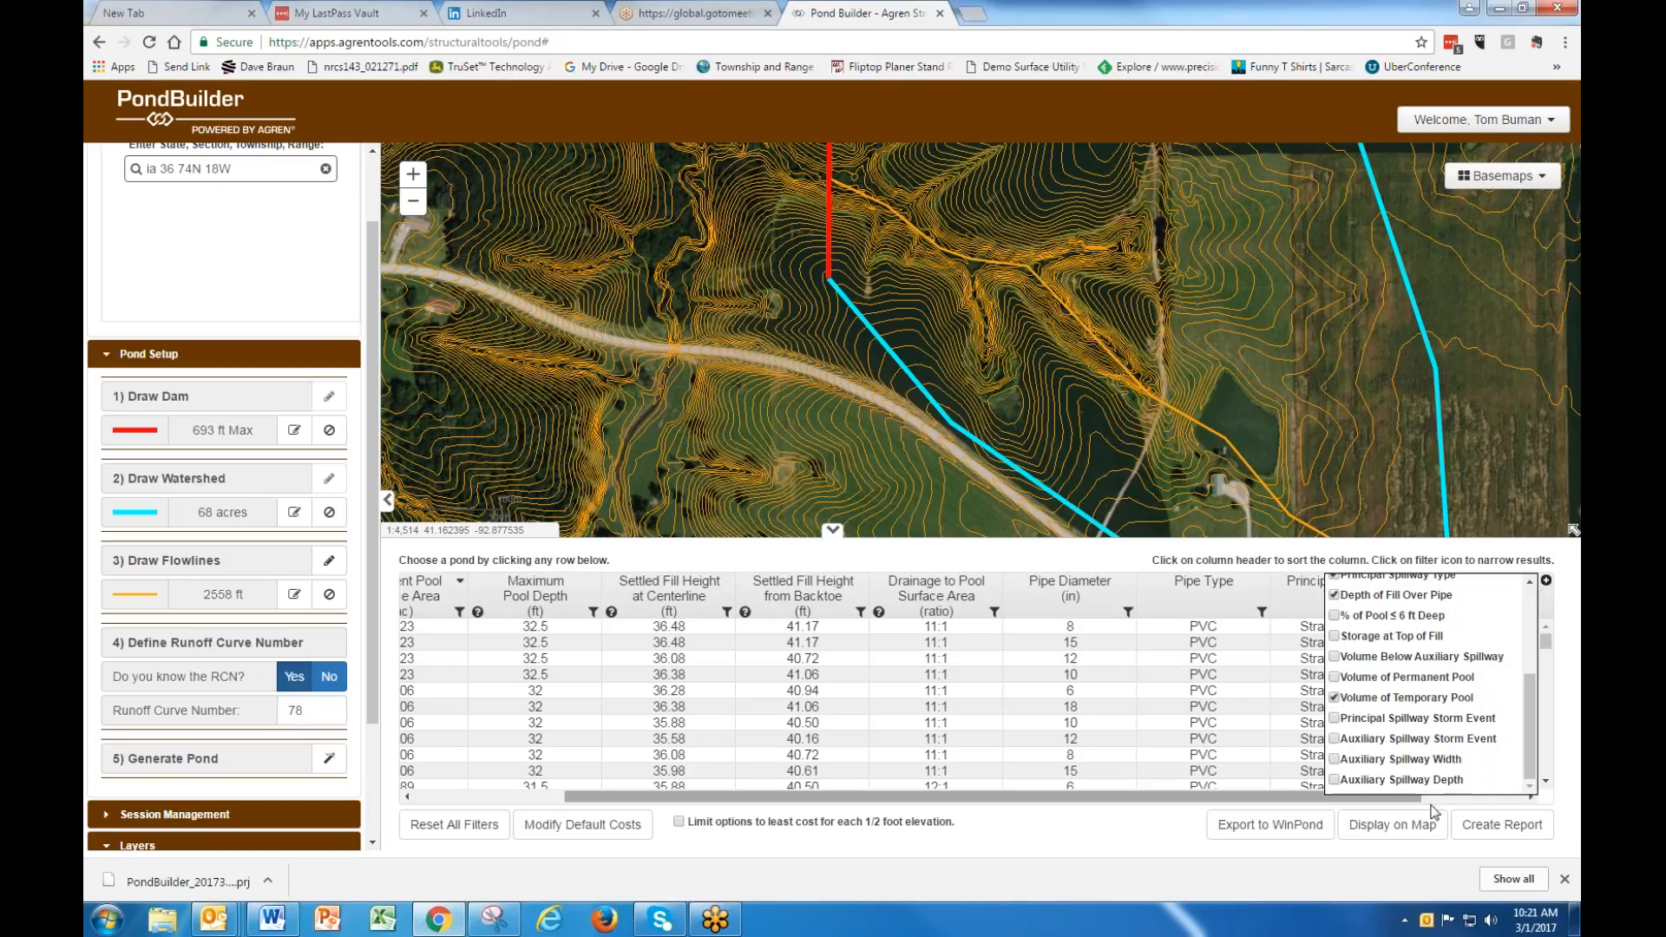
click(1546, 580)
Display the 6.23-acre pond option with the 8 in PVC pipe on the map.
drag(1408, 798, 1163, 801)
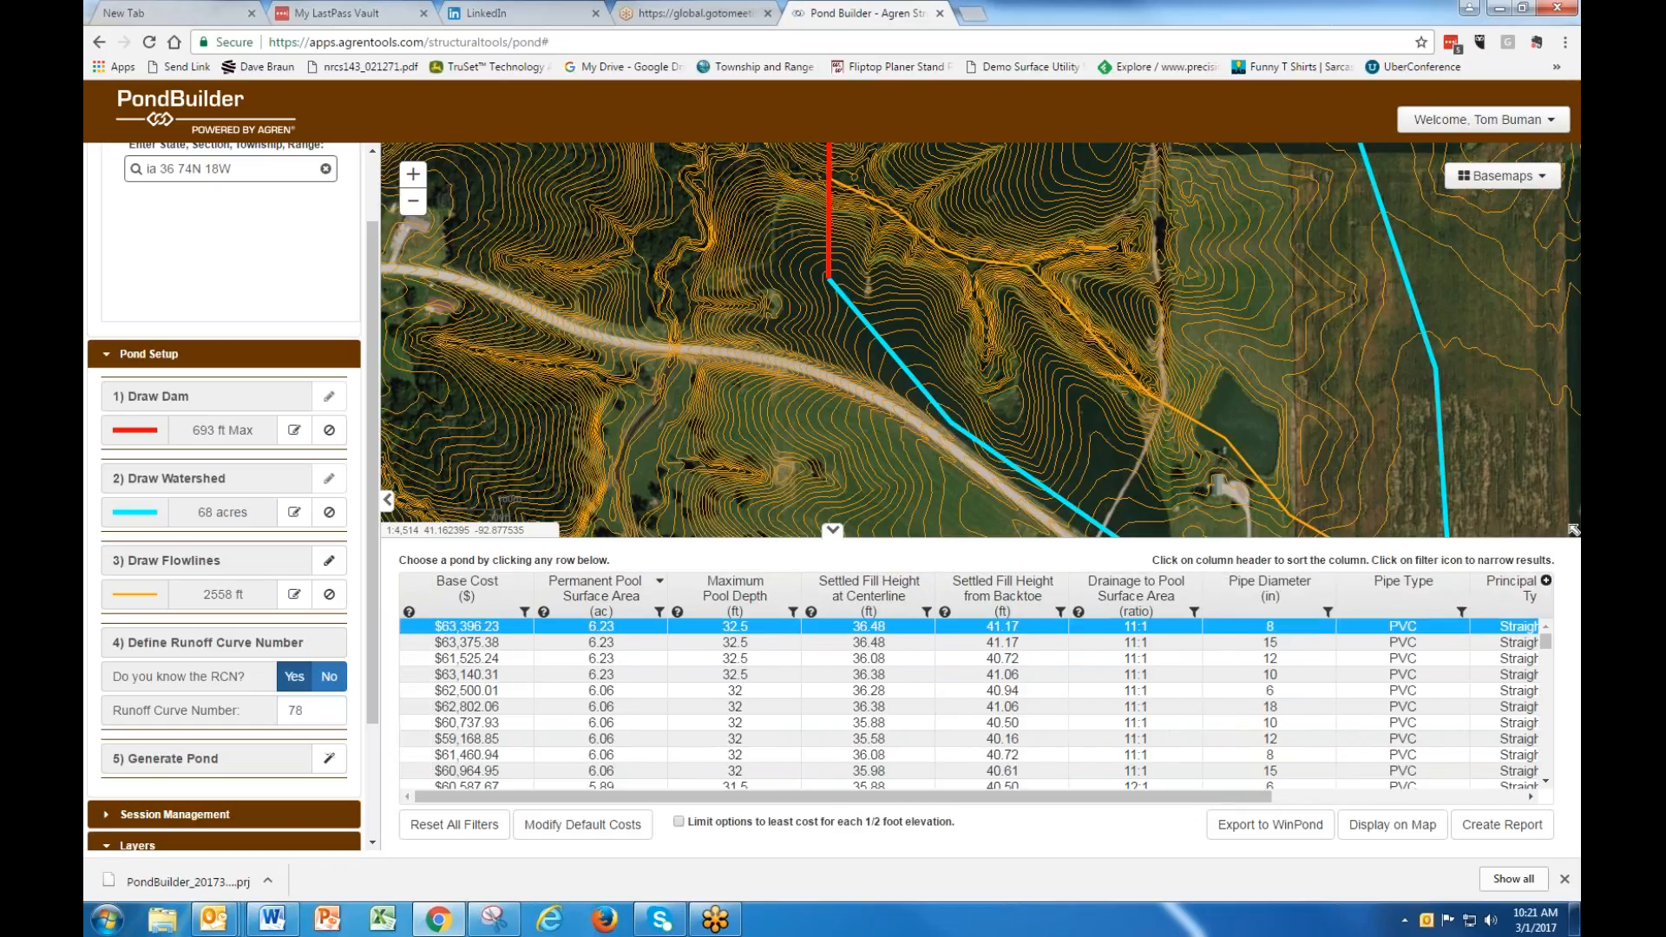
scroll(1152, 673, down, 5)
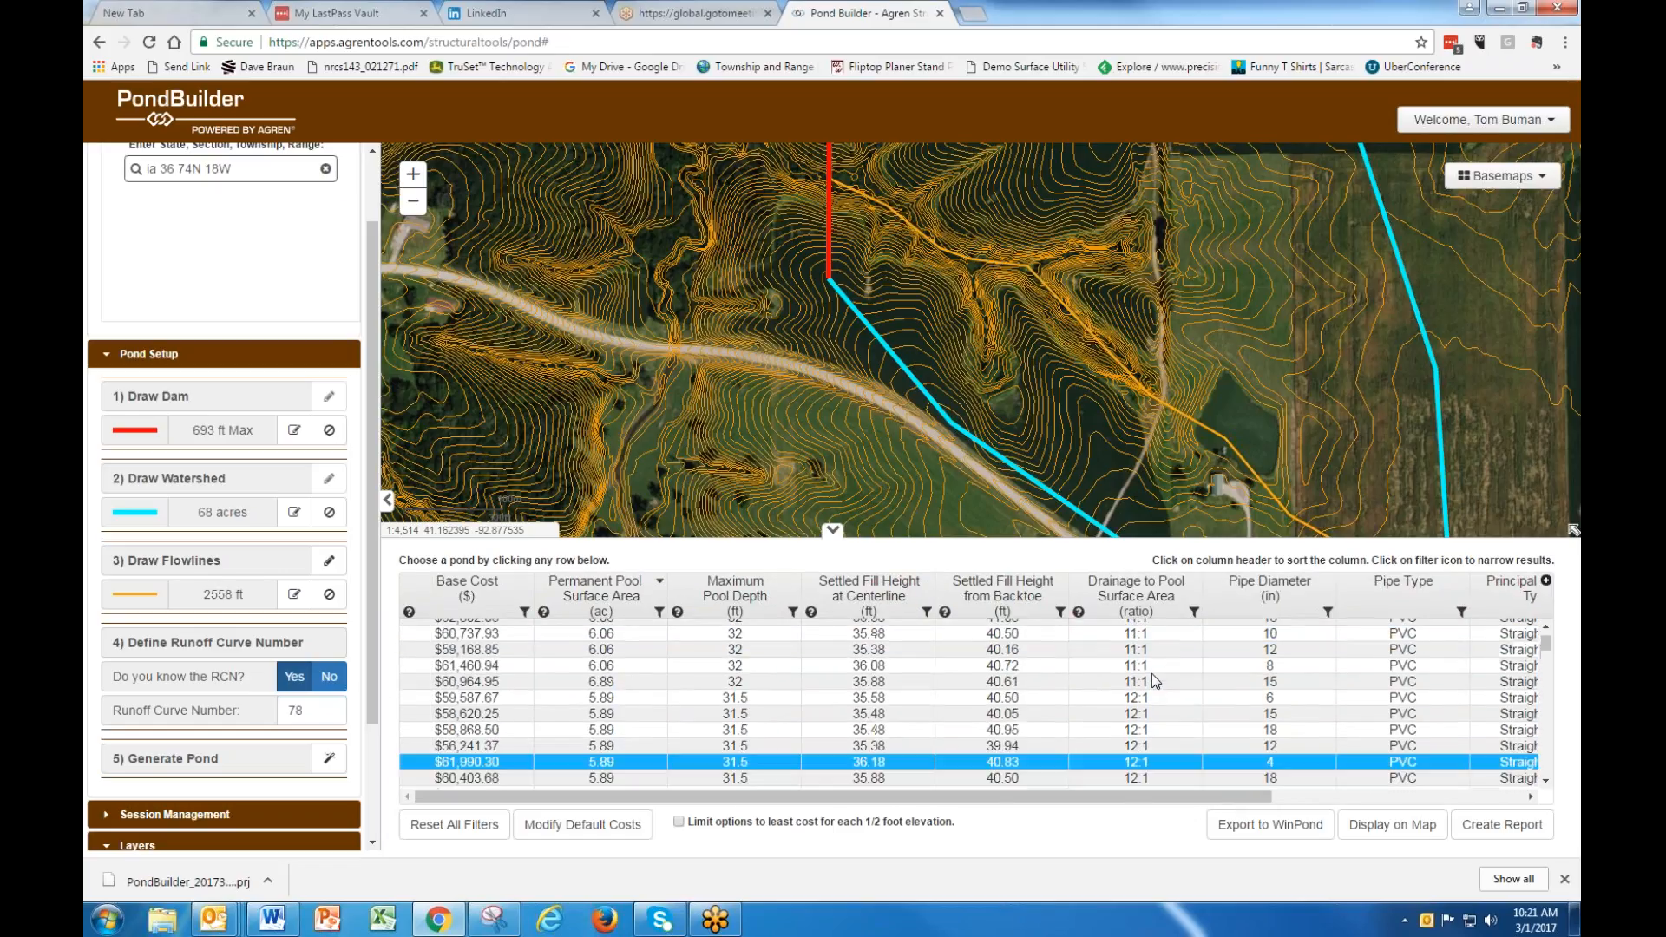
scroll(1152, 674, up, 5)
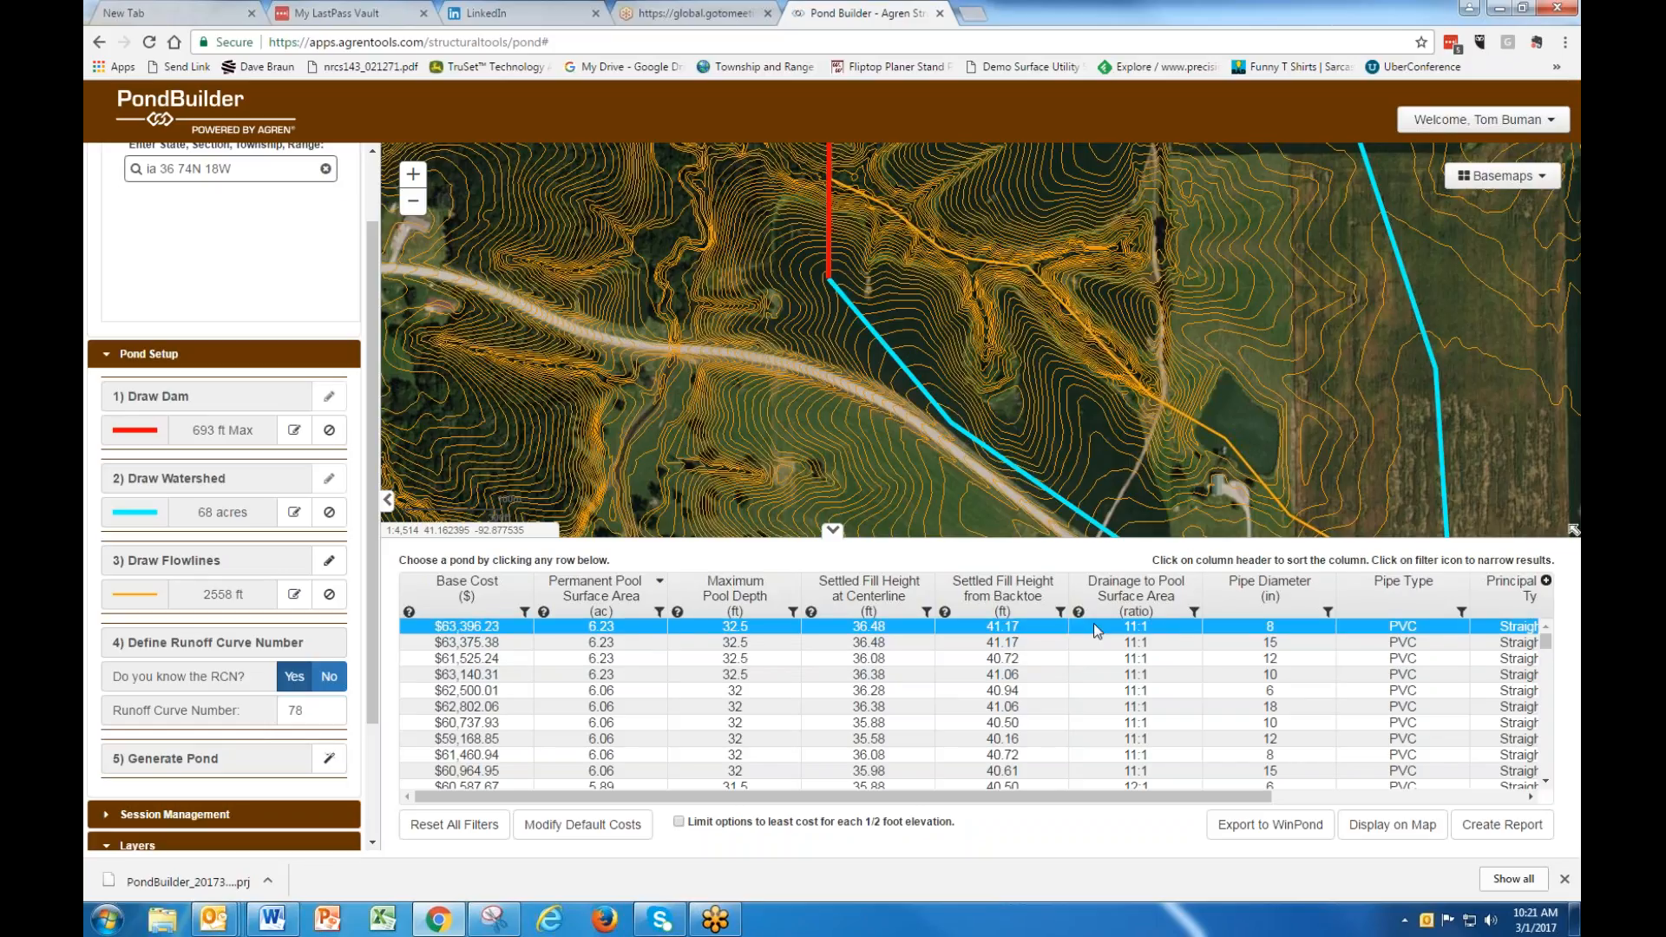
click(1388, 829)
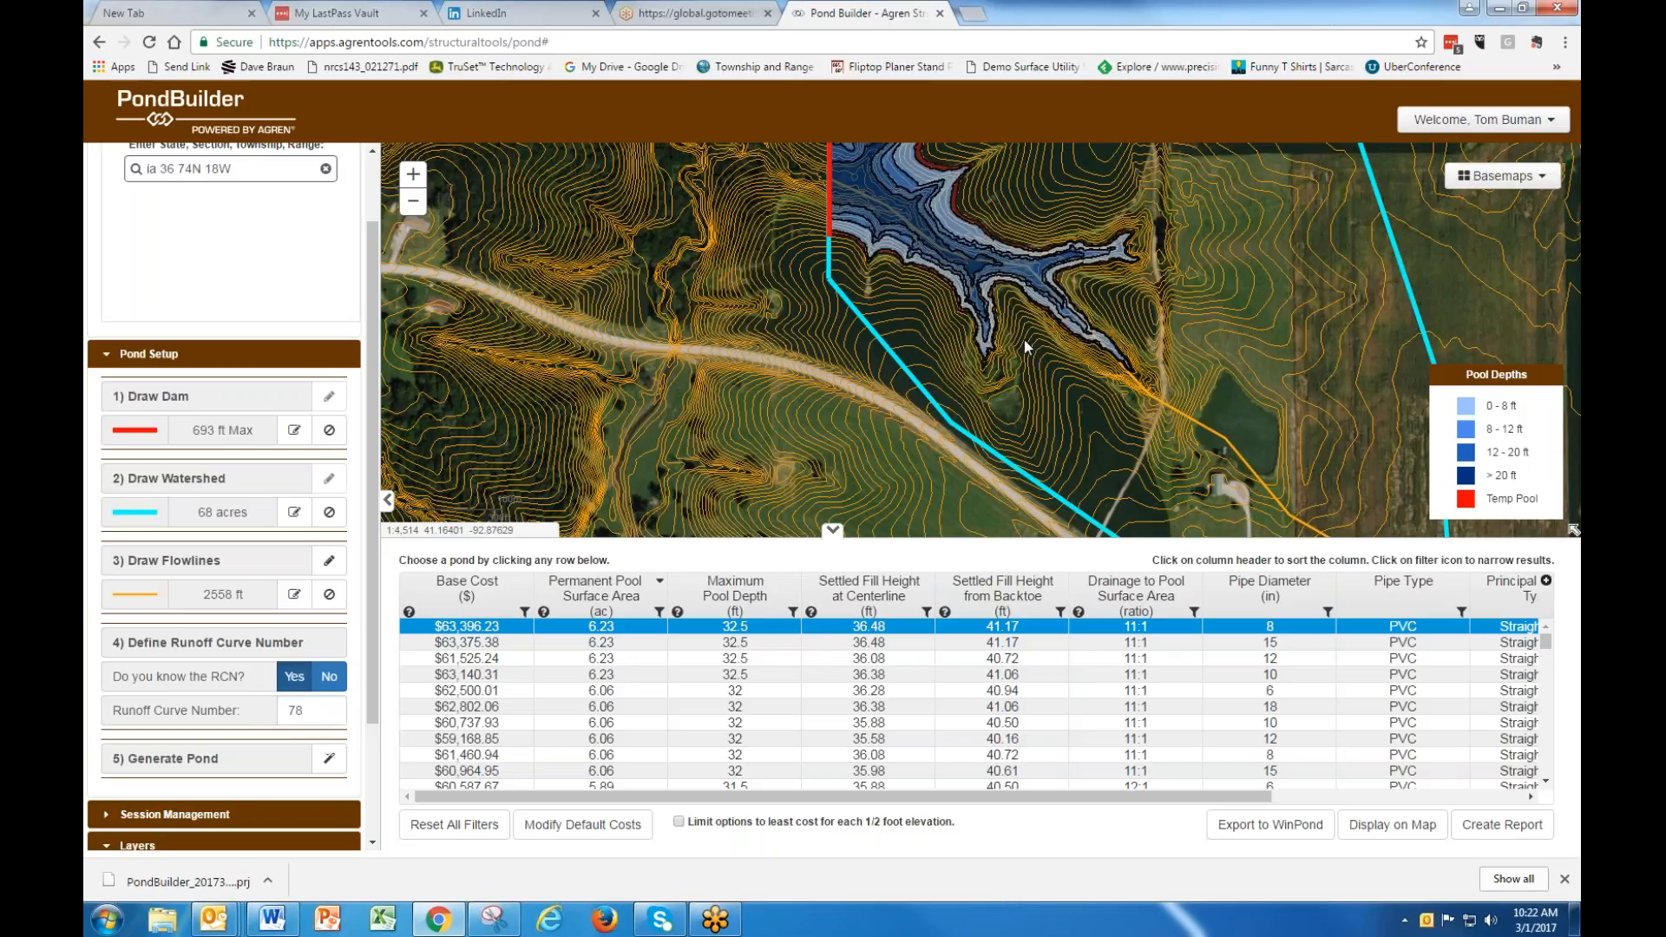
Collapse the options table, bring the whole pond into view on the map, and turn off the contours layer.
click(832, 532)
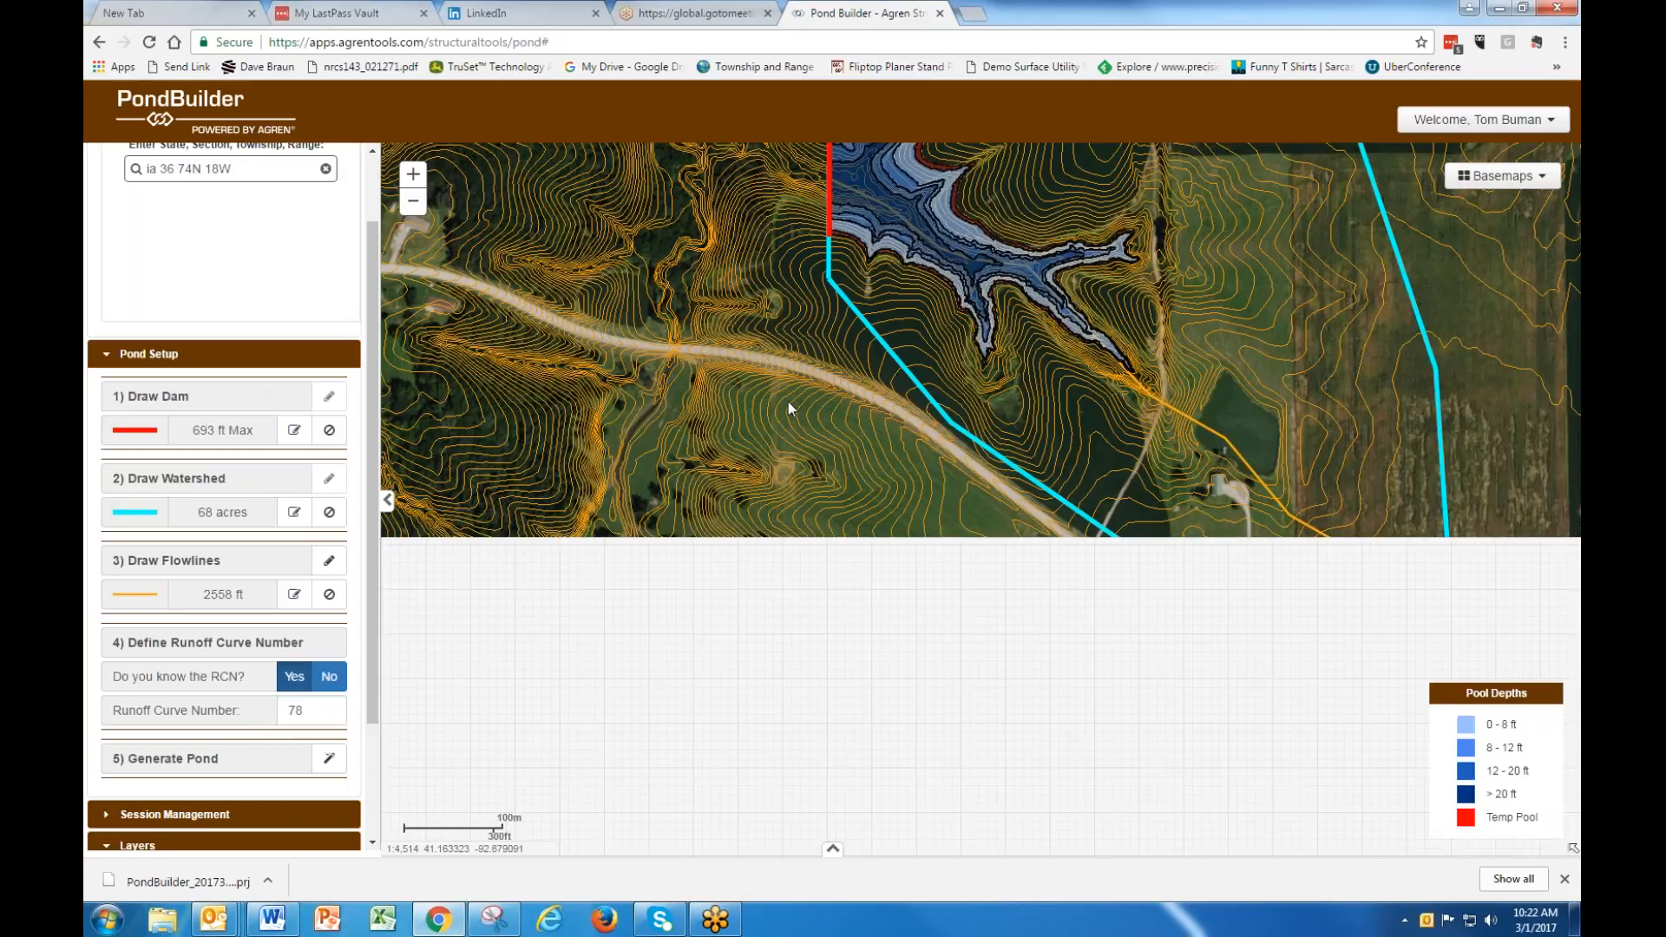
drag(788, 401, 806, 683)
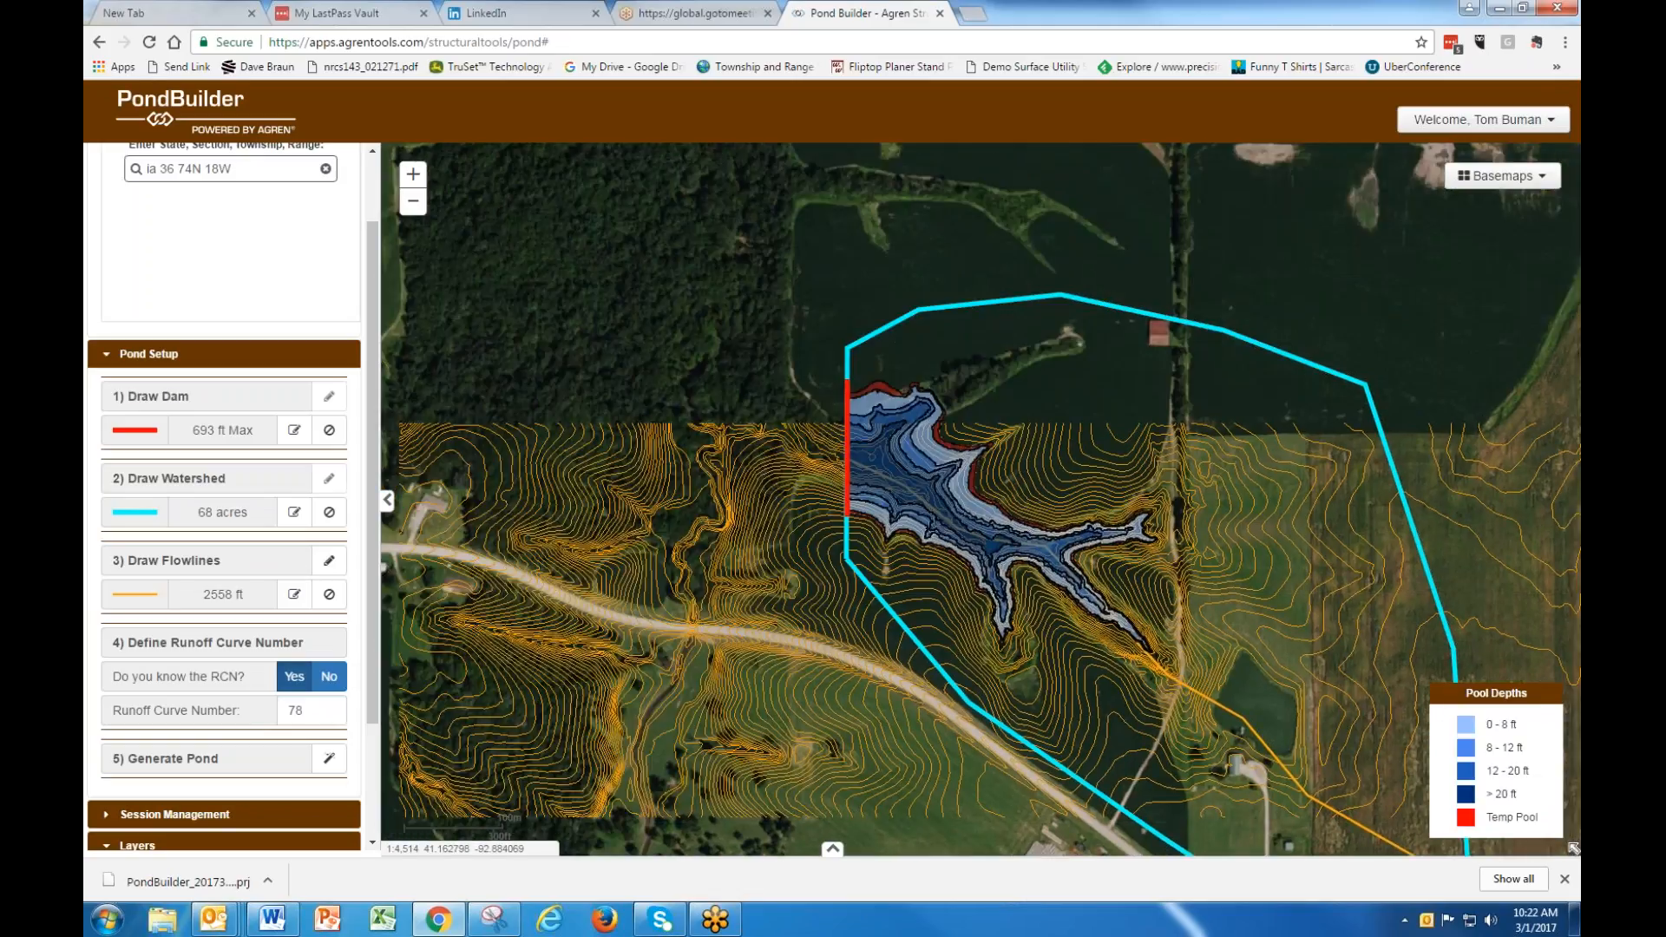
scroll(264, 784, down, 2)
click(123, 718)
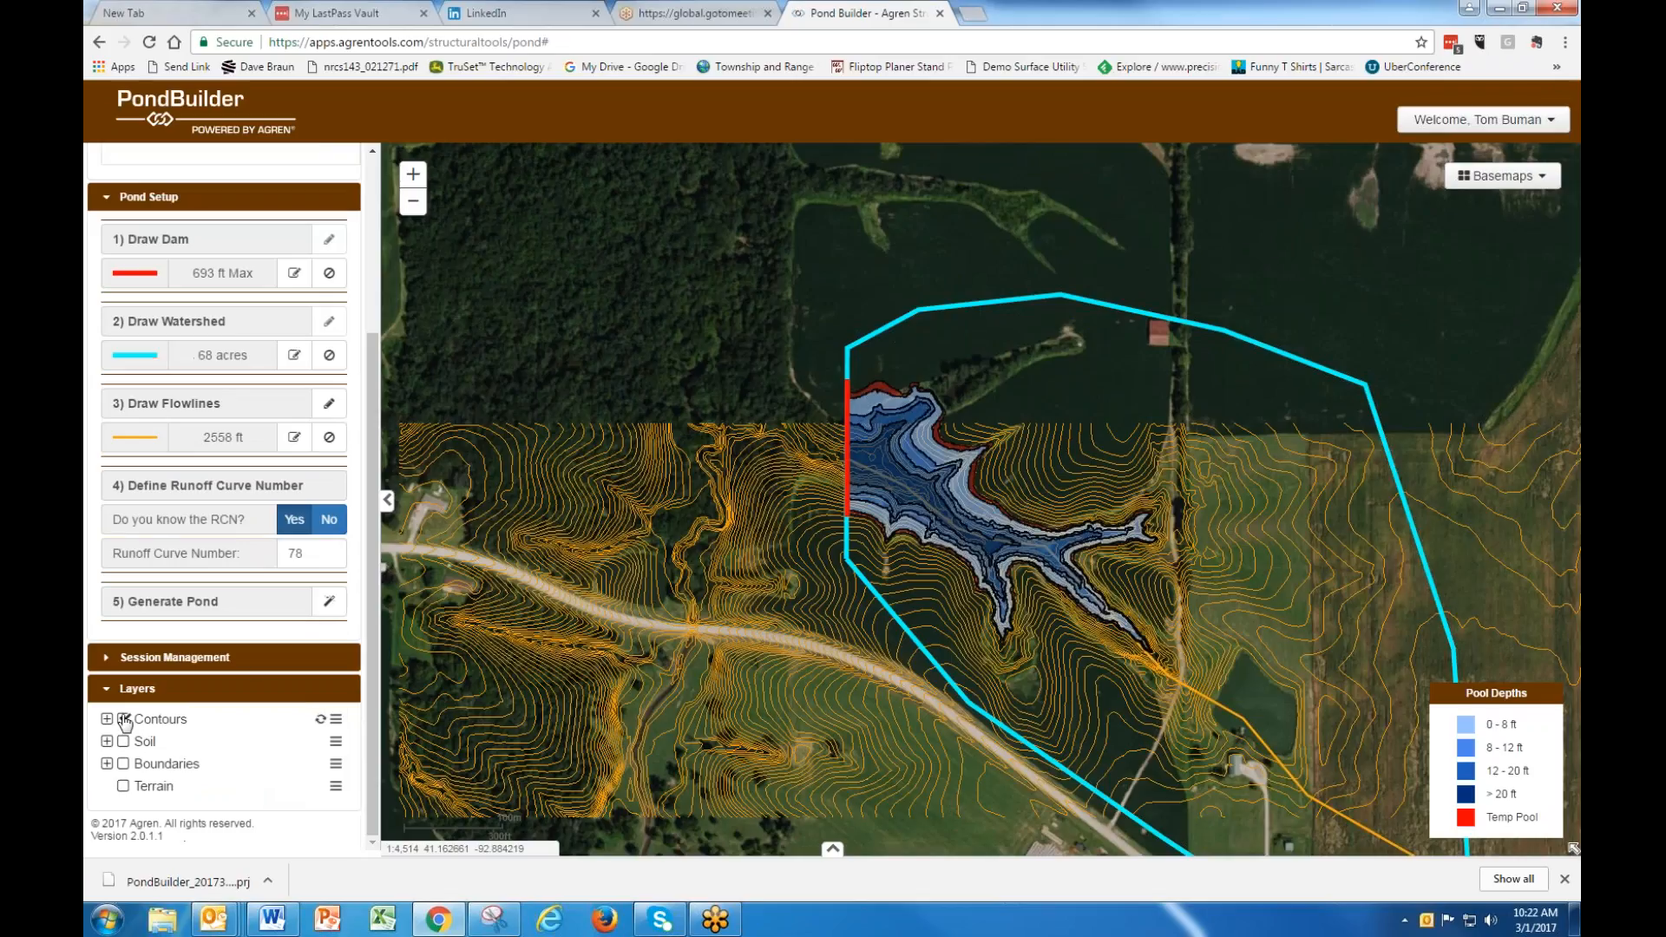
Start exporting the selected pond option to WinPond, cancel the save, and collapse the options table.
drag(676, 681, 673, 573)
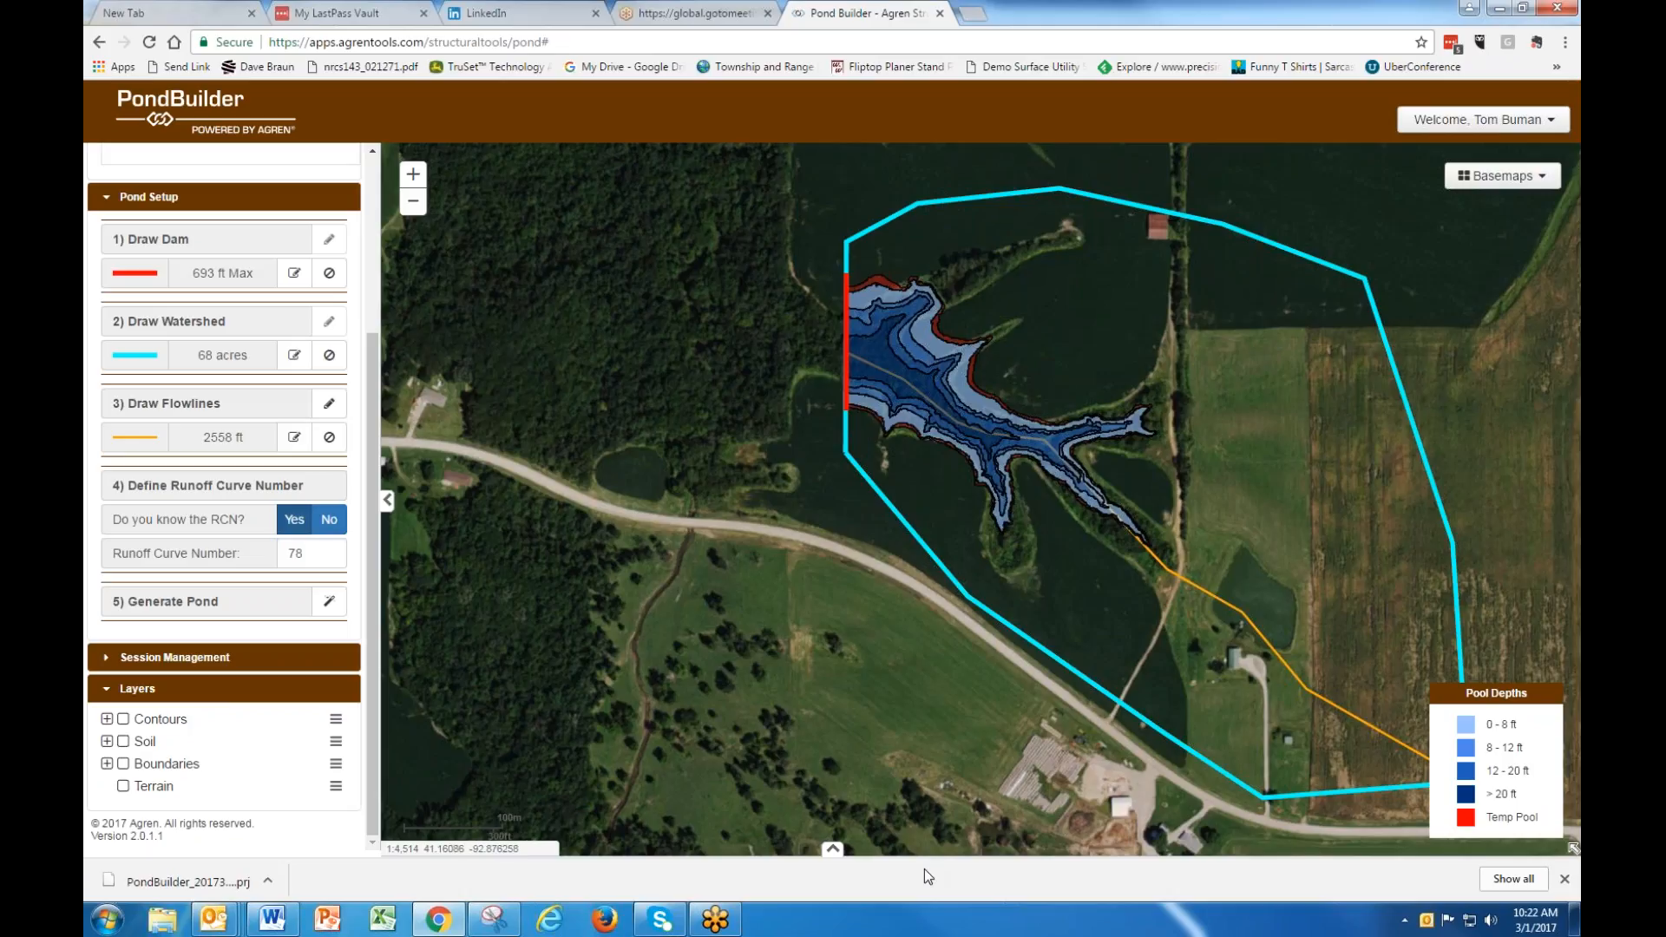
click(832, 849)
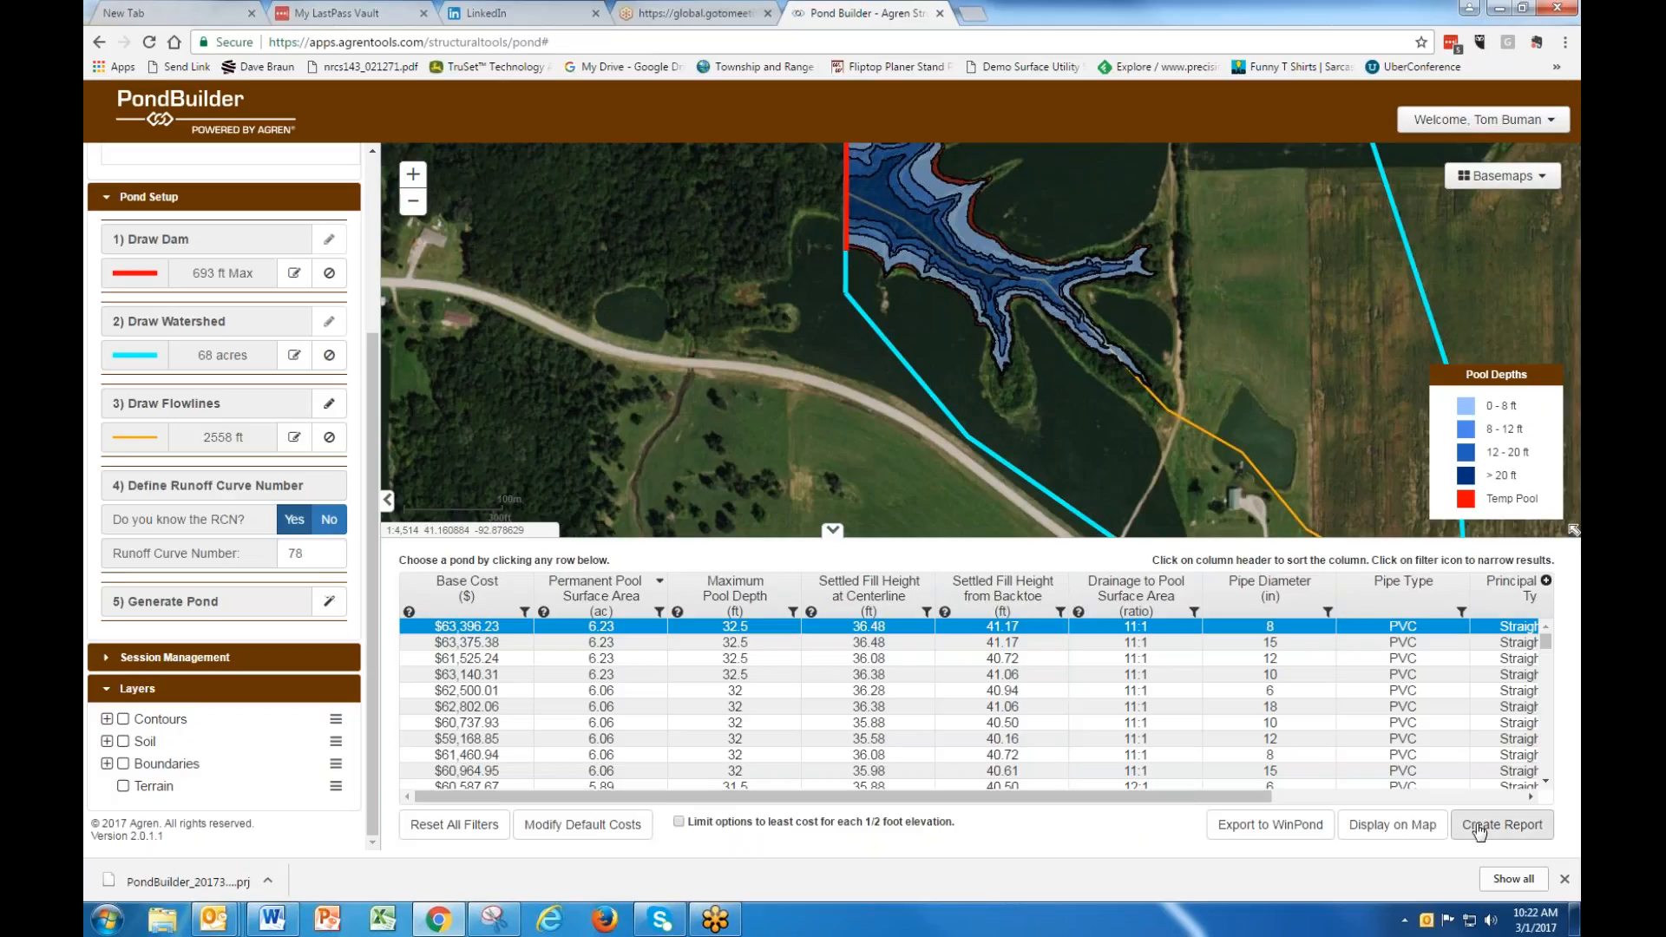
click(1265, 826)
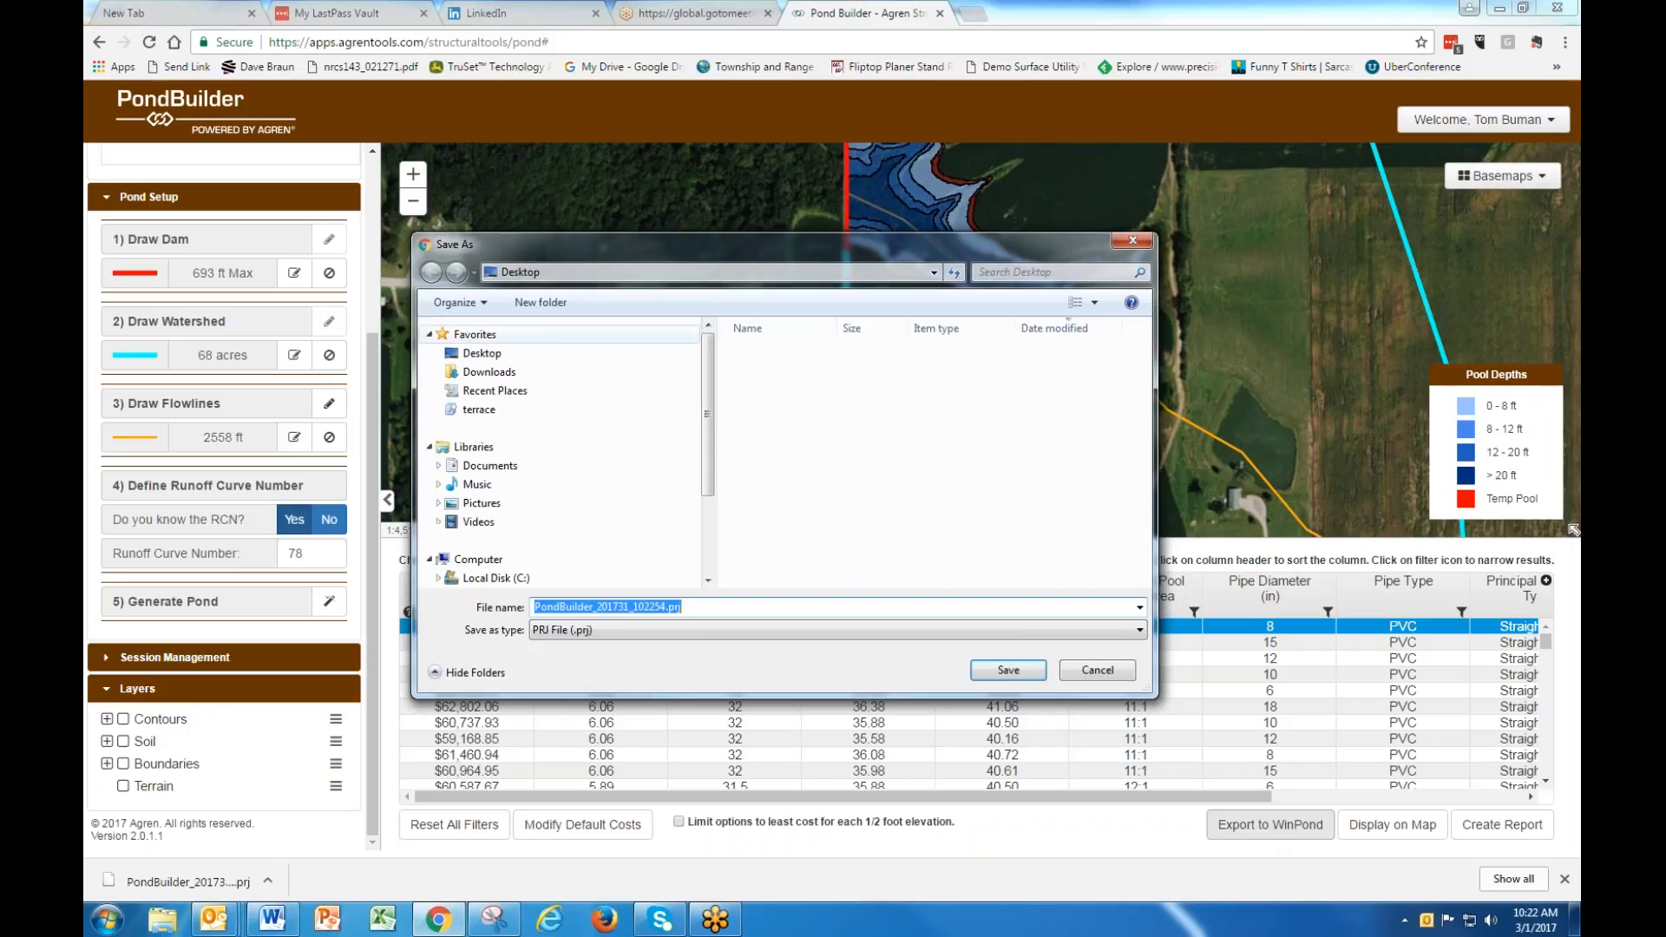
click(1092, 670)
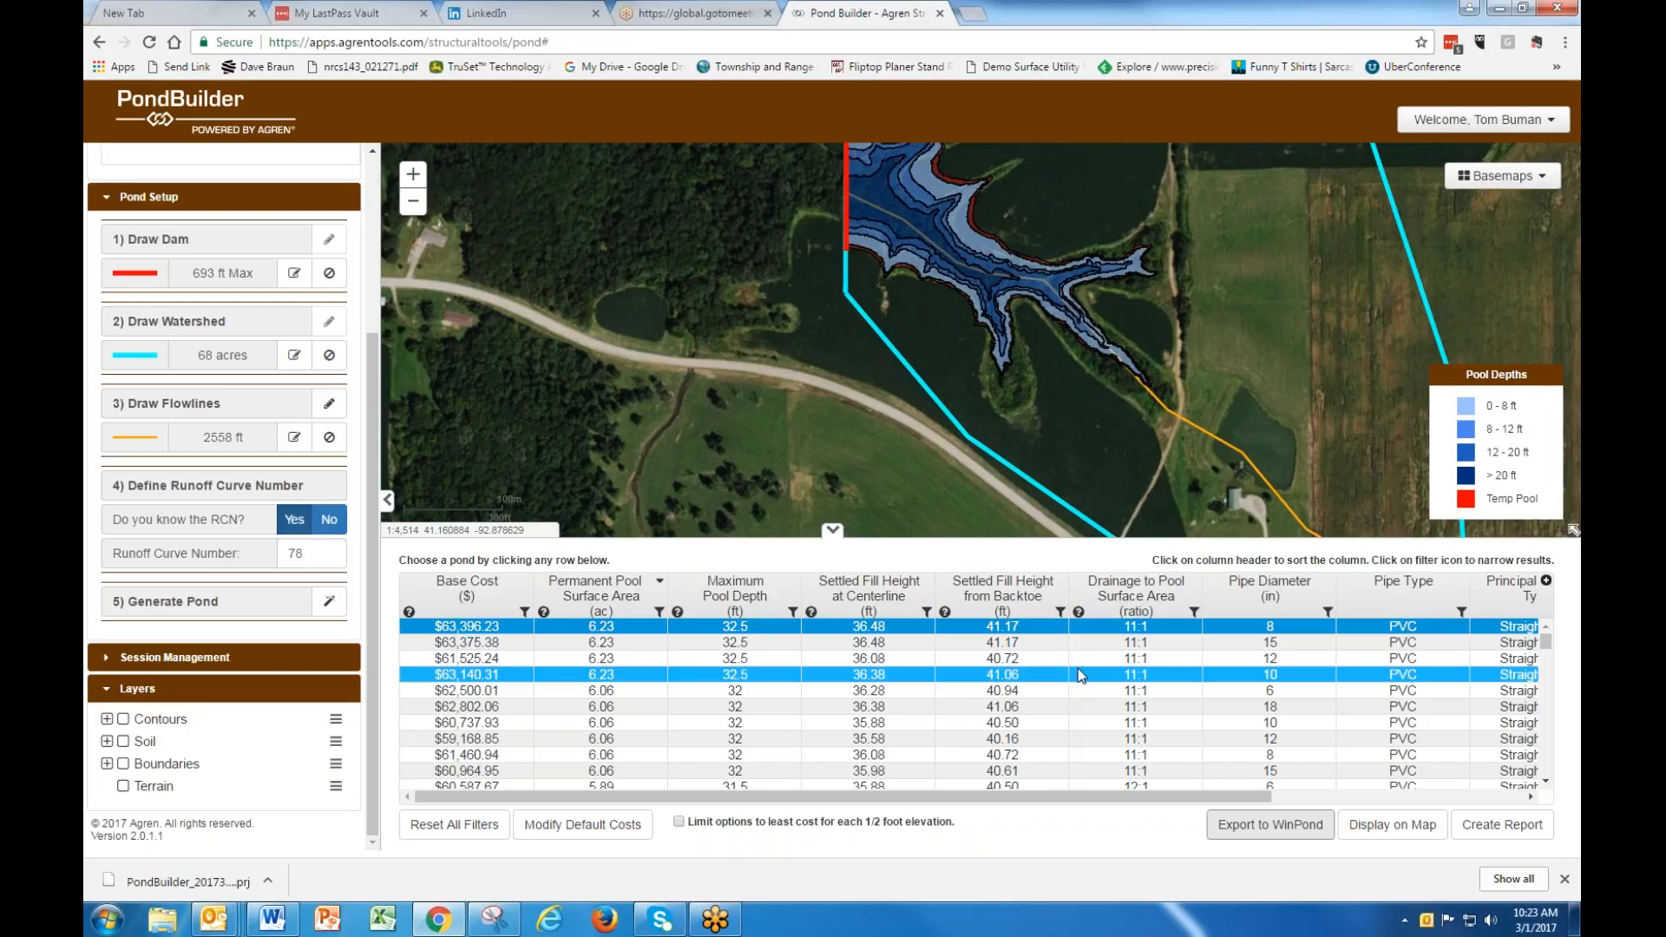
click(833, 530)
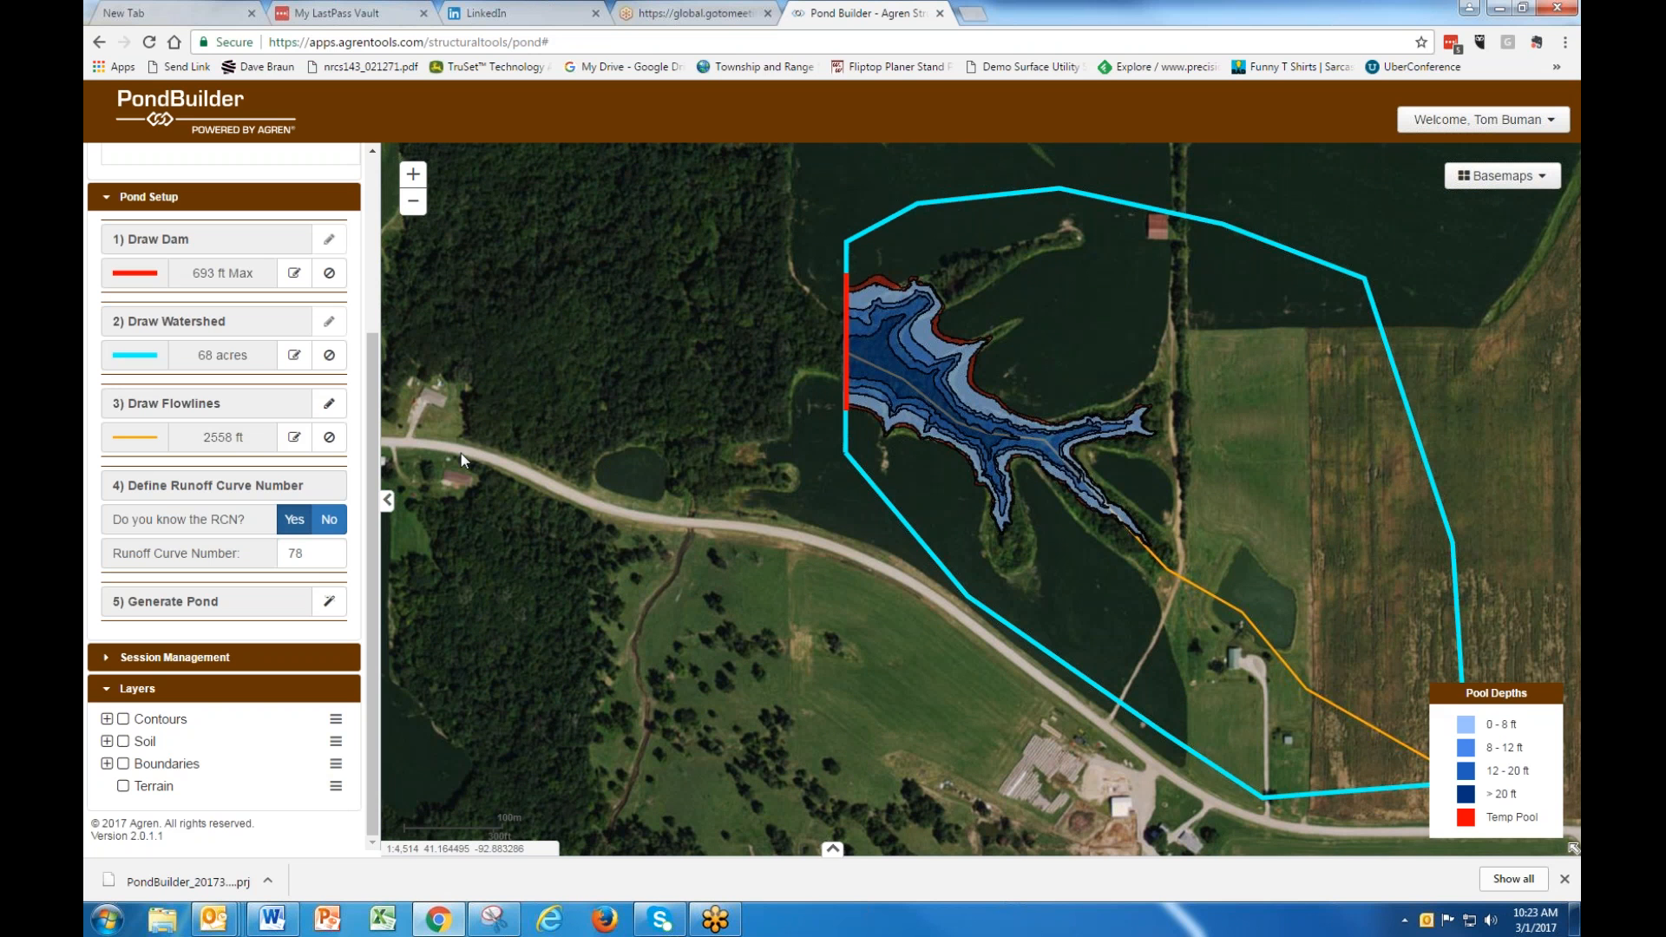
Clear the third pond's dam together with its watershed and flowline graphics.
click(330, 274)
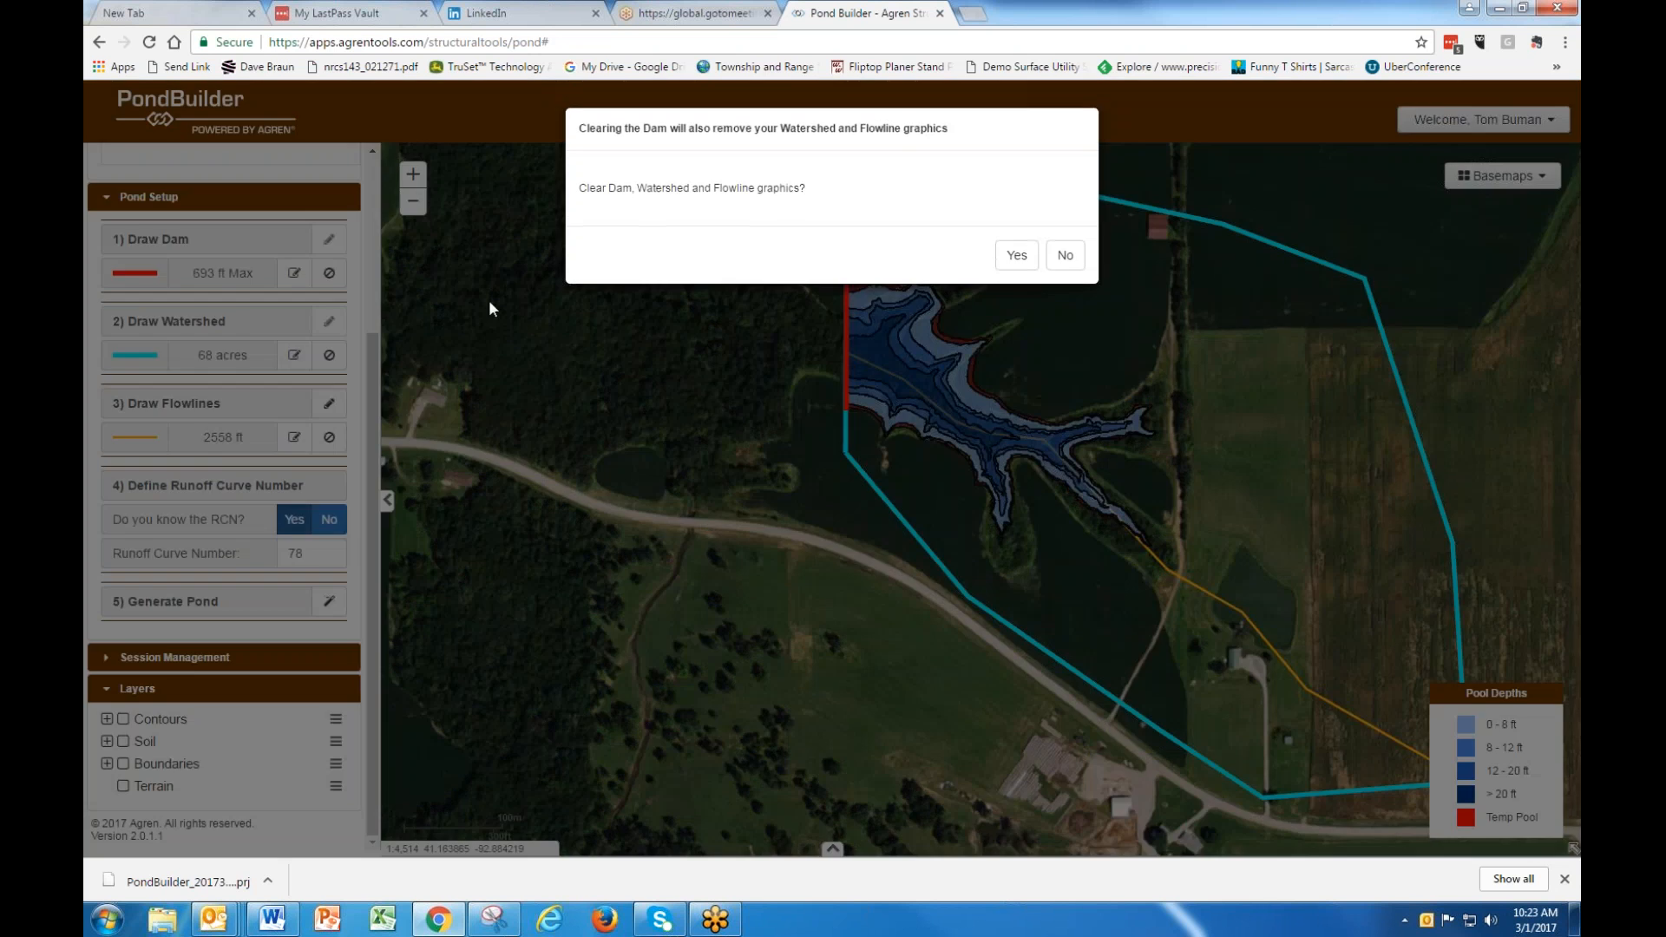
click(1015, 255)
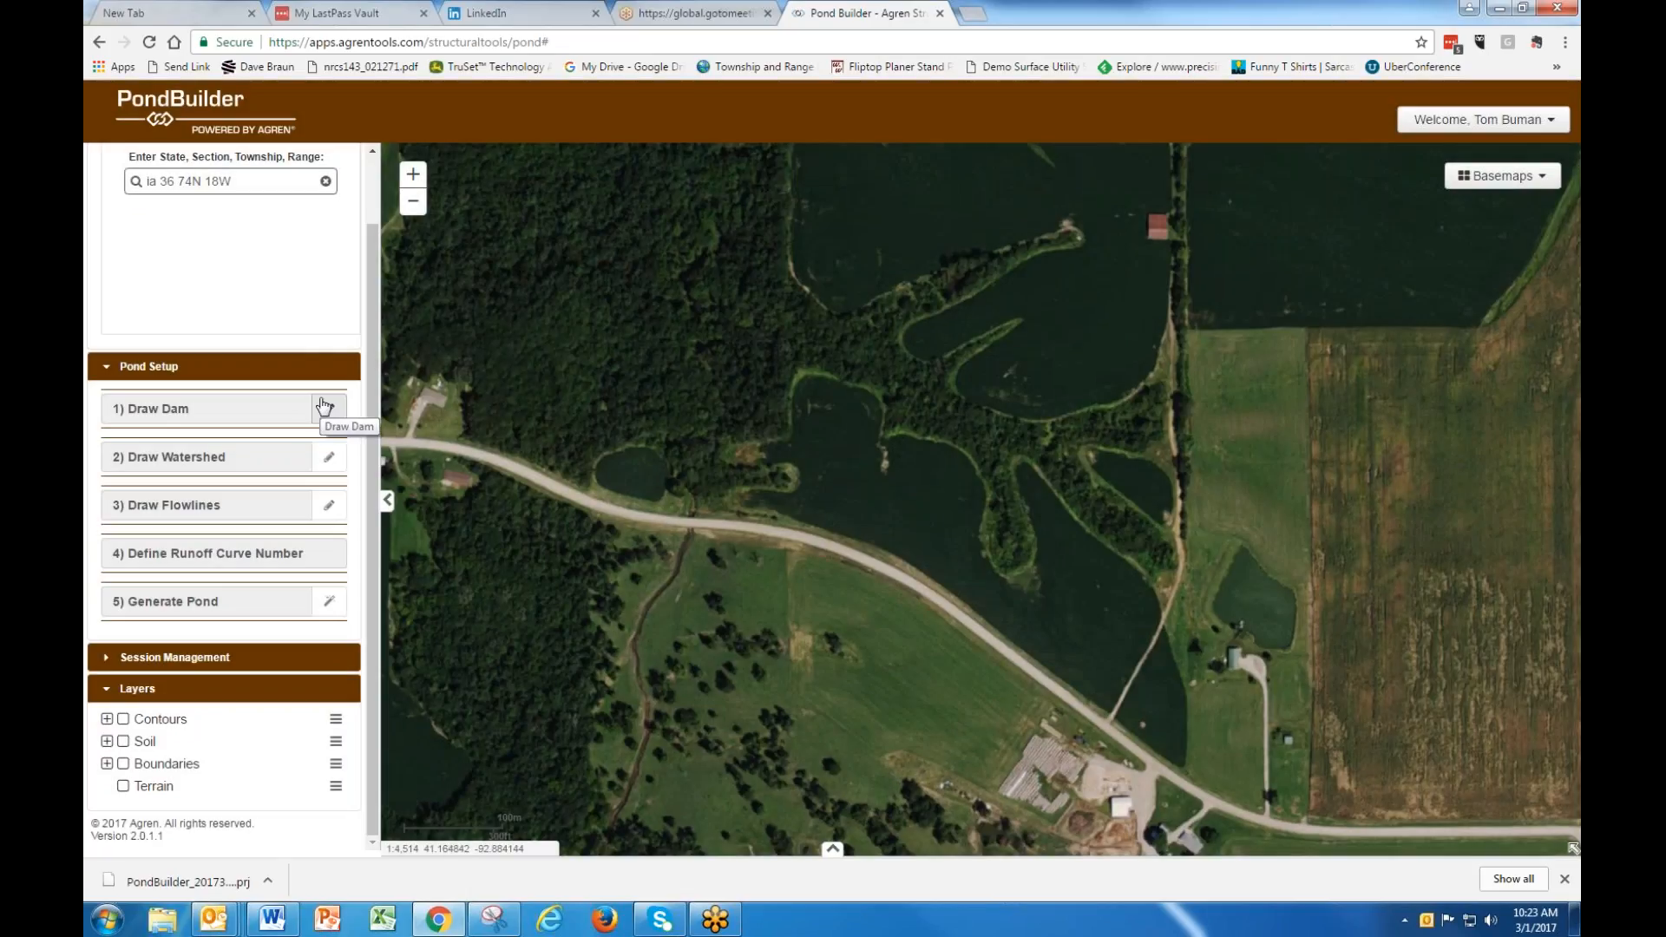
click(326, 407)
Find the map location for state, section, township and range "ia 5 74N 4w".
triple_click(257, 183)
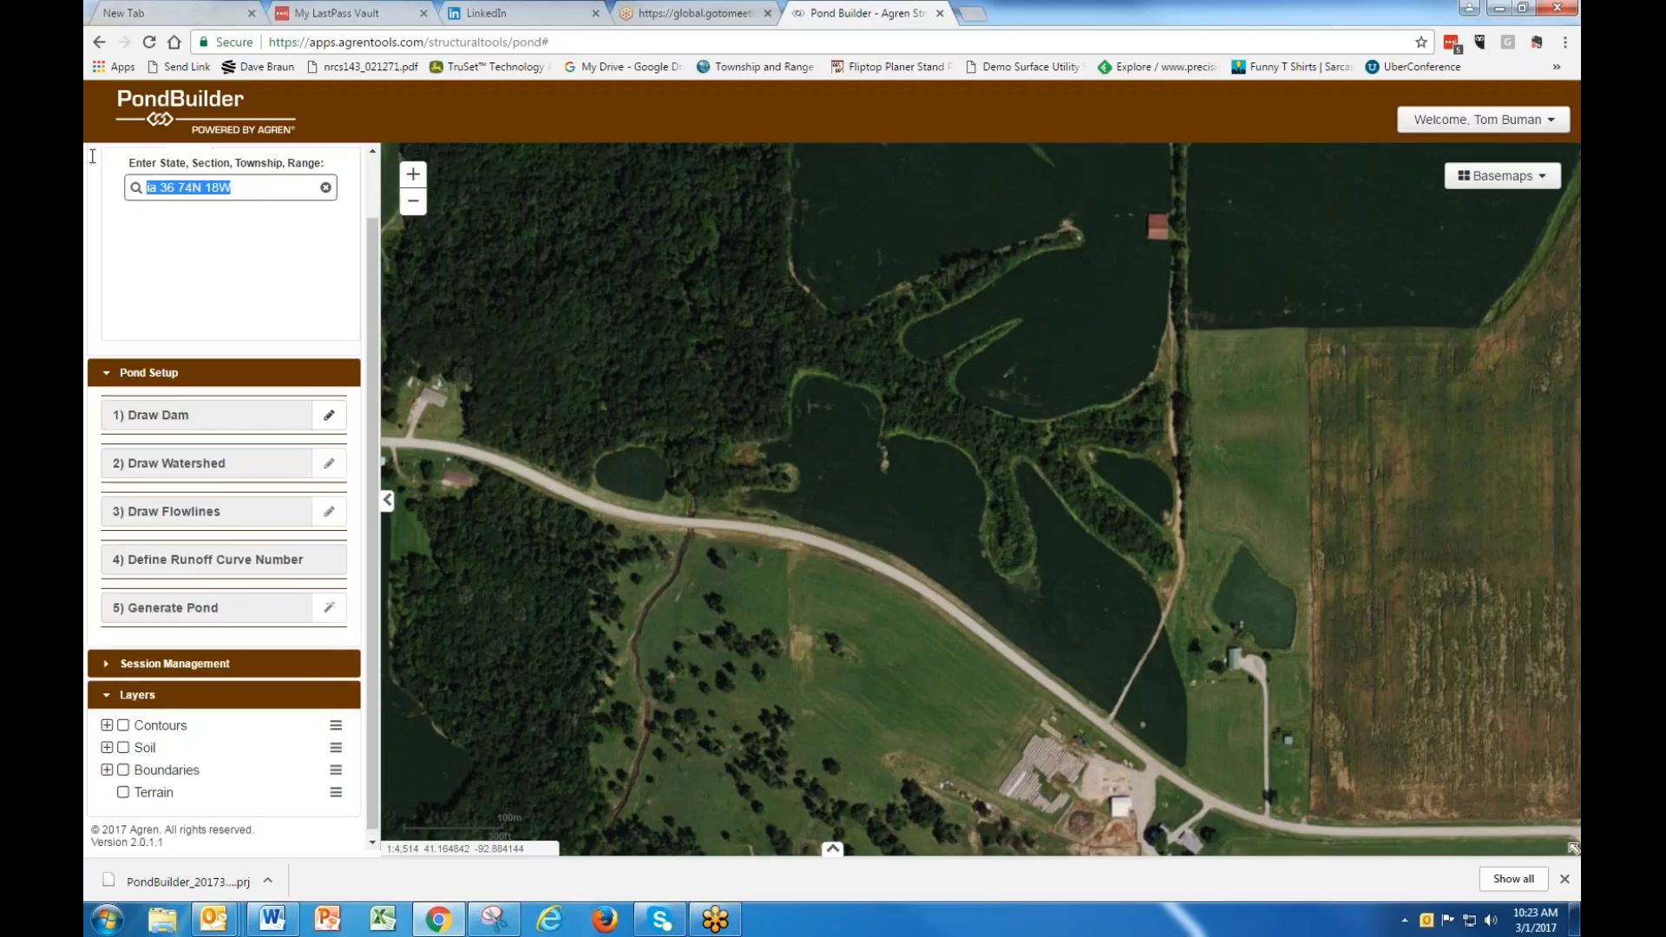
scroll(258, 260, up, 1)
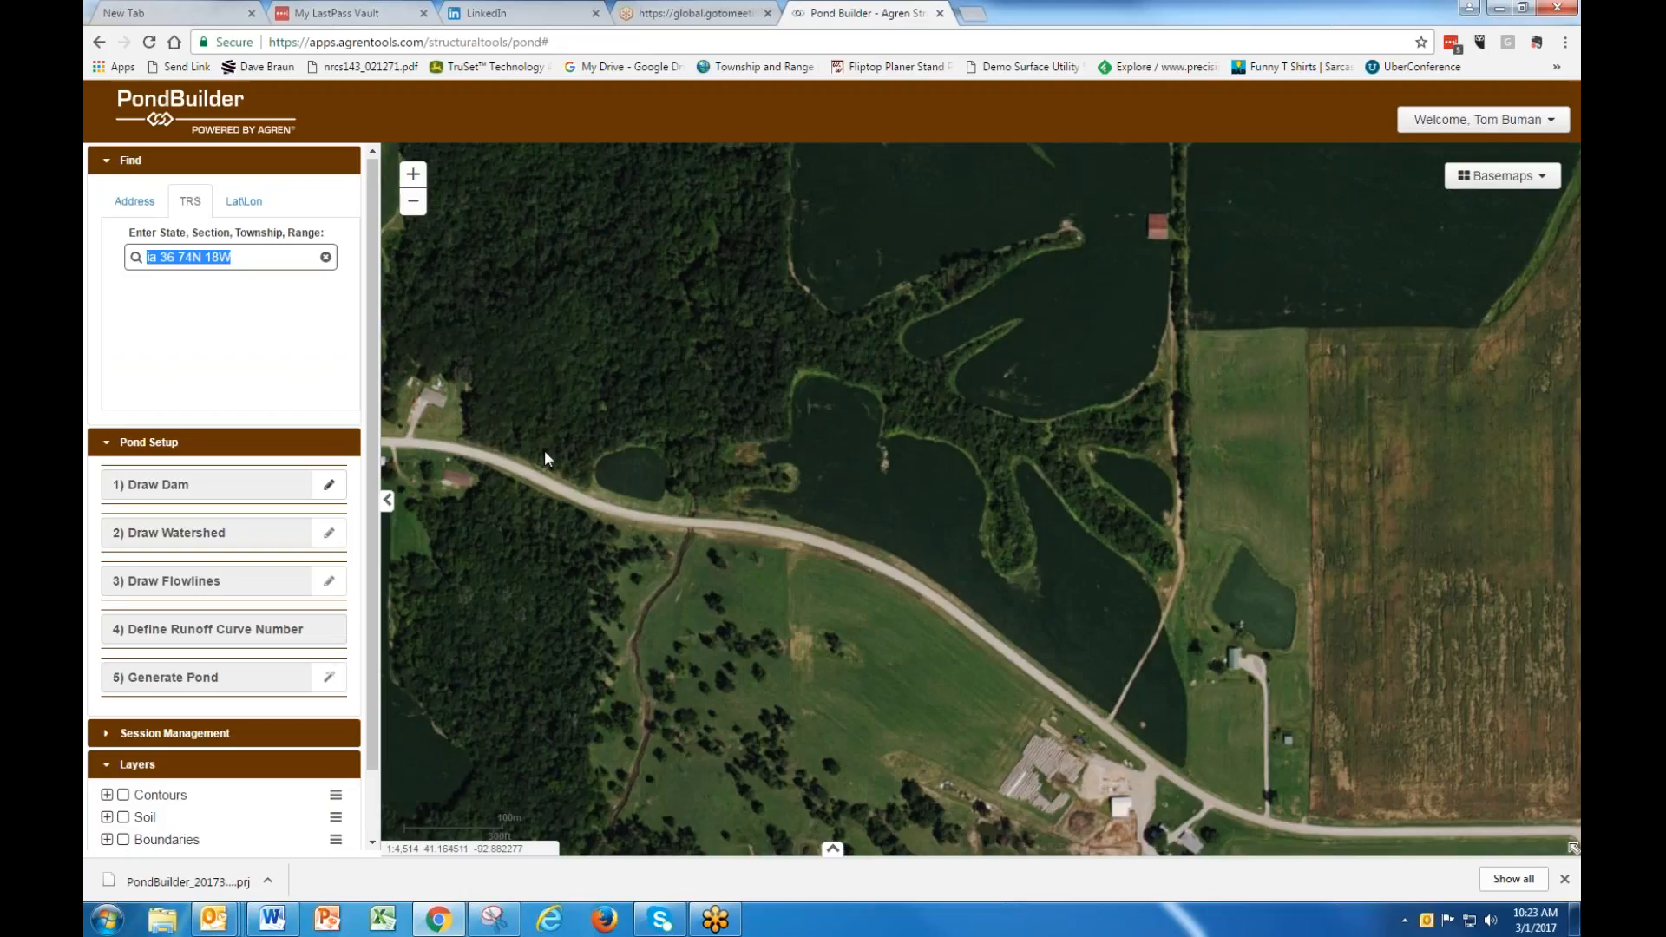
text(i)
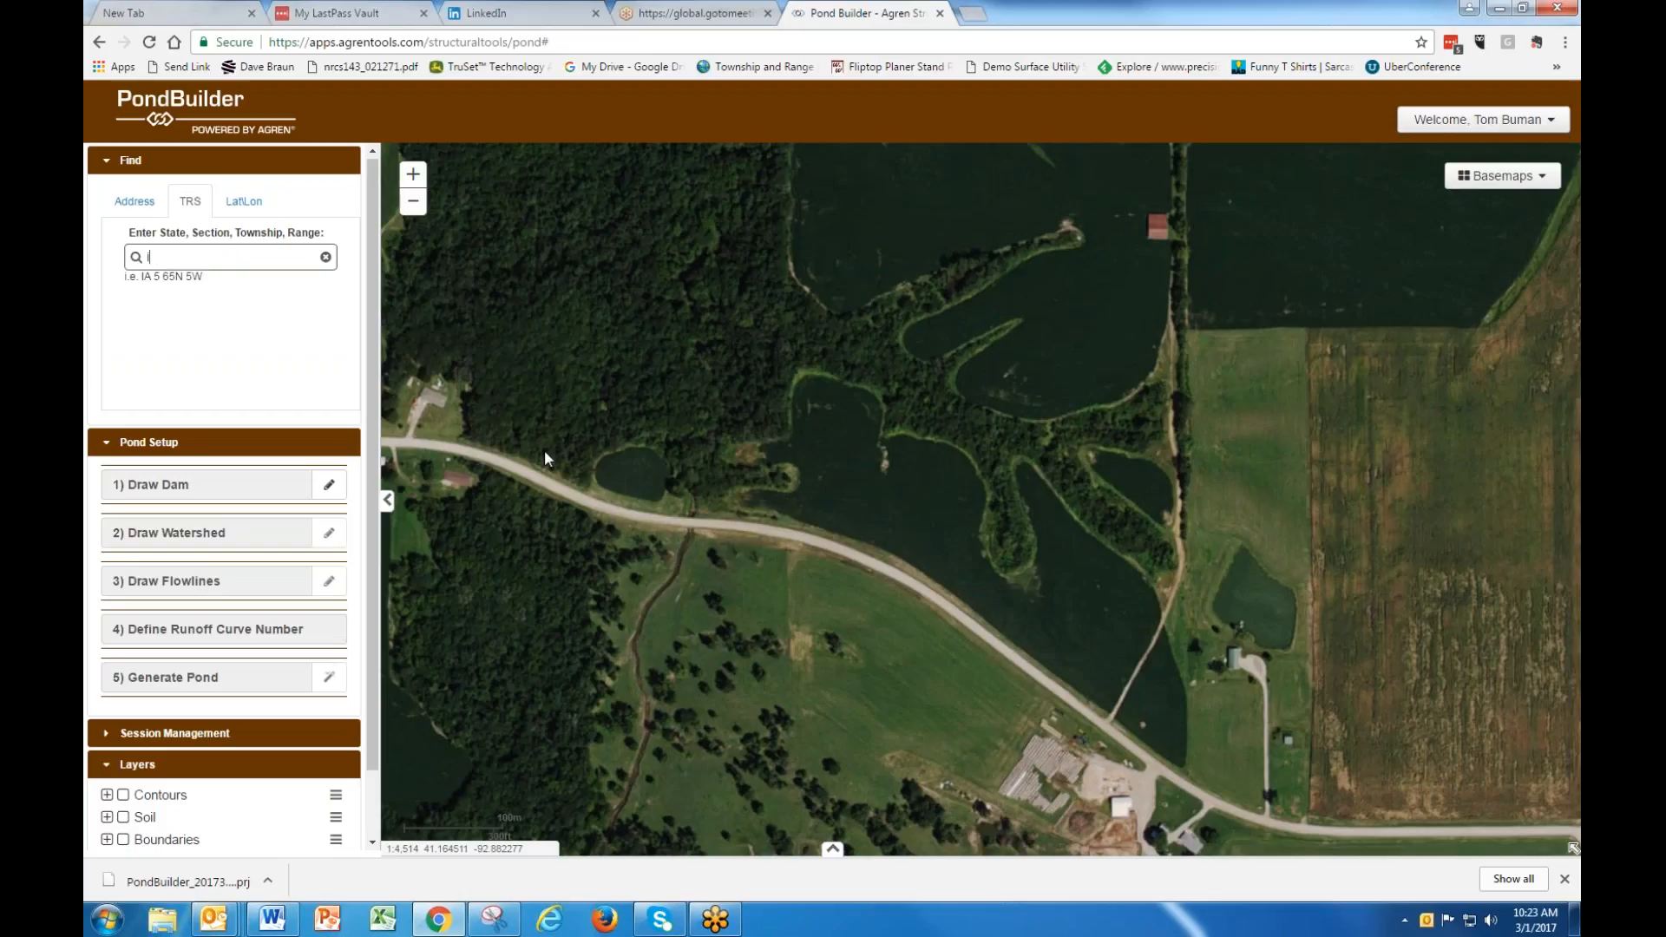
text(a 5 74N 4w)
key(Return)
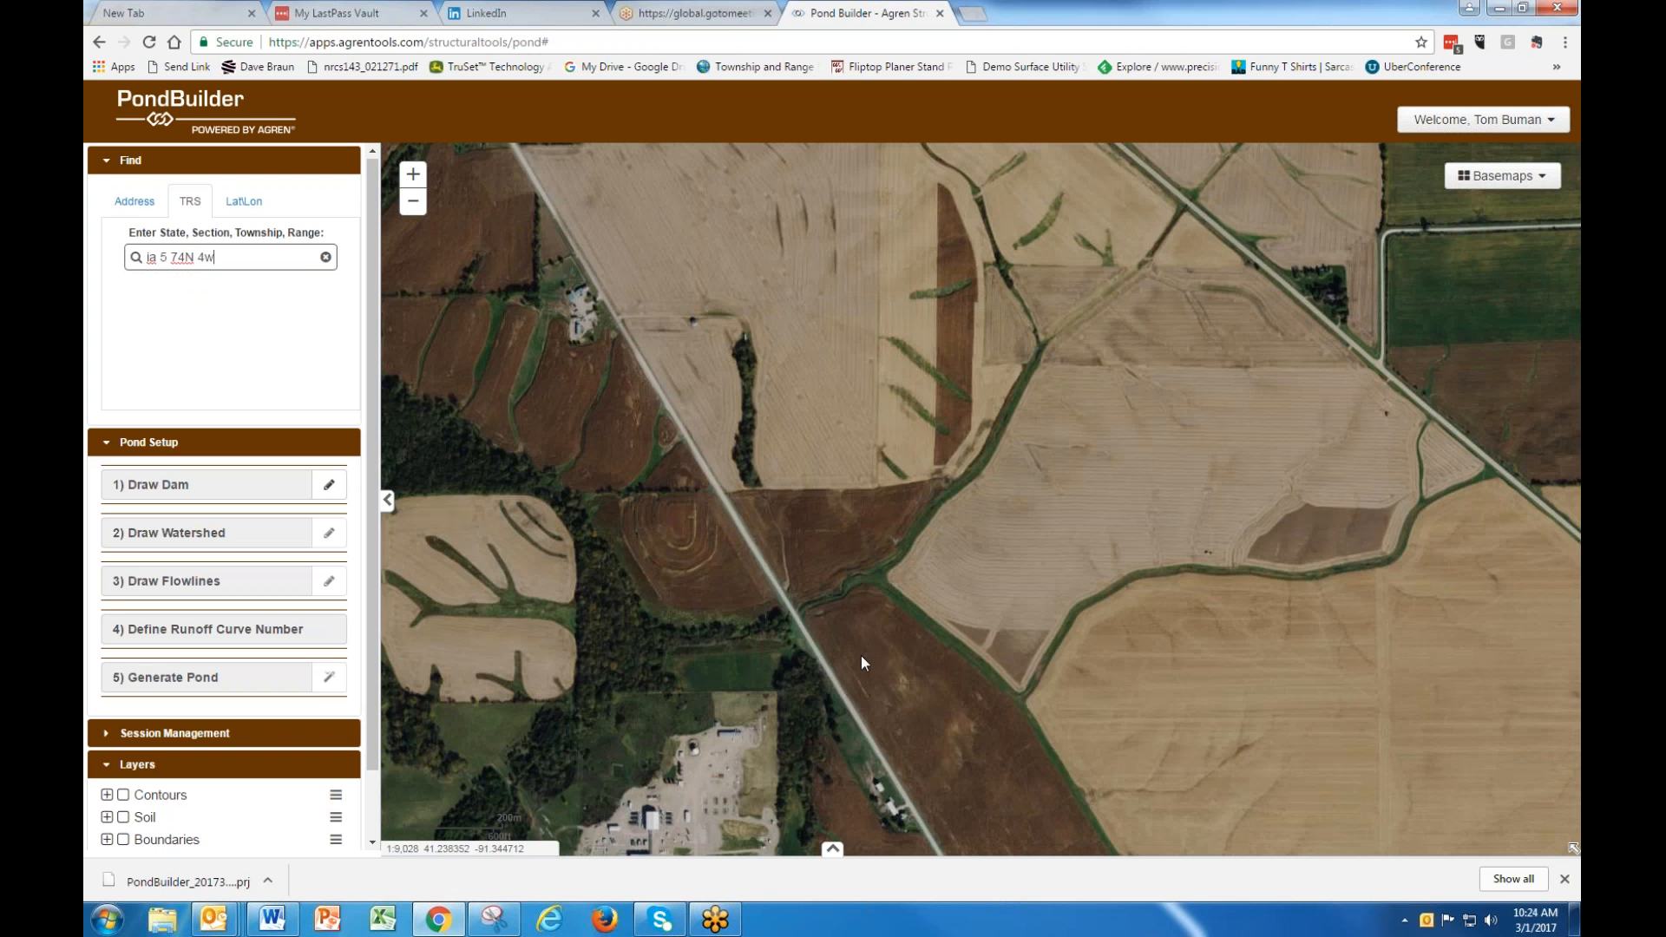
Examine the fields and wooded draws south and west of the found section for a suitable pond site.
drag(860, 654, 861, 580)
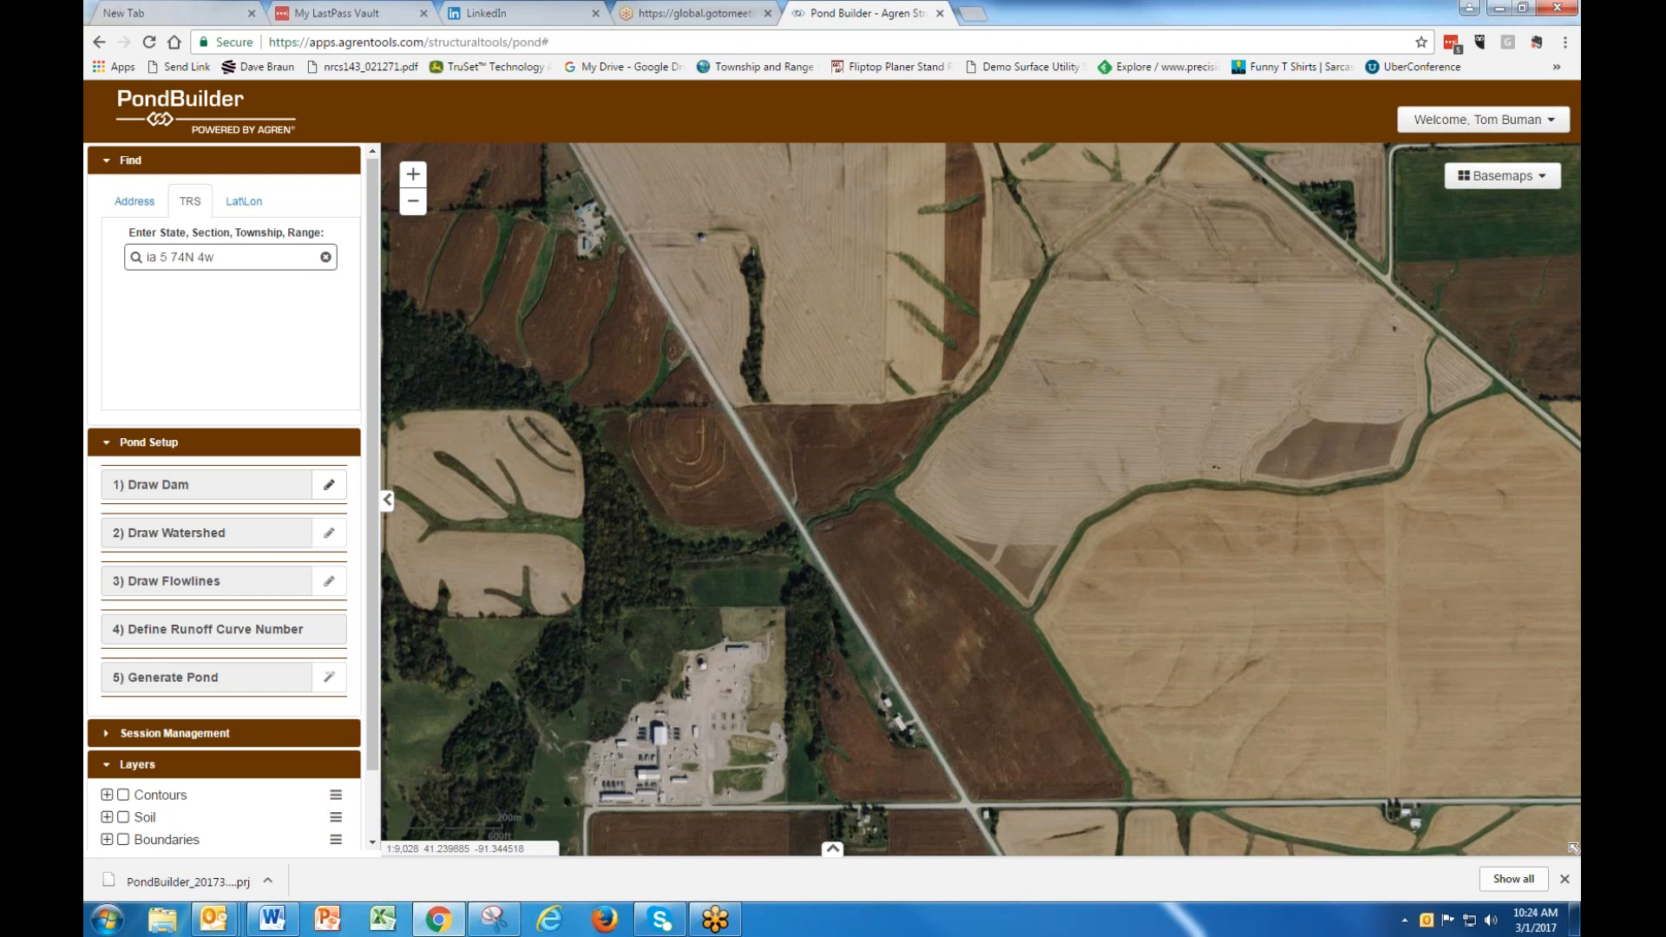
scroll(861, 580, down, 1)
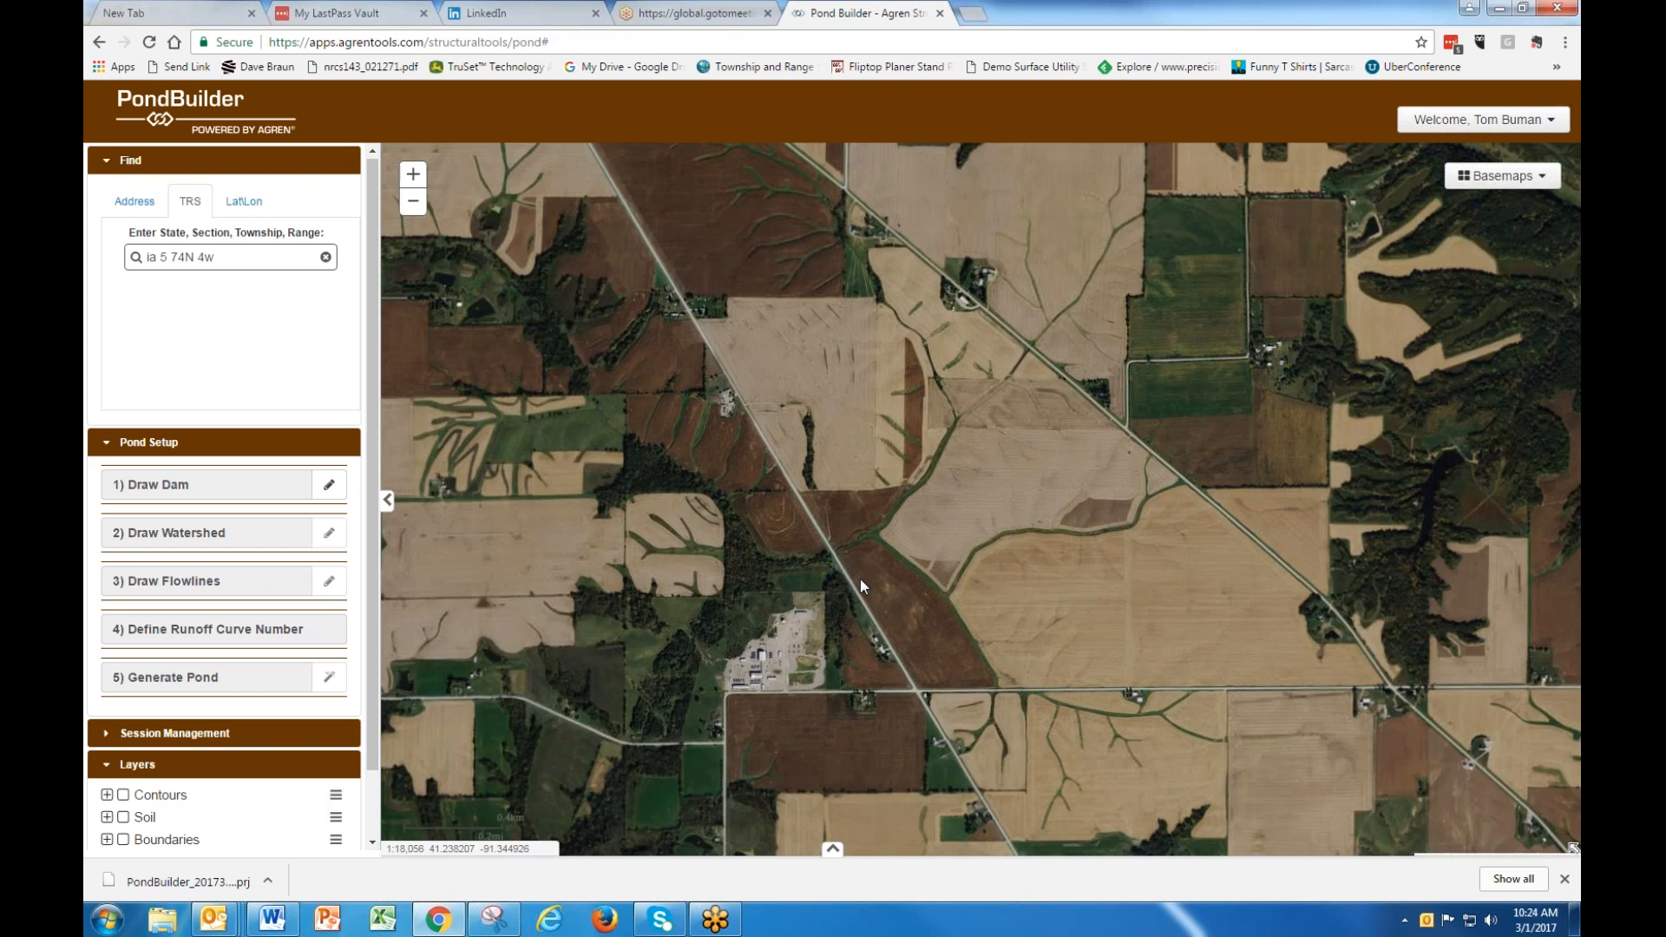
scroll(897, 611, down, 1)
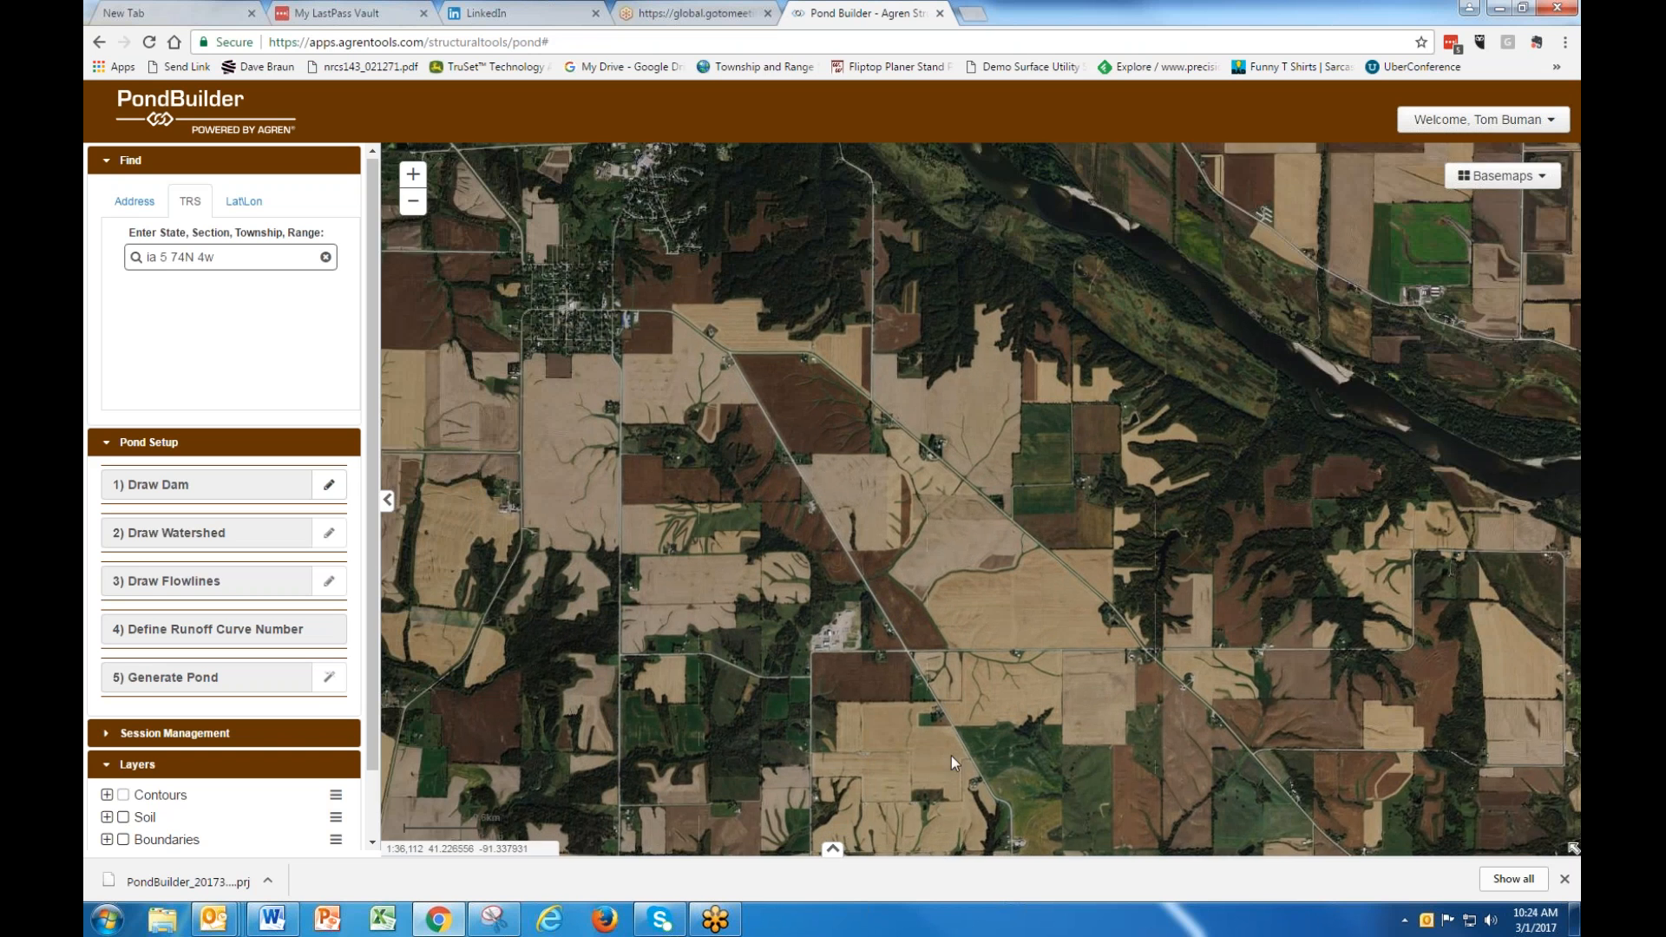
drag(951, 751, 934, 512)
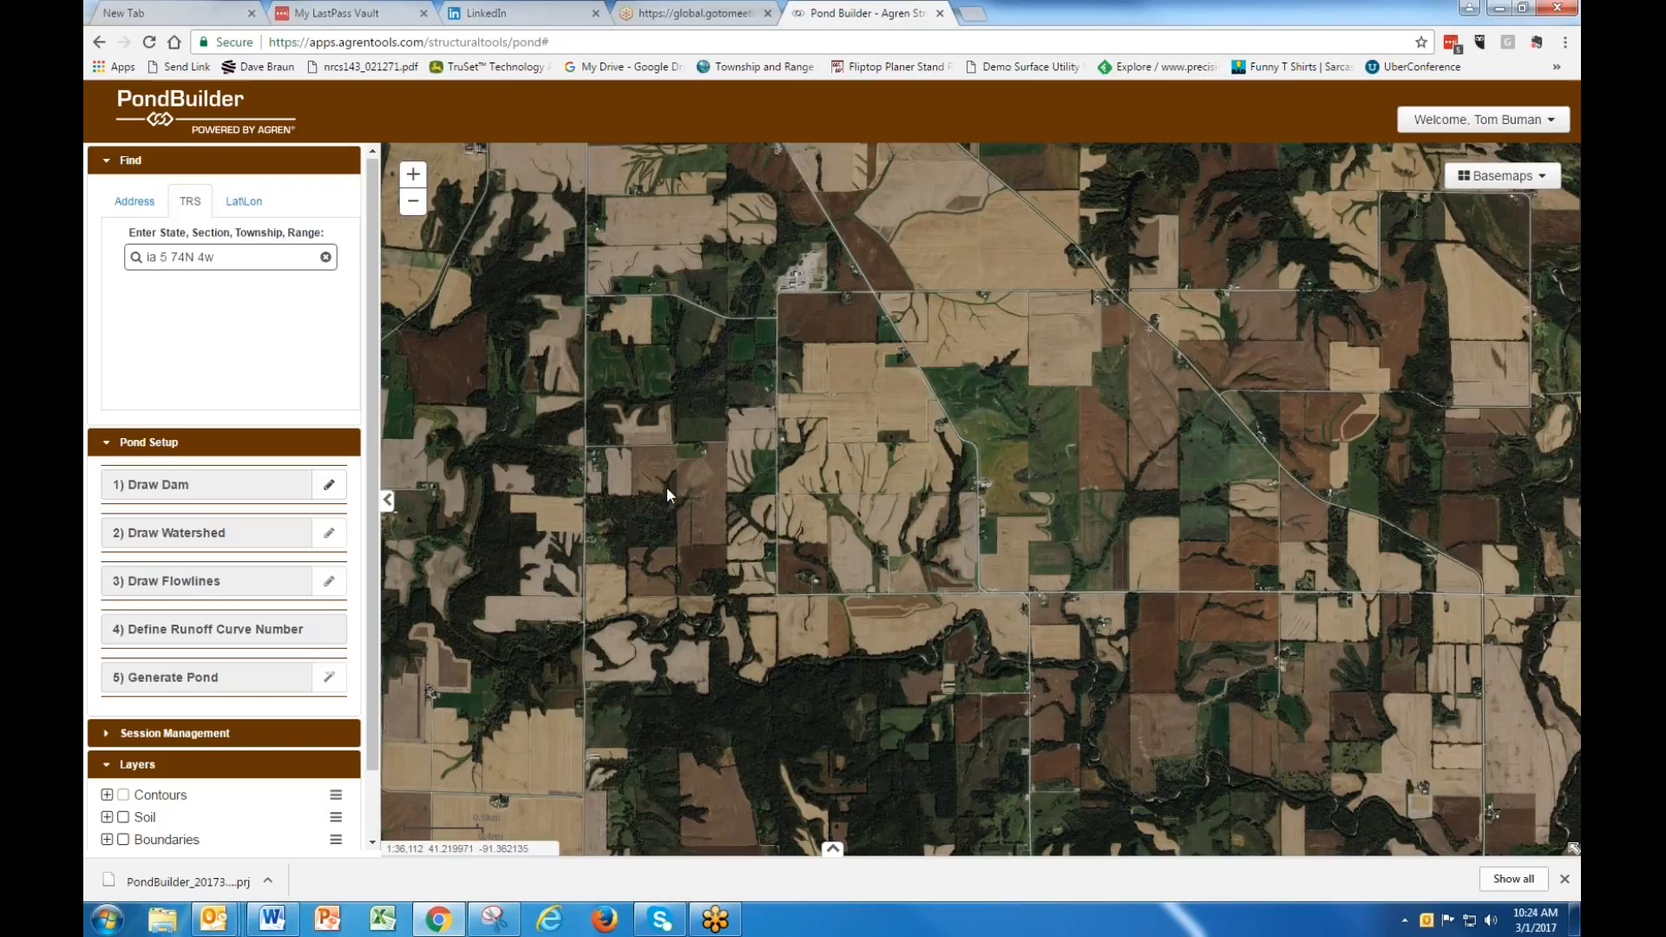
drag(666, 496, 917, 497)
scroll(920, 496, up, 1)
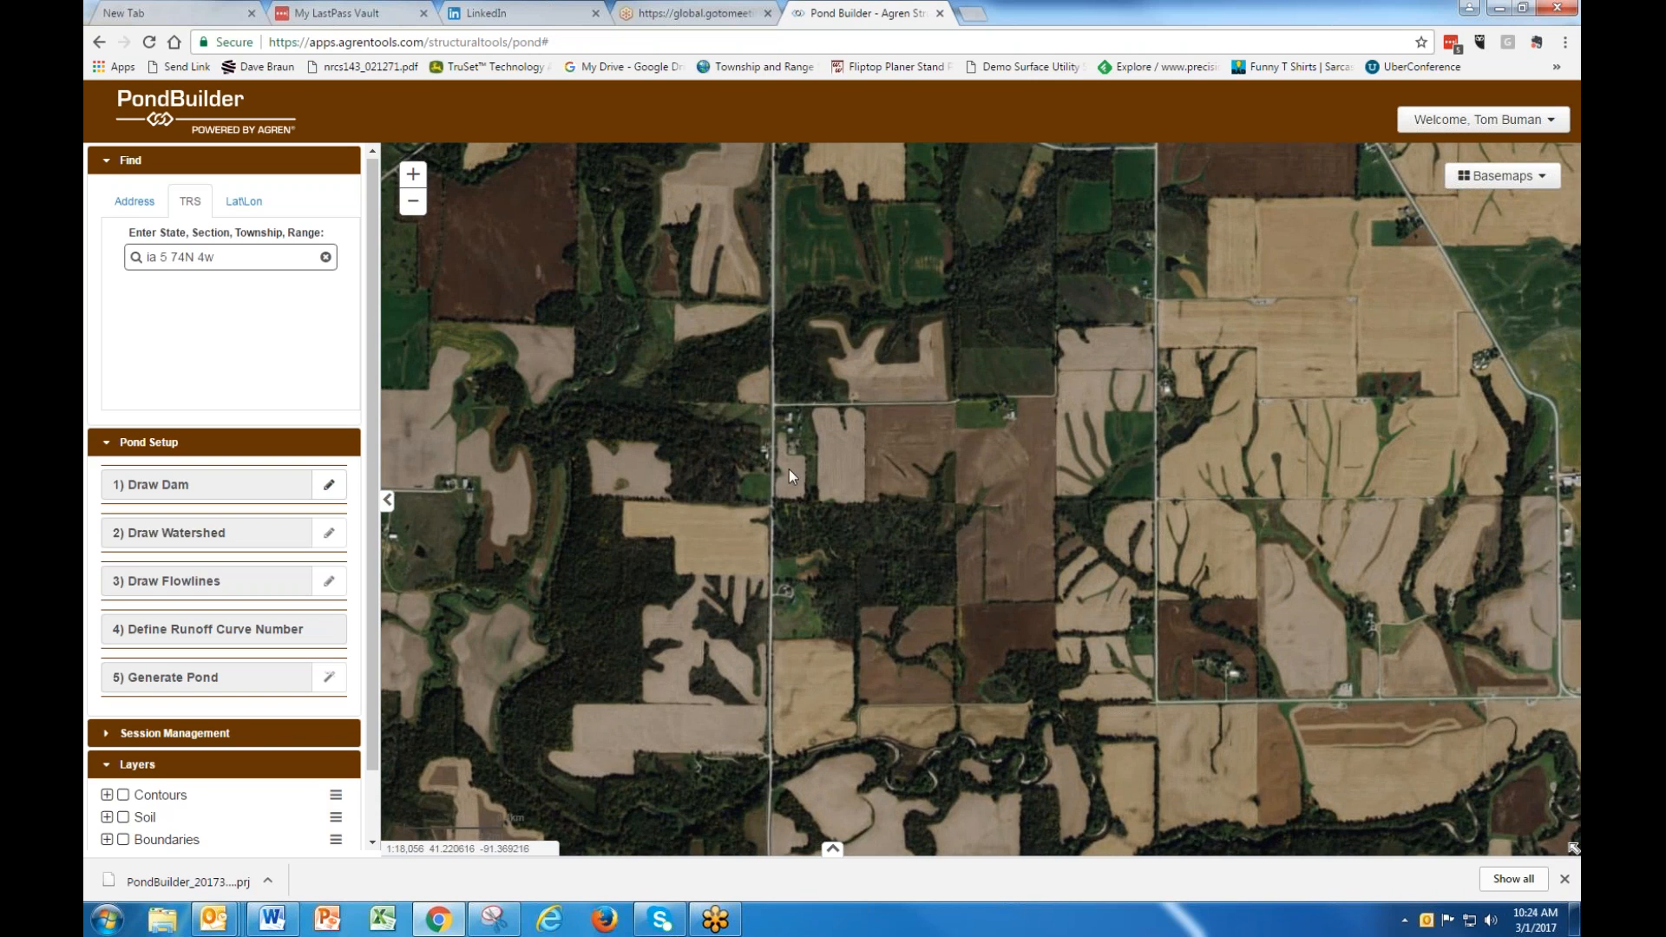
drag(788, 468, 887, 523)
scroll(890, 524, up, 1)
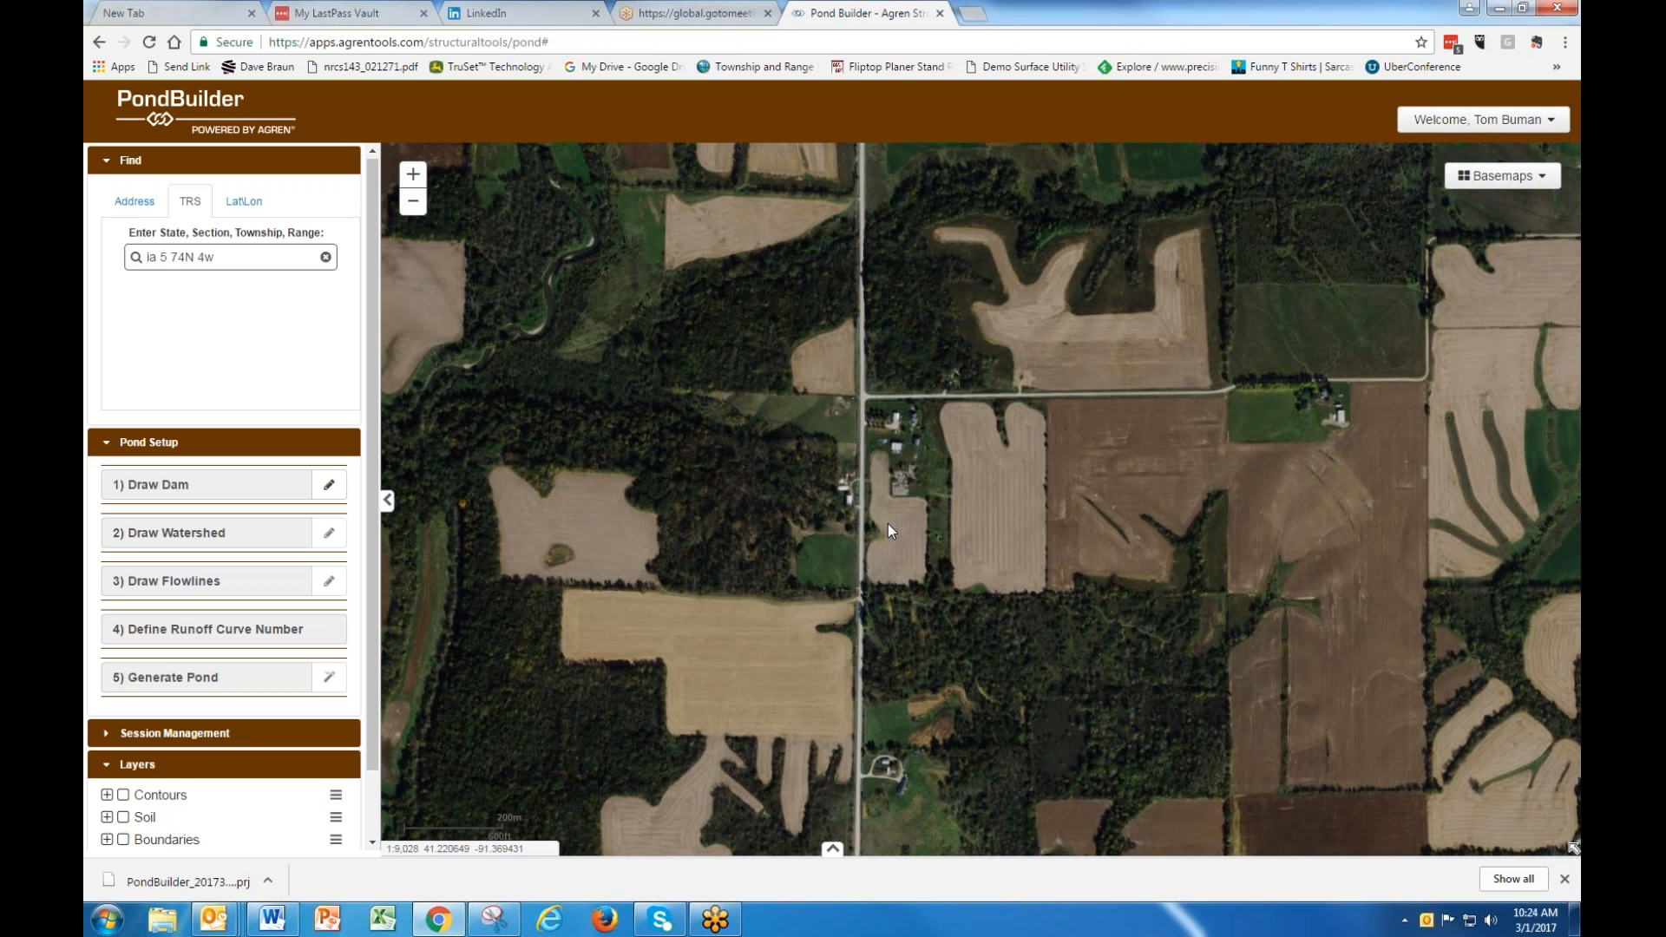
scroll(981, 560, down, 1)
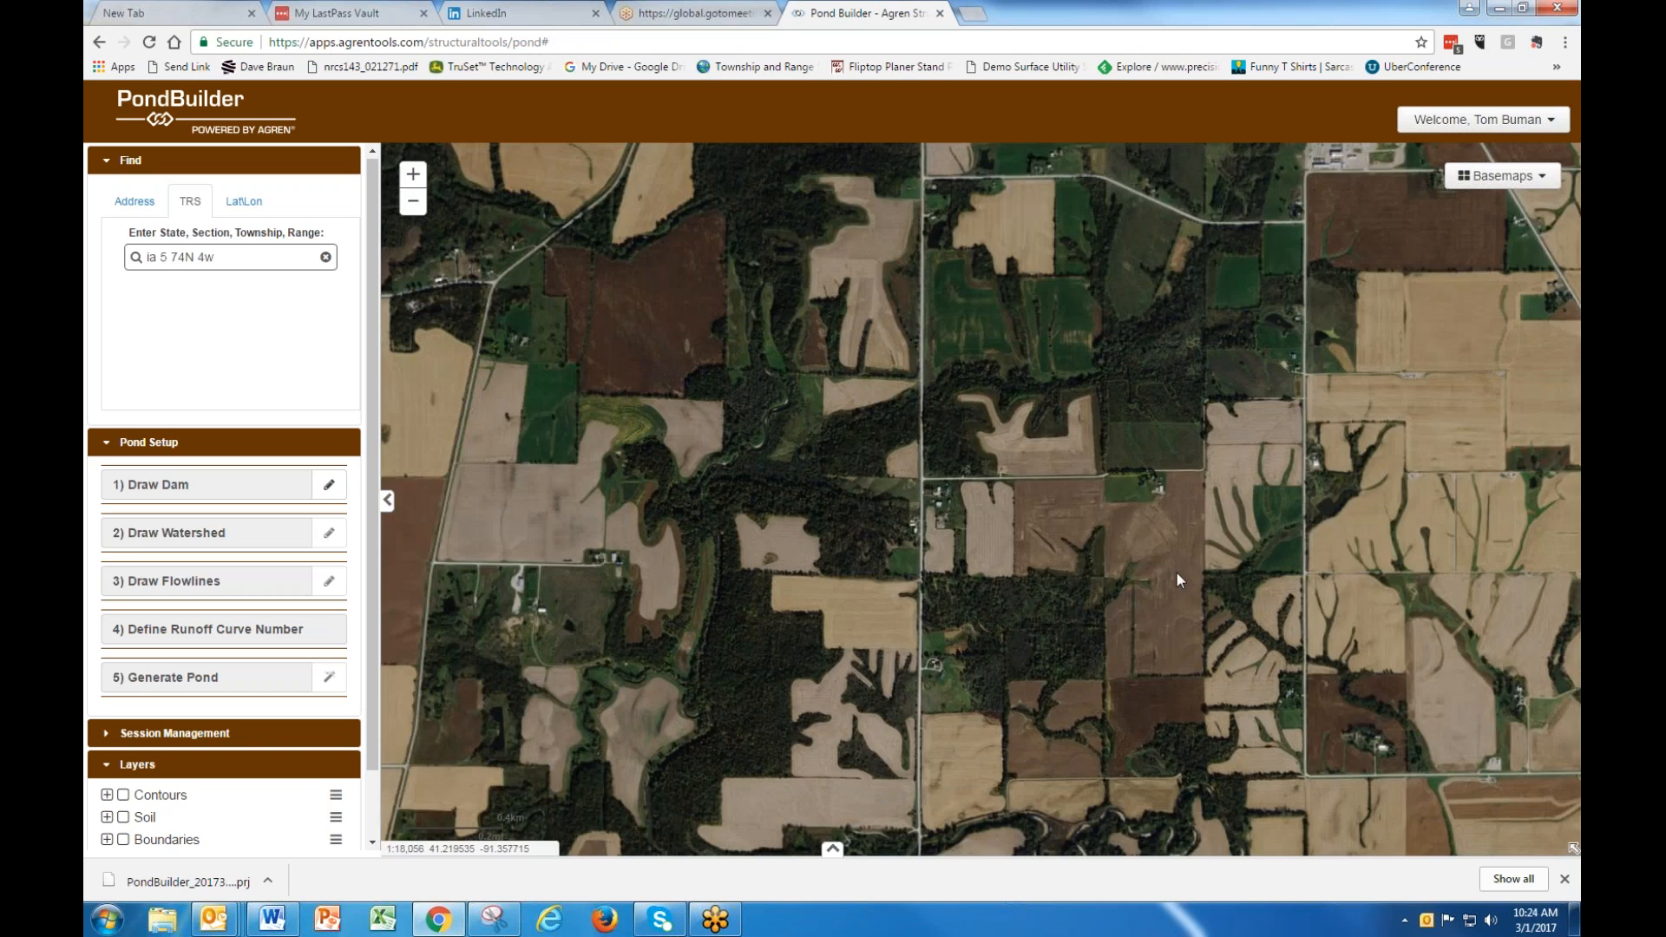
drag(1090, 425, 984, 649)
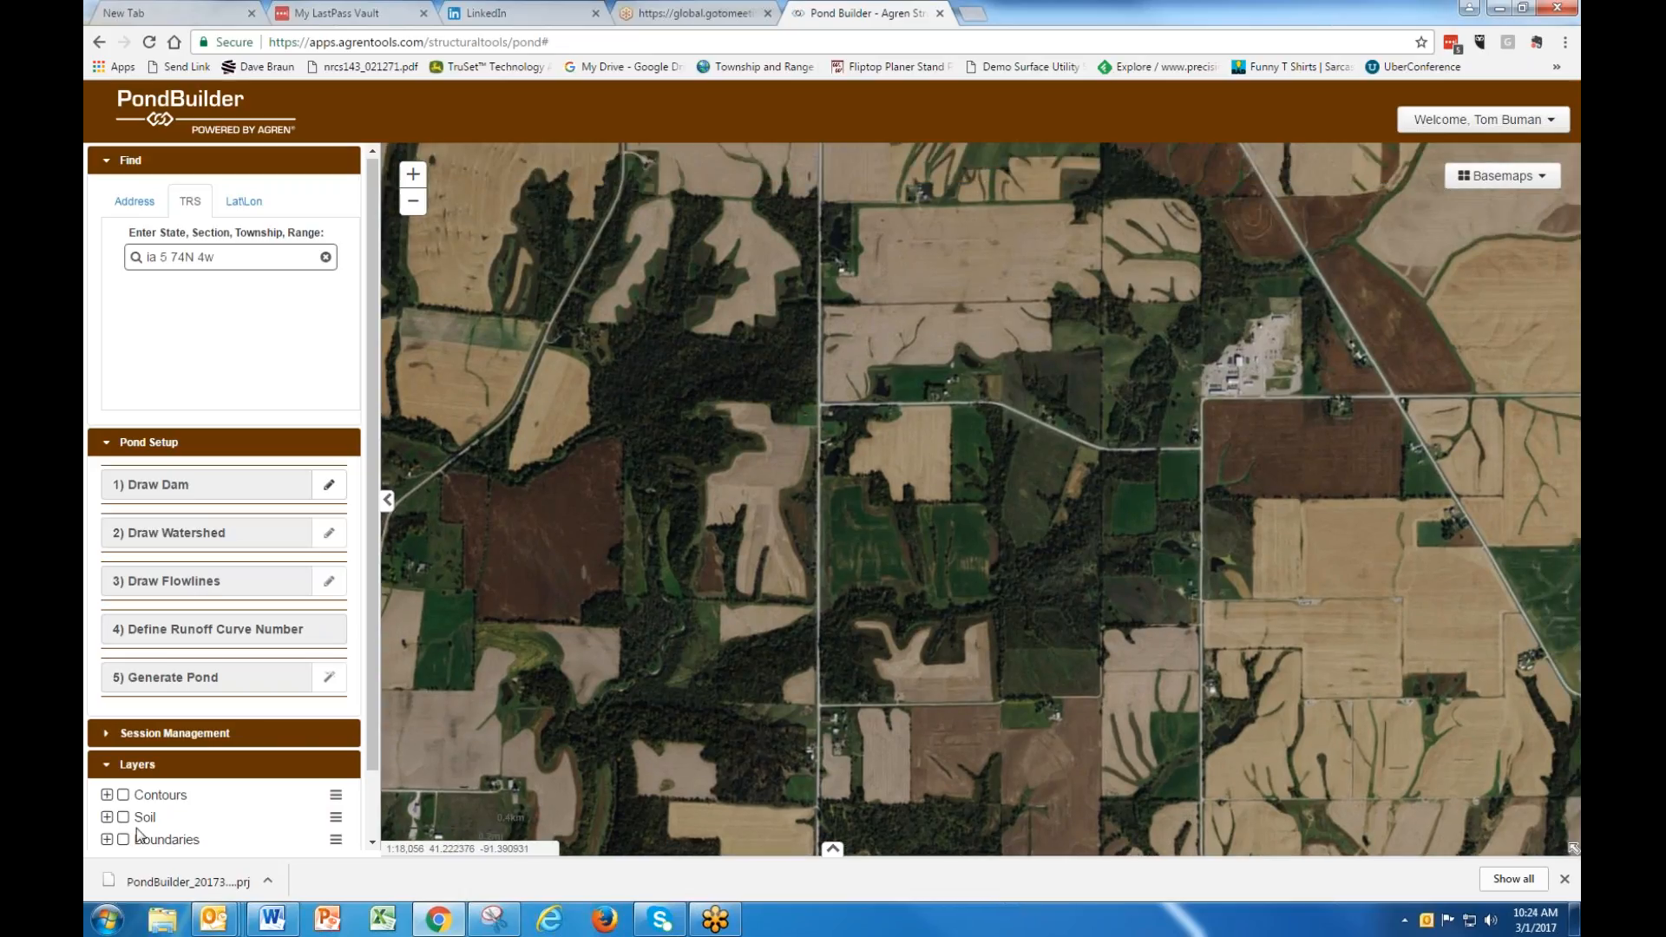
Turn on the Boundaries and Contours layers and show the contours around section 8-74N-4W.
scroll(126, 840, down, 1)
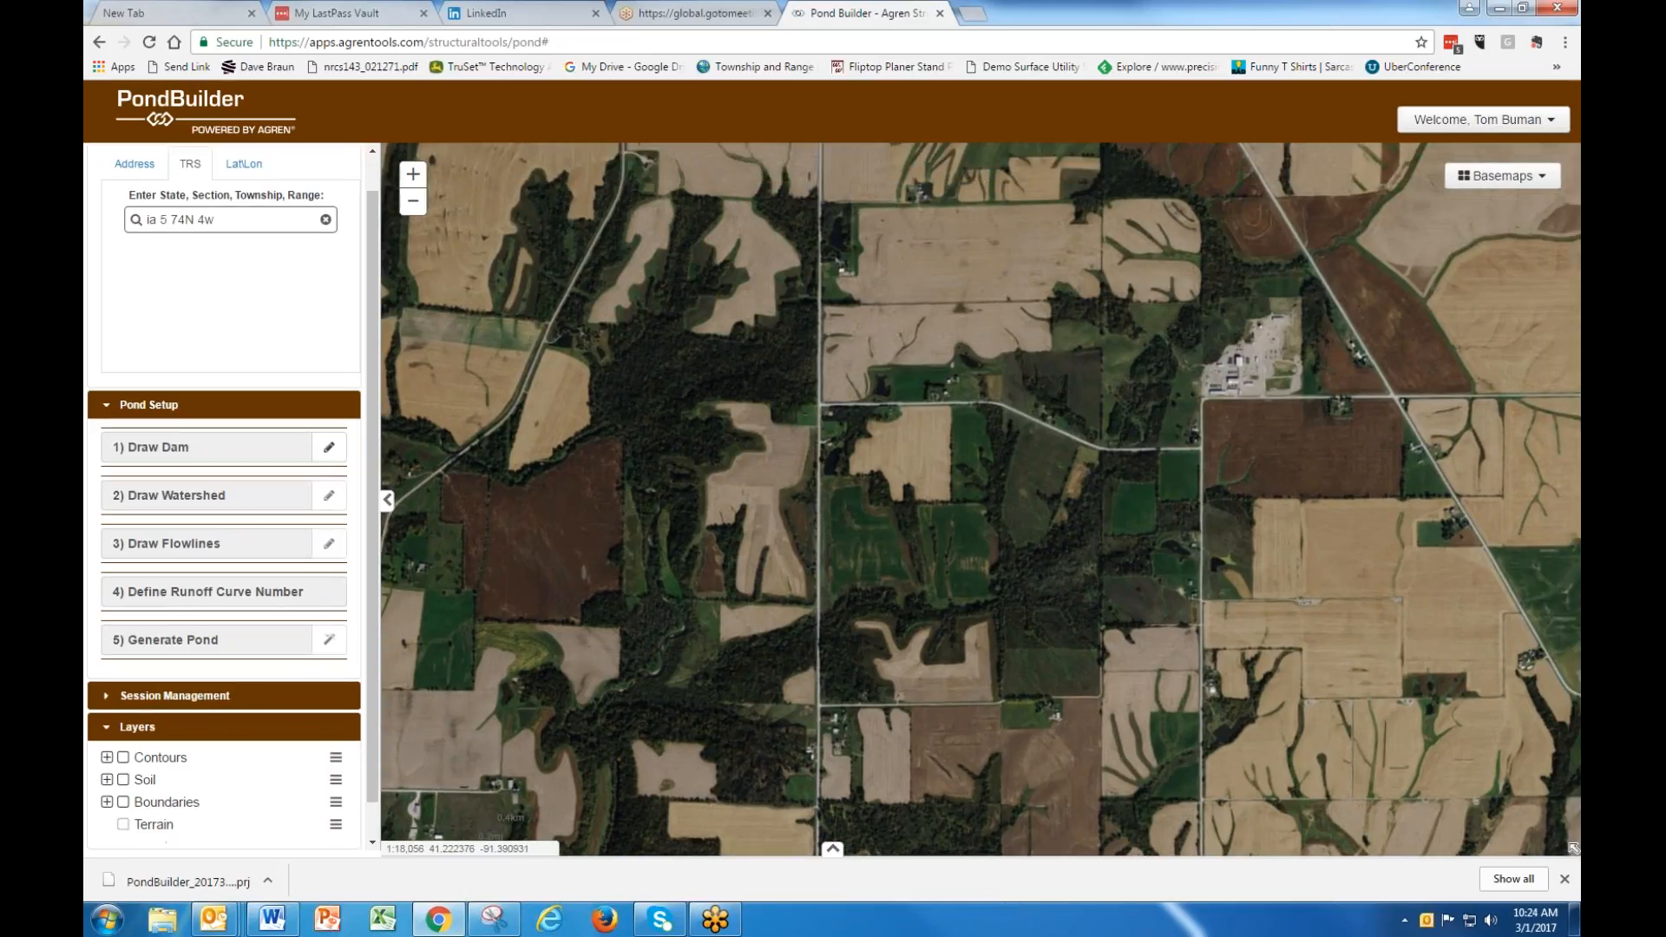
click(123, 802)
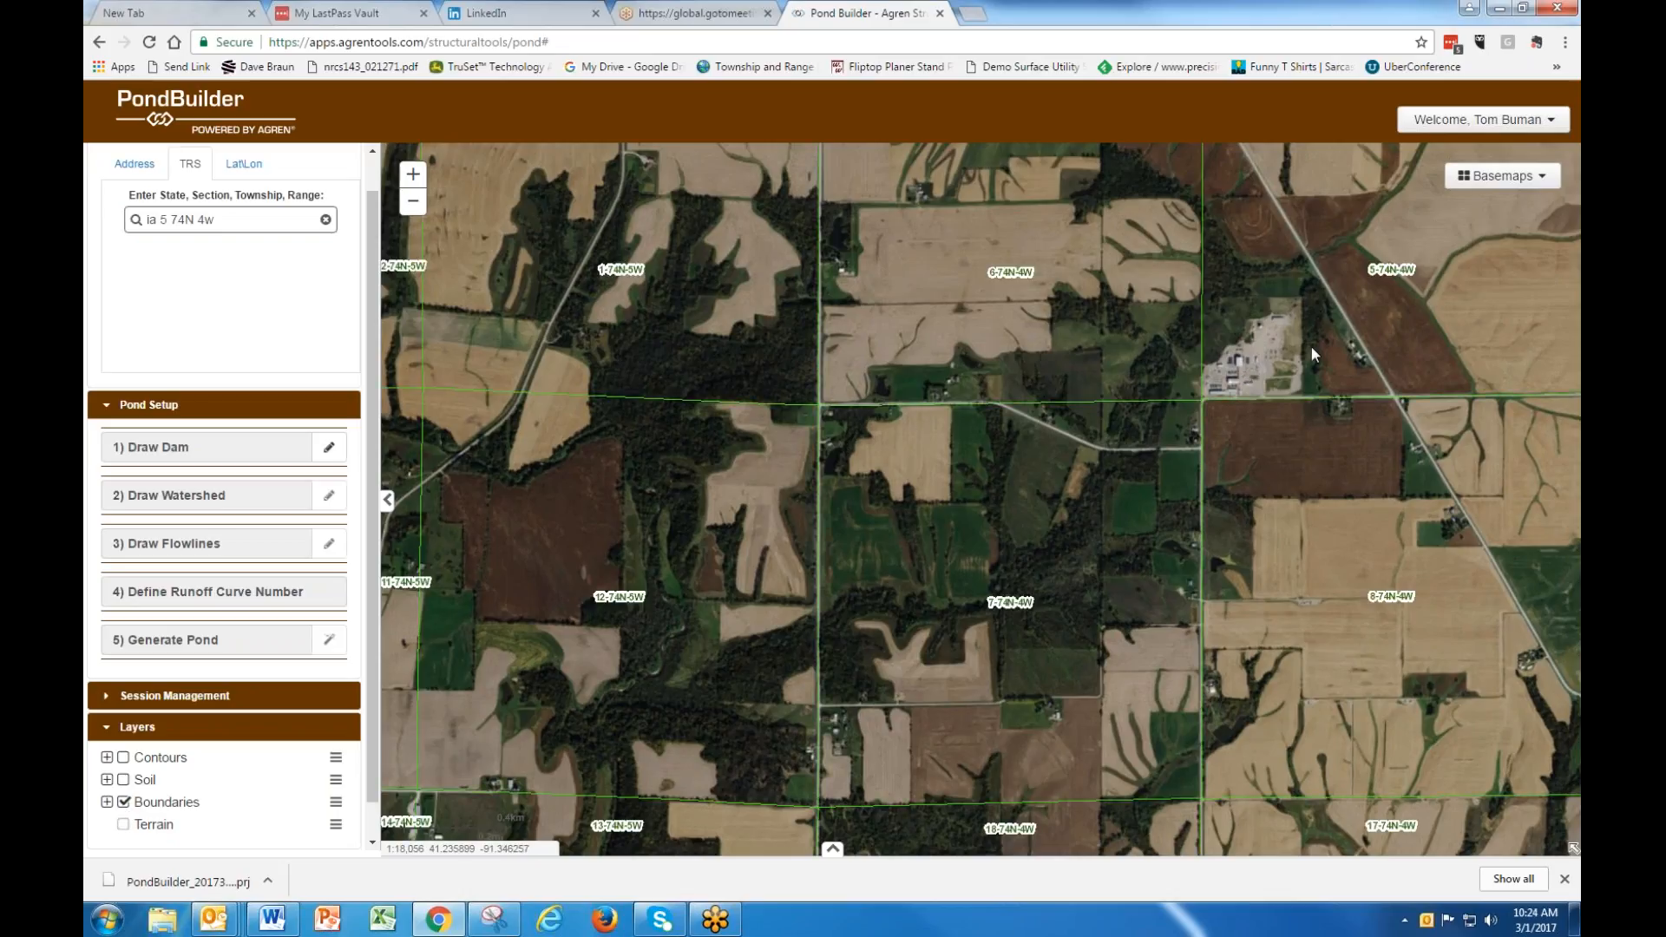
drag(1310, 345, 899, 441)
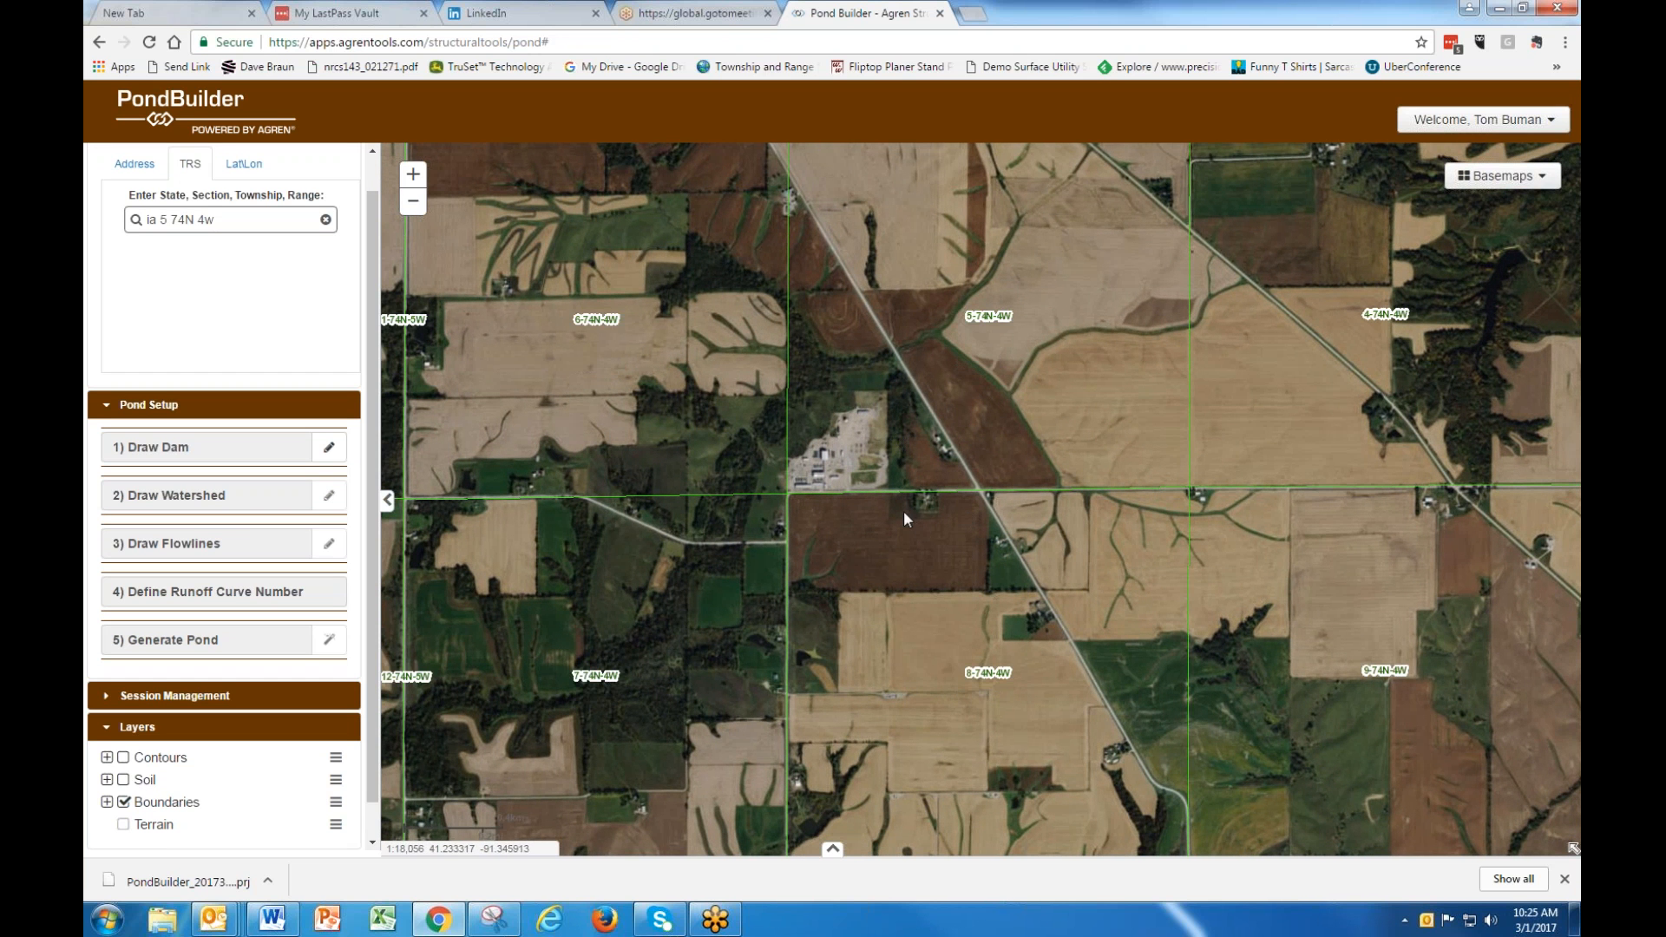
scroll(903, 510, up, 1)
drag(932, 588, 955, 390)
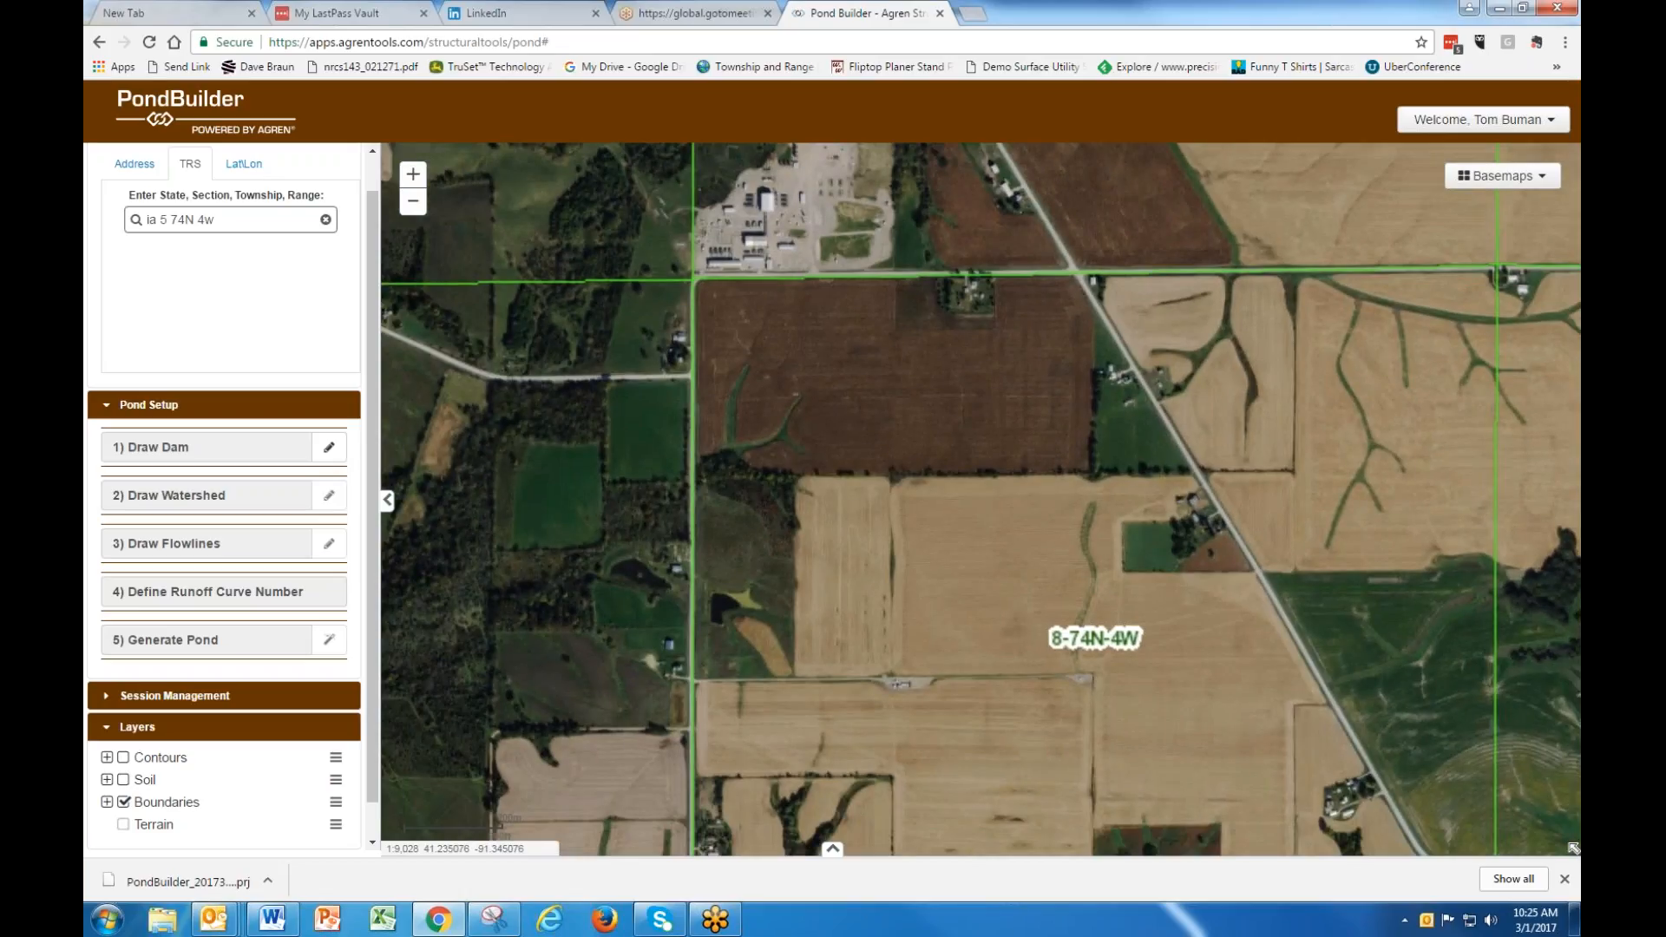
click(123, 757)
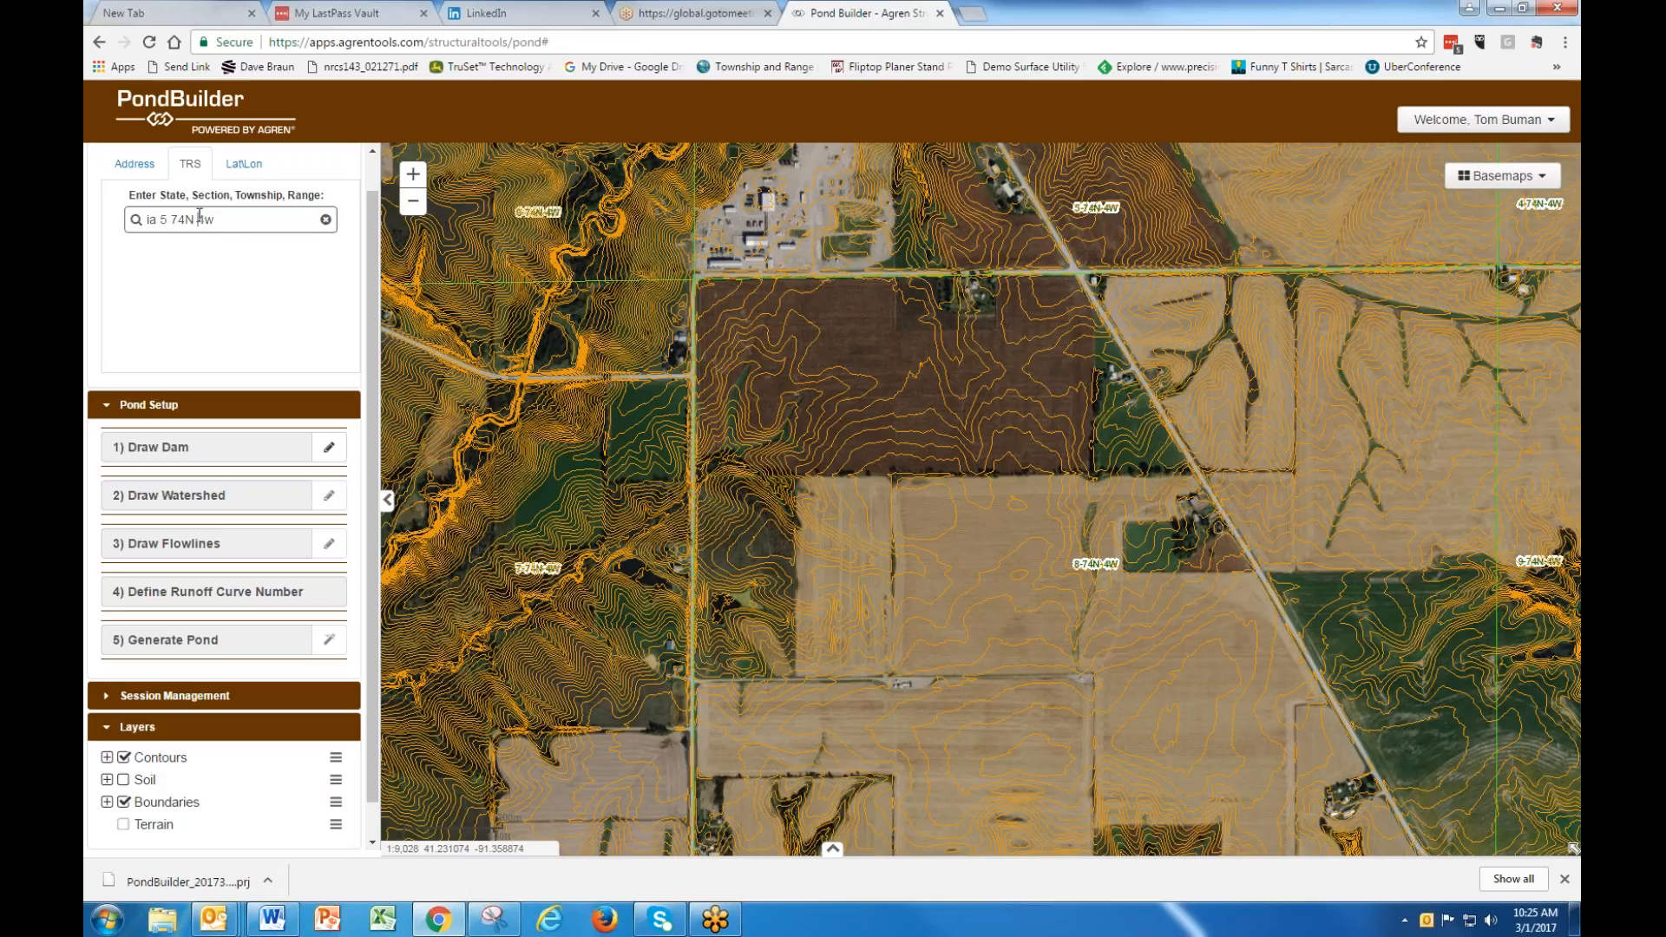
Change the range in the location search to 5w and find section 5 of 74N 5w.
drag(196, 220, 202, 220)
text(5)
key(Return)
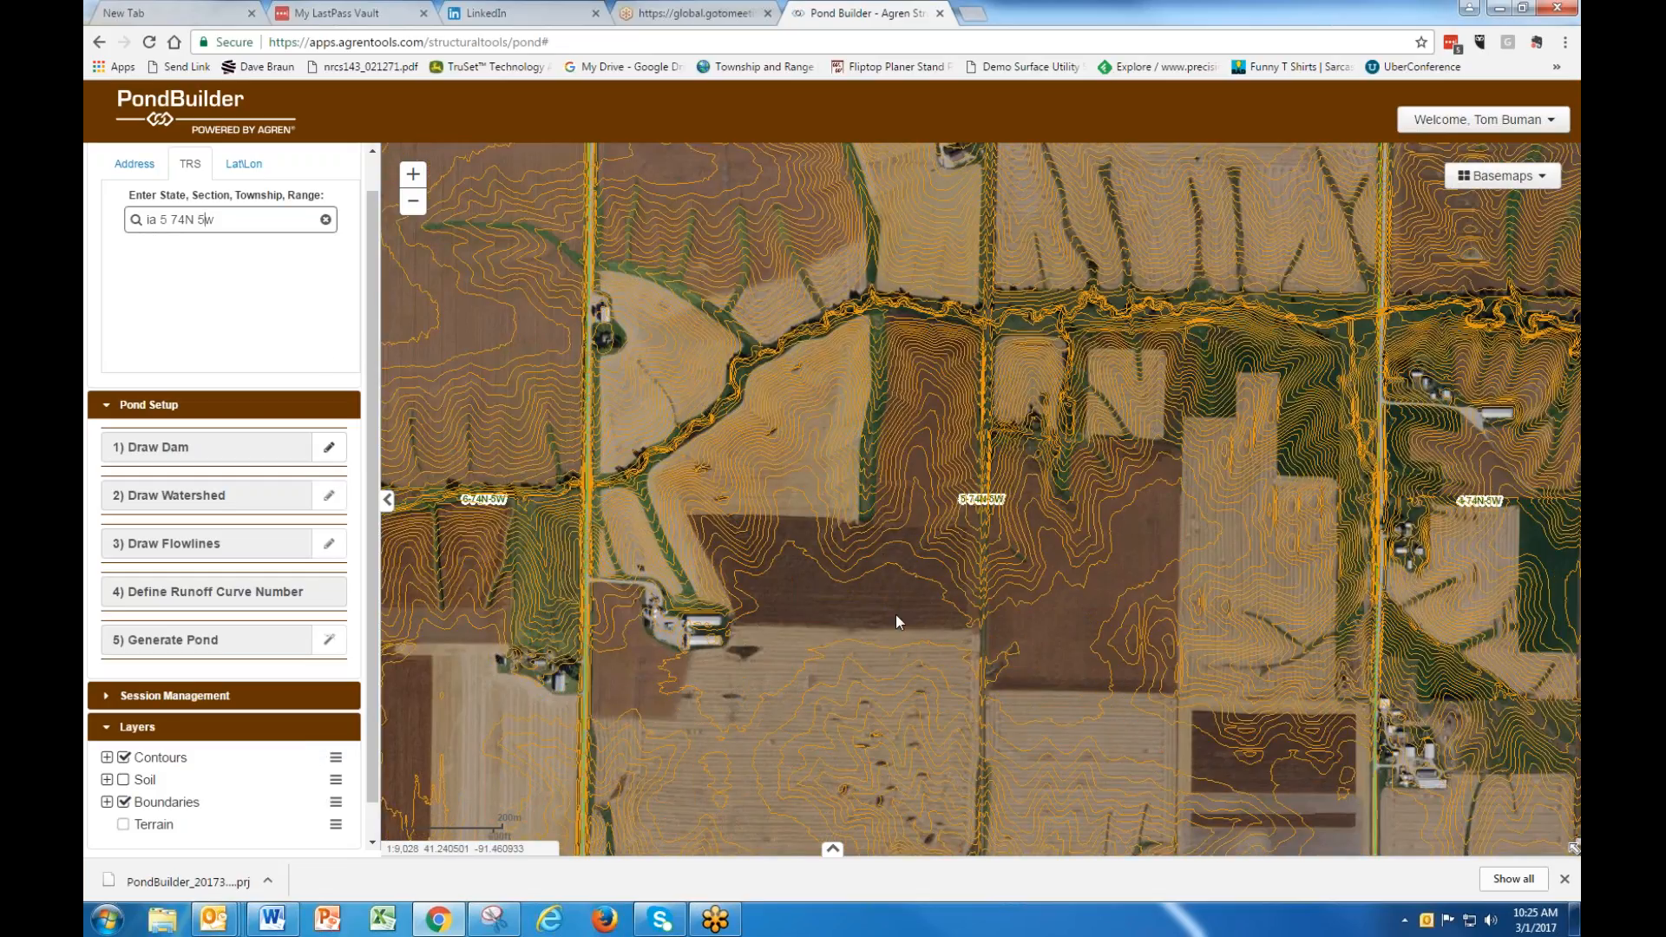
Draw a dam about 1149 ft long across the tree-lined draw in the western half of section 8-74N-5W.
drag(889, 571, 1019, 347)
drag(899, 663, 927, 358)
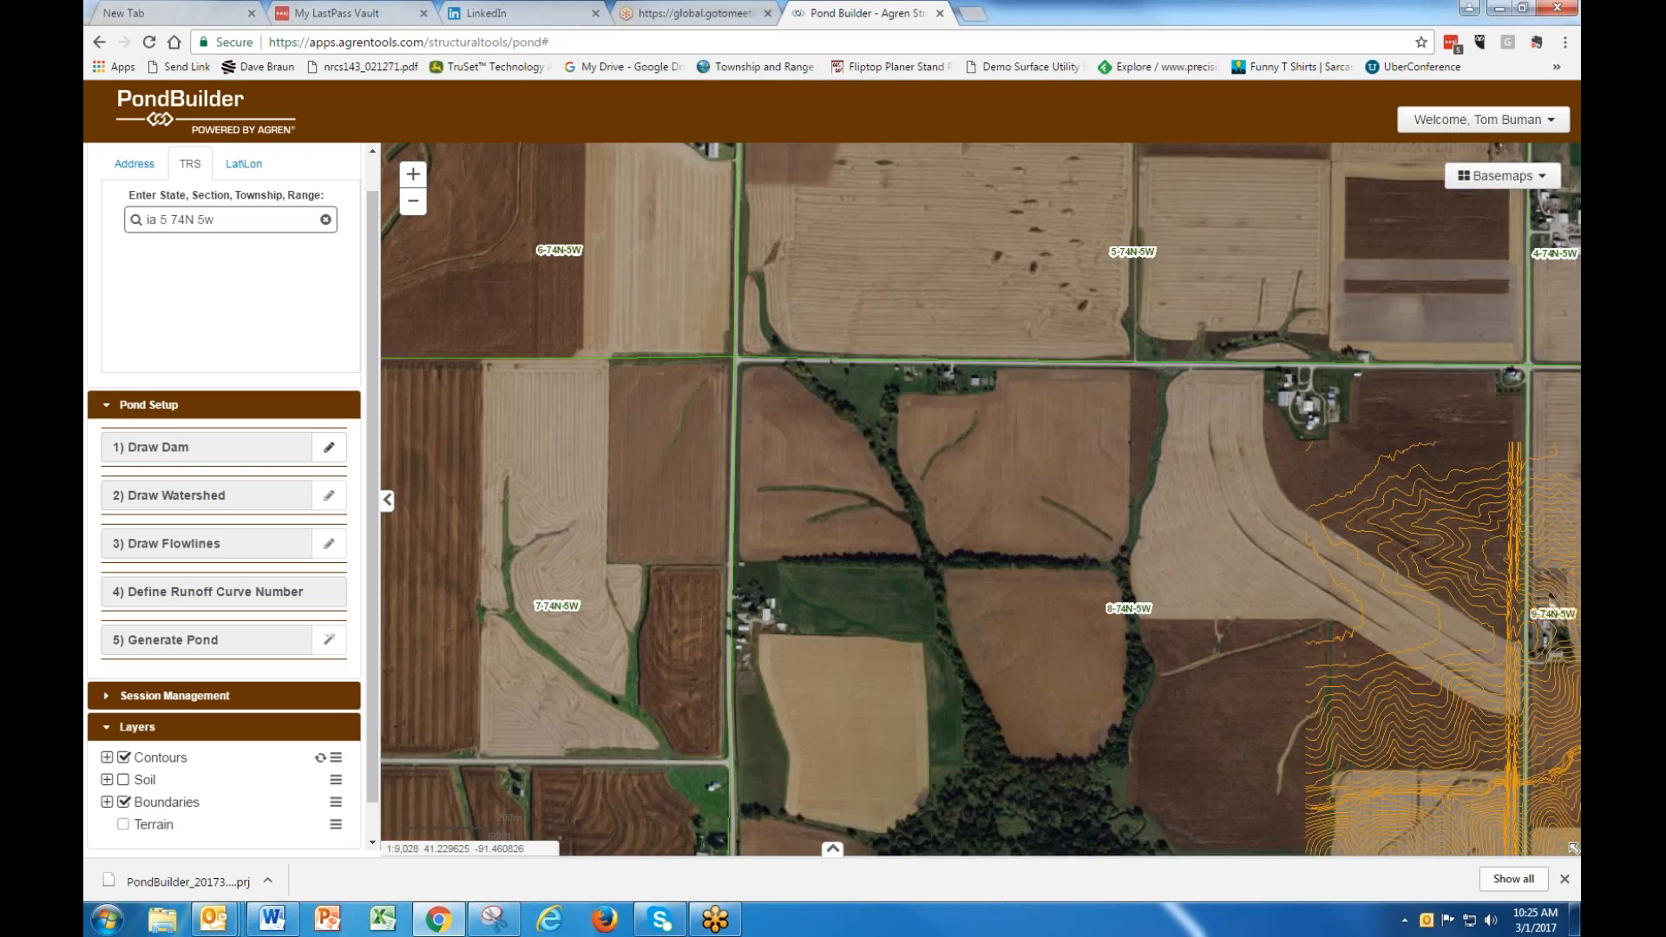
drag(970, 645, 996, 528)
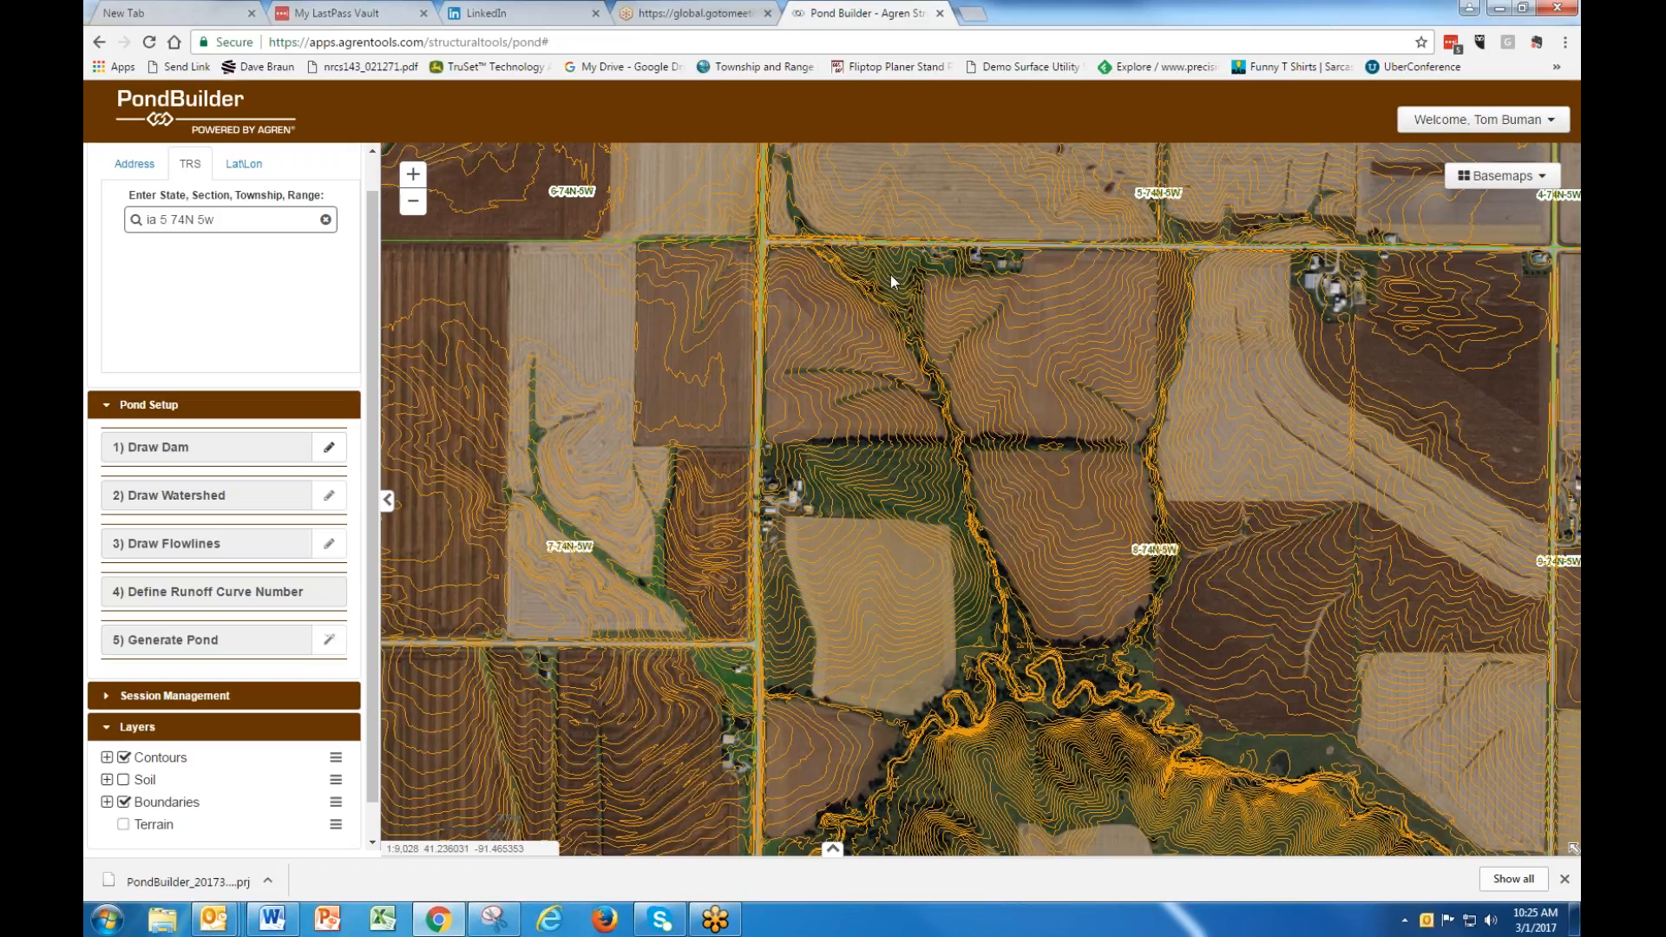
drag(1034, 581, 1134, 730)
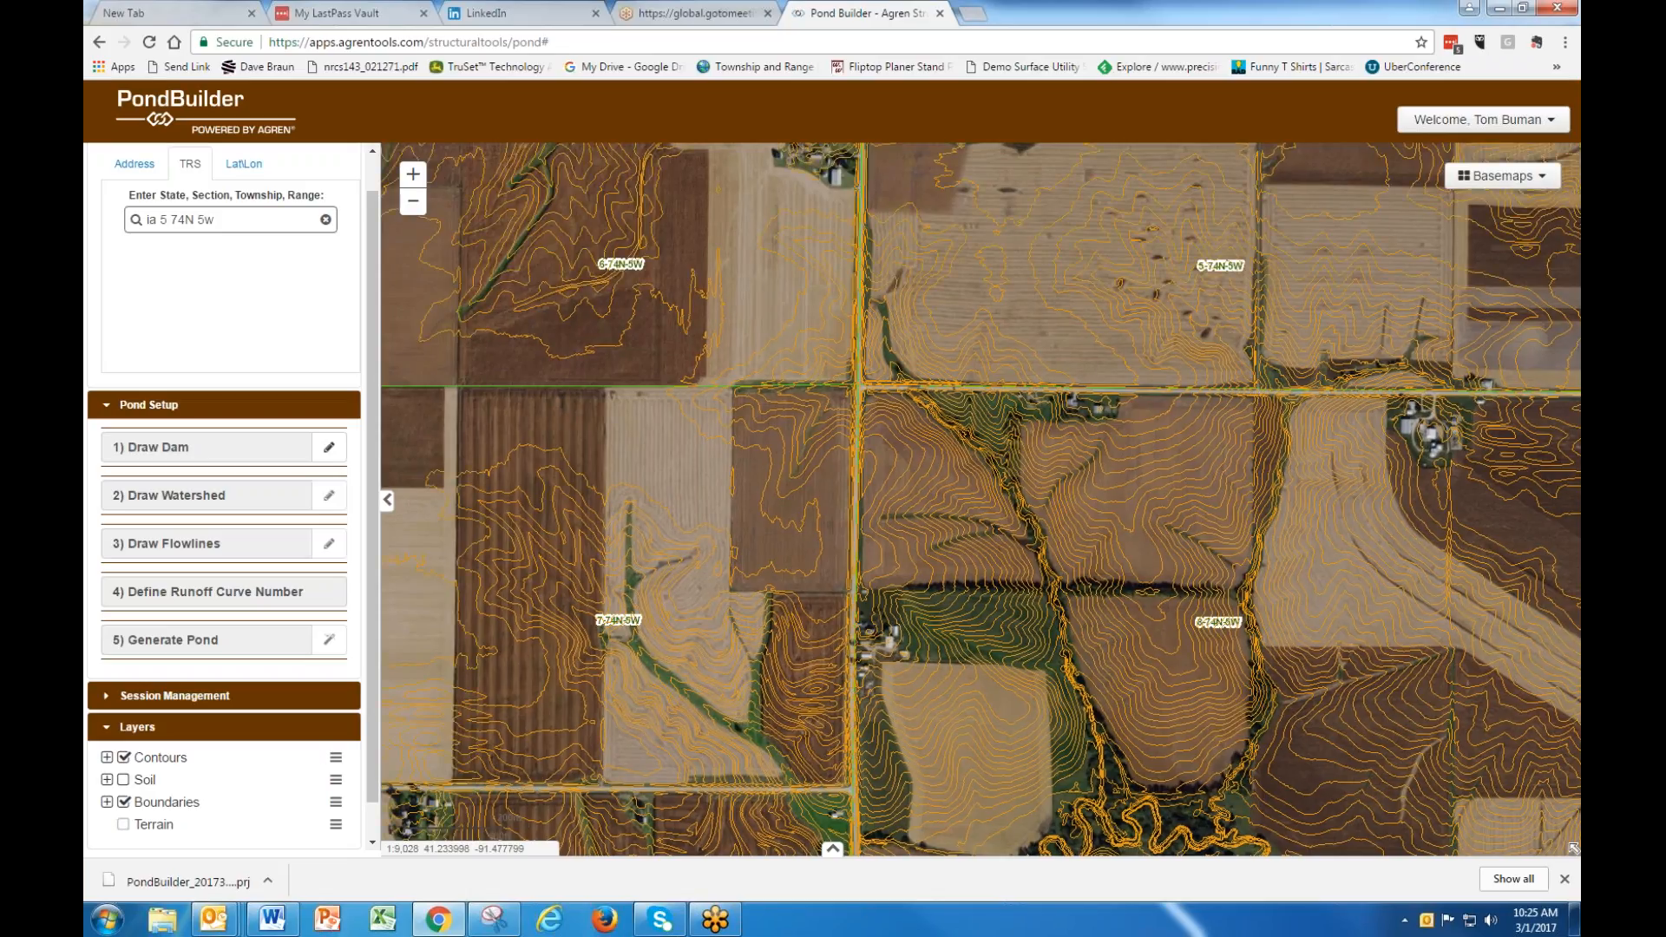
click(327, 456)
click(1004, 701)
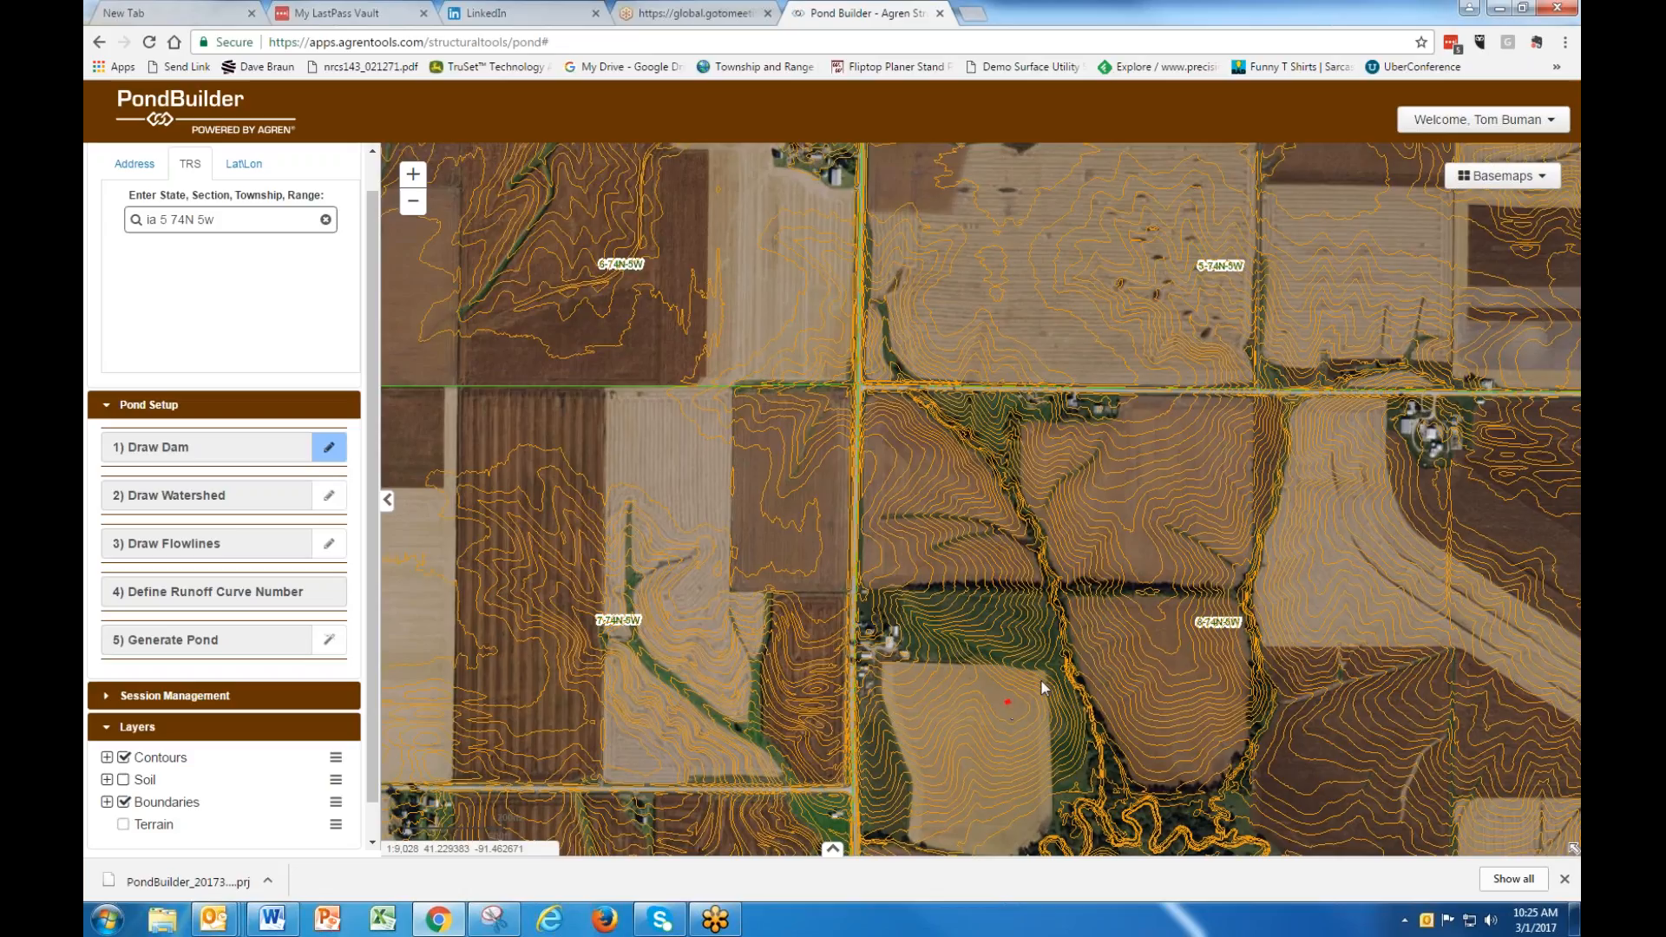
double_click(1165, 634)
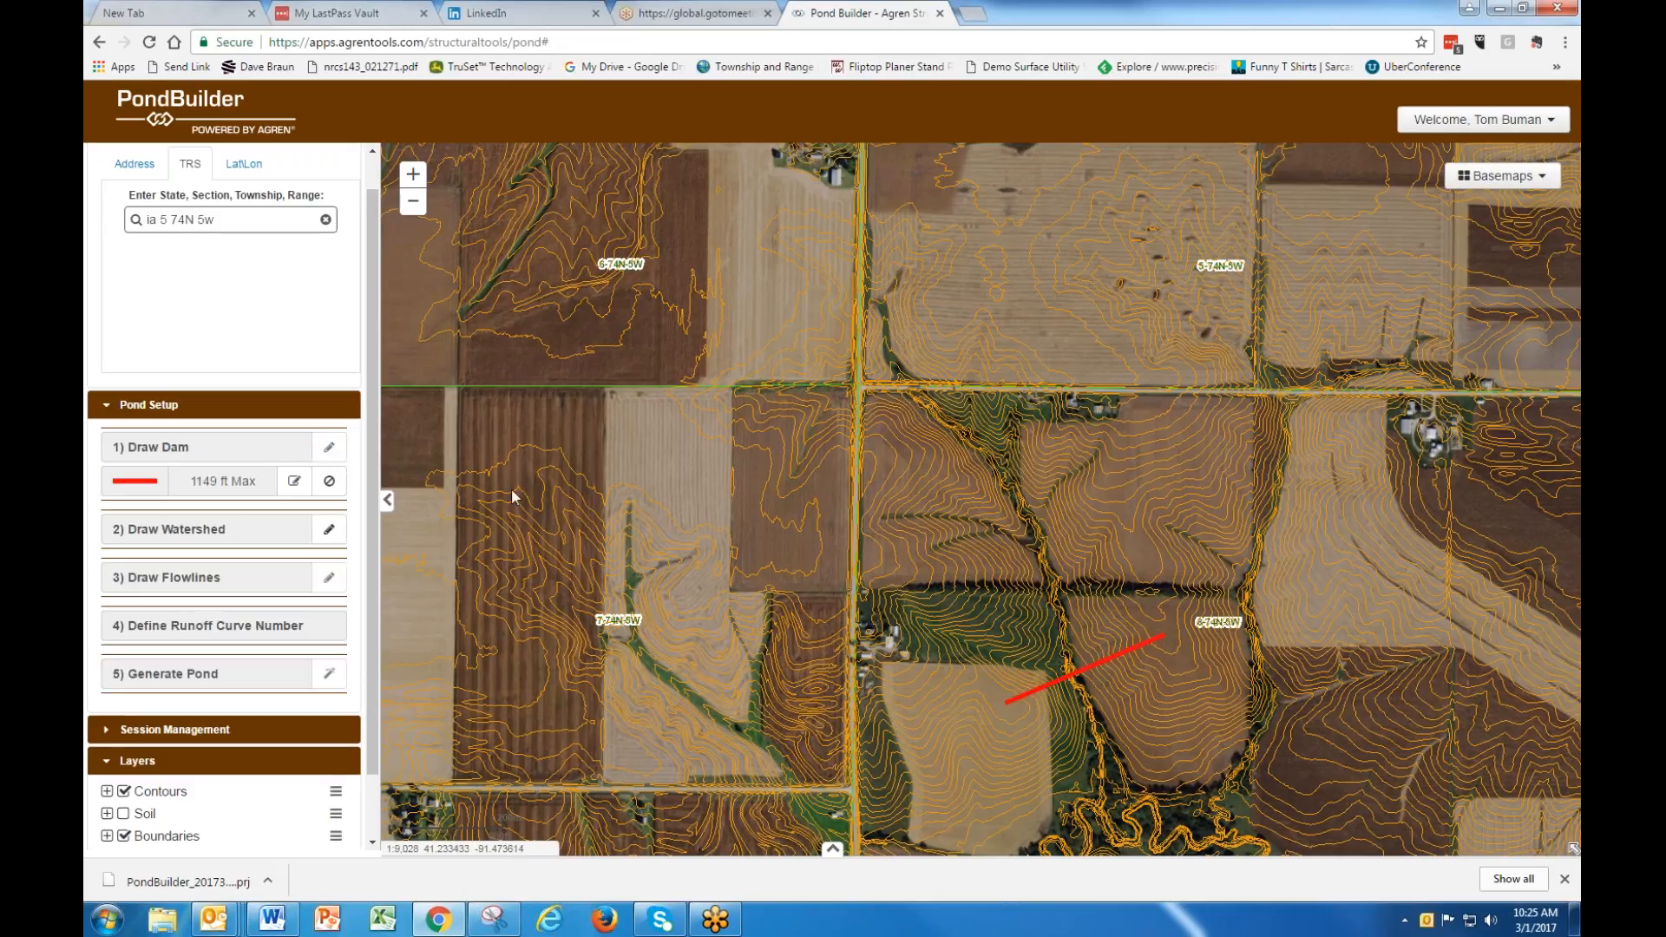
Draw a watershed boundary of about 174 acres from the dam's east end north around the draw to its west end.
click(336, 536)
click(1161, 632)
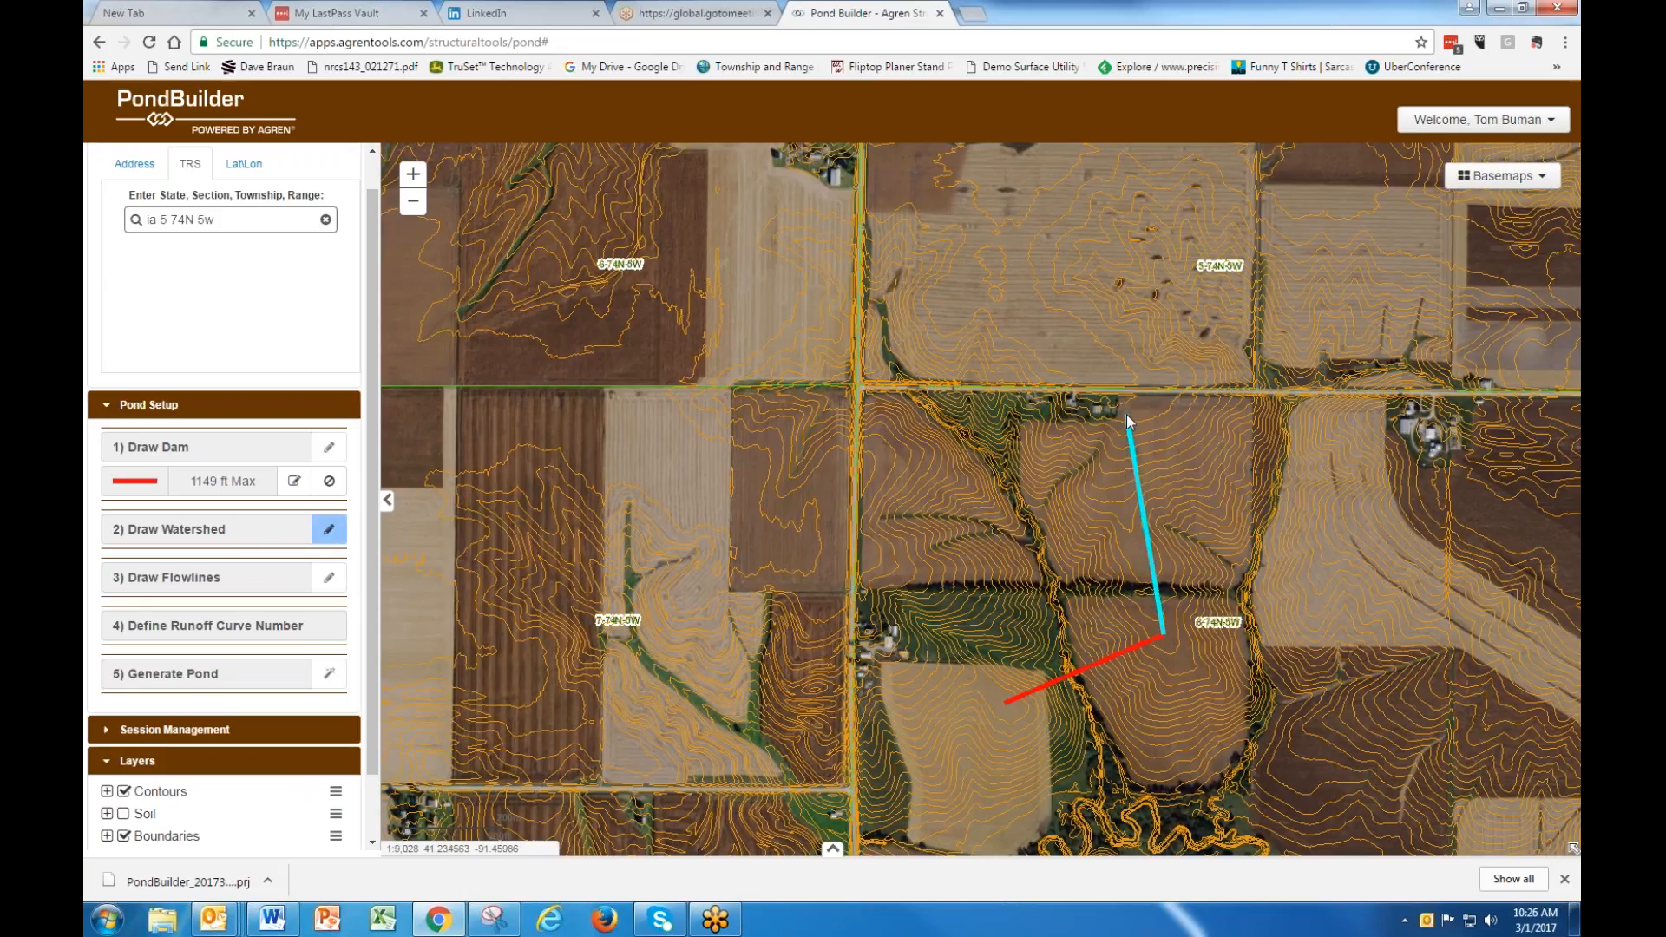
click(1126, 518)
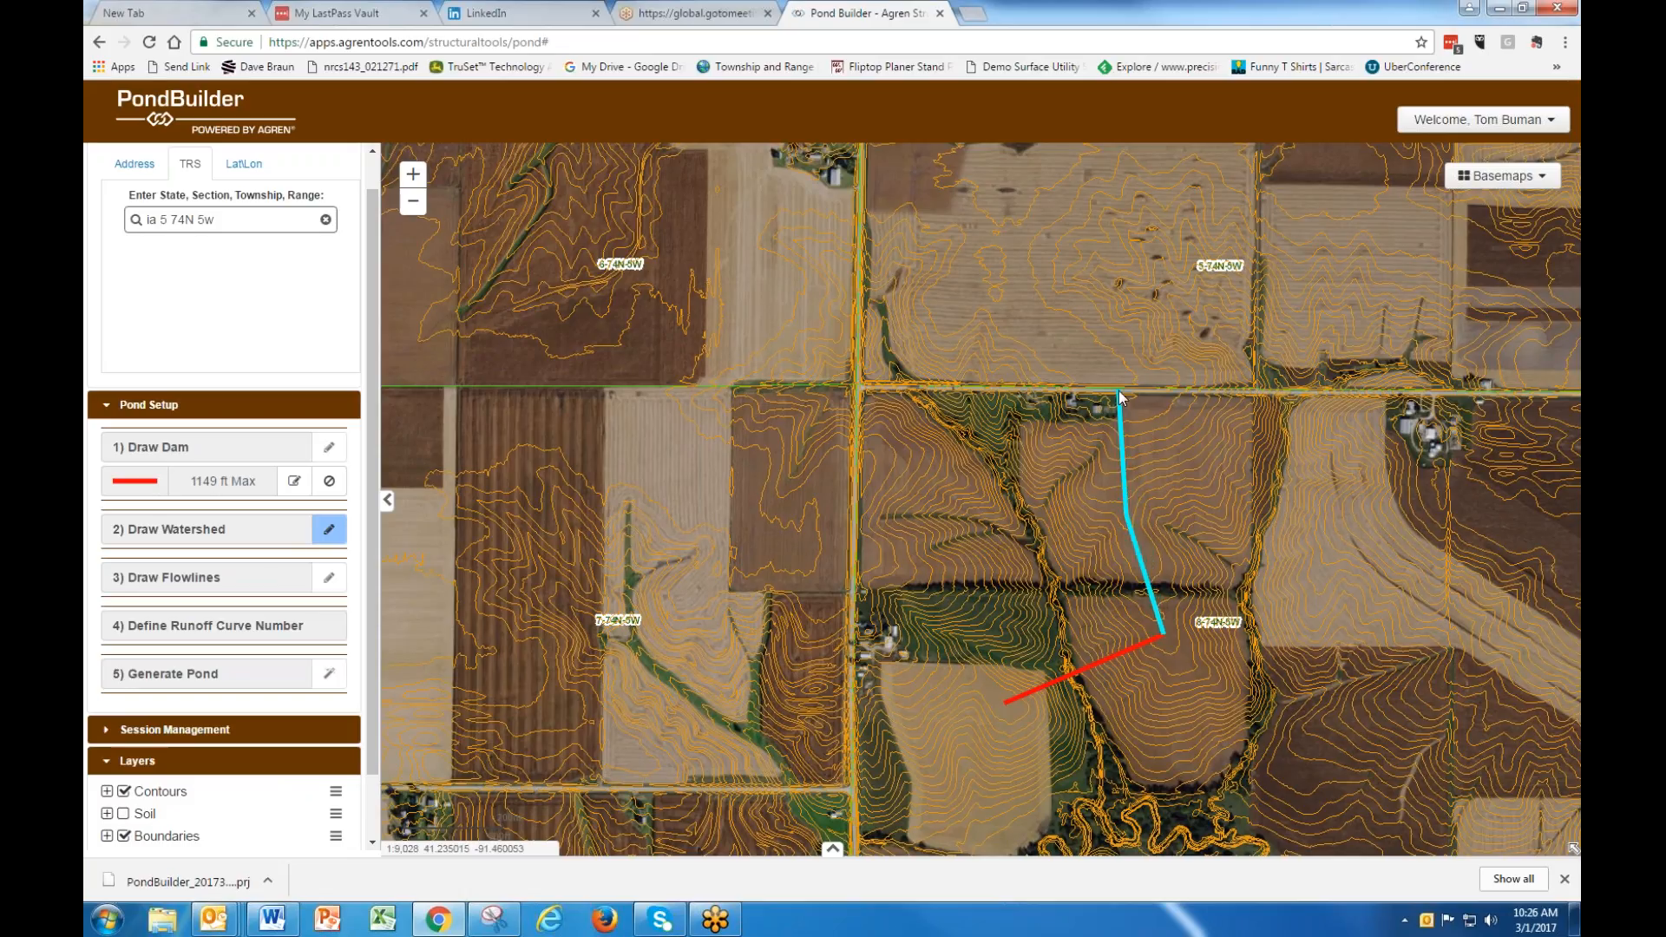
click(1118, 392)
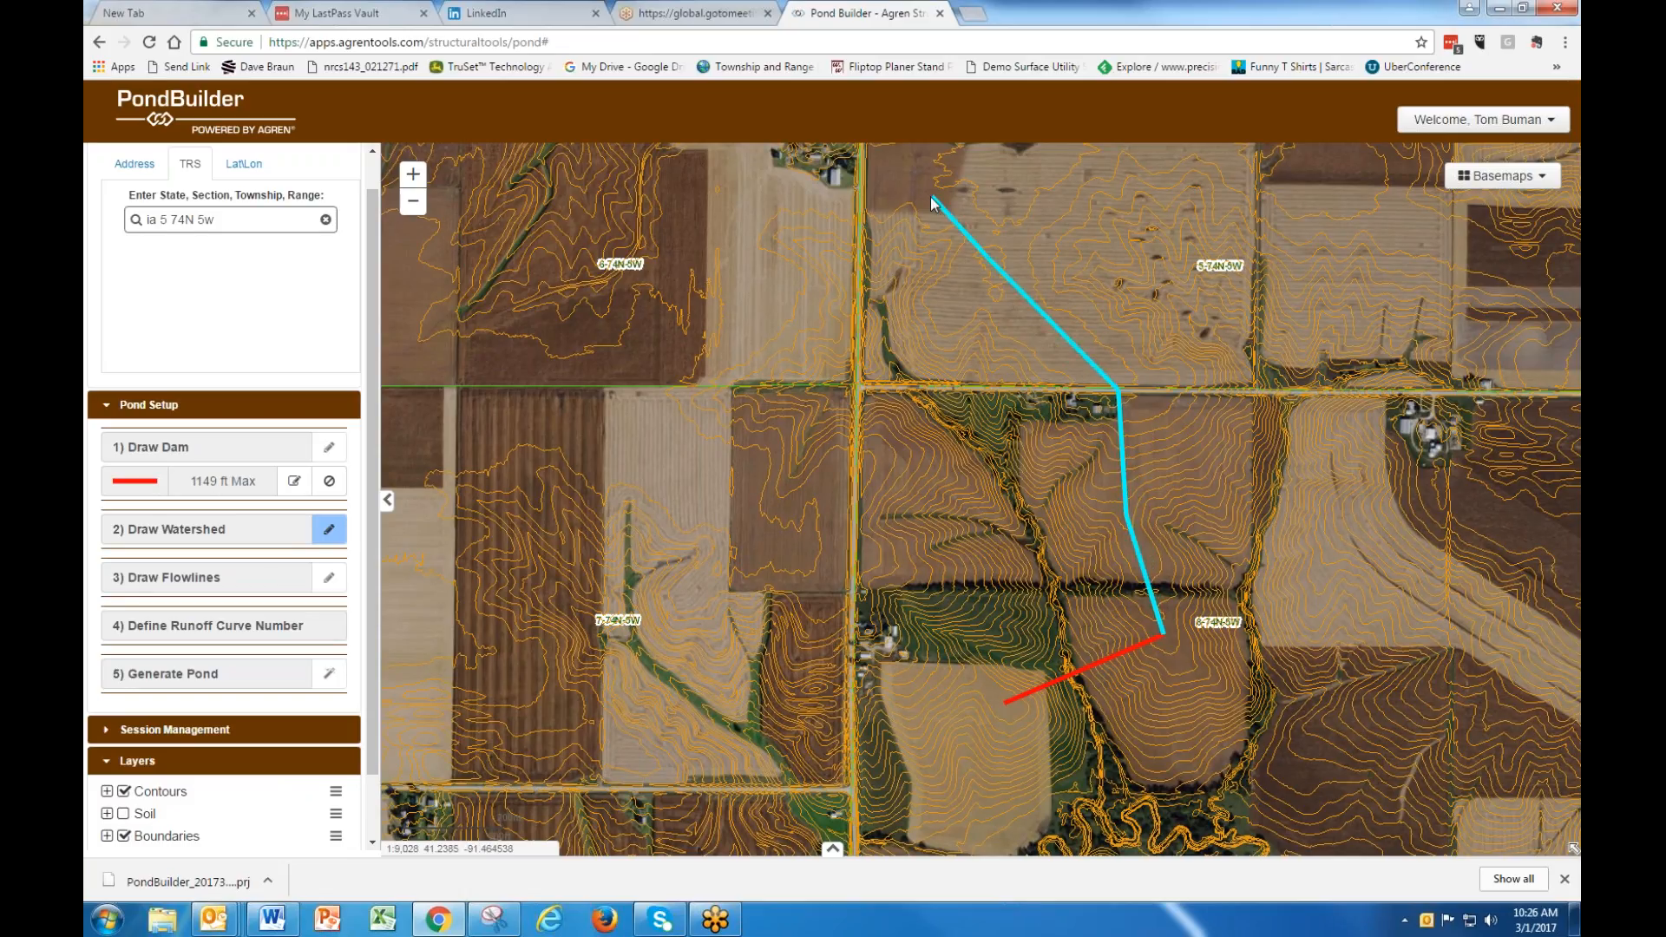
click(894, 177)
click(908, 178)
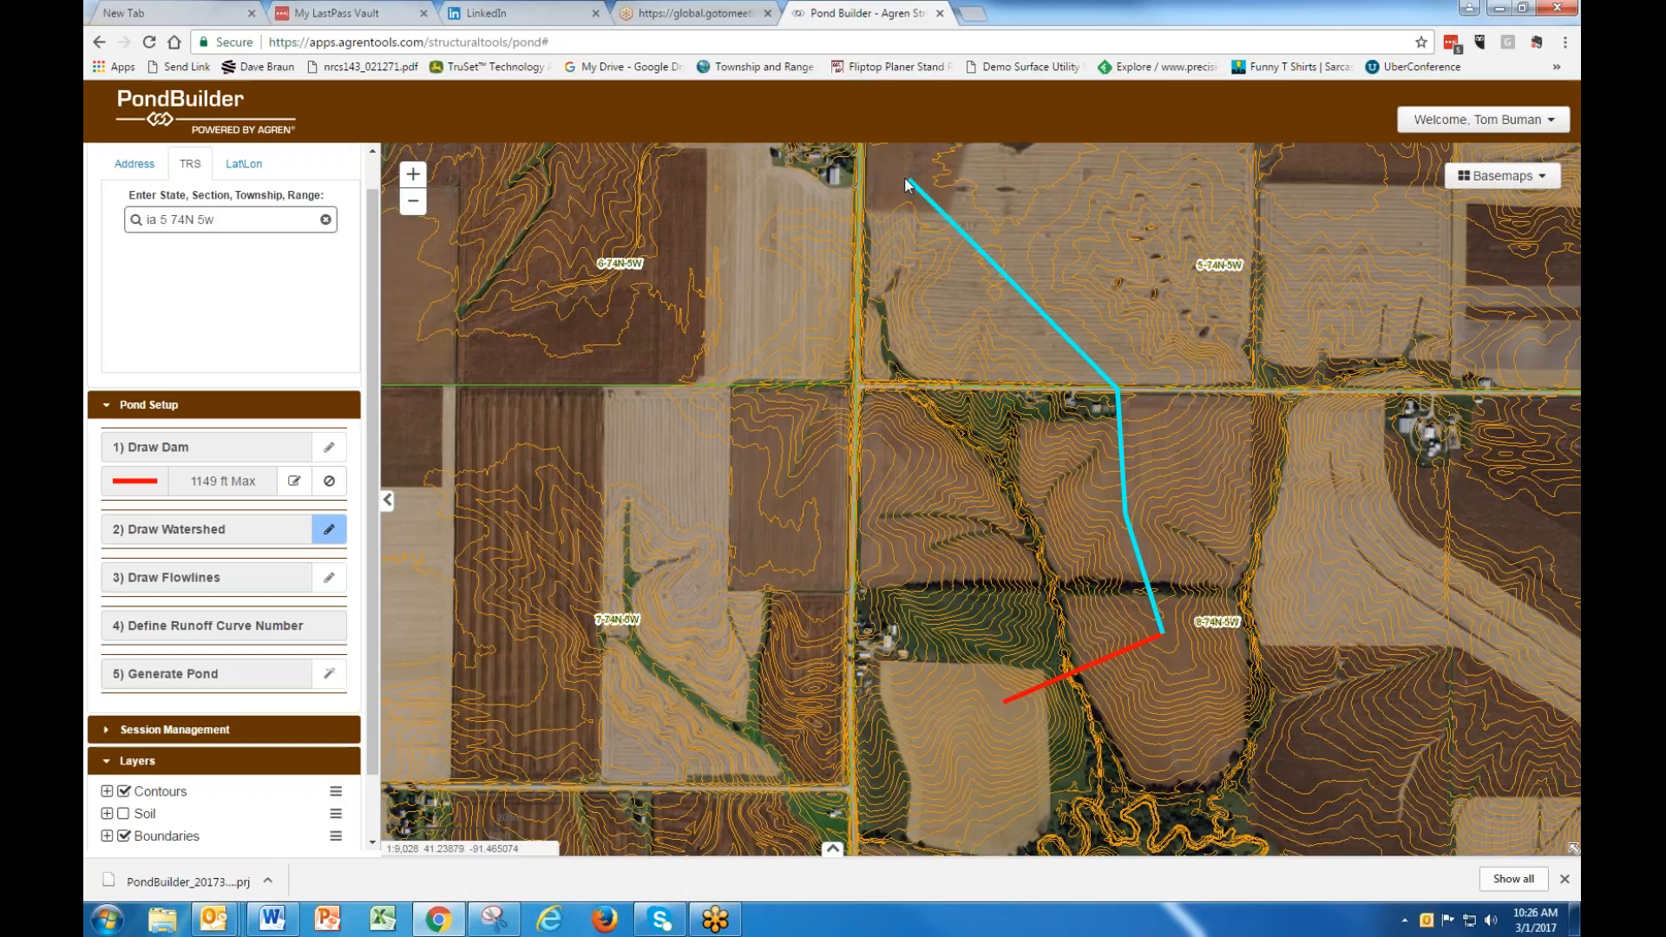
click(789, 177)
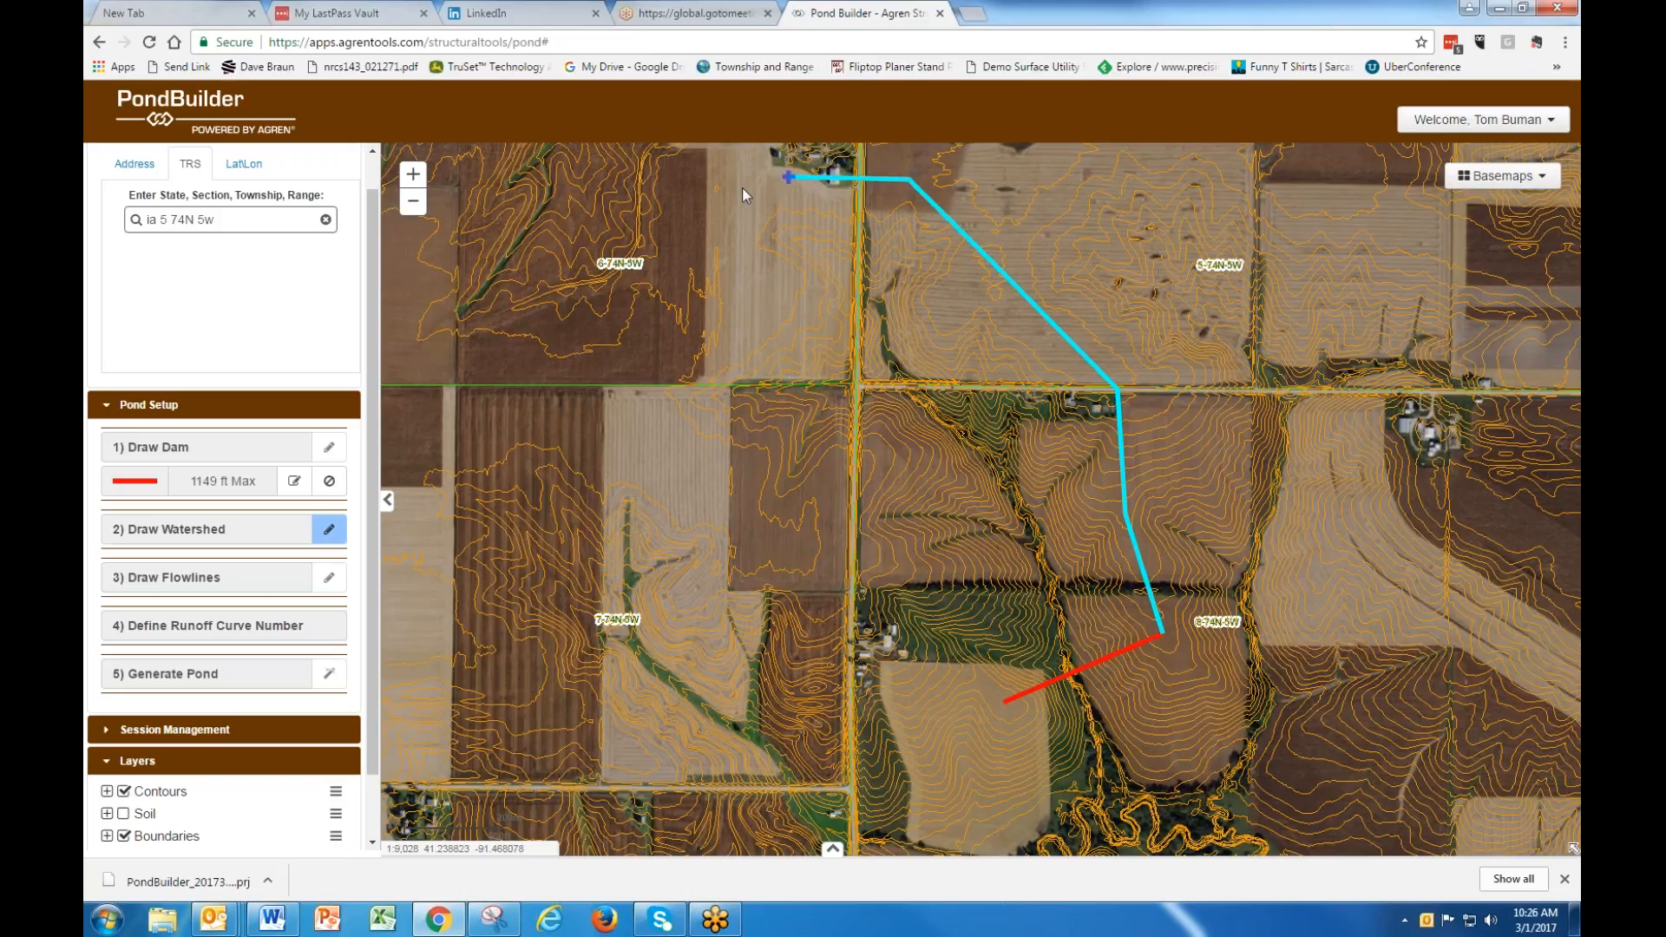
click(694, 233)
click(645, 359)
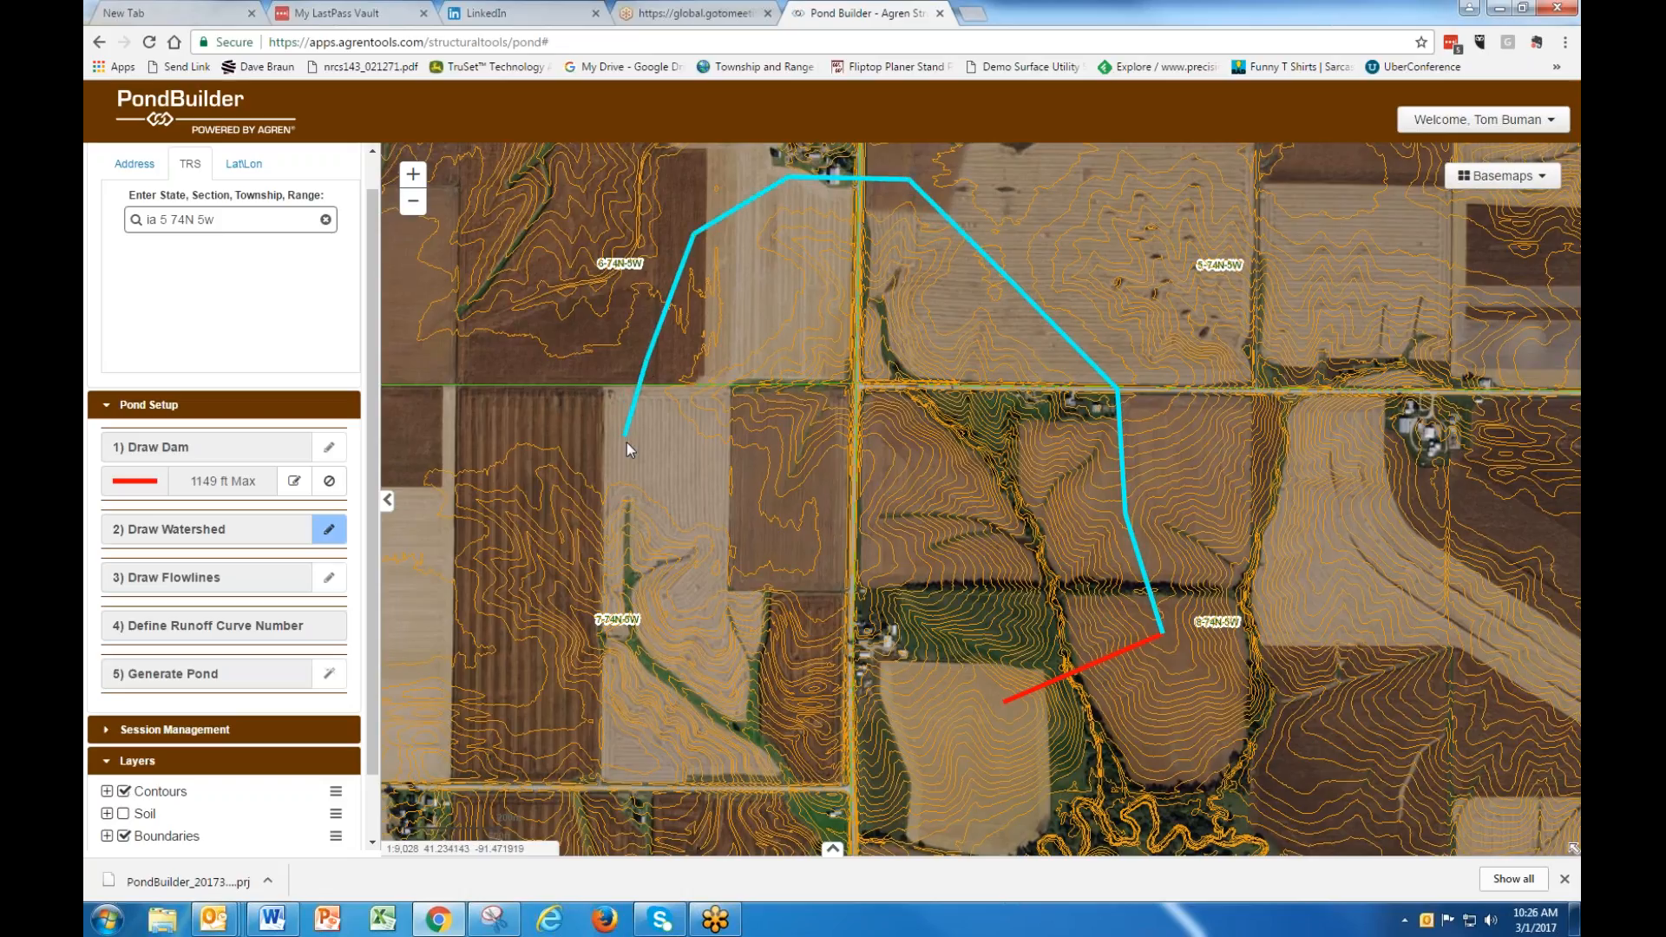
drag(635, 446, 637, 446)
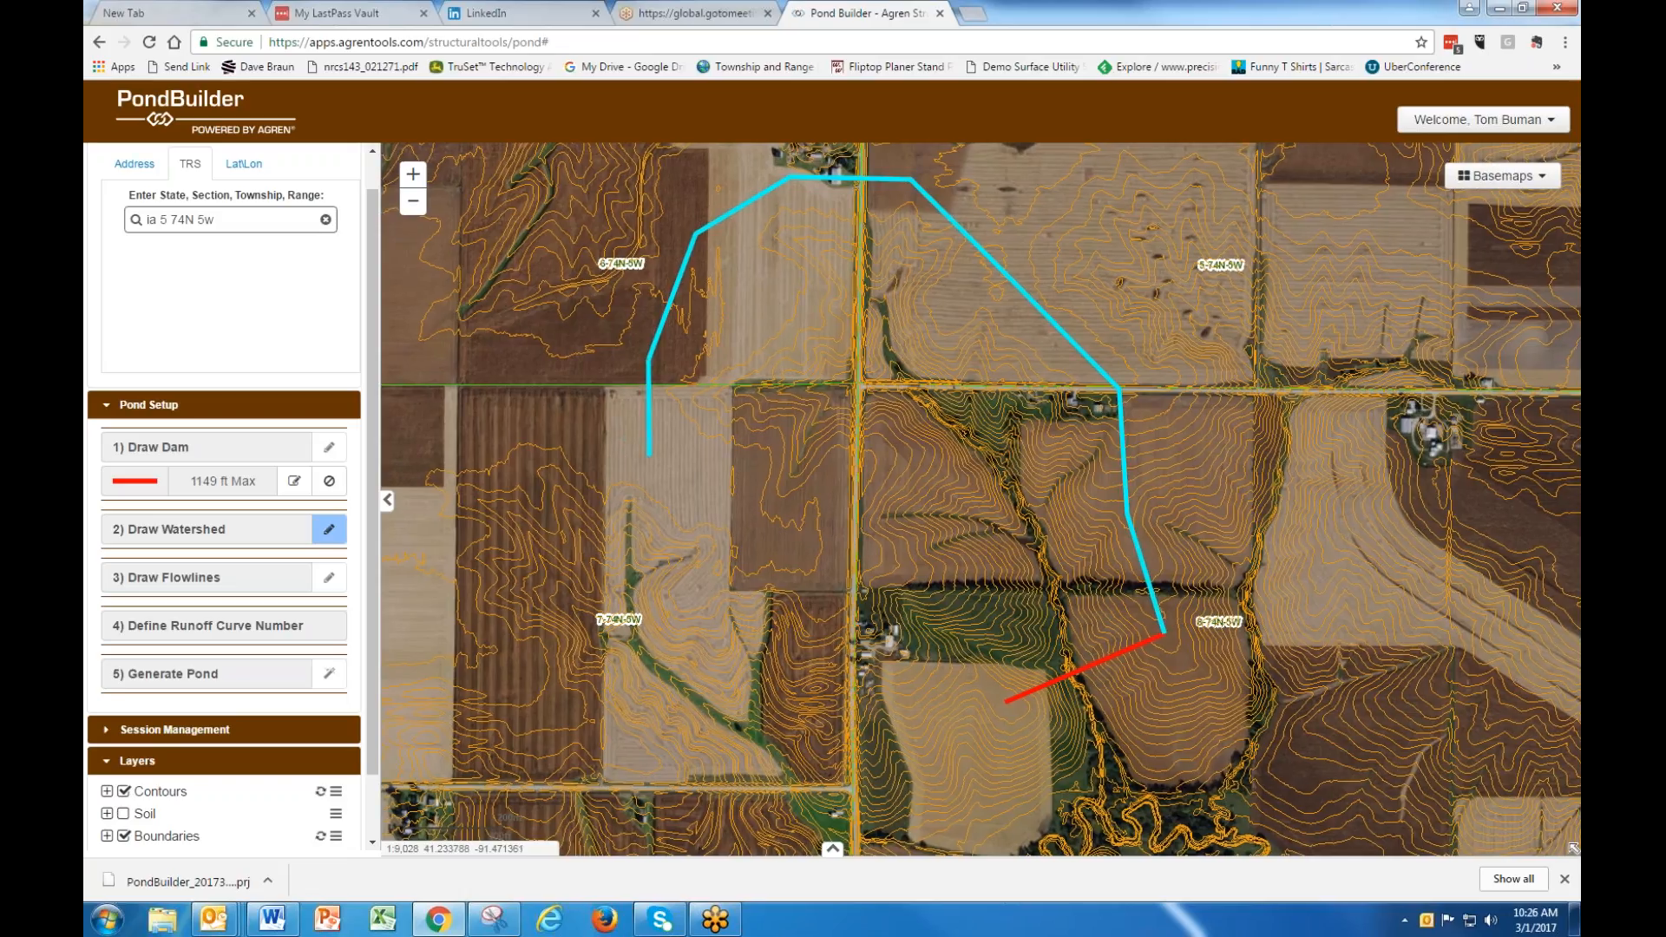
click(672, 471)
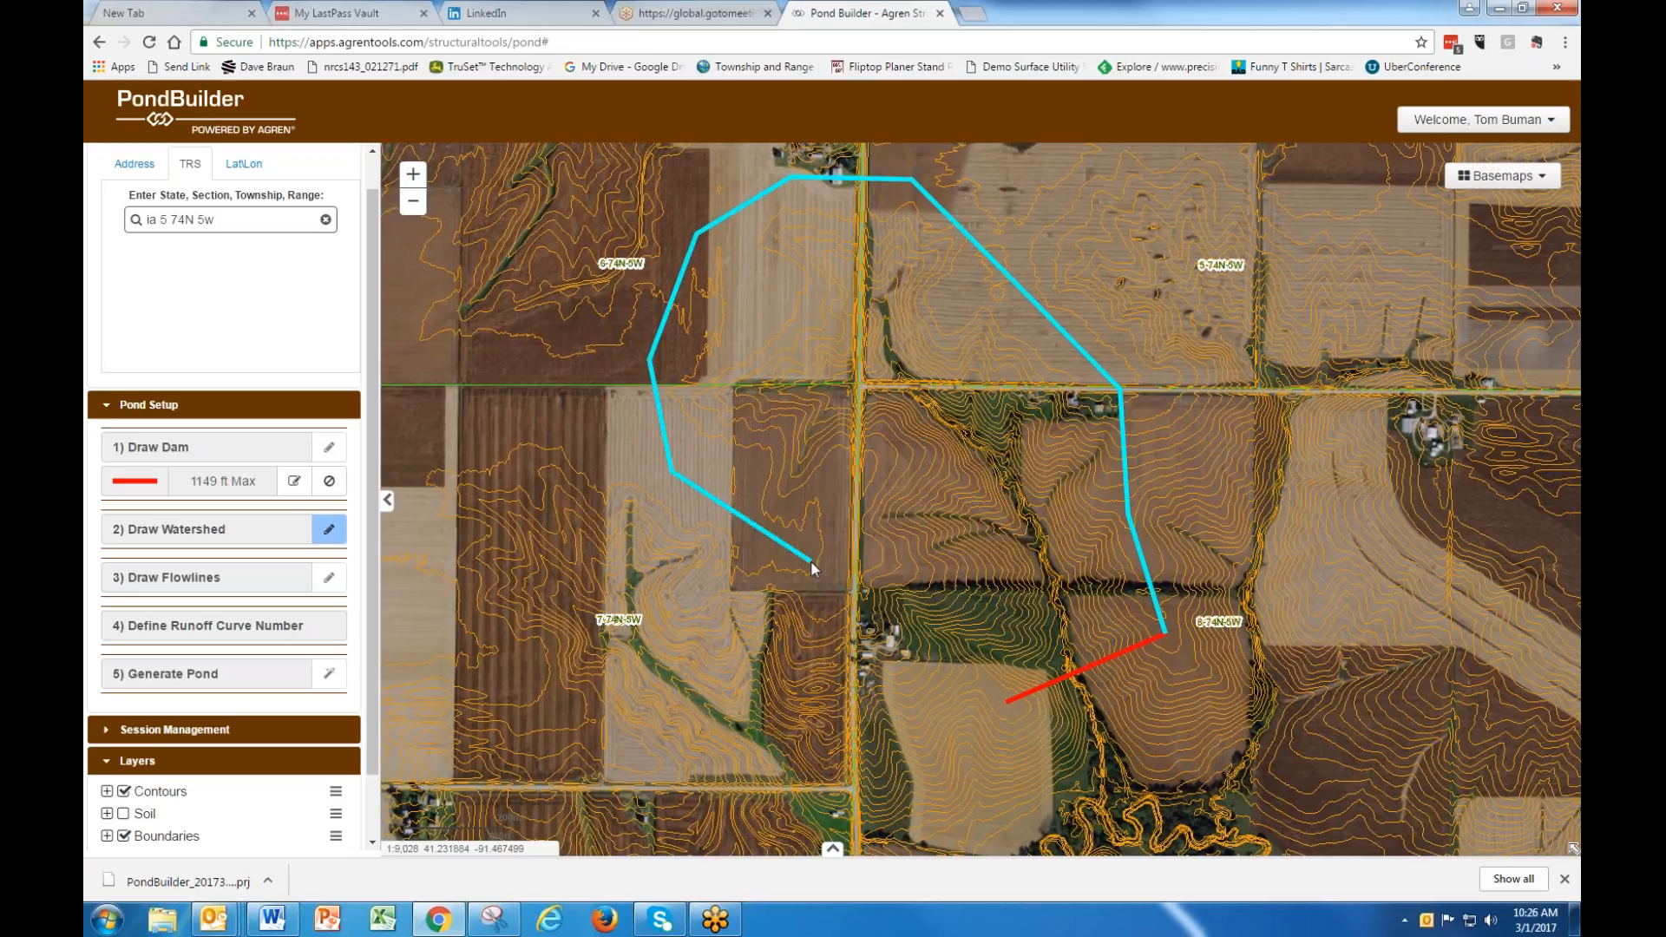
click(812, 561)
click(1007, 700)
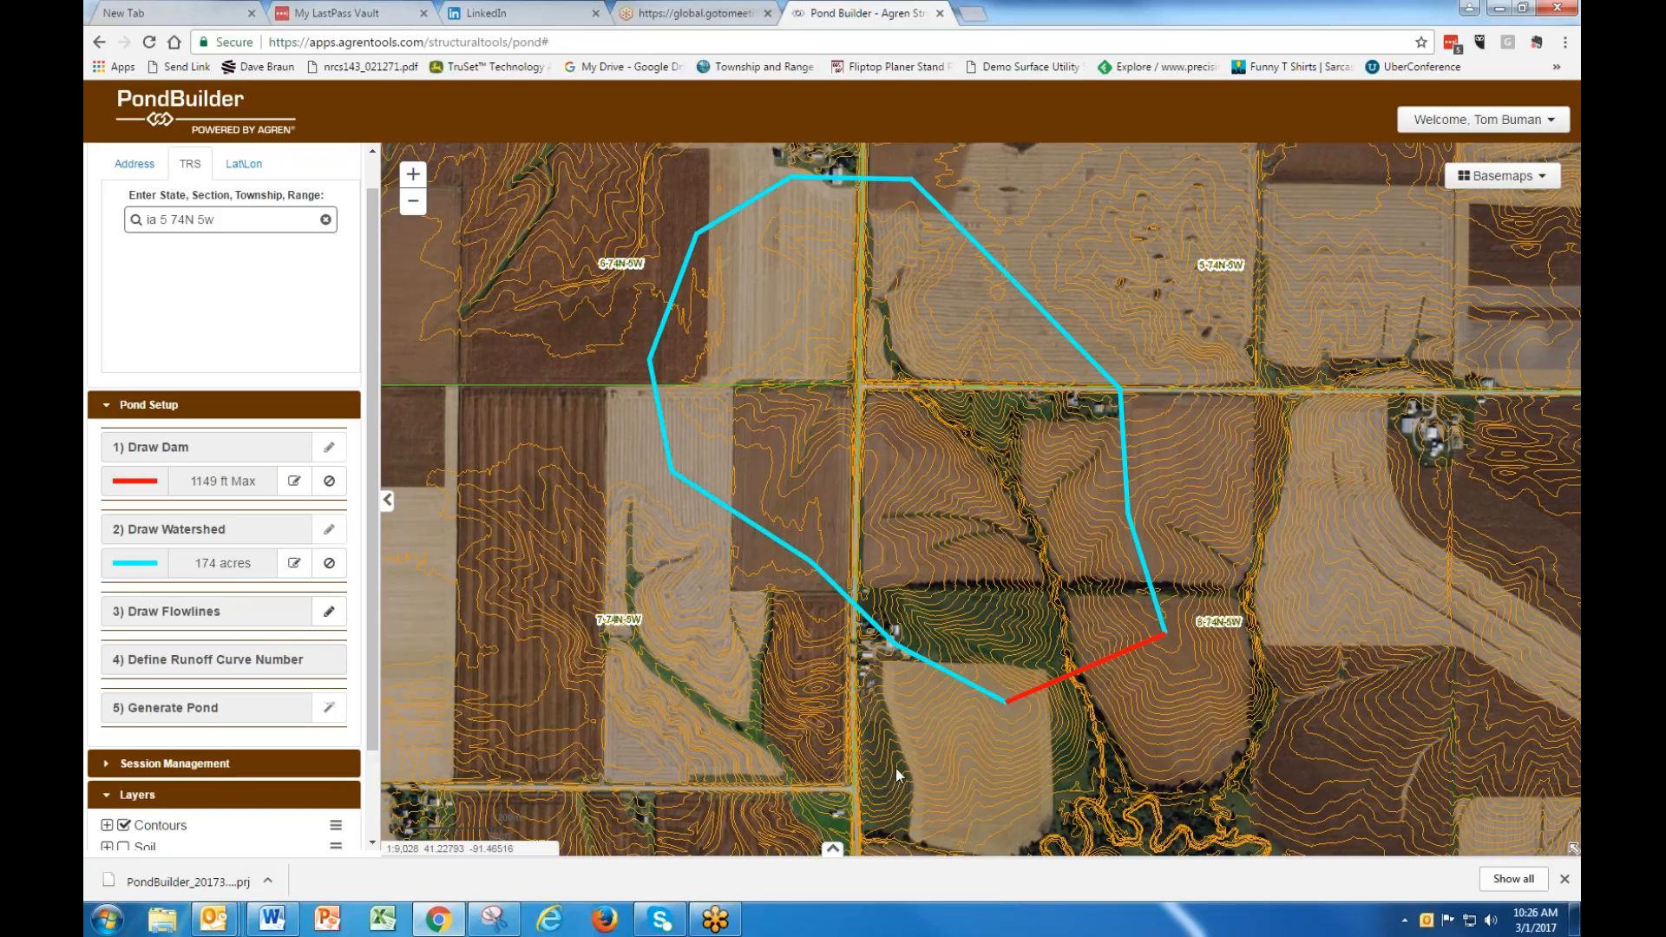
Draw a flowline about 4072 ft long from the dam up the draw to the watershed's northwest edge.
click(329, 611)
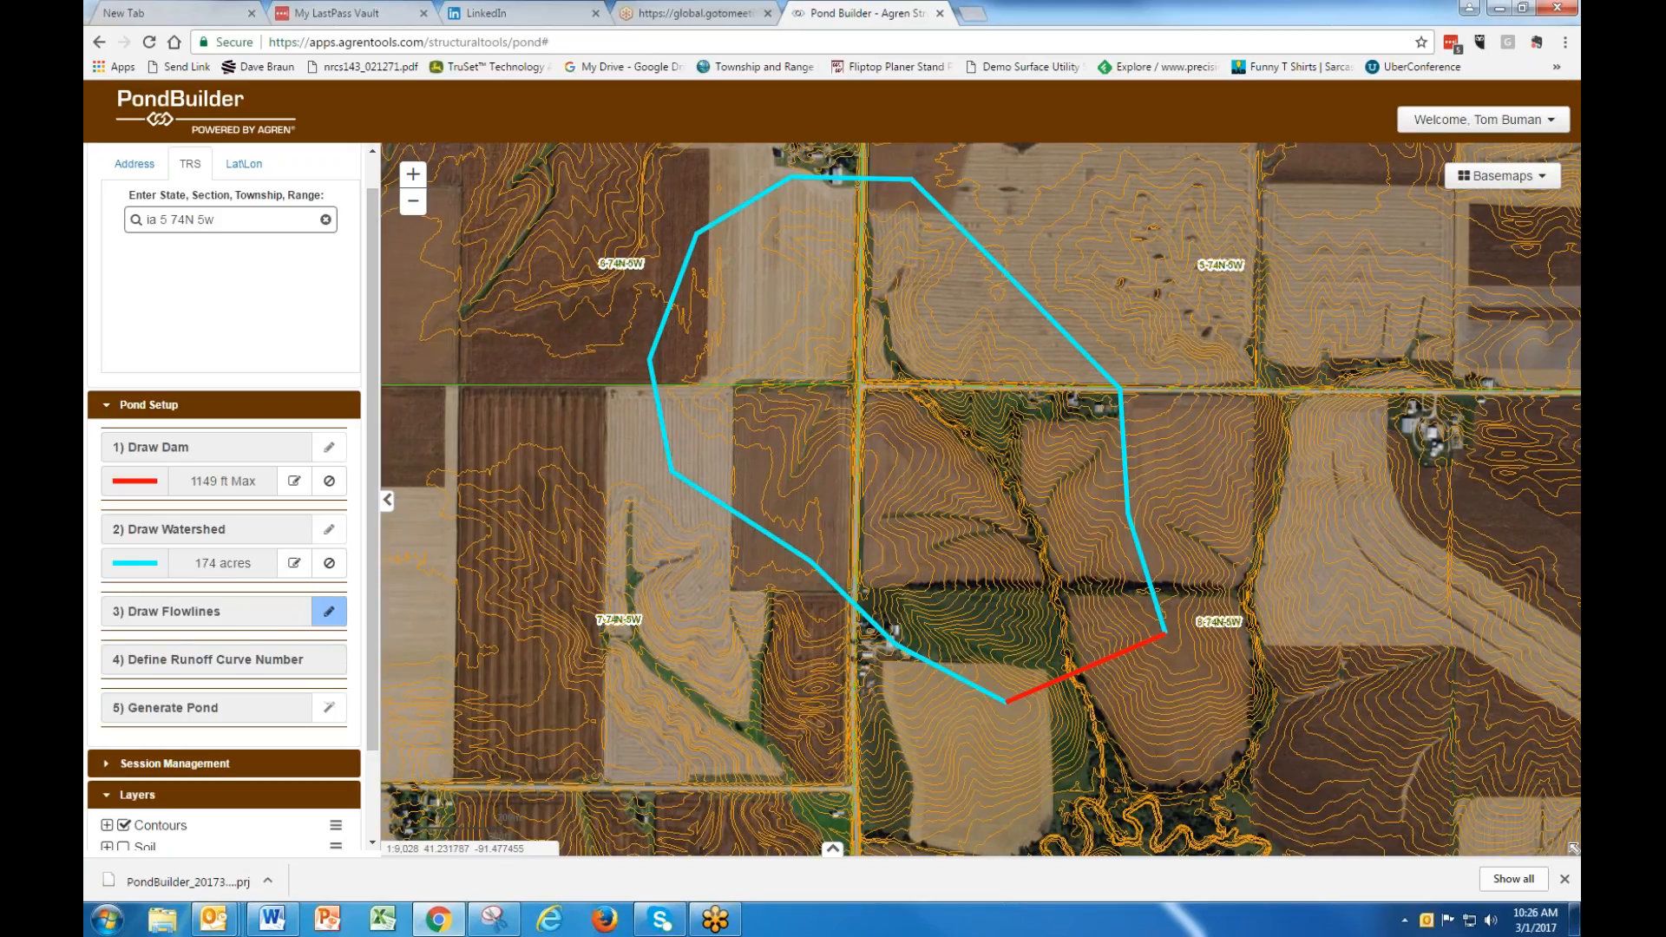
click(1075, 678)
click(1045, 545)
click(967, 443)
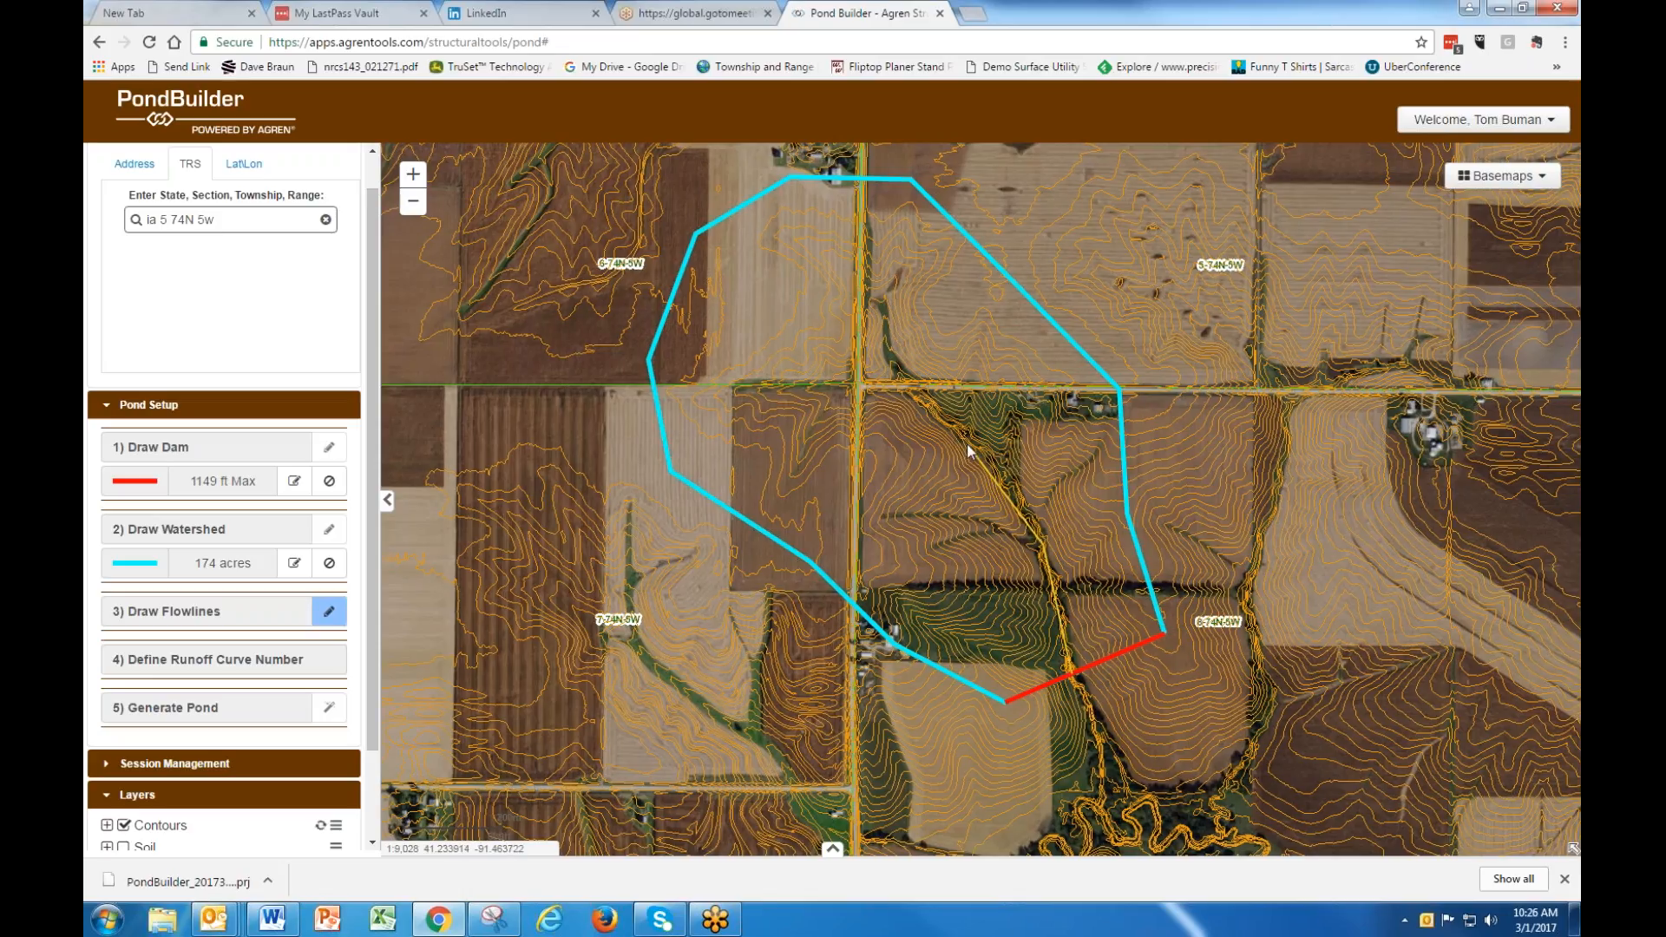
click(904, 382)
click(877, 300)
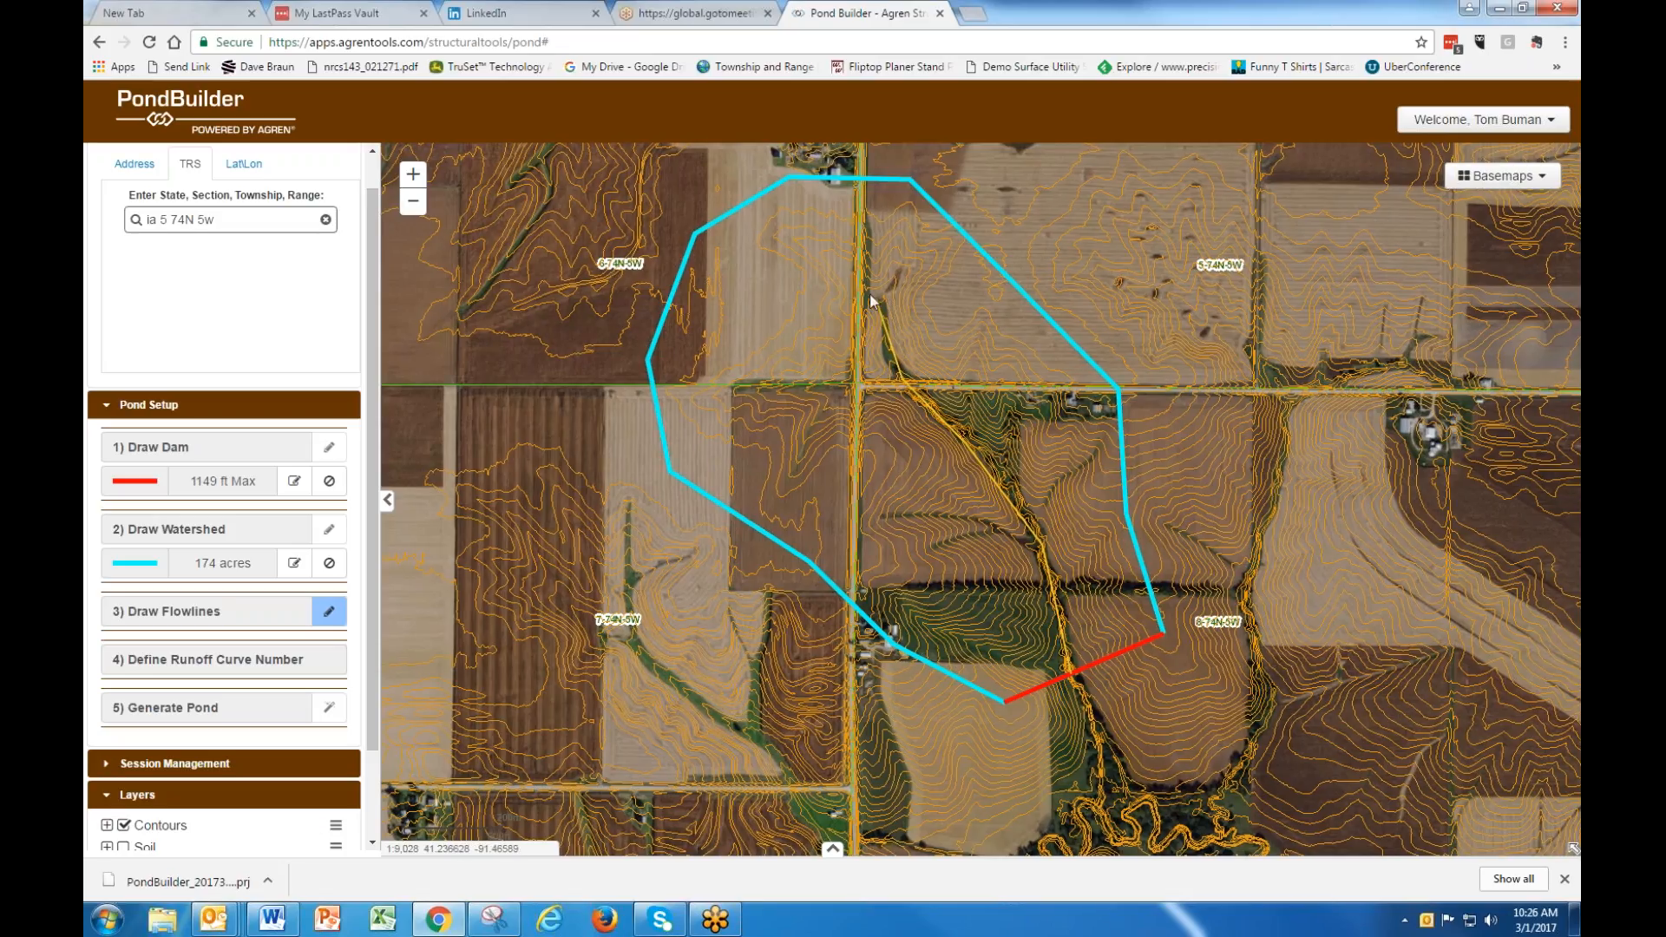
click(838, 263)
click(769, 235)
double_click(712, 218)
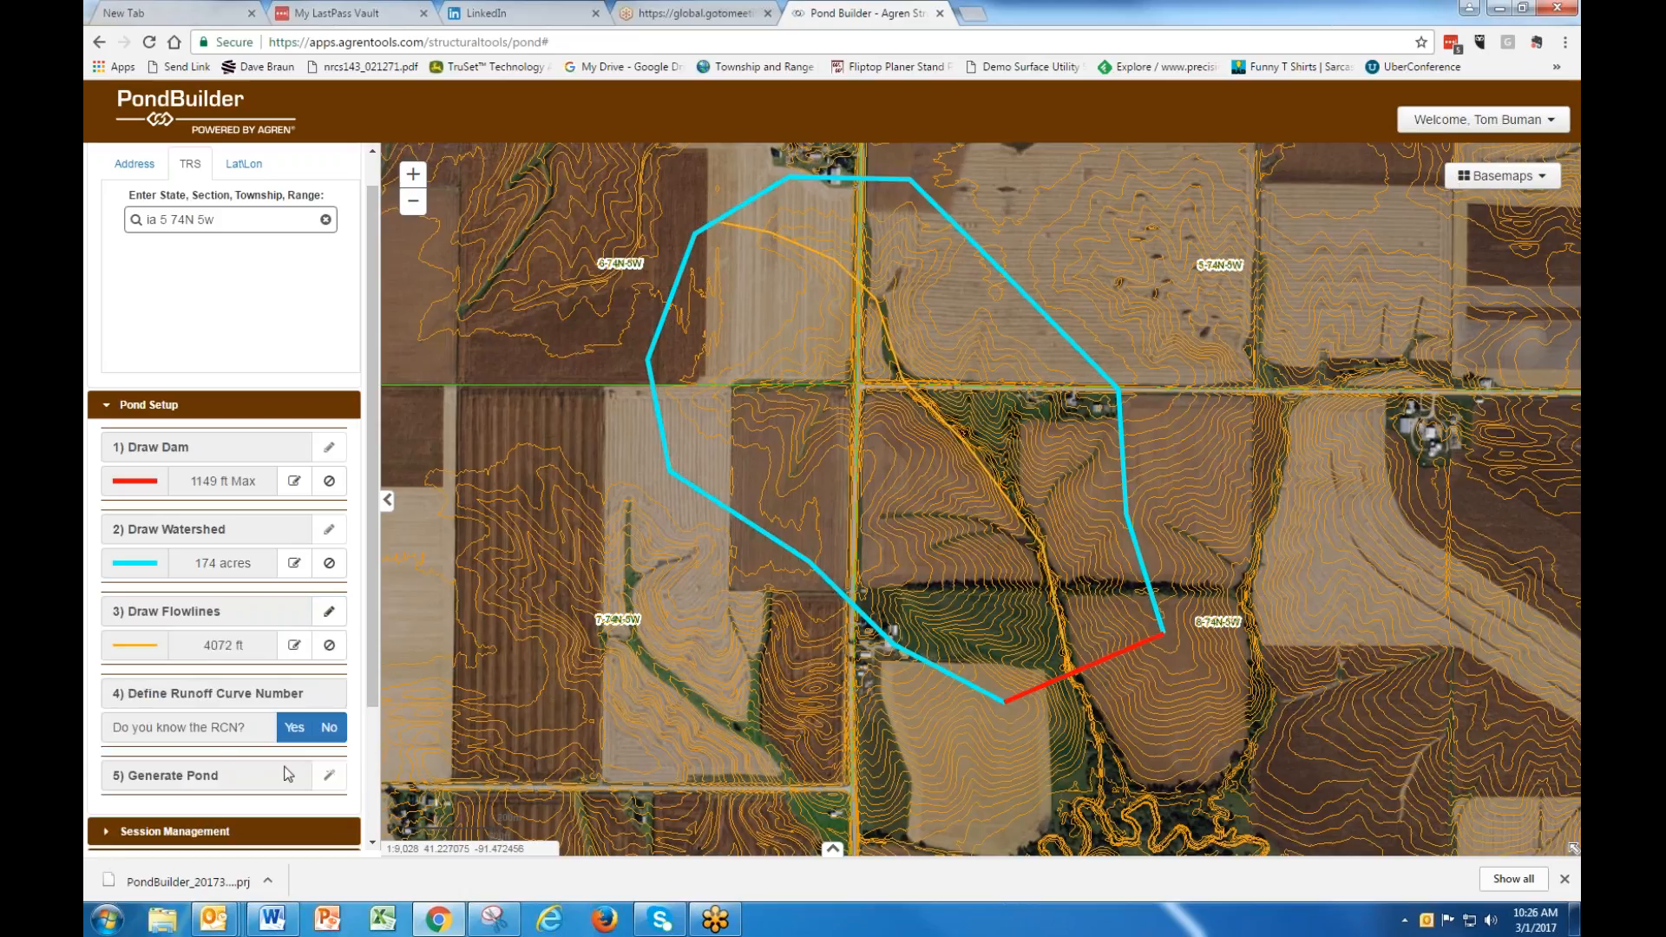
Answer No to knowing the RCN, define all C/D soil types as C, and hide the Contours layer.
click(321, 729)
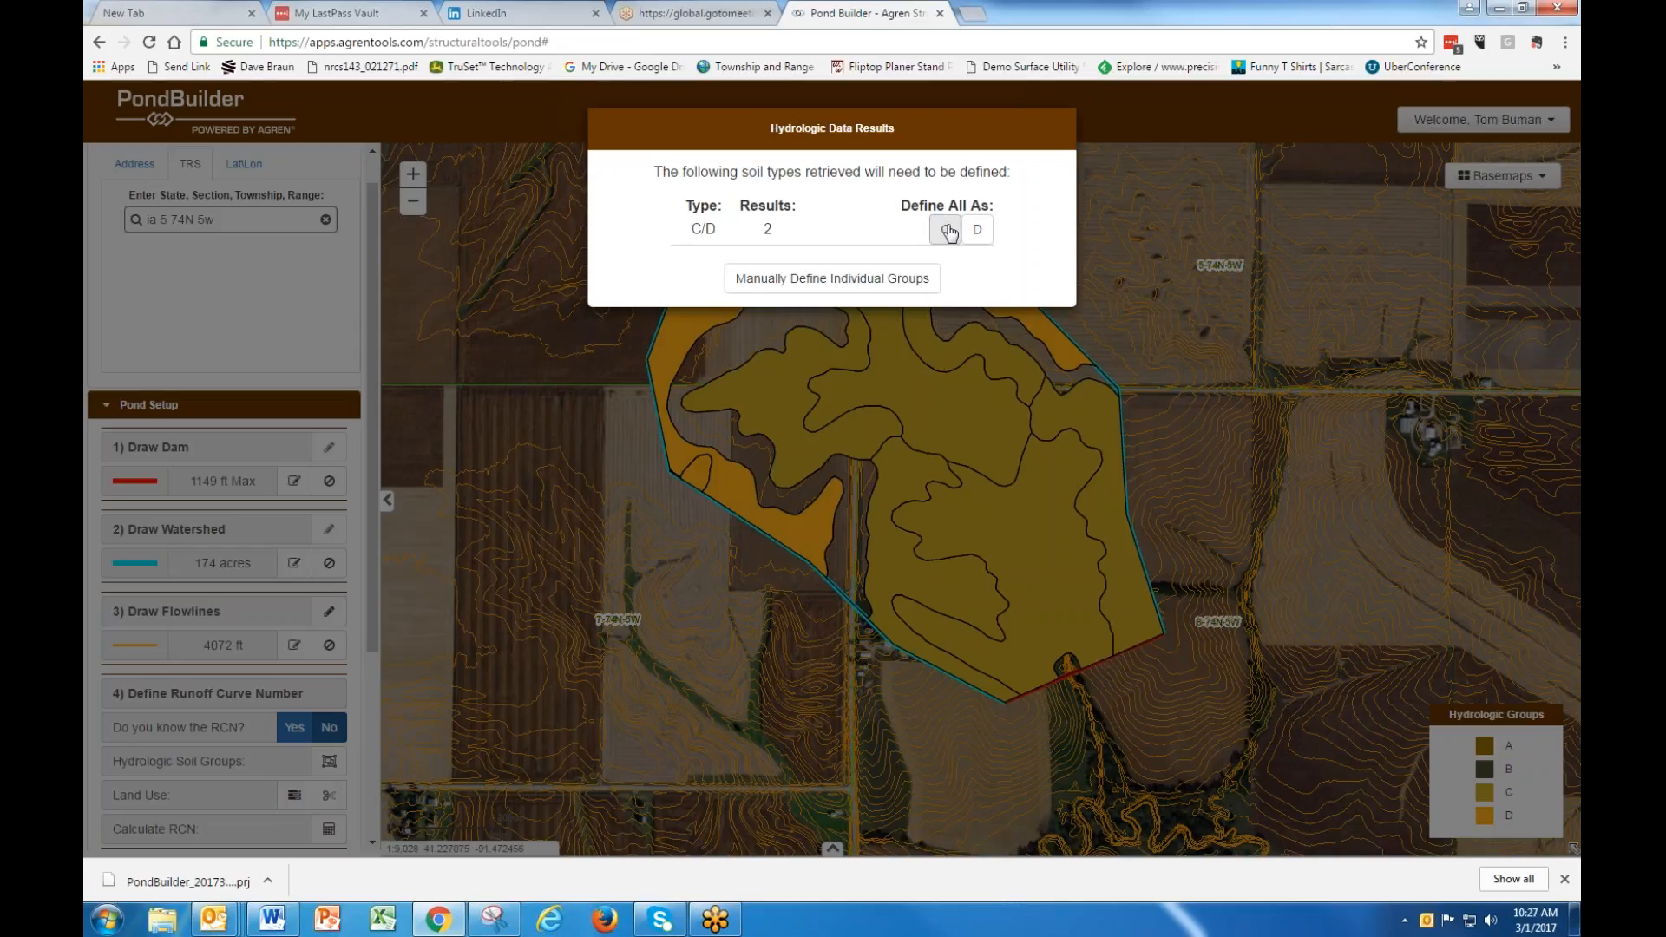
click(944, 229)
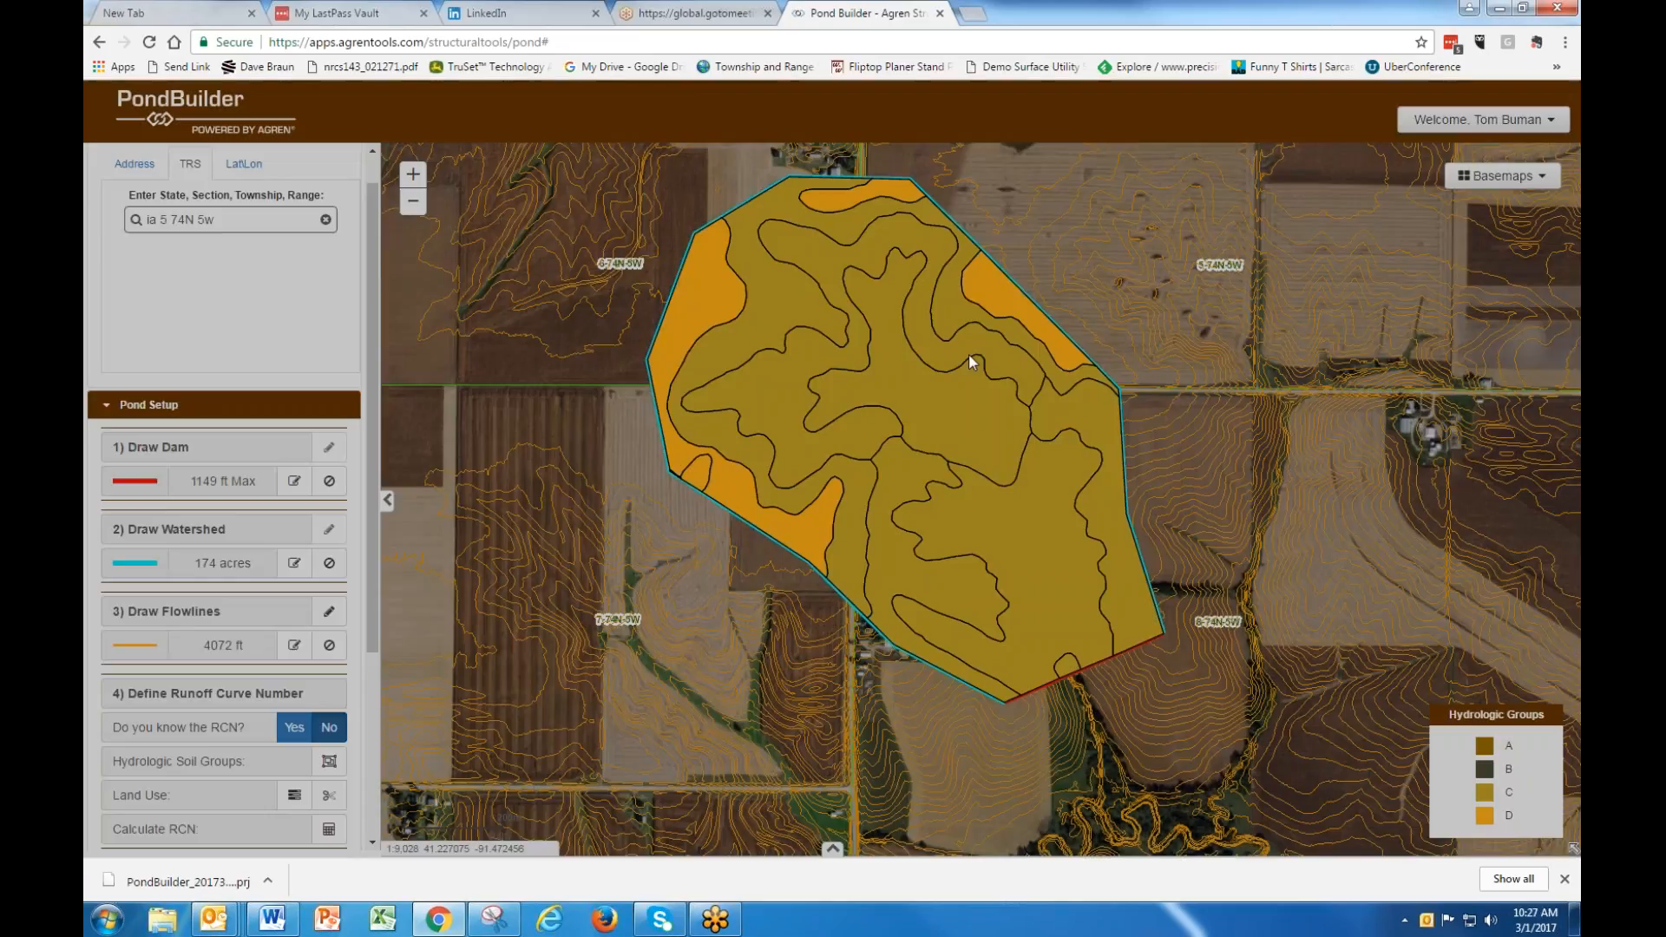
scroll(332, 690, down, 2)
scroll(316, 748, down, 1)
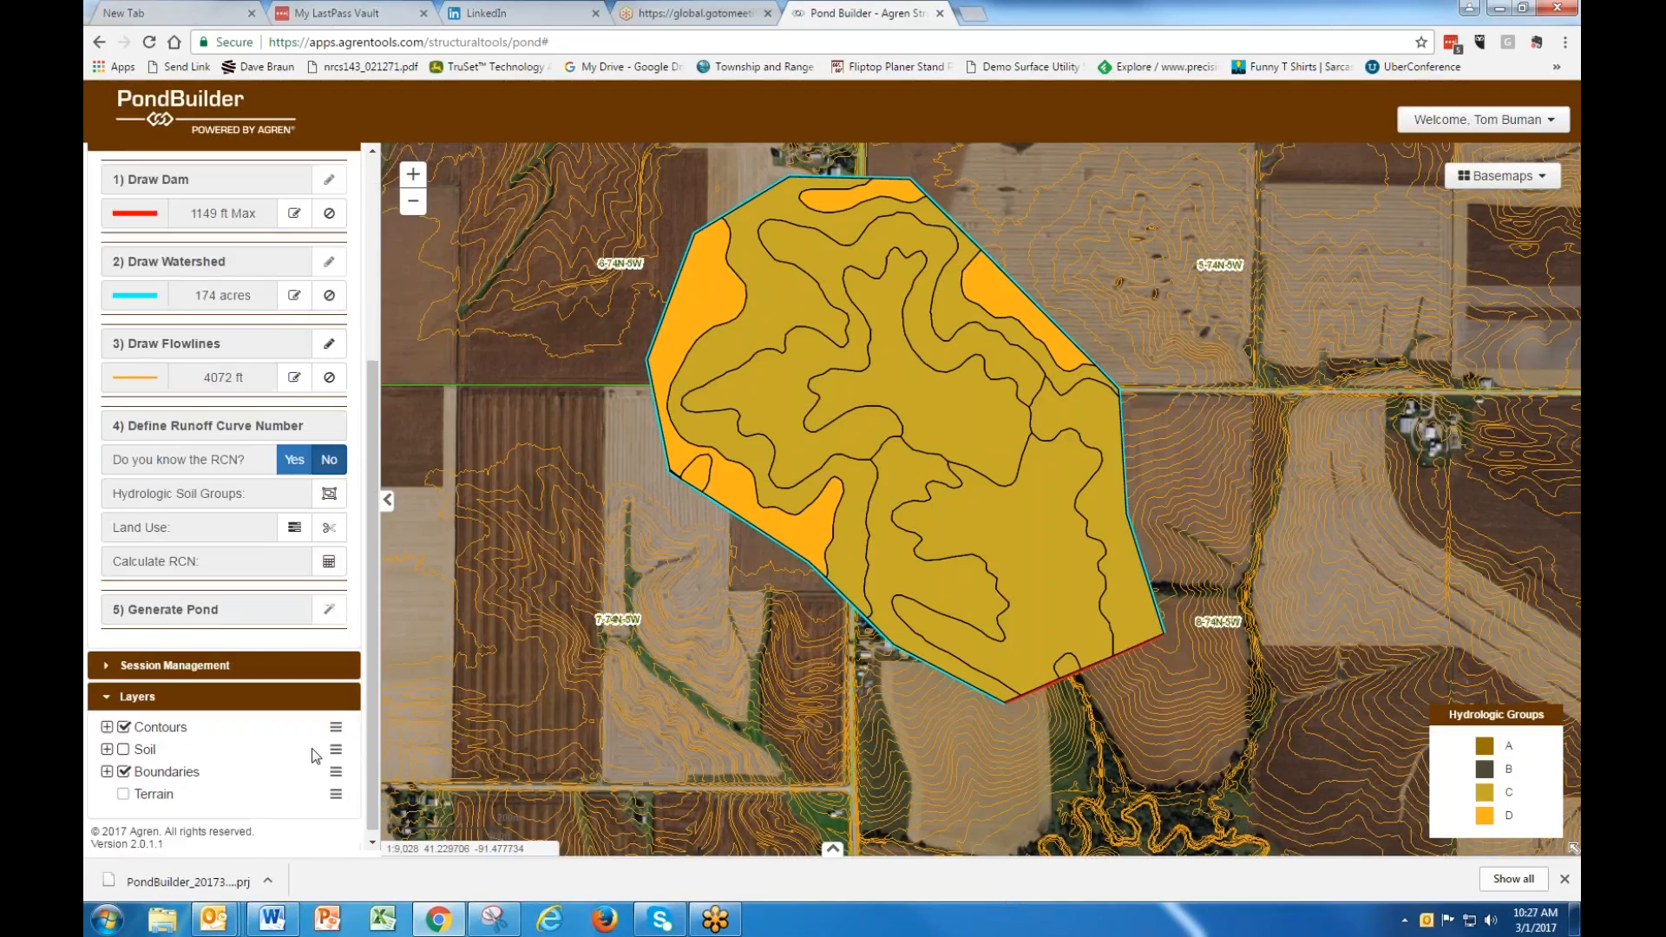
click(123, 728)
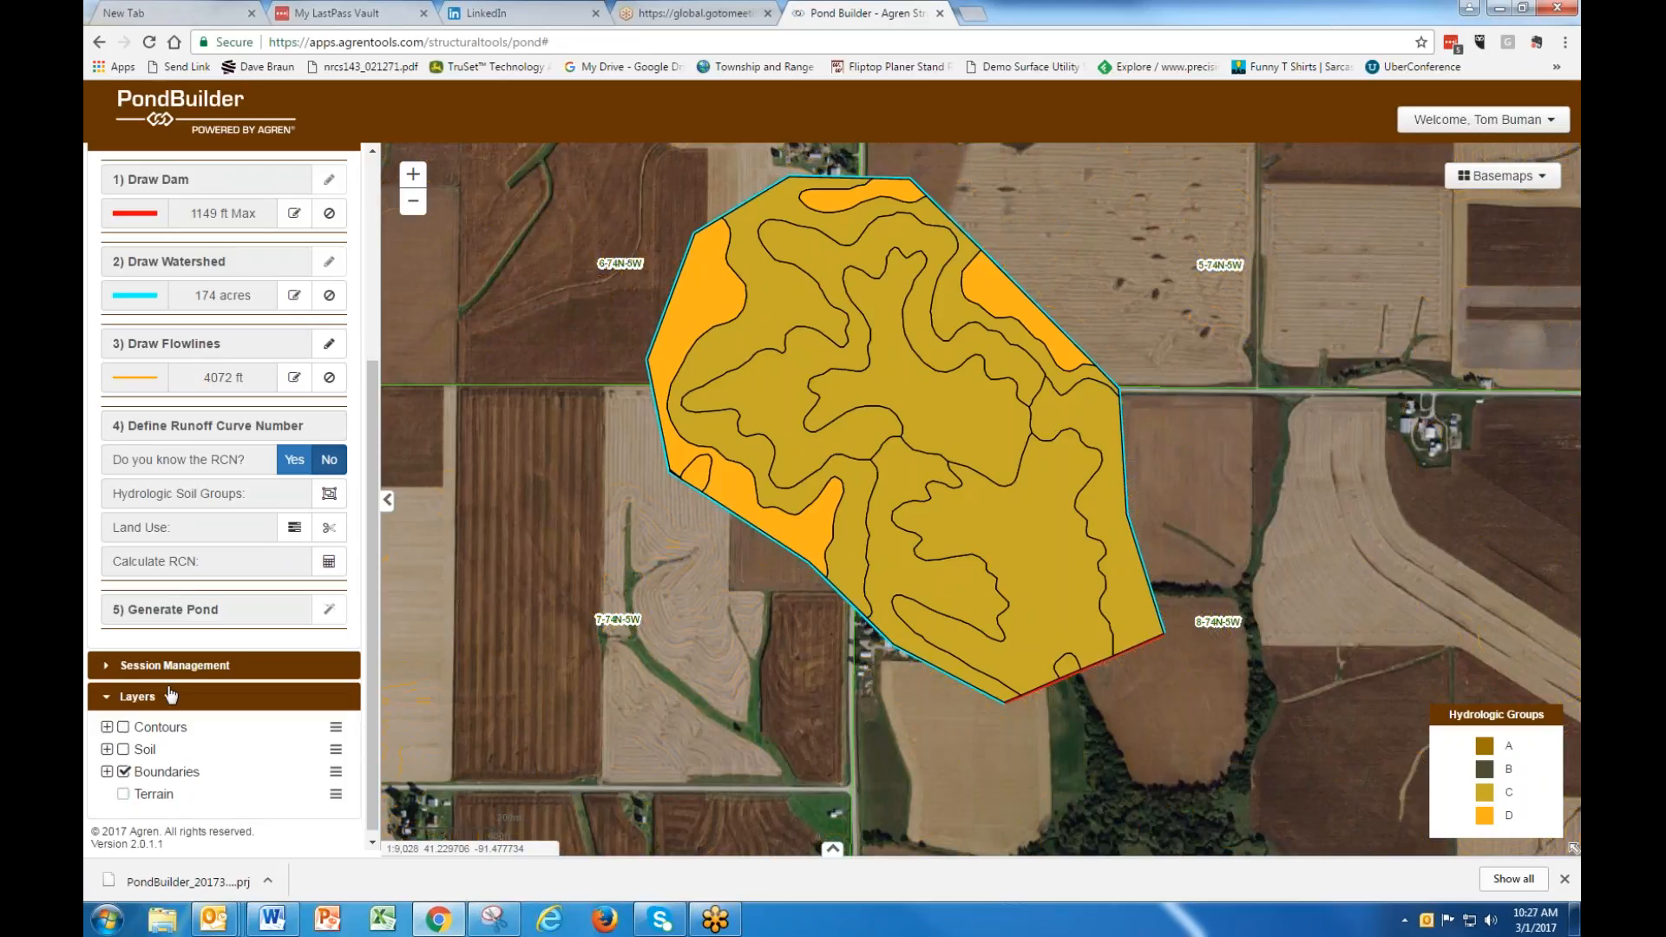
scroll(338, 694, up, 2)
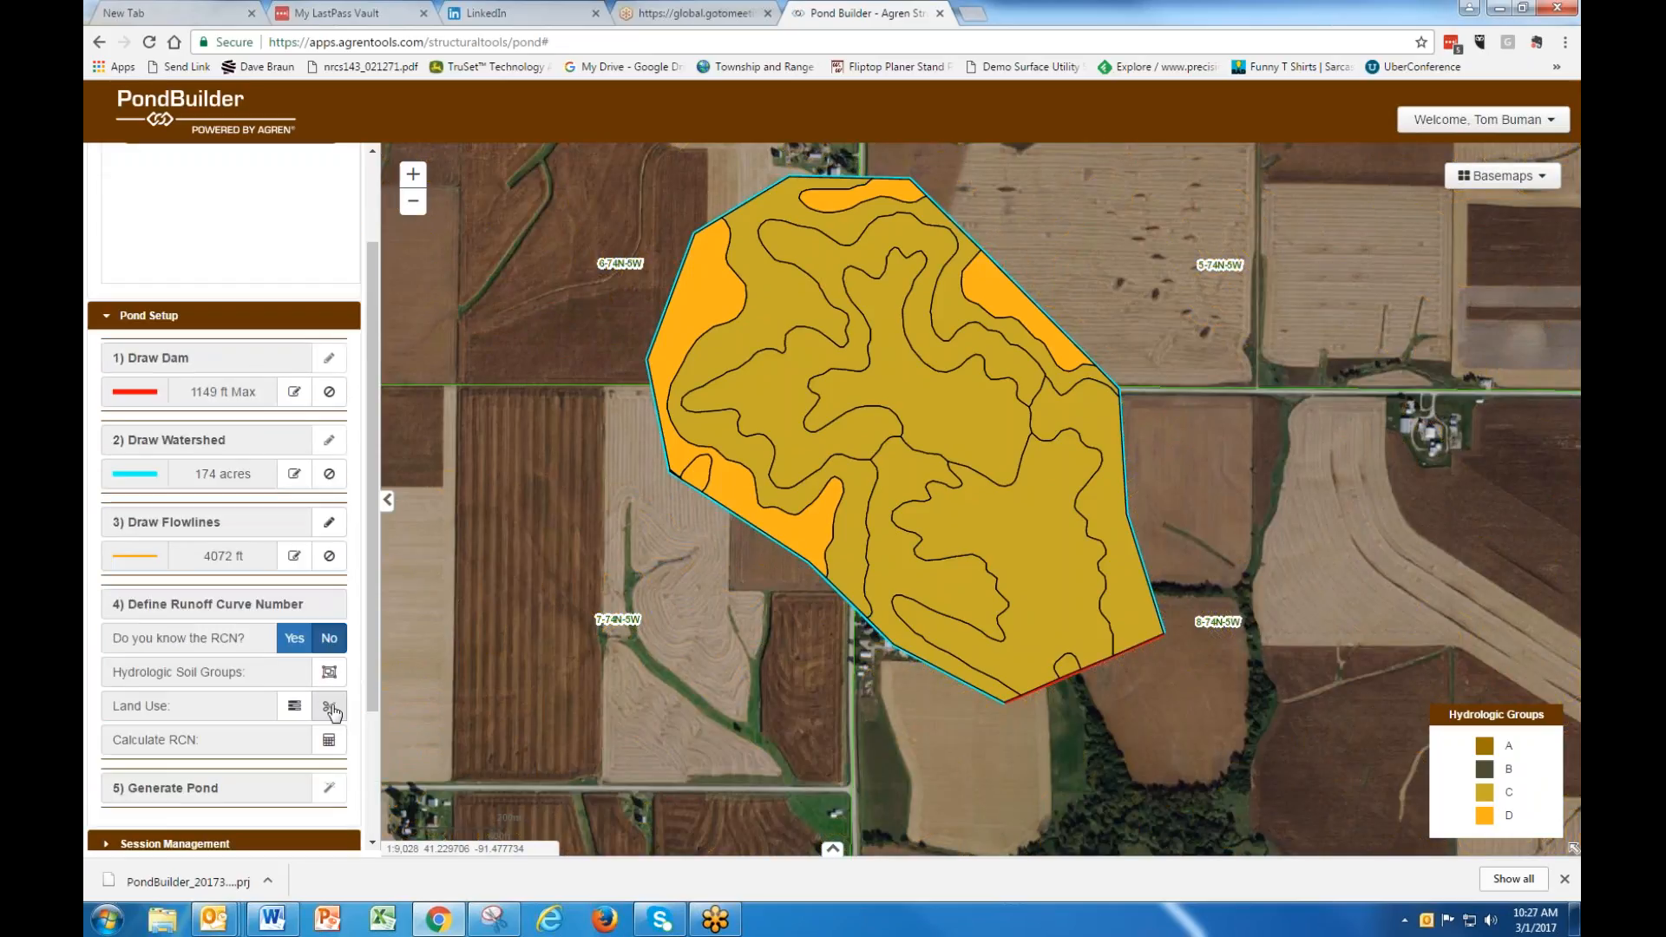
Cut the watershed's land use along both sides of the north-south road and the edges of the east-west road.
click(331, 707)
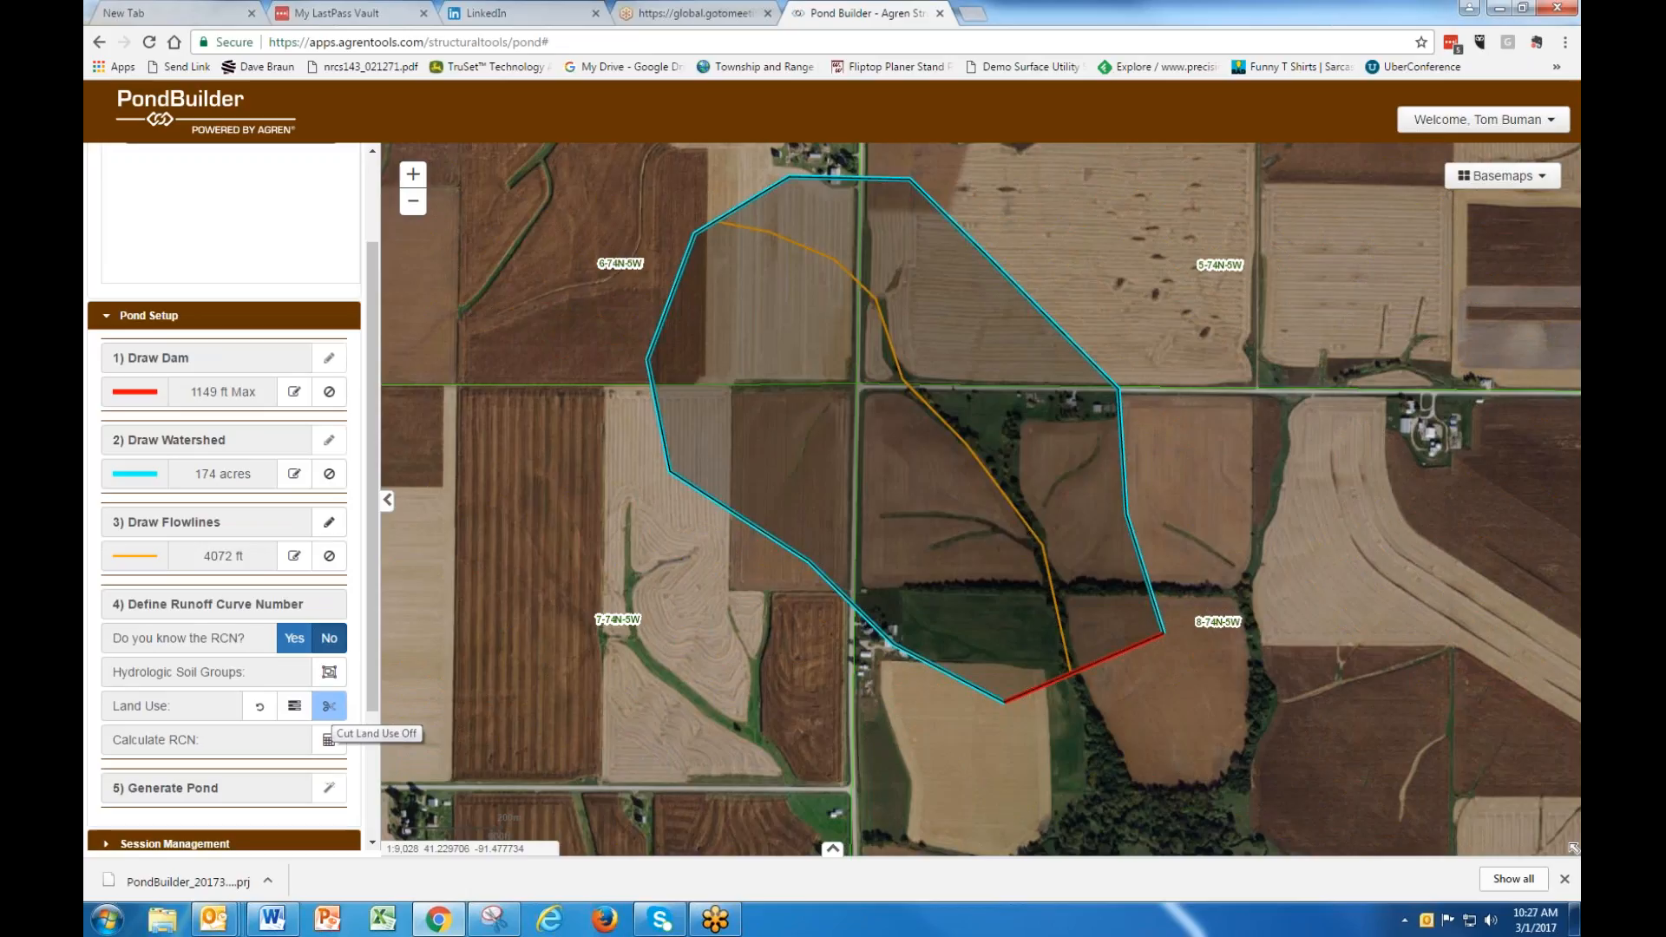
click(866, 177)
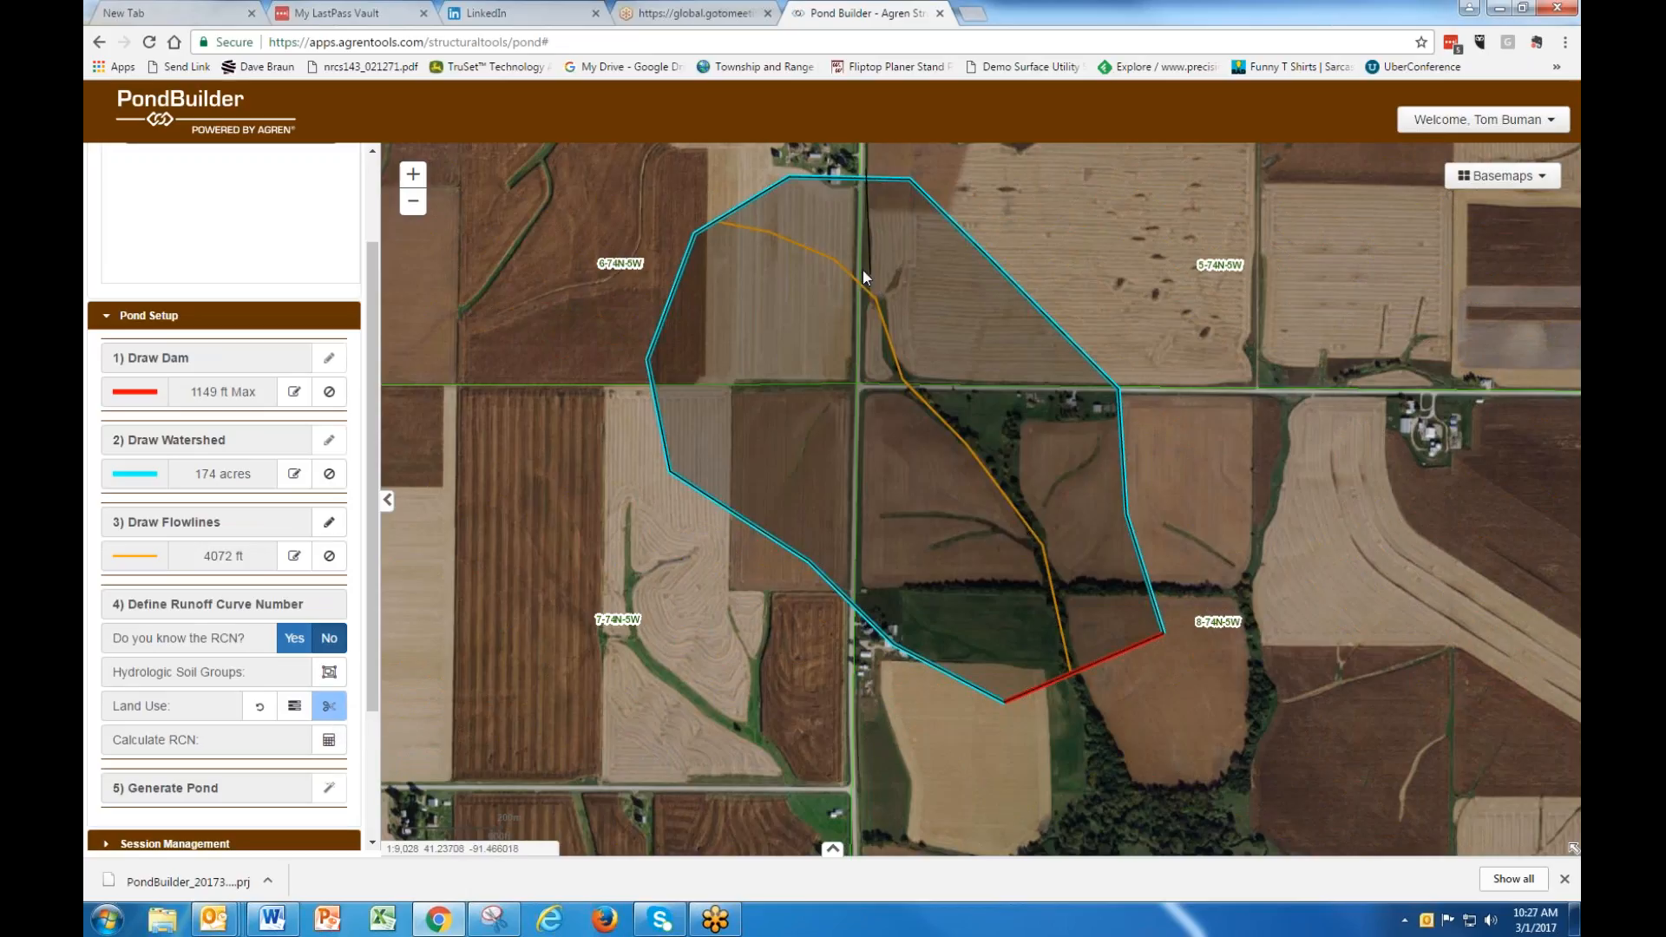
click(867, 376)
double_click(1127, 380)
click(866, 393)
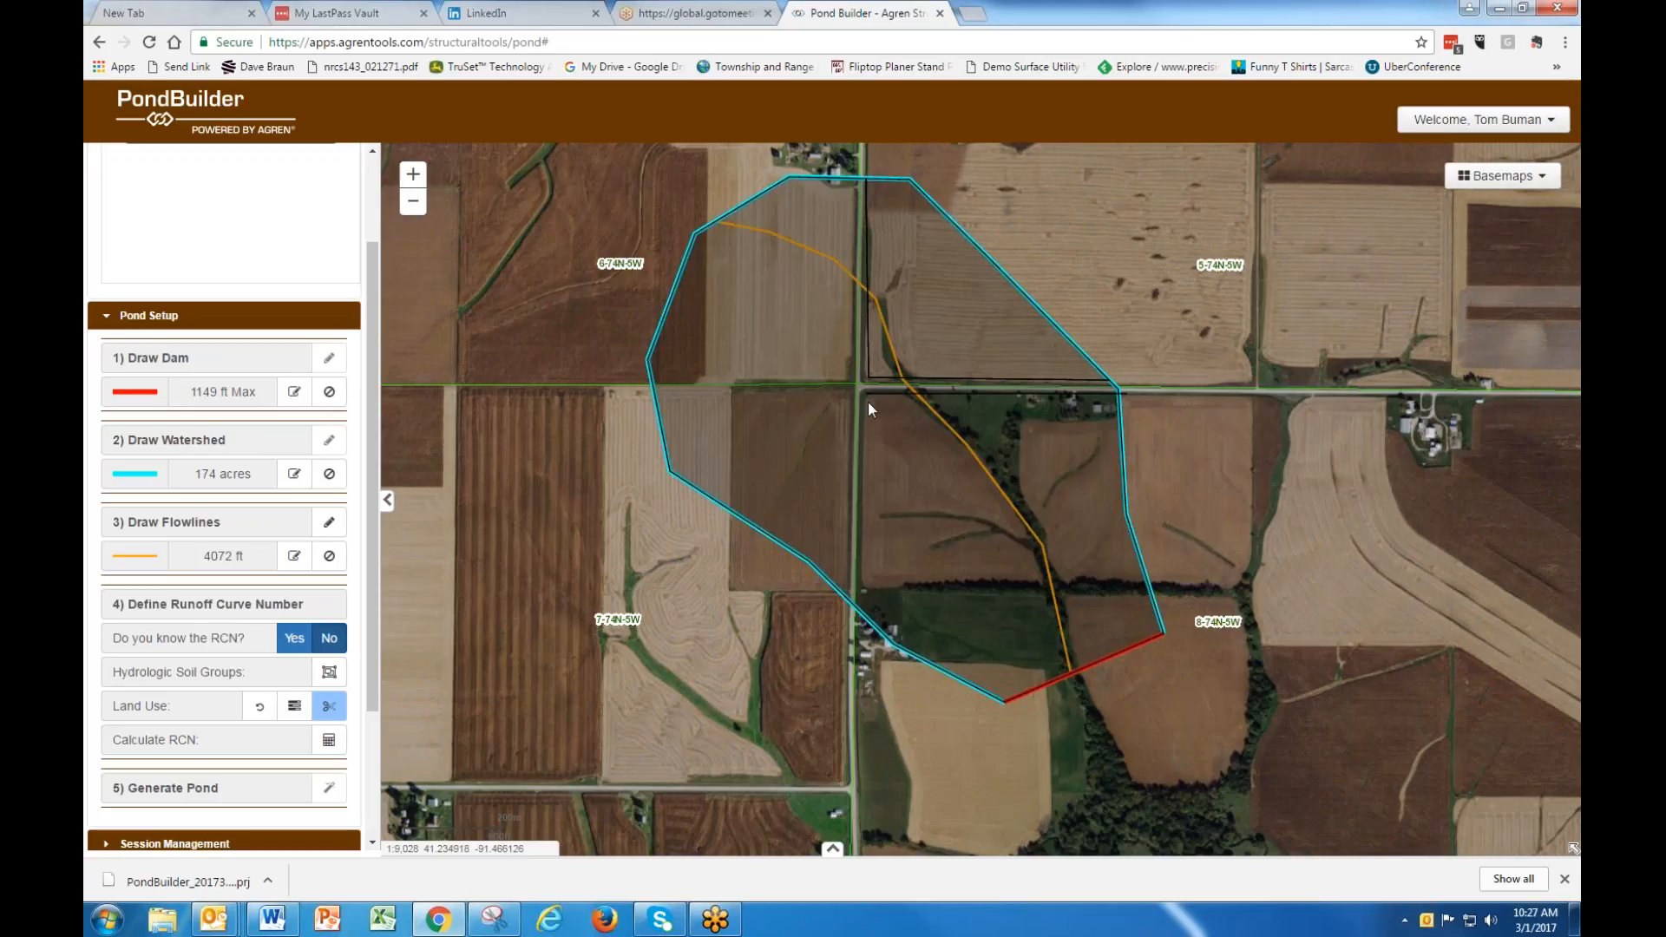
double_click(861, 621)
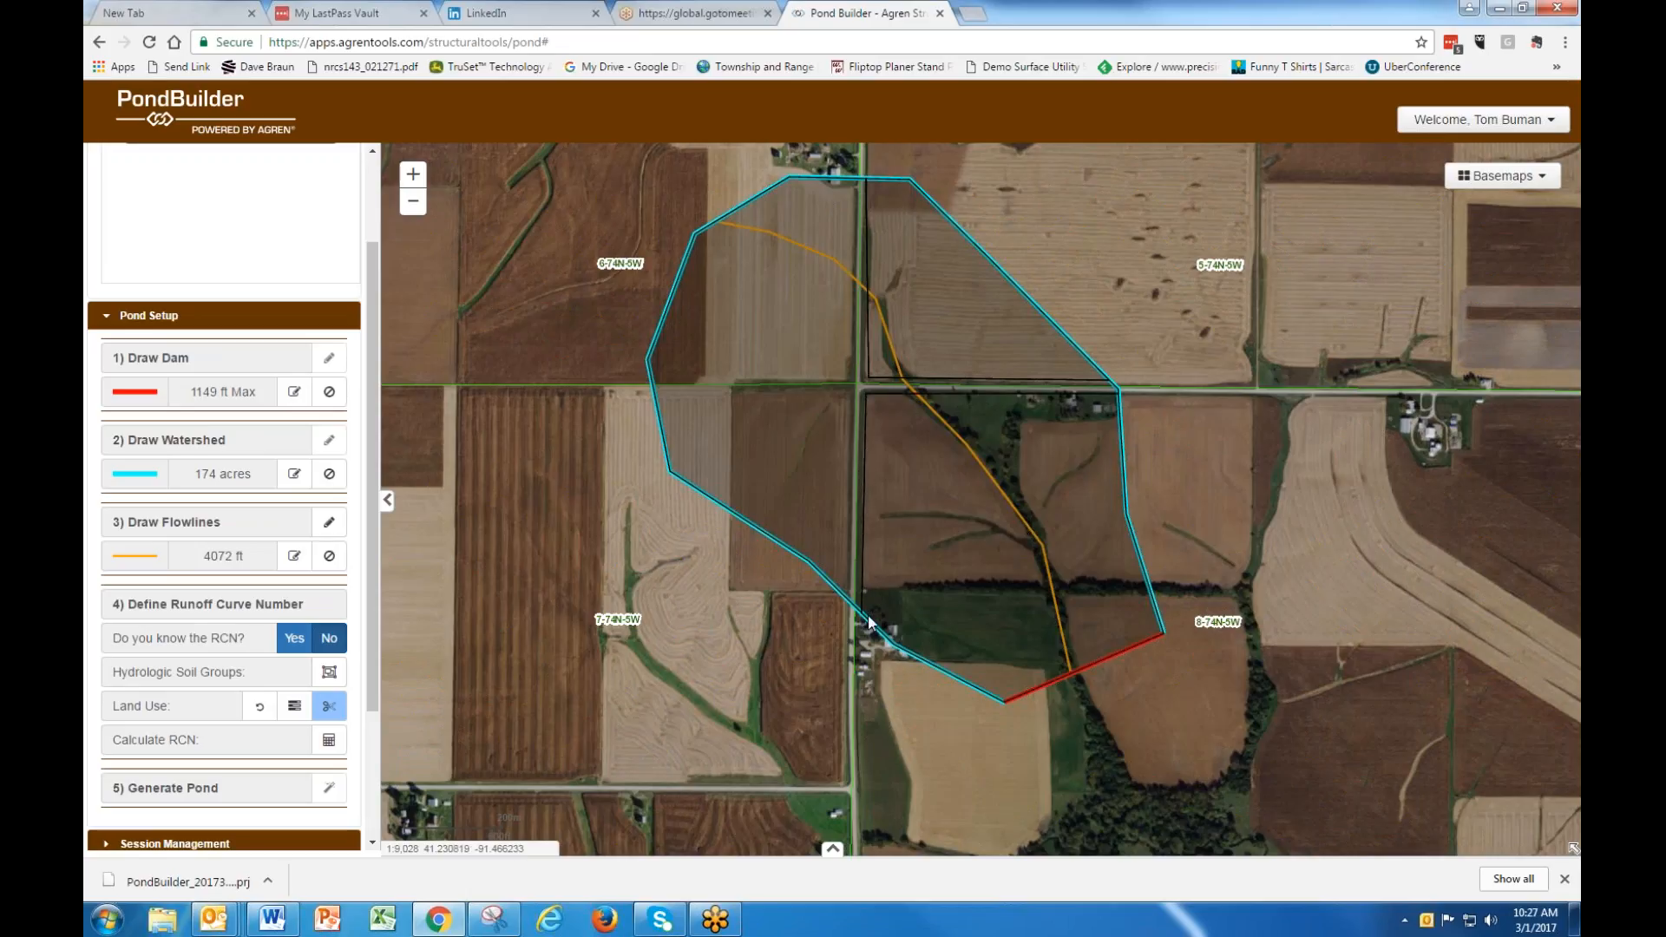
click(854, 172)
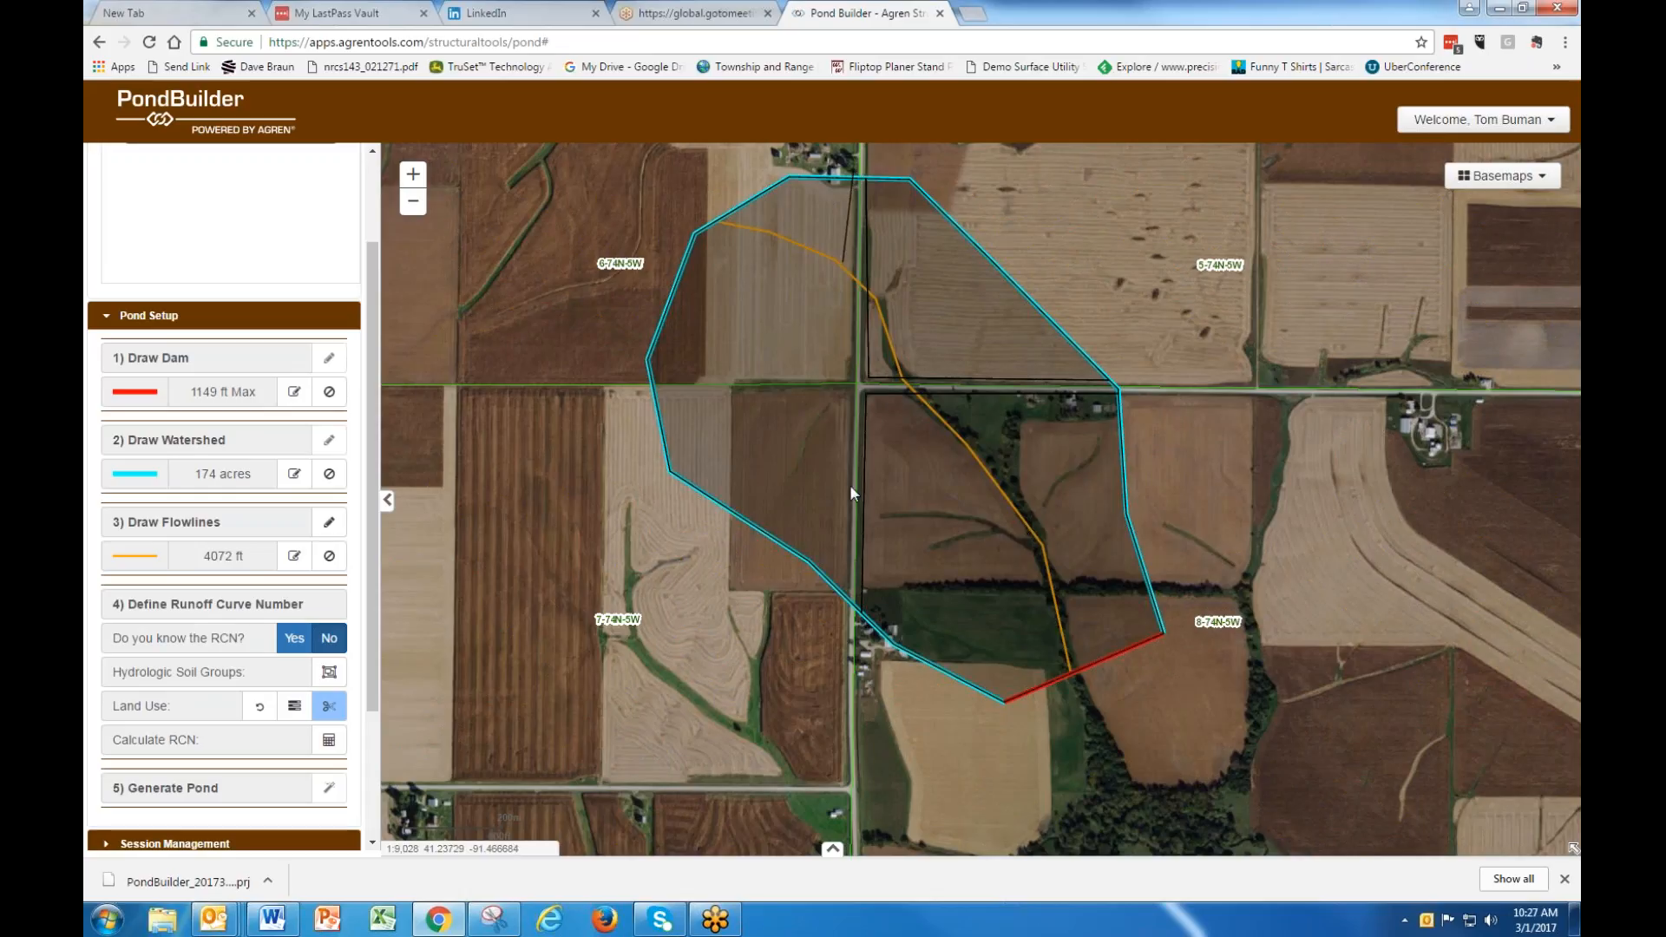
double_click(846, 624)
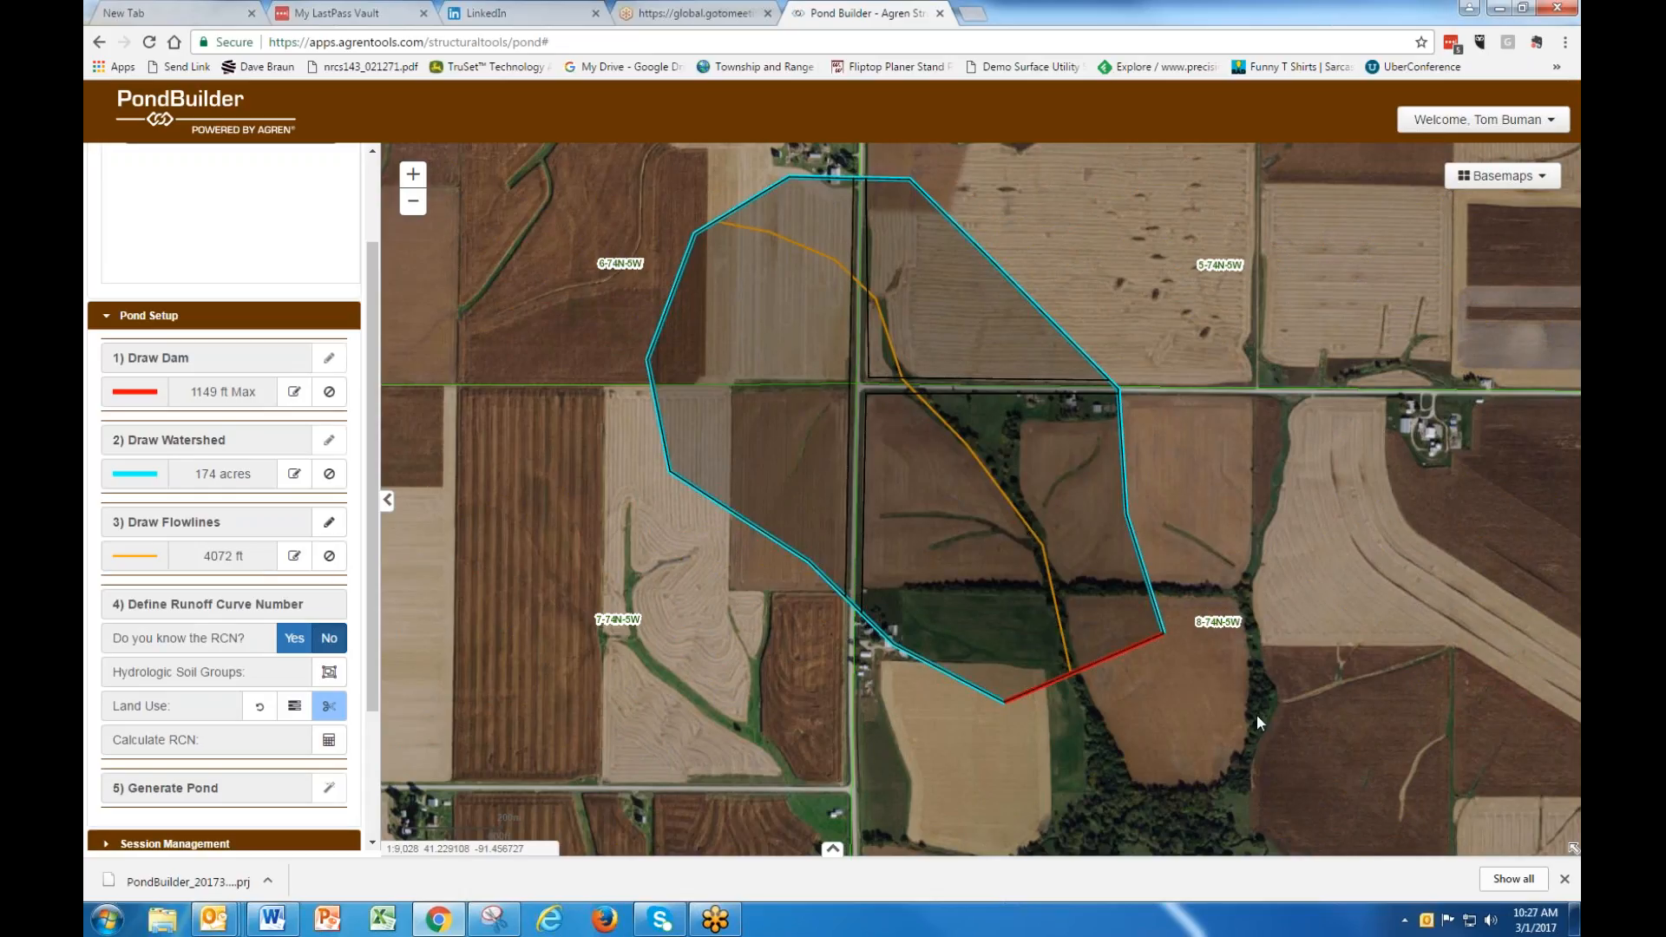
Try to cut the land use along the tree line north of the grass field and down past the dam.
click(853, 587)
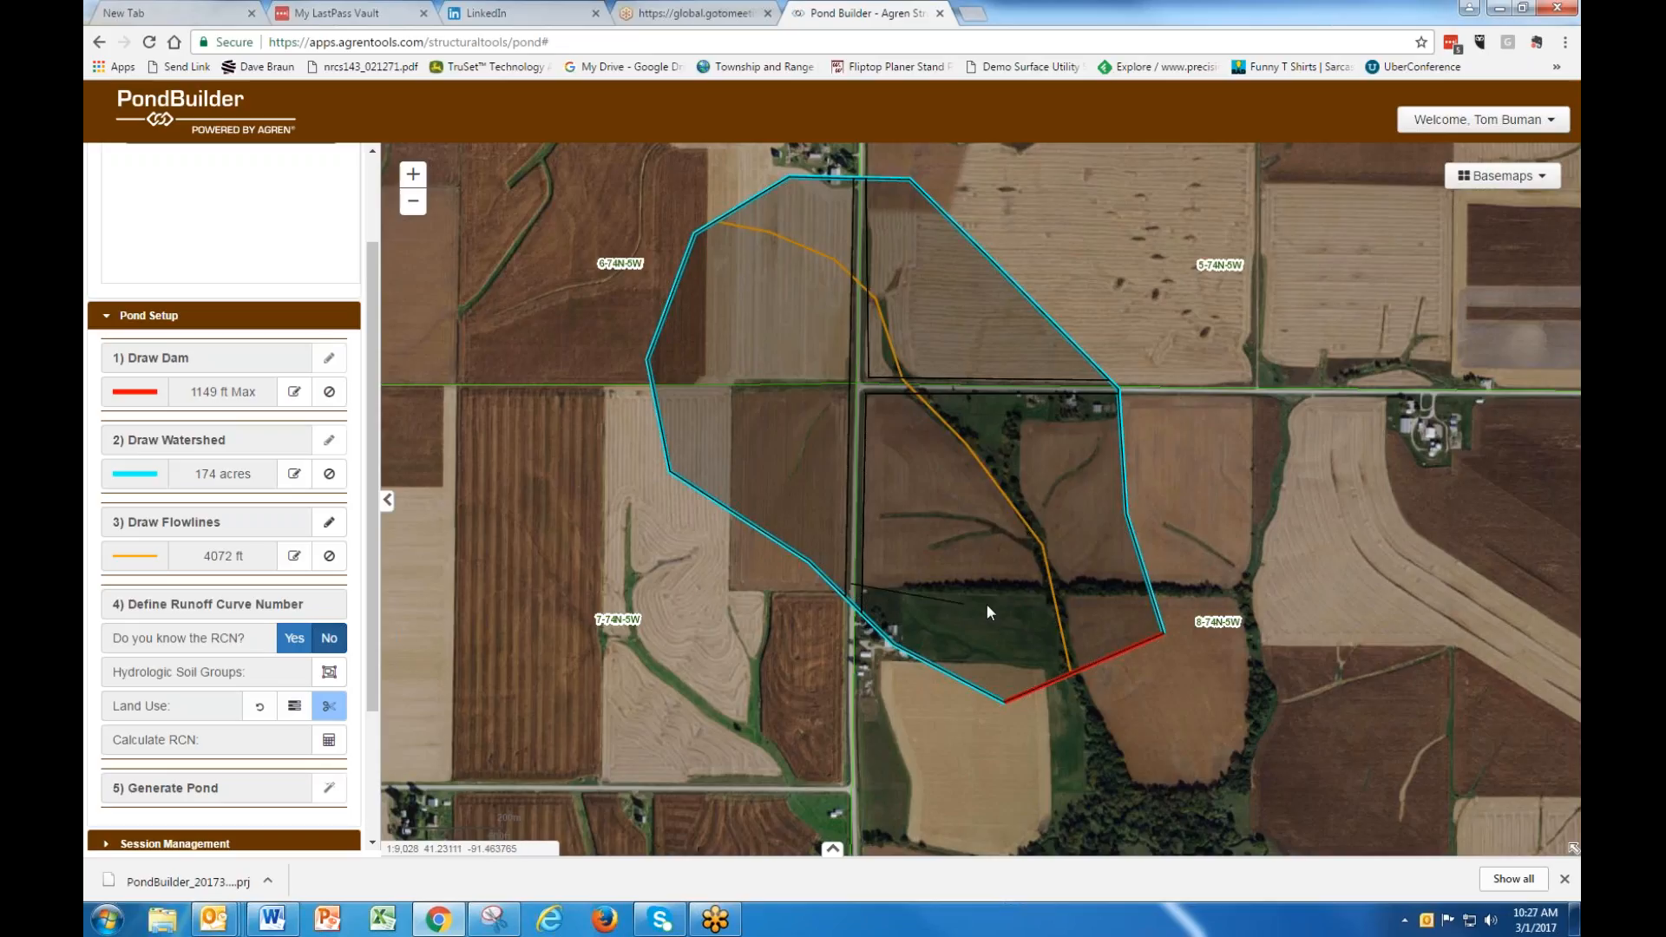
click(1060, 589)
double_click(1094, 708)
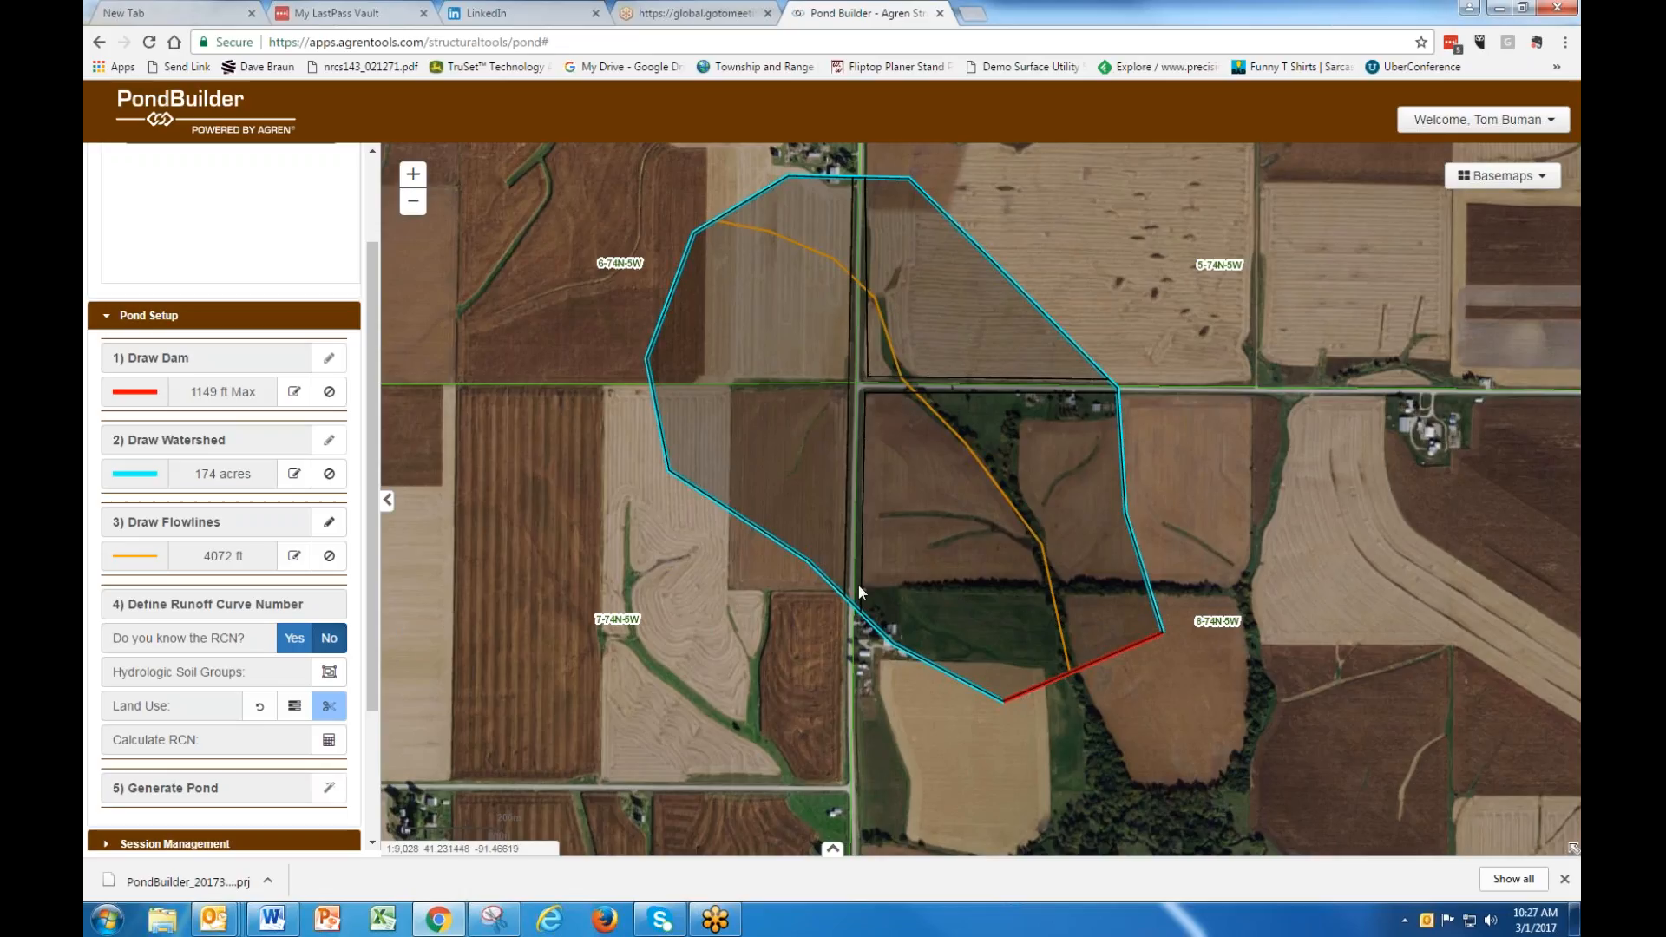
Separate the grass field from the cropland by cutting the land use along its northern tree line, eastern draw and southern edge.
click(1053, 594)
double_click(1085, 684)
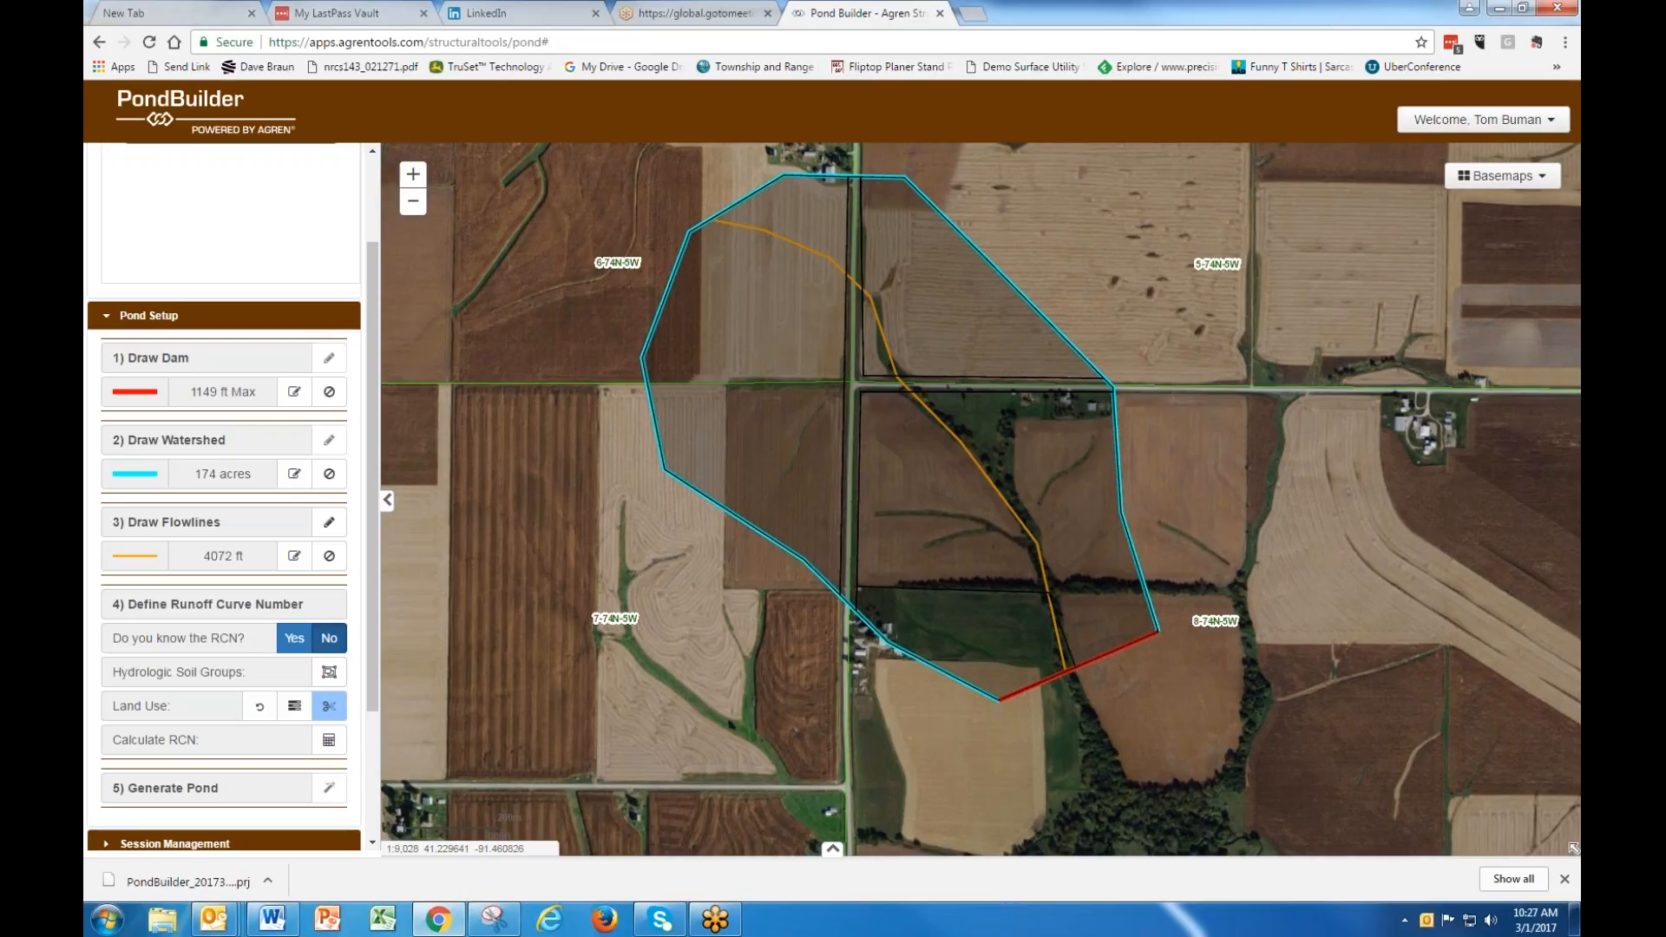
click(904, 658)
click(1036, 670)
Assign the row crop land use Straight Row + Crop Residue Cover [Good] to the three large fields in the watershed.
click(294, 705)
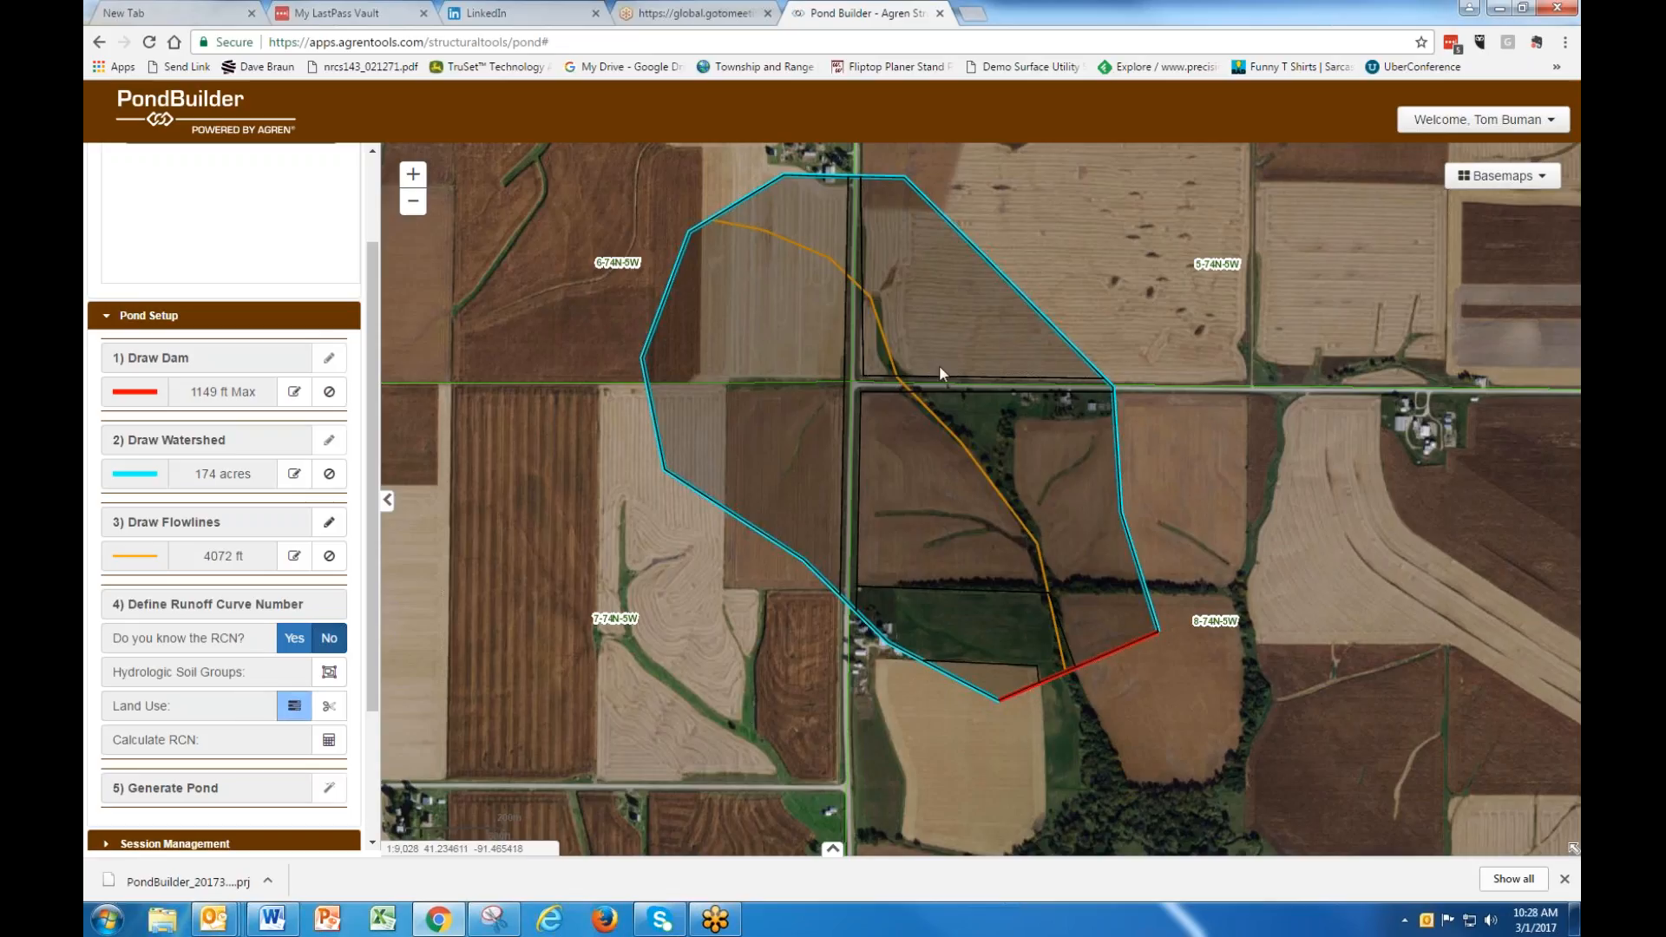
click(945, 298)
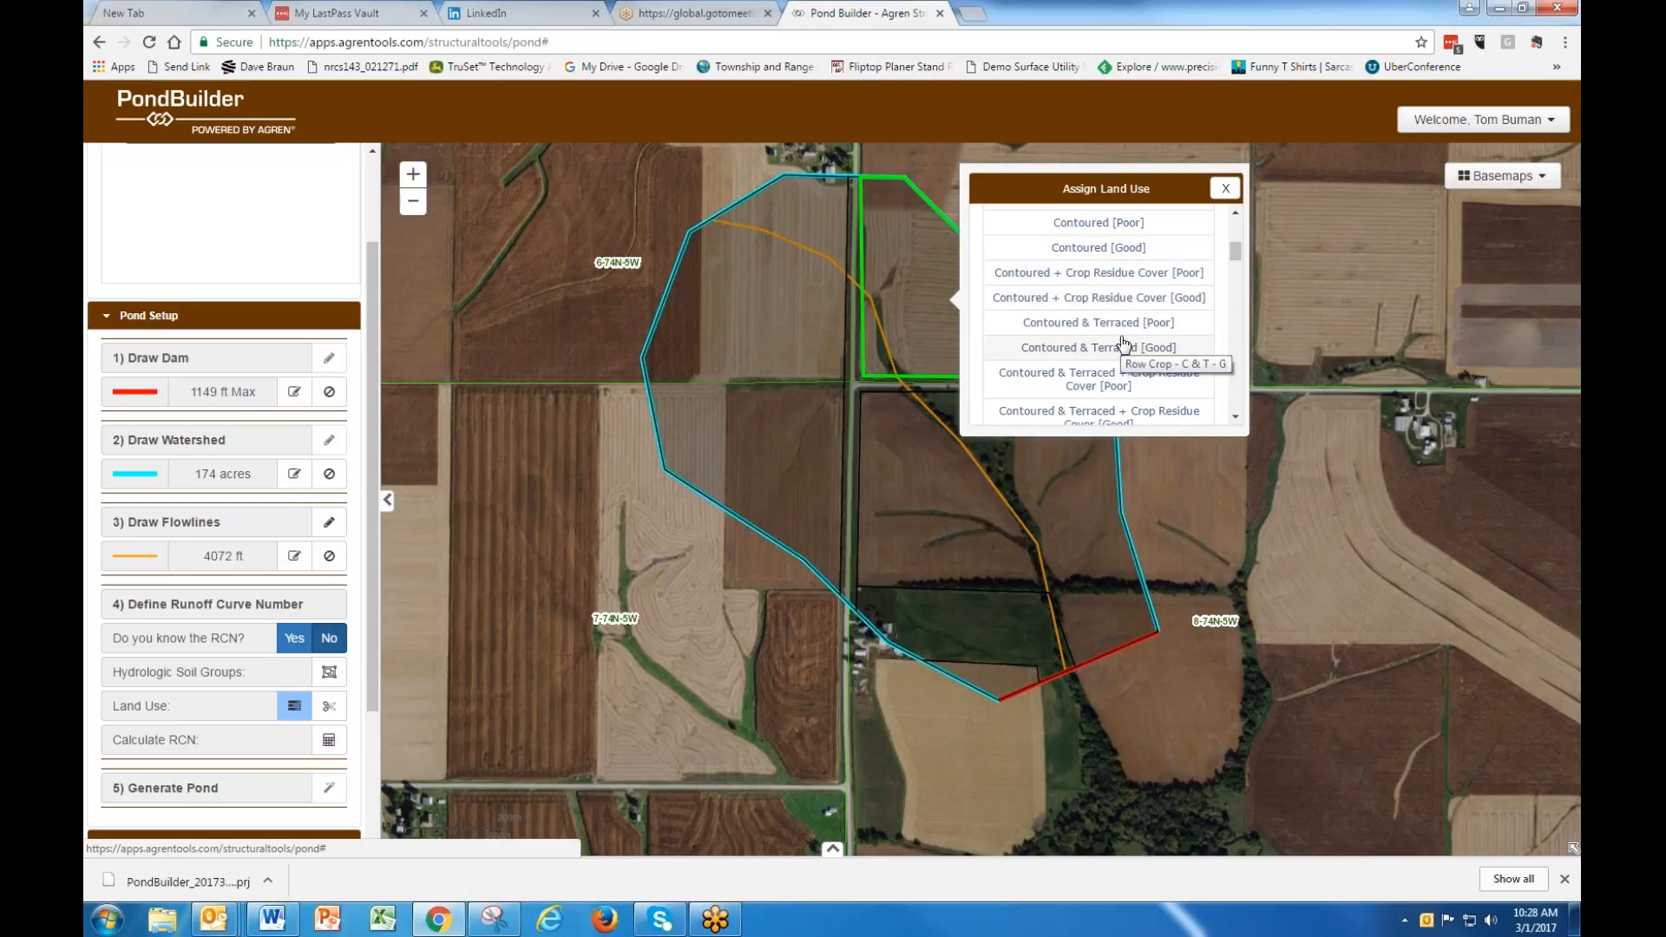
scroll(1098, 291, up, 1)
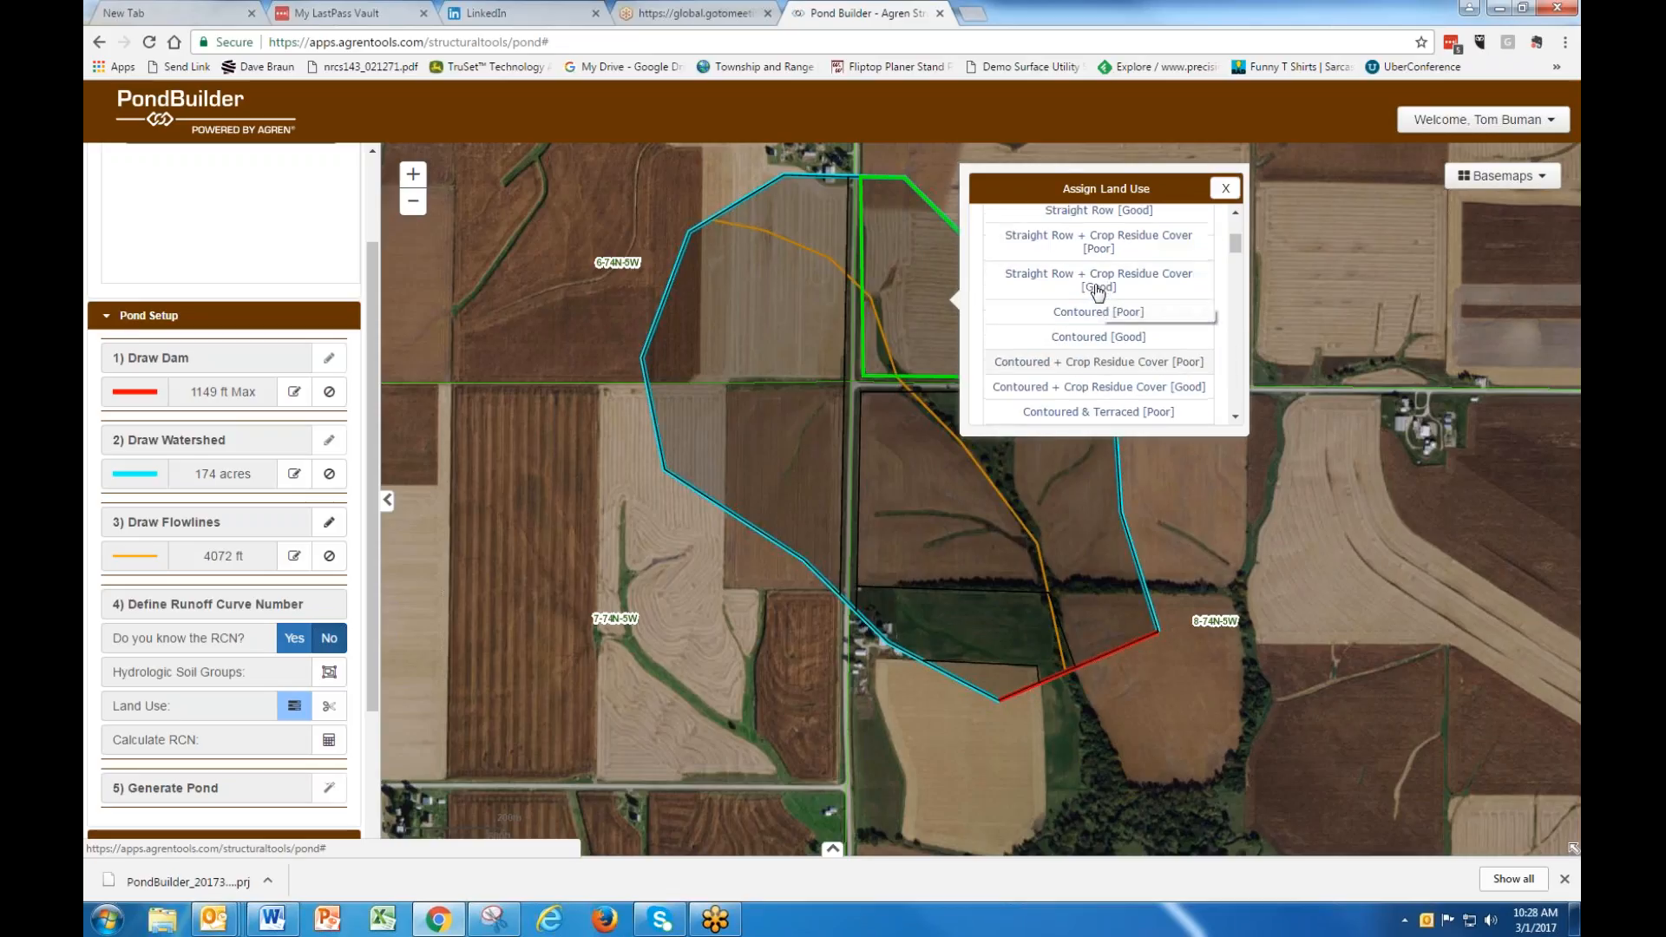
scroll(1098, 292, up, 1)
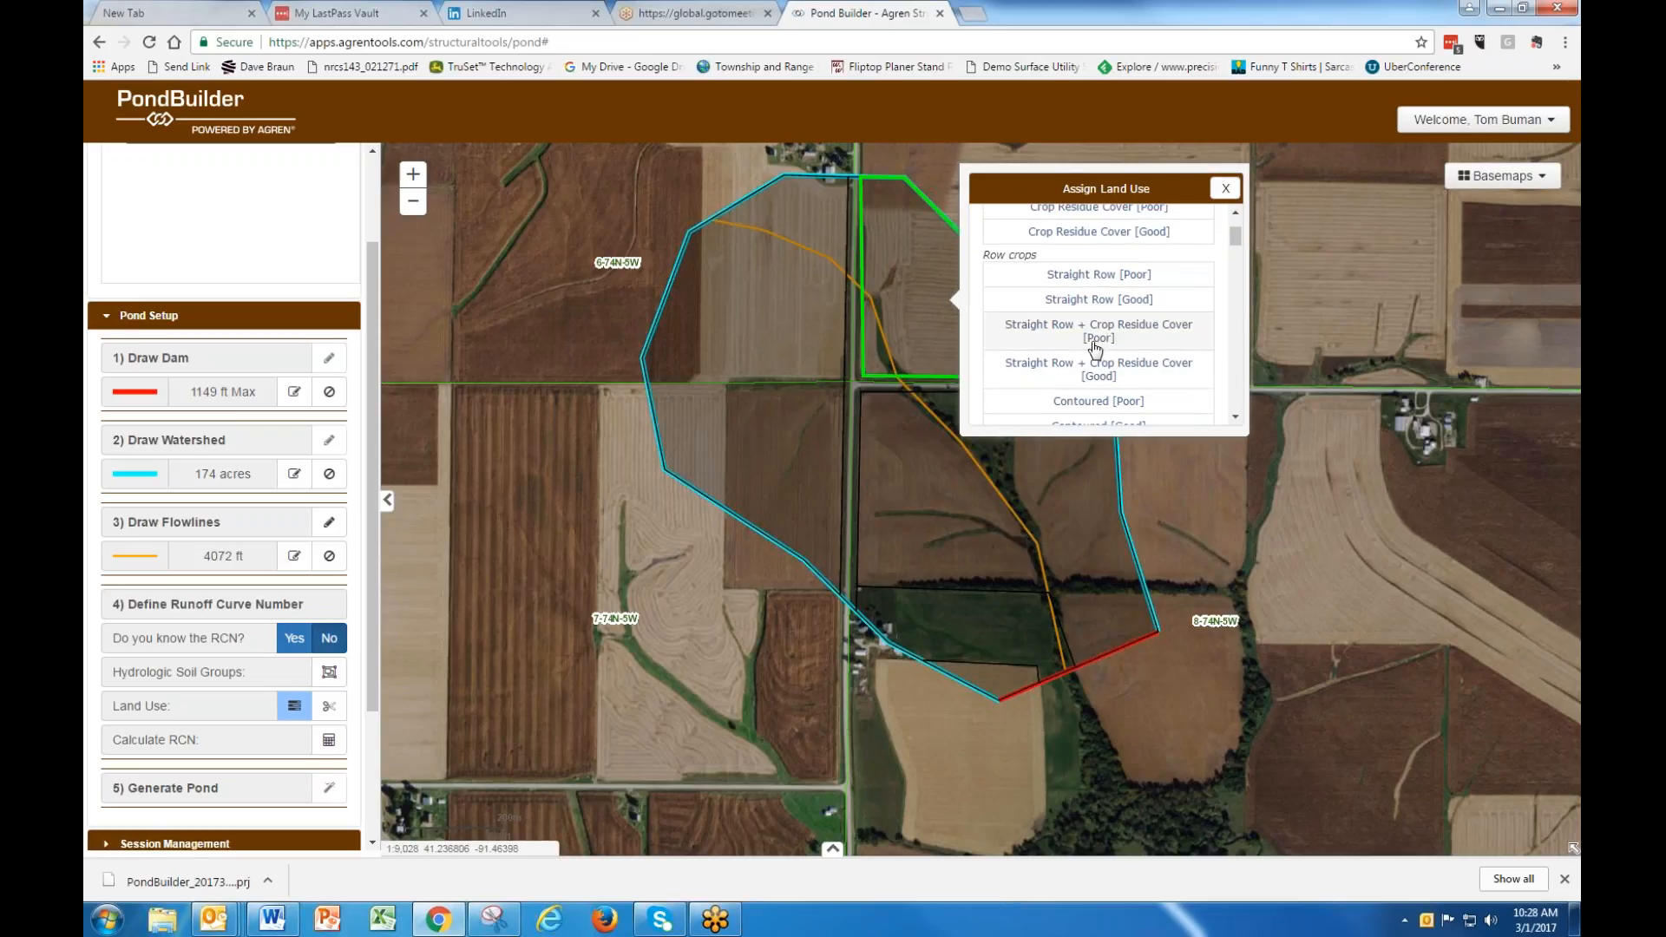
click(1110, 370)
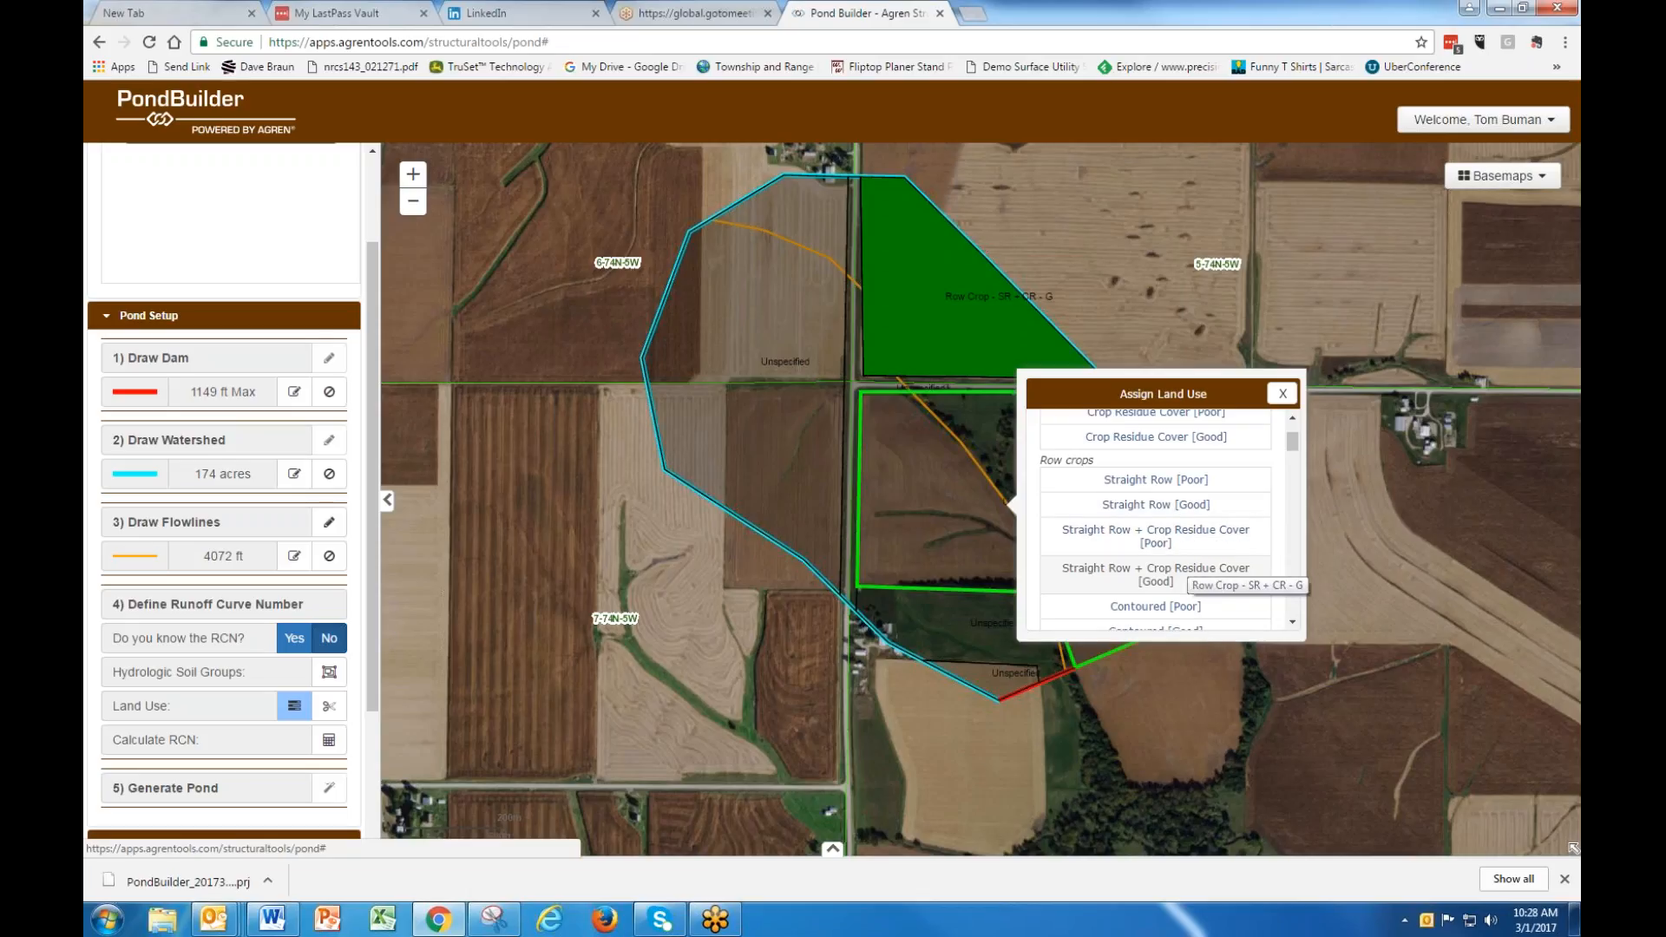
click(1196, 576)
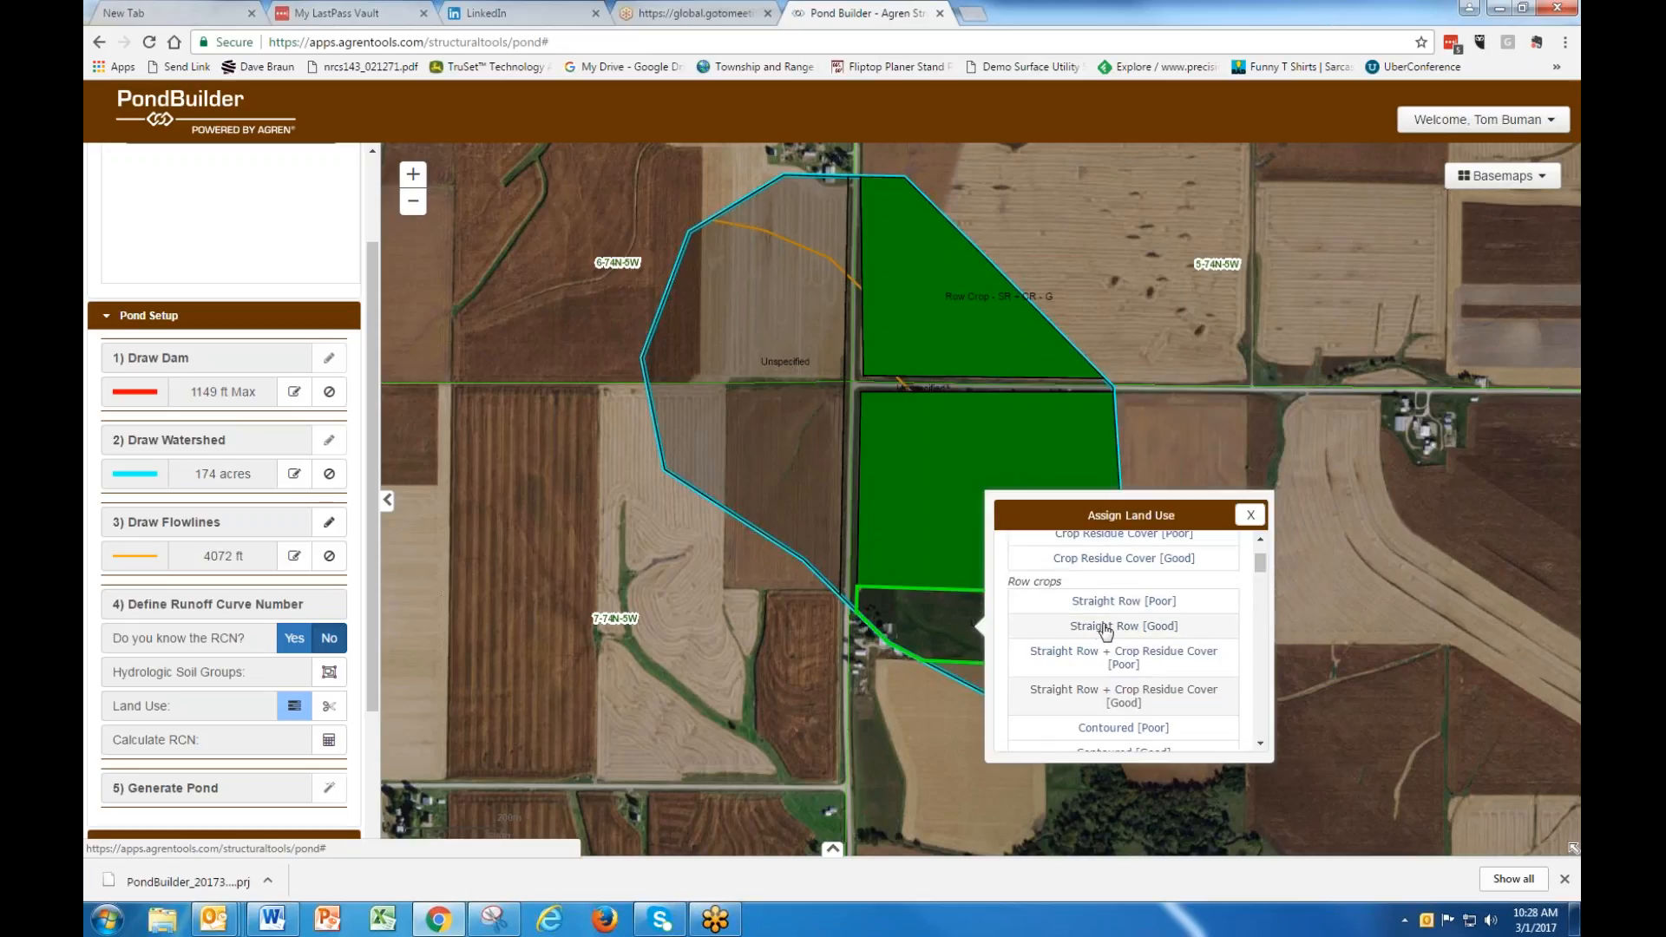
click(808, 493)
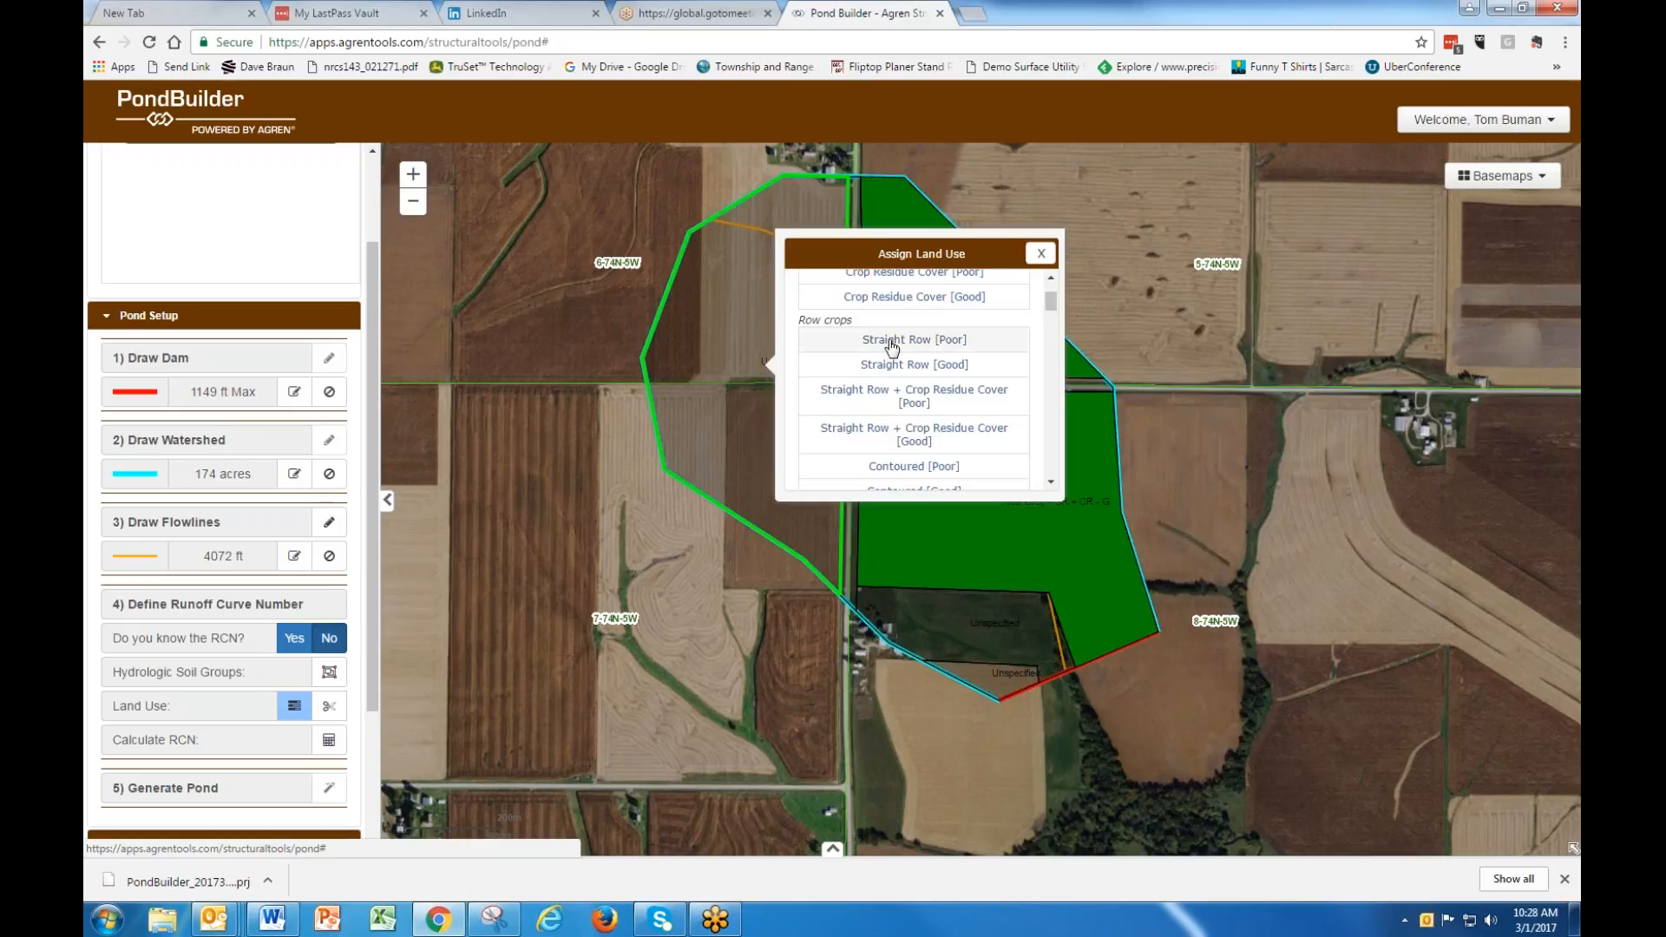
click(936, 438)
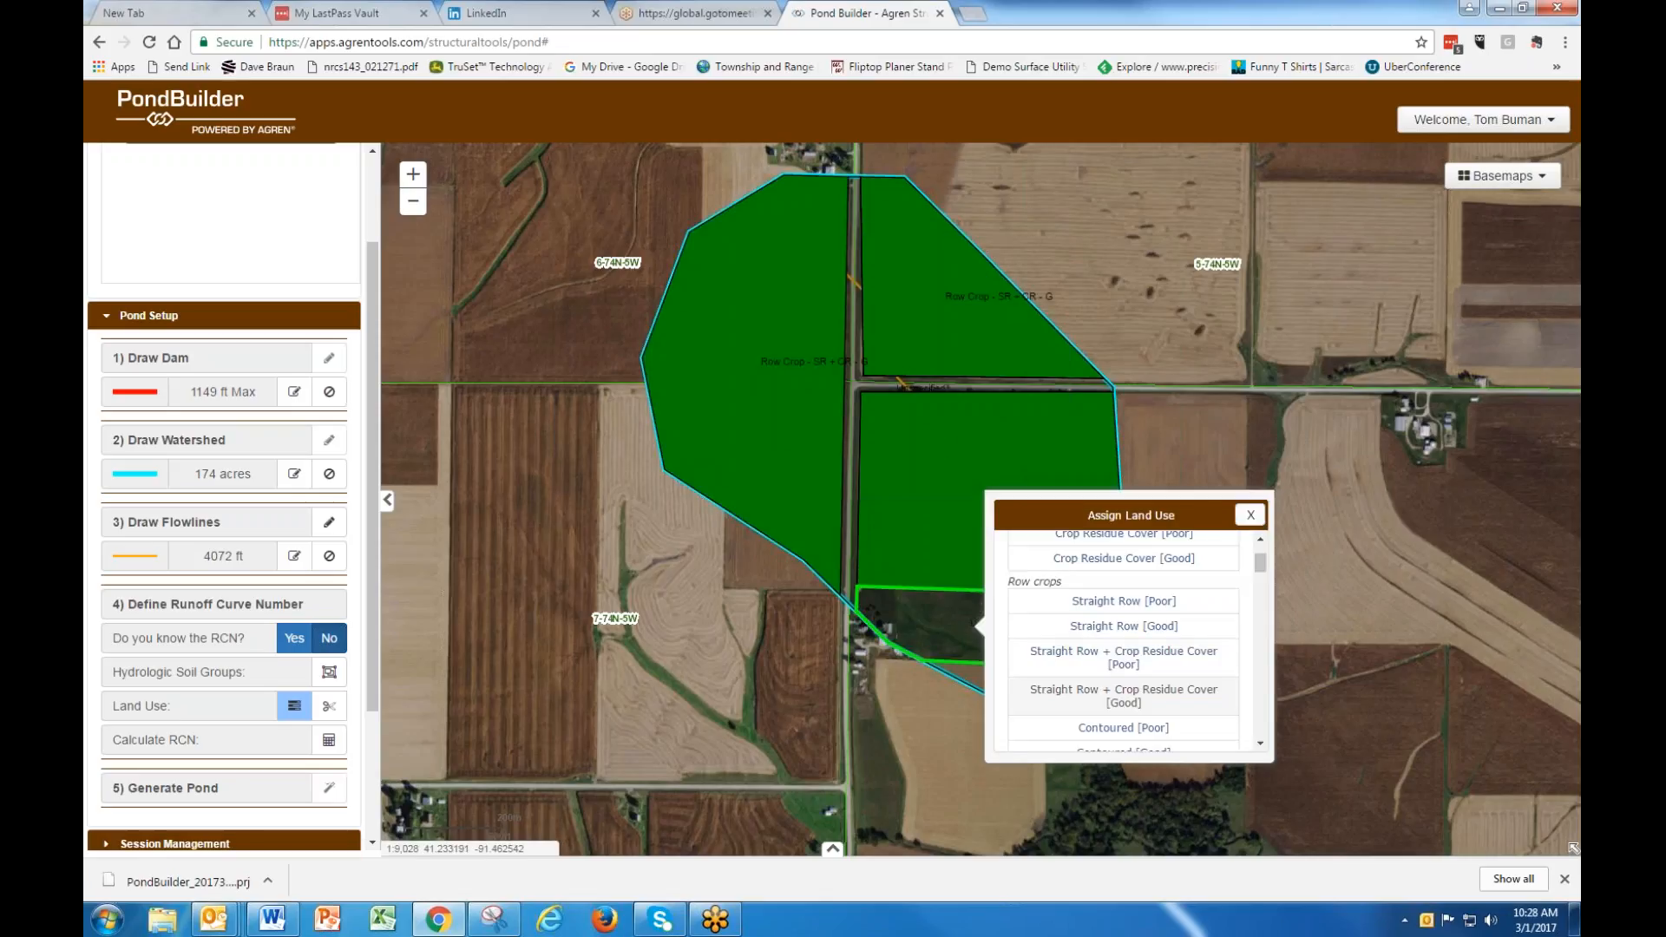
Assign Straight Row + Crop Residue Cover [Good] to the small field south of the grass field, and Pasture/Meadow Good to the grass field.
scroll(1172, 664, down, 1)
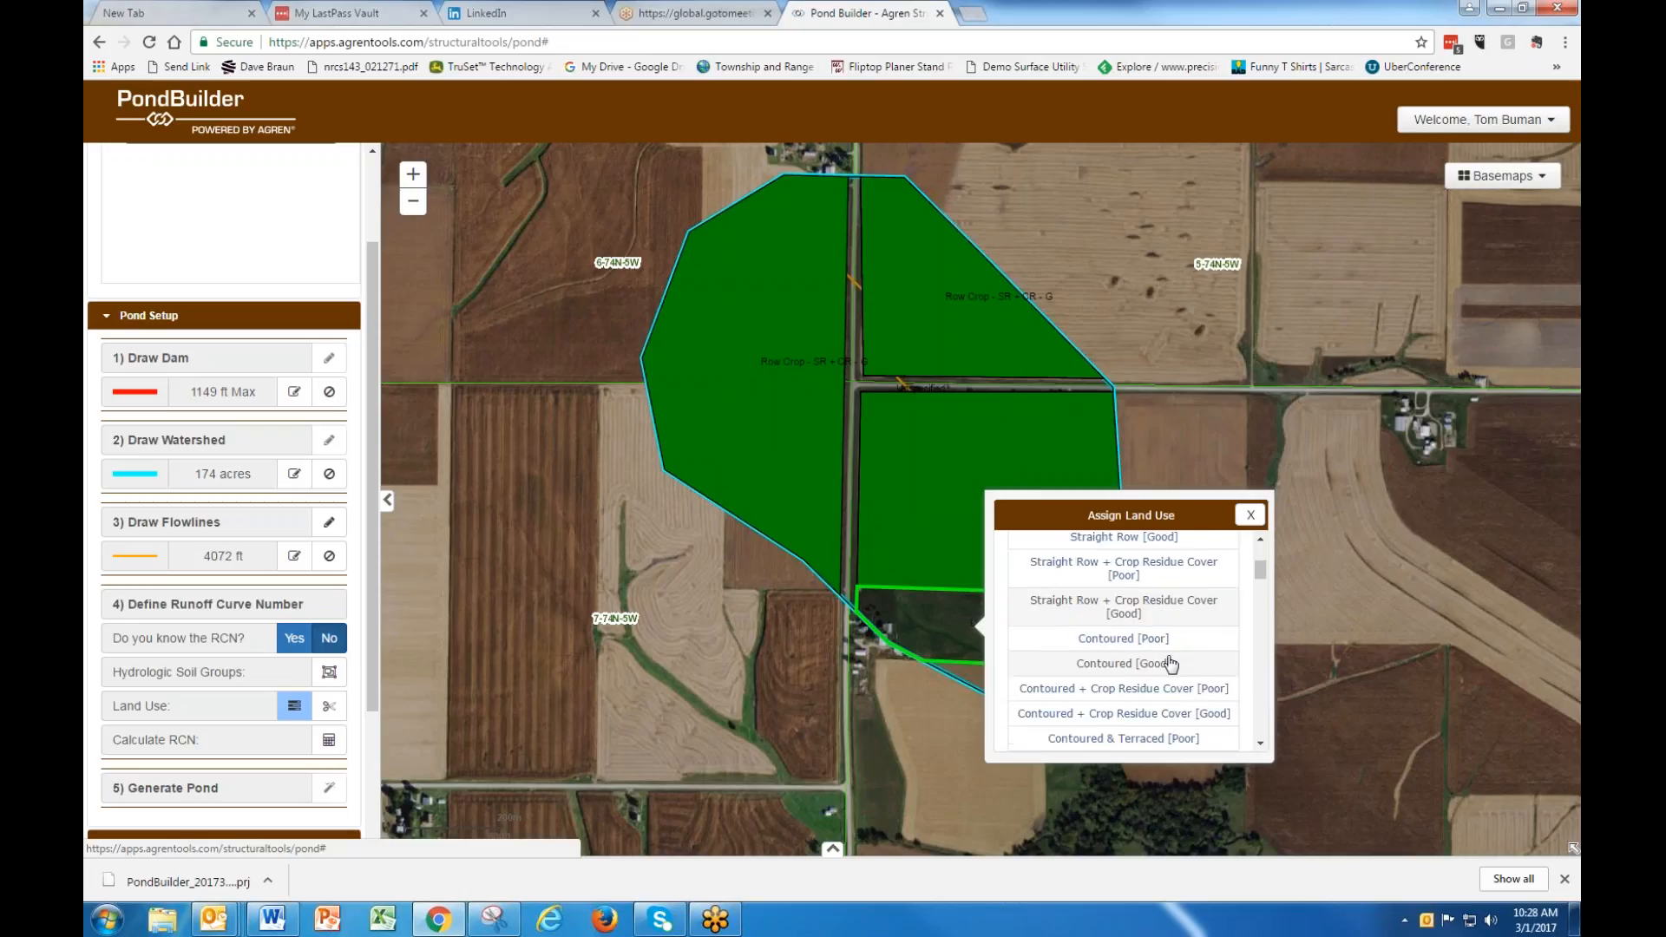
drag(976, 677, 976, 676)
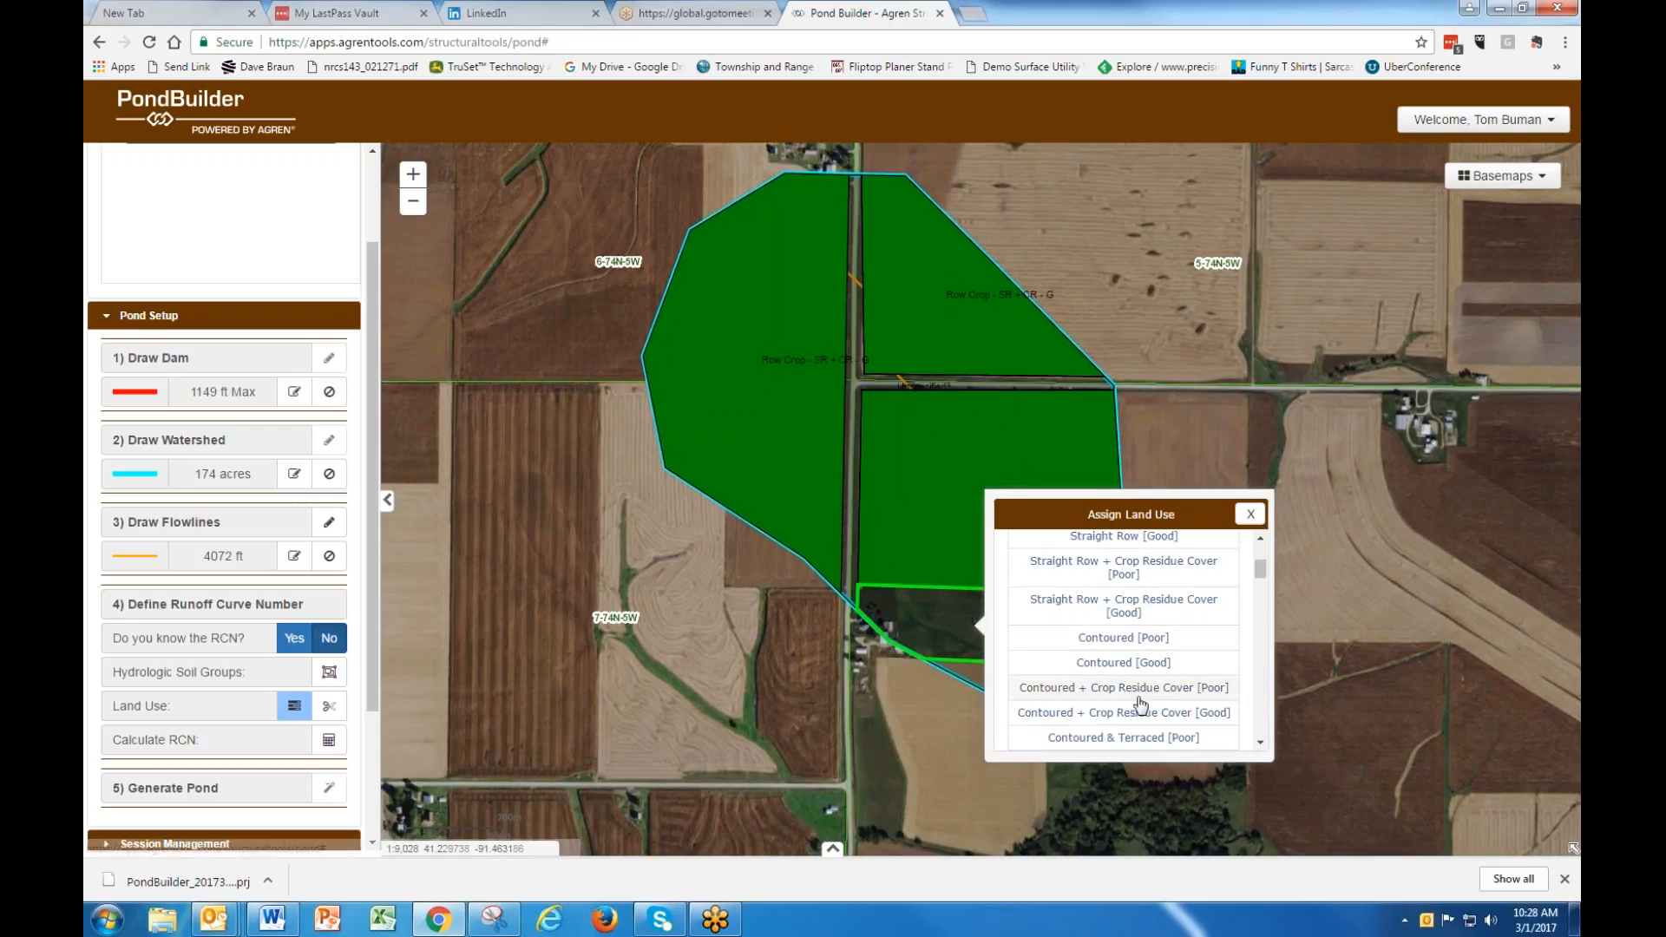
click(975, 672)
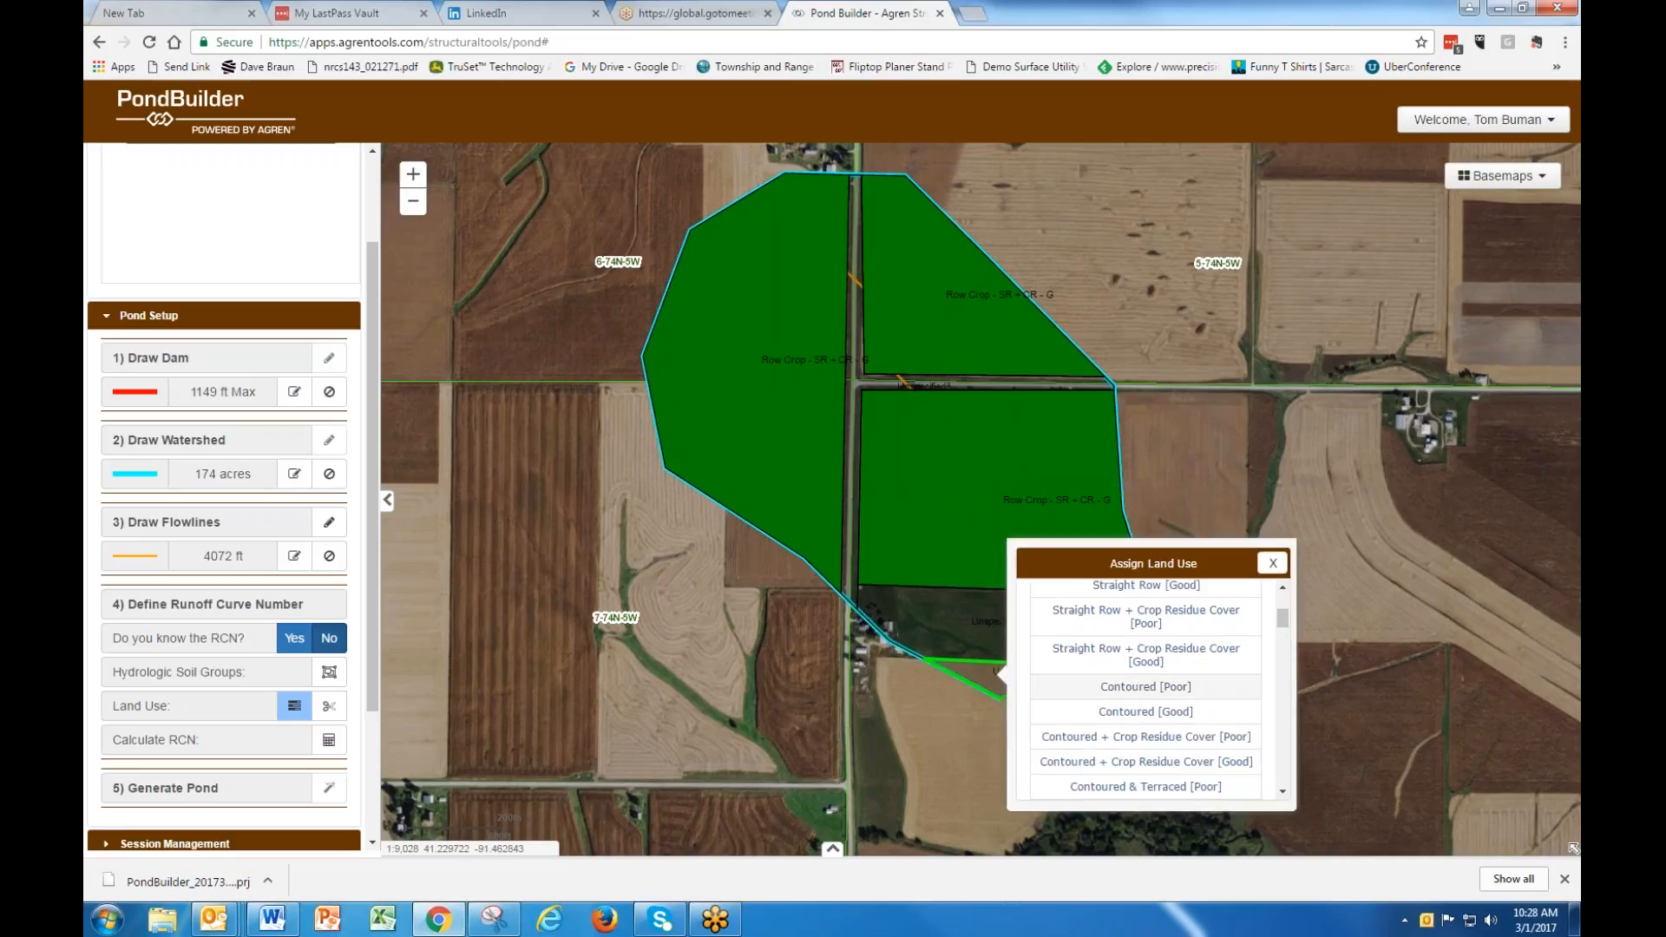
click(1154, 687)
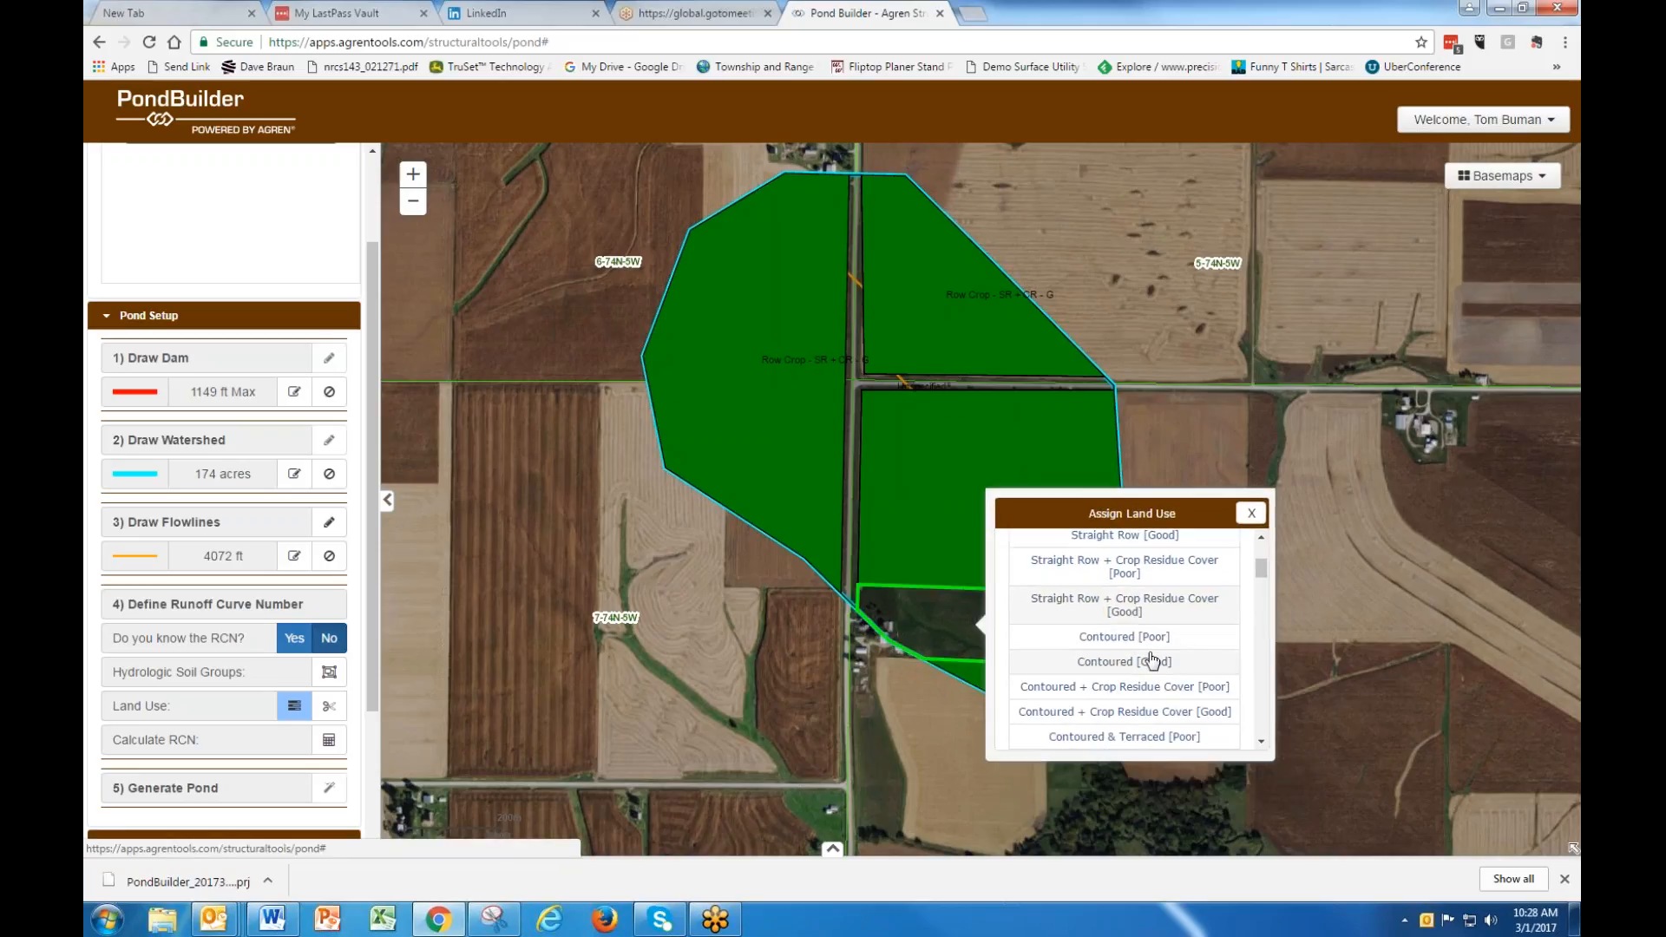
scroll(1145, 657, down, 5)
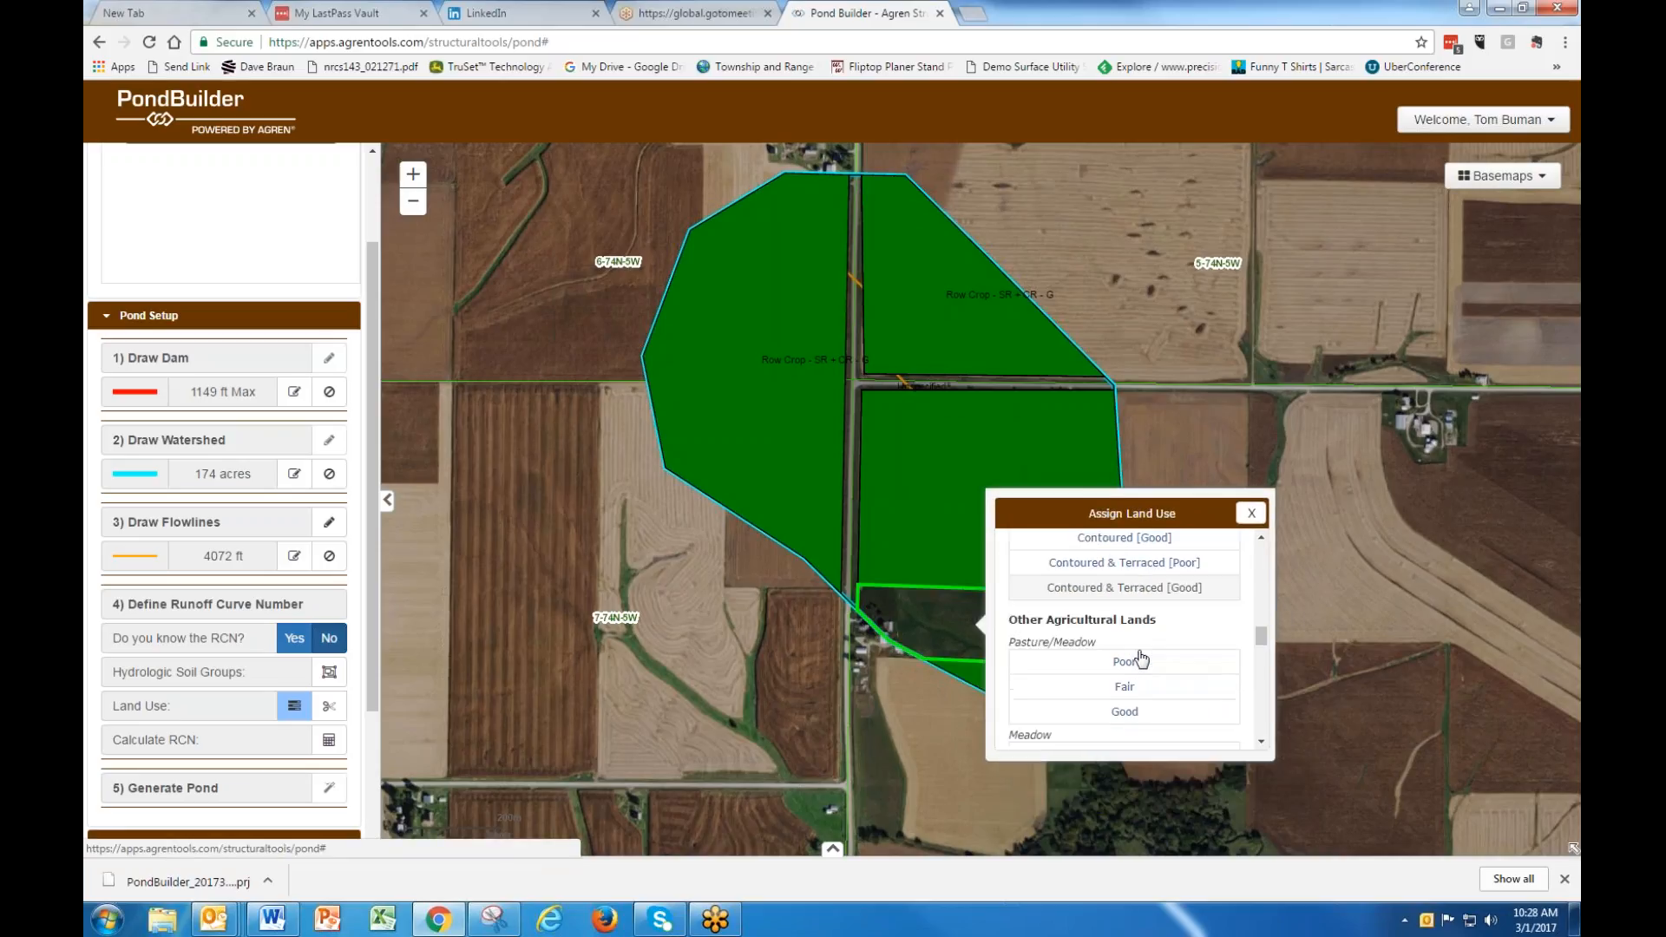
scroll(1137, 660, up, 3)
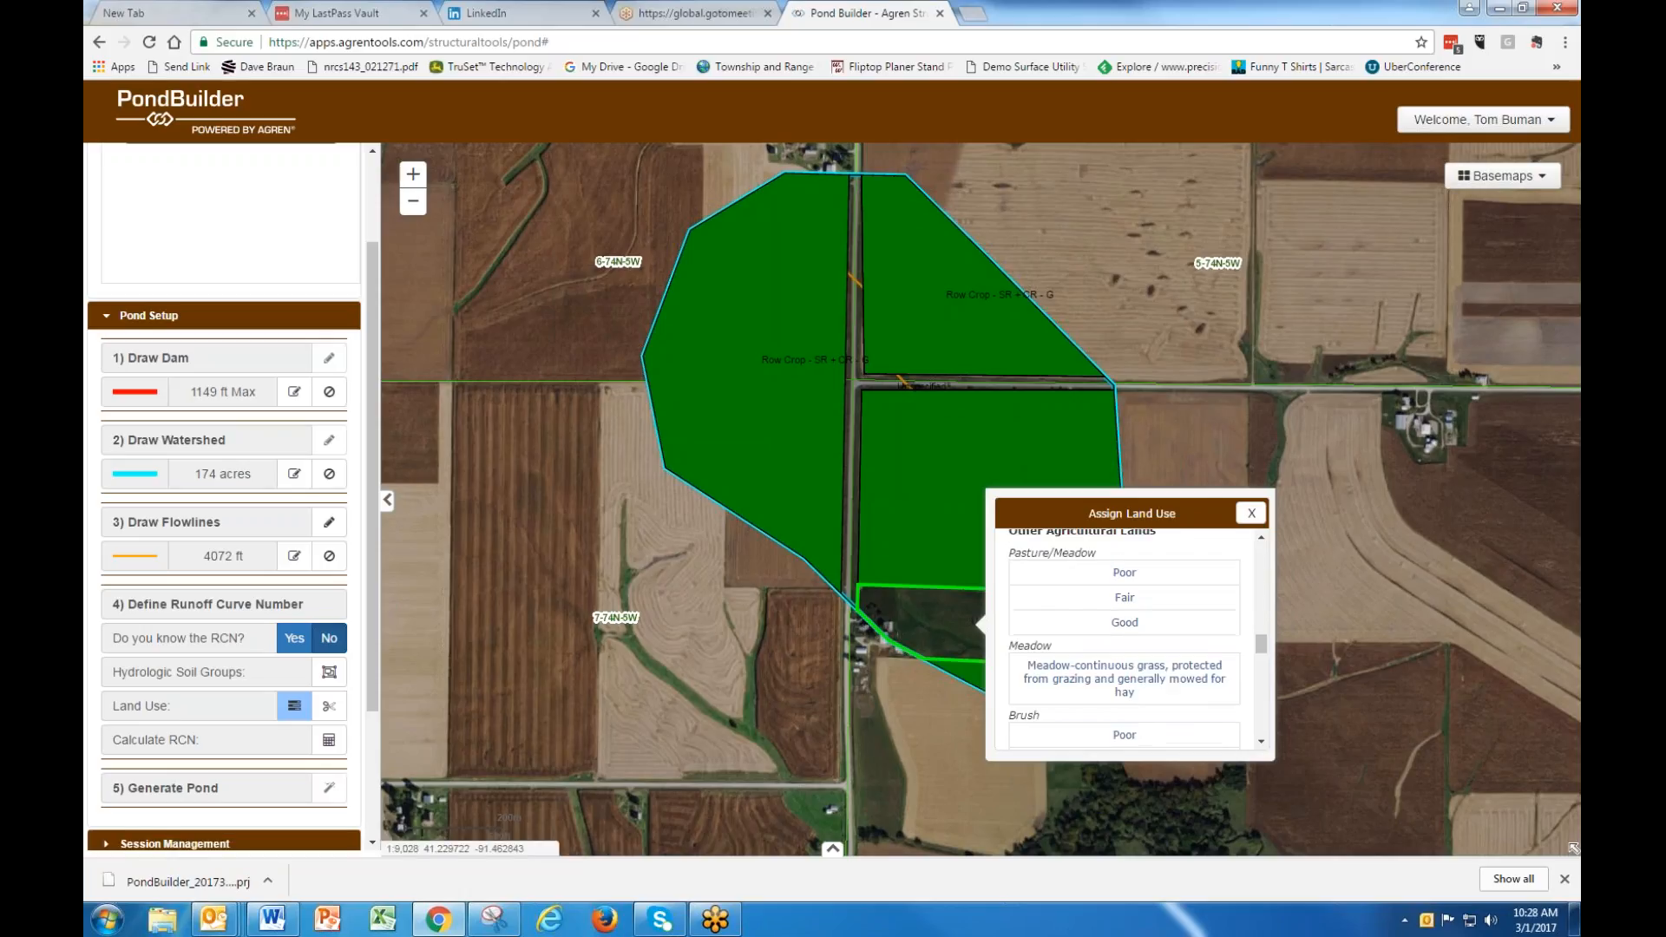
click(1125, 622)
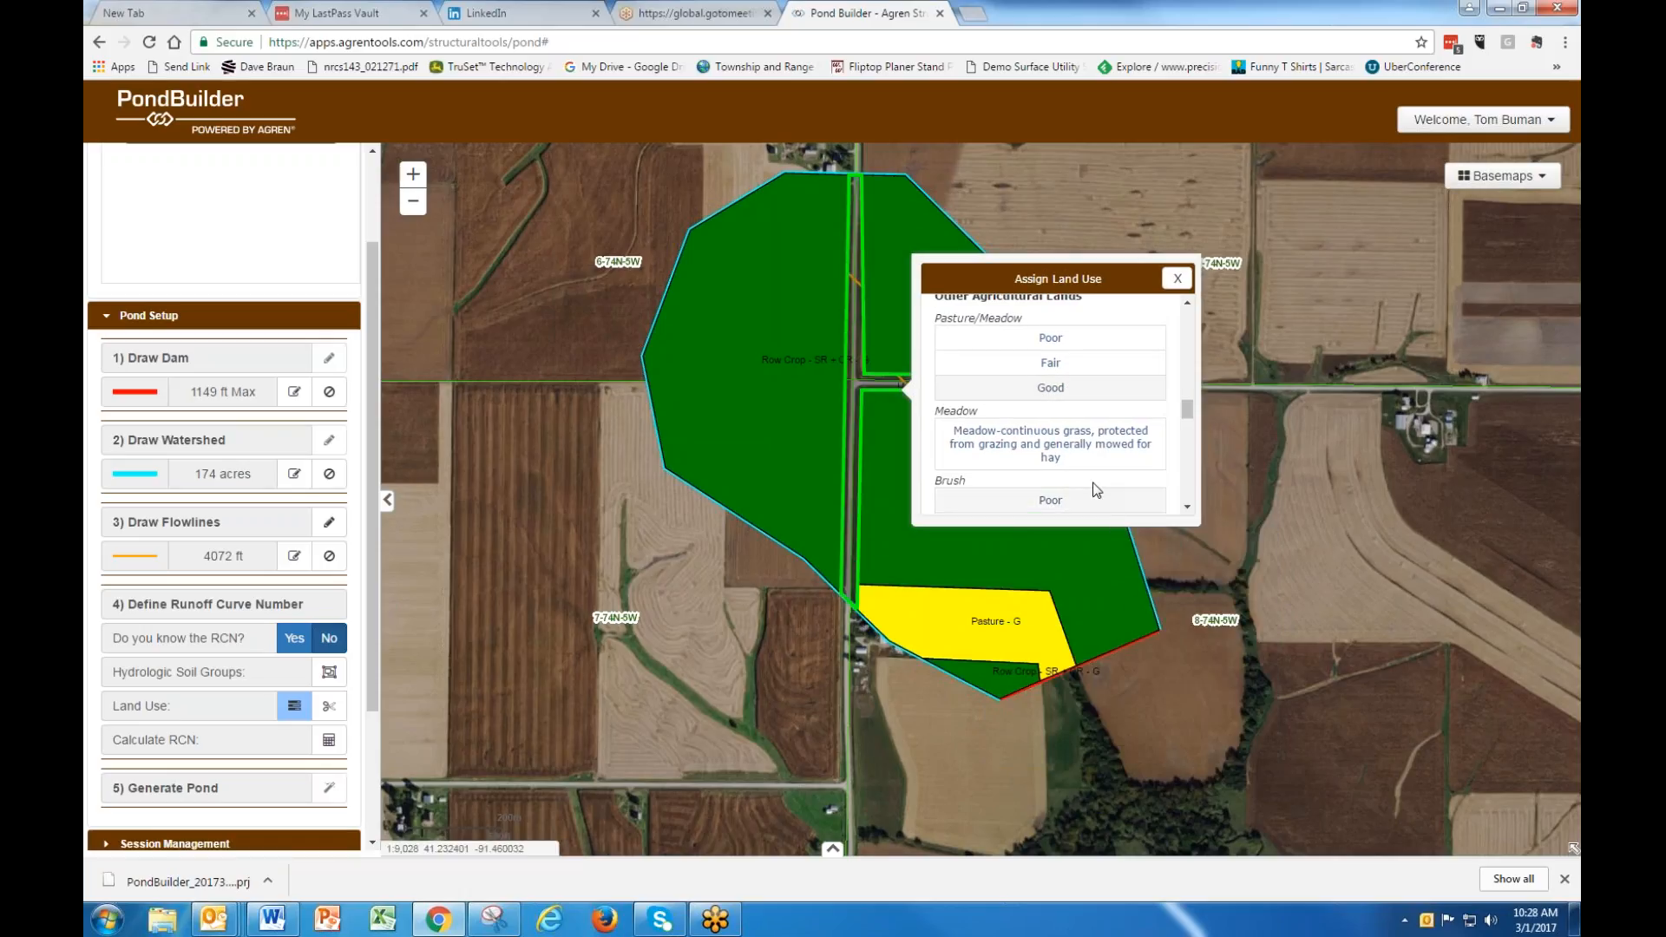
Assign the Streets & roads: Gravel land use, including right-of-way, to the road strips crossing the watershed.
scroll(1096, 490, down, 3)
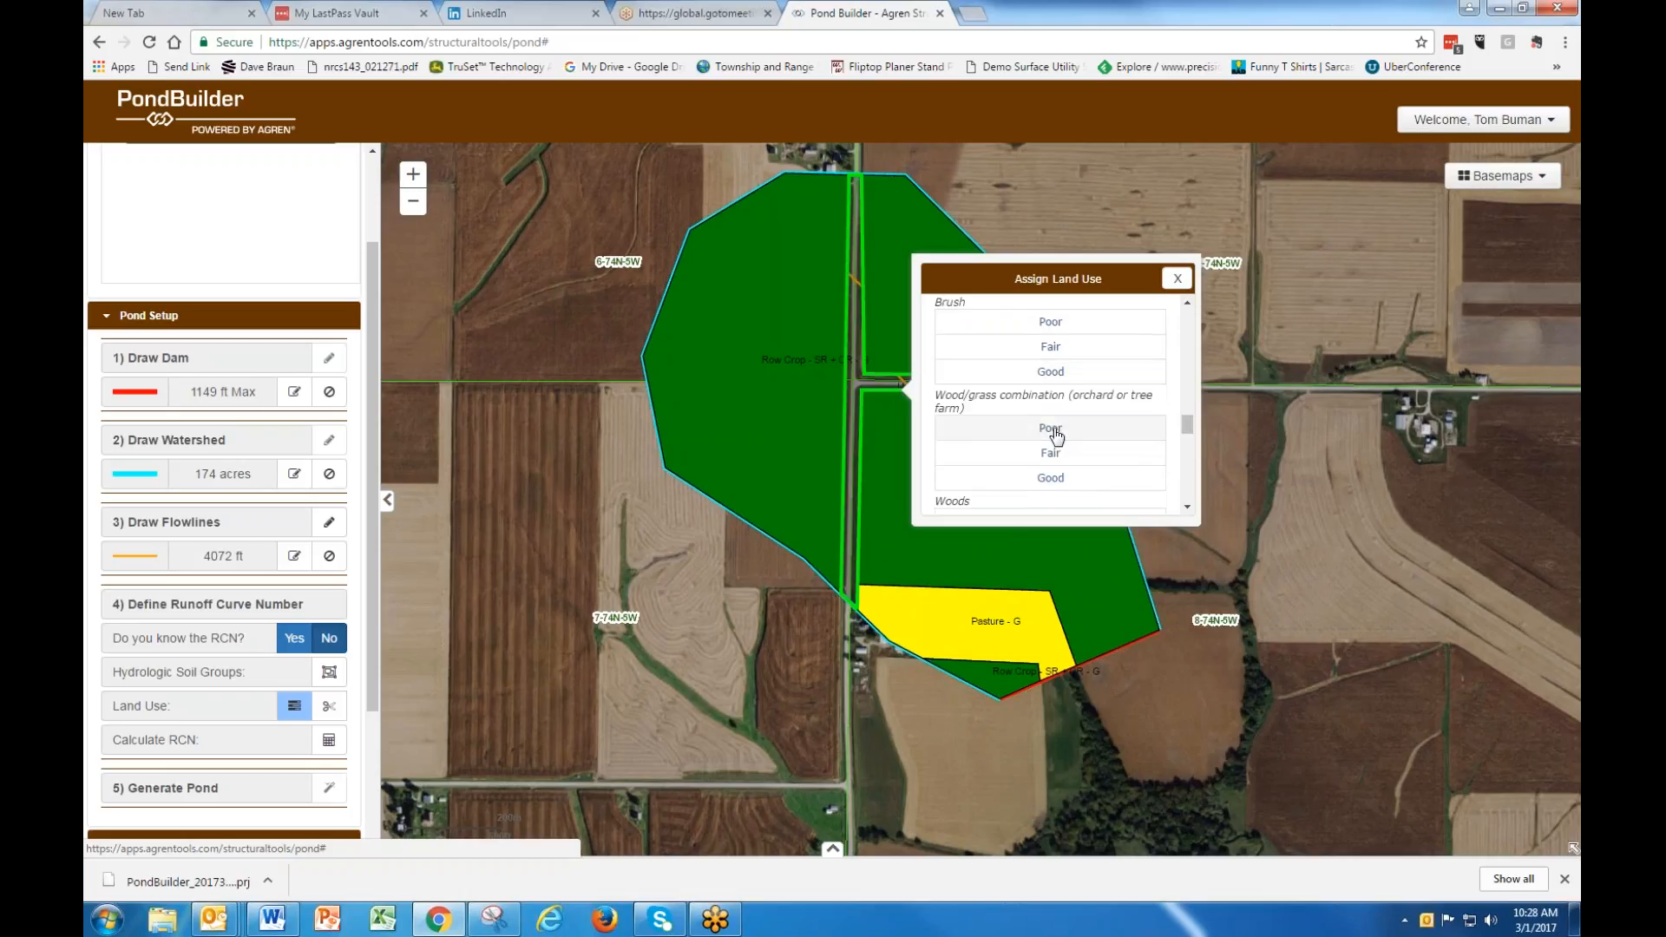
scroll(1050, 425, down, 5)
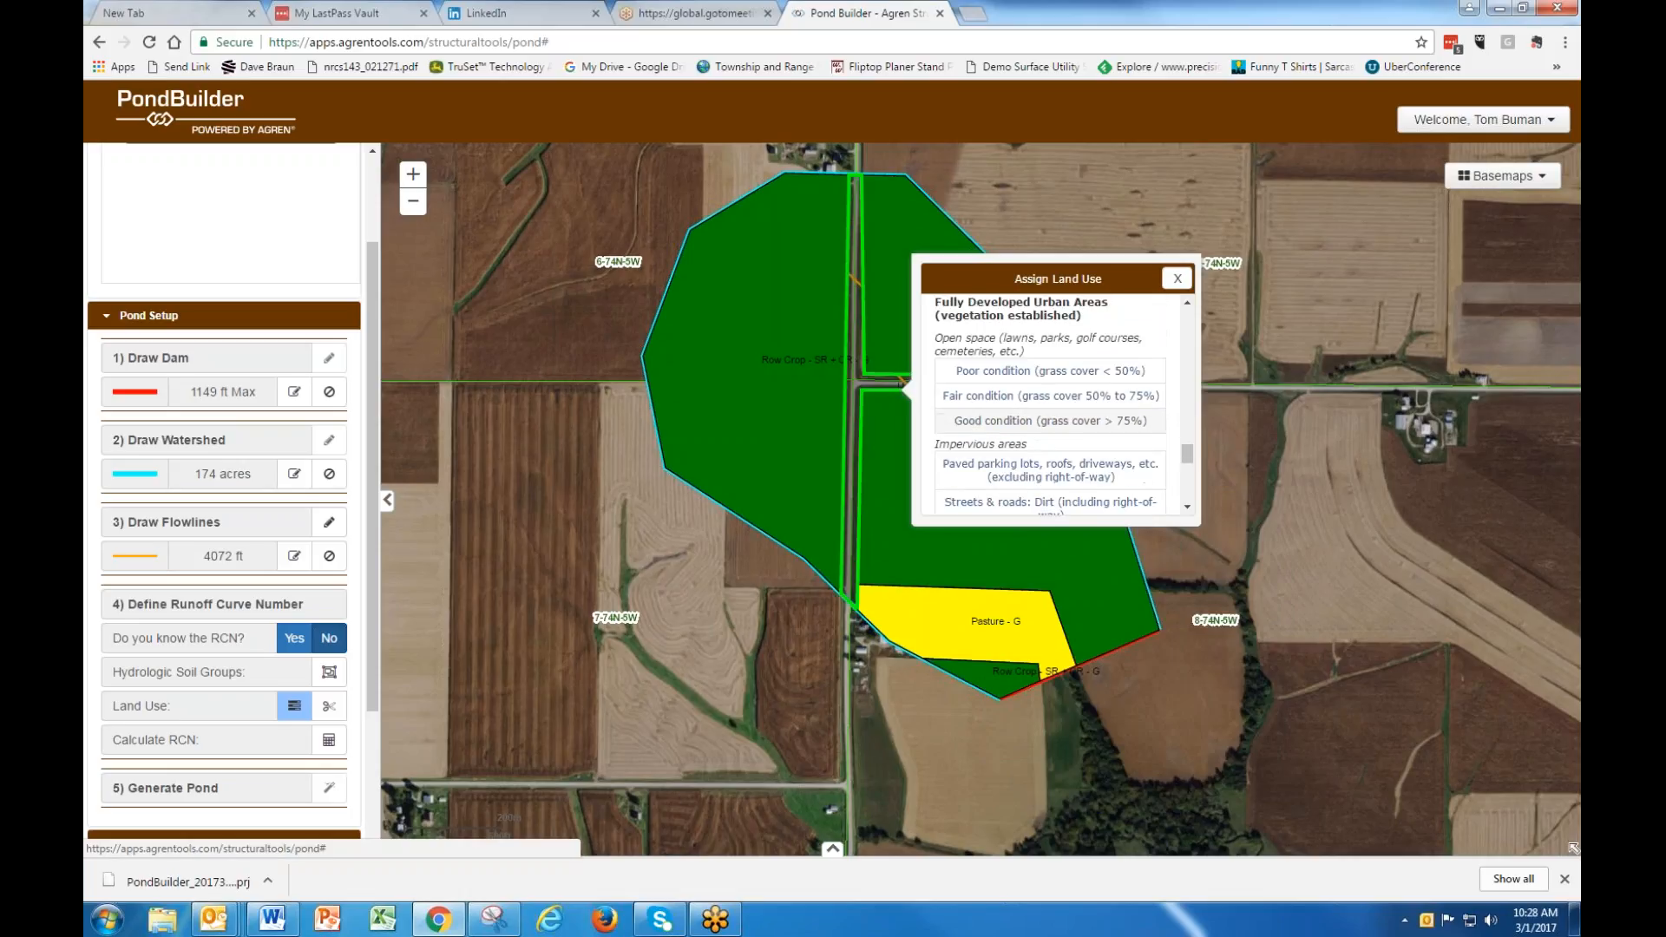
scroll(1076, 471, down, 1)
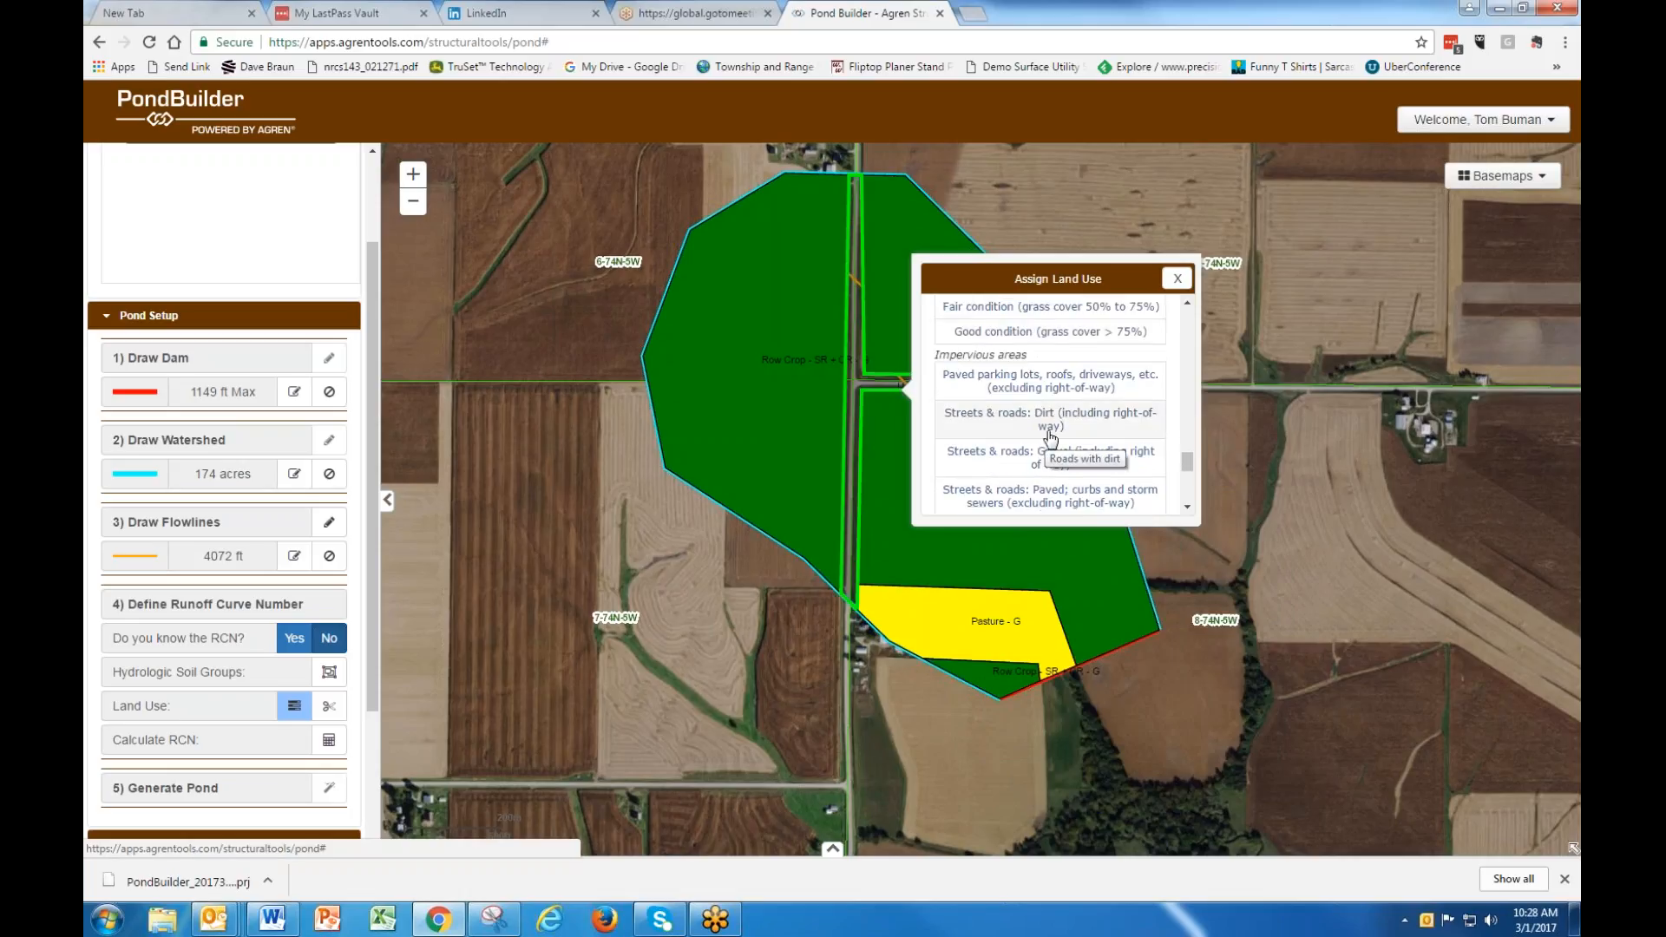
click(1035, 461)
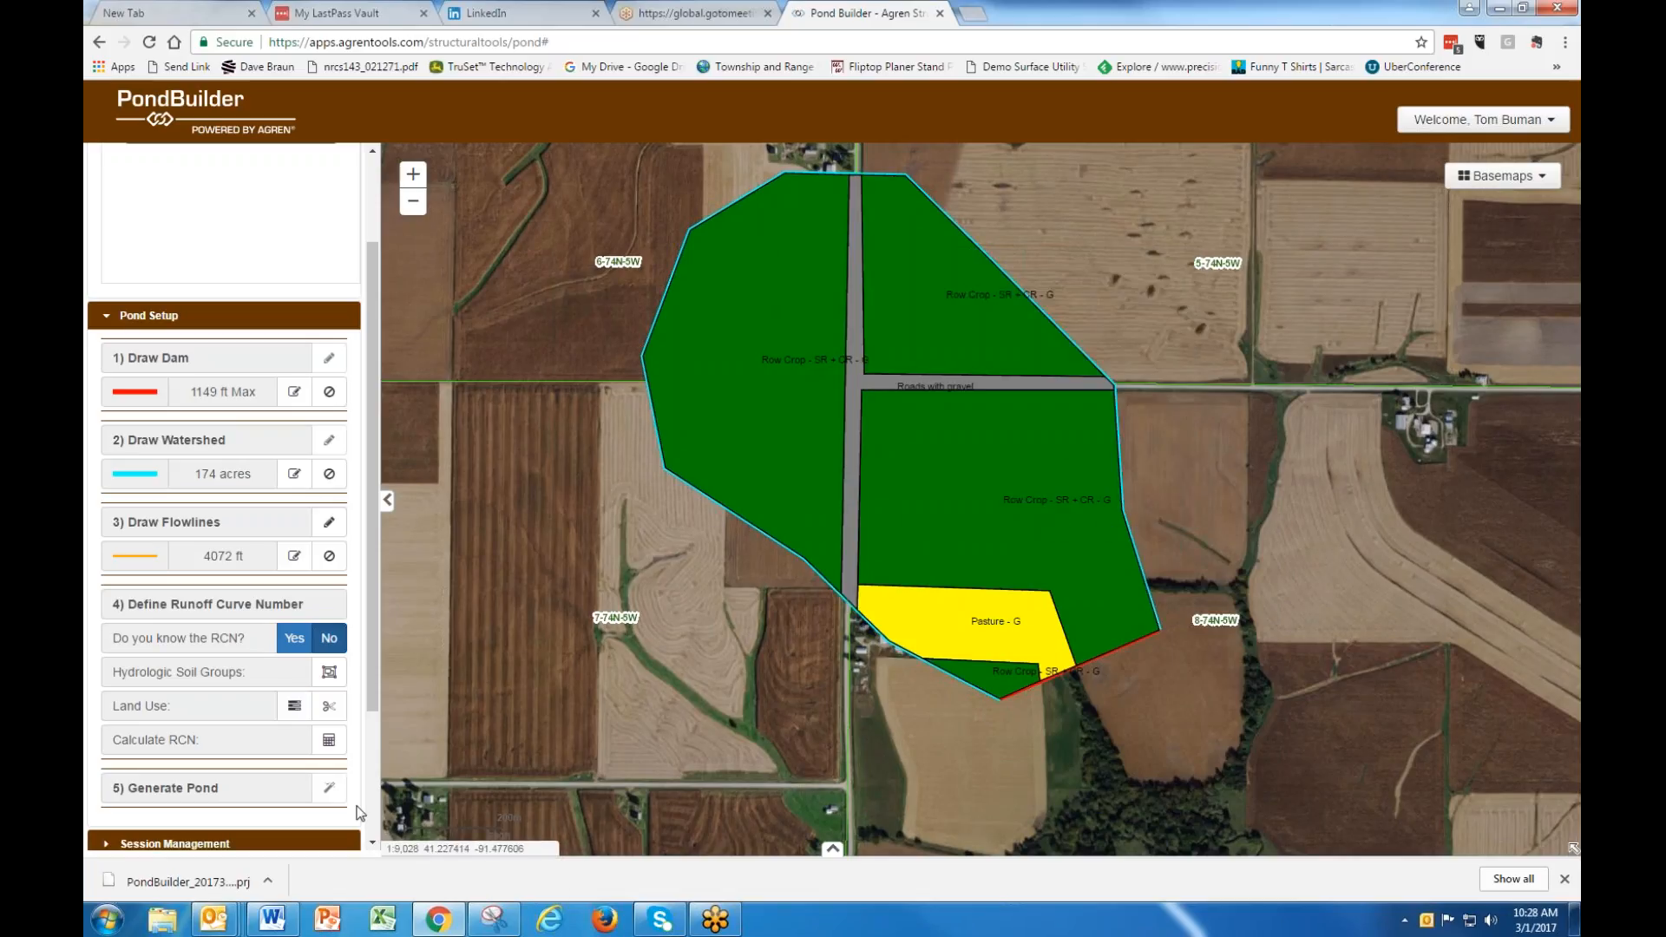
Calculate the watershed's runoff curve number from its soils and land use and apply it to the pond.
click(328, 740)
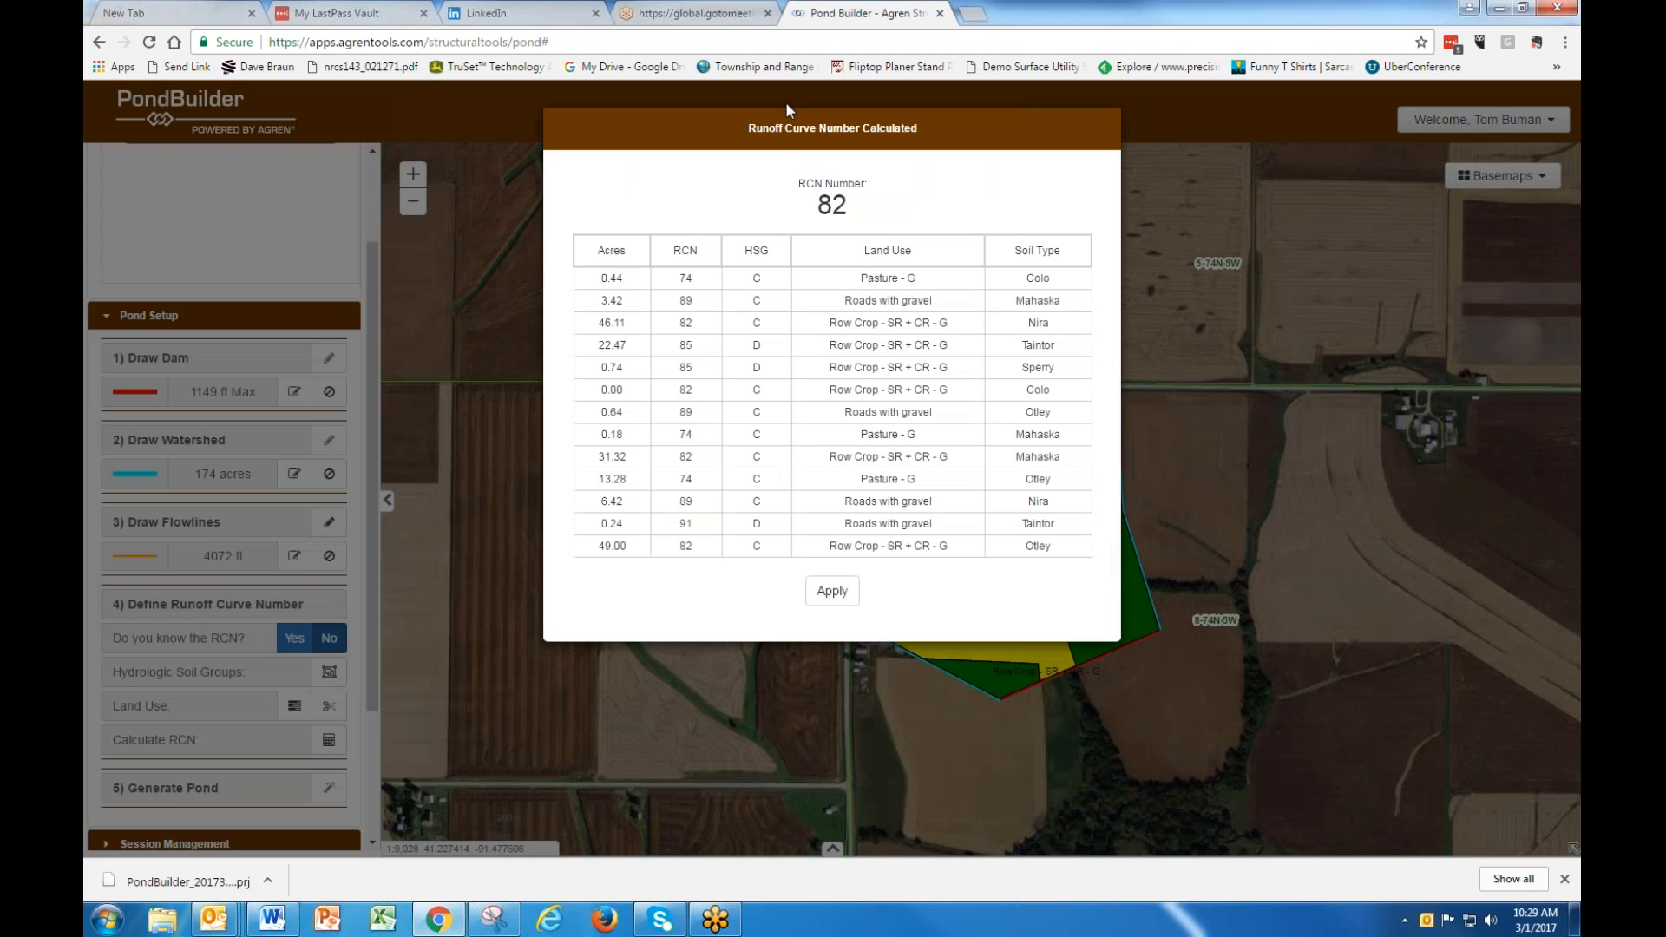
click(832, 590)
Generate the pond options with the default design values, an ACMP principal spillway pipe and a 10 ft wide auxiliary spillway.
click(329, 757)
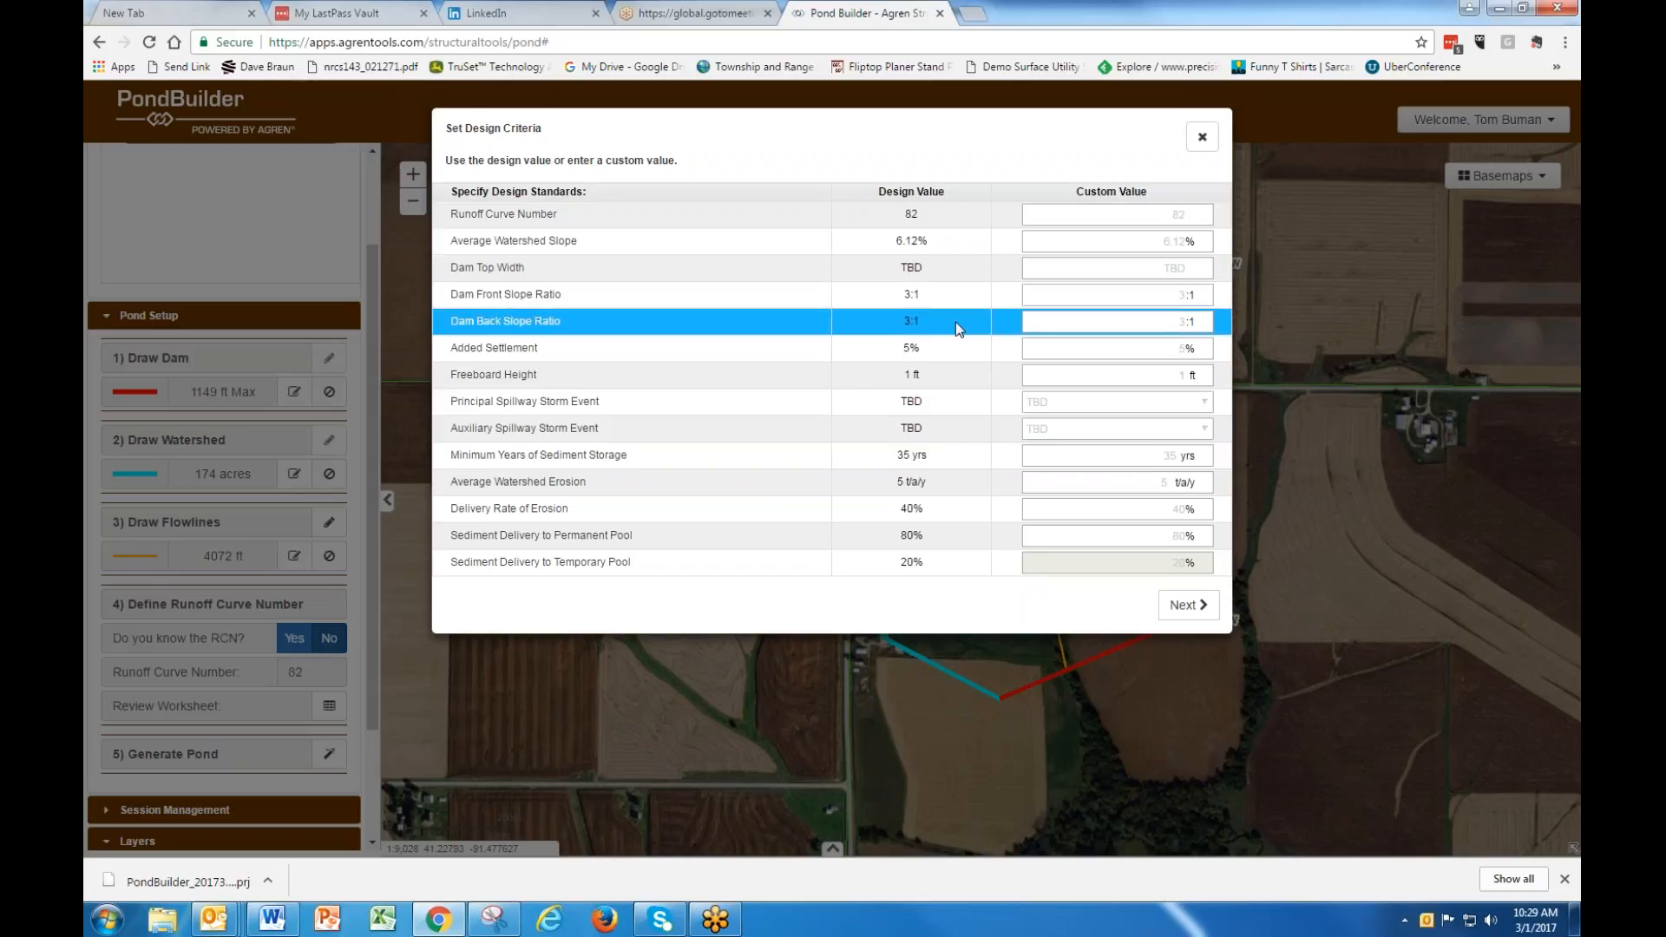
click(1202, 622)
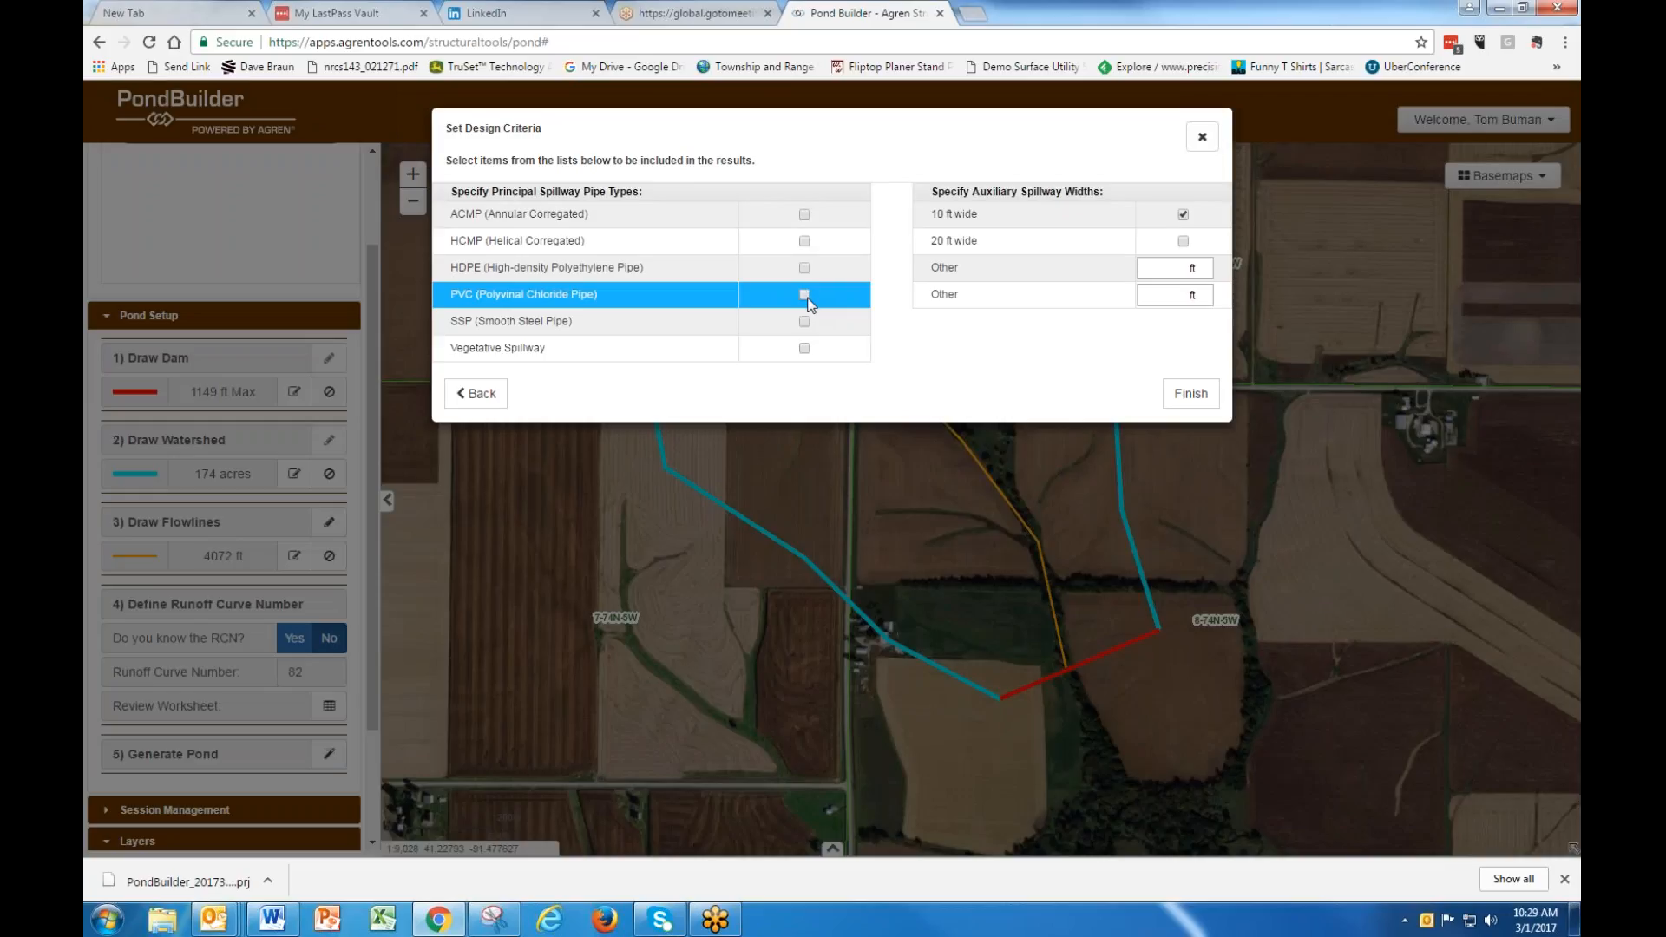
click(804, 213)
click(1191, 394)
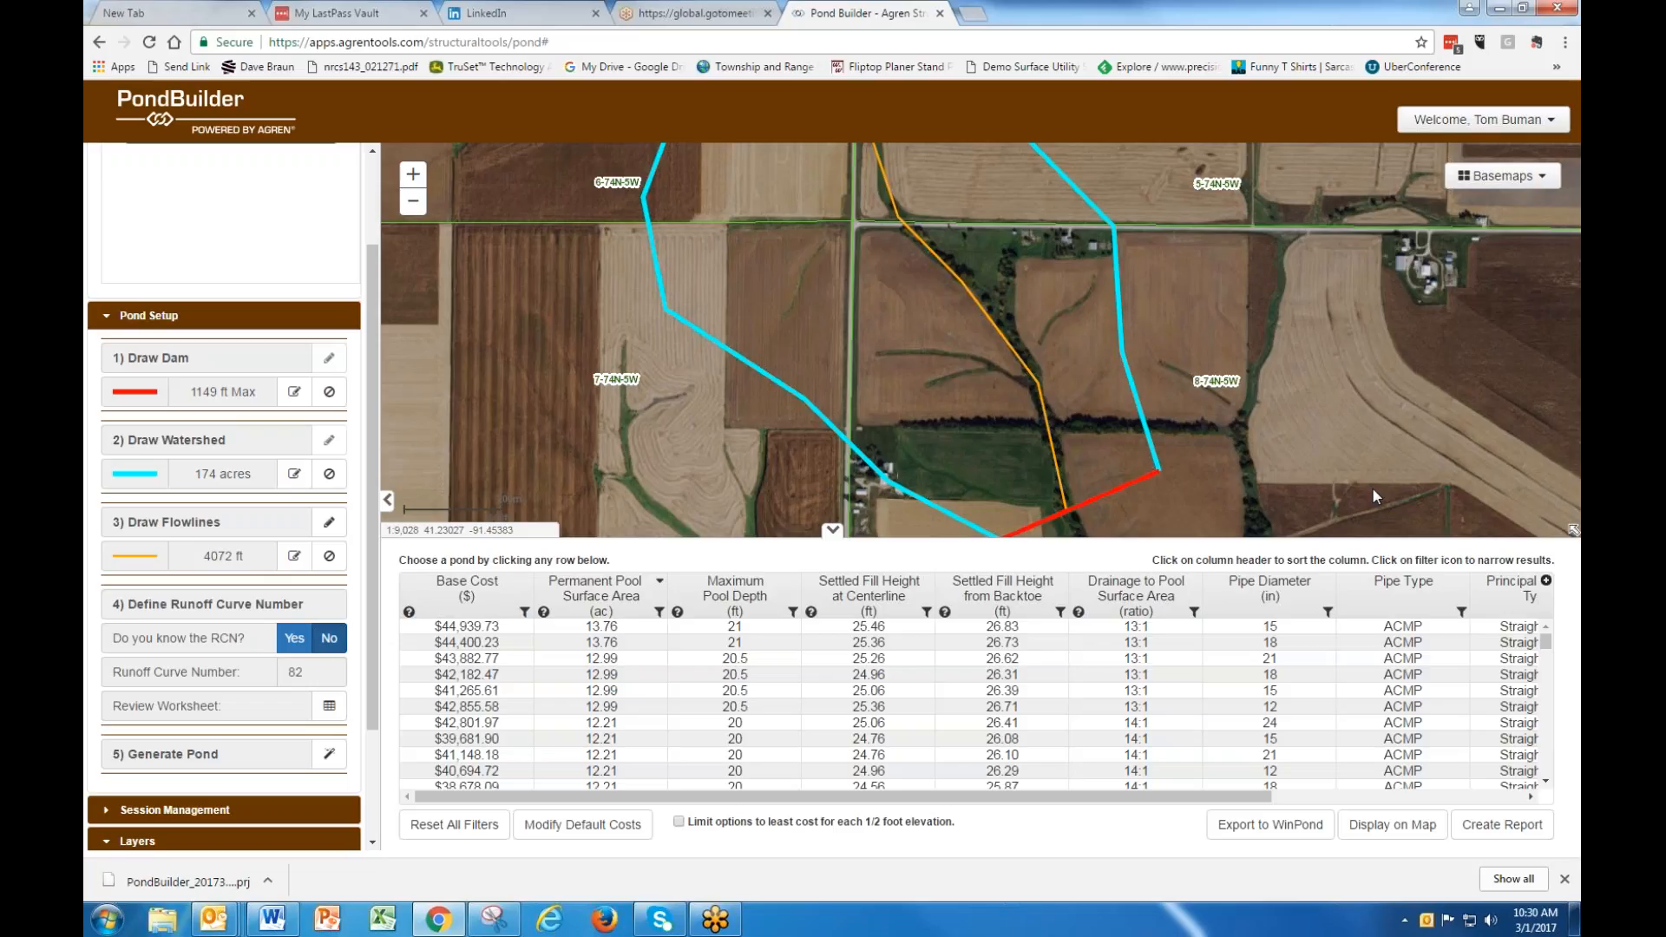
Sort the generated pond options by base cost, from highest to lowest.
click(653, 705)
click(493, 597)
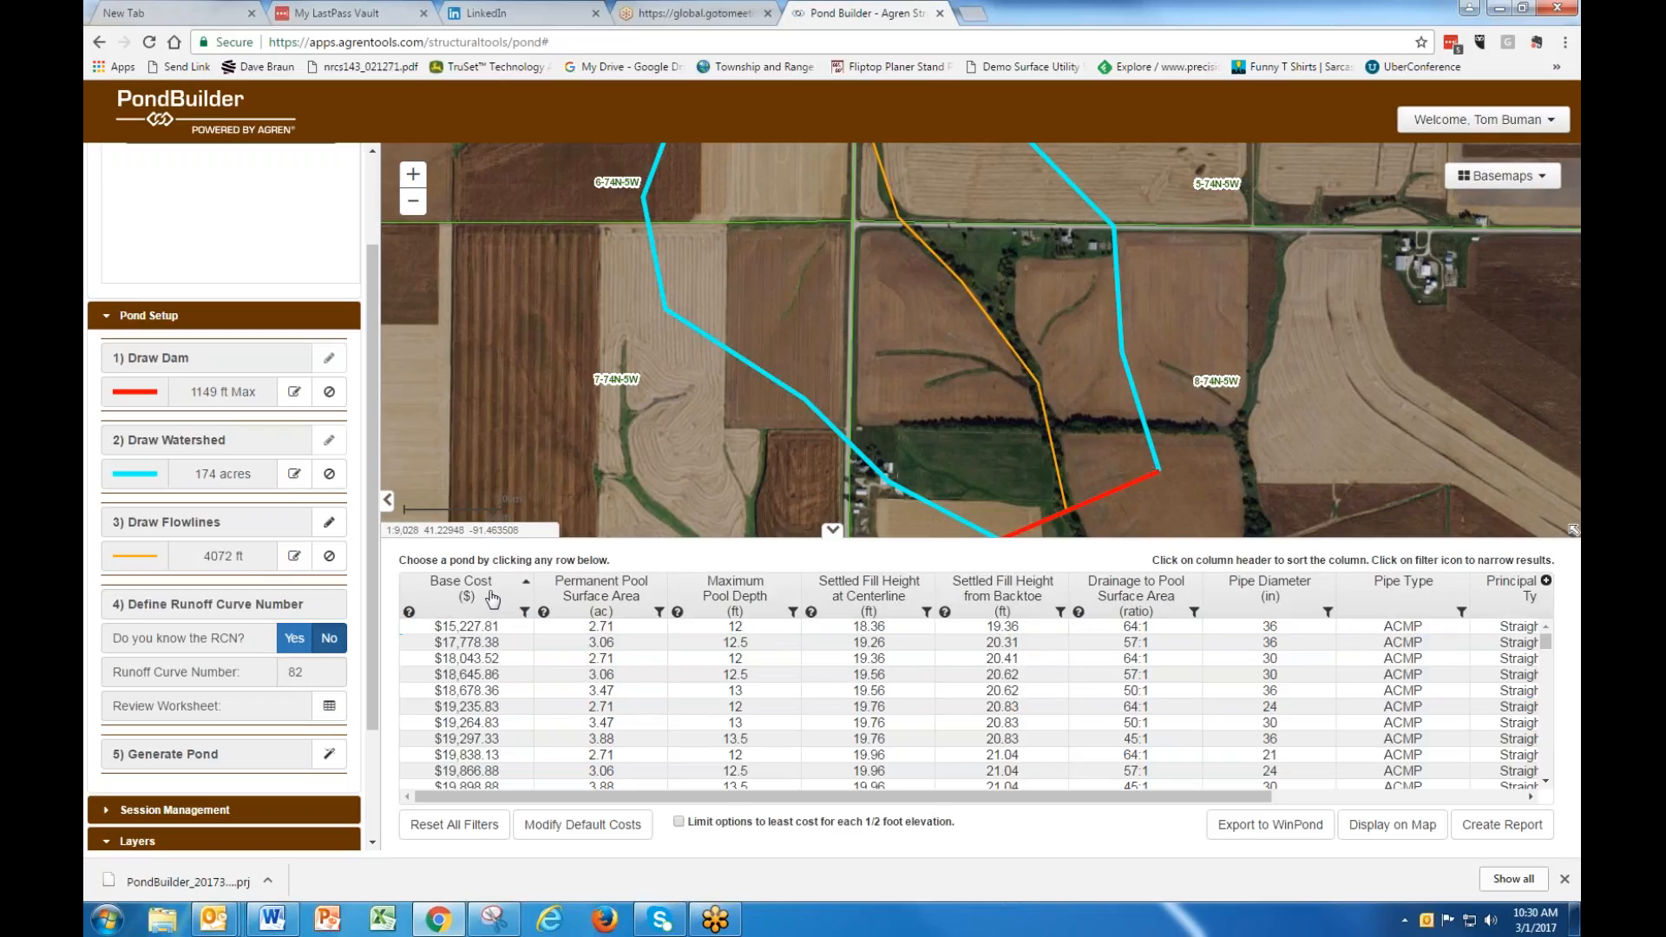
click(470, 626)
click(458, 585)
Display the $42,835.97 pond option with the 30 in ACMP pipe on the map and collapse the results table.
click(473, 641)
click(475, 627)
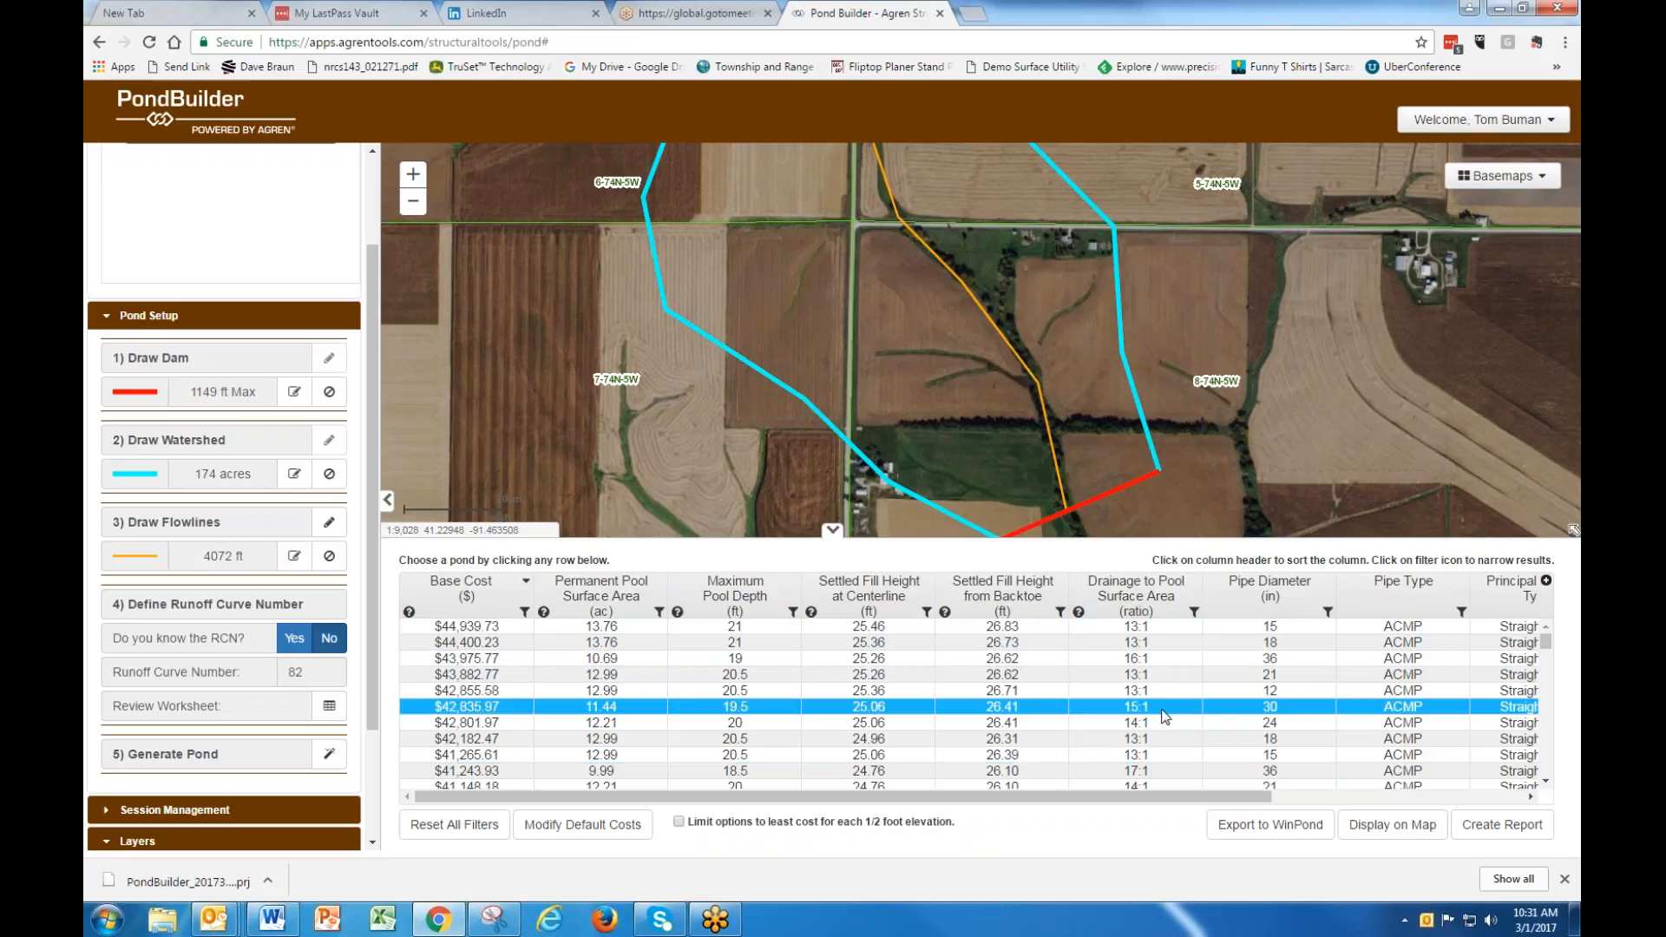
click(1386, 810)
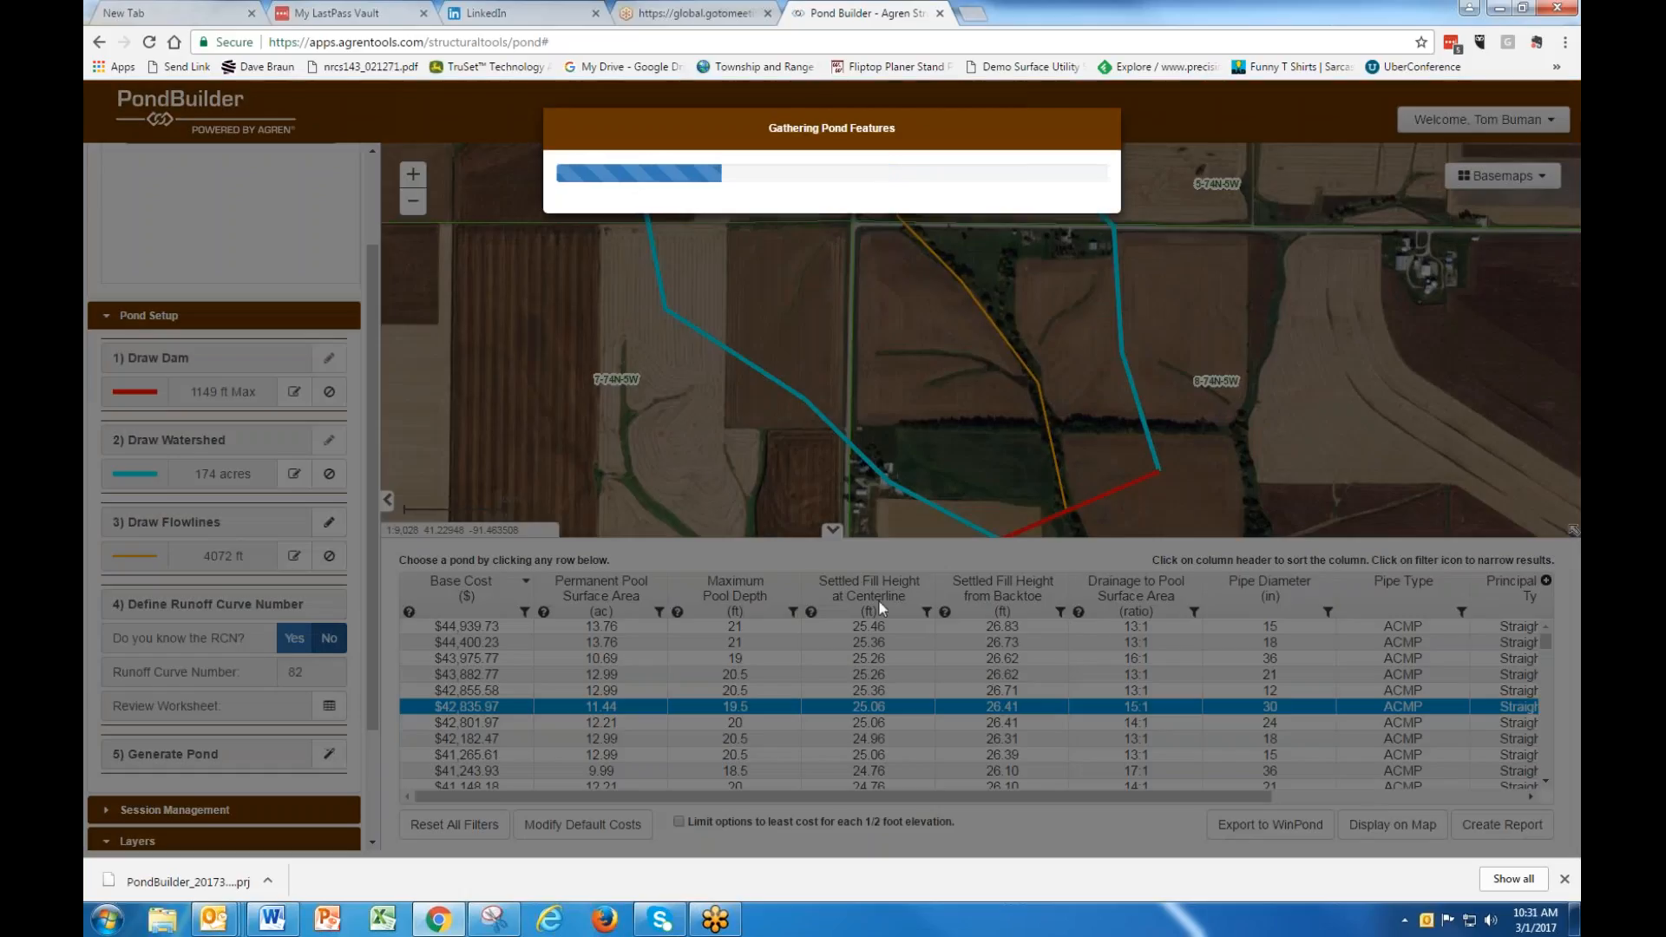
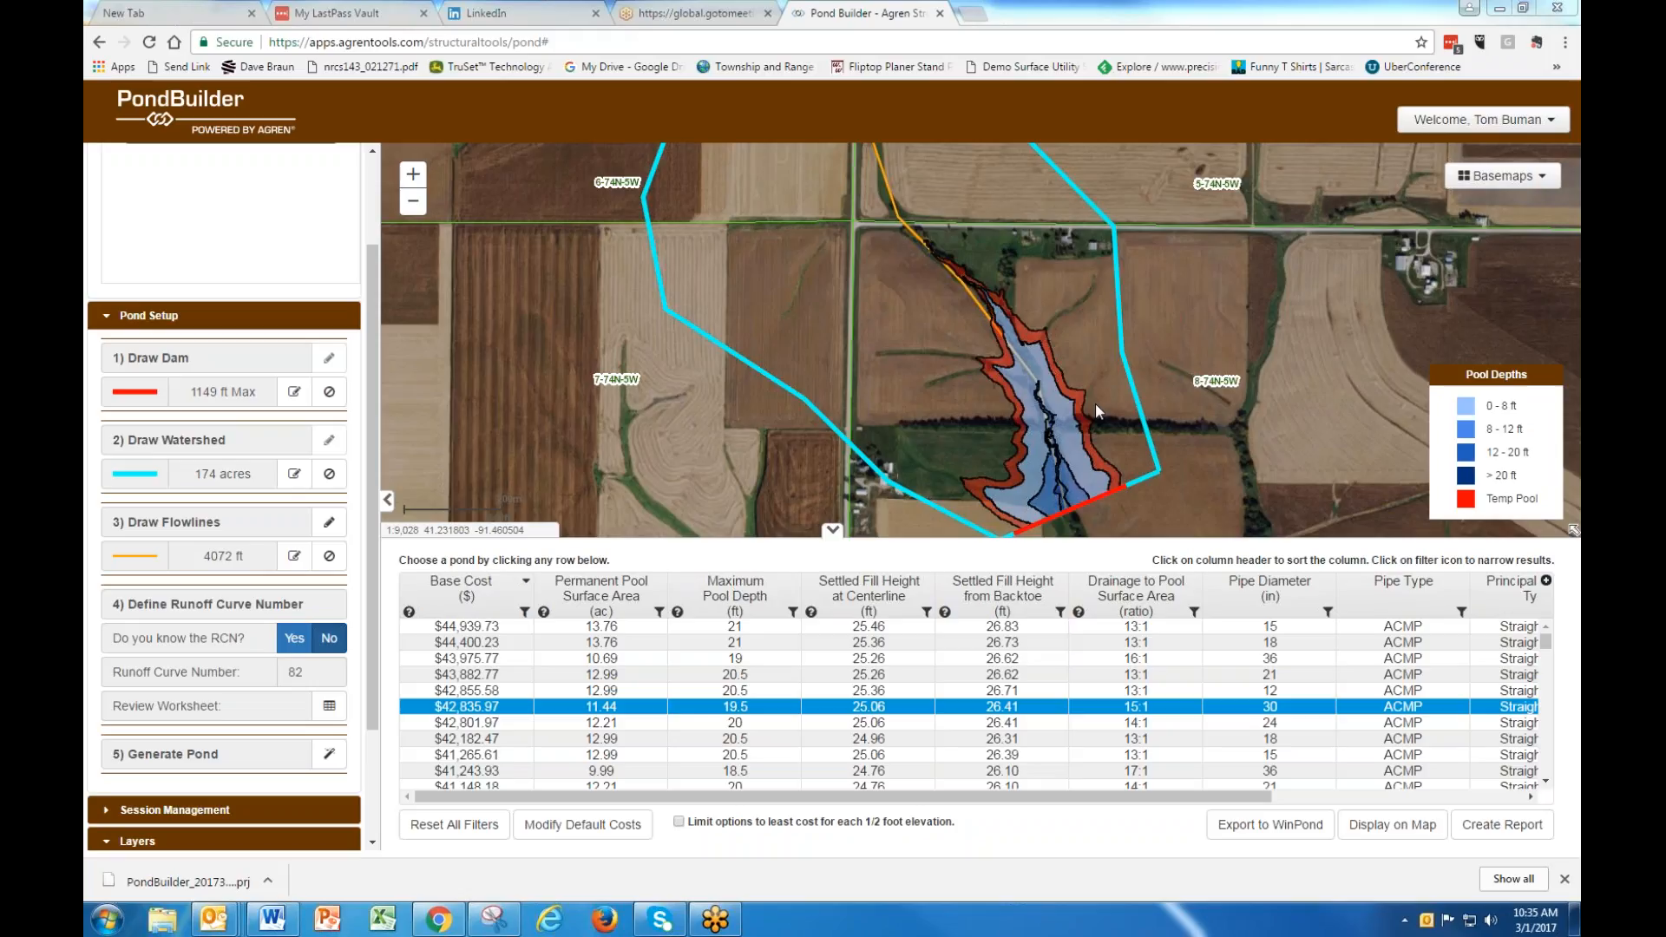
click(832, 530)
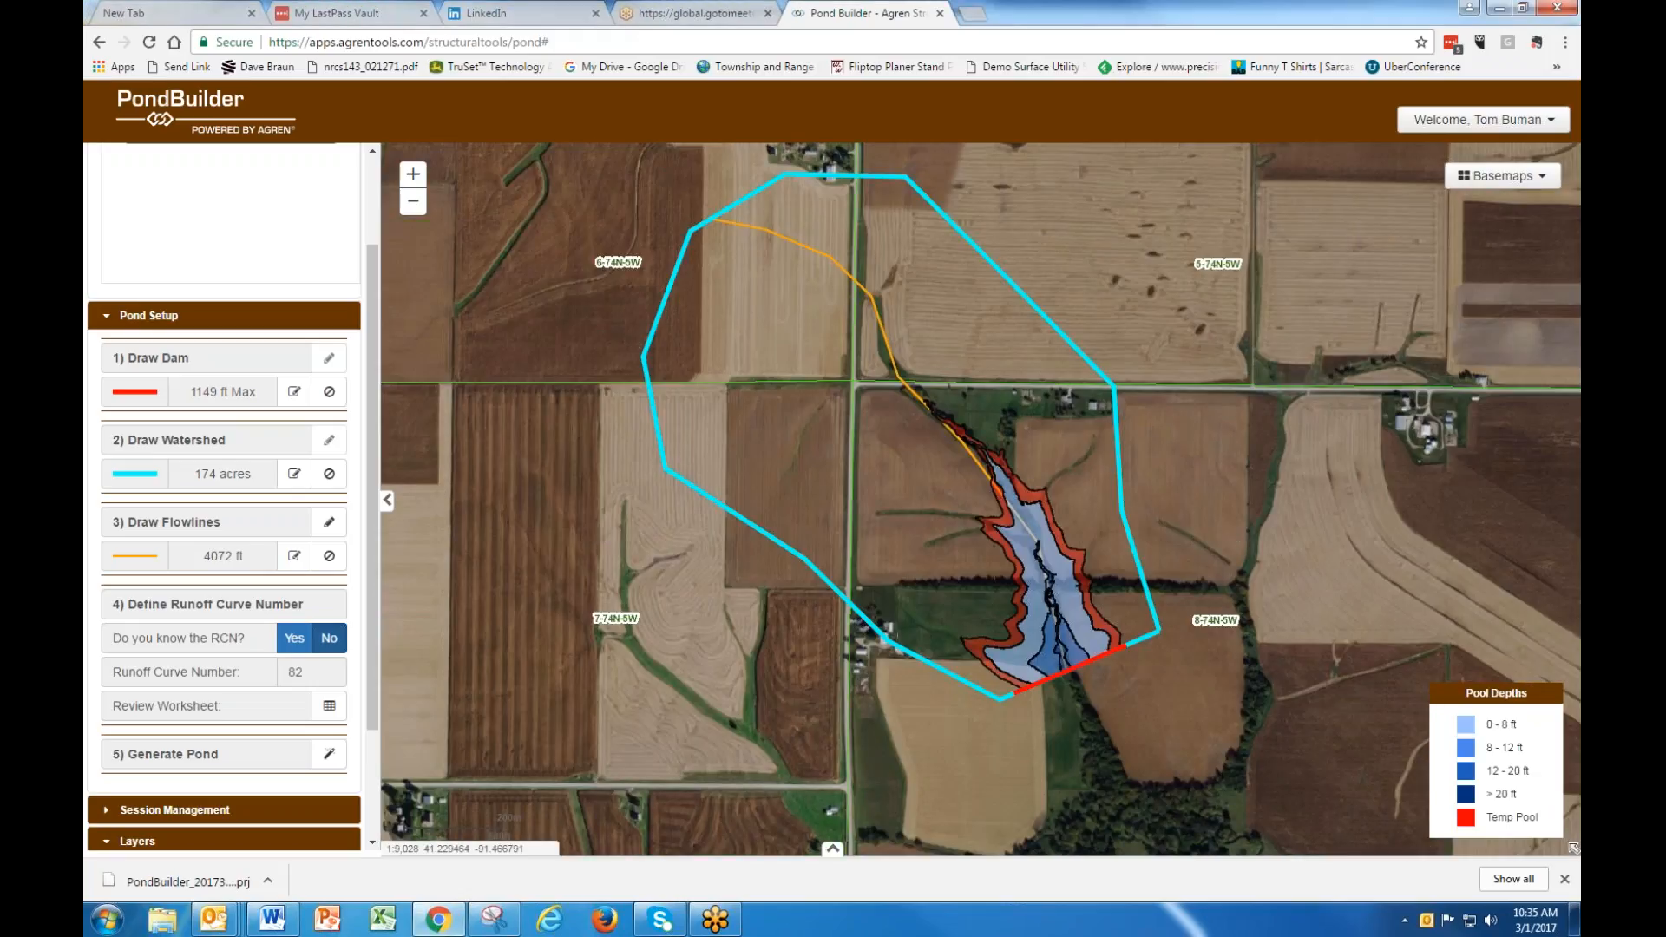